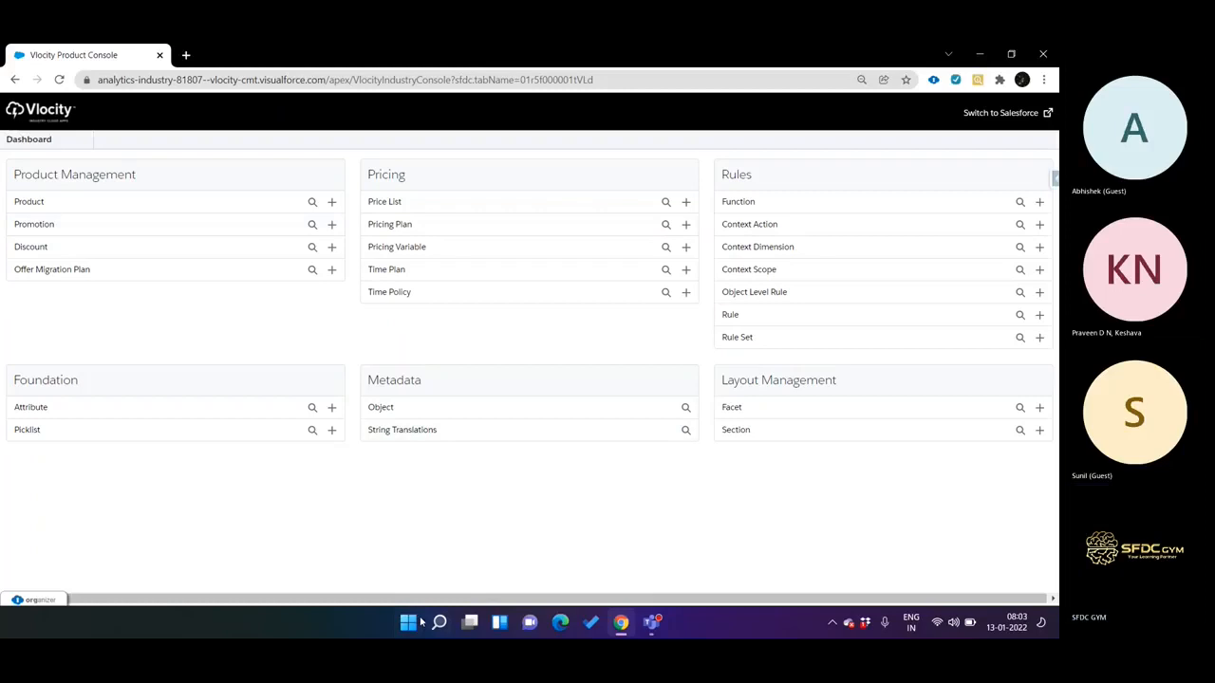
Open the notes in Notepad++ and add the line "Product => Object Type" below Discount
{"action": "type", "text": "no"}
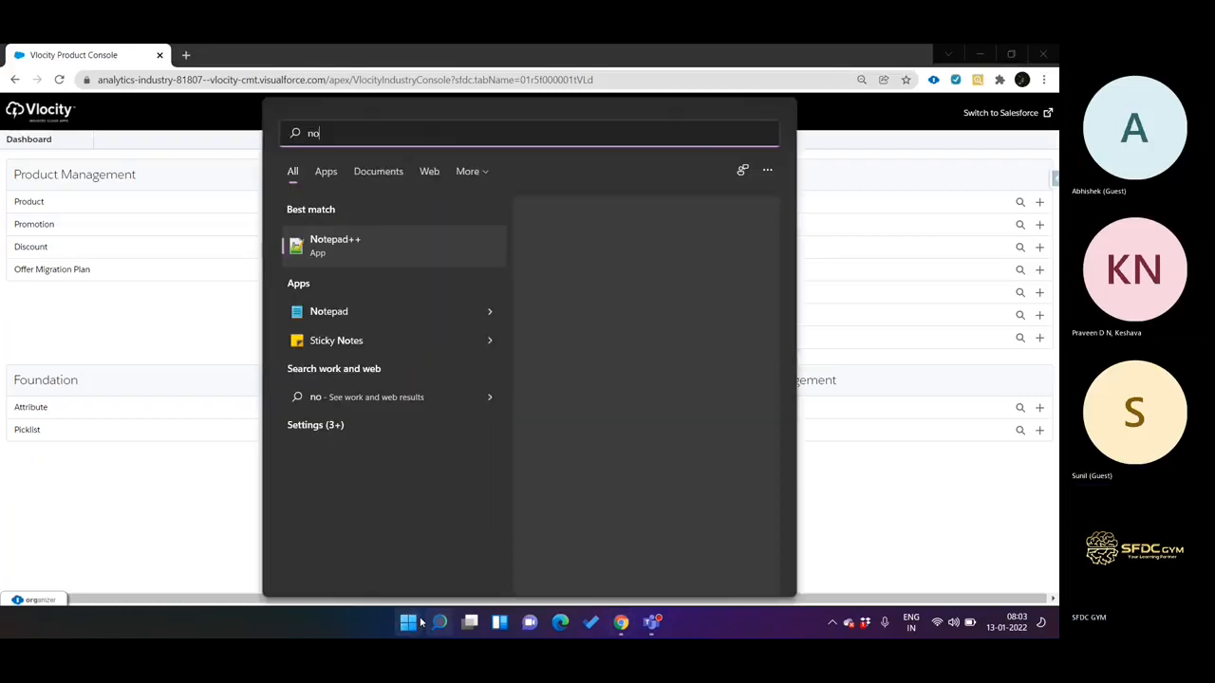
{"action": "key", "text": "Return"}
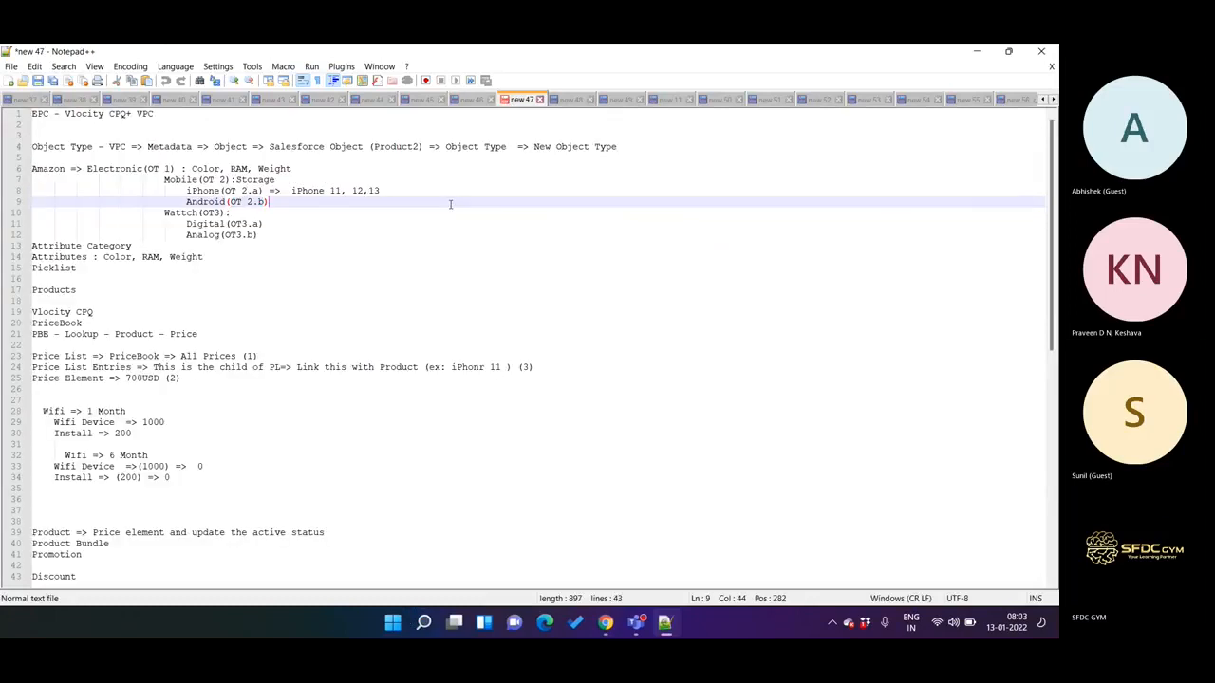
{"action": "scroll", "coordinate": [409, 257], "scroll_direction": "down", "scroll_amount": 13}
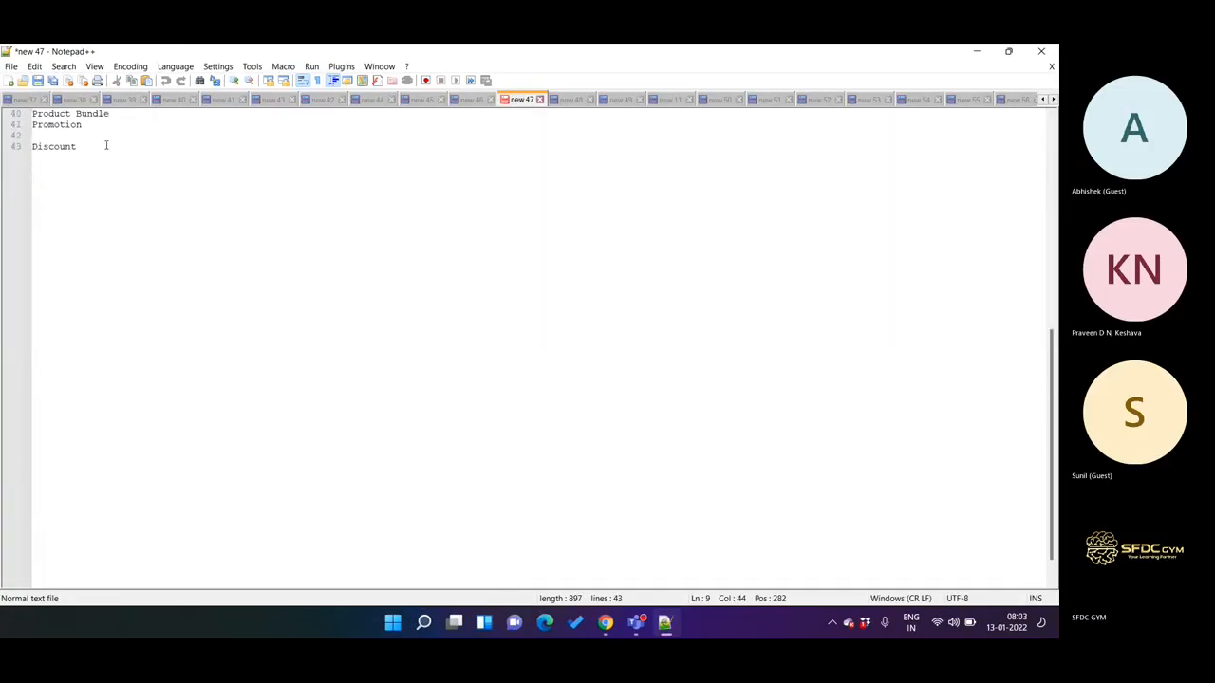
{"action": "left_click", "coordinate": [106, 145]}
{"action": "key", "text": "Return"}
{"action": "key", "text": "Return"}
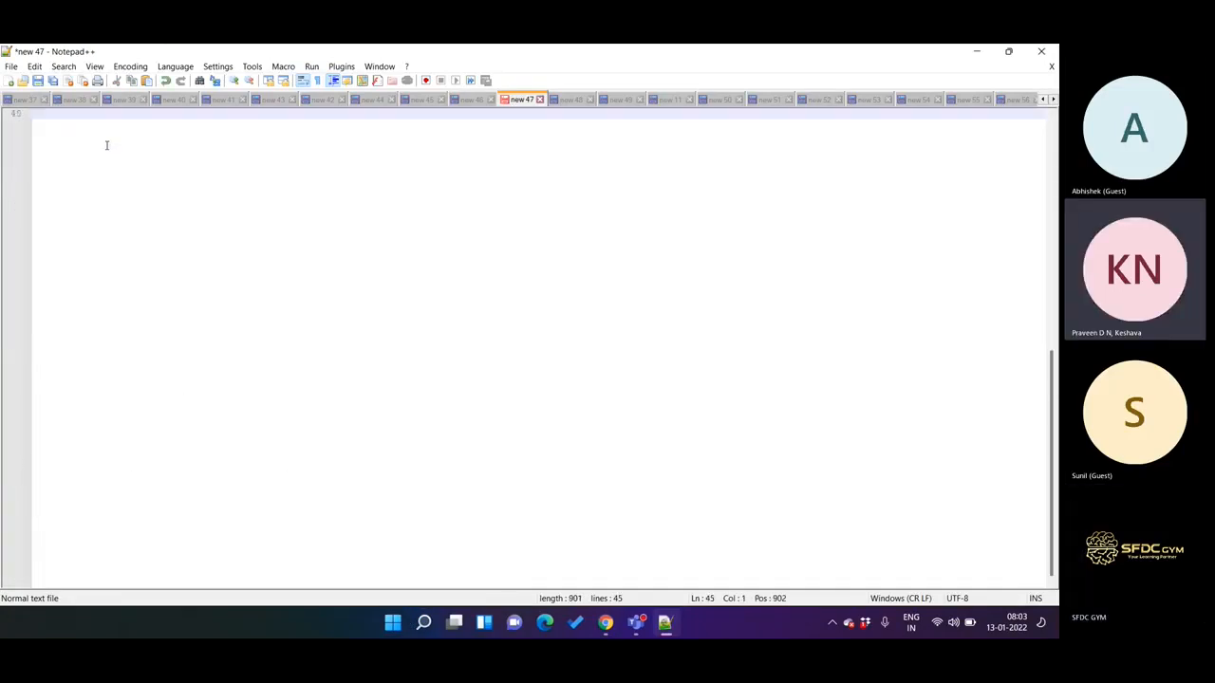
{"action": "type", "text": "Prod"}
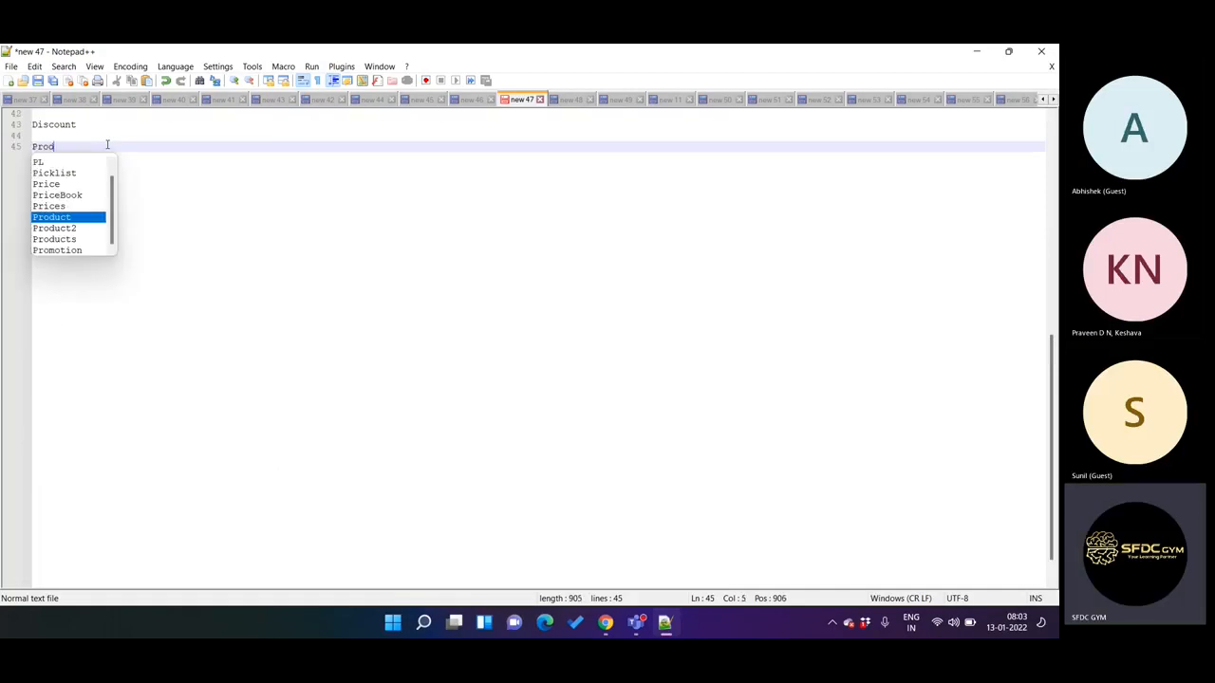
{"action": "type", "text": "uct "}
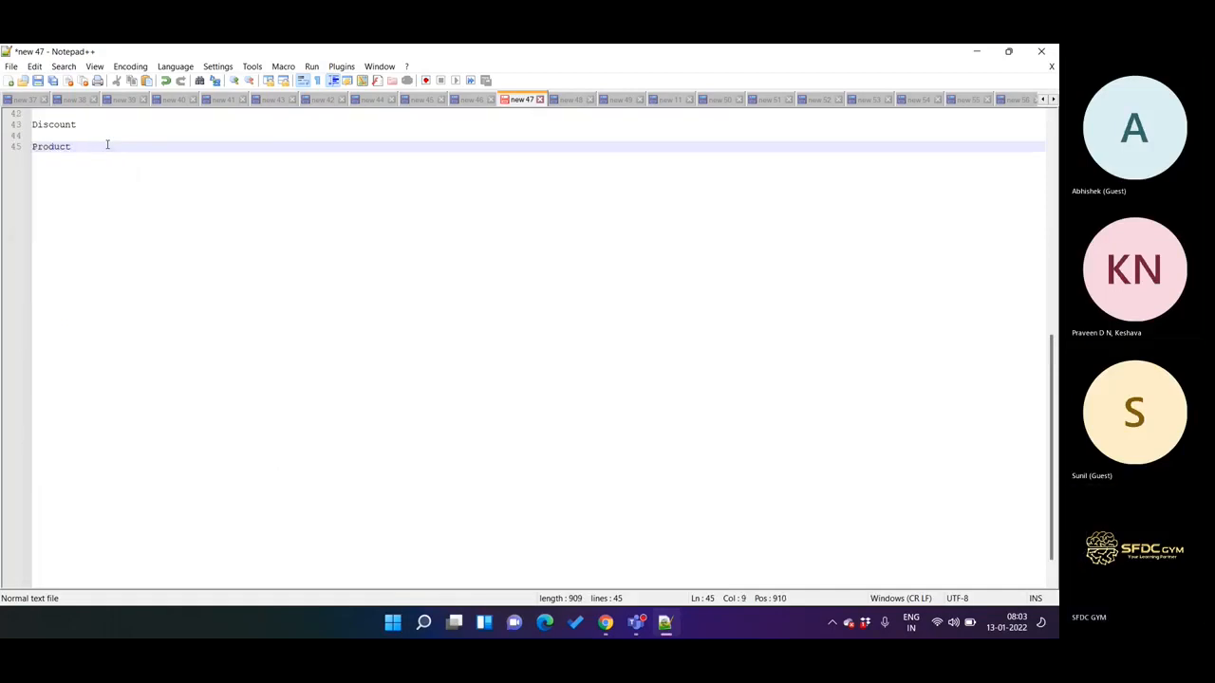
{"action": "type", "text": "=> Object Ty"}
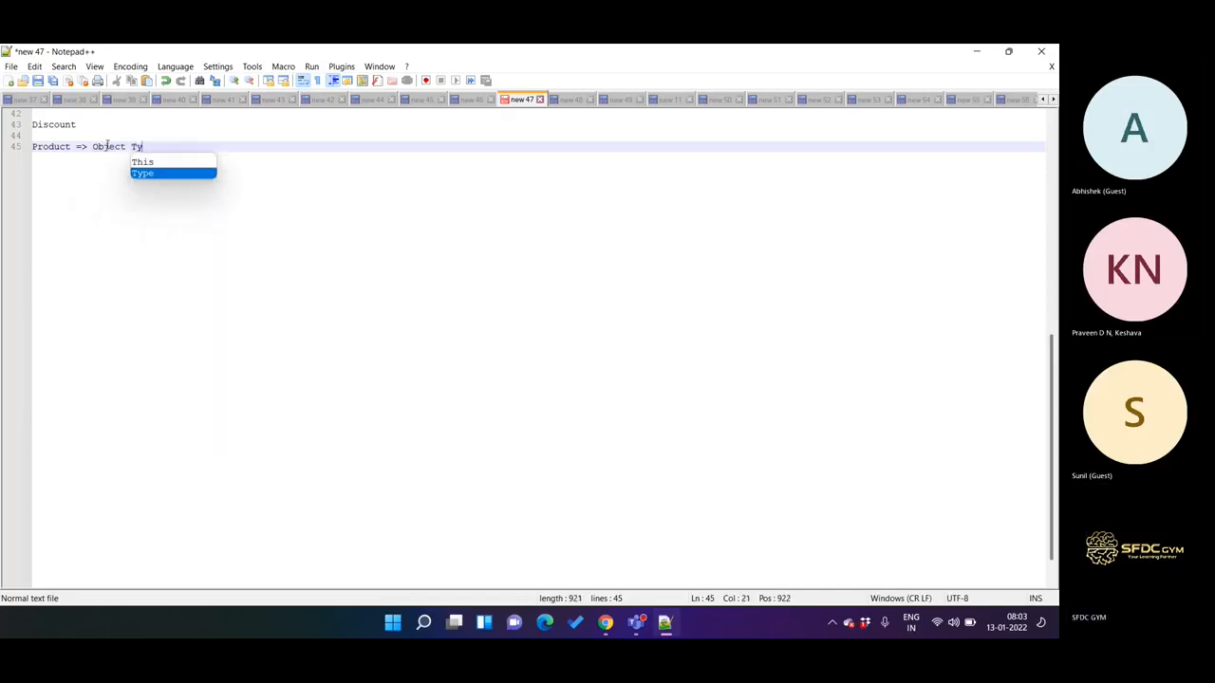
{"action": "type", "text": "pe"}
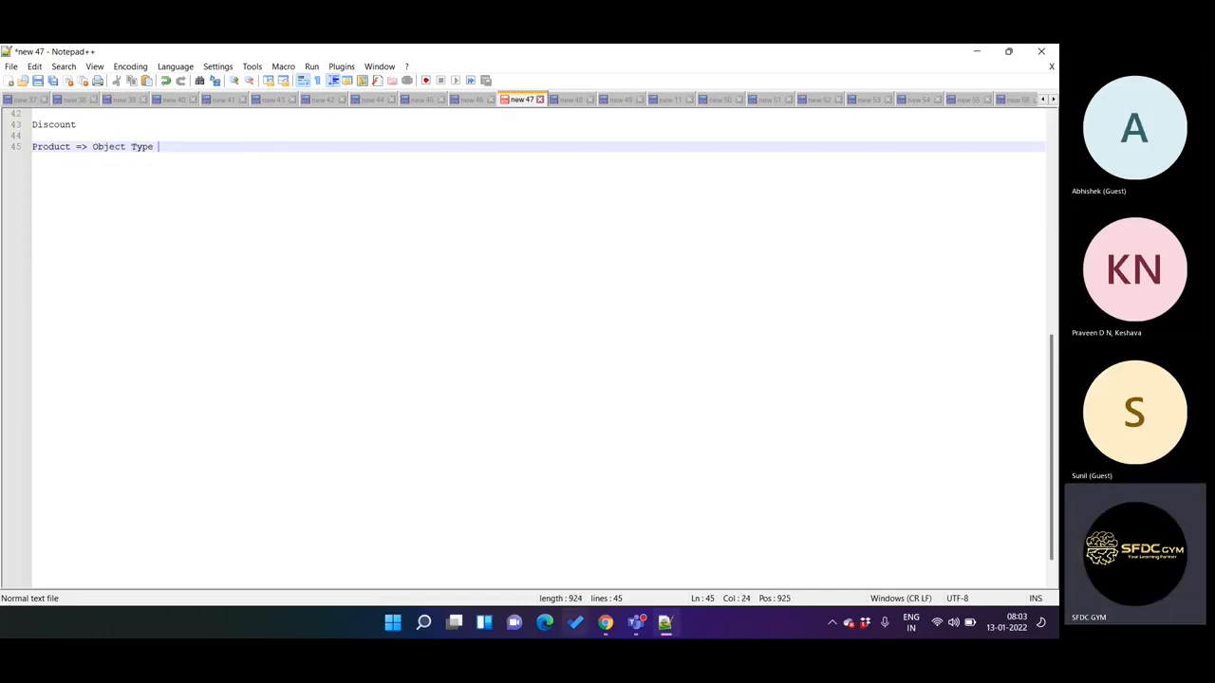
Check the Object entry under Metadata in the Vlocity console, and append "=> Layout" to the Product line in the Notepad++ notes
{"action": "left_click", "coordinate": [605, 623]}
{"action": "left_click_drag", "start_coordinate": [368, 408], "coordinate": [437, 417]}
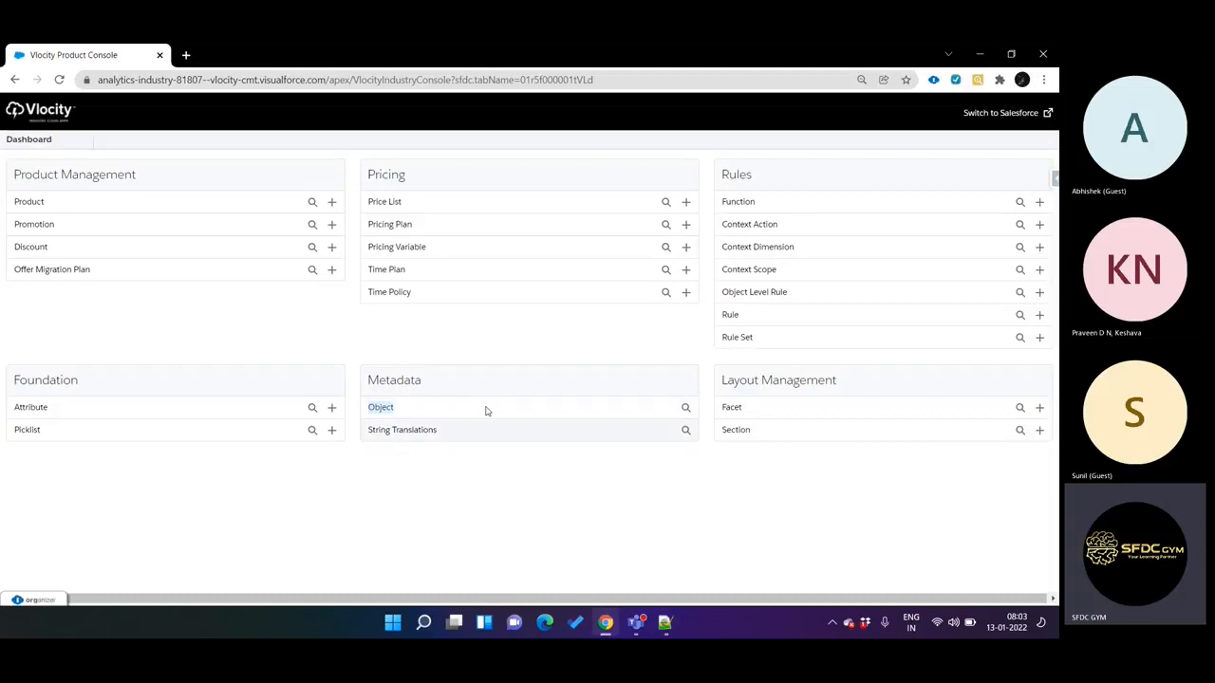
{"action": "left_click", "coordinate": [664, 623]}
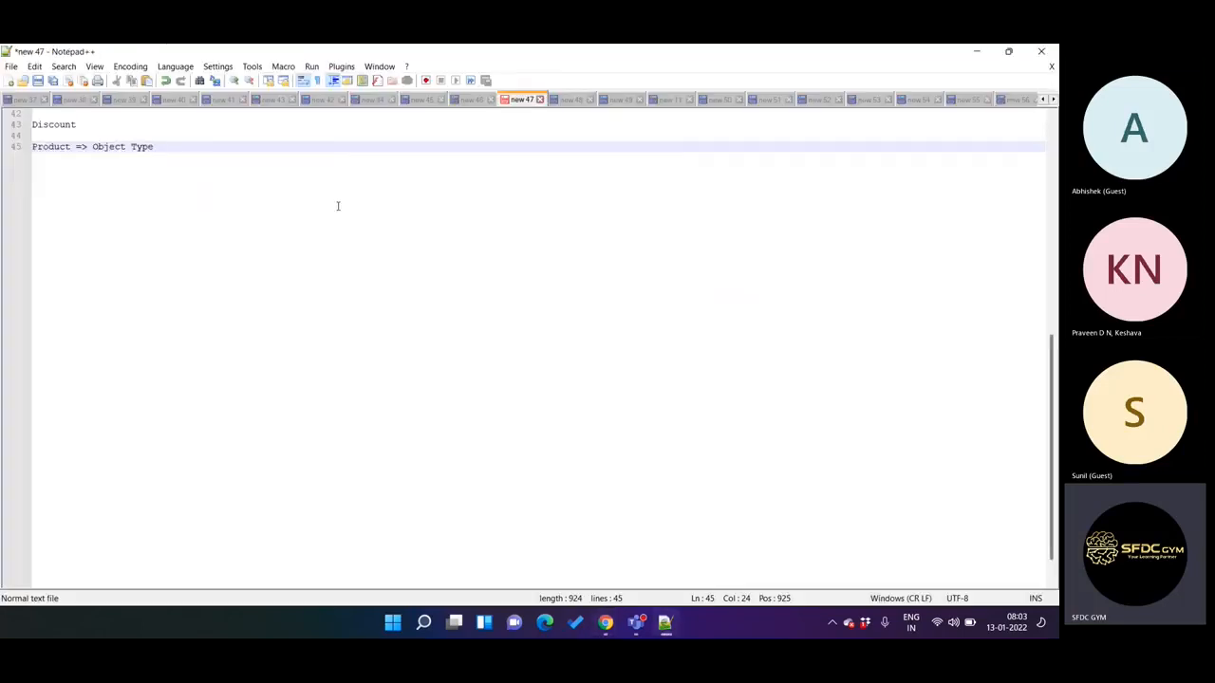
{"action": "type", "text": "=> Layout"}
Switch to the Vlocity Product Console and examine the Facet, Section, Rules and Metadata Object entries on the dashboard
{"action": "key", "text": "alt+Tab"}
{"action": "left_click_drag", "start_coordinate": [729, 428], "coordinate": [793, 438]}
{"action": "left_click_drag", "start_coordinate": [723, 408], "coordinate": [757, 415]}
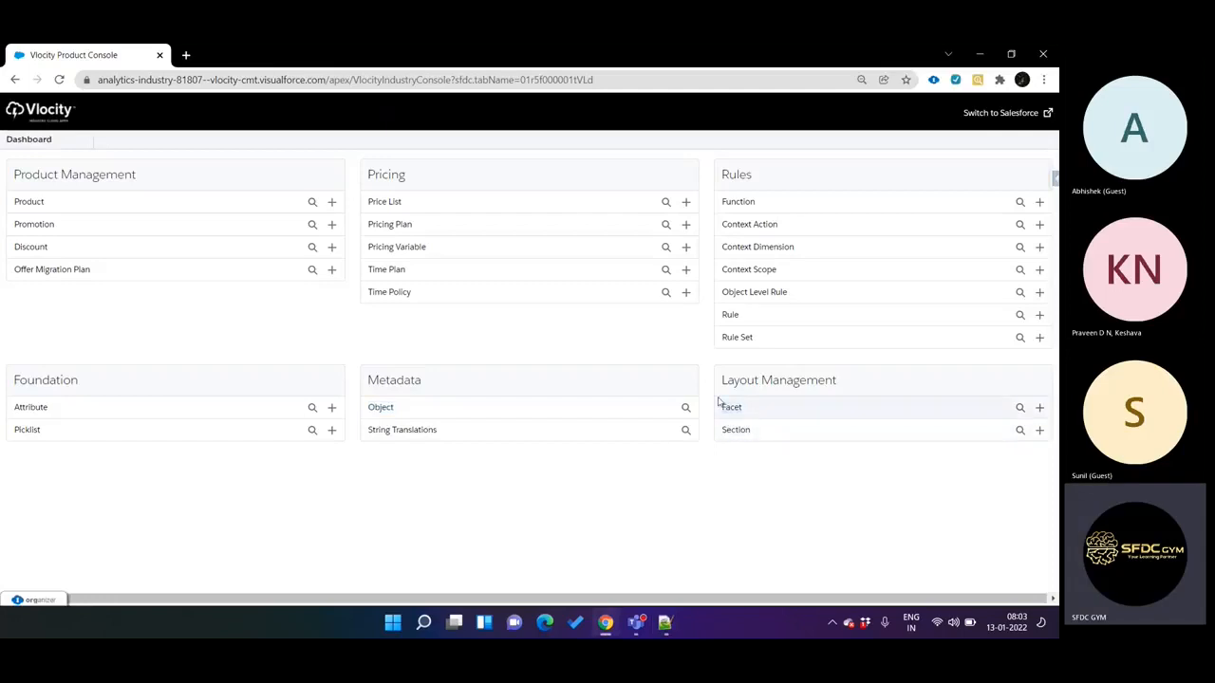
{"action": "double_click", "coordinate": [735, 429]}
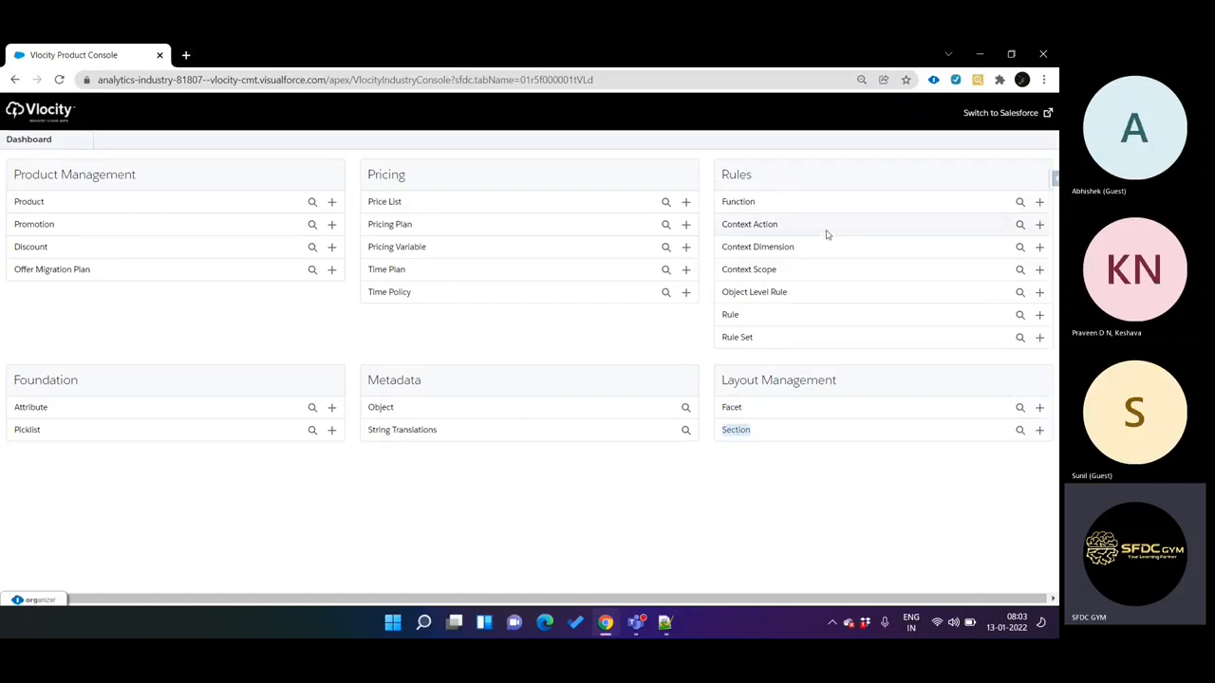
{"action": "double_click", "coordinate": [747, 176]}
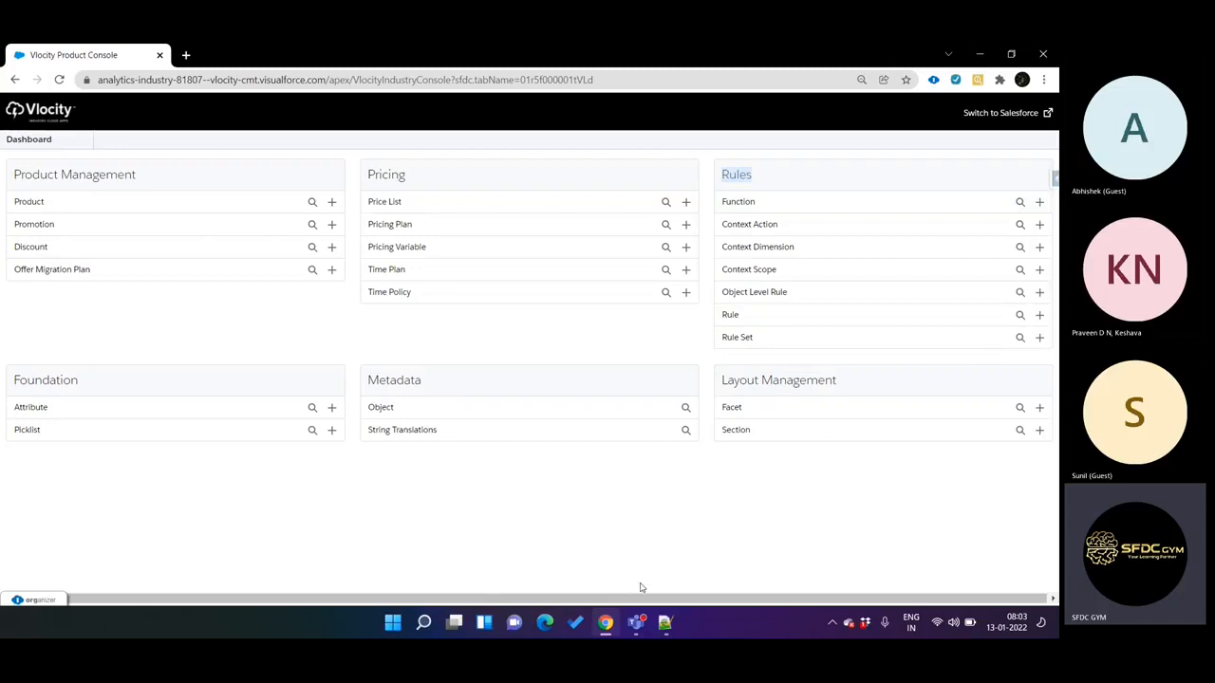
{"action": "double_click", "coordinate": [737, 430]}
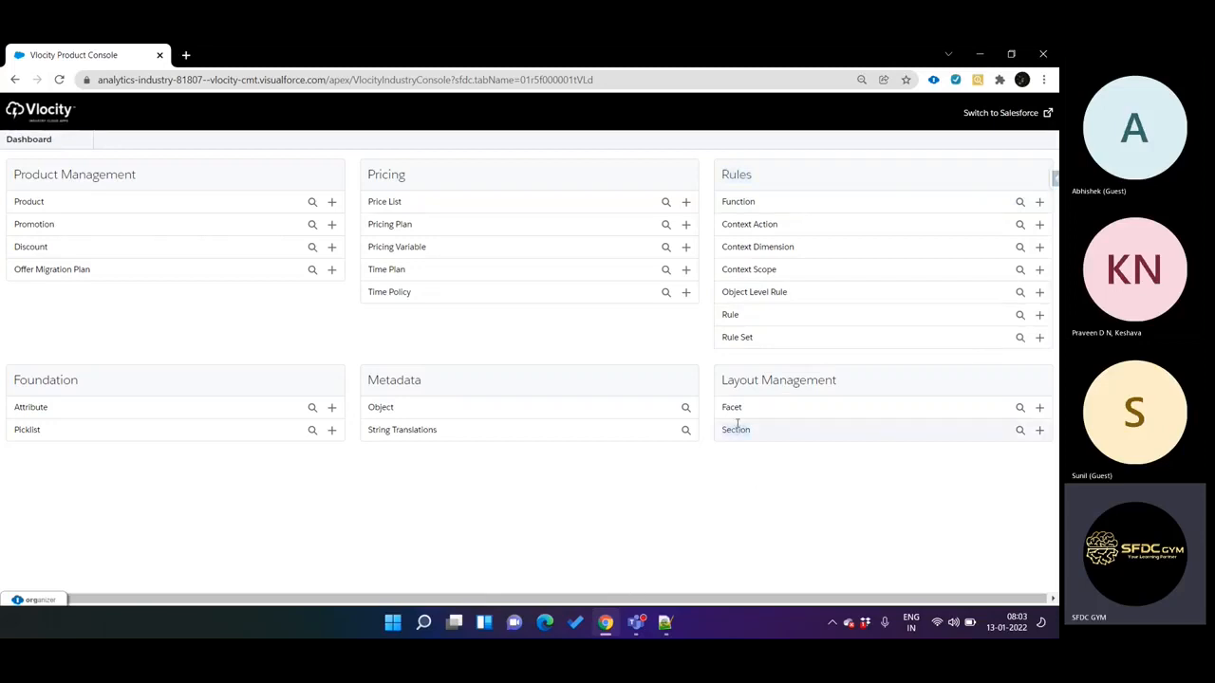
{"action": "double_click", "coordinate": [732, 409]}
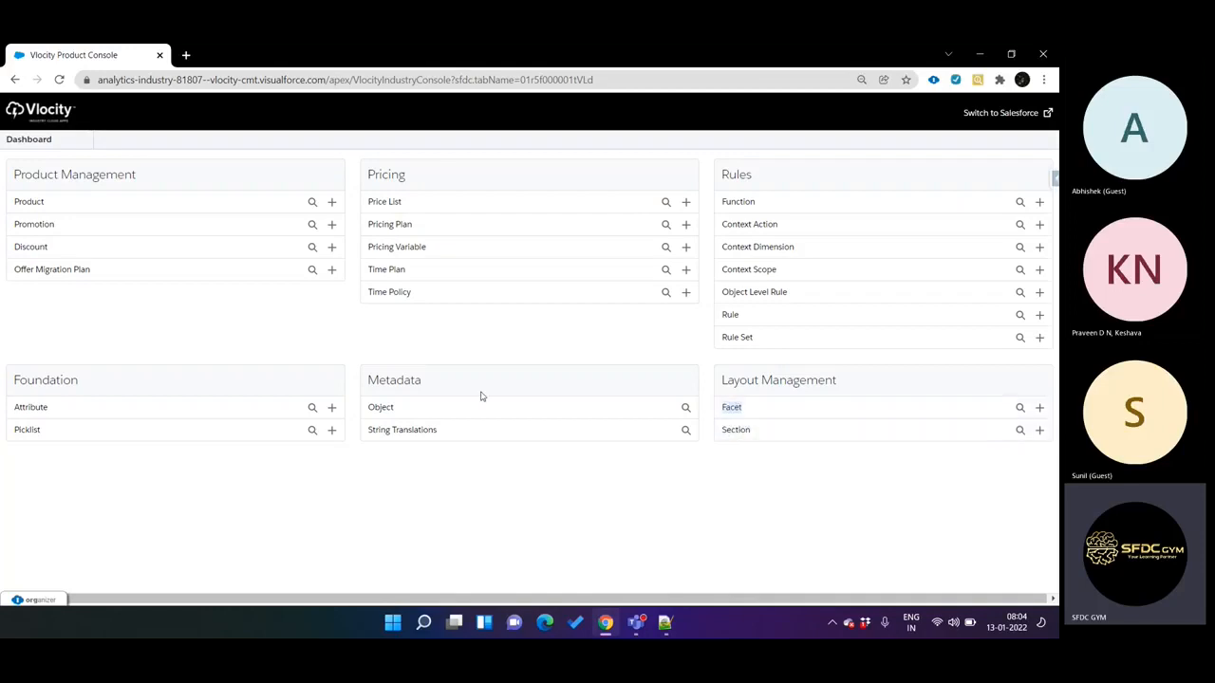
{"action": "left_click", "coordinate": [382, 408]}
{"action": "double_click", "coordinate": [382, 409]}
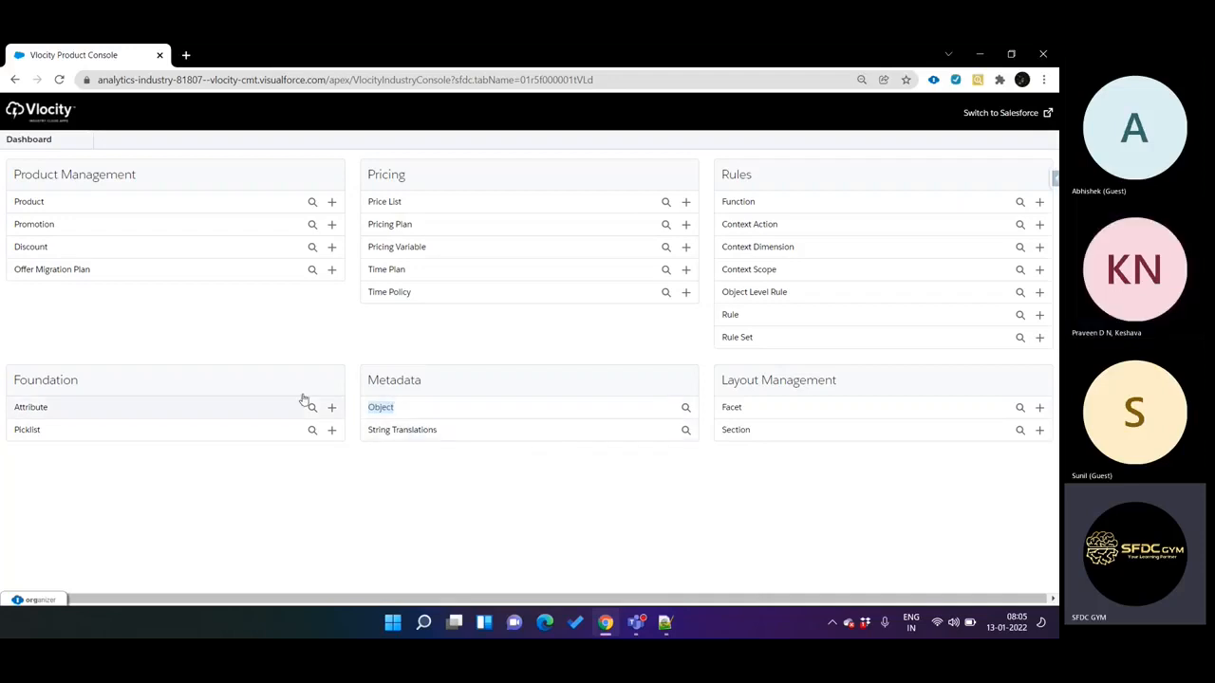
Open the visible.com/shop/smartphones page in a new browser tab
{"action": "left_click", "coordinate": [188, 57]}
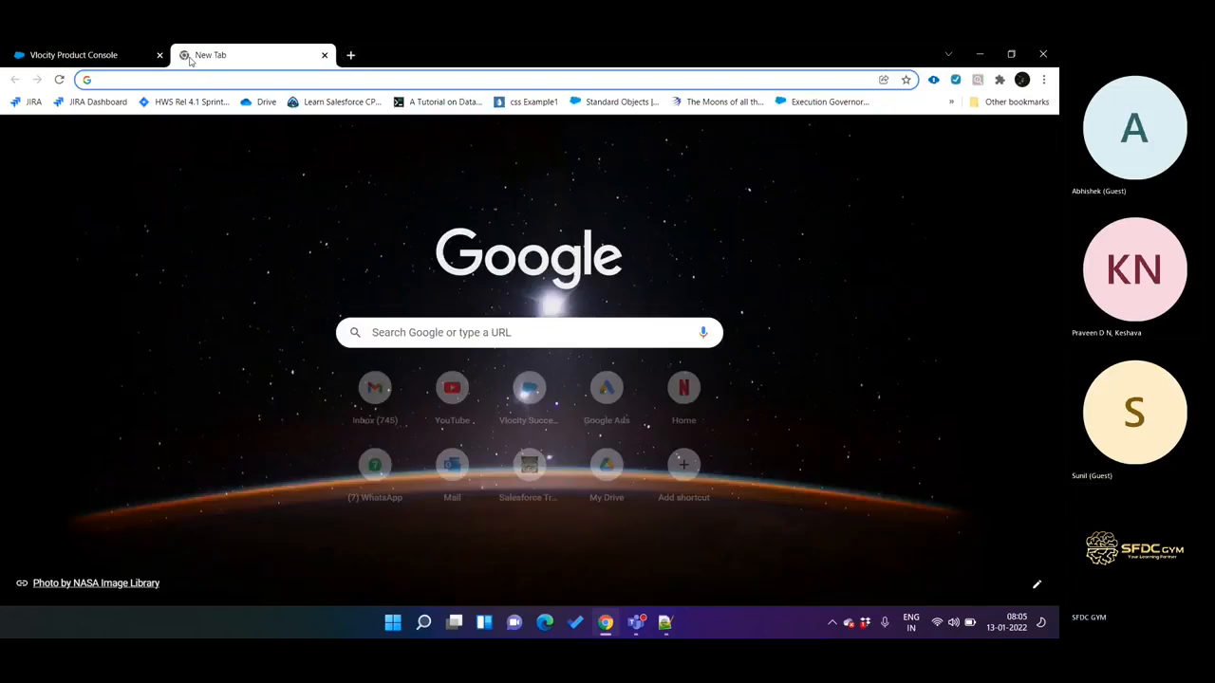
{"action": "type", "text": "visible.com/shop/smartphones"}
{"action": "key", "text": "Return"}
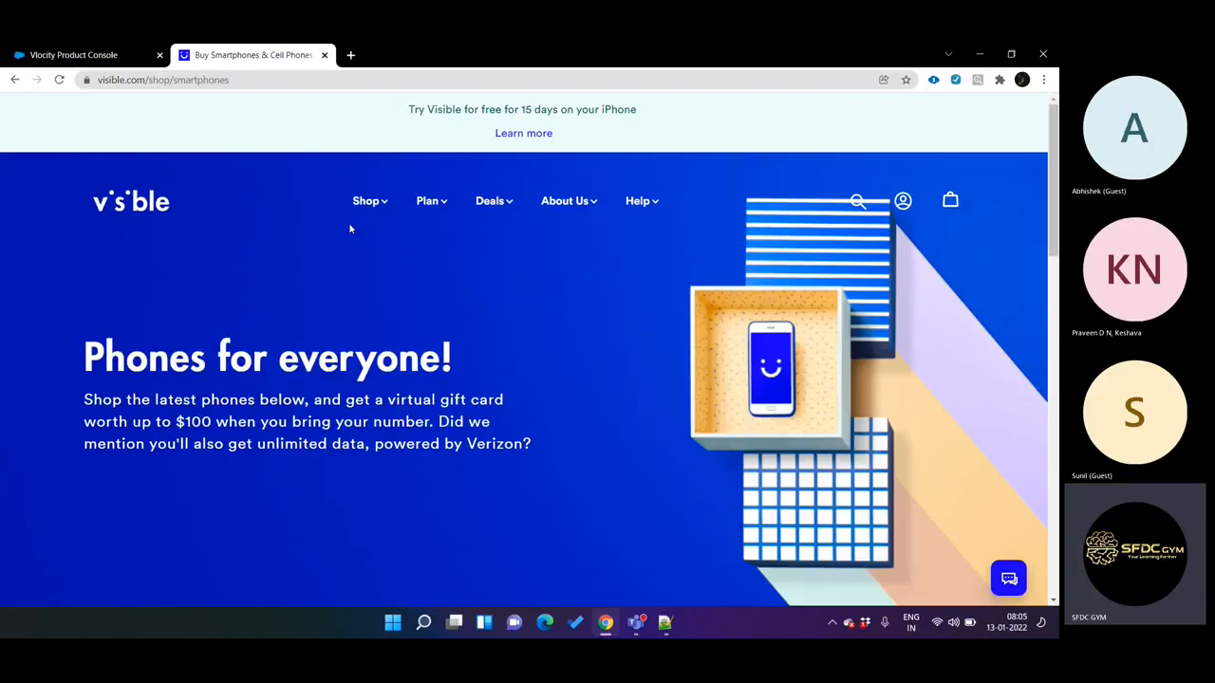
{"action": "mouse_move", "coordinate": [375, 201]}
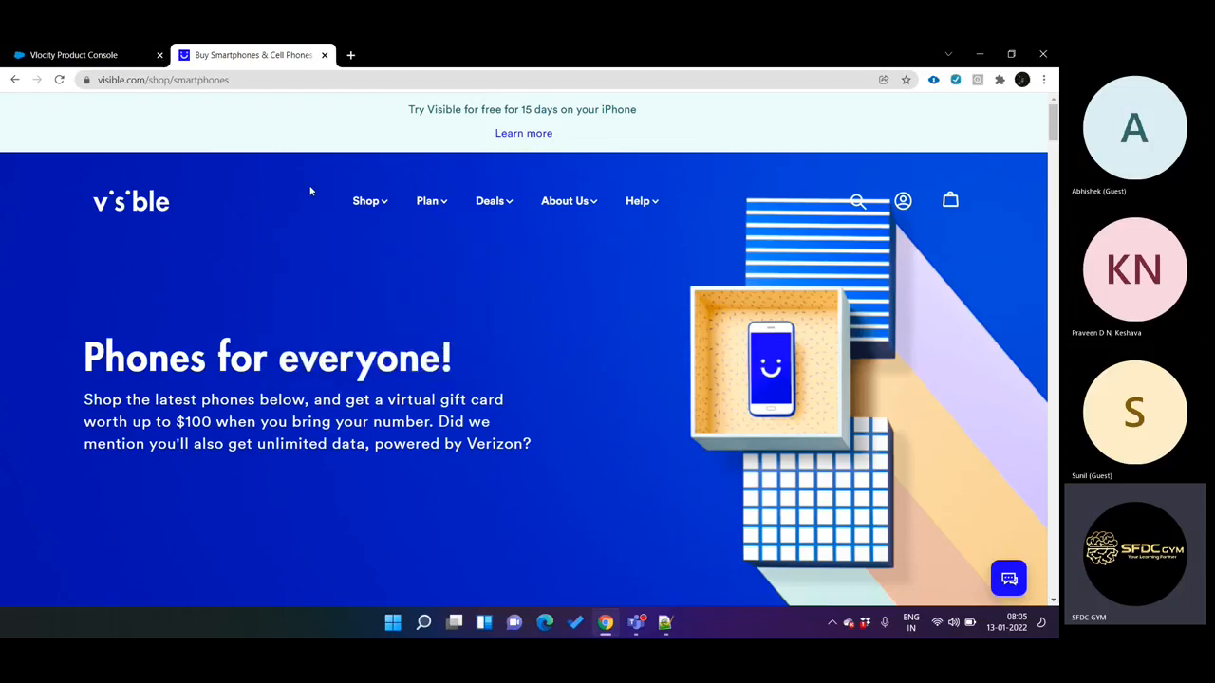
Return to the Vlocity Product Console and review the Metadata Object and Foundation Attribute entries
{"action": "left_click", "coordinate": [86, 55]}
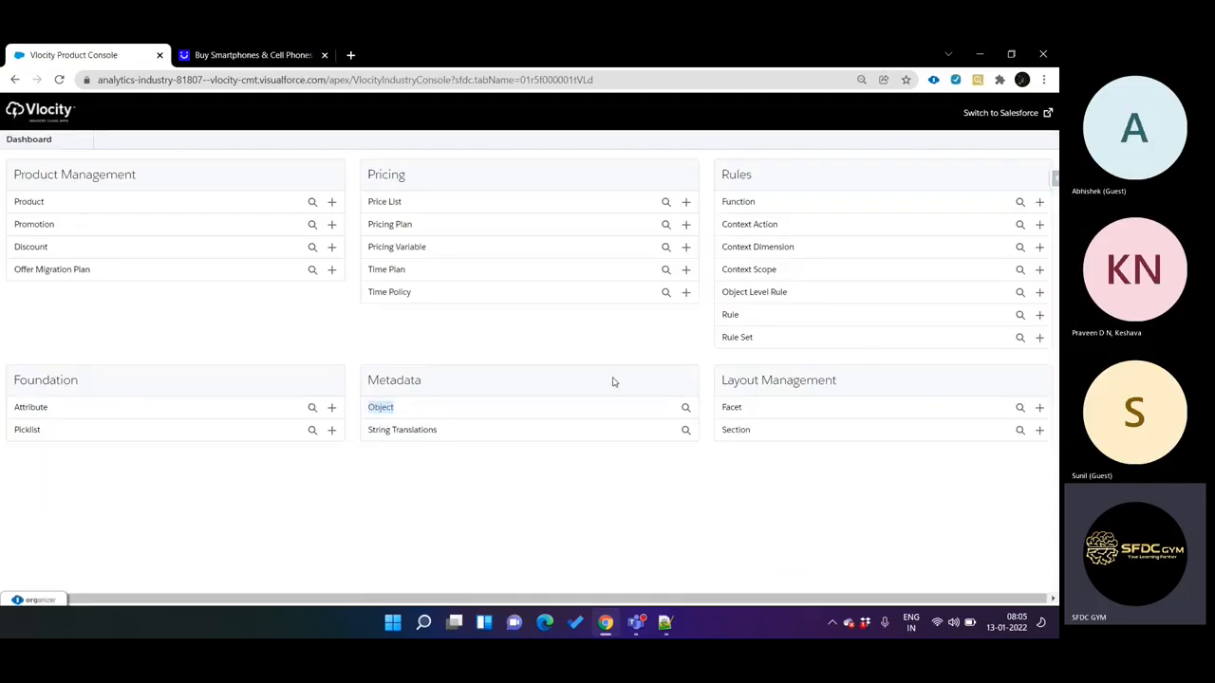
{"action": "left_click", "coordinate": [462, 426]}
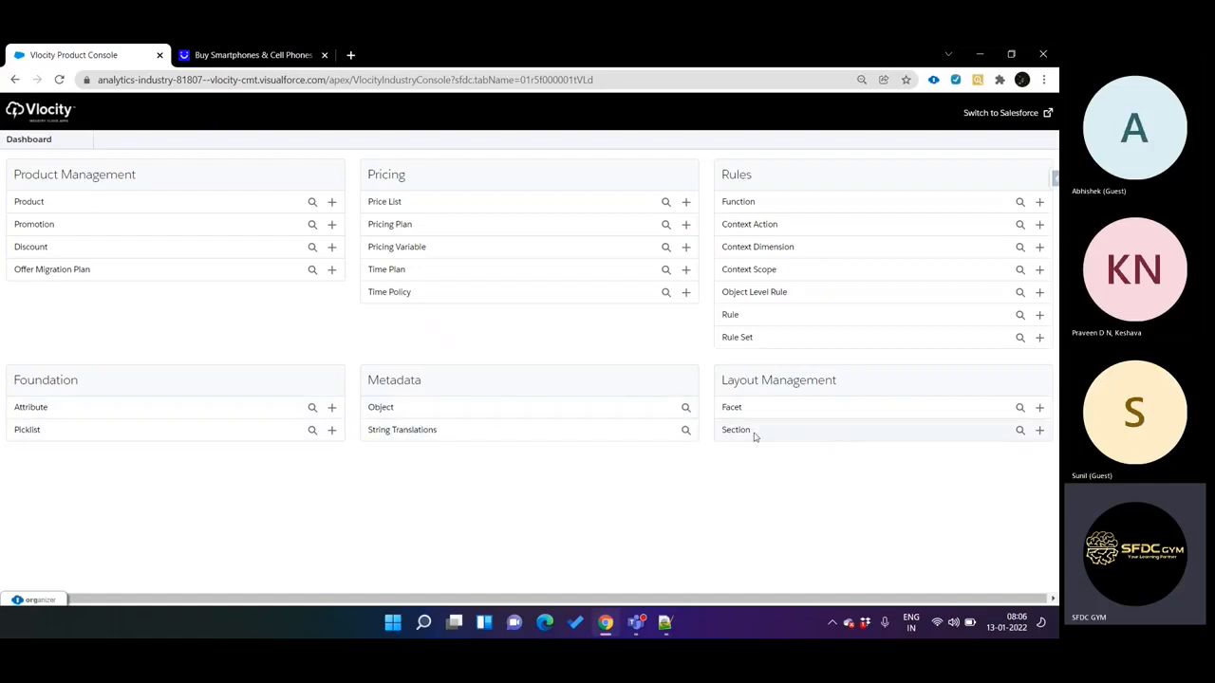
{"action": "left_click", "coordinate": [390, 406]}
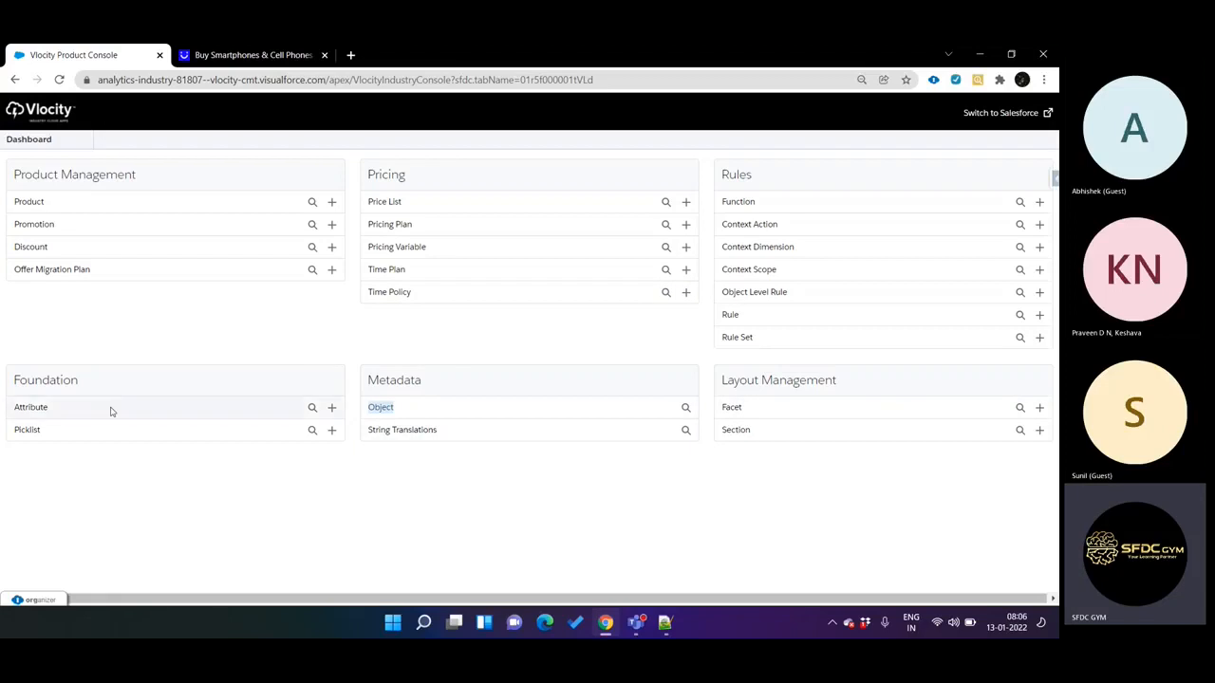
{"action": "left_click", "coordinate": [38, 408]}
{"action": "left_click", "coordinate": [26, 409]}
{"action": "double_click", "coordinate": [25, 409]}
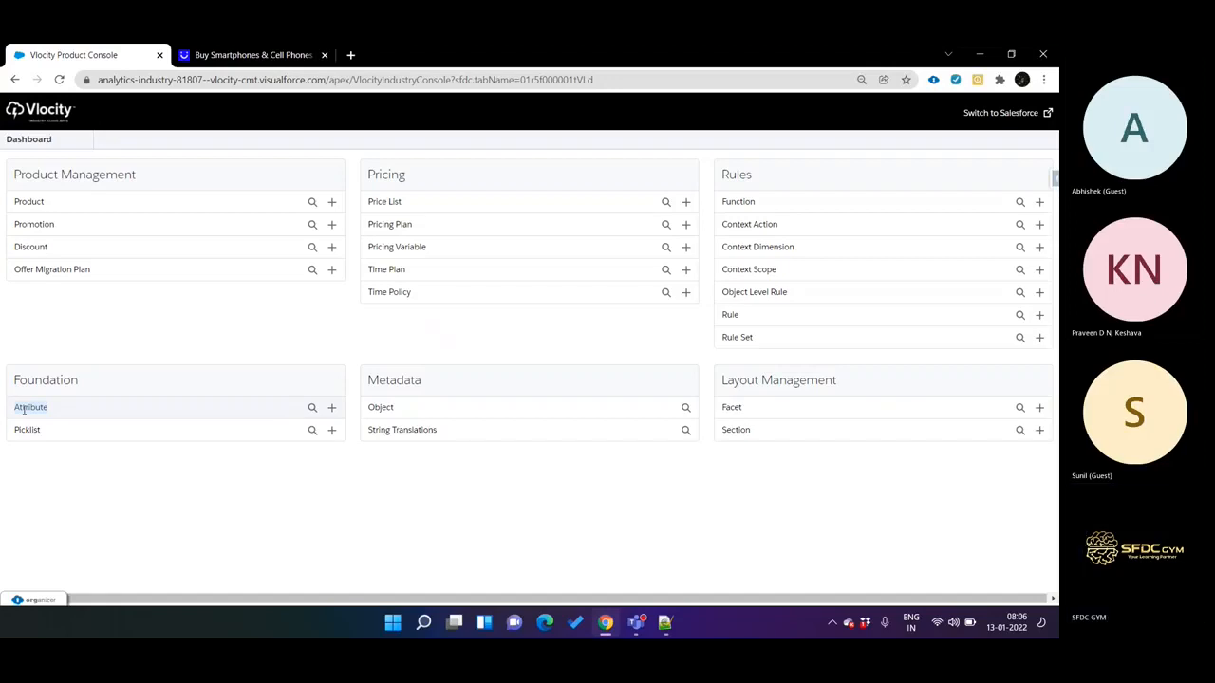
List all products with an unfiltered product search and open the Apple iPhone 11 record
{"action": "left_click", "coordinate": [313, 201]}
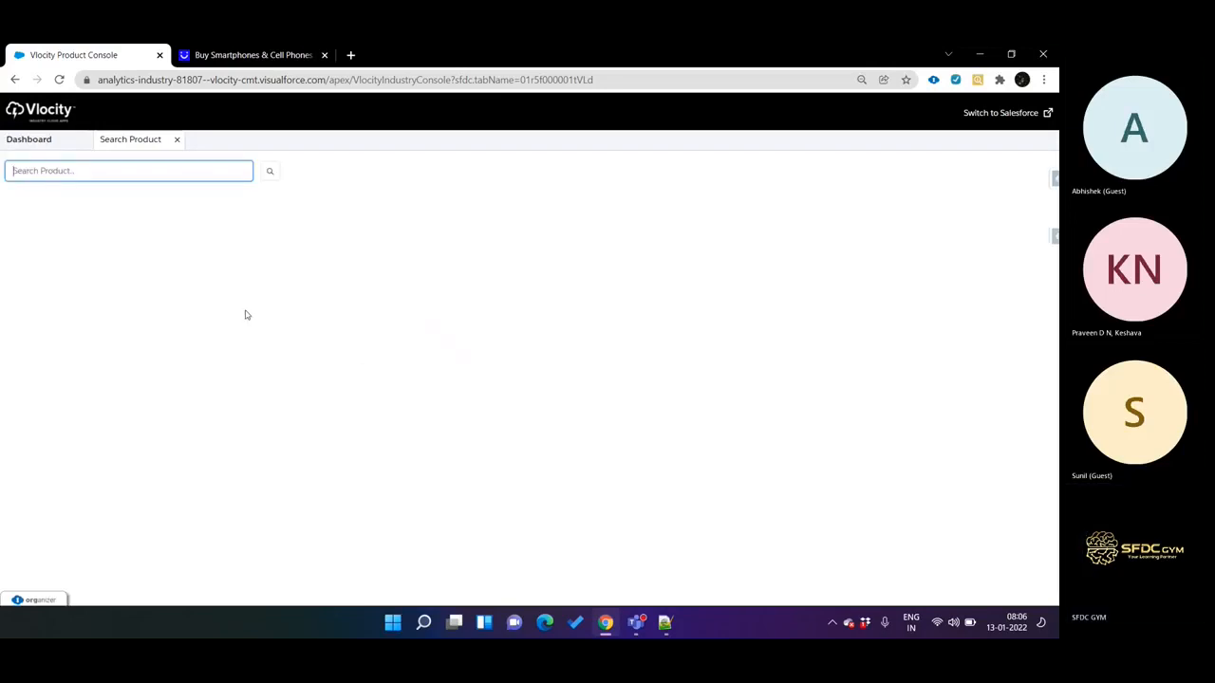
{"action": "left_click", "coordinate": [271, 174]}
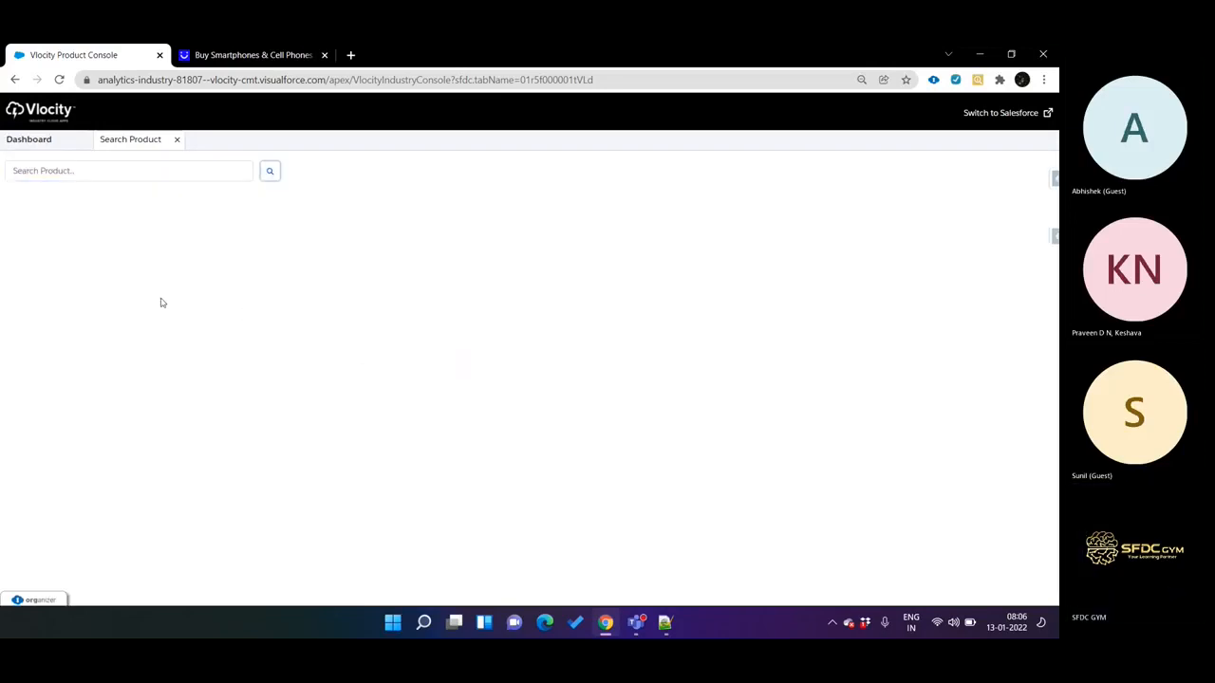
{"action": "scroll", "coordinate": [102, 446], "scroll_direction": "down", "scroll_amount": 2}
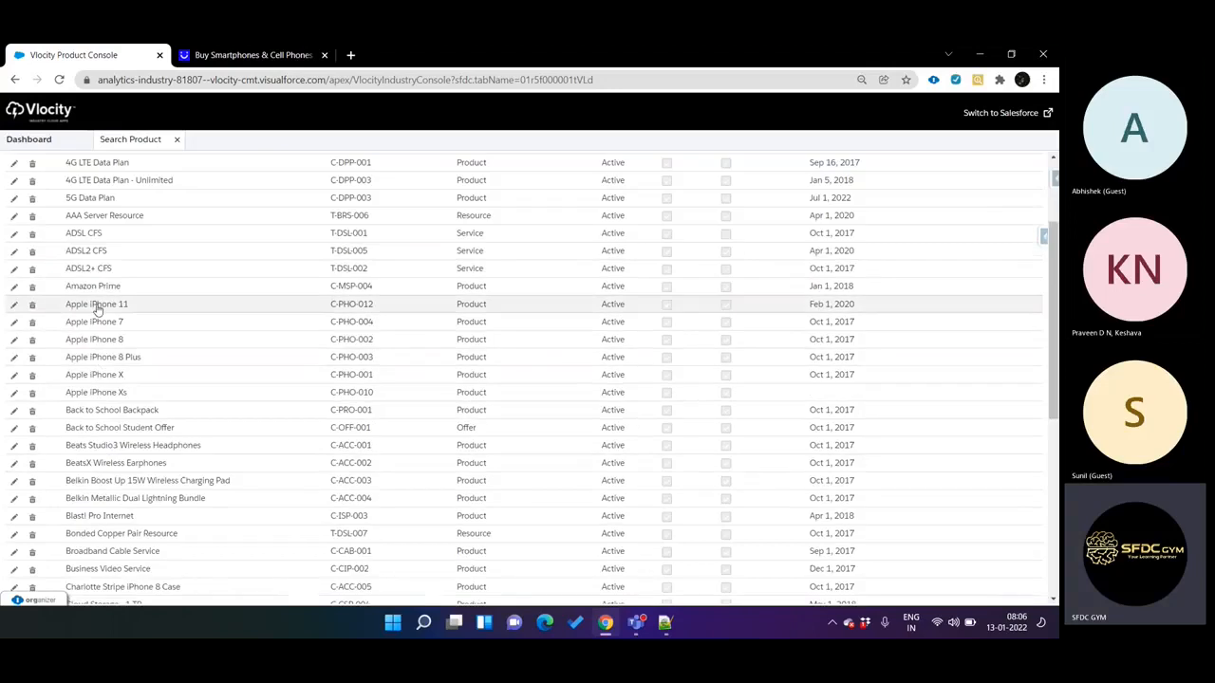
{"action": "left_click", "coordinate": [95, 306]}
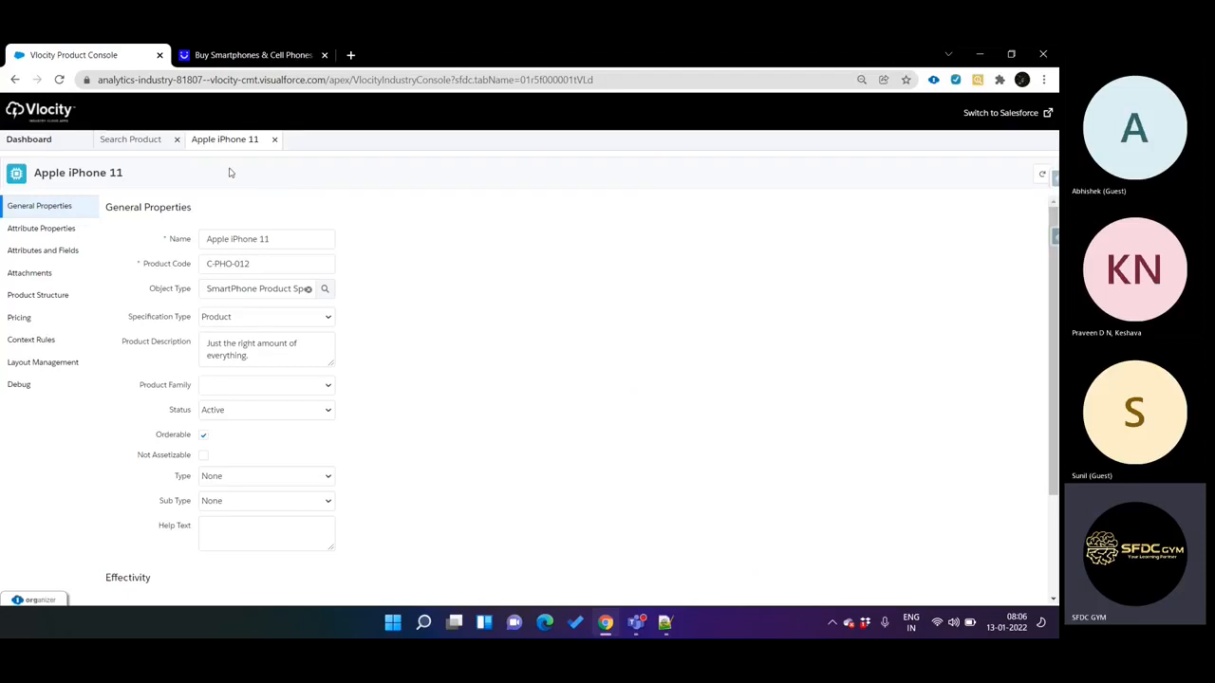
Compare the Foundation Attribute entry on the dashboard with the general properties of the Apple iPhone 11 product
{"action": "left_click", "coordinate": [29, 143]}
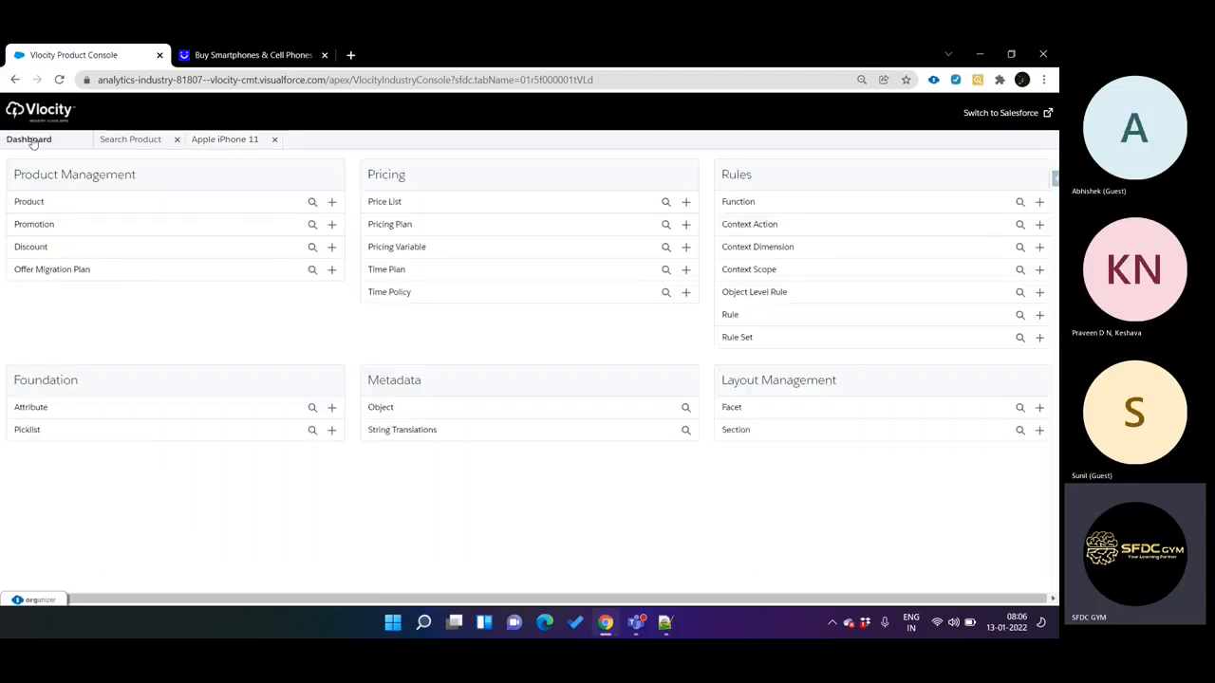
{"action": "double_click", "coordinate": [15, 409]}
{"action": "left_click", "coordinate": [231, 149]}
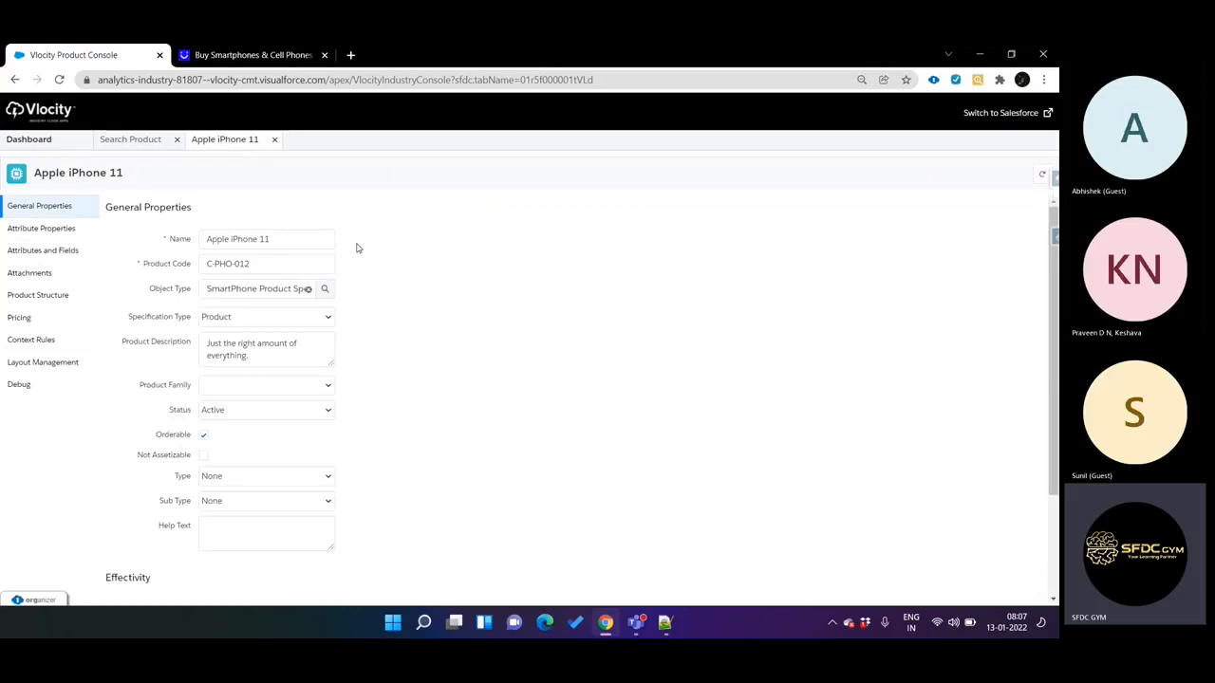
{"action": "left_click", "coordinate": [71, 144]}
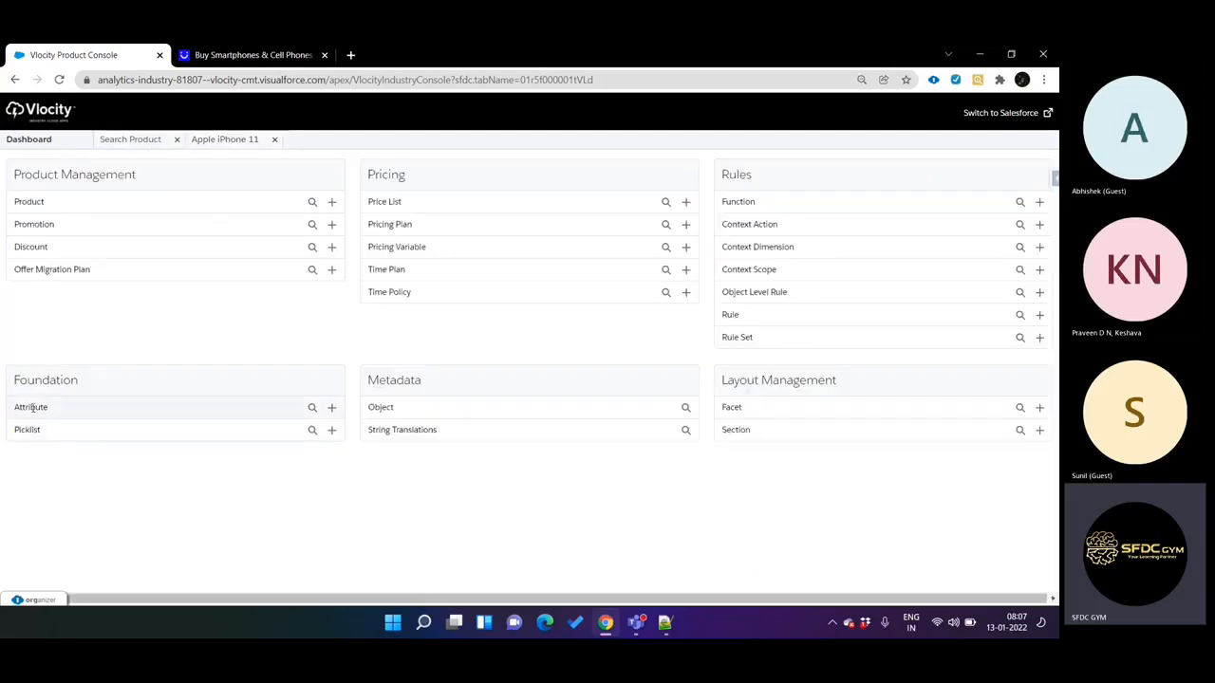
{"action": "left_click", "coordinate": [227, 147]}
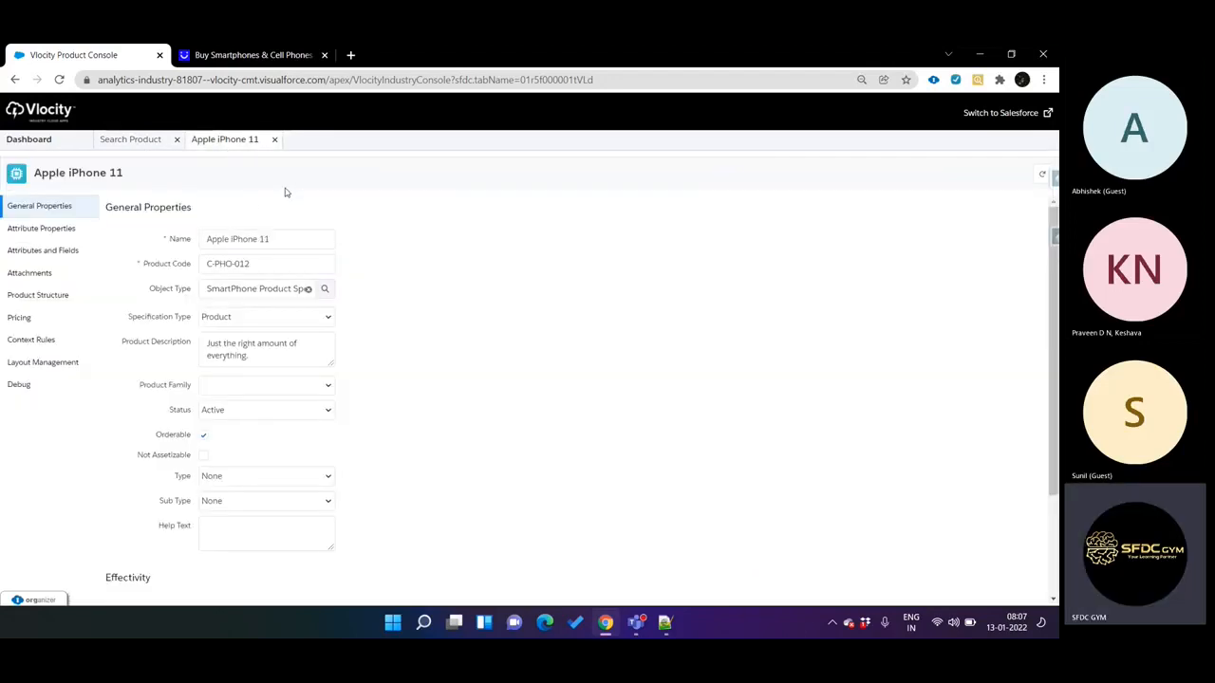
{"action": "left_click", "coordinate": [59, 148]}
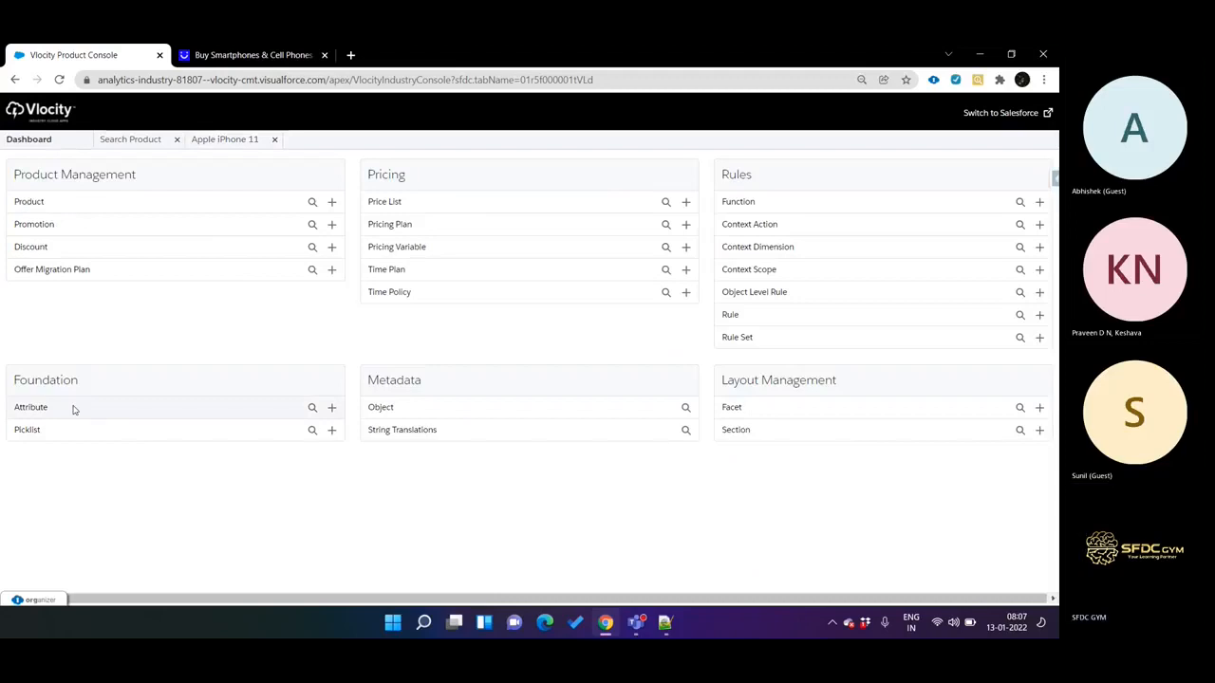
{"action": "double_click", "coordinate": [25, 407]}
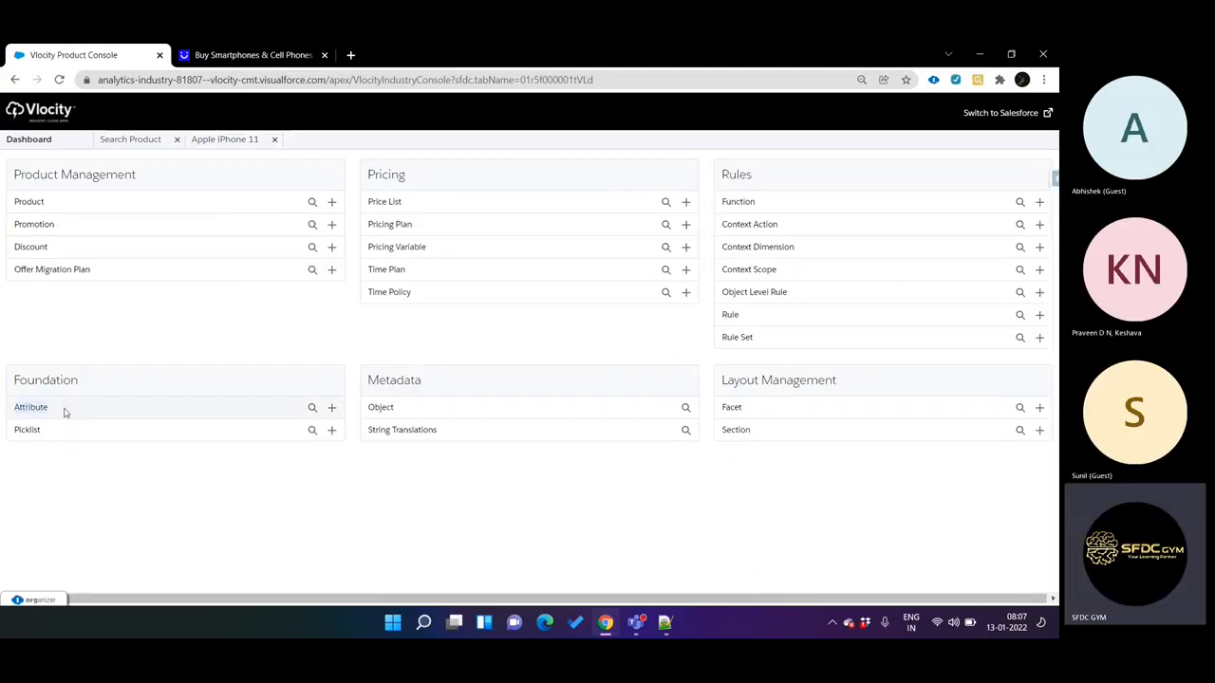
{"action": "left_click", "coordinate": [236, 141]}
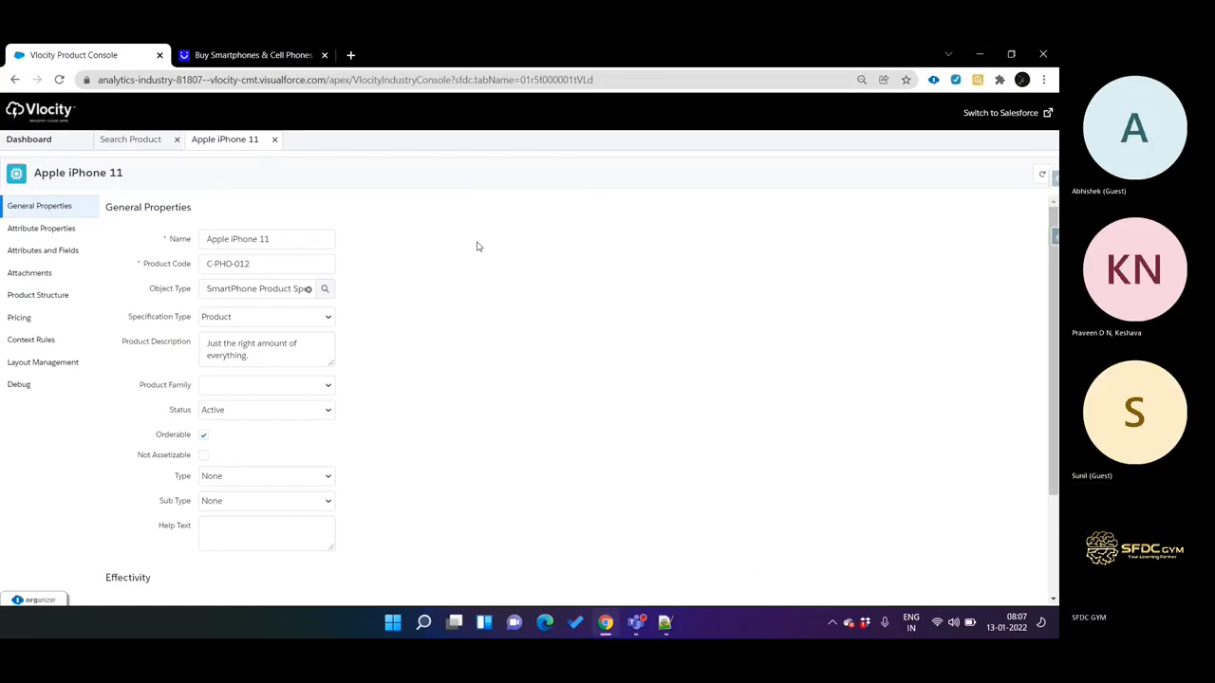
{"action": "left_click", "coordinate": [52, 141]}
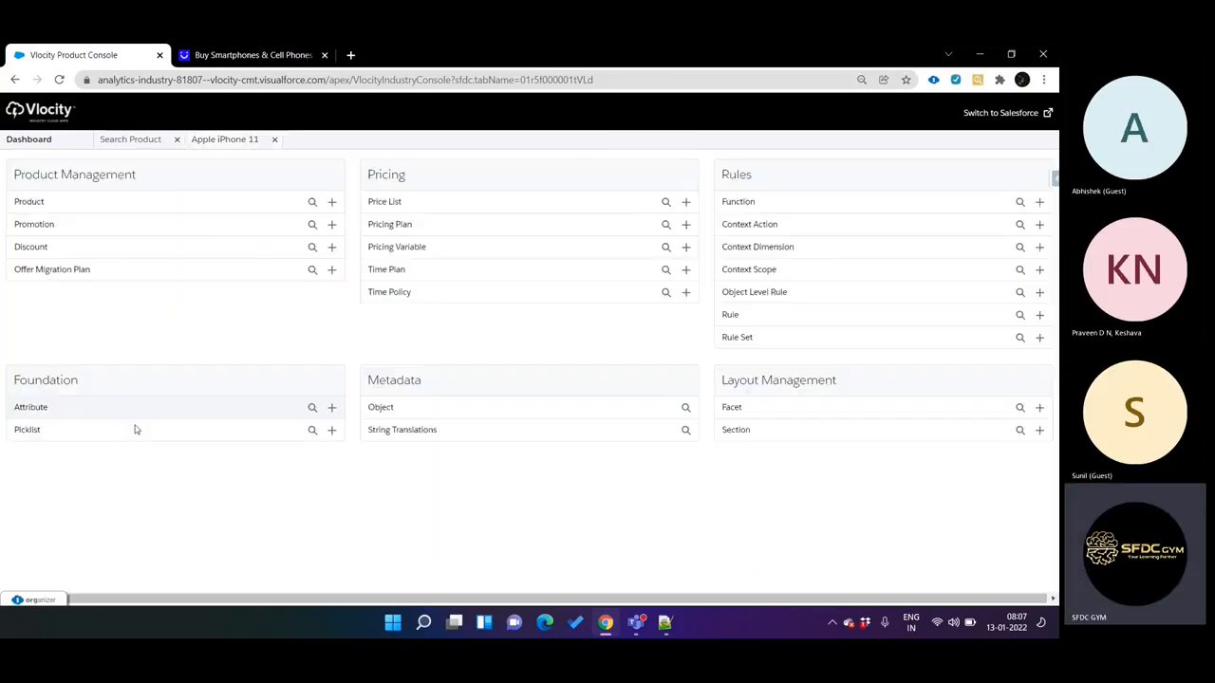
Review the Apple iPhone 11 product record alongside the Foundation section of the dashboard
{"action": "left_click", "coordinate": [236, 141]}
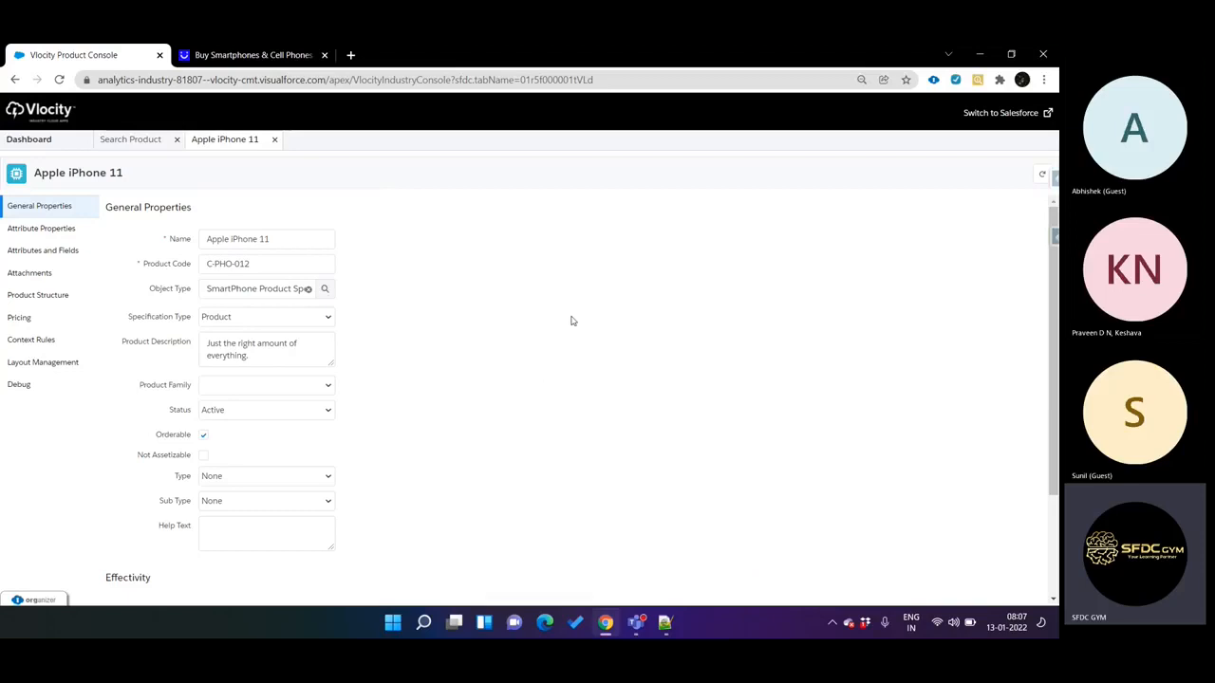
{"action": "left_click", "coordinate": [65, 142]}
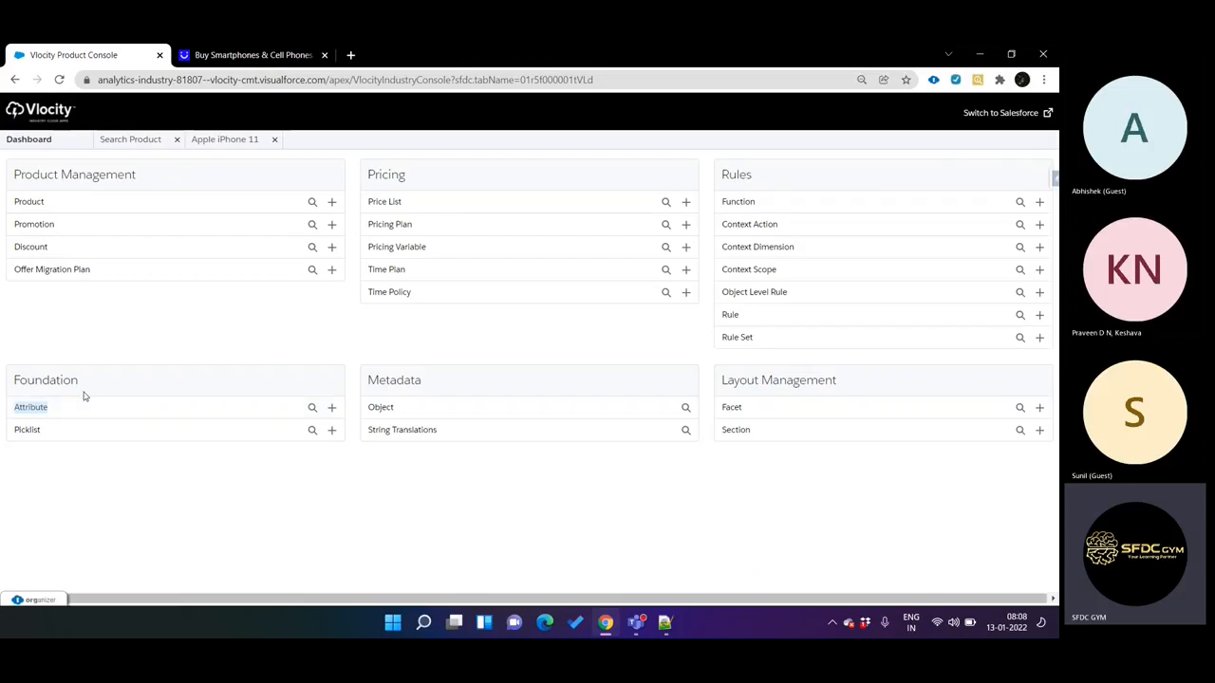
{"action": "left_click", "coordinate": [235, 139]}
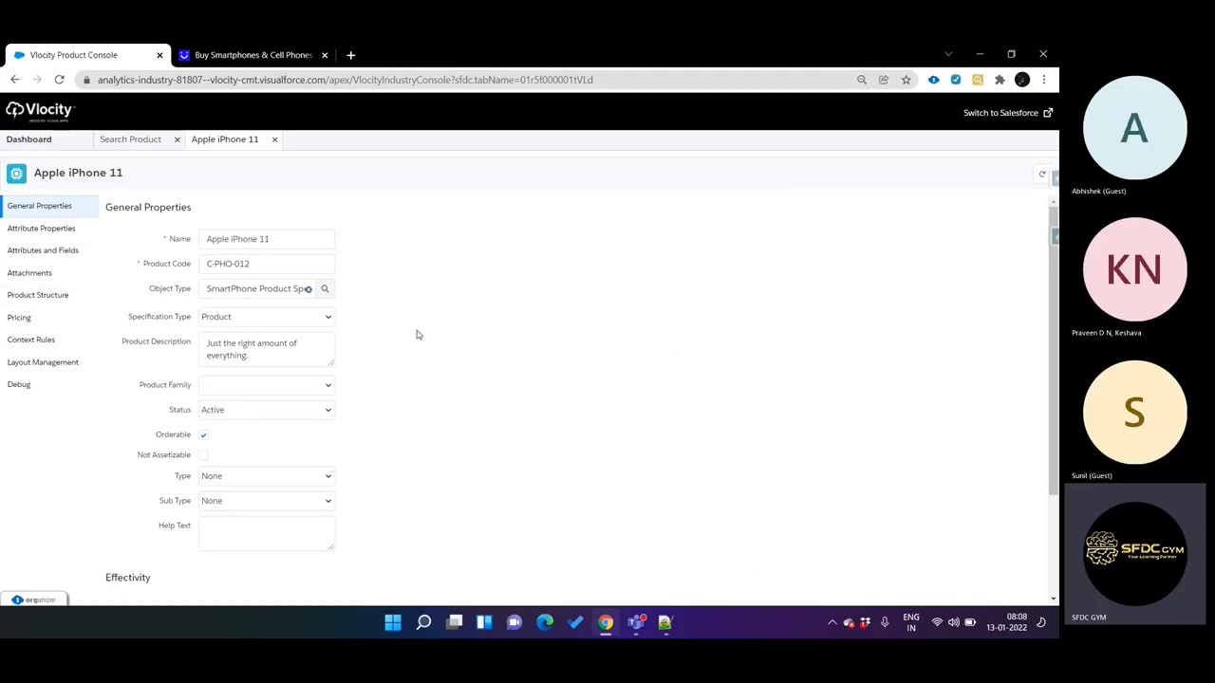
Start a new Foundation attribute and name it 5G Support
{"action": "left_click", "coordinate": [90, 141]}
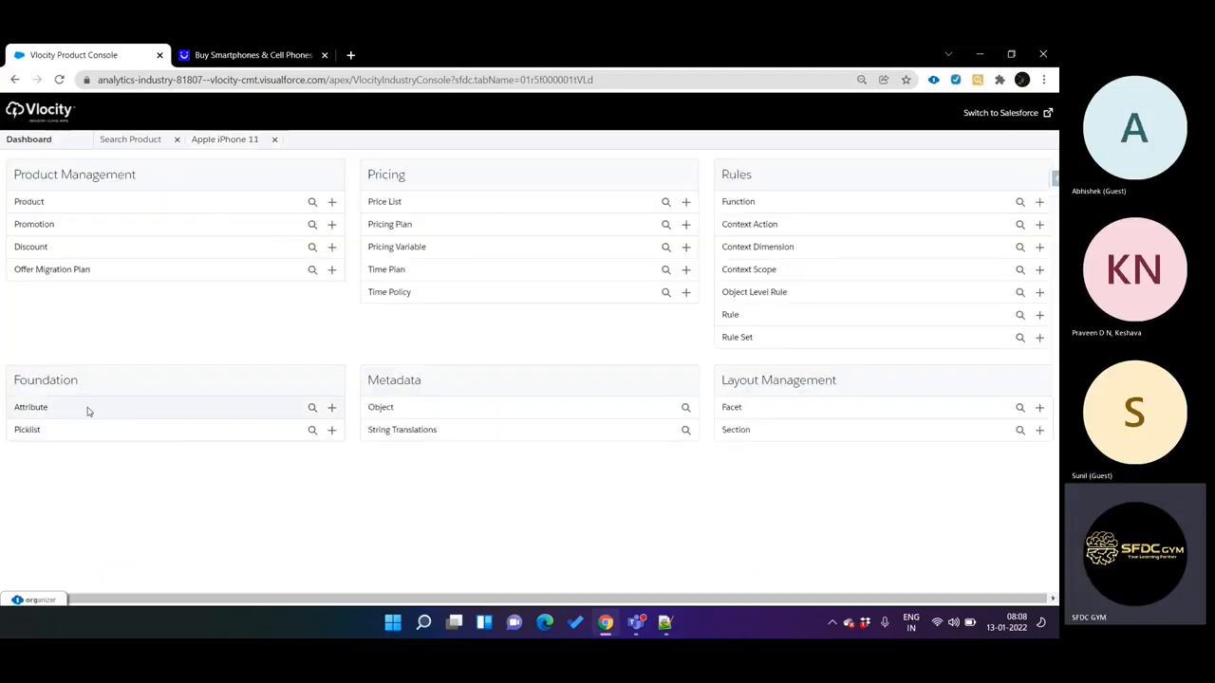
{"action": "left_click", "coordinate": [332, 409]}
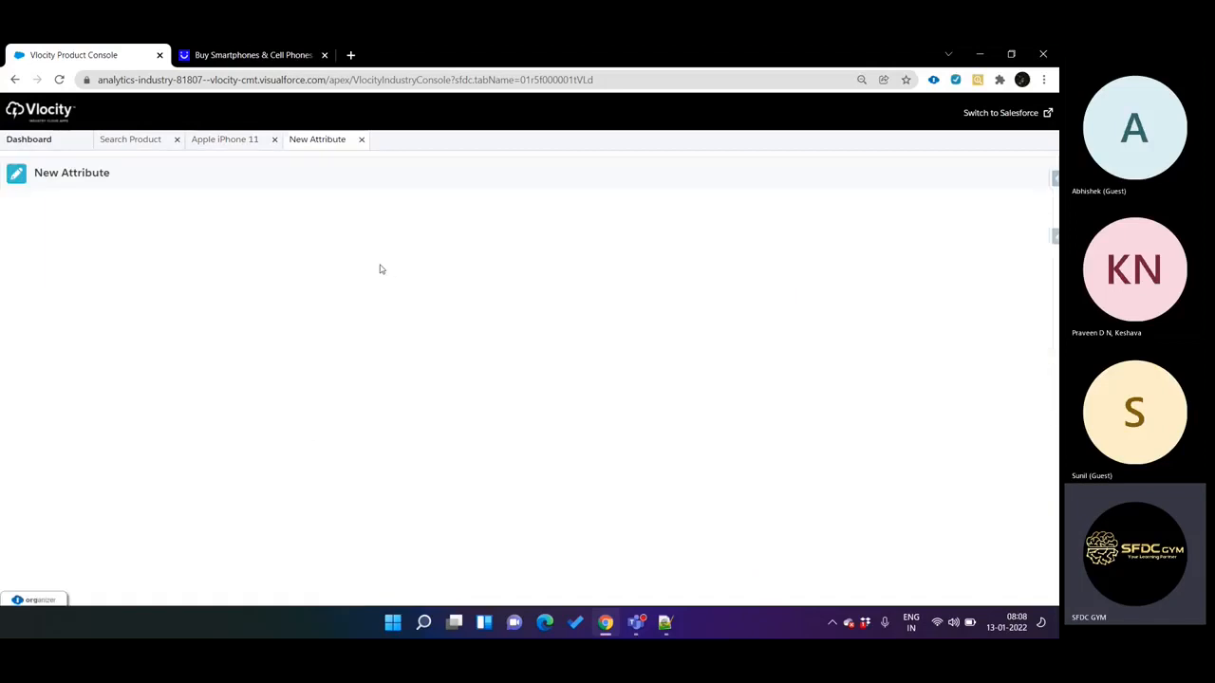
{"action": "left_click", "coordinate": [158, 242]}
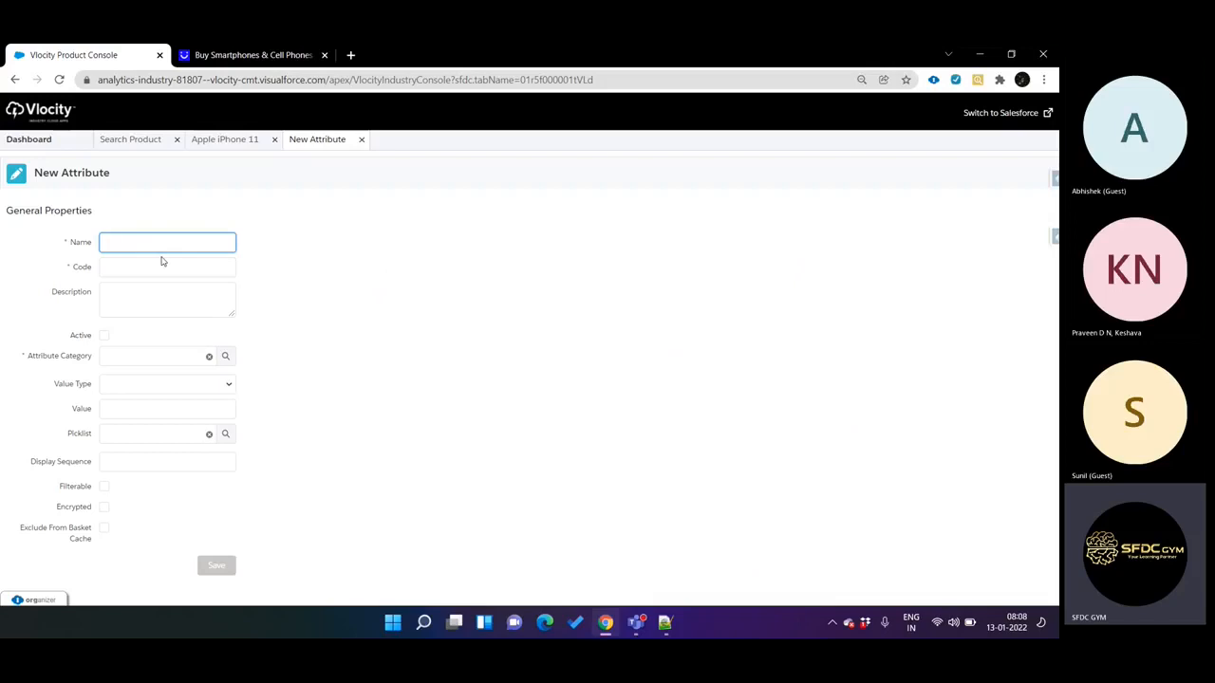
{"action": "type", "text": "%"}
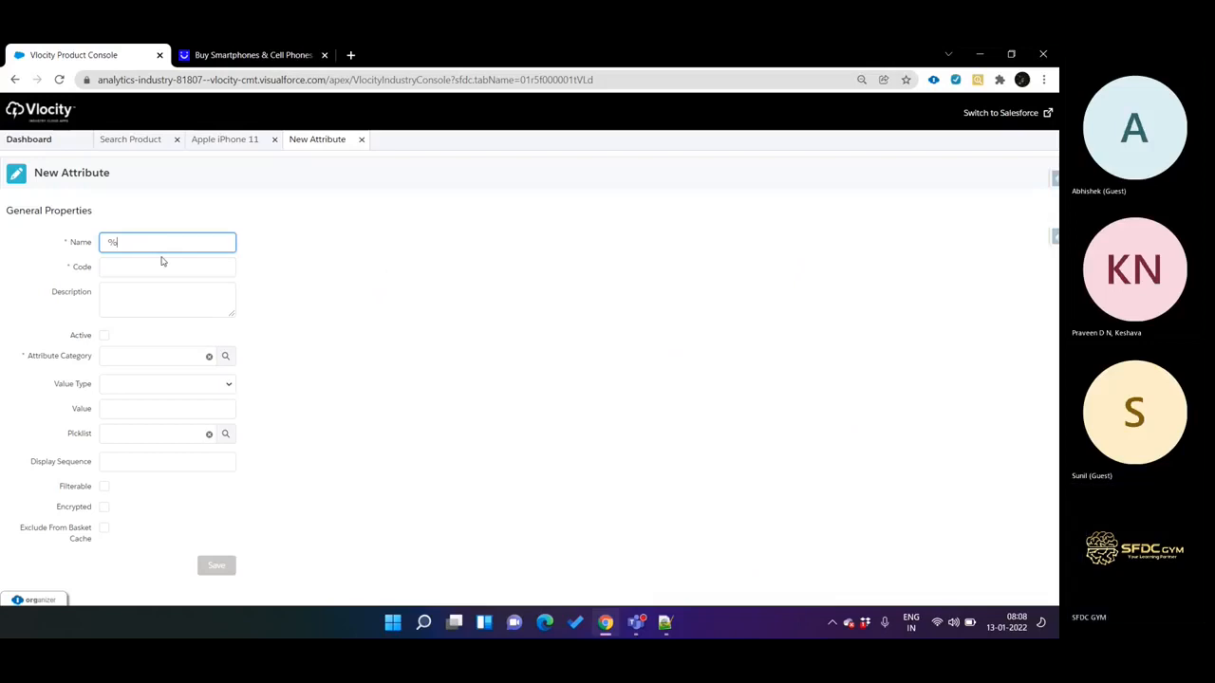
{"action": "key", "text": "BackSpace"}
{"action": "type", "text": "5G Support"}
{"action": "key", "text": "Tab"}
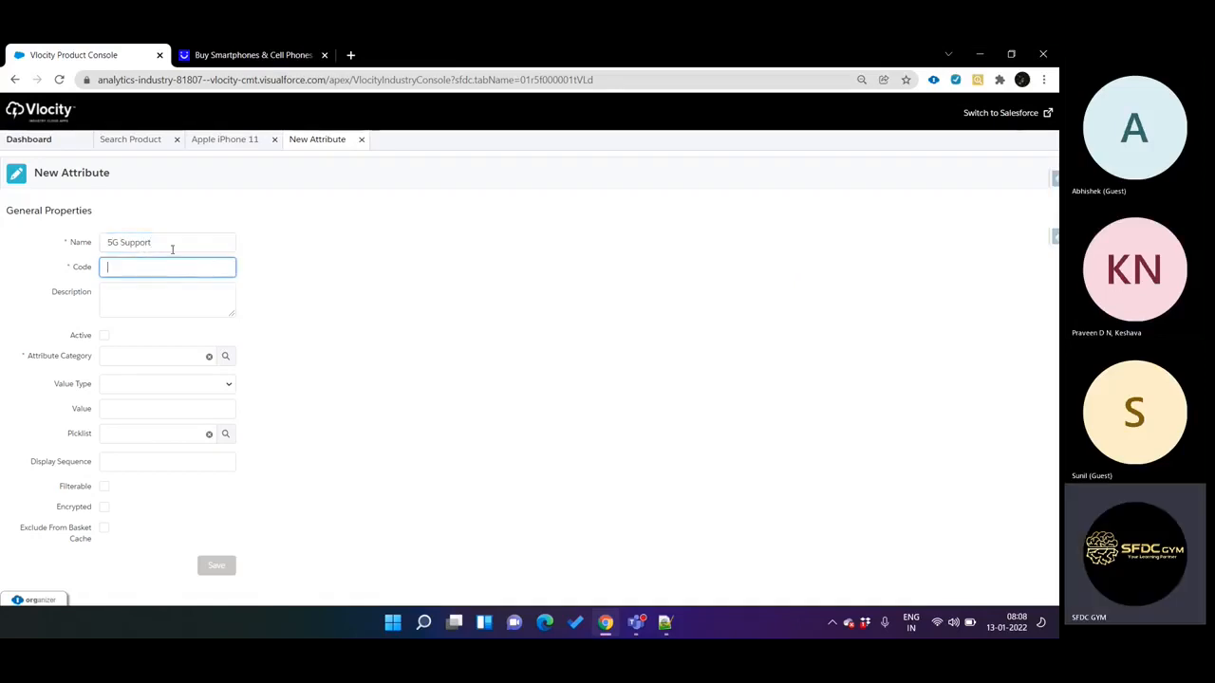
Set the new attribute's code to 5G_Support and mark the attribute as active
{"action": "key", "text": "shift+Tab"}
{"action": "key", "text": "ctrl+c"}
{"action": "key", "text": "Tab"}
{"action": "key", "text": "ctrl+v"}
{"action": "key", "text": "BackSpace"}
{"action": "type", "text": "_"}
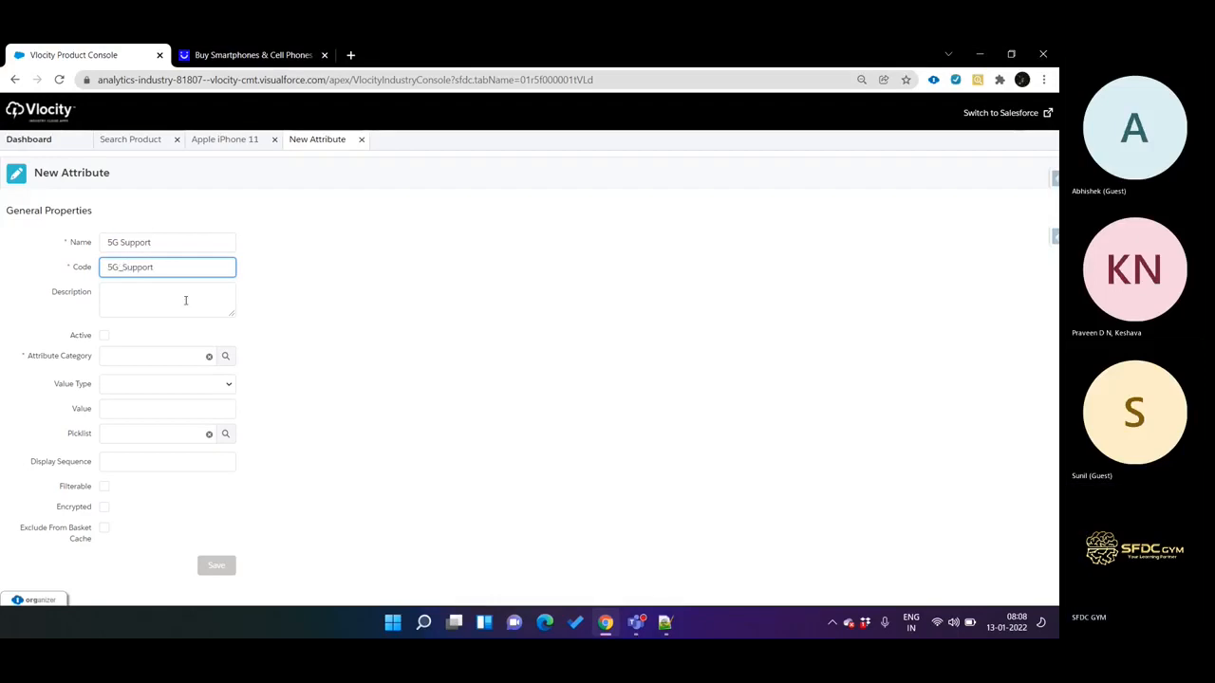
{"action": "left_click", "coordinate": [186, 300]}
{"action": "left_click", "coordinate": [105, 336]}
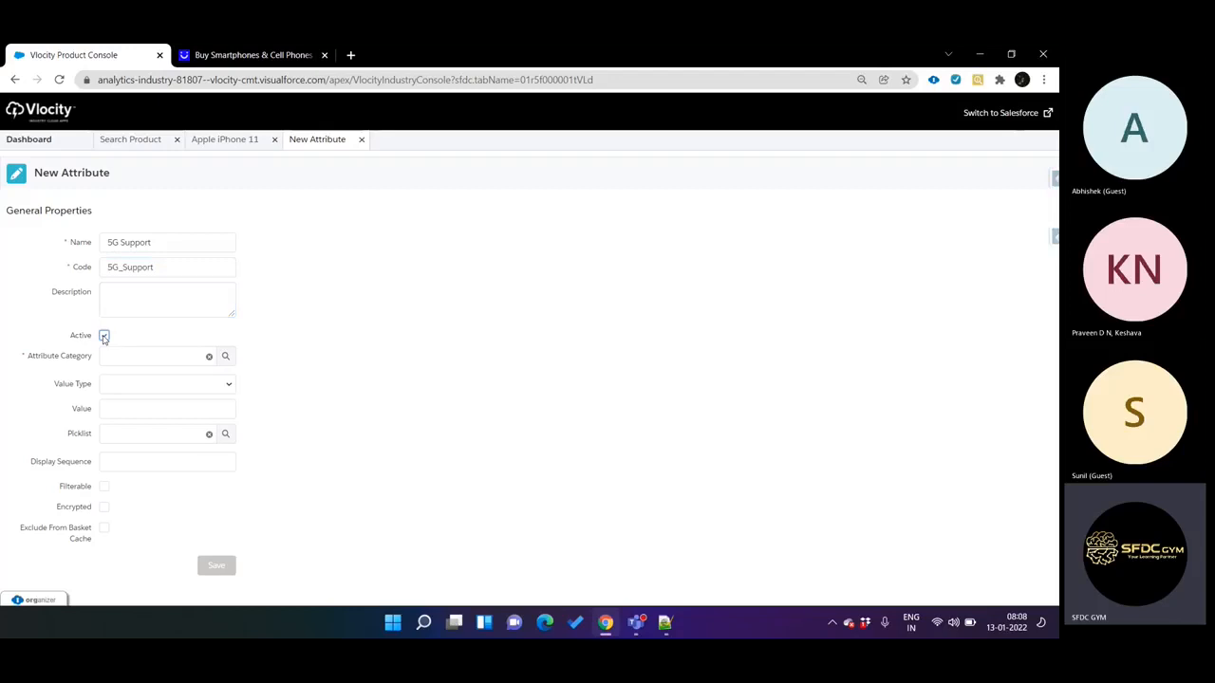
Examine the required Attribute Category field of the new attribute
{"action": "left_click_drag", "start_coordinate": [23, 359], "coordinate": [90, 361]}
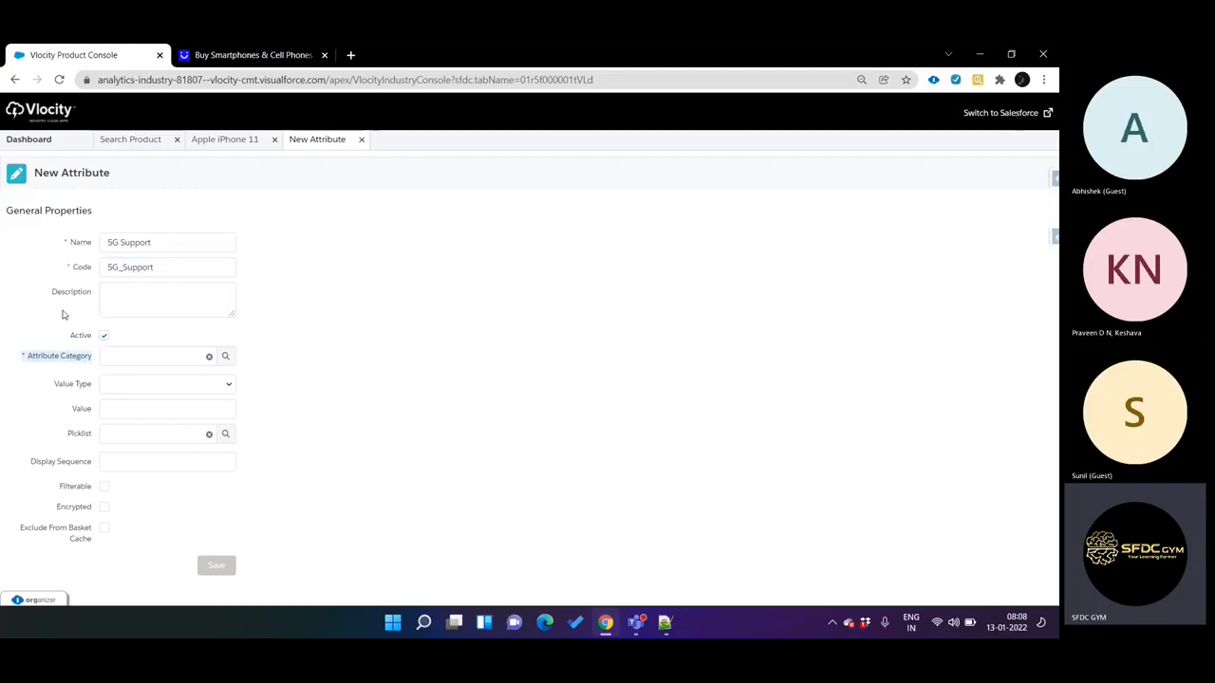
{"action": "left_click", "coordinate": [53, 355]}
{"action": "left_click_drag", "start_coordinate": [27, 358], "coordinate": [90, 359]}
Open Salesforce in a separate browser tab from the dashboard and return to the New Attribute form
{"action": "left_click", "coordinate": [52, 142]}
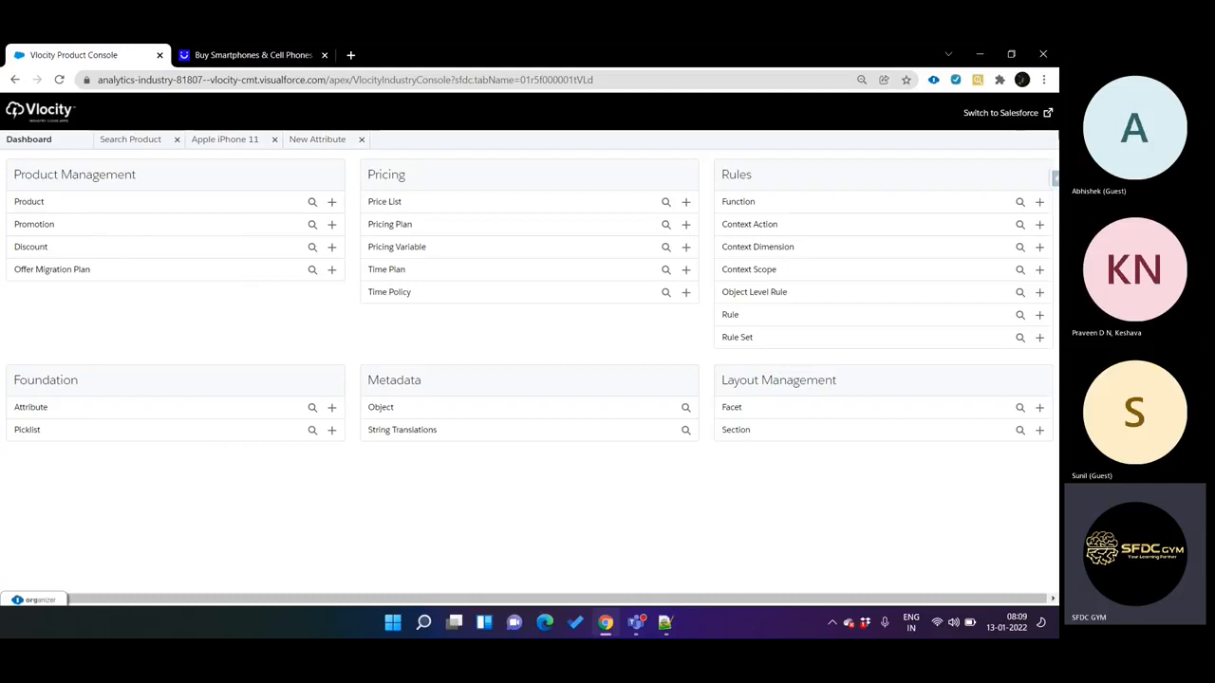
{"action": "left_click", "coordinate": [1048, 114], "text": "ctrl"}
{"action": "left_click", "coordinate": [268, 57]}
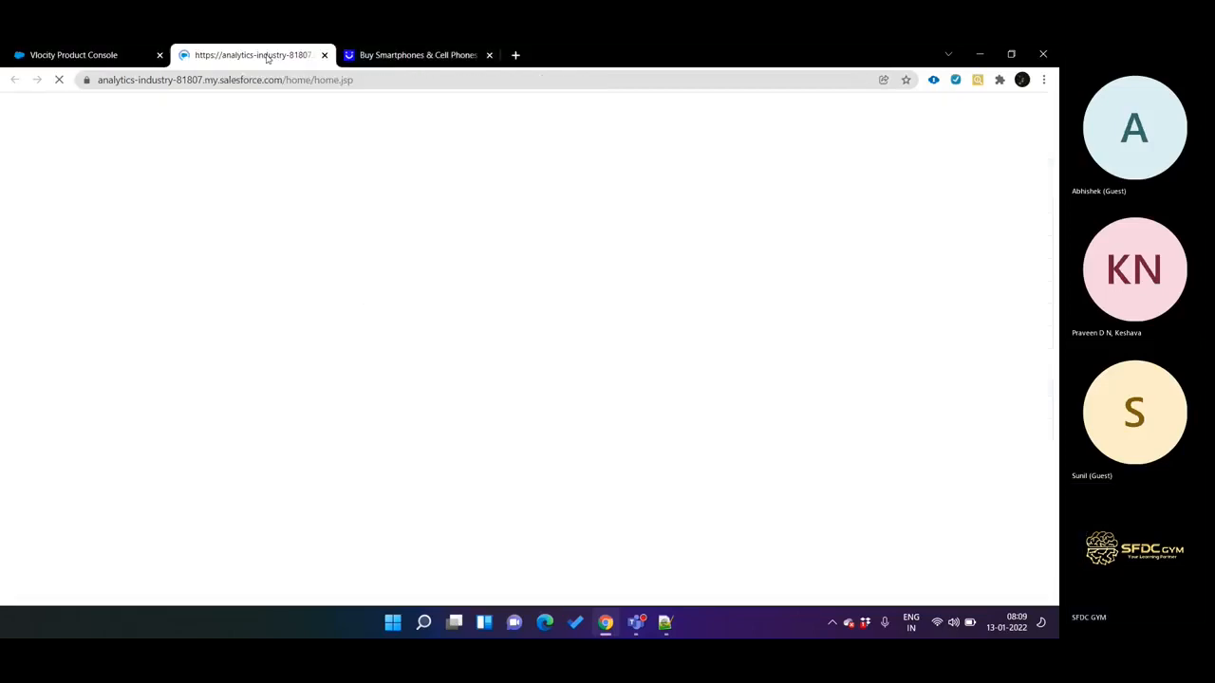
{"action": "left_click", "coordinate": [95, 55]}
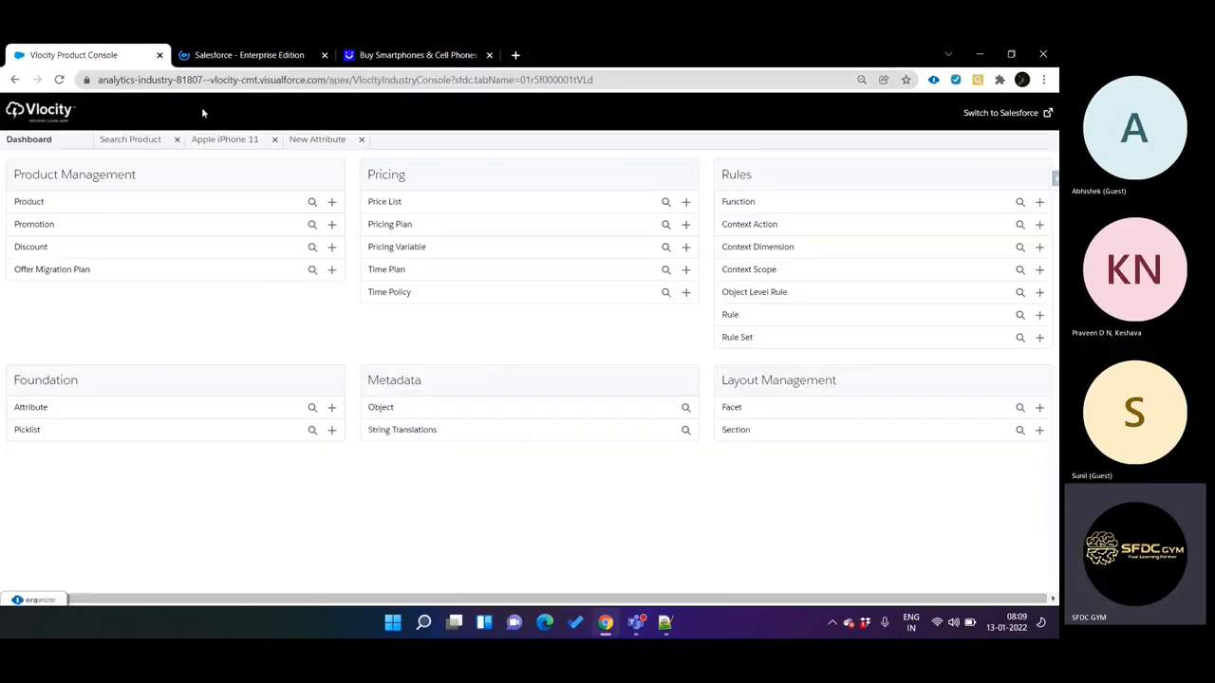
{"action": "left_click", "coordinate": [315, 140]}
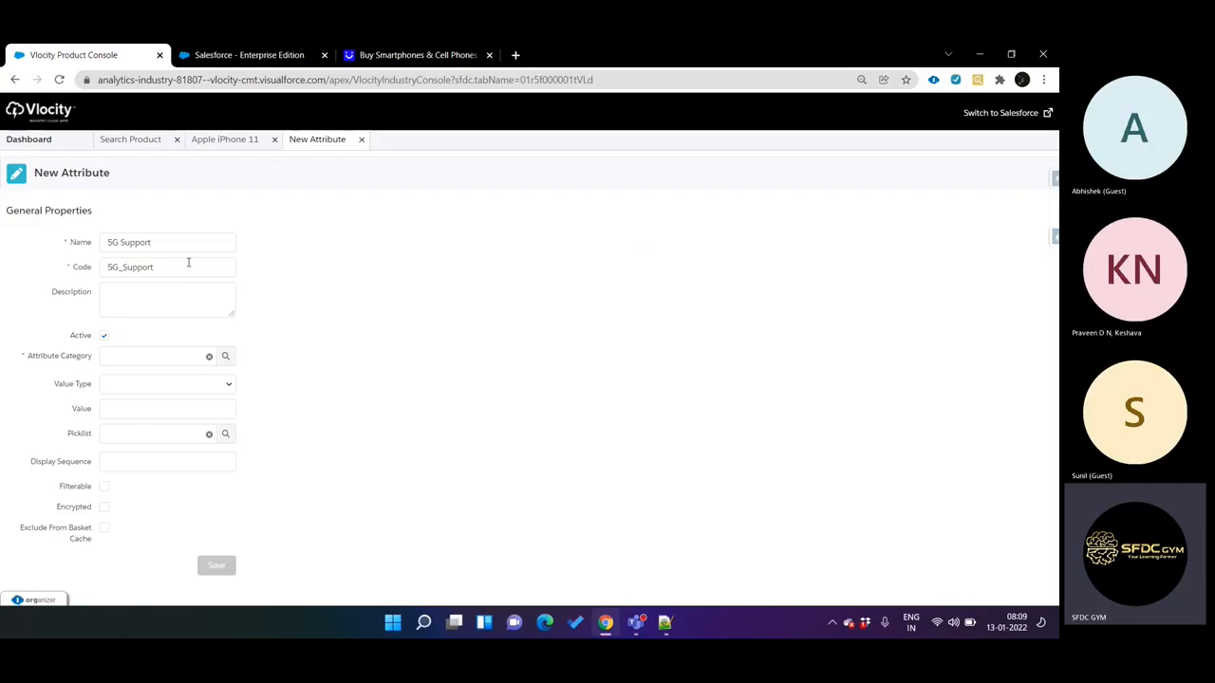
Set the value type of the 5G Support attribute to Checkbox
{"action": "left_click_drag", "start_coordinate": [26, 356], "coordinate": [93, 356]}
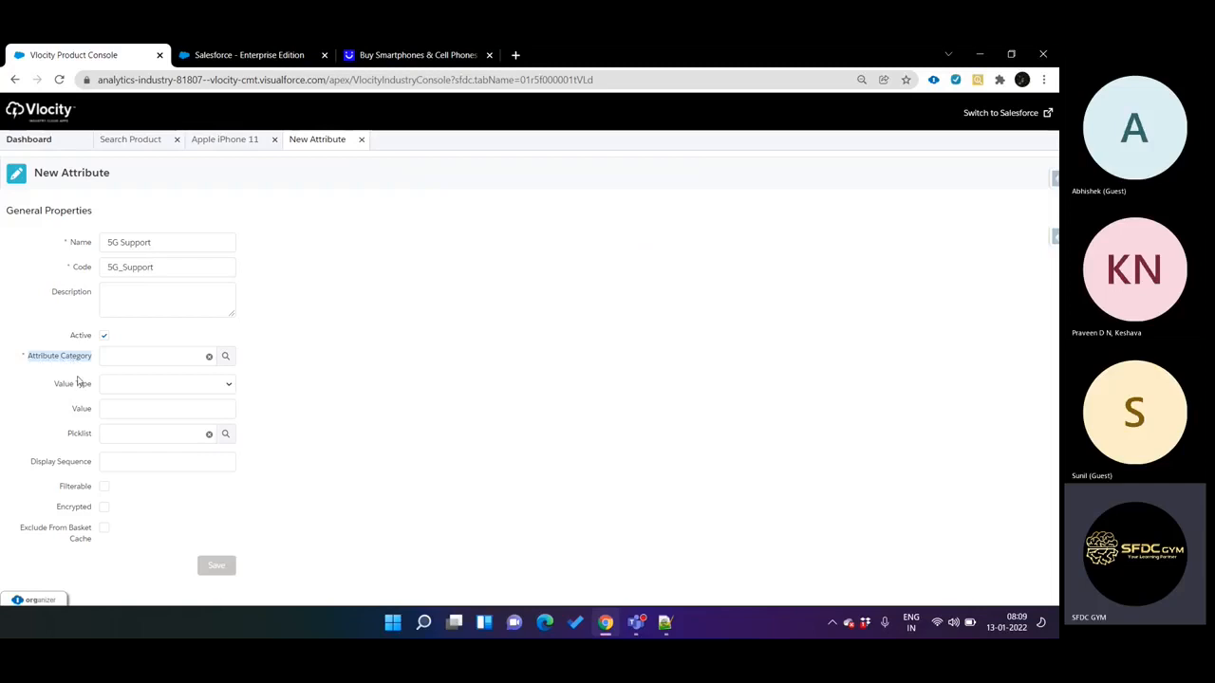
{"action": "left_click", "coordinate": [133, 387]}
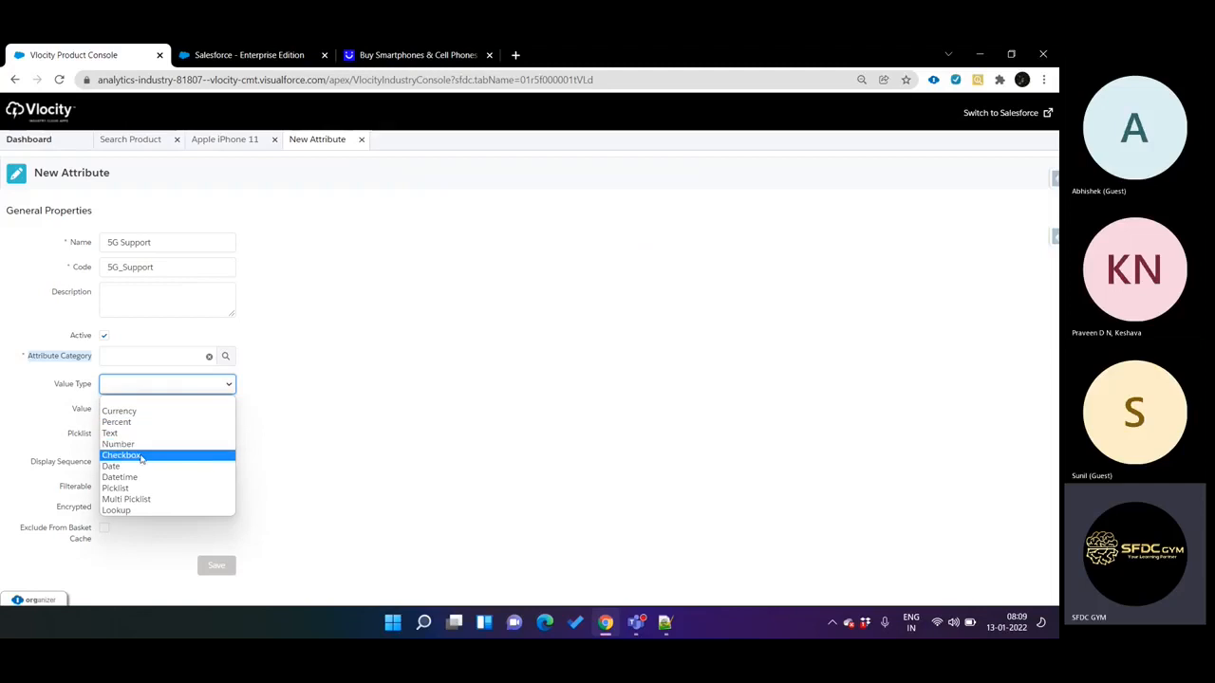
{"action": "left_click", "coordinate": [141, 456]}
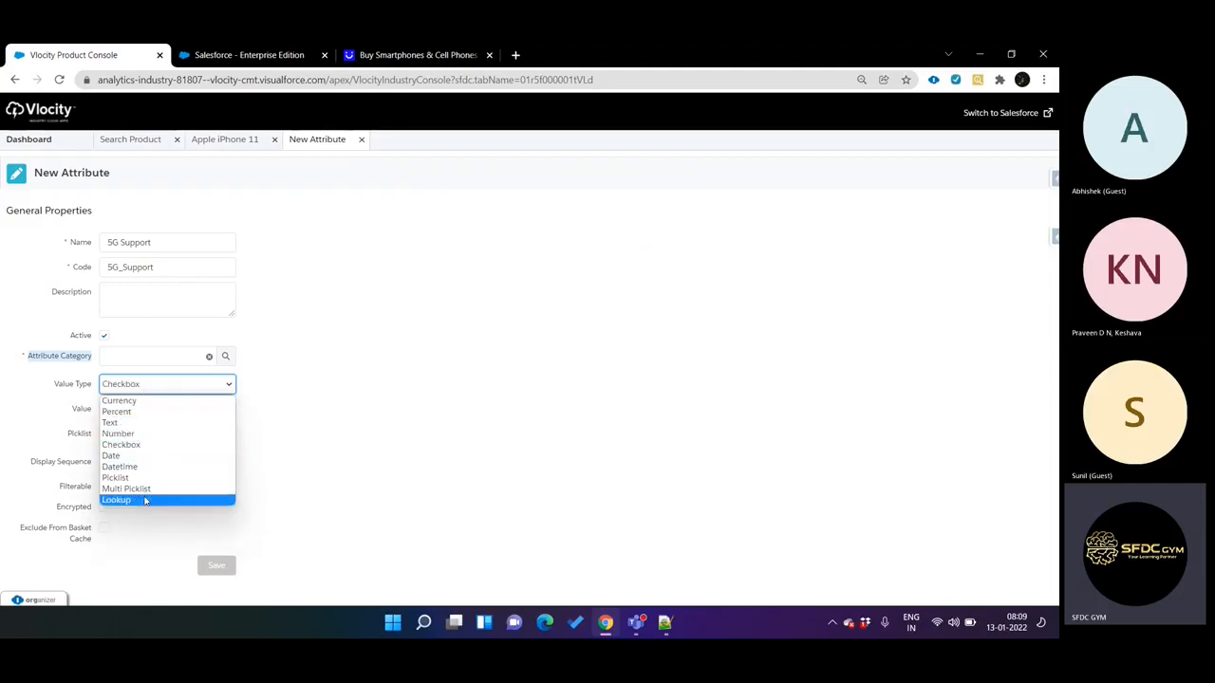
{"action": "left_click", "coordinate": [134, 446]}
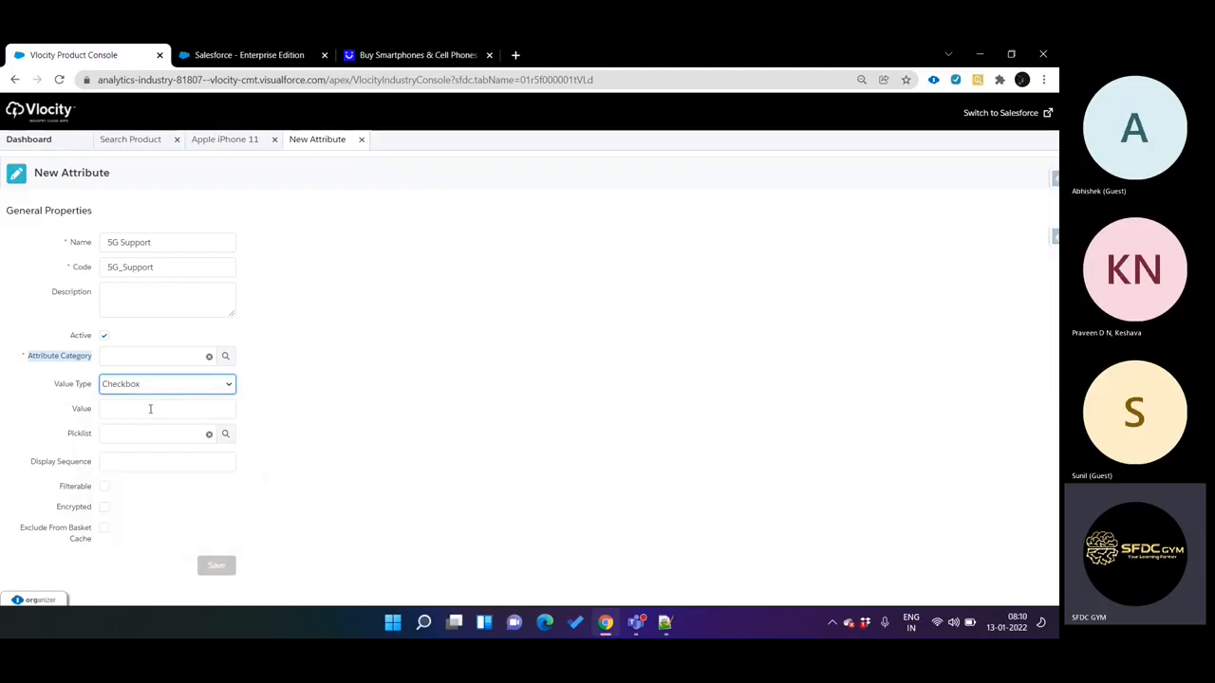
Review the Value and Picklist fields and set the attribute's display sequence to 10
{"action": "left_click", "coordinate": [144, 411]}
{"action": "double_click", "coordinate": [69, 435]}
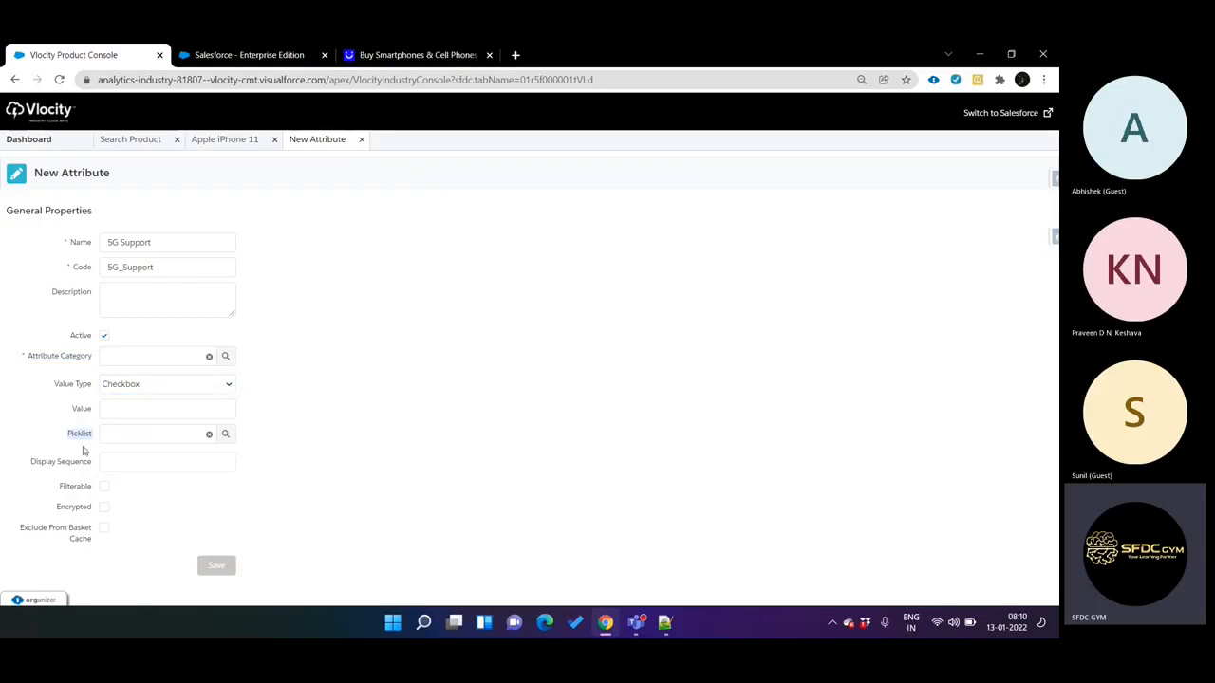
{"action": "triple_click", "coordinate": [42, 462]}
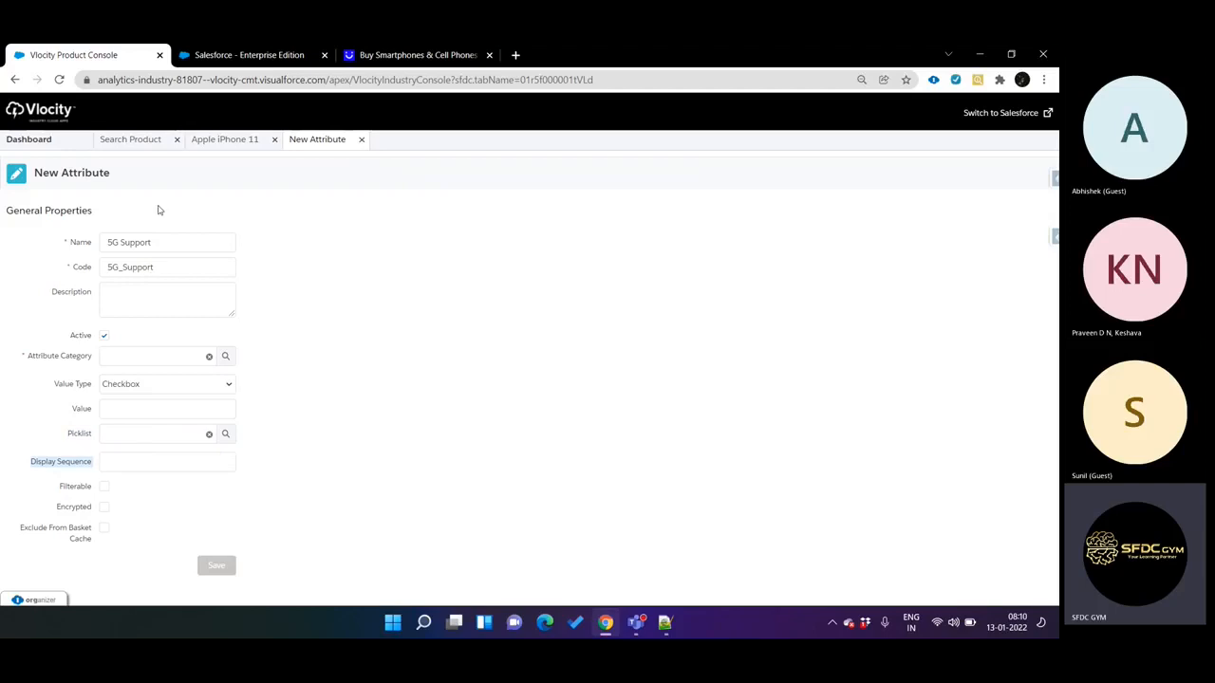
{"action": "left_click", "coordinate": [141, 464]}
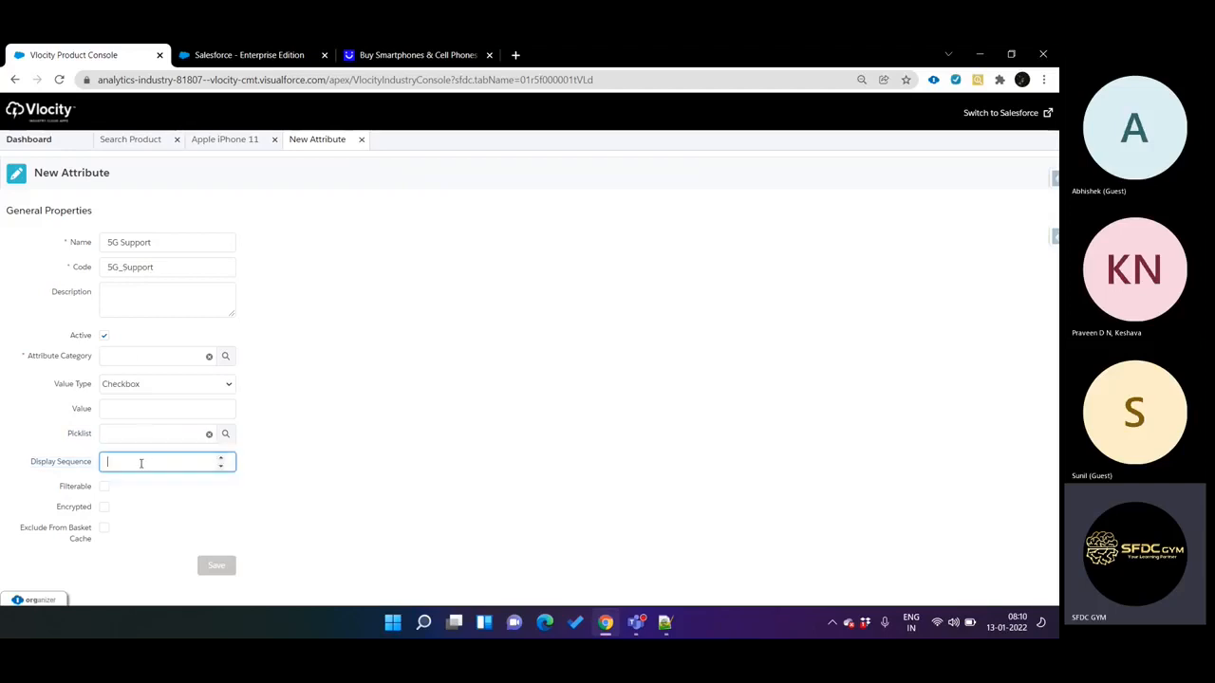
{"action": "left_click", "coordinate": [401, 466]}
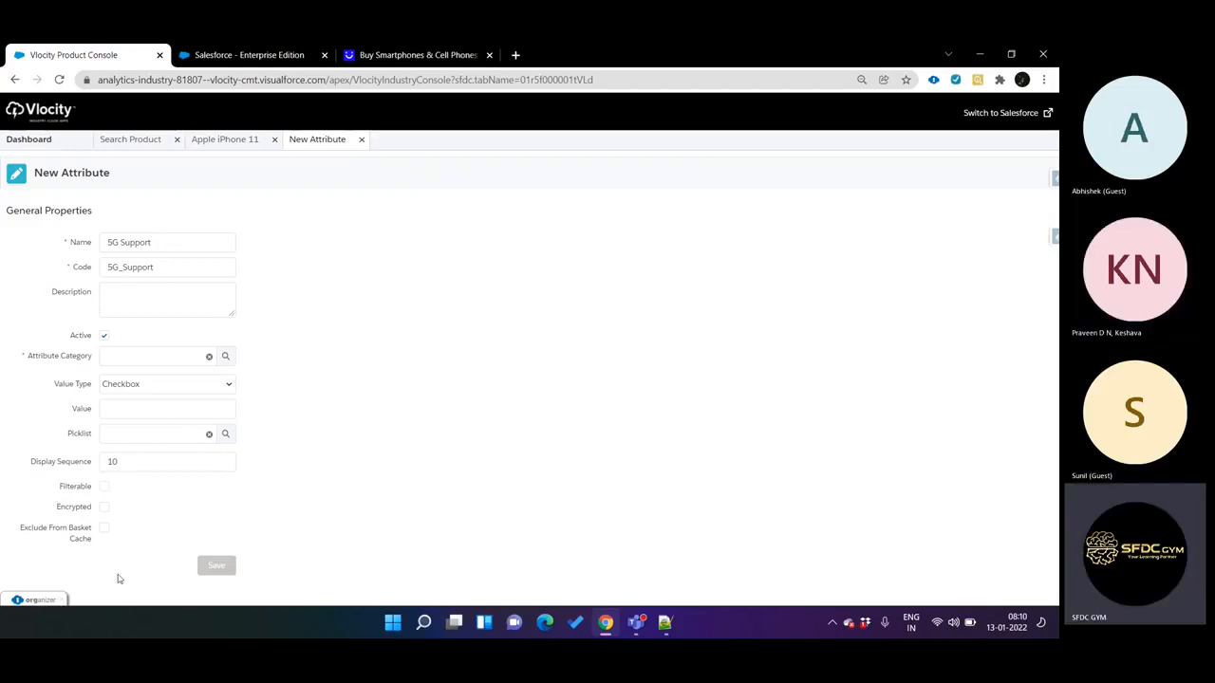
Examine the new attribute's Filterable option and open the Amazon shopping site in a new browser tab
{"action": "left_click_drag", "start_coordinate": [55, 490], "coordinate": [95, 489]}
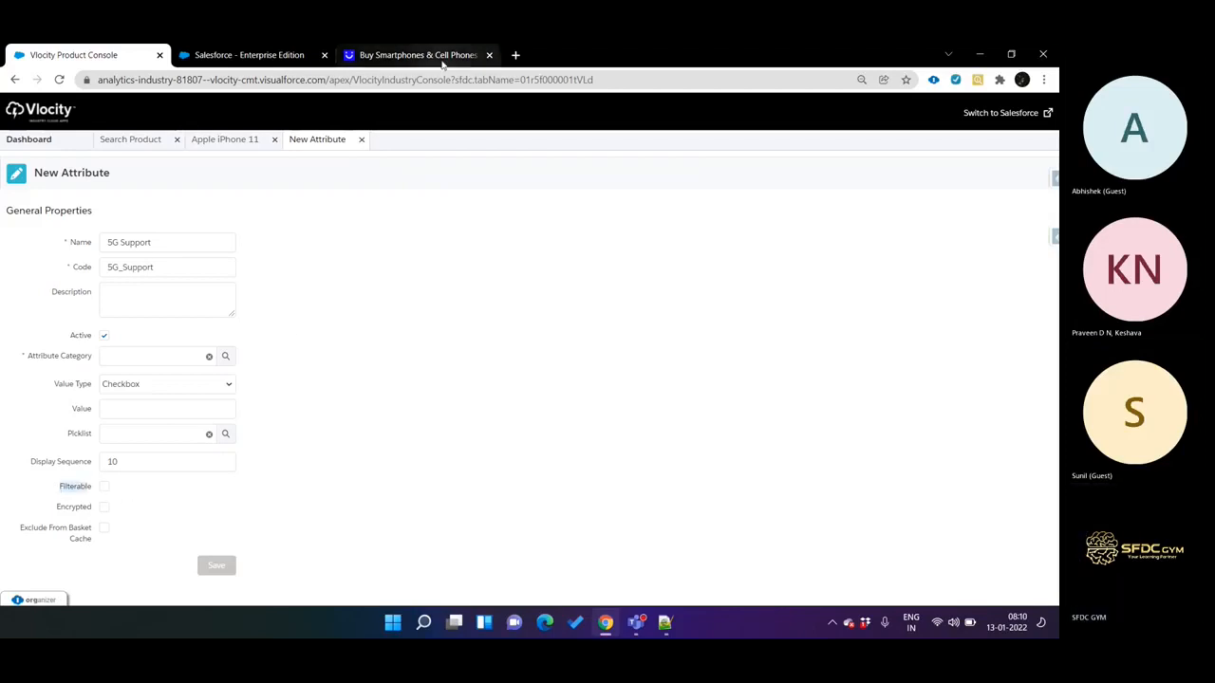
{"action": "left_click", "coordinate": [495, 51]}
{"action": "left_click", "coordinate": [516, 55]}
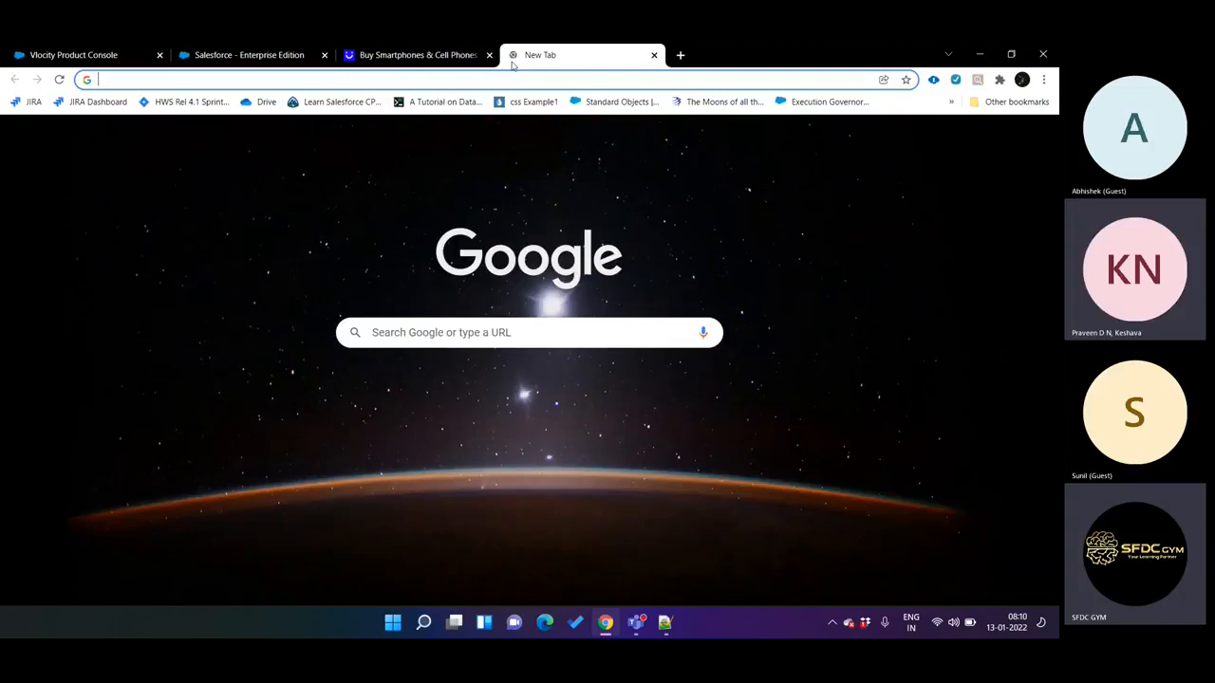
{"action": "type", "text": "amazon"}
{"action": "key", "text": "Return"}
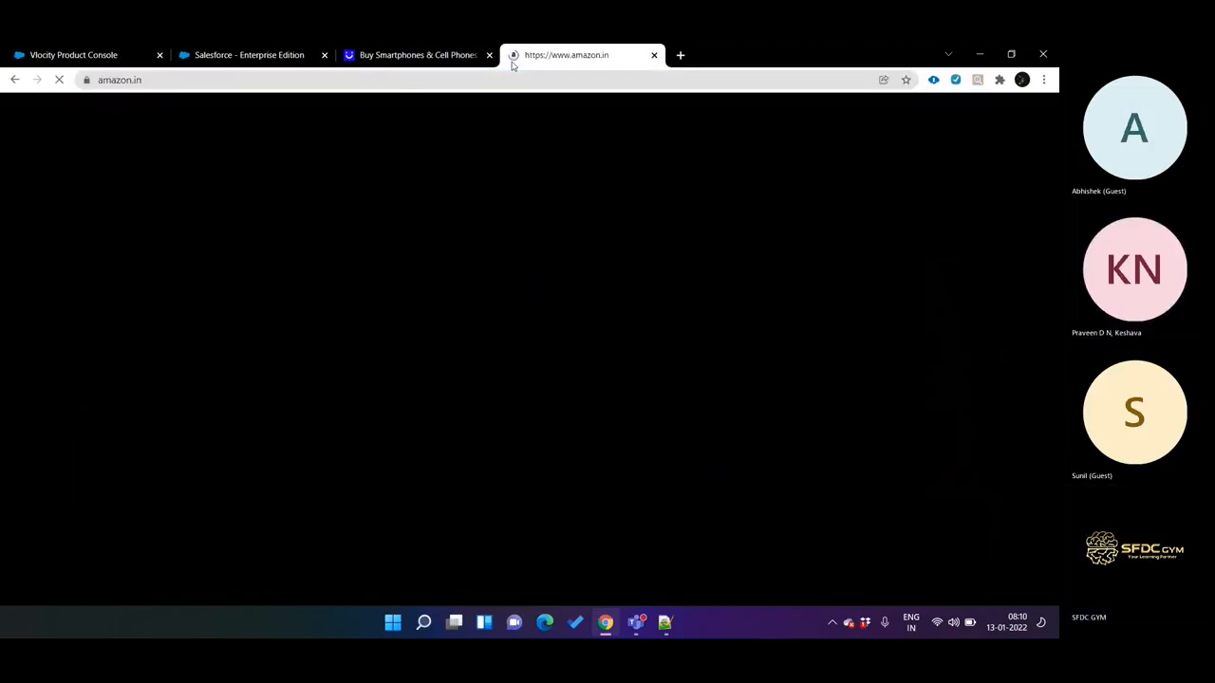
Open the Vivo Y33s smartphone product page from the deals on the Amazon home page
{"action": "scroll", "coordinate": [379, 332], "scroll_direction": "down", "scroll_amount": 5}
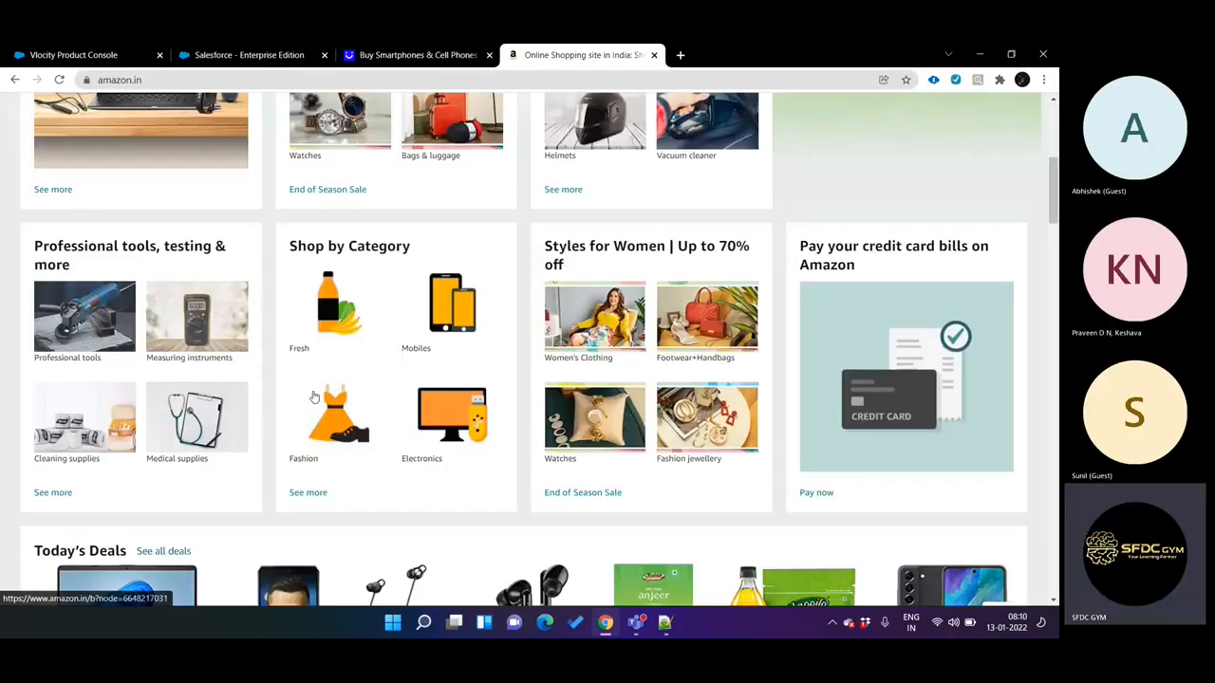
{"action": "scroll", "coordinate": [278, 340], "scroll_direction": "down", "scroll_amount": 3}
{"action": "left_click", "coordinate": [283, 345]}
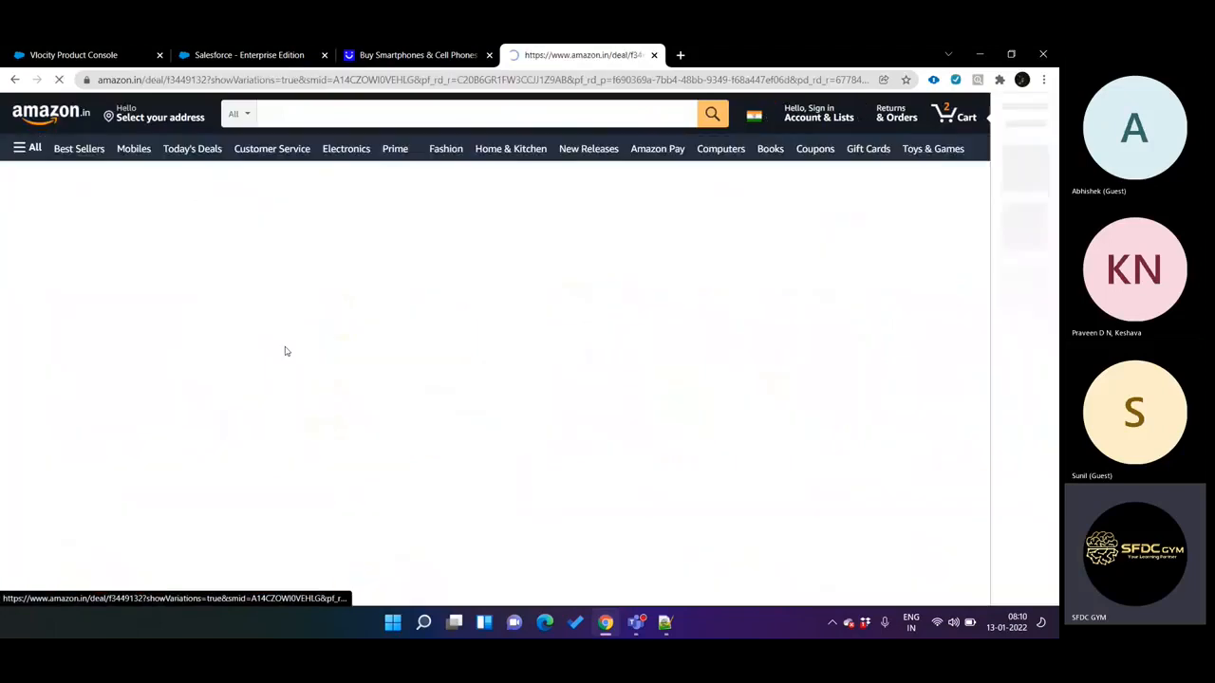
{"action": "scroll", "coordinate": [76, 294], "scroll_direction": "down", "scroll_amount": 1}
{"action": "left_click", "coordinate": [76, 294]}
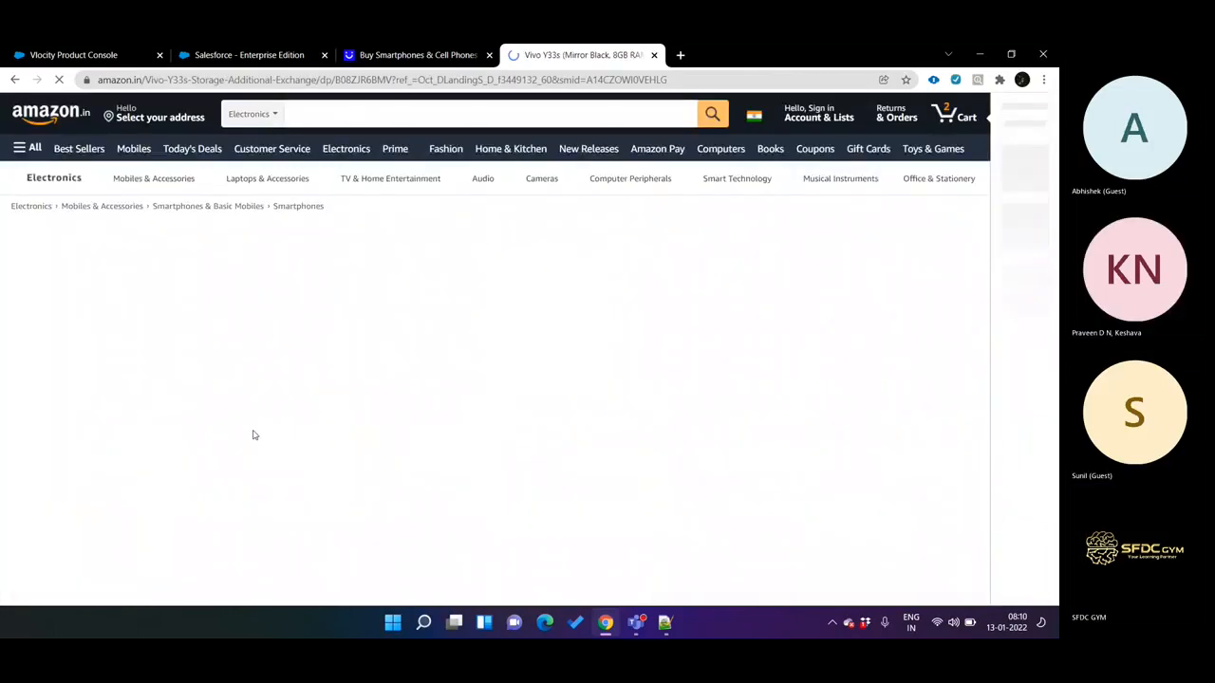
Look through the Vivo Y33s product page down to its technical details
{"action": "scroll", "coordinate": [255, 418], "scroll_direction": "down", "scroll_amount": 10}
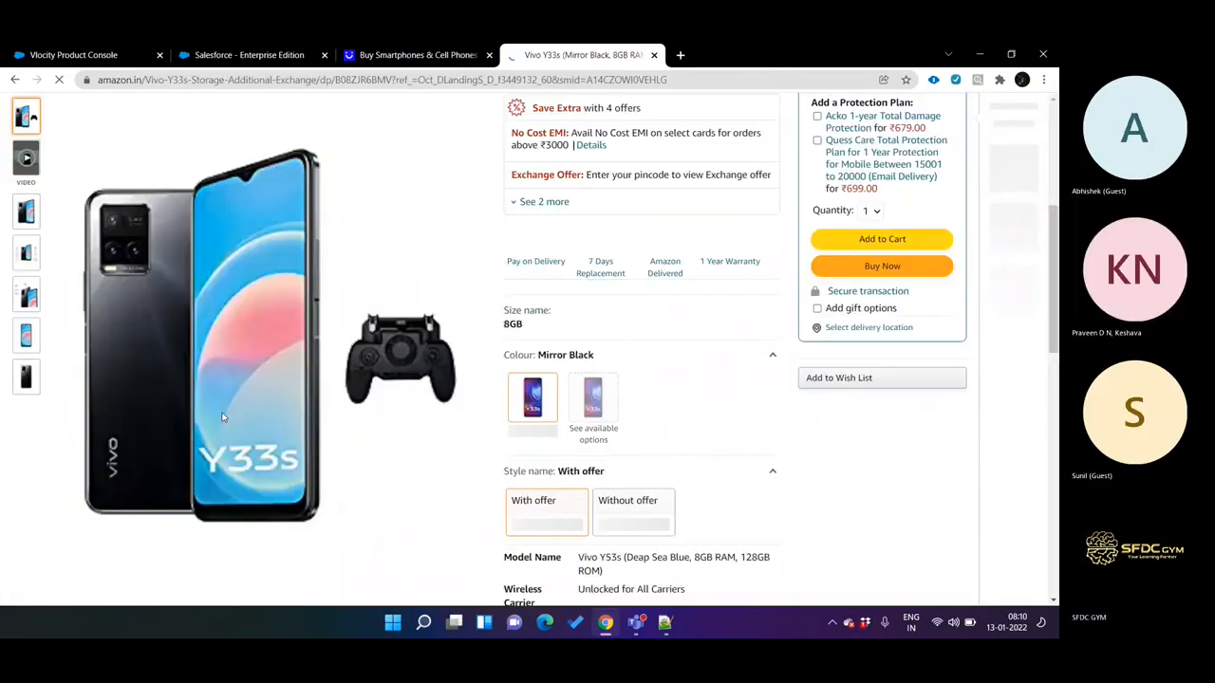
{"action": "scroll", "coordinate": [255, 399], "scroll_direction": "down", "scroll_amount": 2}
{"action": "scroll", "coordinate": [253, 401], "scroll_direction": "down", "scroll_amount": 4}
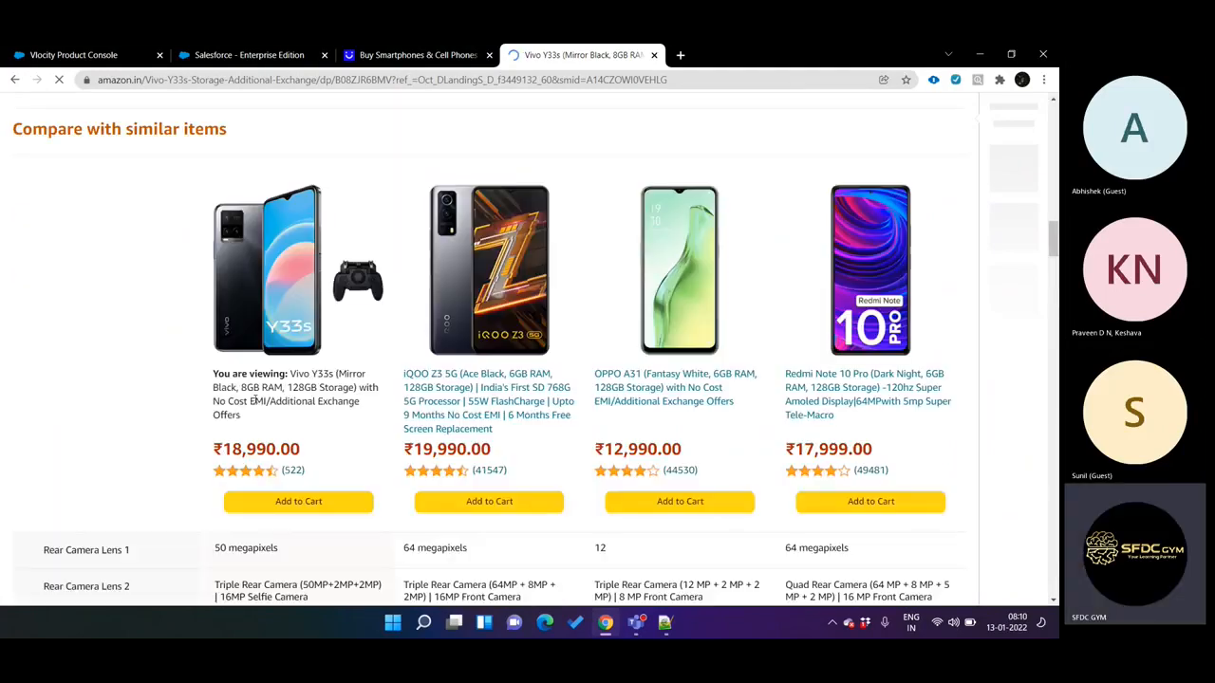
{"action": "scroll", "coordinate": [253, 401], "scroll_direction": "down", "scroll_amount": 5}
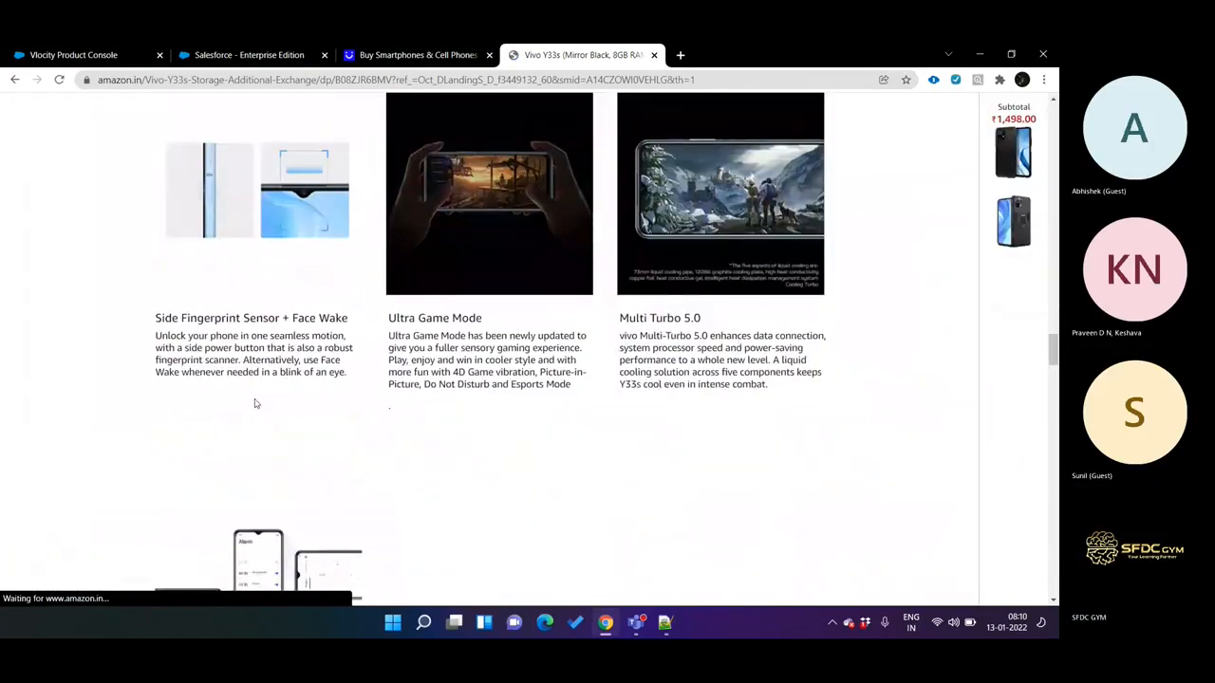
{"action": "scroll", "coordinate": [255, 403], "scroll_direction": "down", "scroll_amount": 5}
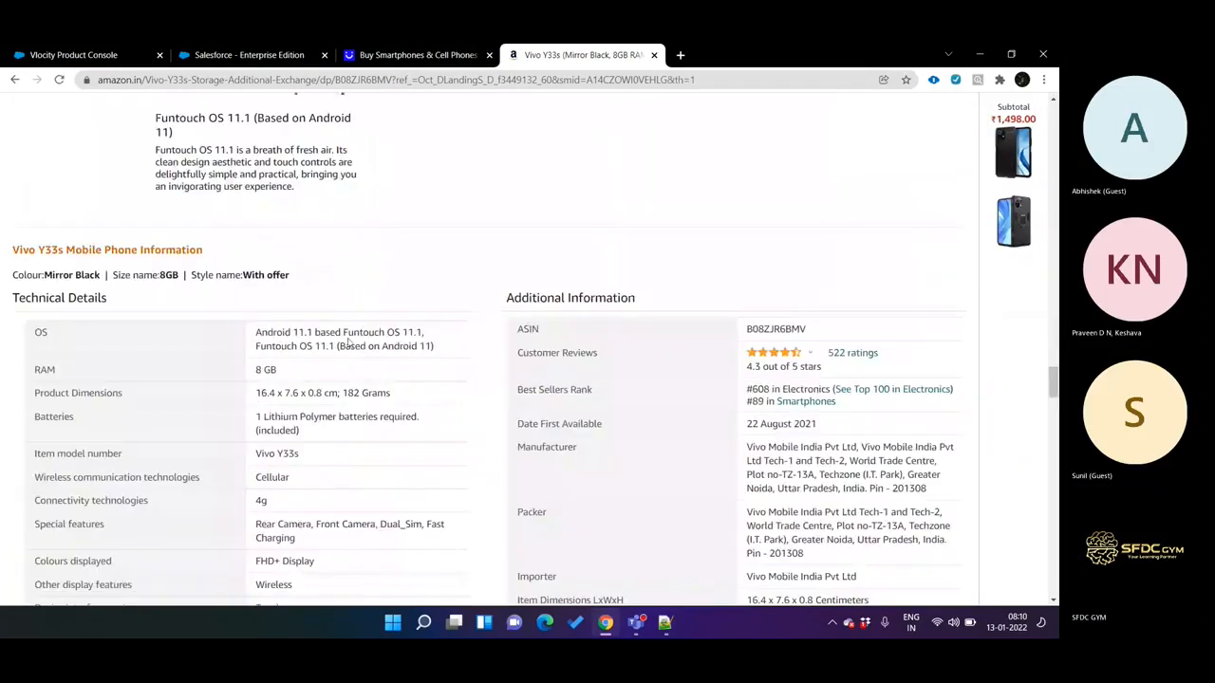
Open flipkart.com in a new browser tab and browse its home page
{"action": "left_click", "coordinate": [680, 55]}
{"action": "type", "text": "flipkart.com"}
{"action": "key", "text": "Return"}
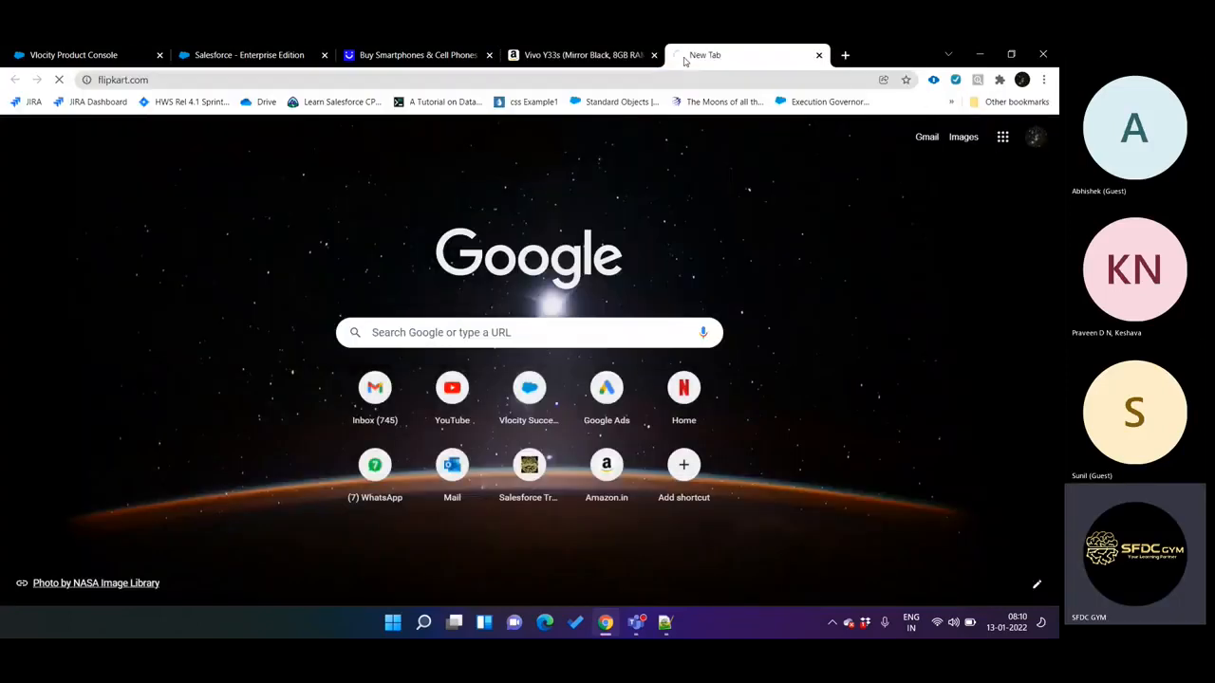
{"action": "scroll", "coordinate": [249, 322], "scroll_direction": "down", "scroll_amount": 5}
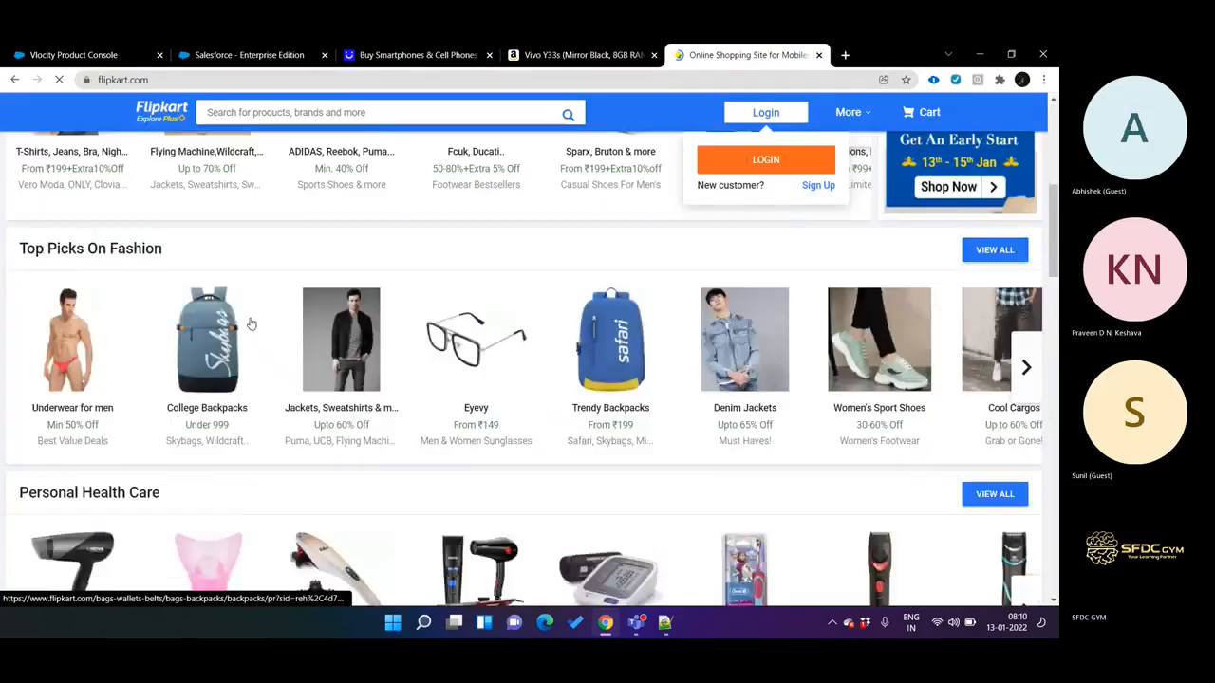
Open the Tecno Camon 15 Pro phone from the Flipkart home page and look through its product page
{"action": "scroll", "coordinate": [251, 324], "scroll_direction": "down", "scroll_amount": 5}
{"action": "left_click", "coordinate": [67, 538]}
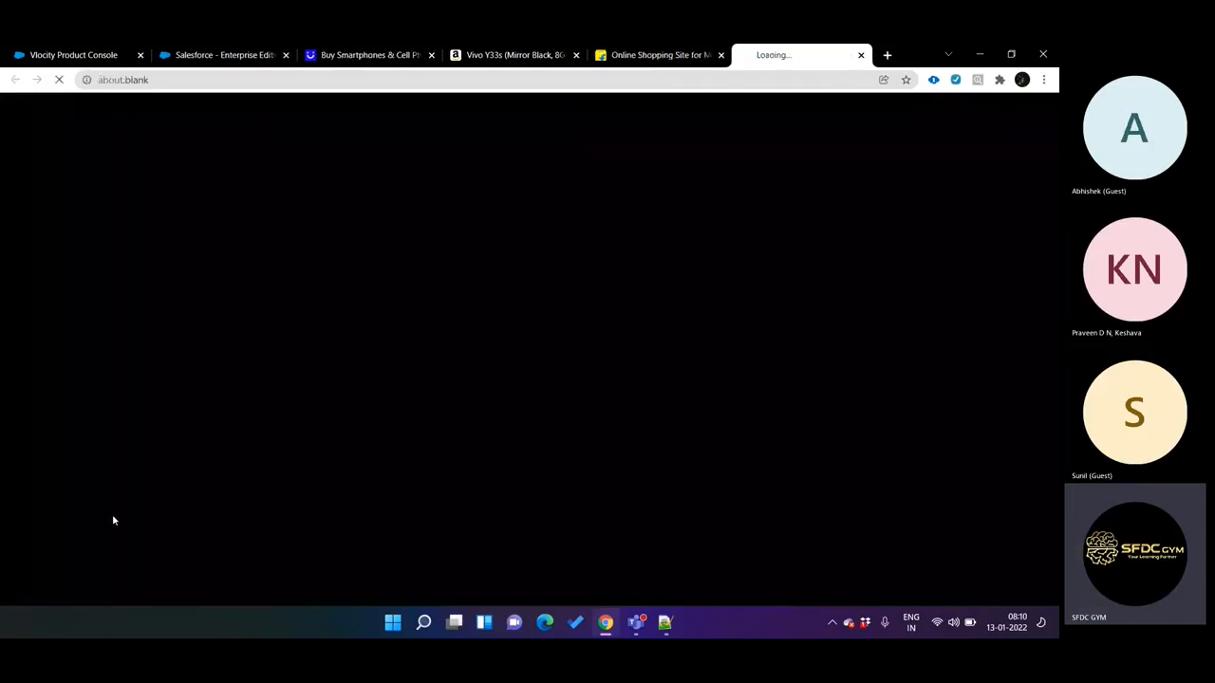
{"action": "scroll", "coordinate": [664, 332], "scroll_direction": "down", "scroll_amount": 10}
{"action": "scroll", "coordinate": [474, 258], "scroll_direction": "down", "scroll_amount": 3}
{"action": "scroll", "coordinate": [474, 258], "scroll_direction": "up", "scroll_amount": 8}
{"action": "scroll", "coordinate": [475, 259], "scroll_direction": "up", "scroll_amount": 10}
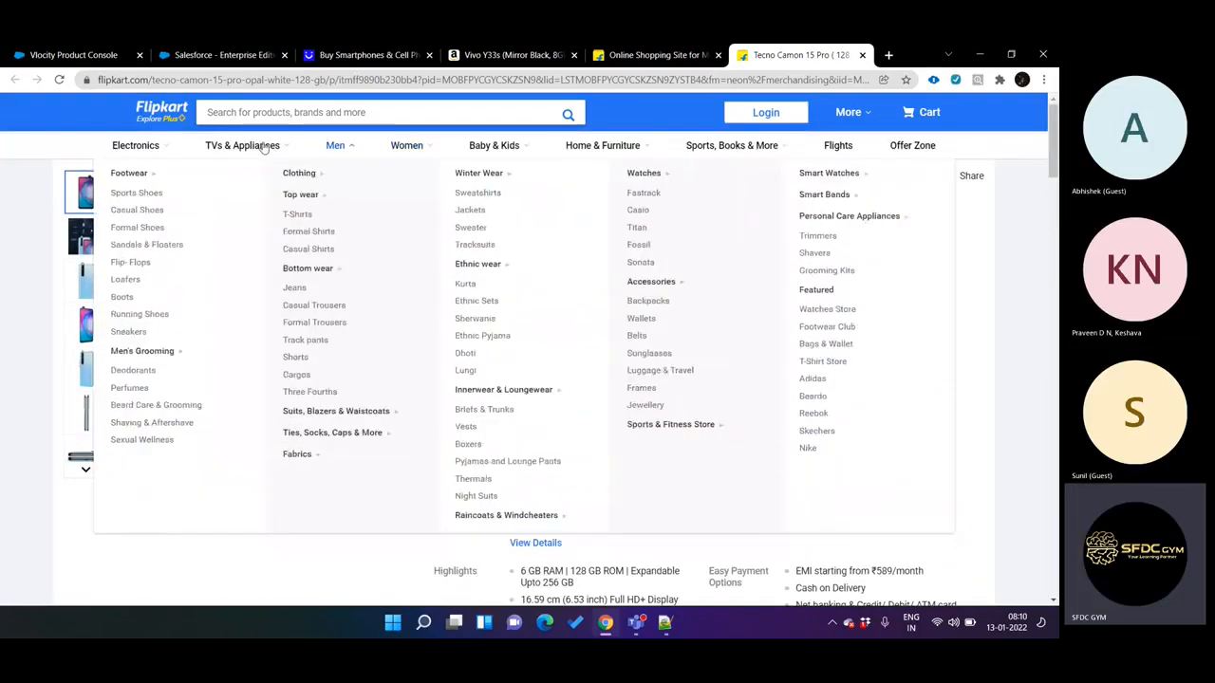
Open Flipkart's Mi mobile phones listing from the Electronics category and look at its first products
{"action": "mouse_move", "coordinate": [135, 150]}
{"action": "left_click", "coordinate": [121, 192]}
{"action": "scroll", "coordinate": [43, 331], "scroll_direction": "down", "scroll_amount": 1}
{"action": "scroll", "coordinate": [46, 332], "scroll_direction": "down", "scroll_amount": 2}
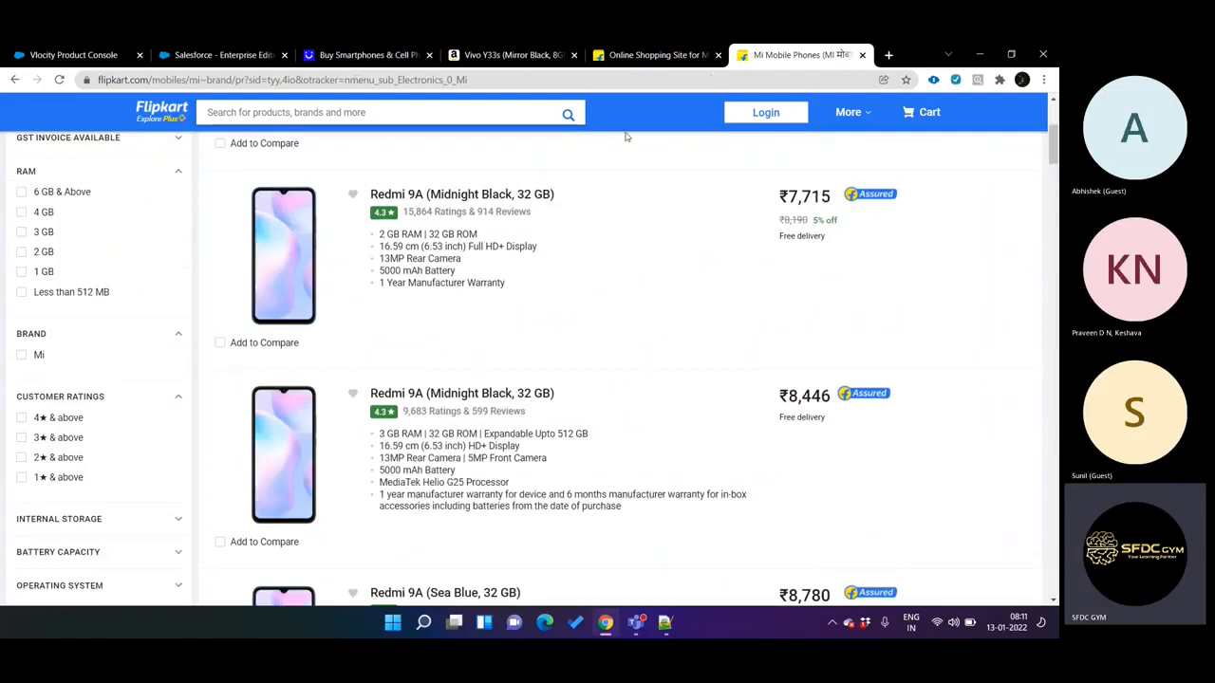
Close the Flipkart home and Amazon product pages, and place the Mi phones listing directly beside the Vlocity Product Console
{"action": "left_click", "coordinate": [719, 55]}
{"action": "left_click", "coordinate": [573, 55]}
{"action": "left_click_drag", "start_coordinate": [531, 55], "coordinate": [245, 53]}
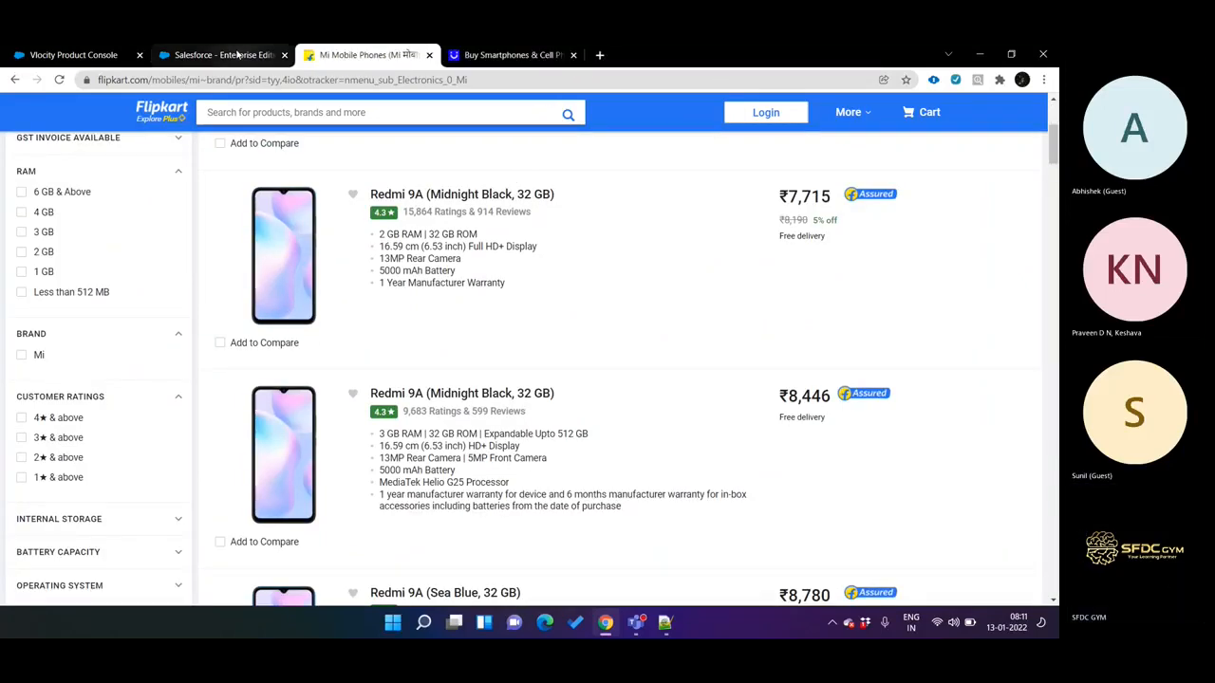
{"action": "left_click", "coordinate": [238, 55]}
{"action": "left_click_drag", "start_coordinate": [76, 55], "coordinate": [232, 55]}
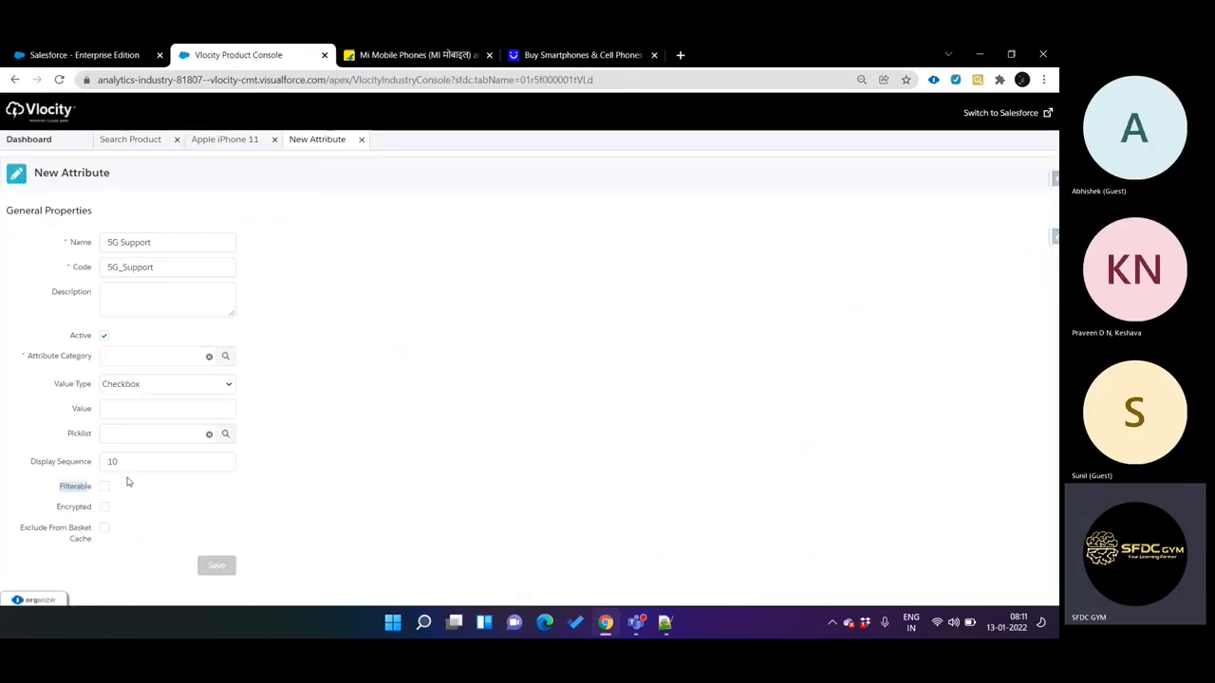
Expand the Internal Storage, Battery Capacity and Network Type filters in the Flipkart Mi phones listing
{"action": "left_click", "coordinate": [424, 55]}
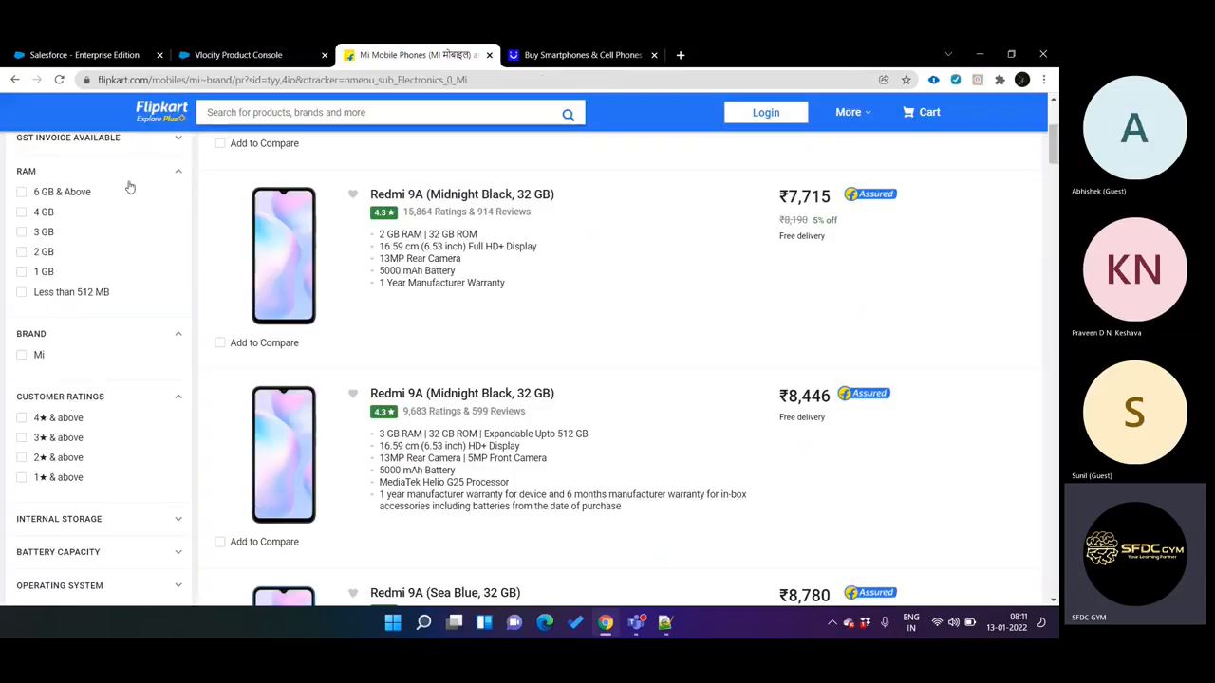
{"action": "scroll", "coordinate": [89, 439], "scroll_direction": "down", "scroll_amount": 2}
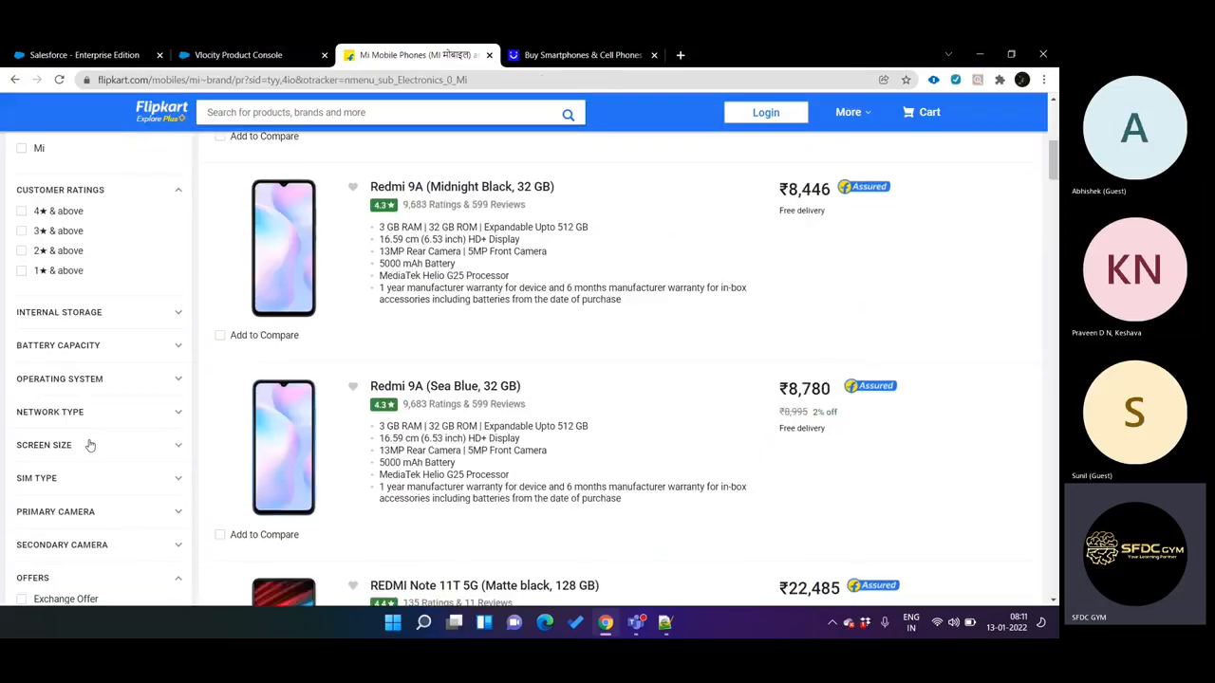
{"action": "scroll", "coordinate": [90, 445], "scroll_direction": "down", "scroll_amount": 1}
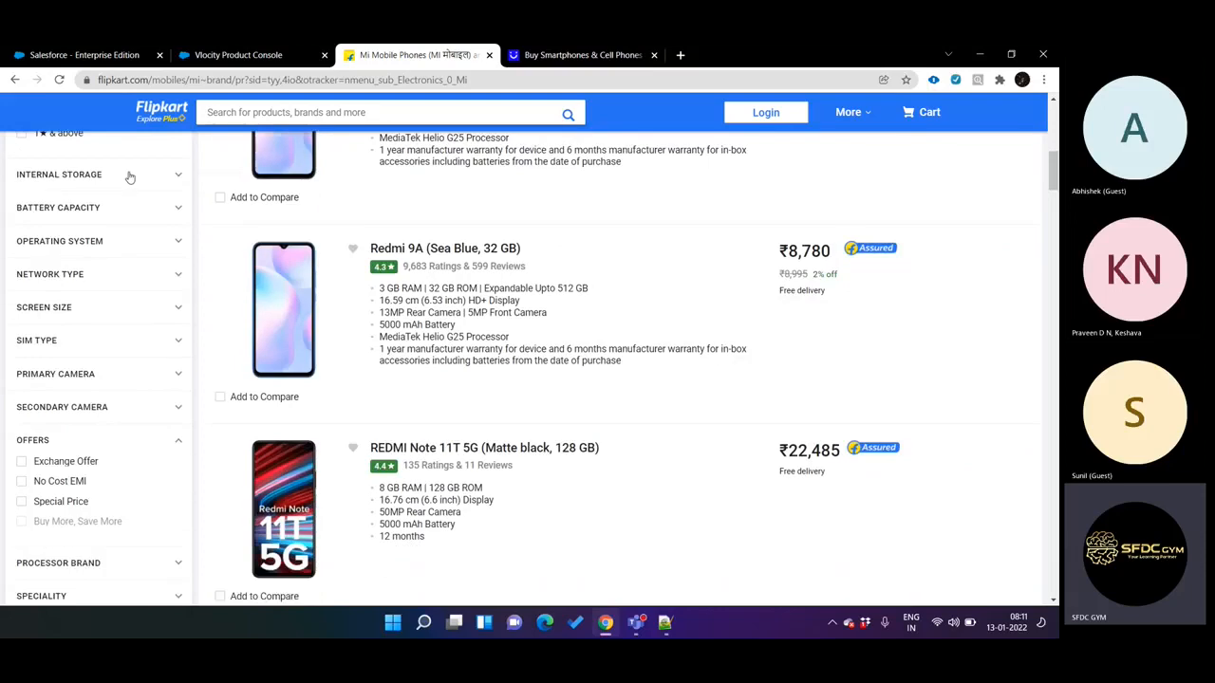
{"action": "left_click", "coordinate": [122, 176]}
{"action": "left_click", "coordinate": [89, 357]}
{"action": "scroll", "coordinate": [96, 454], "scroll_direction": "down", "scroll_amount": 2}
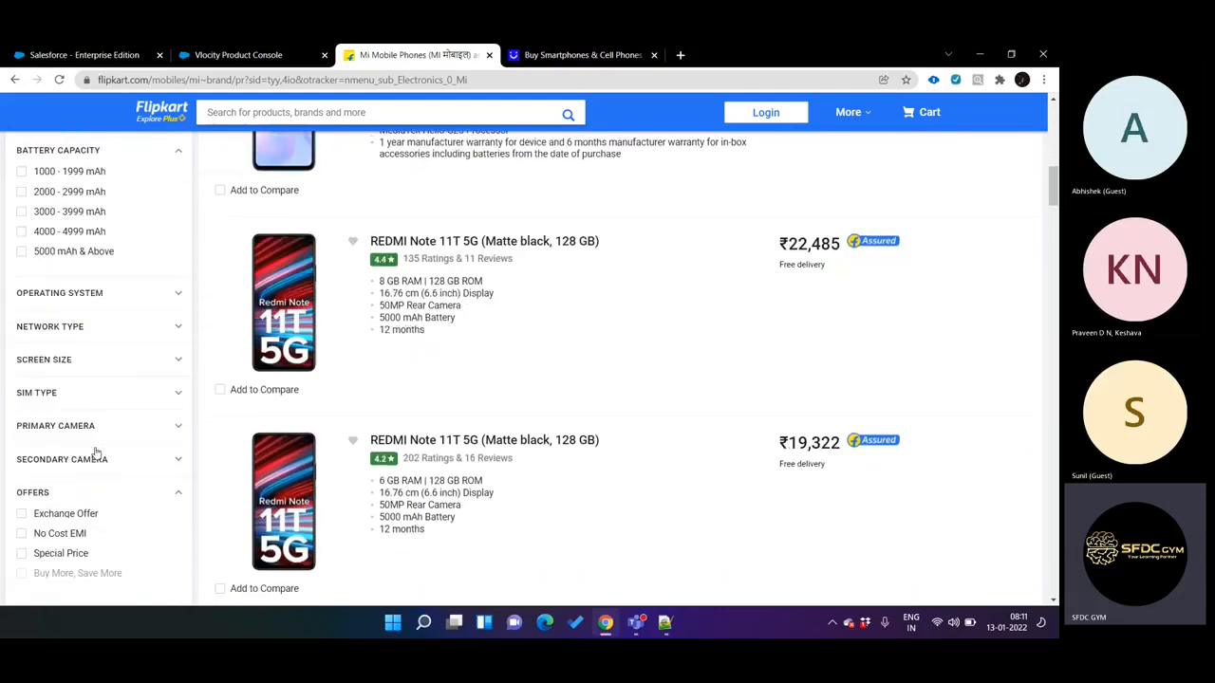
{"action": "left_click", "coordinate": [81, 331]}
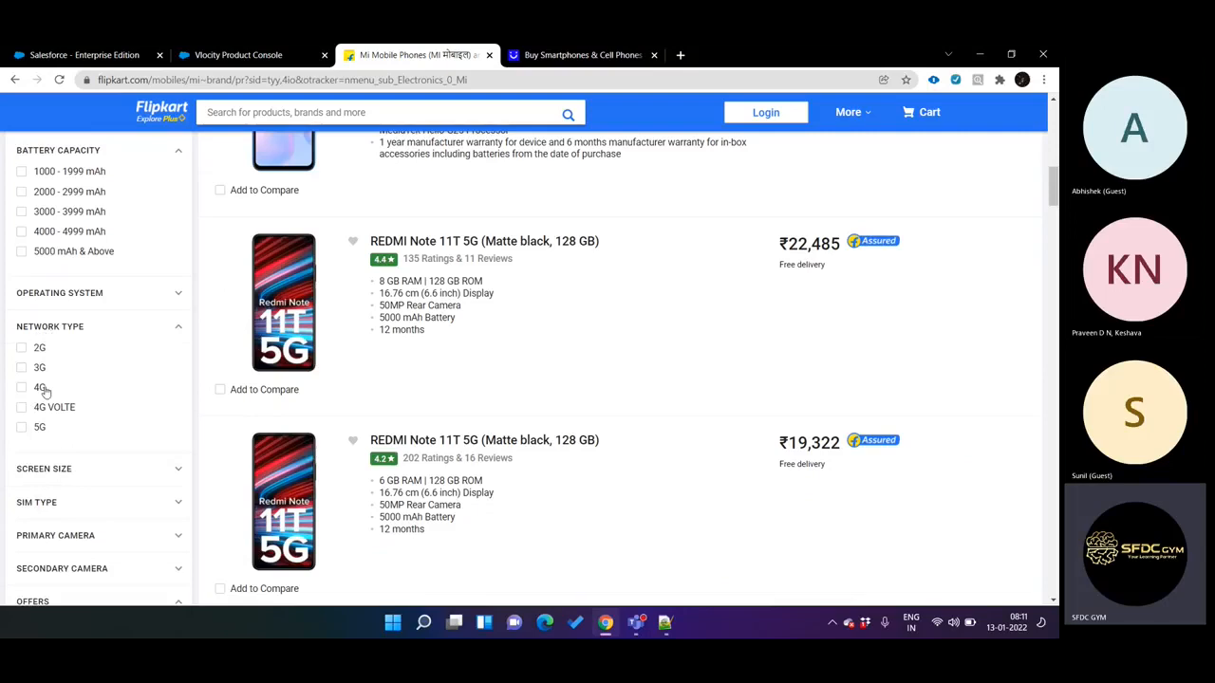
Compare Flipkart's 5G network type filter with the 5G Support name and Filterable option of the new Vlocity attribute
{"action": "left_click", "coordinate": [242, 54]}
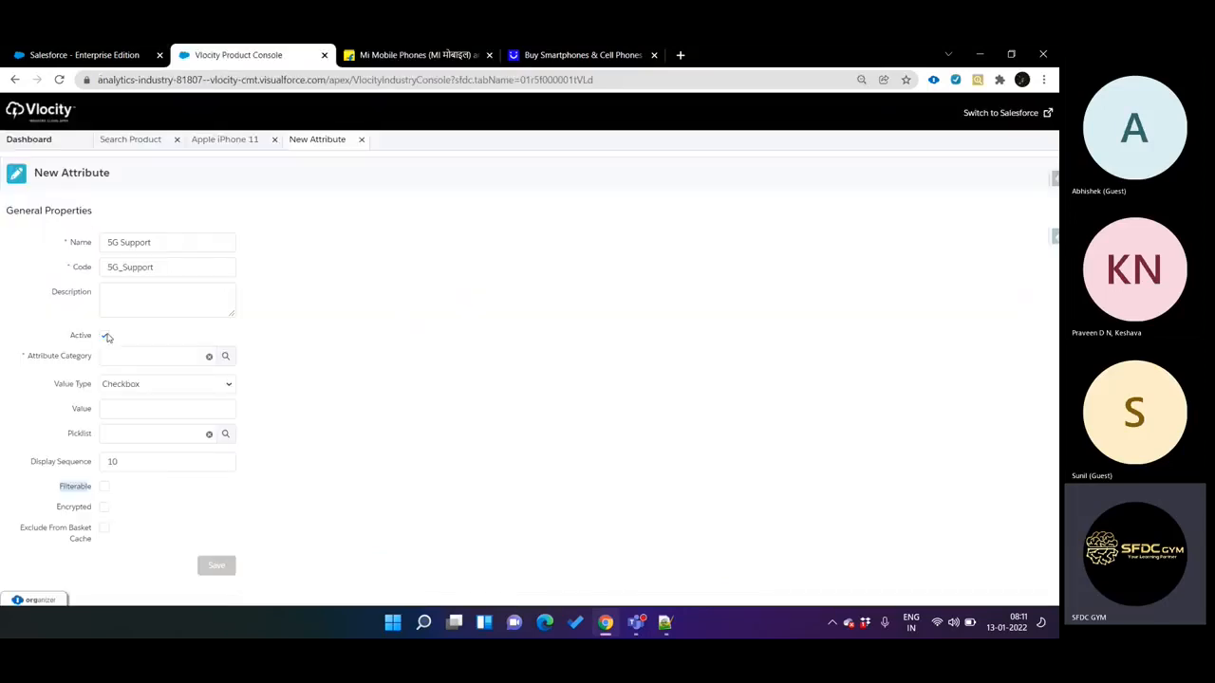
{"action": "left_click", "coordinate": [393, 57]}
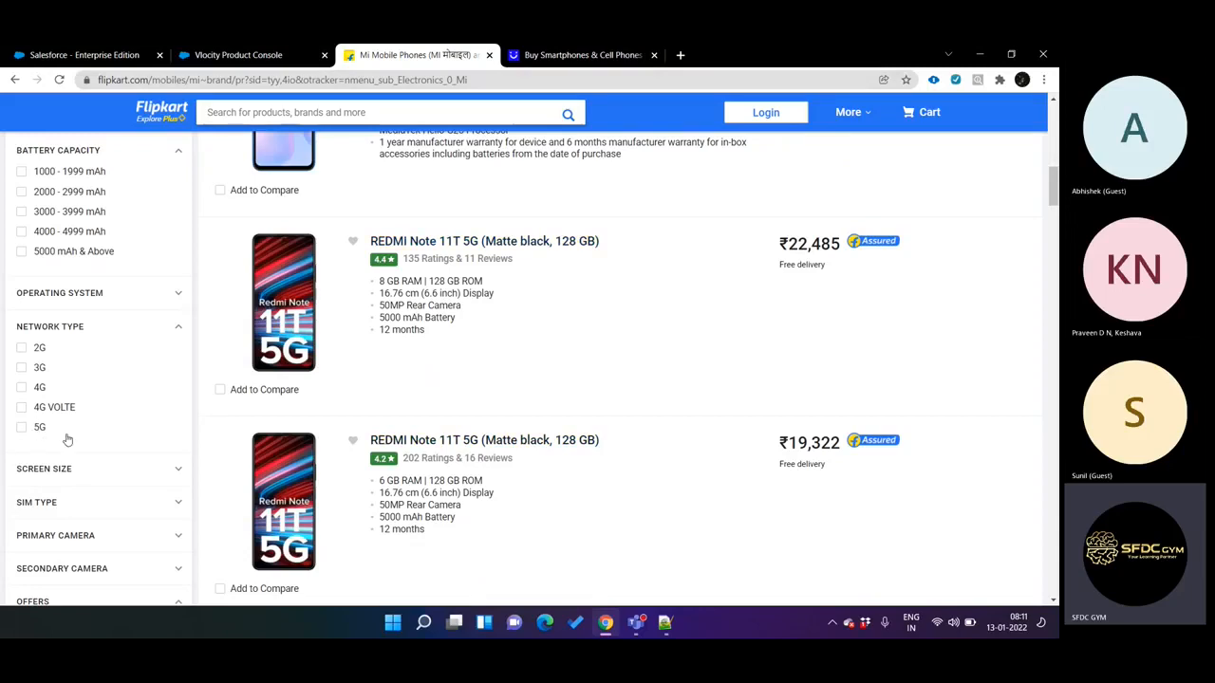
{"action": "left_click", "coordinate": [238, 54]}
{"action": "left_click_drag", "start_coordinate": [108, 243], "coordinate": [151, 243]}
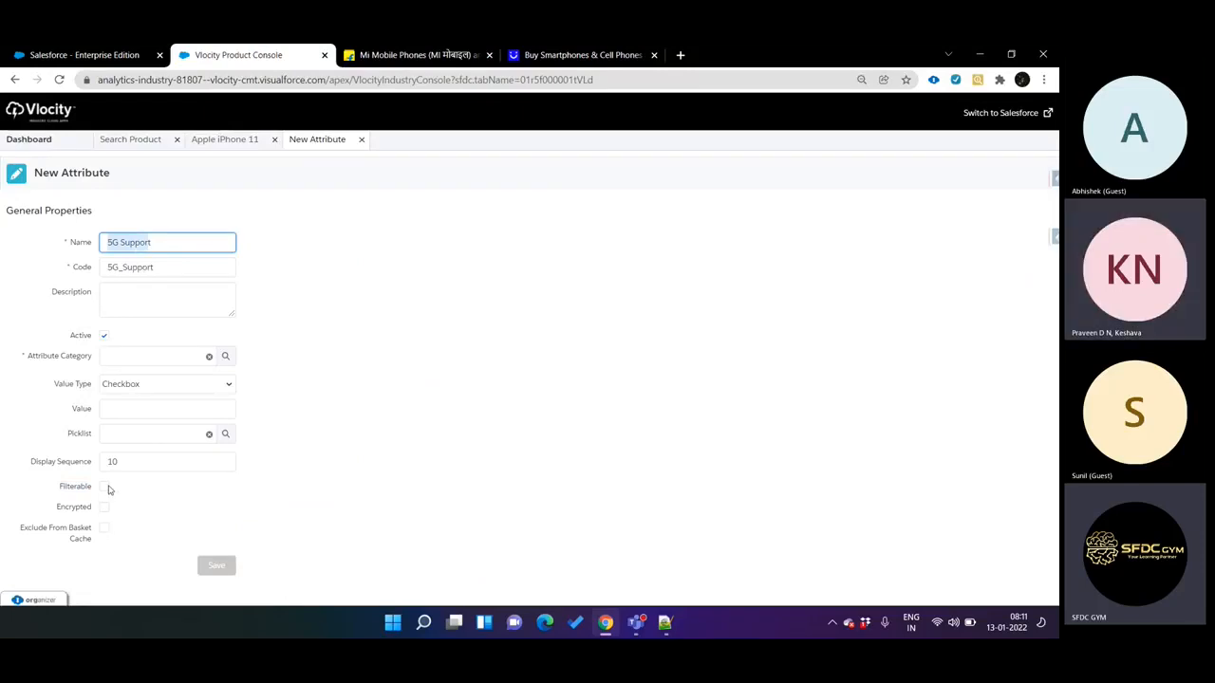
Filter the Flipkart Mi phones by the 5G network type and look through the matching phones
{"action": "left_click", "coordinate": [392, 61]}
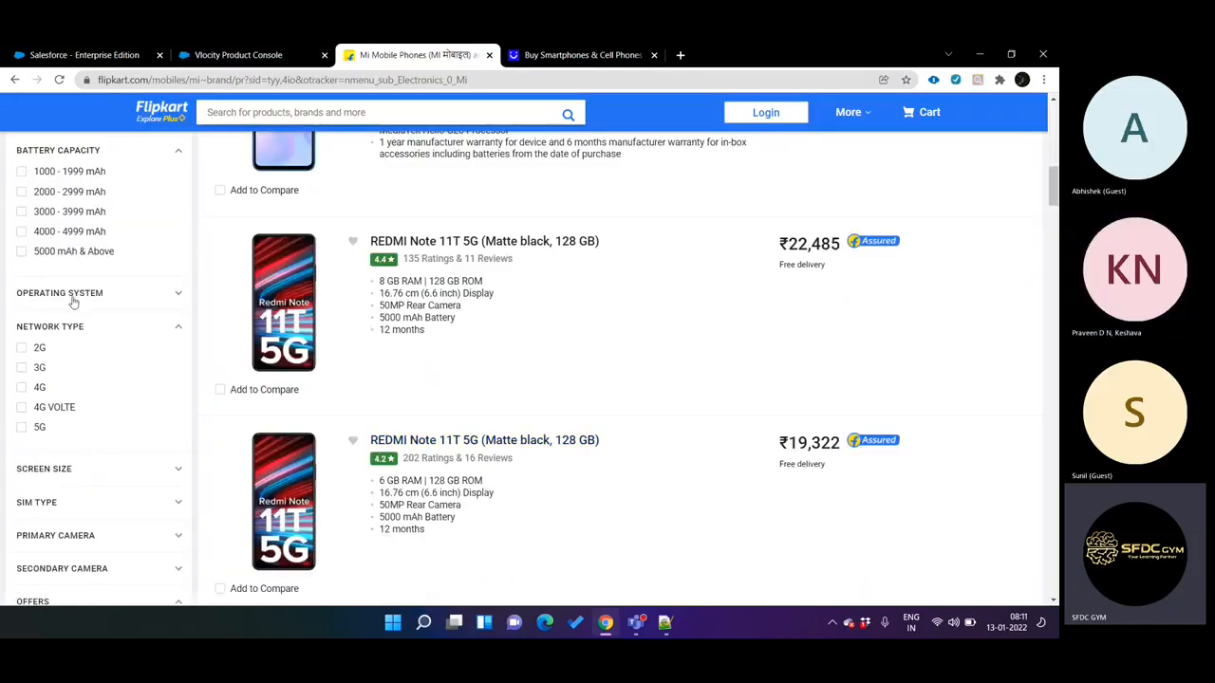
{"action": "left_click", "coordinate": [21, 428]}
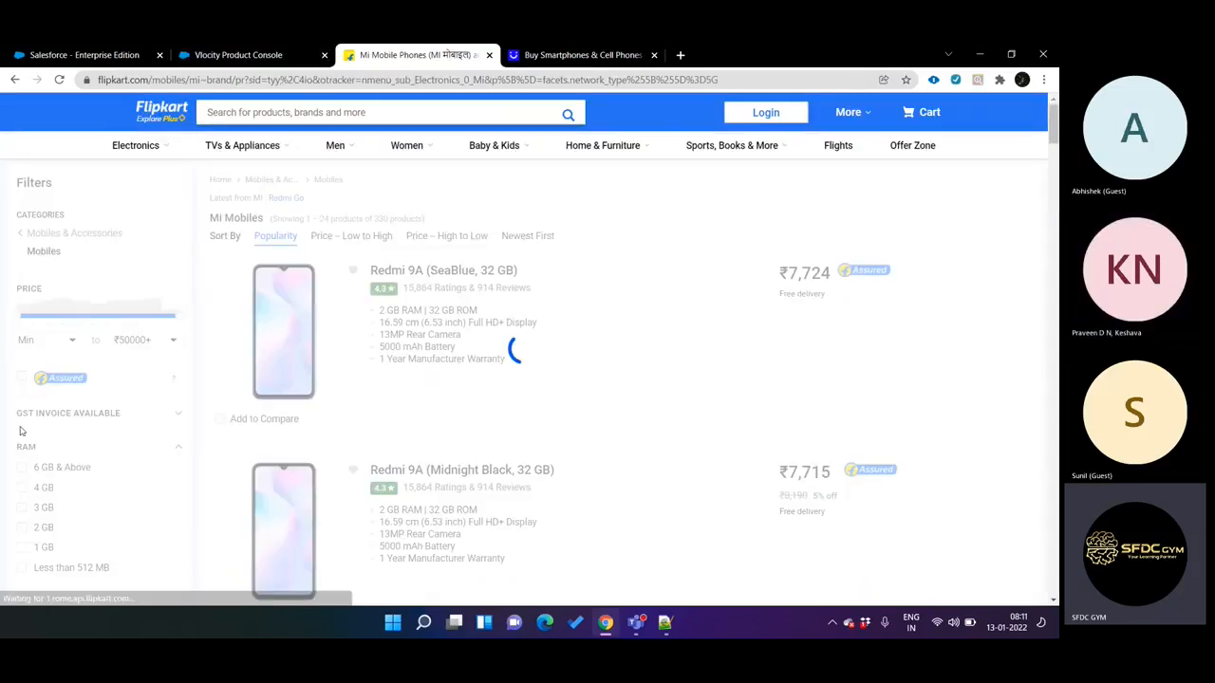
{"action": "scroll", "coordinate": [705, 342], "scroll_direction": "down", "scroll_amount": 4}
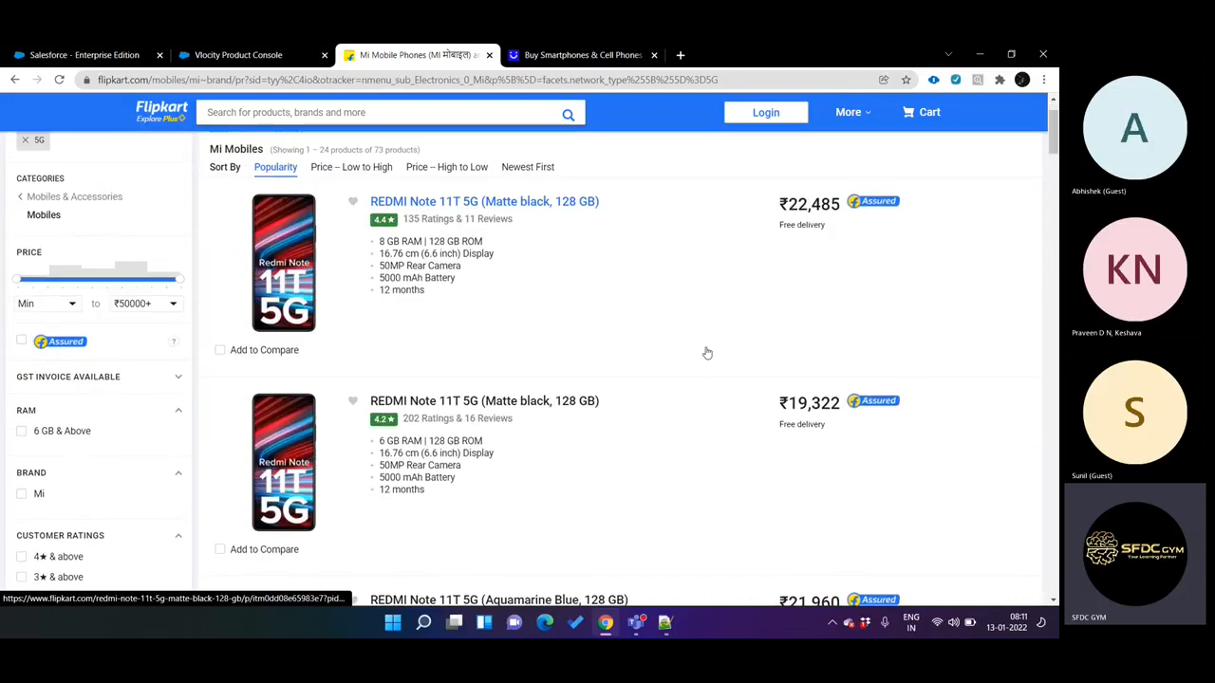
{"action": "scroll", "coordinate": [706, 354], "scroll_direction": "down", "scroll_amount": 4}
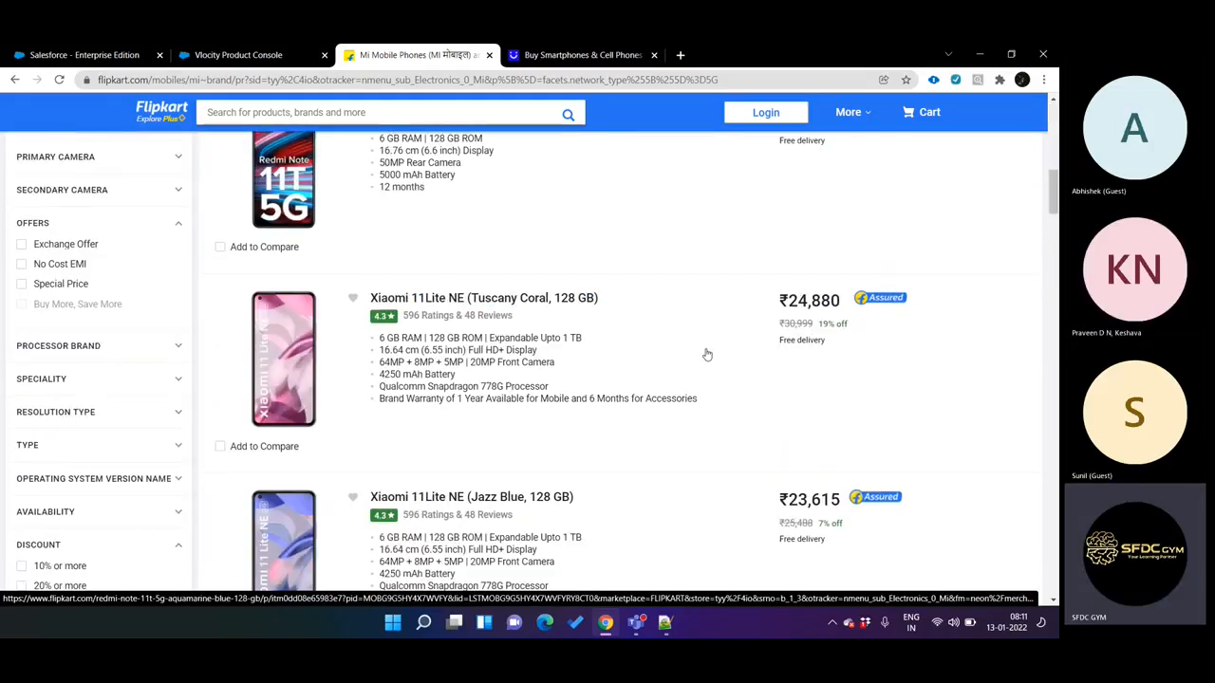
Examine the new attribute's Encrypted option, and look at the login options on the Flipkart listing page
{"action": "left_click", "coordinate": [239, 54]}
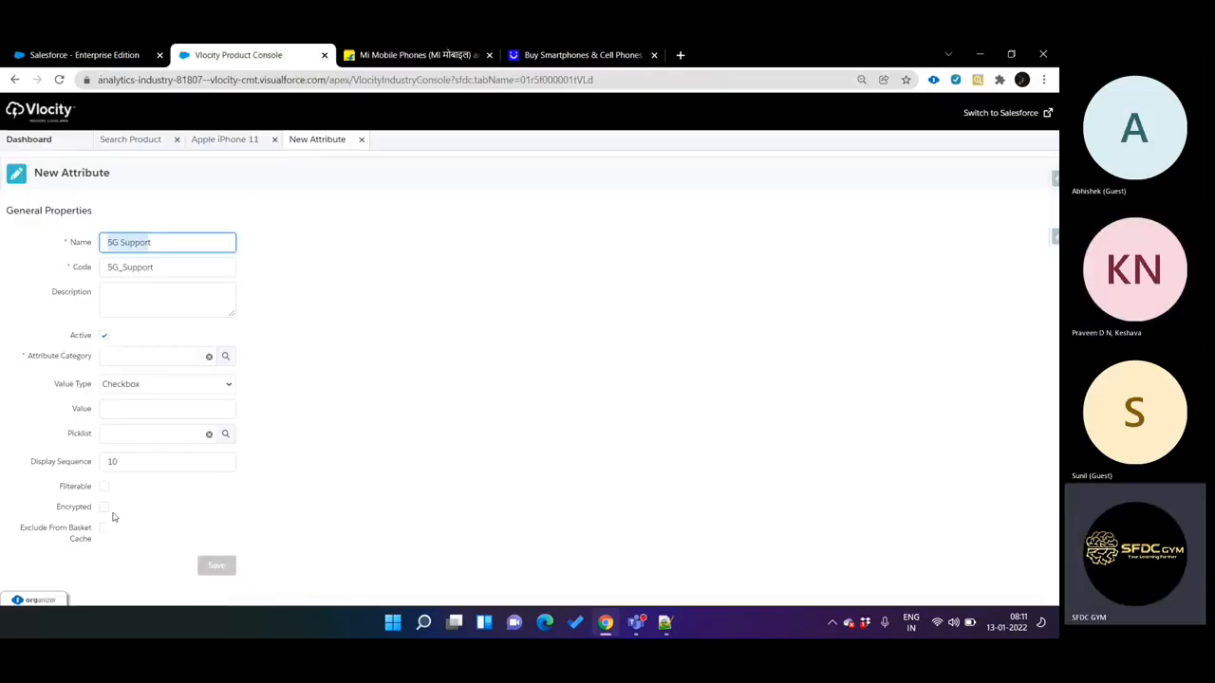
{"action": "left_click_drag", "start_coordinate": [54, 507], "coordinate": [87, 513]}
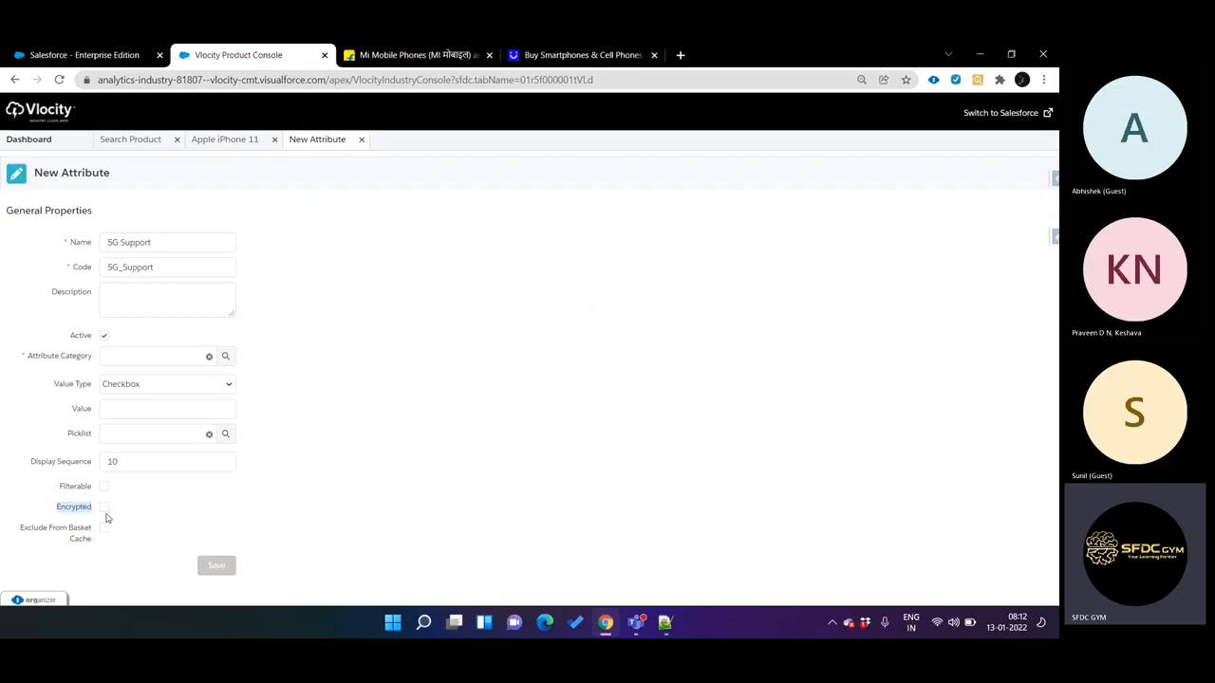
{"action": "left_click", "coordinate": [435, 57]}
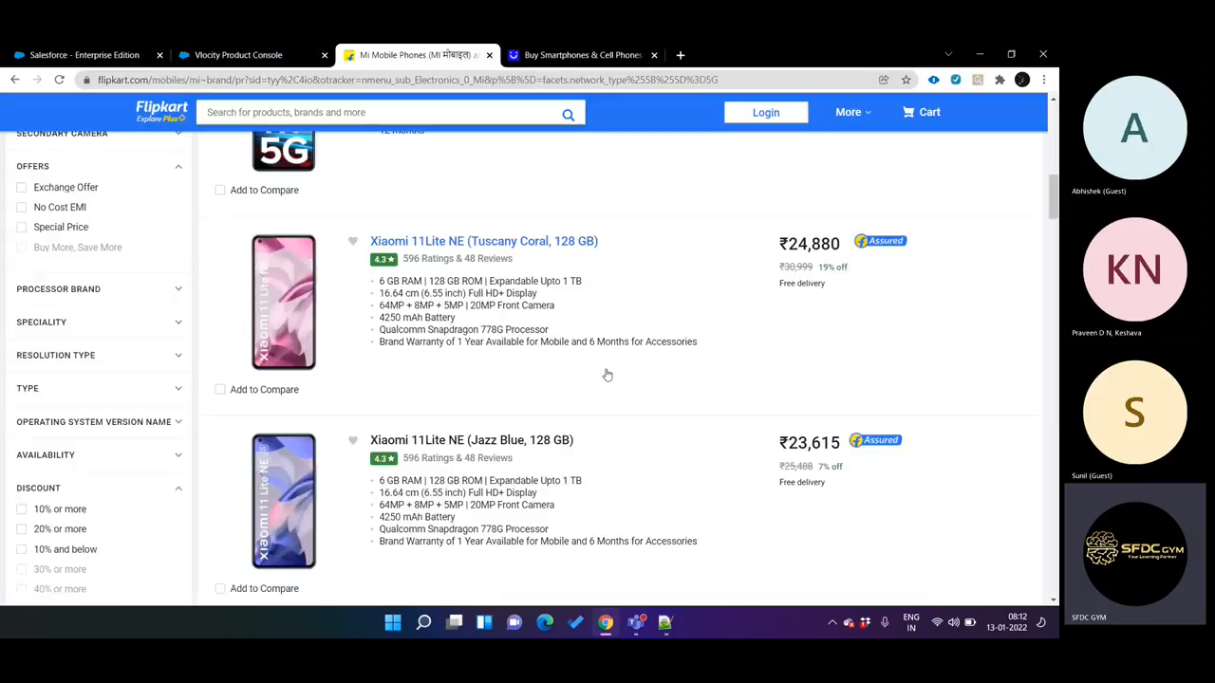
{"action": "scroll", "coordinate": [638, 379], "scroll_direction": "up", "scroll_amount": 8}
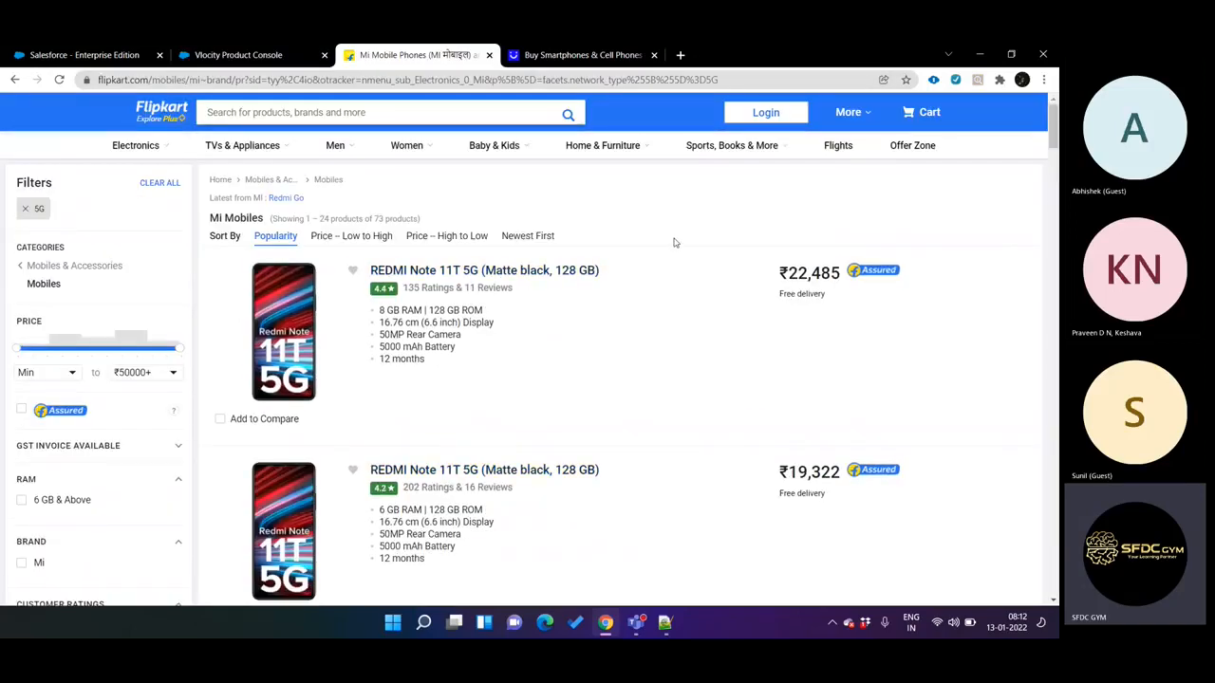
{"action": "mouse_move", "coordinate": [785, 116]}
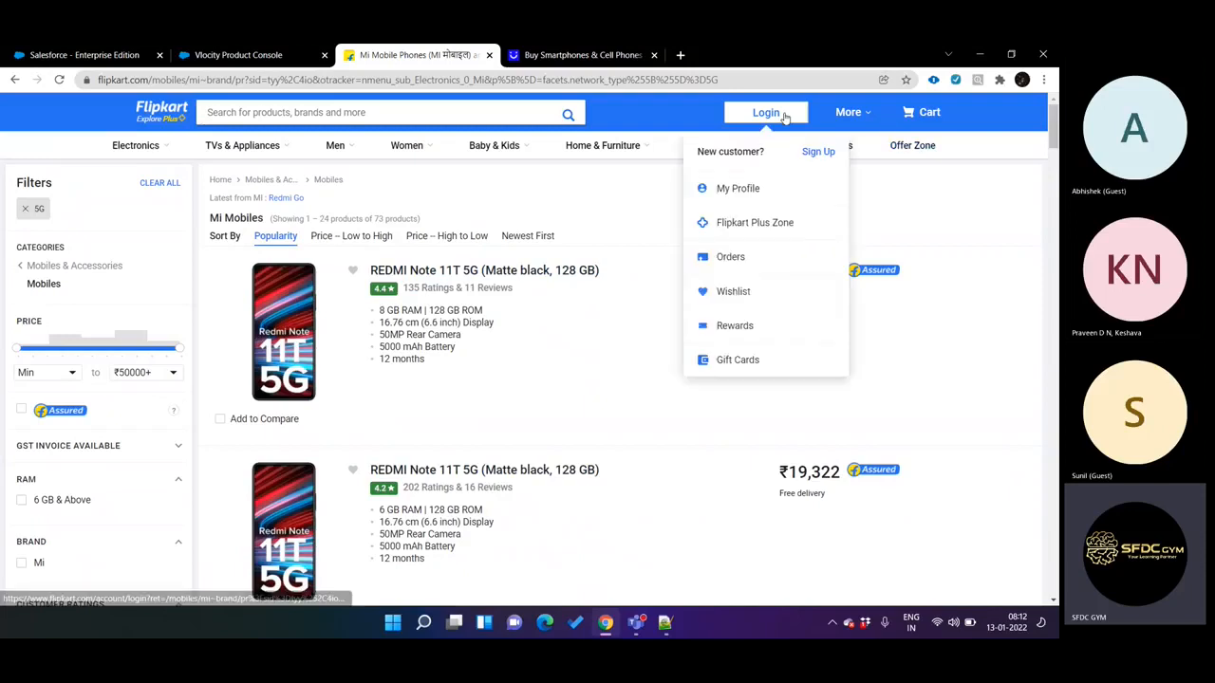
{"action": "mouse_move", "coordinate": [736, 145]}
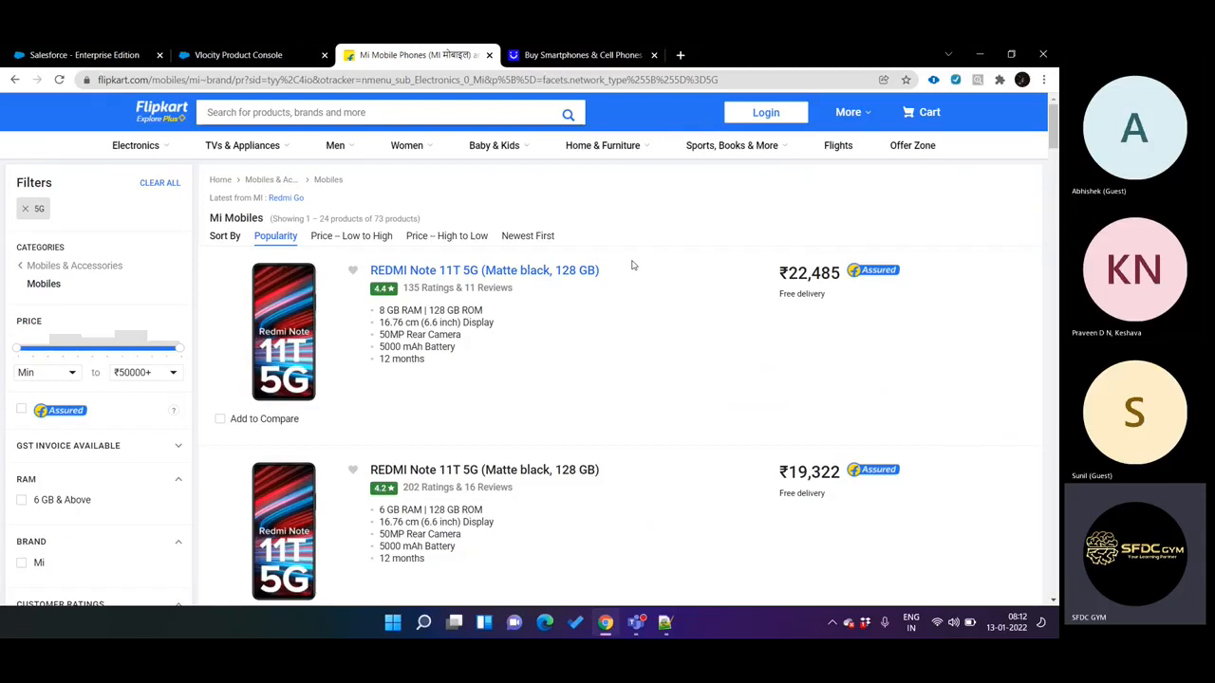
Review the 5G Support attribute's name and Encrypted option in Vlocity against the Flipkart page
{"action": "left_click", "coordinate": [258, 57]}
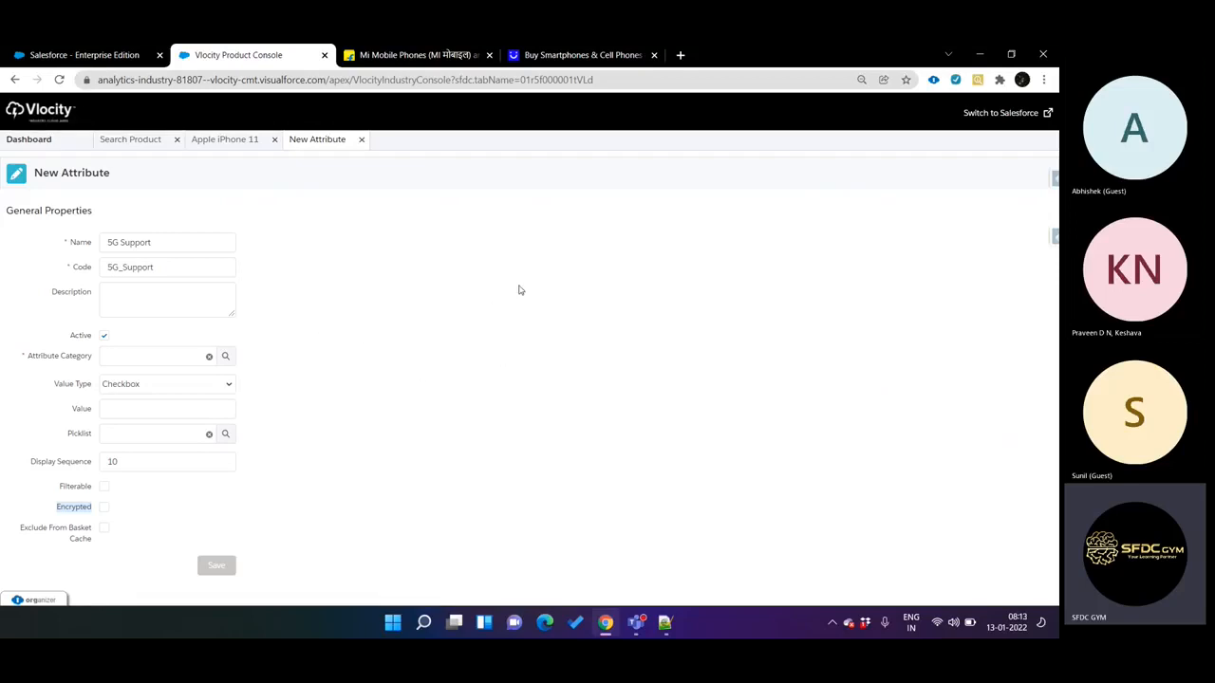
{"action": "left_click", "coordinate": [429, 55]}
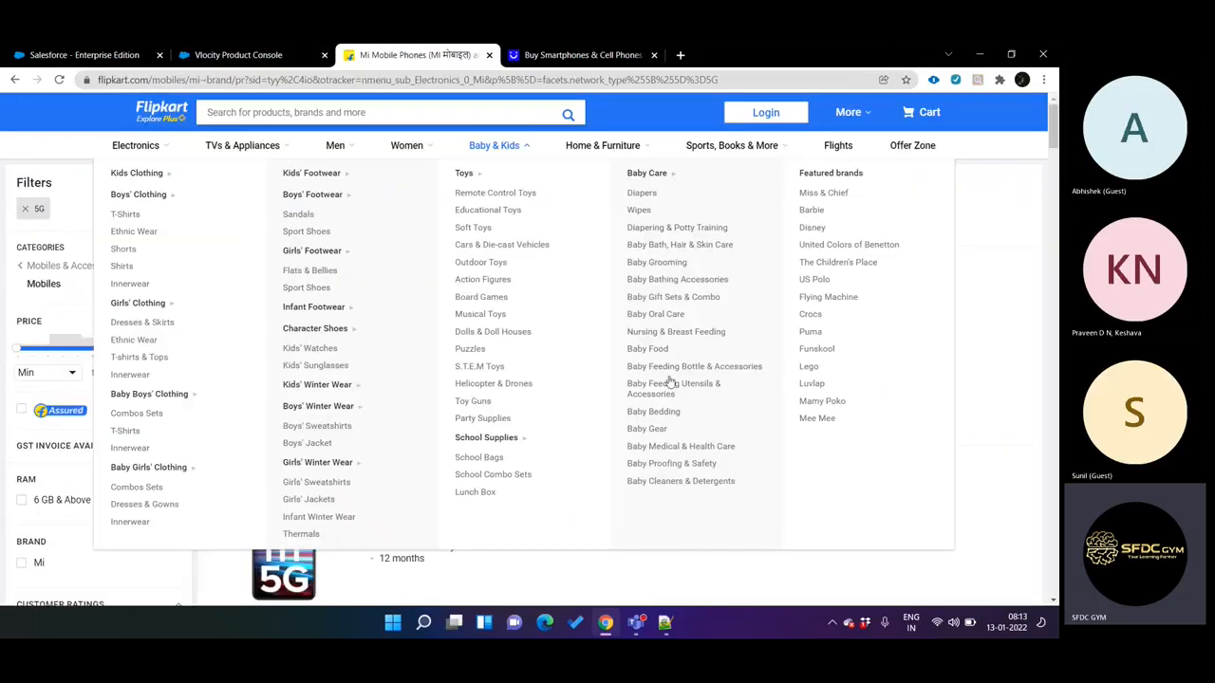
{"action": "left_click", "coordinate": [242, 55]}
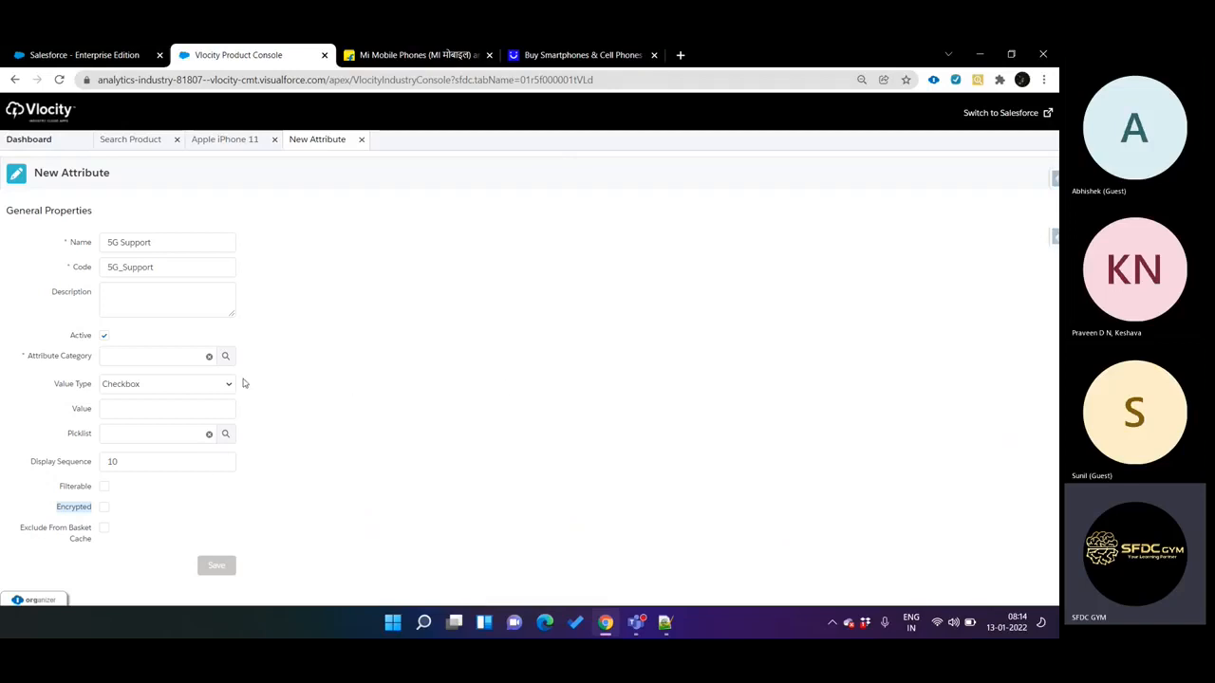
{"action": "left_click", "coordinate": [292, 522]}
{"action": "left_click_drag", "start_coordinate": [106, 242], "coordinate": [157, 242]}
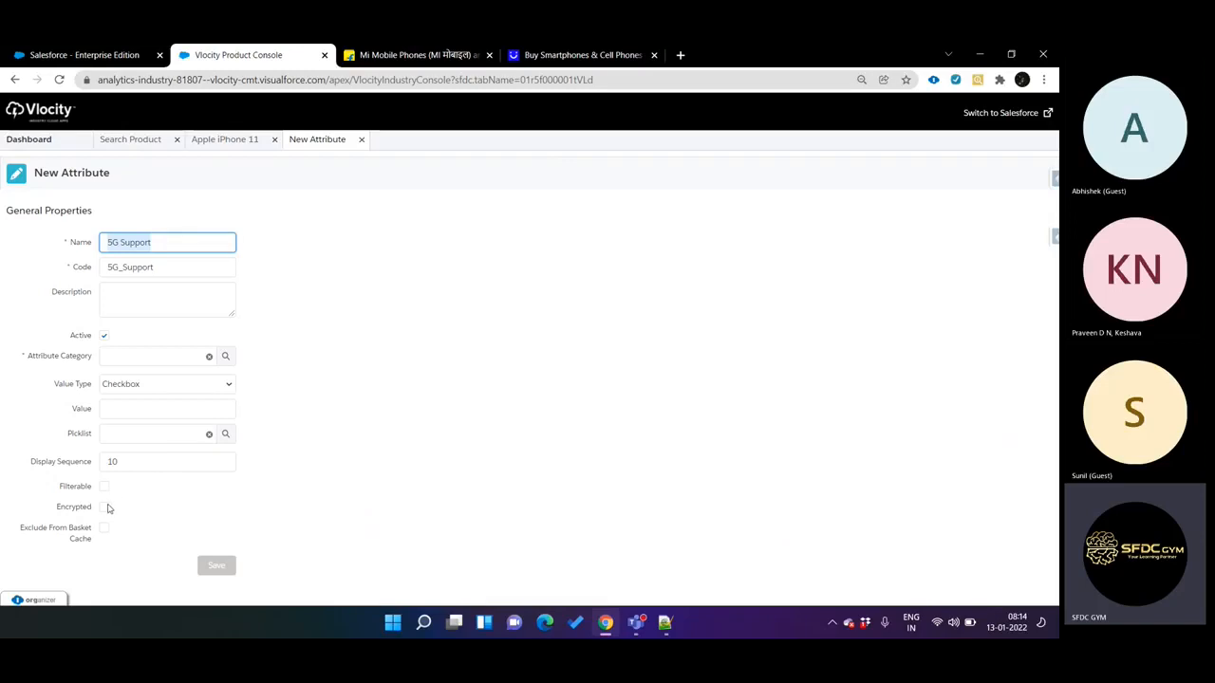
Narrow the 5G phones on Flipkart to those with 6 GB & Above RAM
{"action": "left_click", "coordinate": [380, 57]}
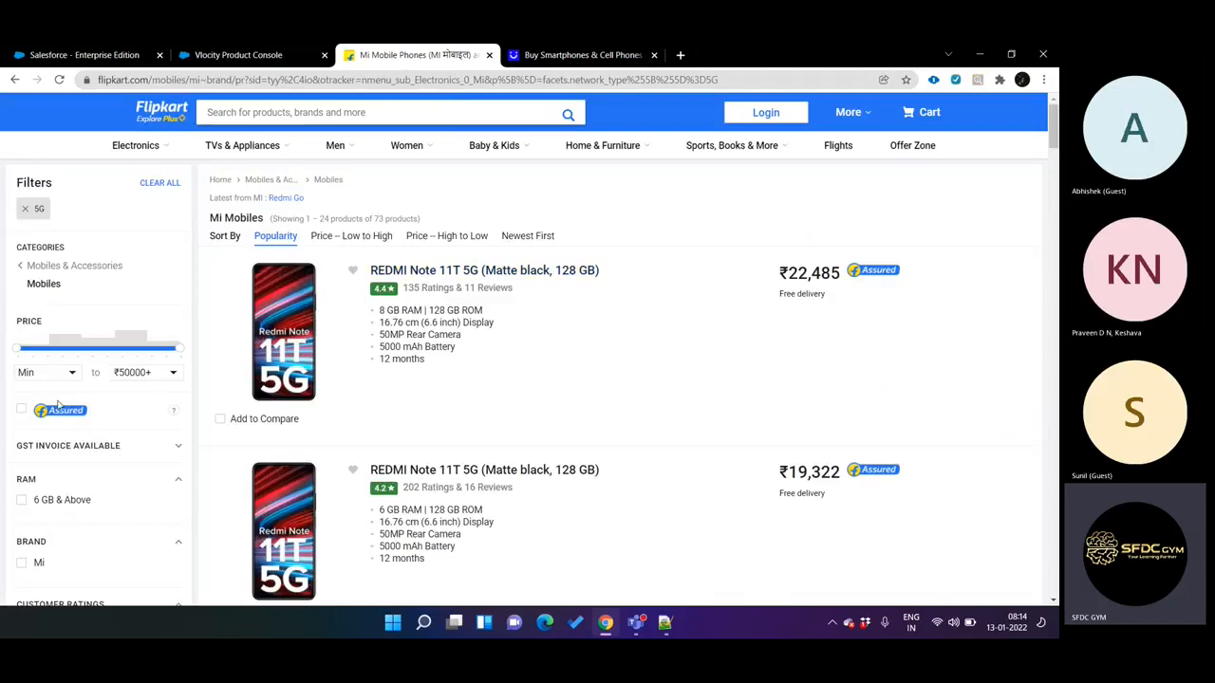
{"action": "scroll", "coordinate": [52, 470], "scroll_direction": "down", "scroll_amount": 3}
{"action": "scroll", "coordinate": [80, 325], "scroll_direction": "up", "scroll_amount": 2}
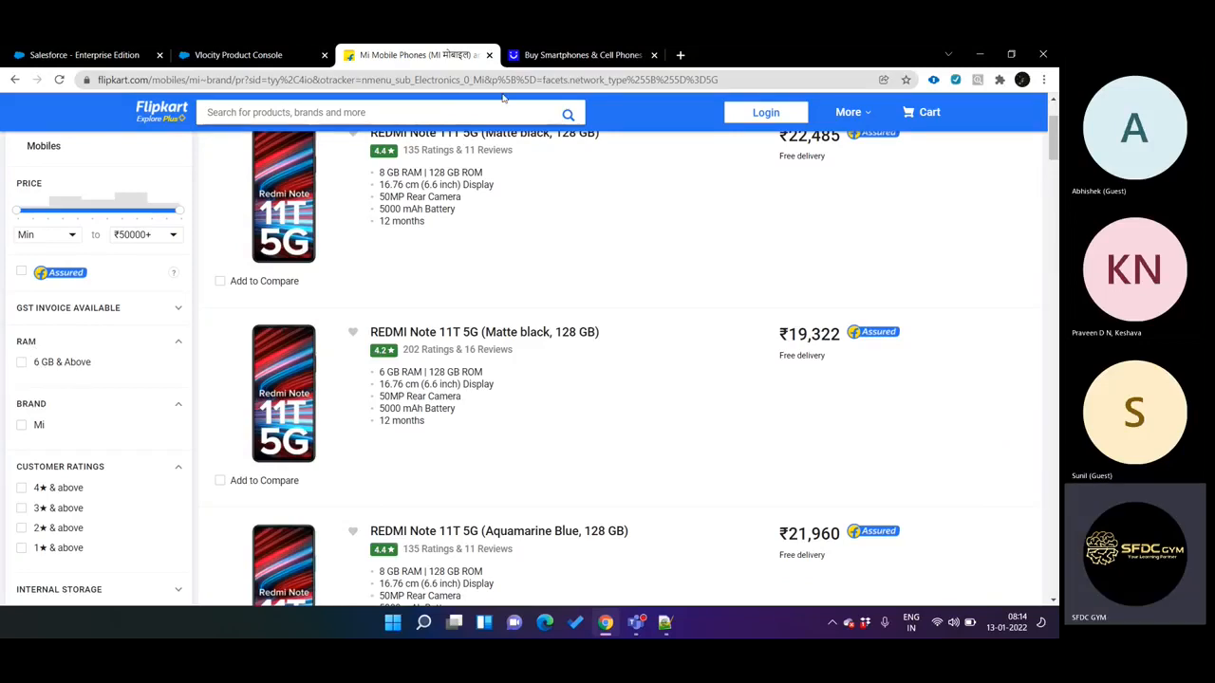
{"action": "left_click", "coordinate": [28, 364]}
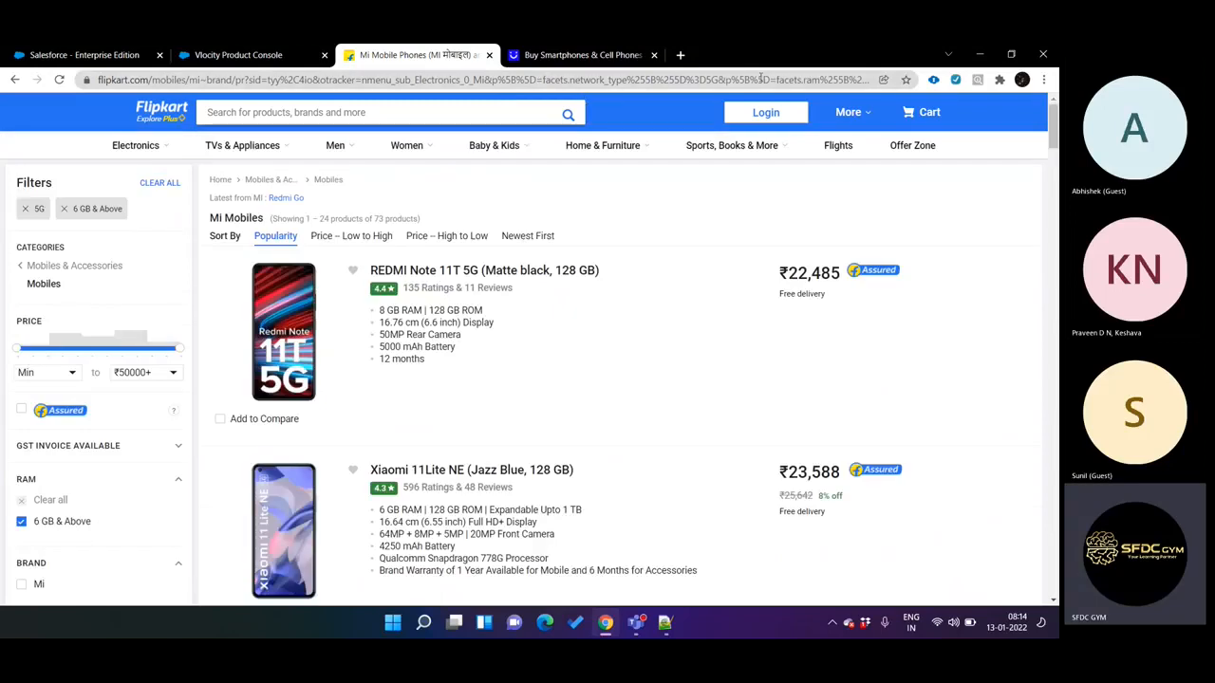
Examine the RAM filter parameter in the web address of the filtered Flipkart listing
{"action": "left_click_drag", "start_coordinate": [765, 79], "coordinate": [885, 80]}
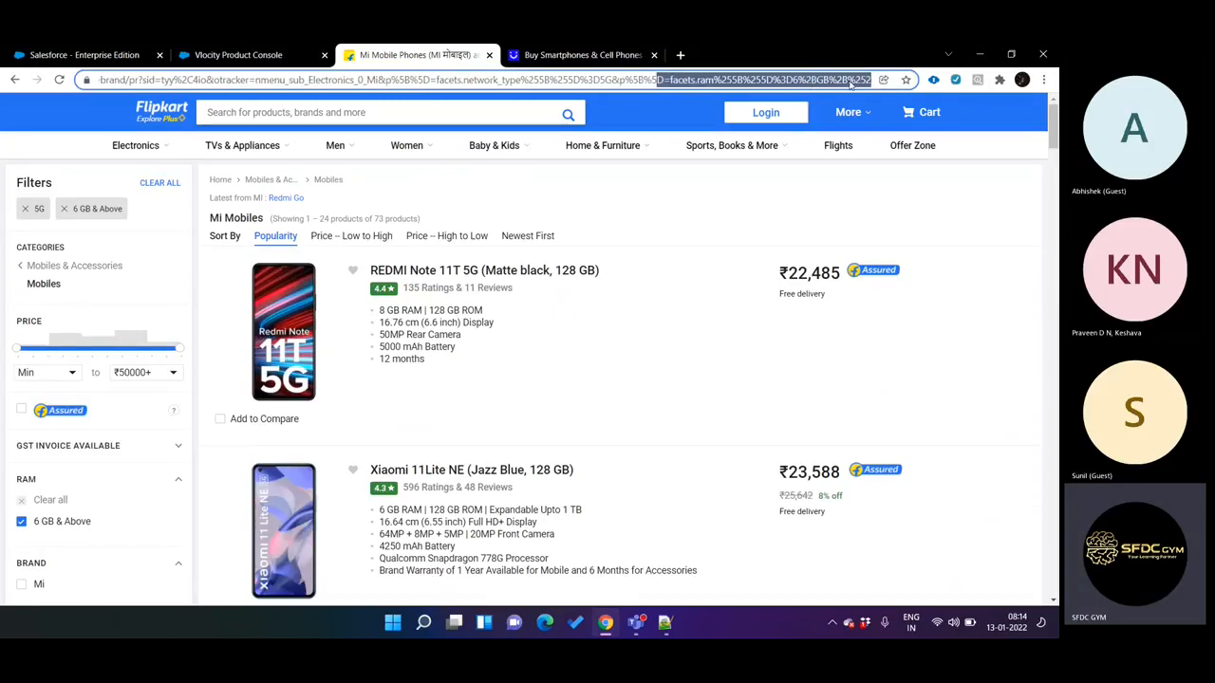
{"action": "left_click", "coordinate": [806, 82]}
{"action": "left_click_drag", "start_coordinate": [806, 81], "coordinate": [875, 84]}
{"action": "left_click", "coordinate": [843, 83]}
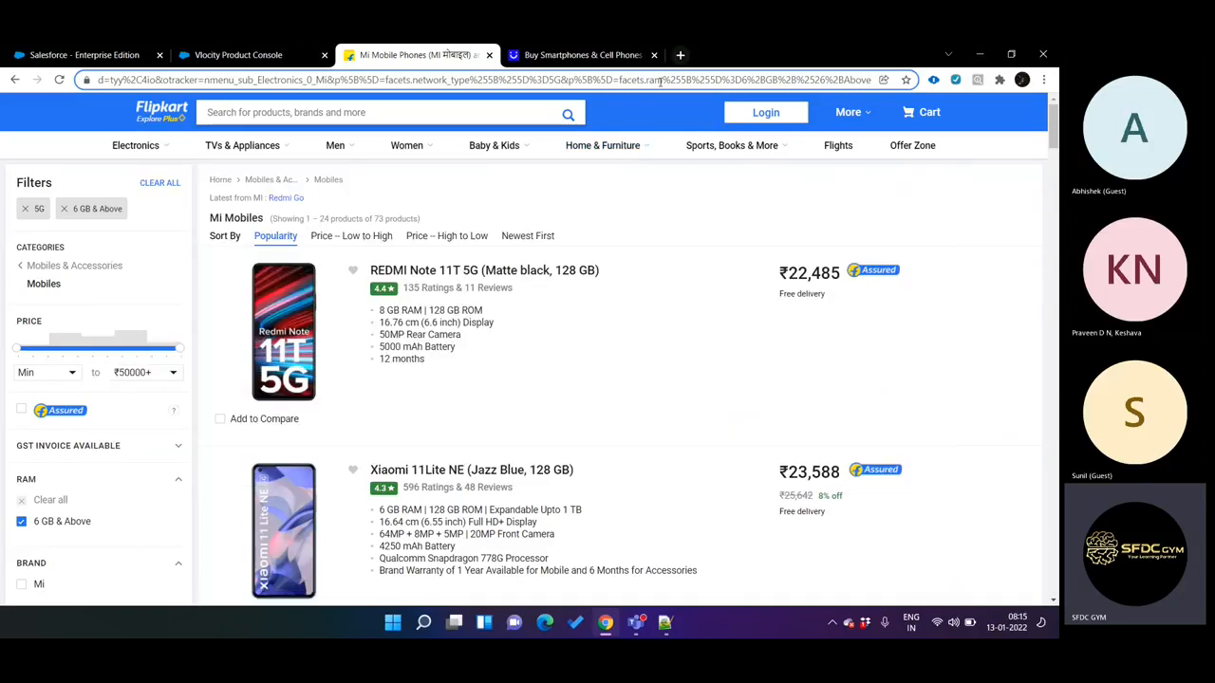
Examine the attribute's Exclude From Basket Cache option and relate it to the product search on Flipkart
{"action": "left_click", "coordinate": [237, 54]}
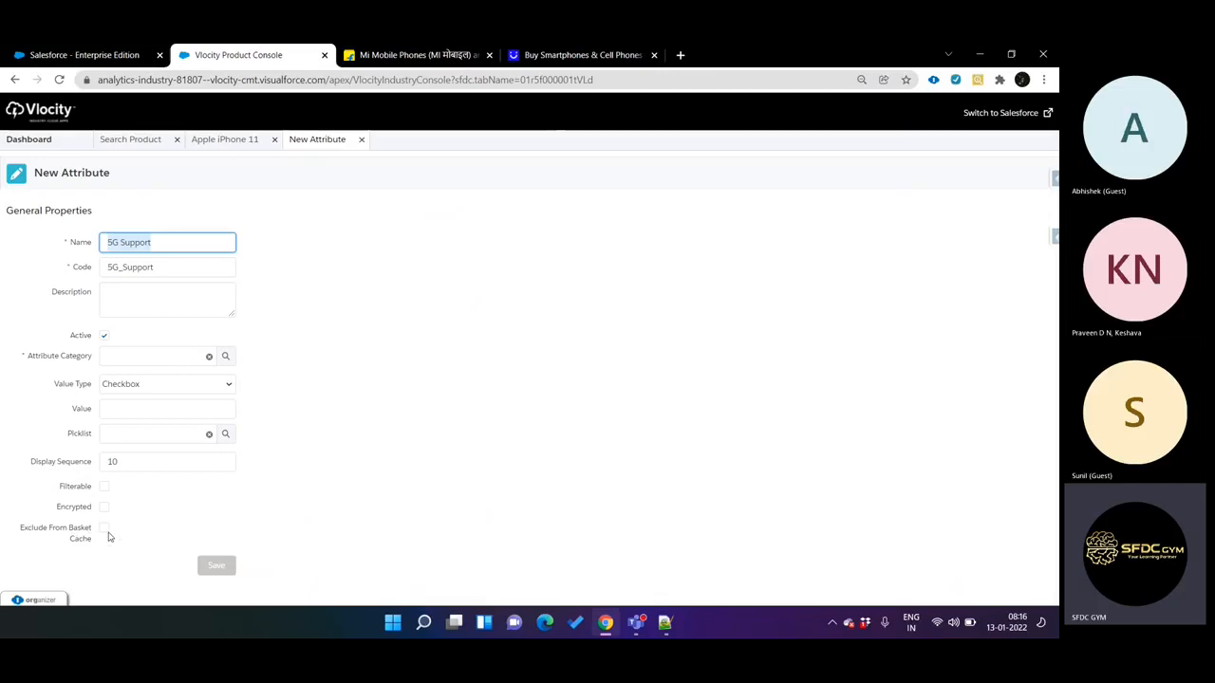
{"action": "left_click", "coordinate": [421, 55]}
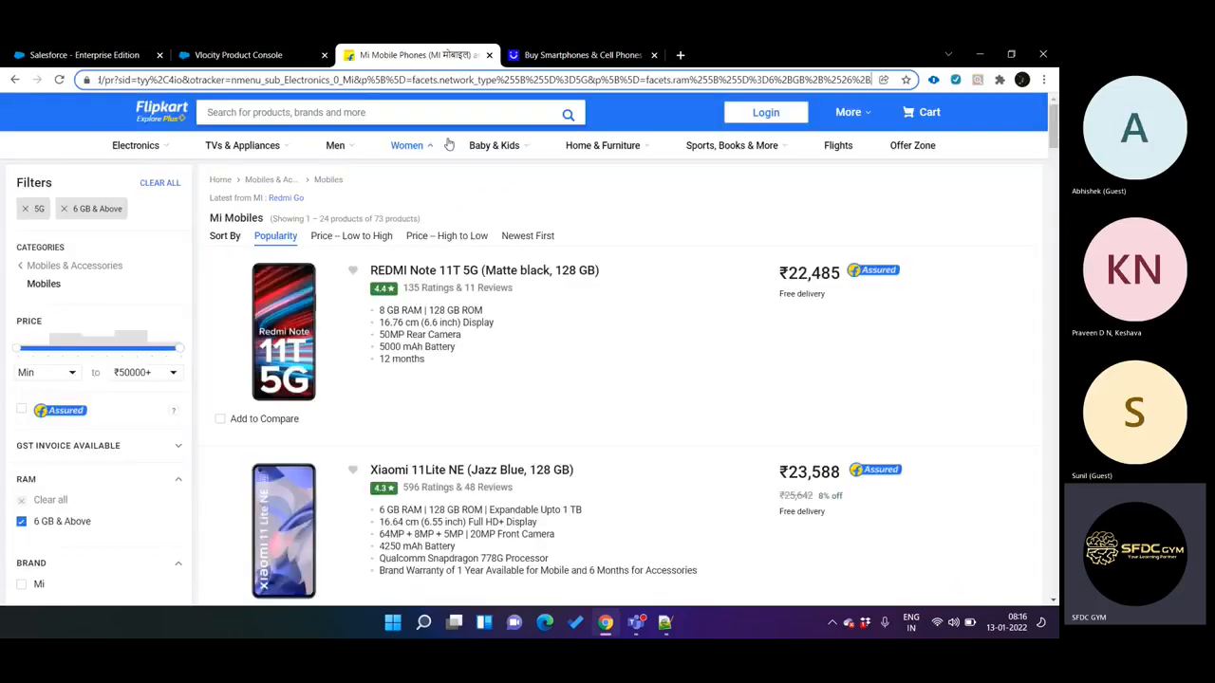
{"action": "left_click", "coordinate": [362, 111]}
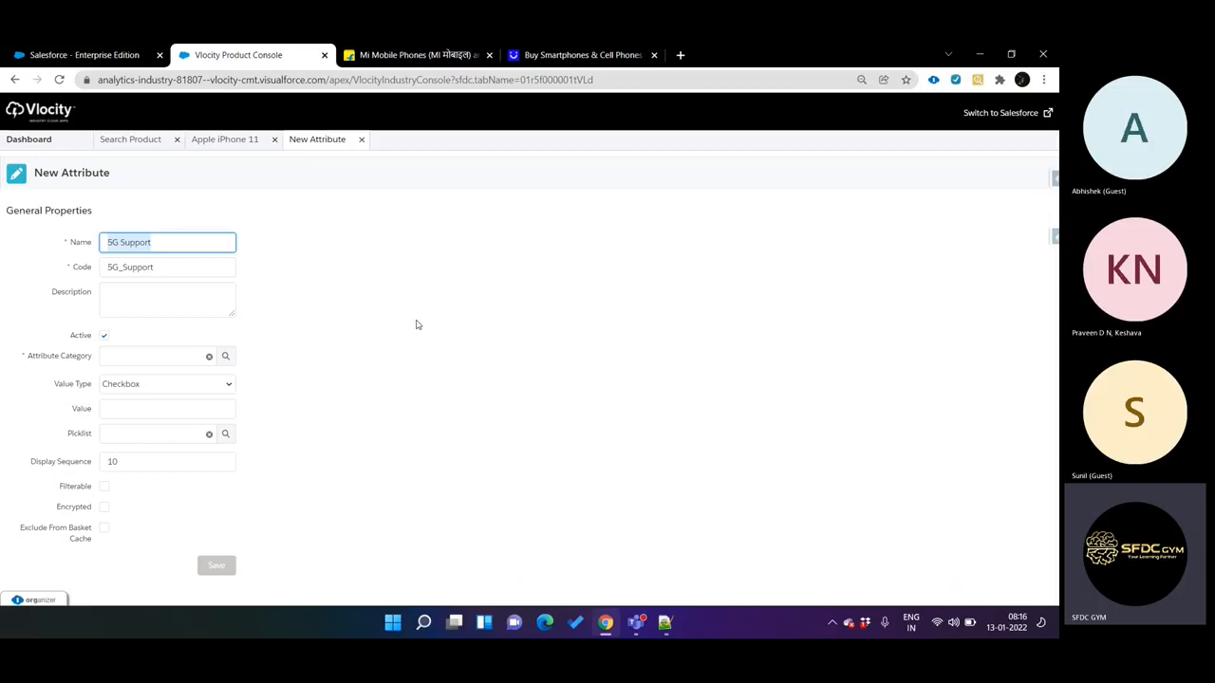
Turn the attribute's Exclude From Basket Cache option on and back off
{"action": "left_click", "coordinate": [103, 529]}
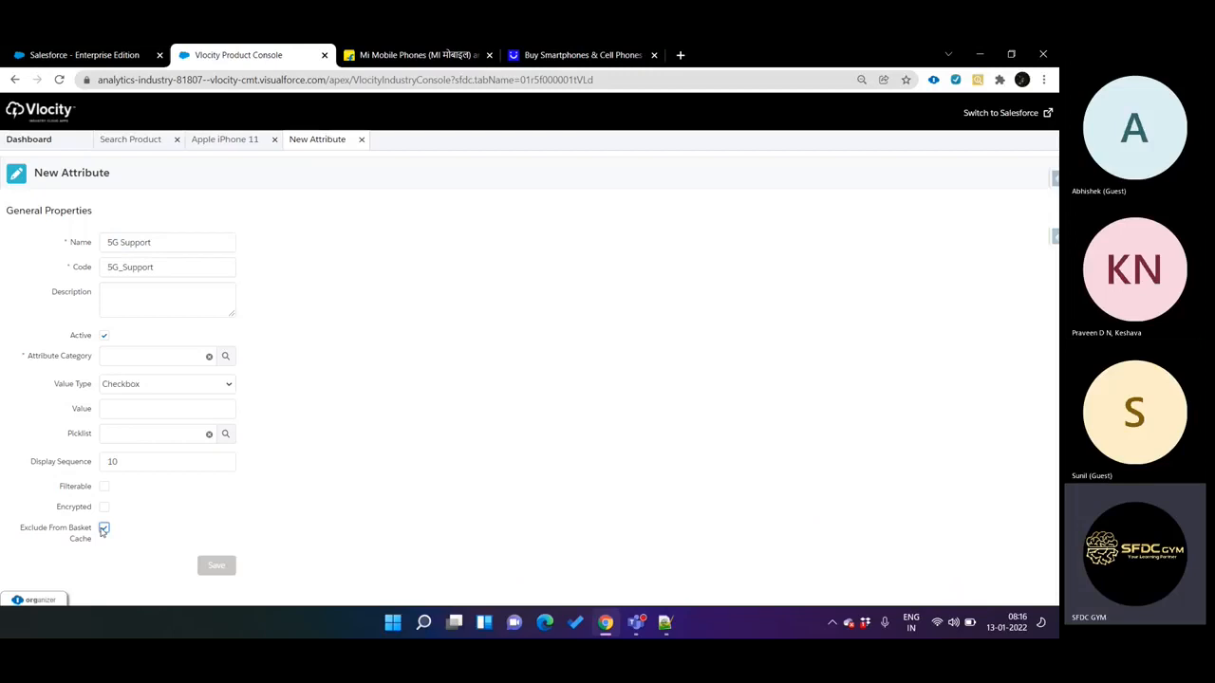
{"action": "left_click", "coordinate": [99, 537]}
Open the list of all tabs in Salesforce and return to the new attribute in the Vlocity Product Console
{"action": "left_click", "coordinate": [90, 56]}
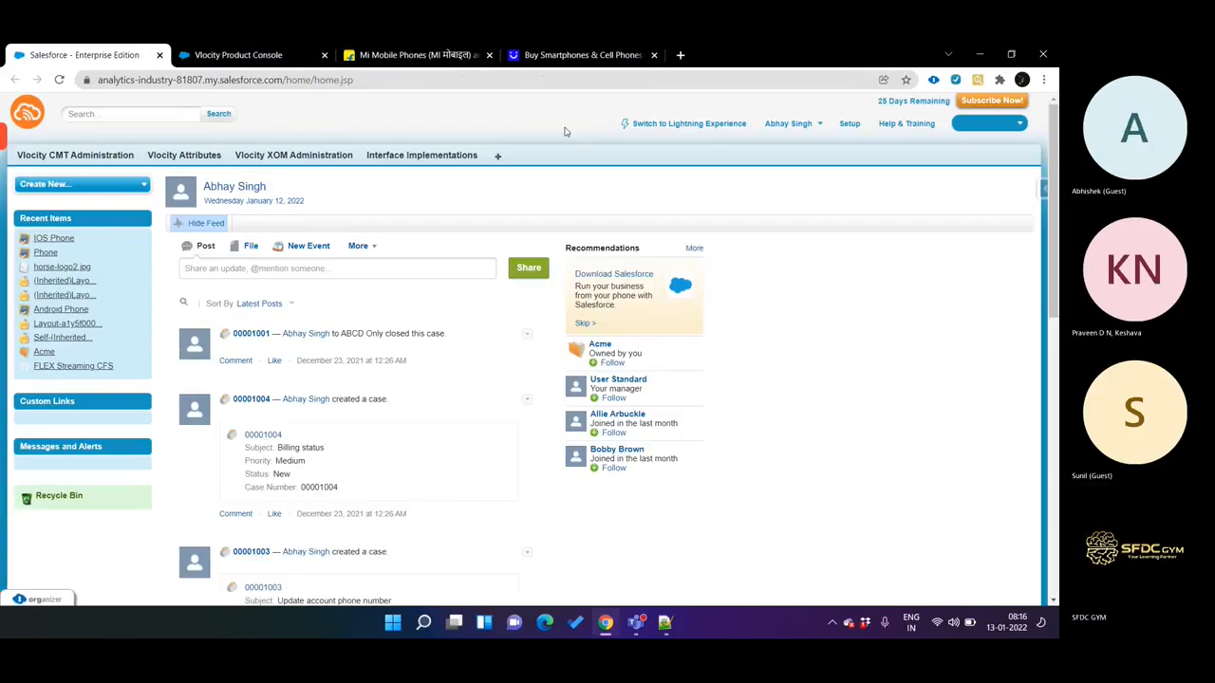
{"action": "left_click", "coordinate": [497, 156]}
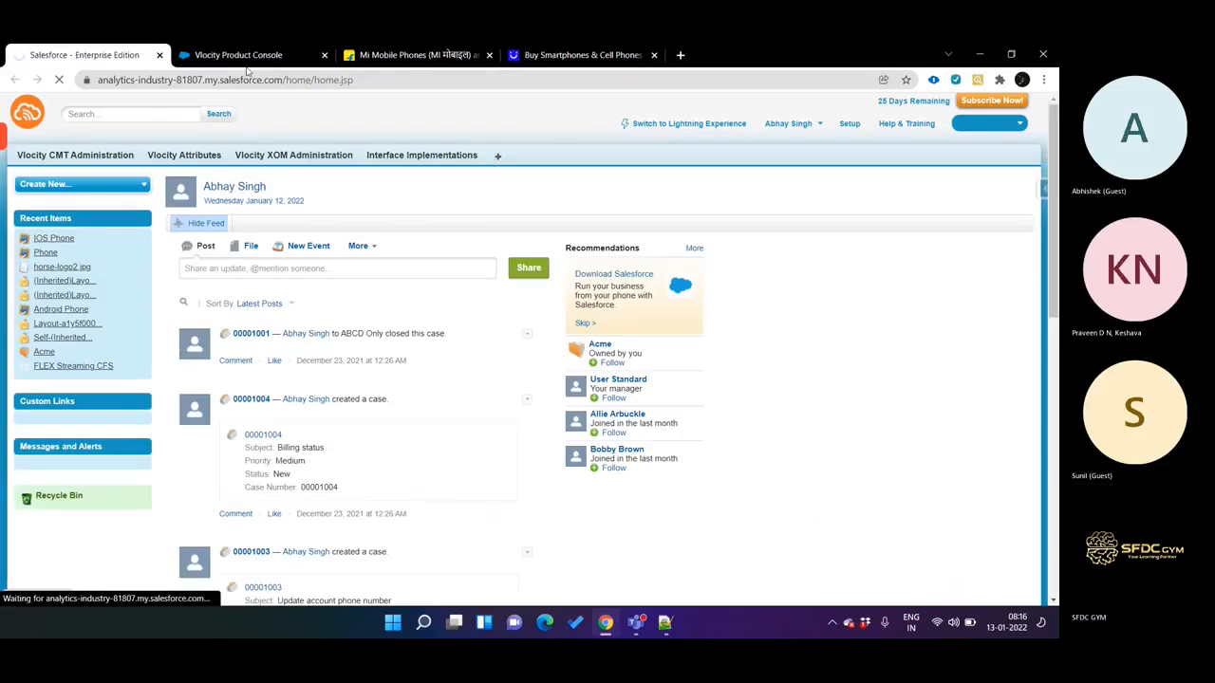
{"action": "left_click", "coordinate": [253, 59]}
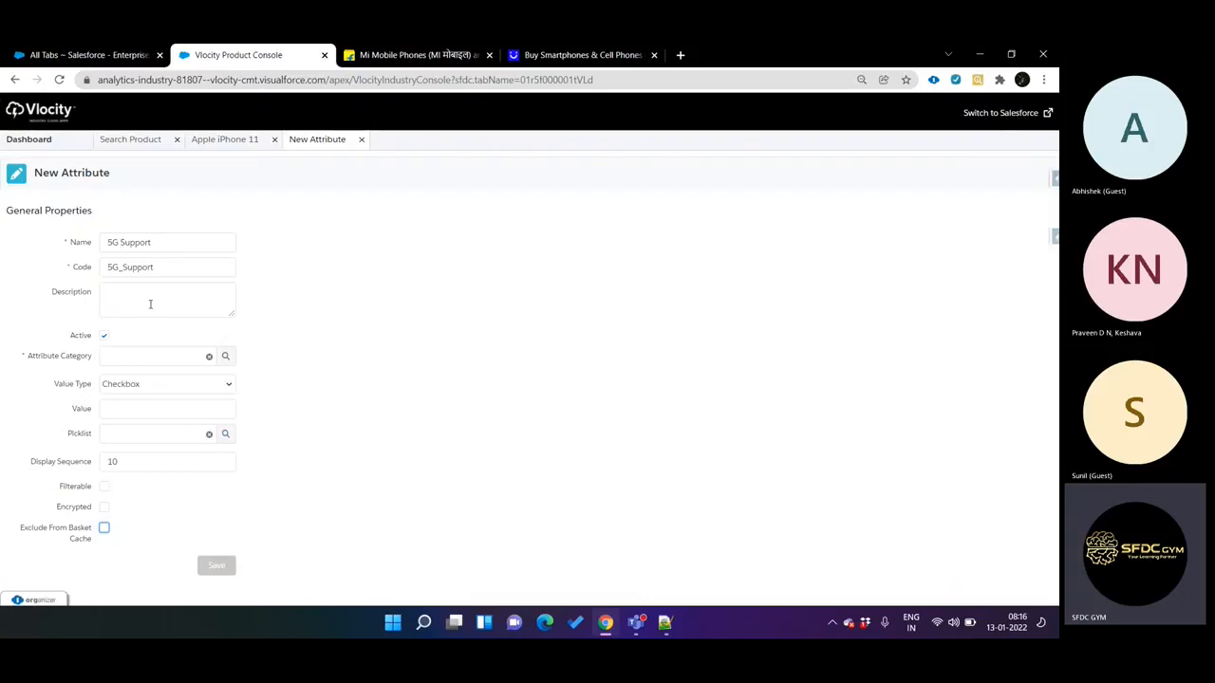
Examine the Attribute Category, Value Type, Value and Picklist fields of the new 5G Support attribute
{"action": "triple_click", "coordinate": [31, 357]}
{"action": "left_click", "coordinate": [110, 386]}
{"action": "left_click", "coordinate": [111, 387]}
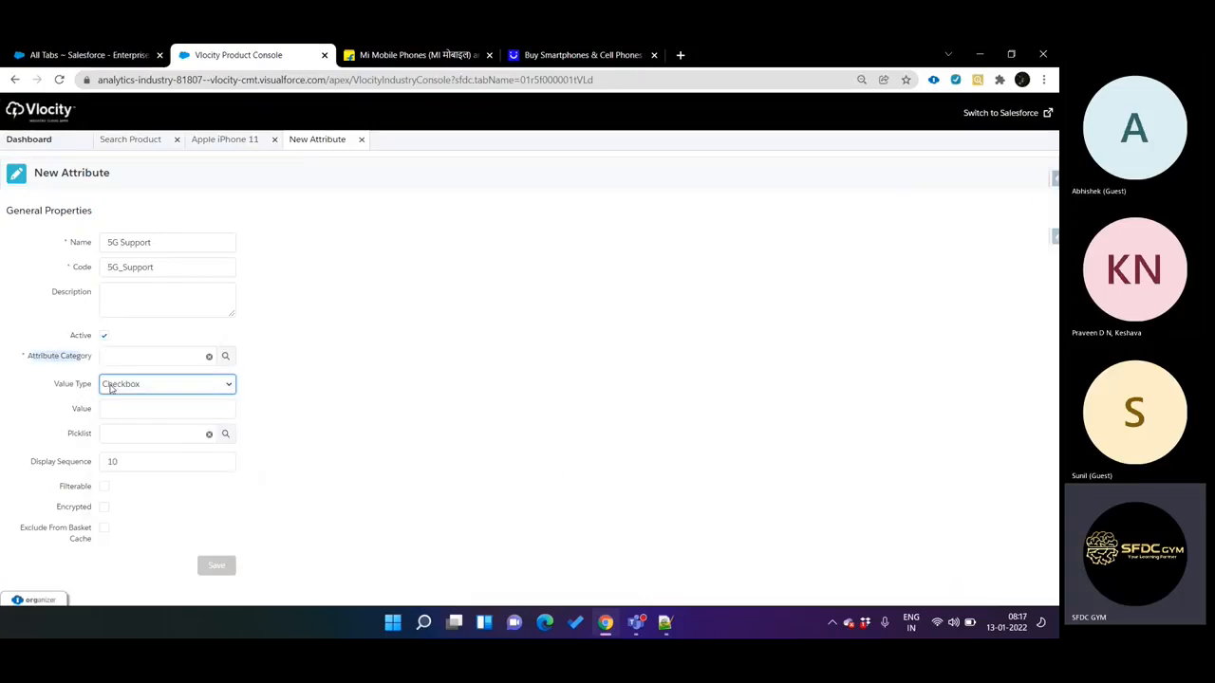
{"action": "left_click", "coordinate": [153, 416]}
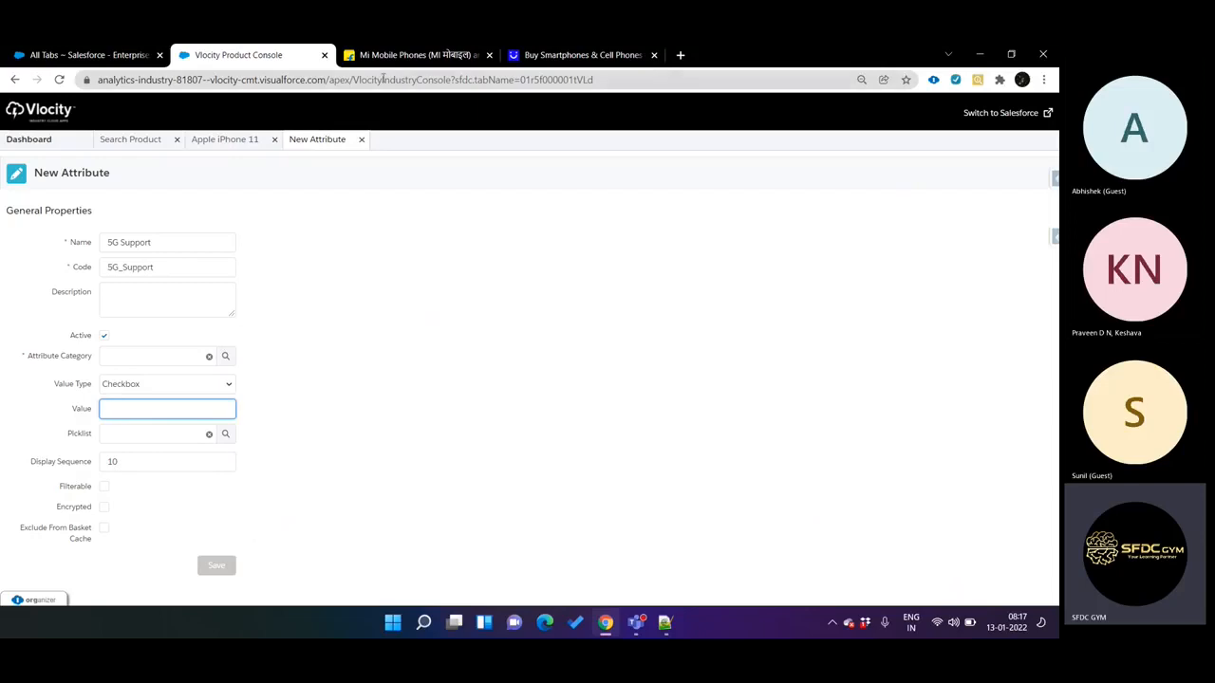
{"action": "left_click", "coordinate": [418, 54]}
{"action": "left_click", "coordinate": [242, 49]}
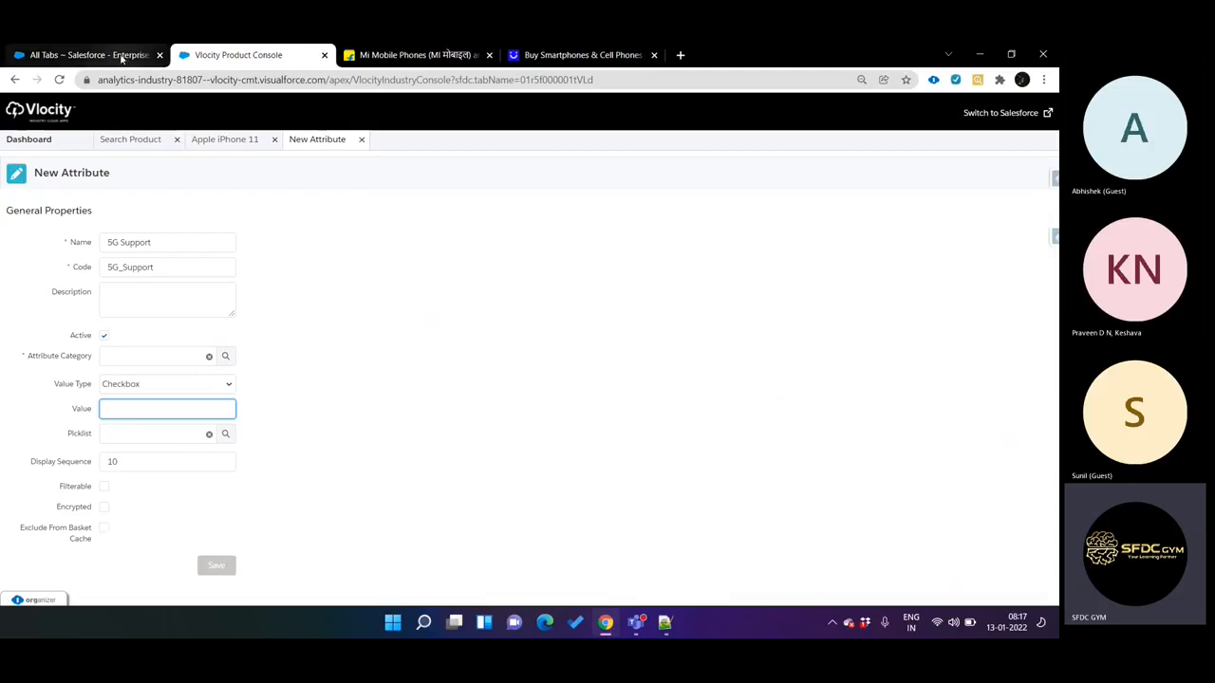
{"action": "left_click", "coordinate": [122, 59]}
{"action": "left_click", "coordinate": [242, 59]}
{"action": "left_click", "coordinate": [81, 437]}
{"action": "left_click", "coordinate": [48, 360]}
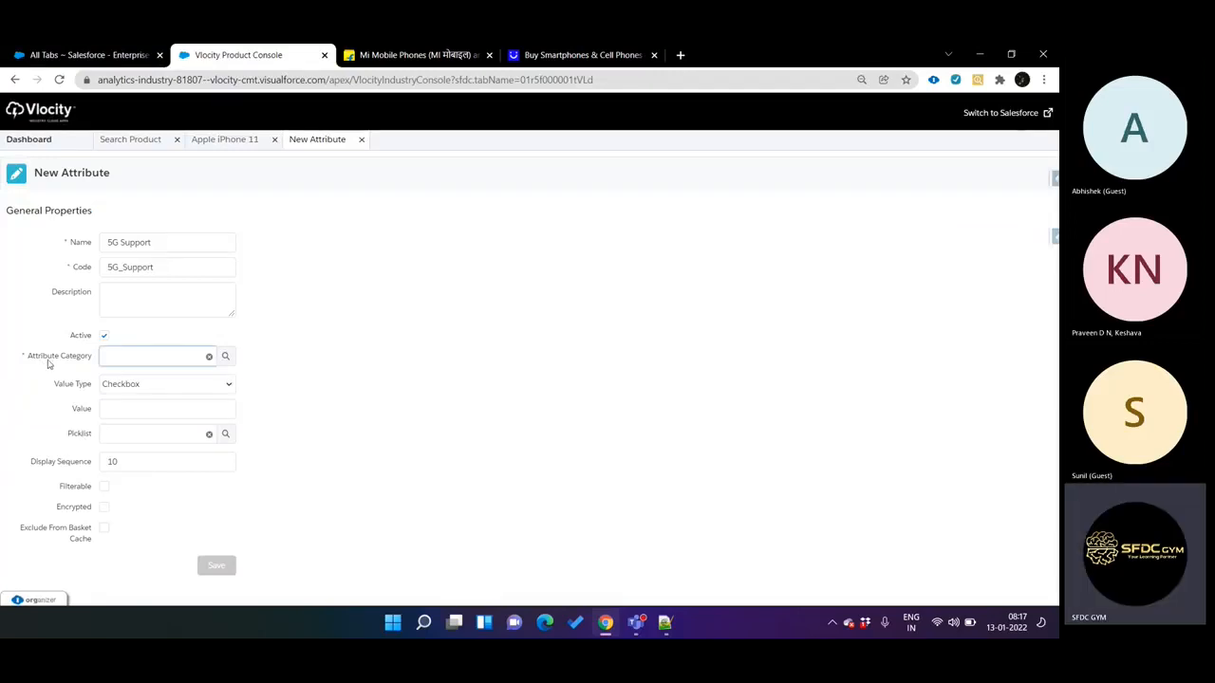
Find "Attribute Categ" in Salesforce's list of all tabs, starting from the copied Attribute Category label, and open Vlocity Attribute Categories
{"action": "triple_click", "coordinate": [49, 363]}
{"action": "key", "text": "ctrl+c"}
{"action": "left_click", "coordinate": [103, 61]}
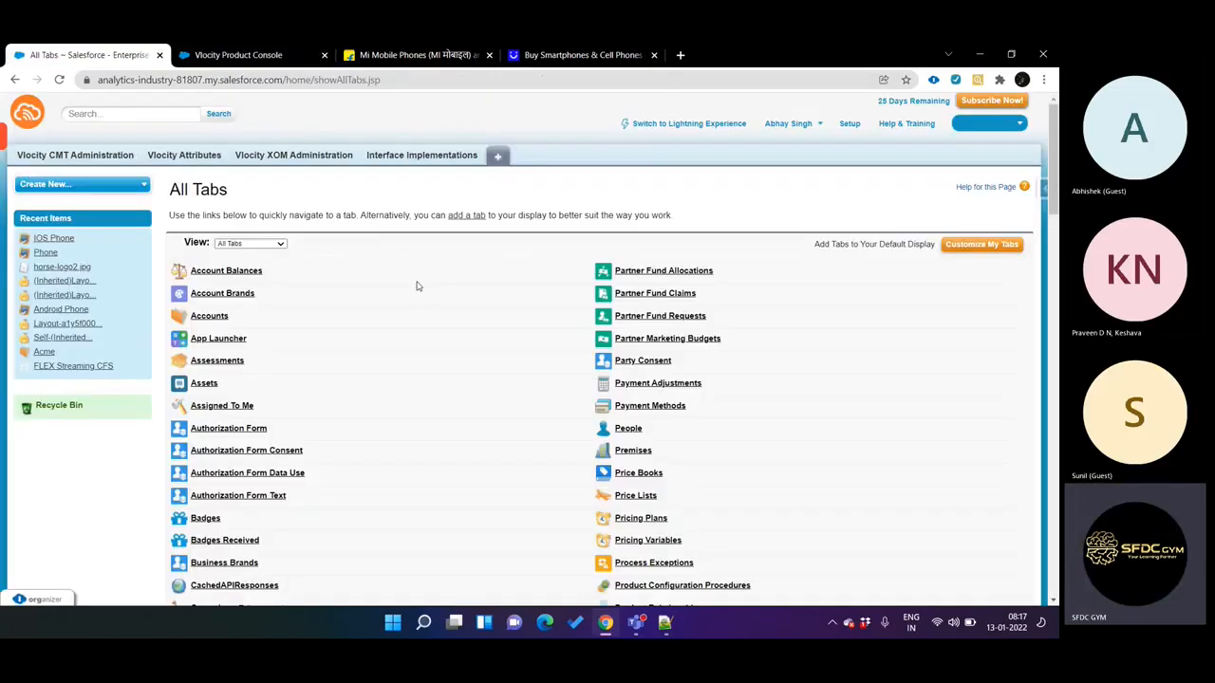
{"action": "key", "text": "ctrl+f"}
{"action": "key", "text": "ctrl+v"}
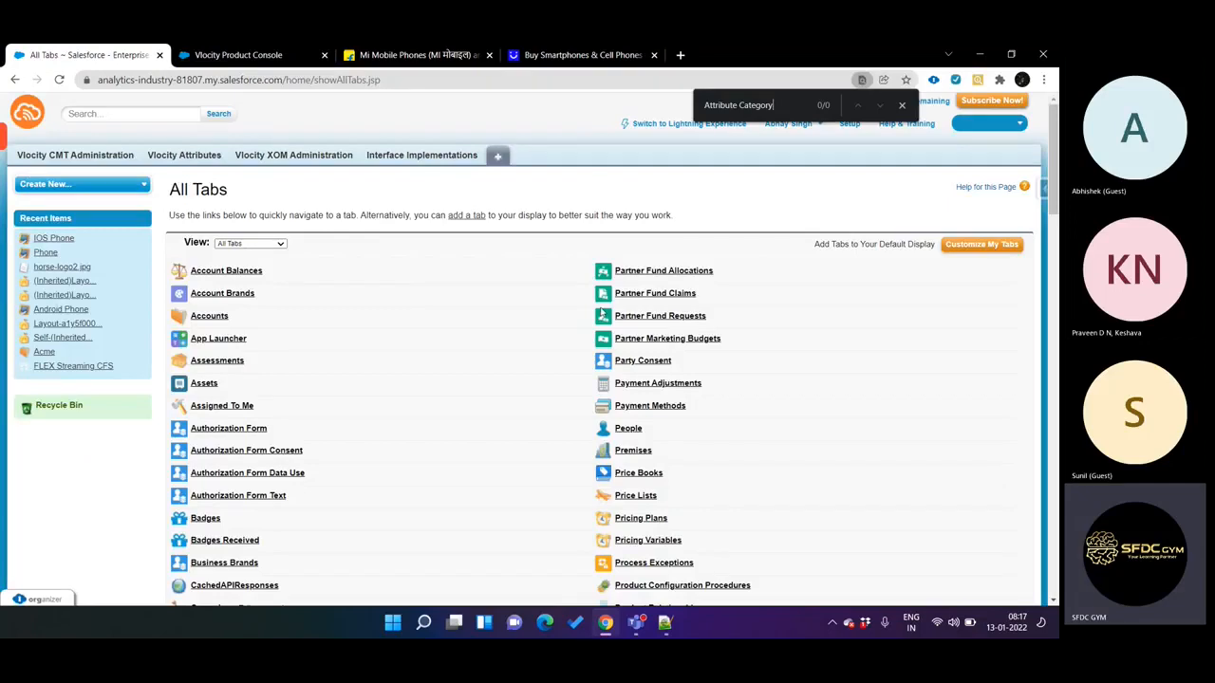
{"action": "key", "text": "BackSpace"}
{"action": "key", "text": "BackSpace"}
{"action": "key", "text": "BackSpace"}
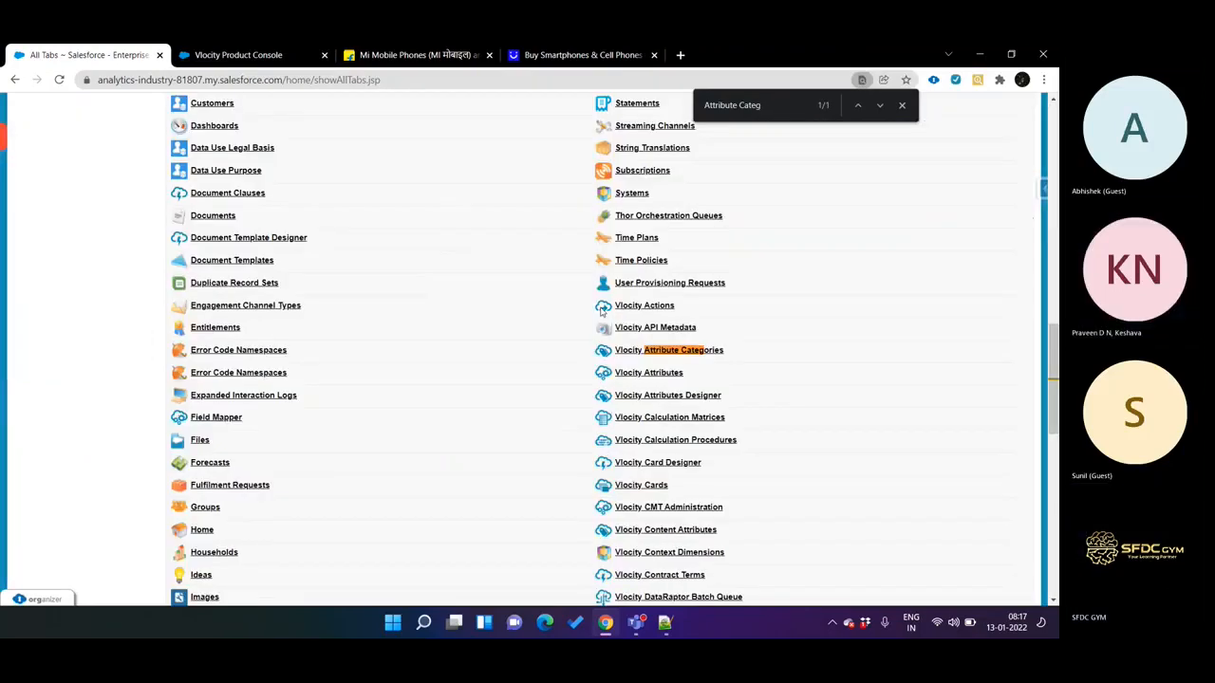
{"action": "left_click", "coordinate": [685, 353]}
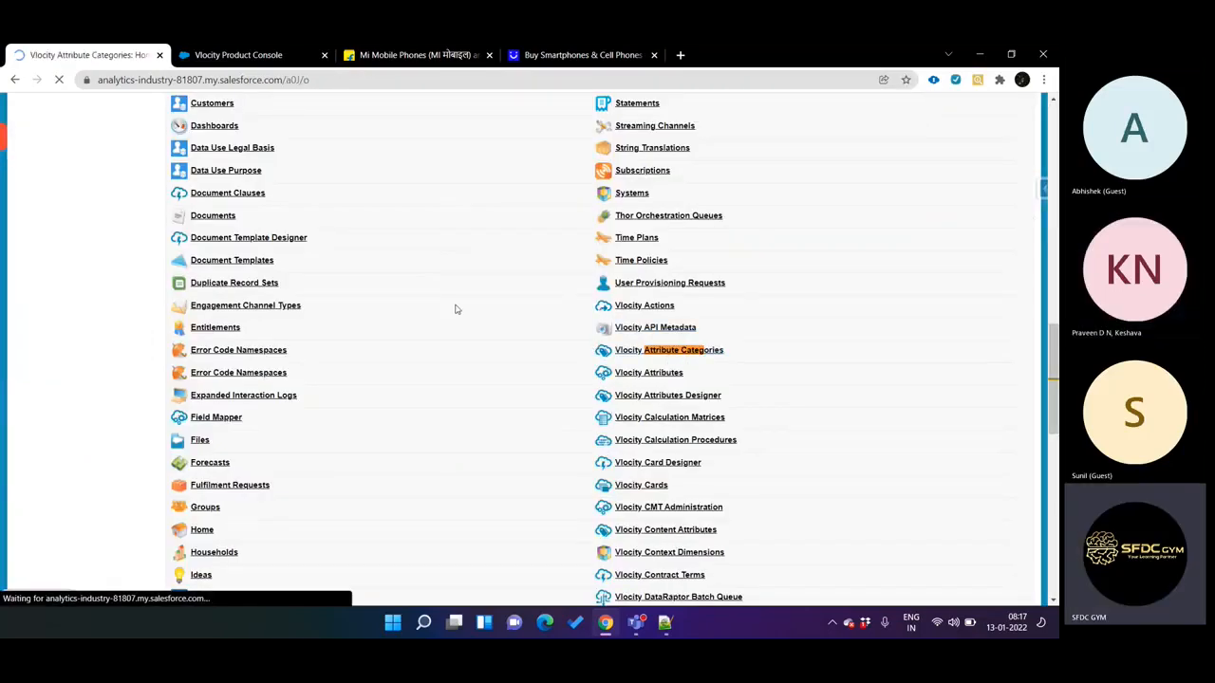
Start a new Vlocity attribute category and name it Mobile-5G
{"action": "left_click", "coordinate": [451, 266]}
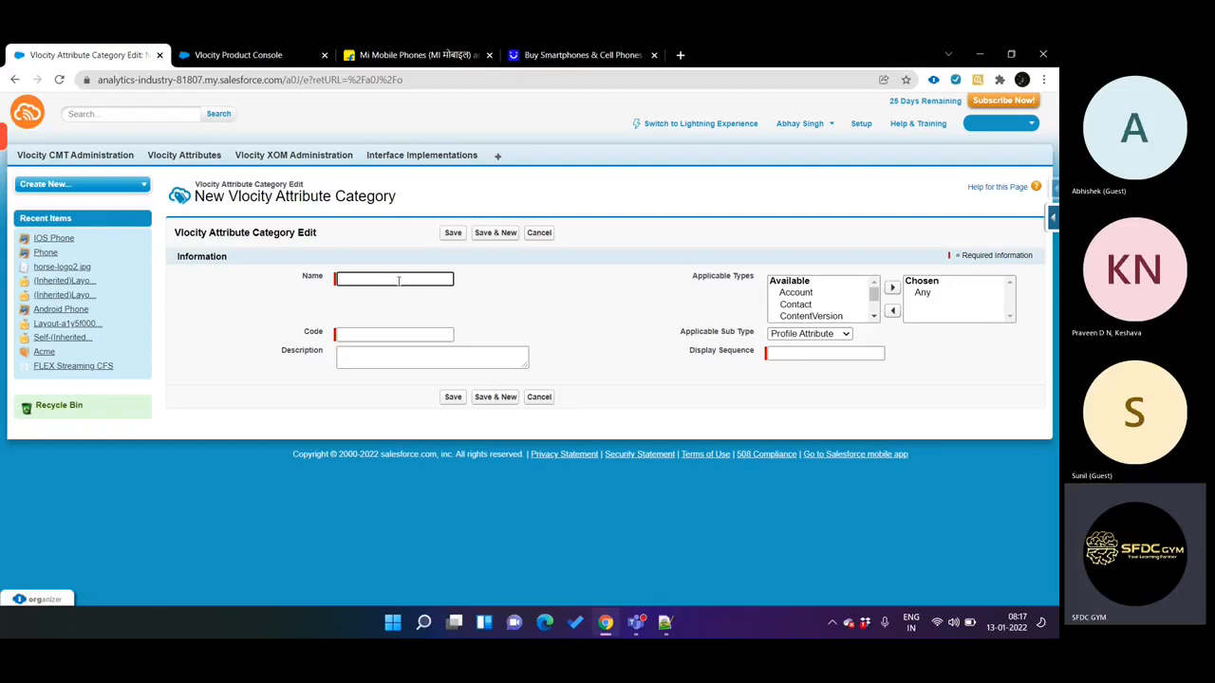
{"action": "type", "text": "Mobile-5G"}
Review the category's available Applicable Types, try adding Product2 to the chosen ones and take it out again
{"action": "left_click_drag", "start_coordinate": [690, 277], "coordinate": [742, 275]}
{"action": "left_click", "coordinate": [753, 280]}
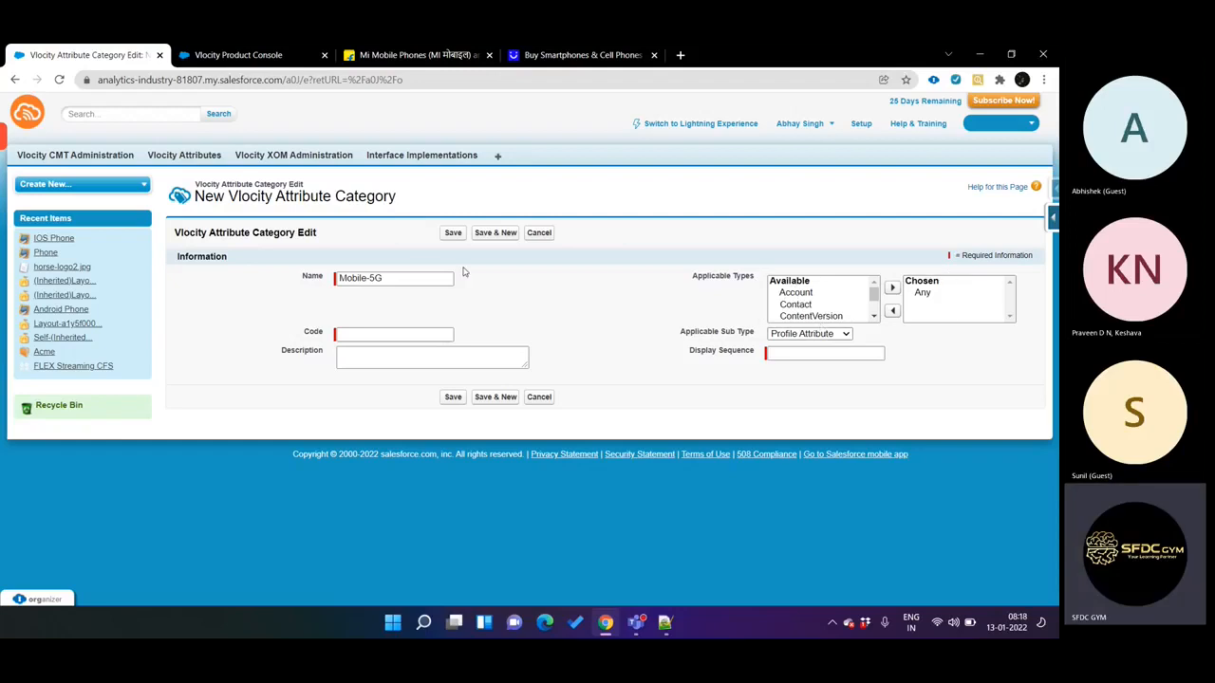
{"action": "left_click", "coordinate": [923, 293]}
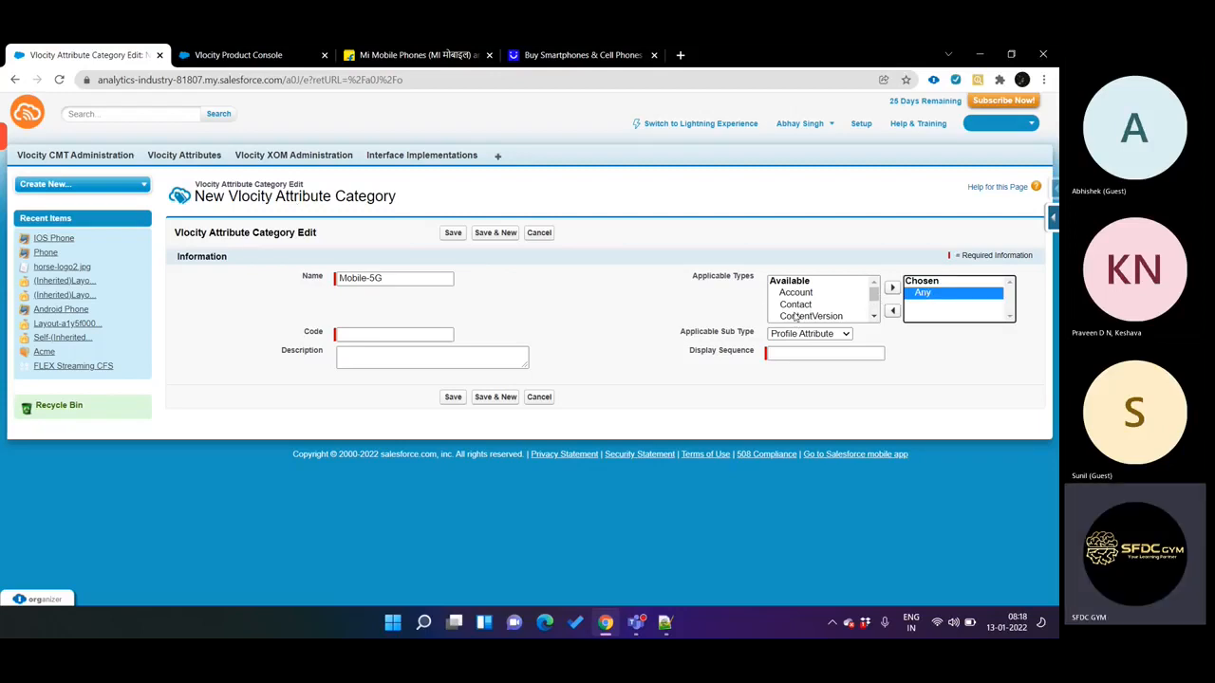
{"action": "scroll", "coordinate": [803, 301], "scroll_direction": "down", "scroll_amount": 1}
{"action": "scroll", "coordinate": [814, 313], "scroll_direction": "up", "scroll_amount": 1}
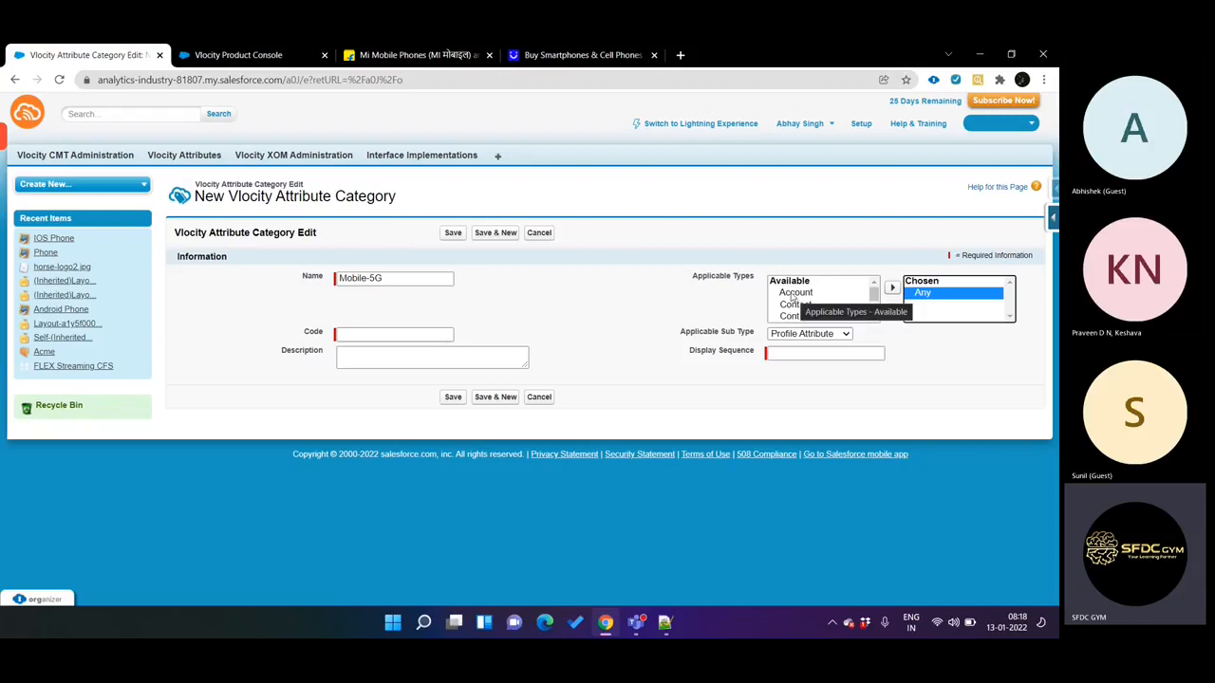
{"action": "scroll", "coordinate": [802, 306], "scroll_direction": "down", "scroll_amount": 1}
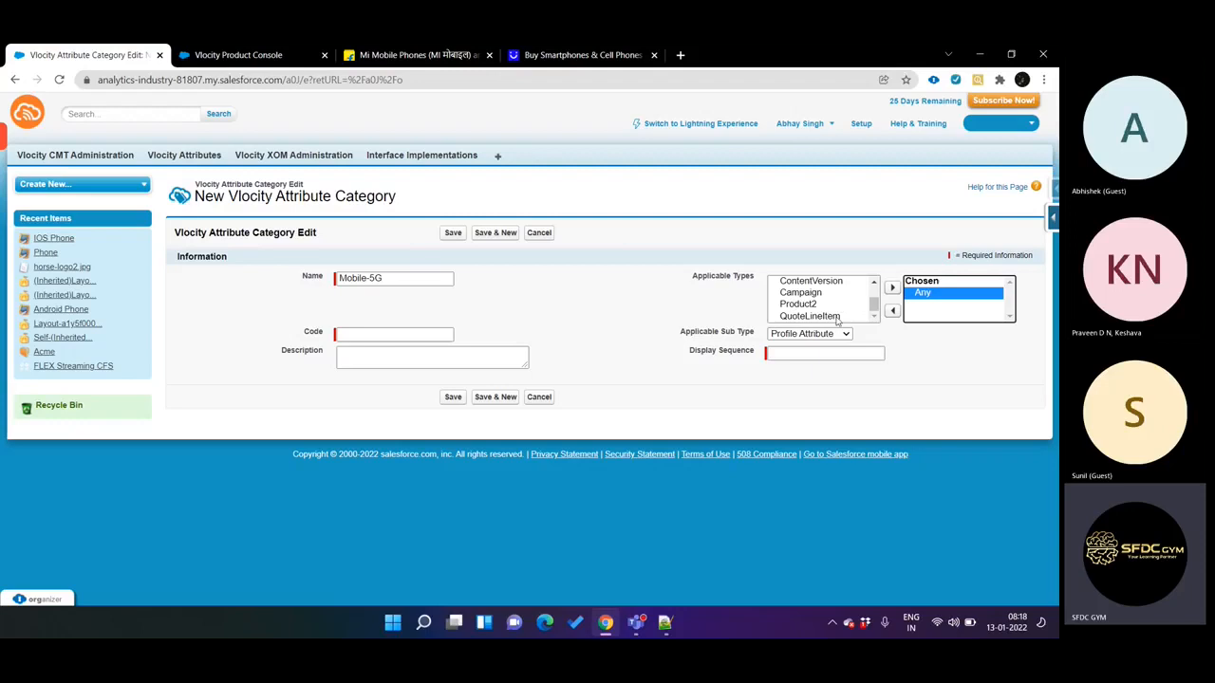
{"action": "left_click", "coordinate": [812, 305]}
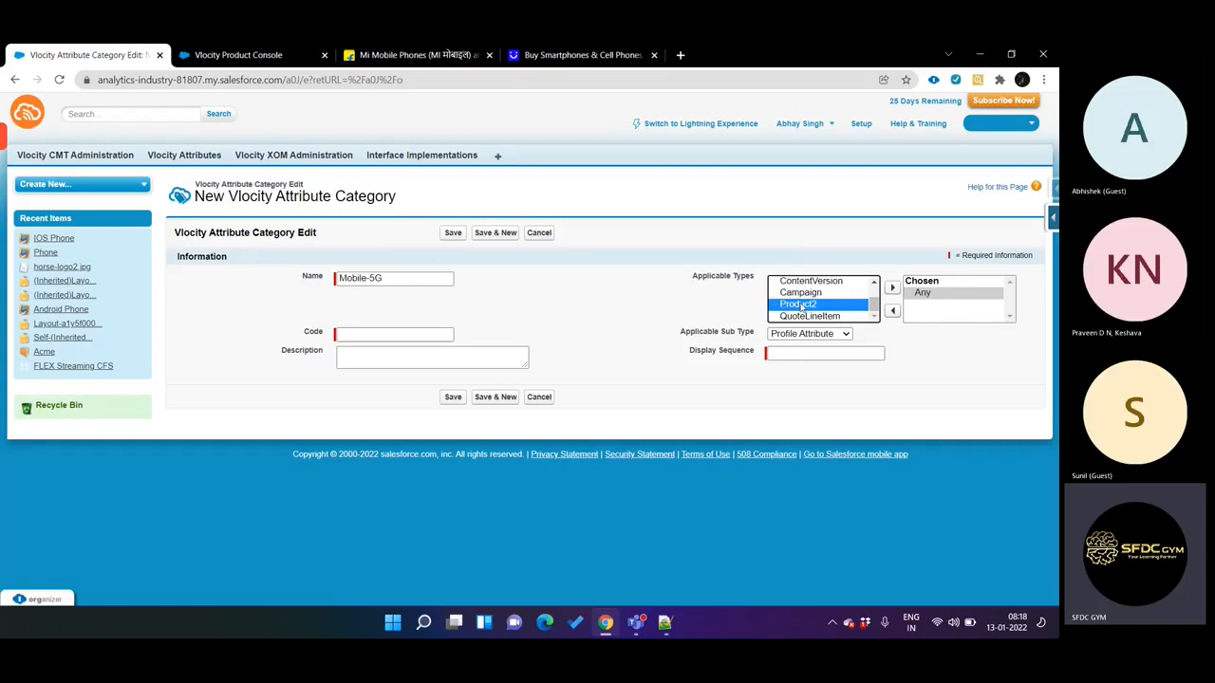
{"action": "left_click", "coordinate": [892, 290]}
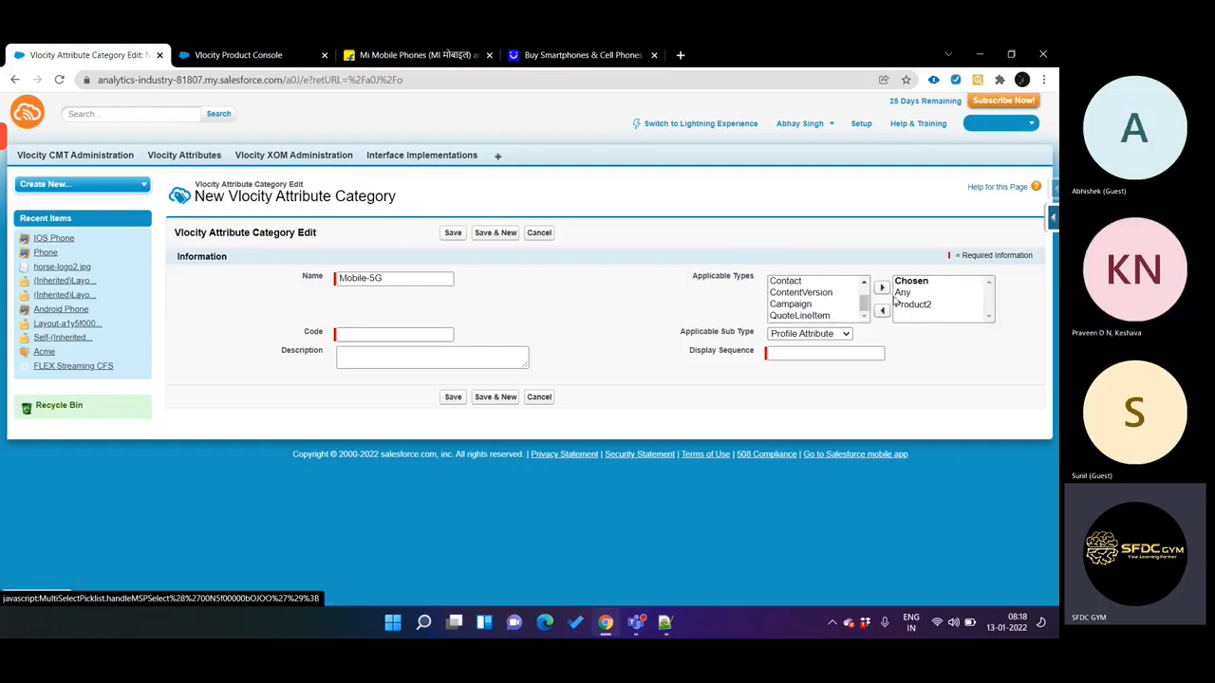
{"action": "left_click", "coordinate": [882, 310]}
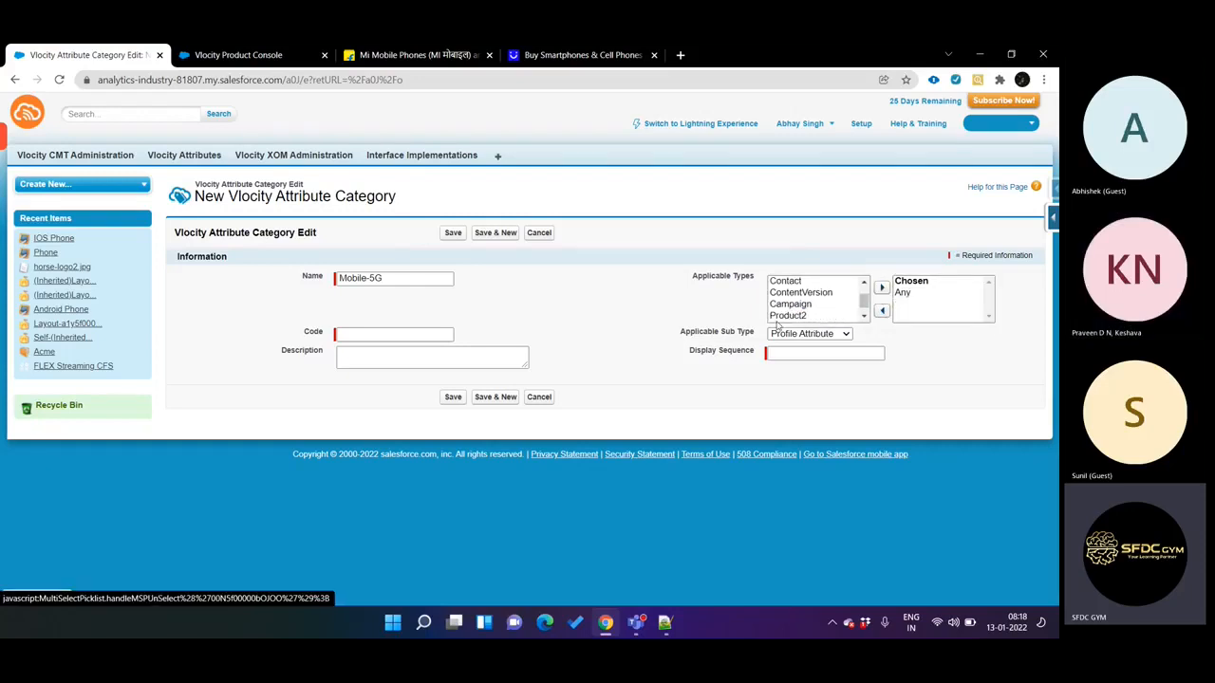
Copy the category's name into its Code so that it reads Mobile-5G
{"action": "left_click", "coordinate": [390, 341]}
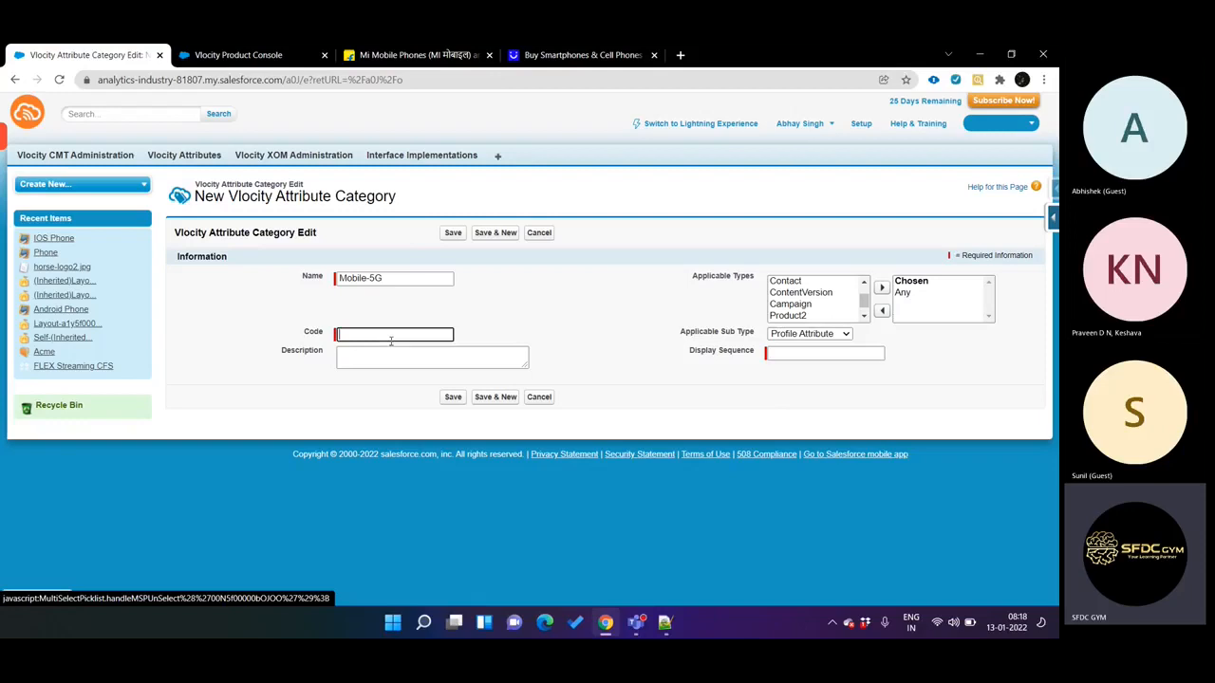
{"action": "left_click", "coordinate": [392, 280]}
{"action": "key", "text": "ctrl+a"}
{"action": "key", "text": "ctrl+c"}
{"action": "left_click", "coordinate": [394, 335]}
{"action": "key", "text": "ctrl+v"}
Set the category's Display Sequence to 10
{"action": "left_click", "coordinate": [409, 361]}
{"action": "left_click", "coordinate": [796, 354]}
{"action": "type", "text": "10"}
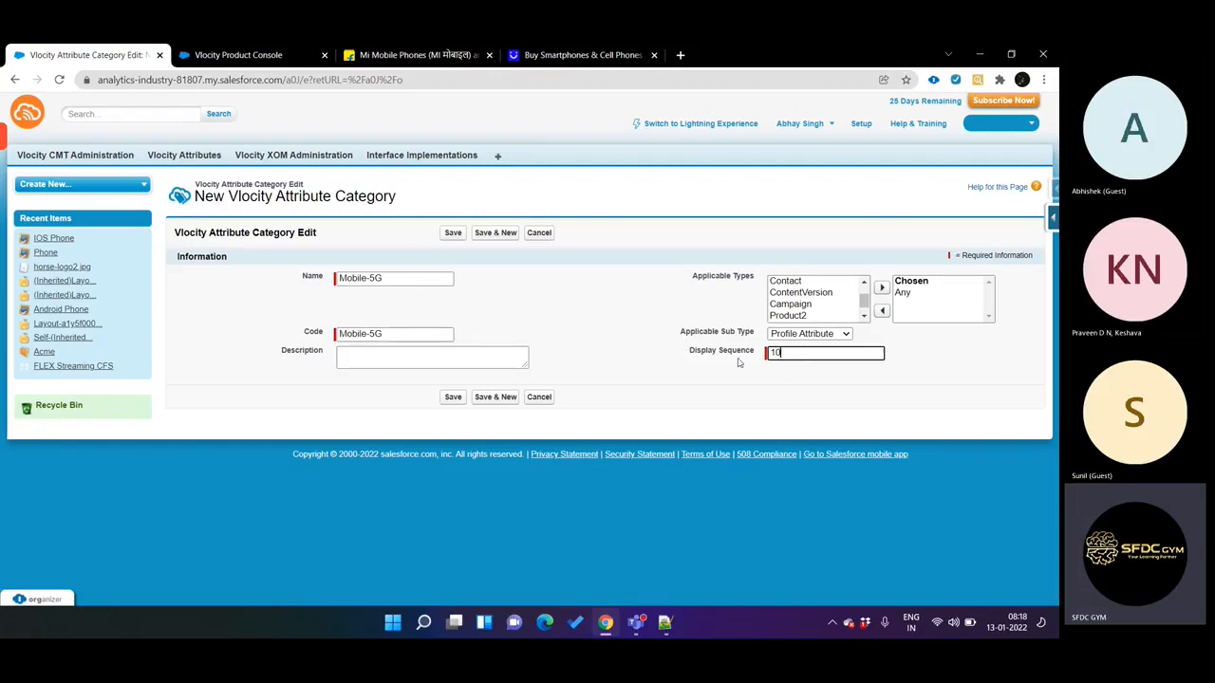
{"action": "left_click_drag", "start_coordinate": [687, 349], "coordinate": [760, 349]}
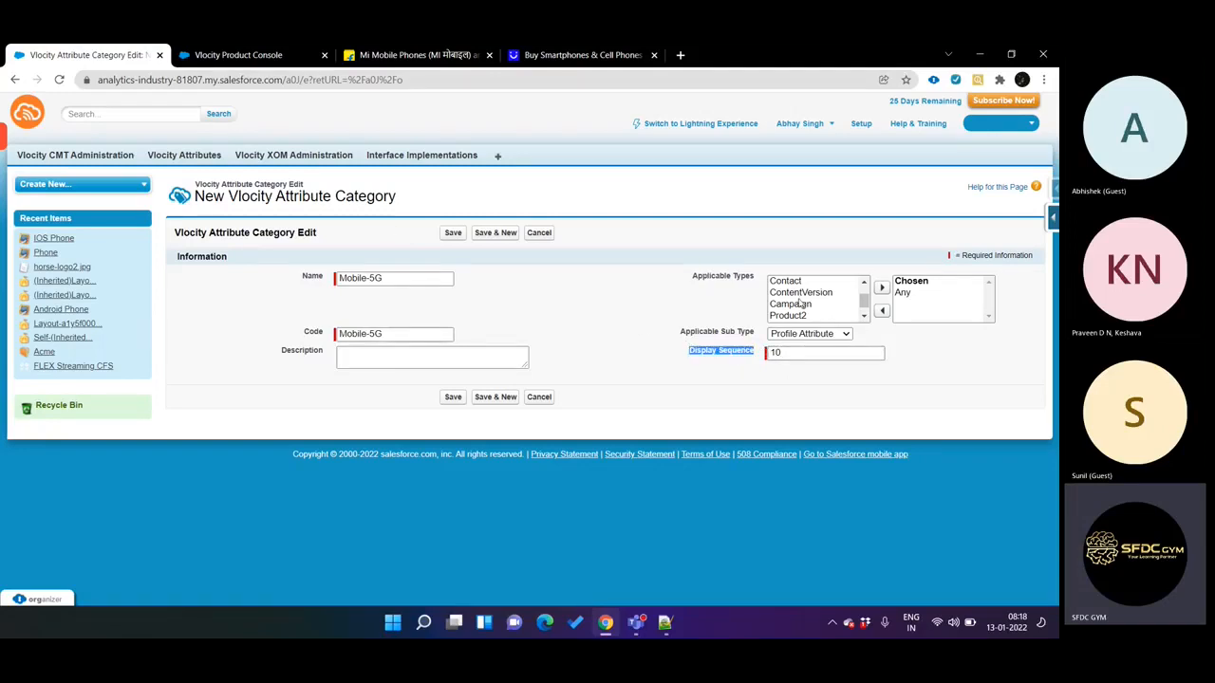
{"action": "double_click", "coordinate": [776, 352]}
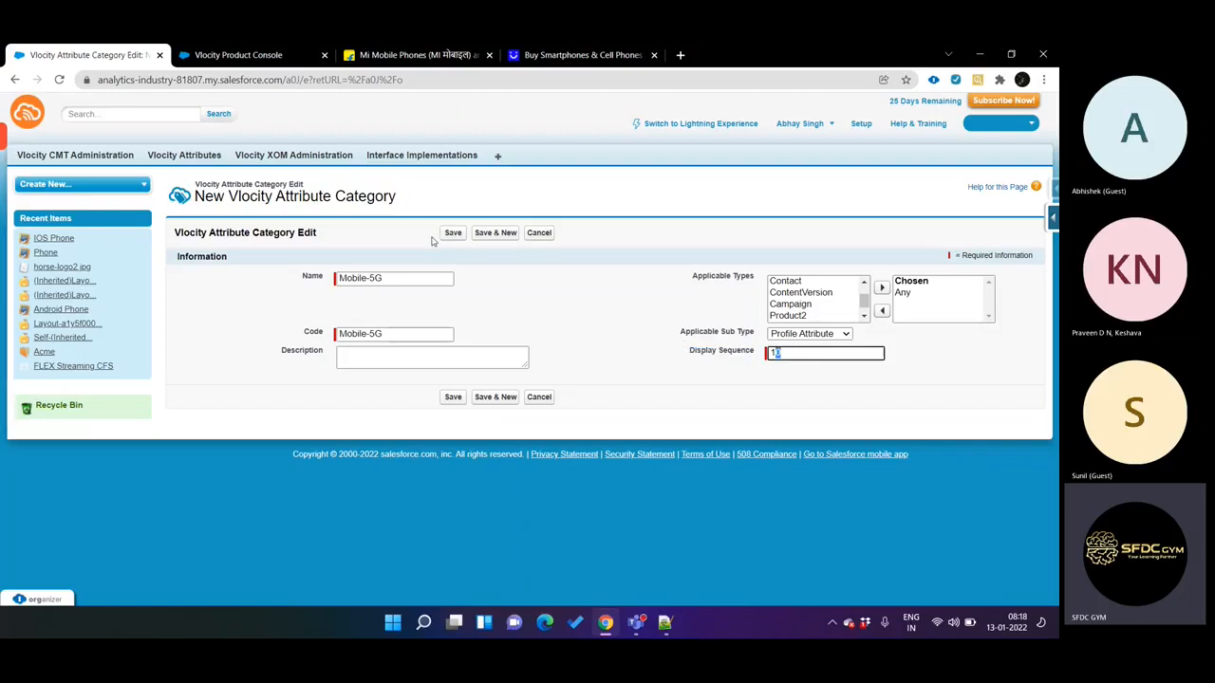
Review the Applicable Sub Type options of the category, leaving Profile Attribute selected
{"action": "left_click", "coordinate": [804, 335]}
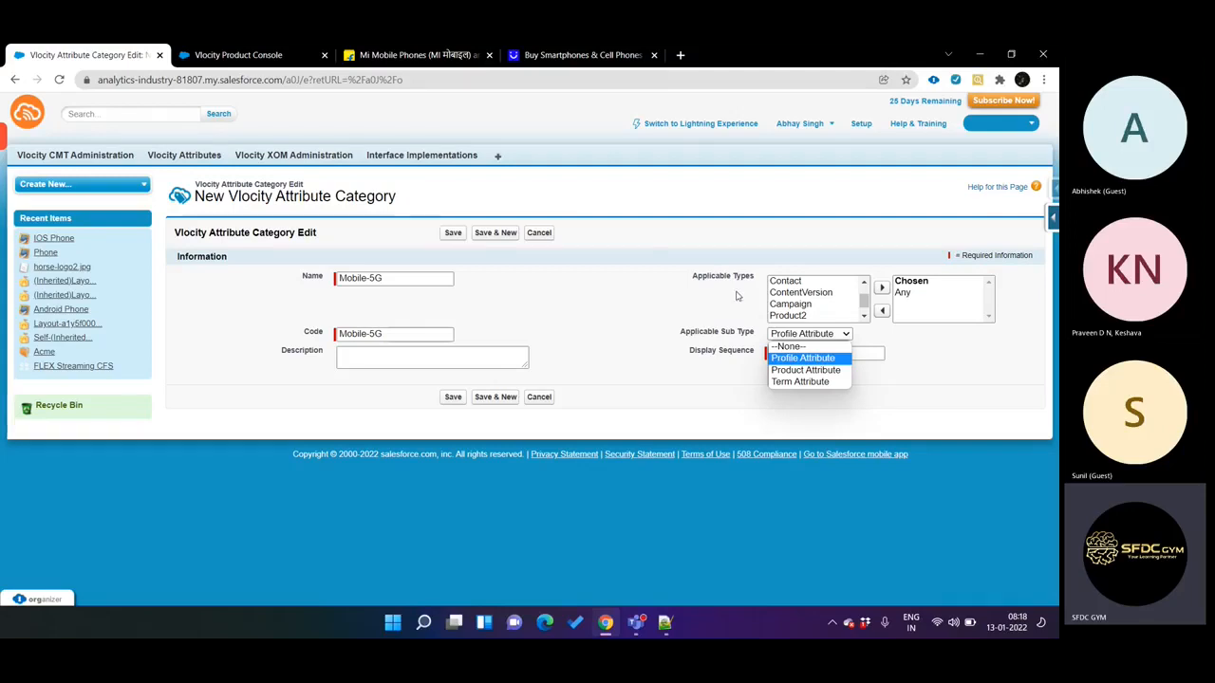
{"action": "left_click", "coordinate": [807, 360]}
{"action": "left_click", "coordinate": [790, 338]}
{"action": "left_click", "coordinate": [790, 339]}
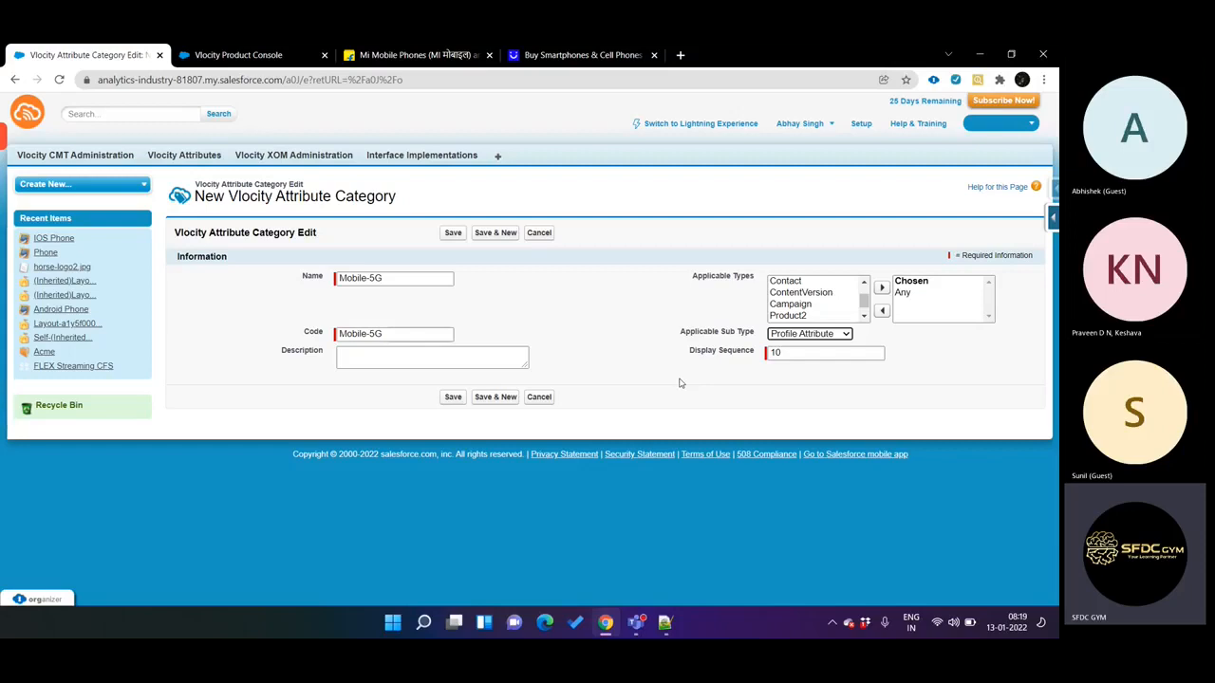
Examine the filter groups of the Mi phone listing on Flipkart and the product page of the Xiaomi 11i Hypercharge 5G
{"action": "left_click", "coordinate": [413, 54]}
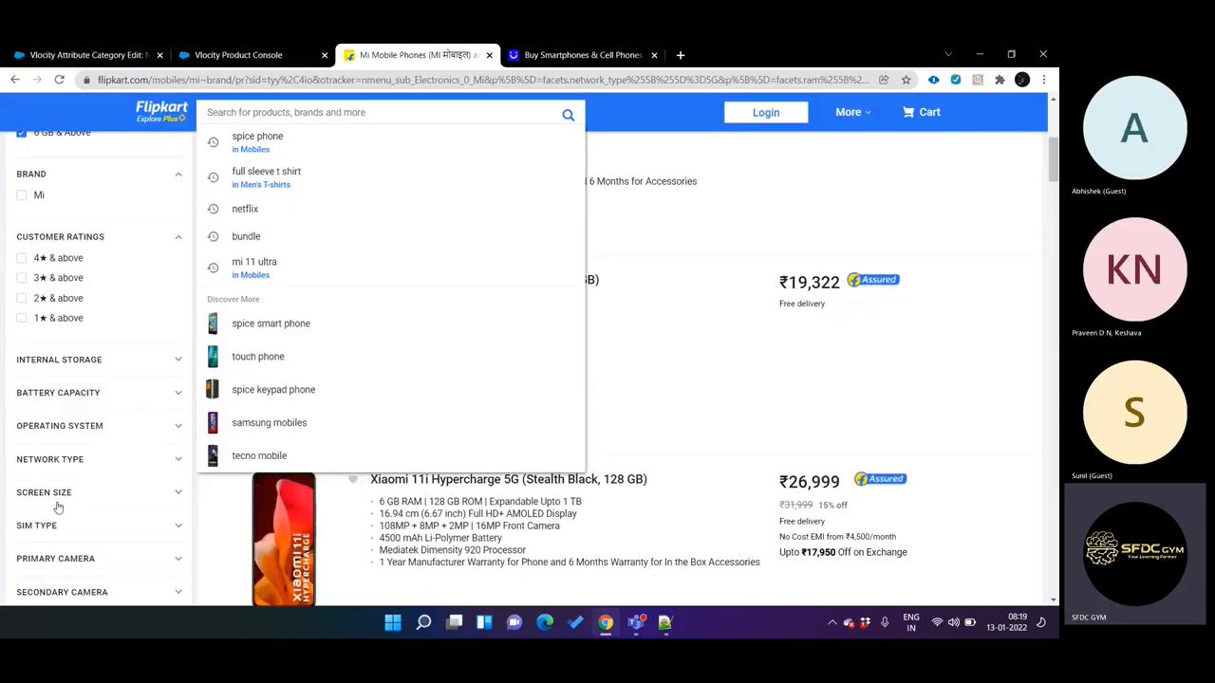
{"action": "scroll", "coordinate": [43, 418], "scroll_direction": "down", "scroll_amount": 1}
{"action": "scroll", "coordinate": [90, 399], "scroll_direction": "down", "scroll_amount": 3}
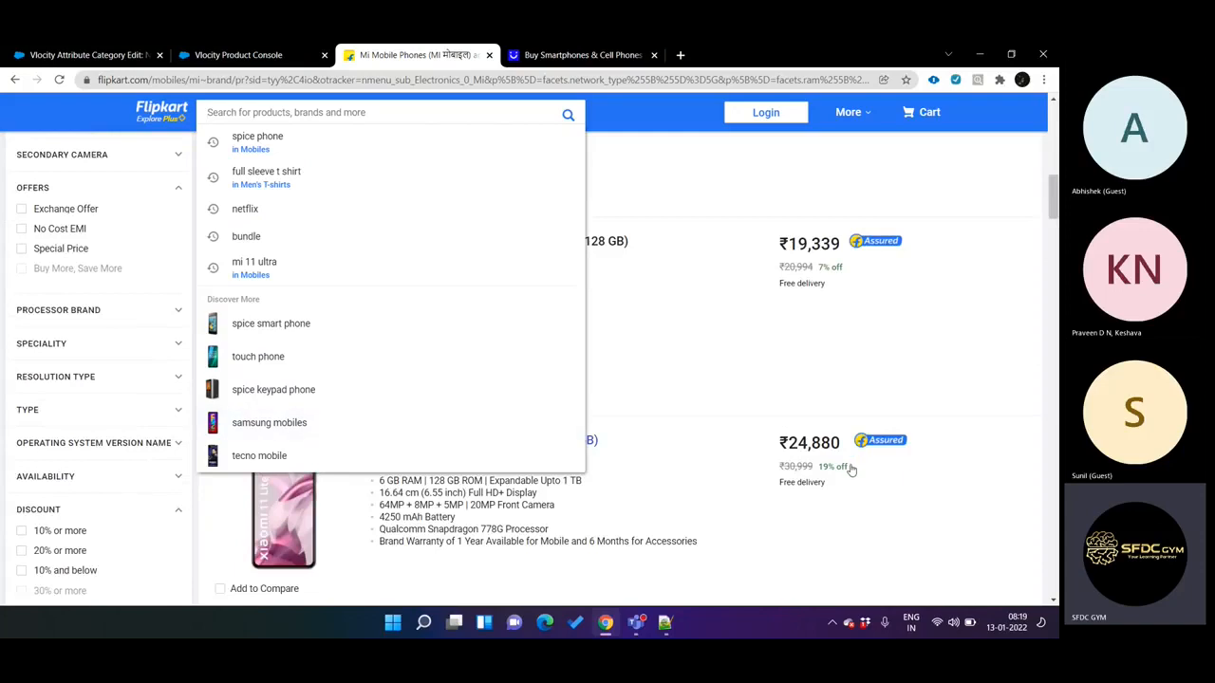
{"action": "left_click", "coordinate": [952, 174]}
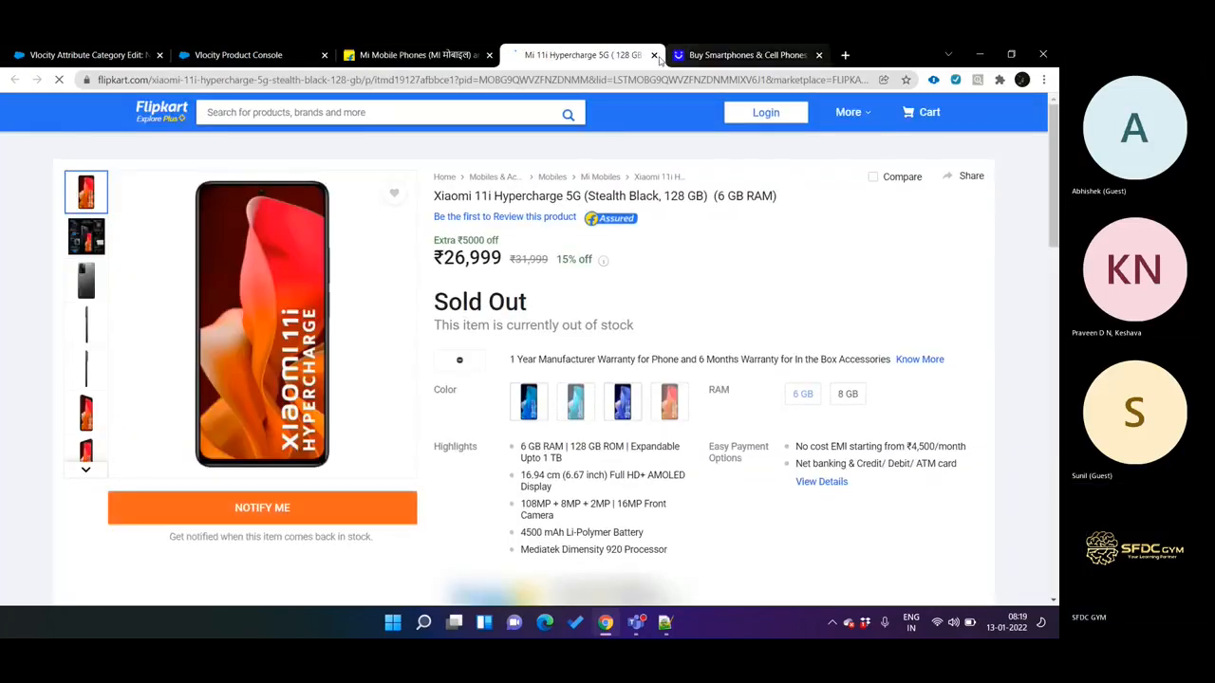
{"action": "key", "text": "ctrl+w"}
{"action": "scroll", "coordinate": [636, 330], "scroll_direction": "down", "scroll_amount": 3}
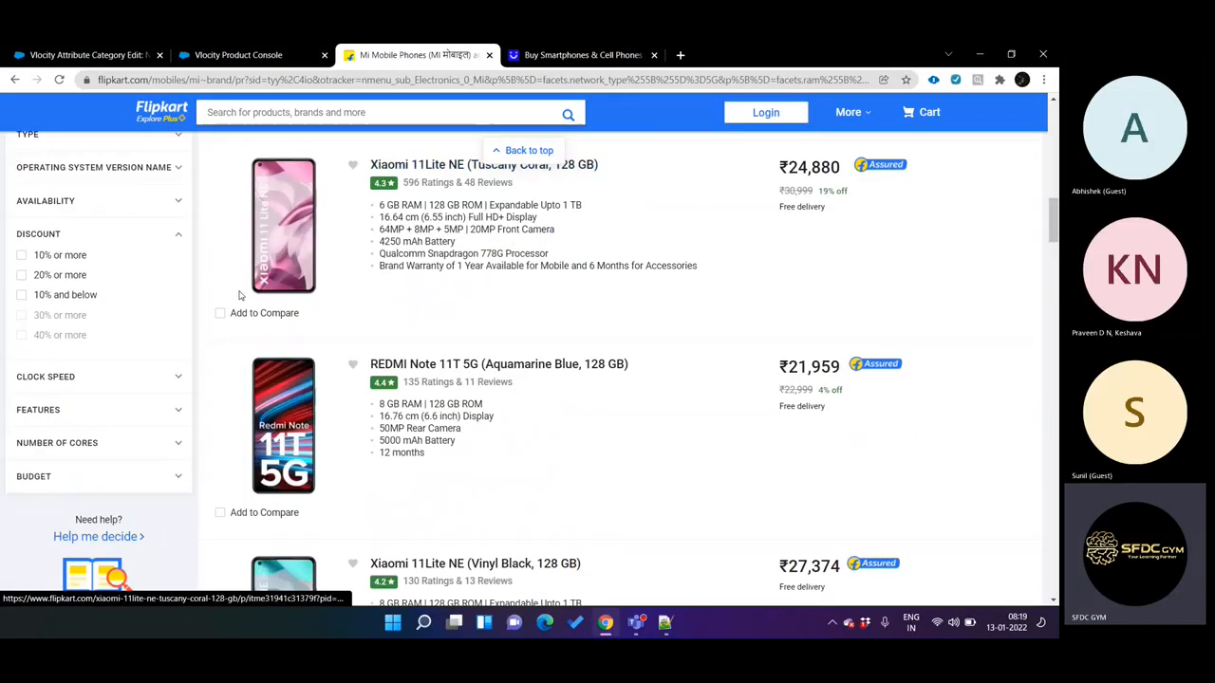
Return to the new attribute category in Salesforce and set its Applicable Sub Type to Product Attribute
{"action": "left_click", "coordinate": [237, 54]}
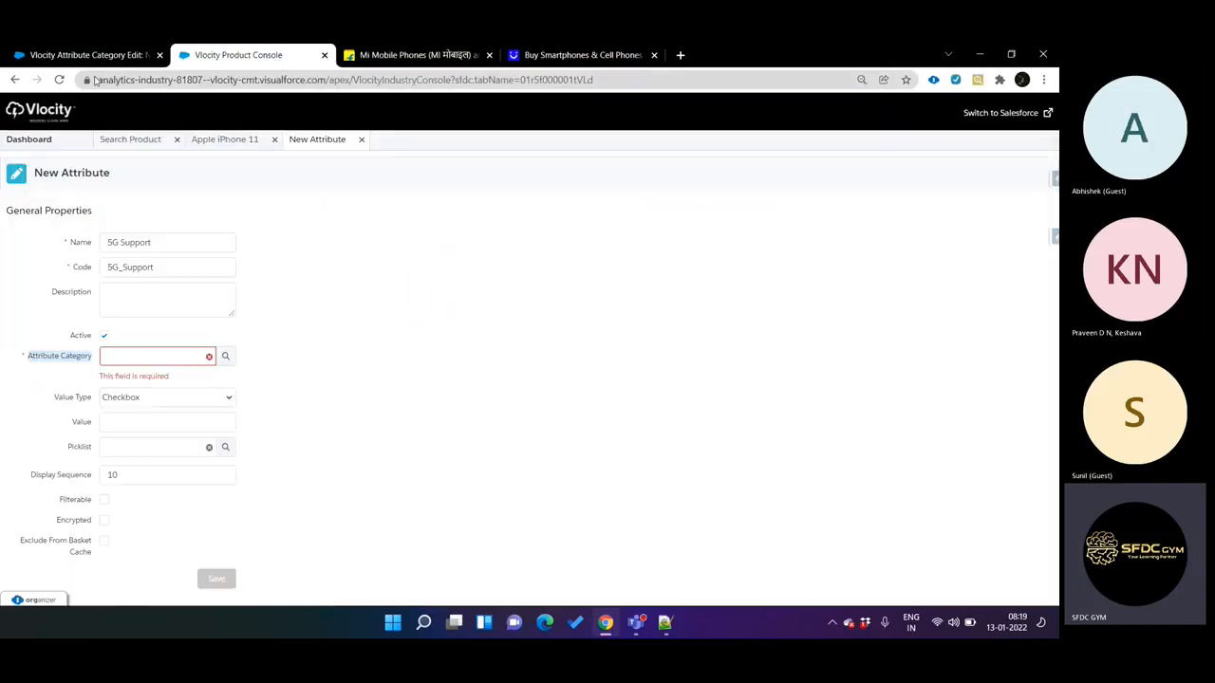
{"action": "left_click", "coordinate": [85, 54]}
{"action": "left_click", "coordinate": [828, 334]}
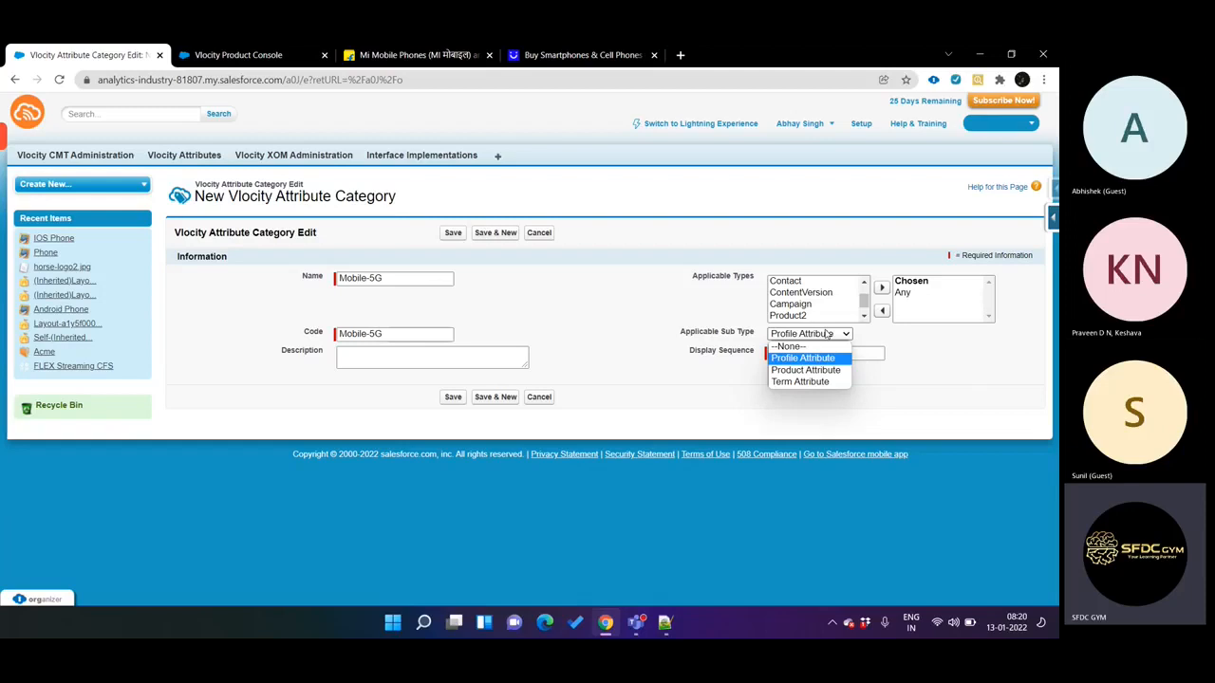
{"action": "left_click", "coordinate": [800, 374]}
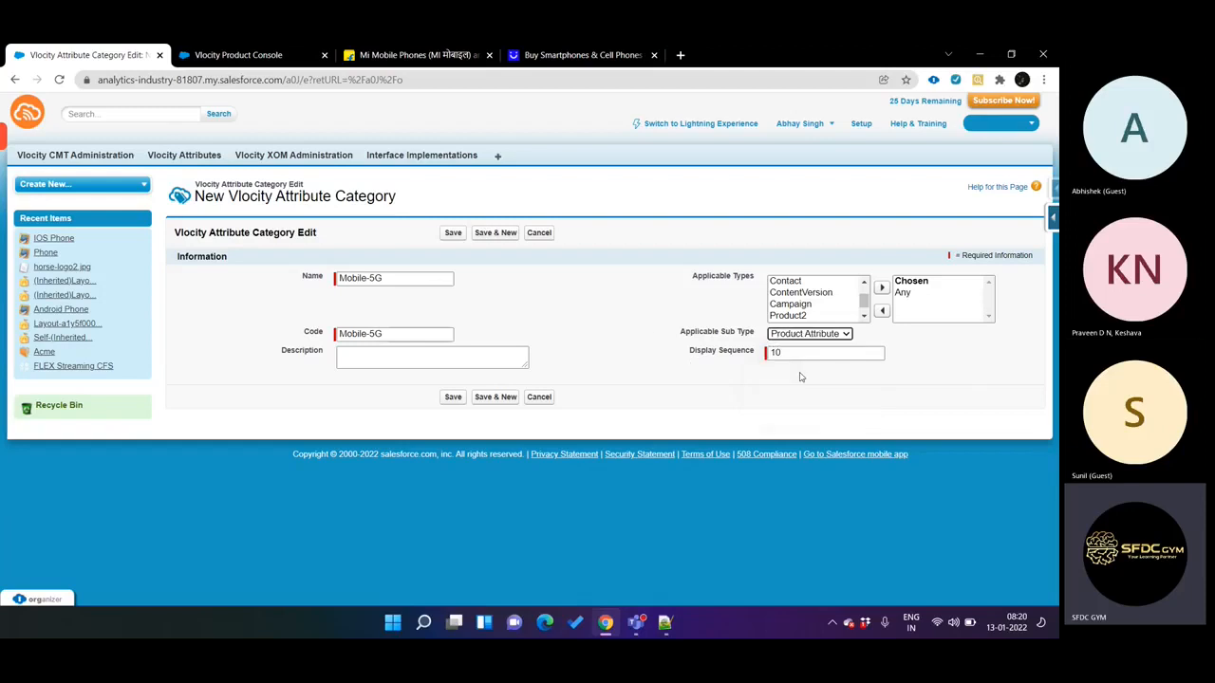
Replace Any with Campaign in the category's chosen Applicable Types
{"action": "left_click", "coordinate": [790, 304]}
{"action": "left_click", "coordinate": [880, 287]}
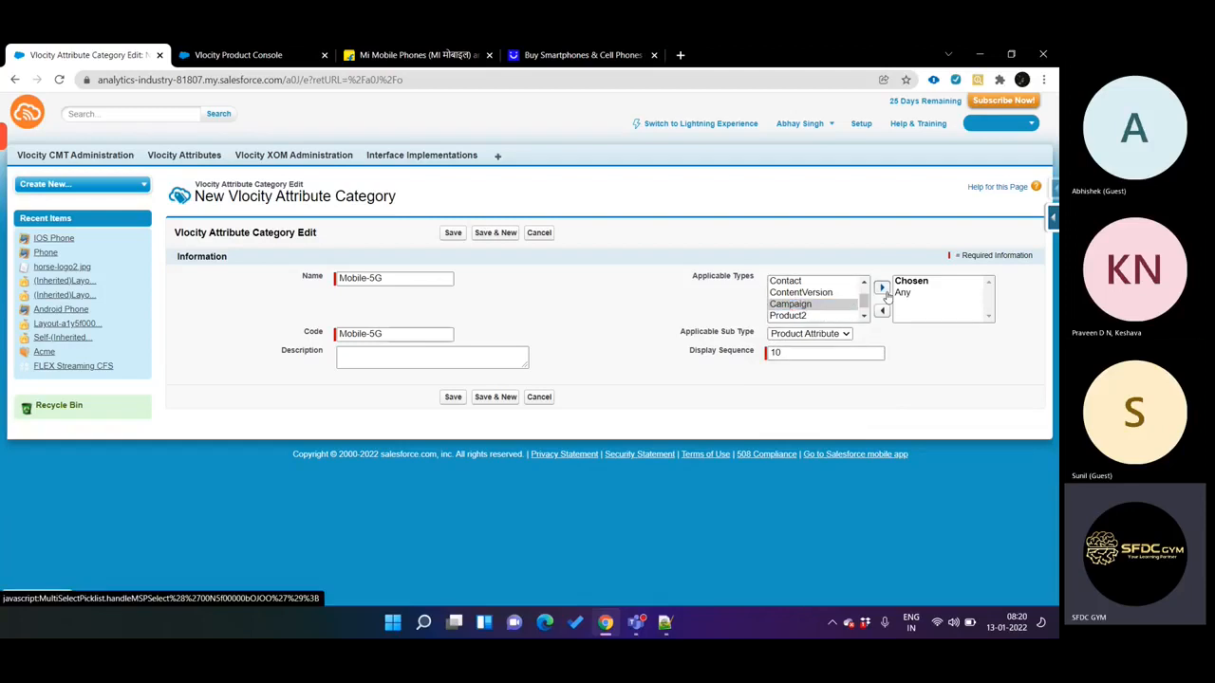
{"action": "left_click", "coordinate": [902, 293]}
{"action": "left_click", "coordinate": [881, 310]}
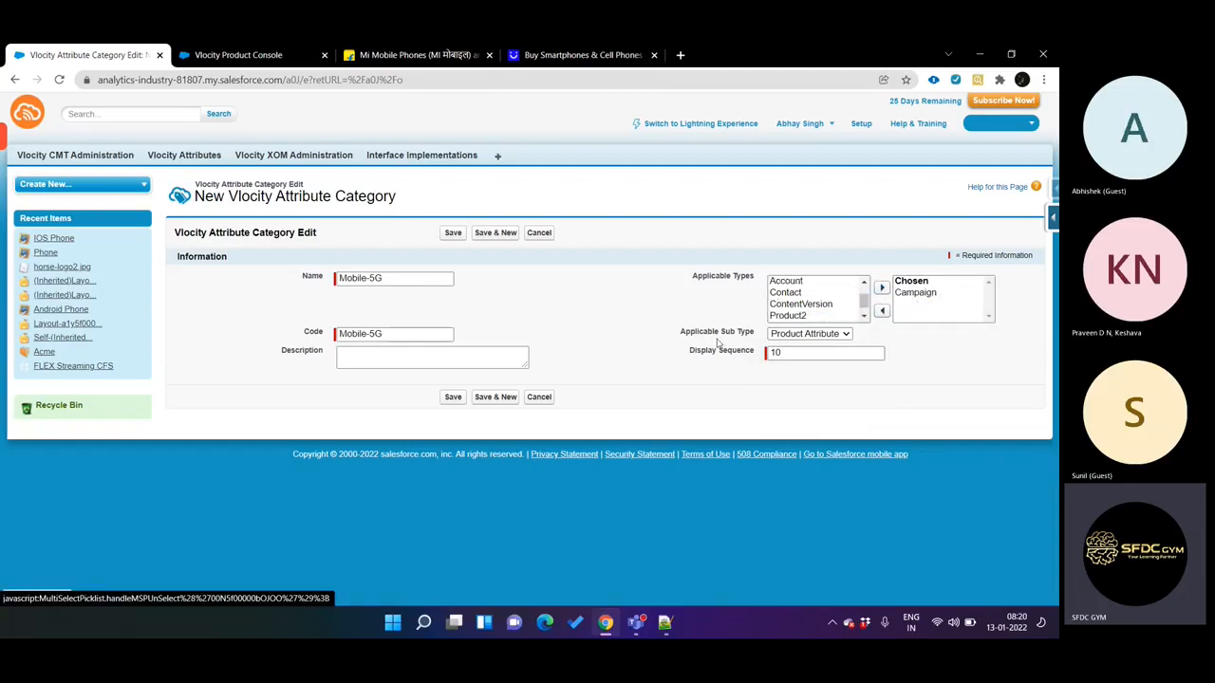
Review the category's Applicable Sub Type options and glance at the unfinished 5G Support attribute form in the Vlocity Product Console
{"action": "left_click", "coordinate": [787, 336]}
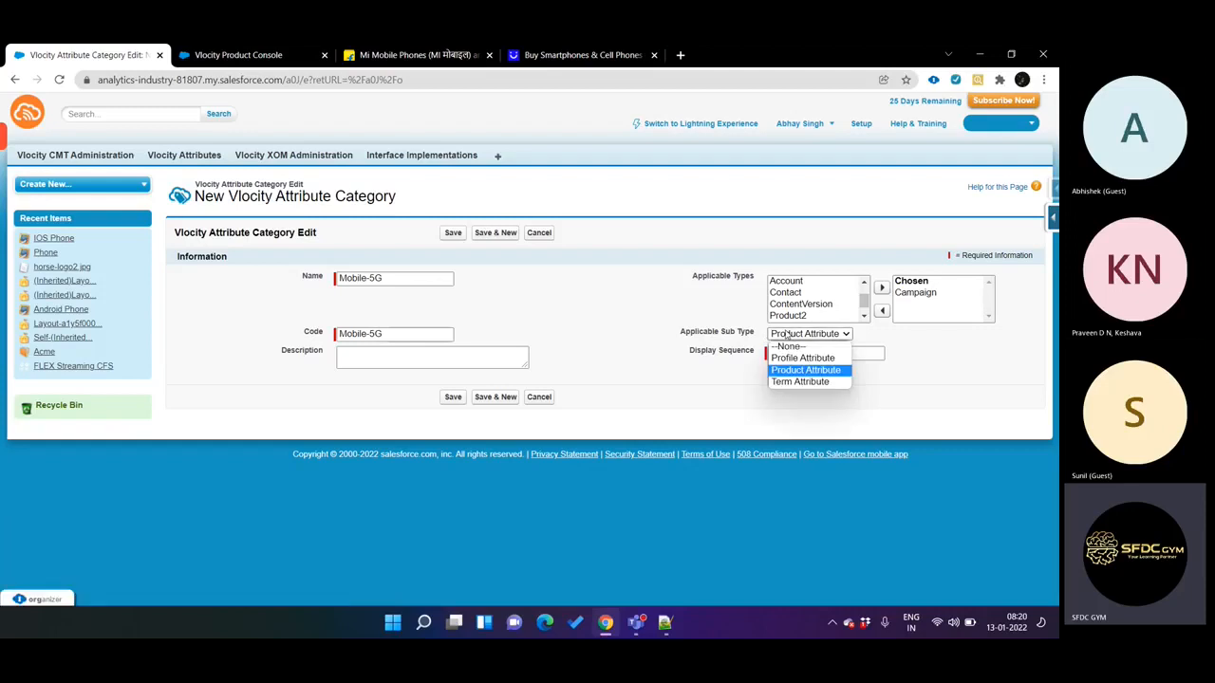
{"action": "left_click", "coordinate": [787, 335]}
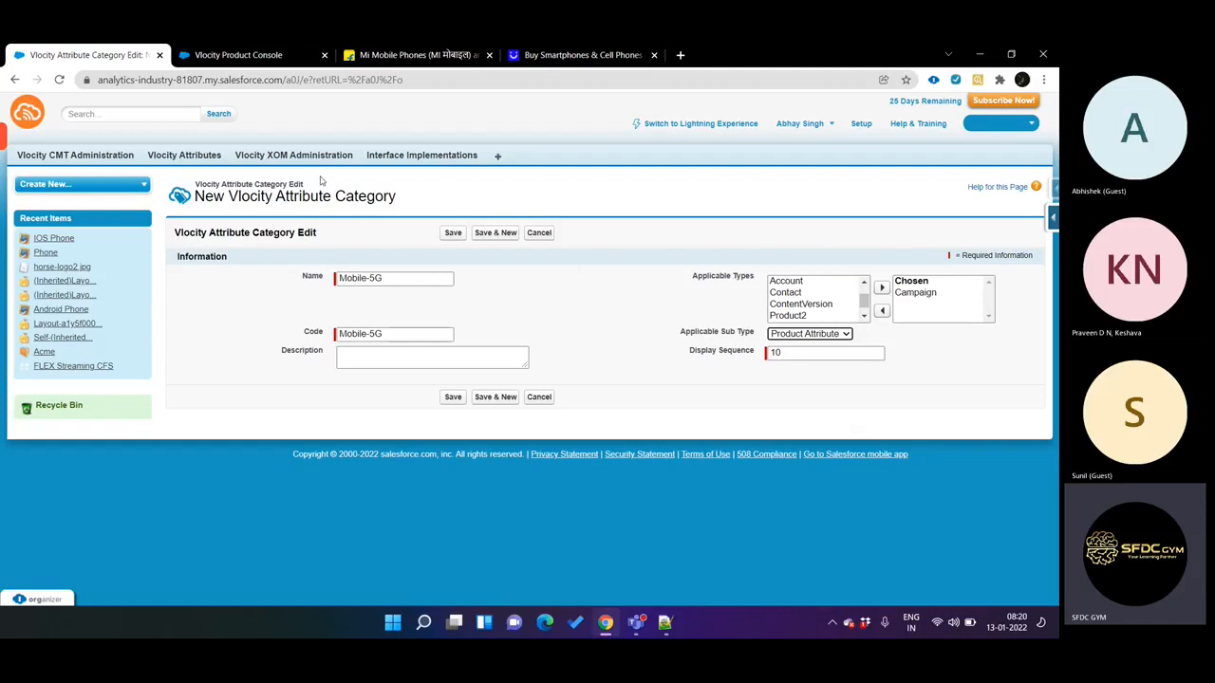
{"action": "left_click", "coordinate": [817, 335]}
{"action": "left_click", "coordinate": [817, 335]}
{"action": "left_click", "coordinate": [237, 54]}
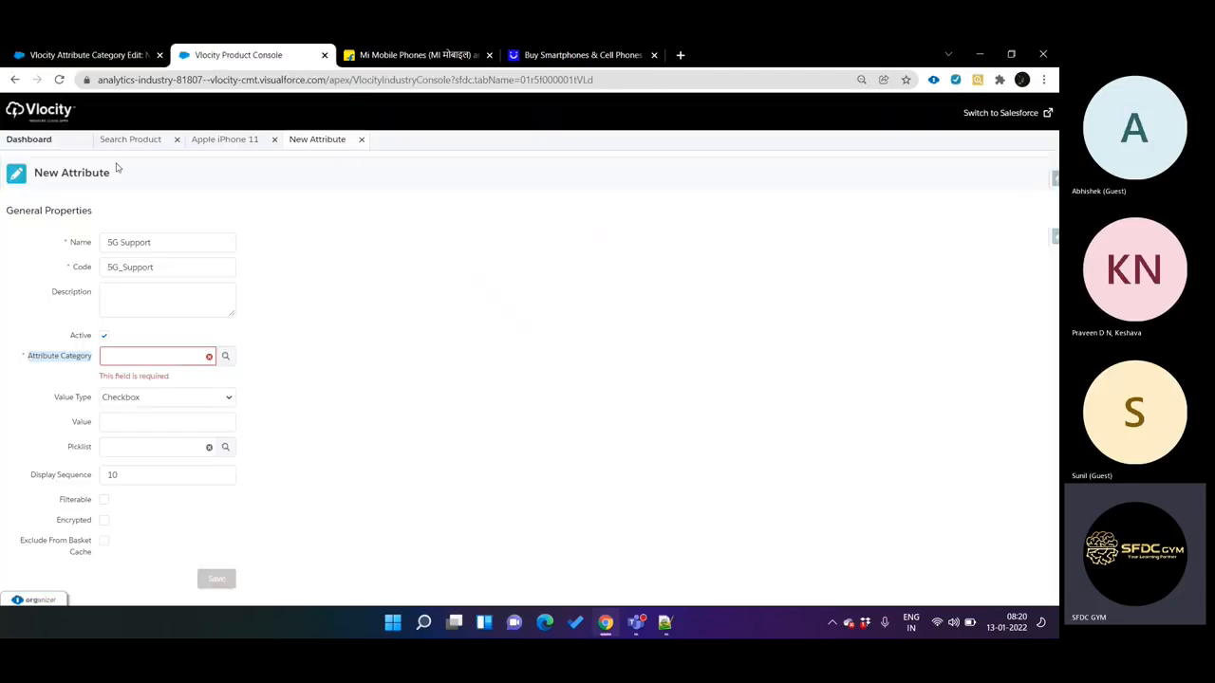
{"action": "left_click", "coordinate": [121, 57]}
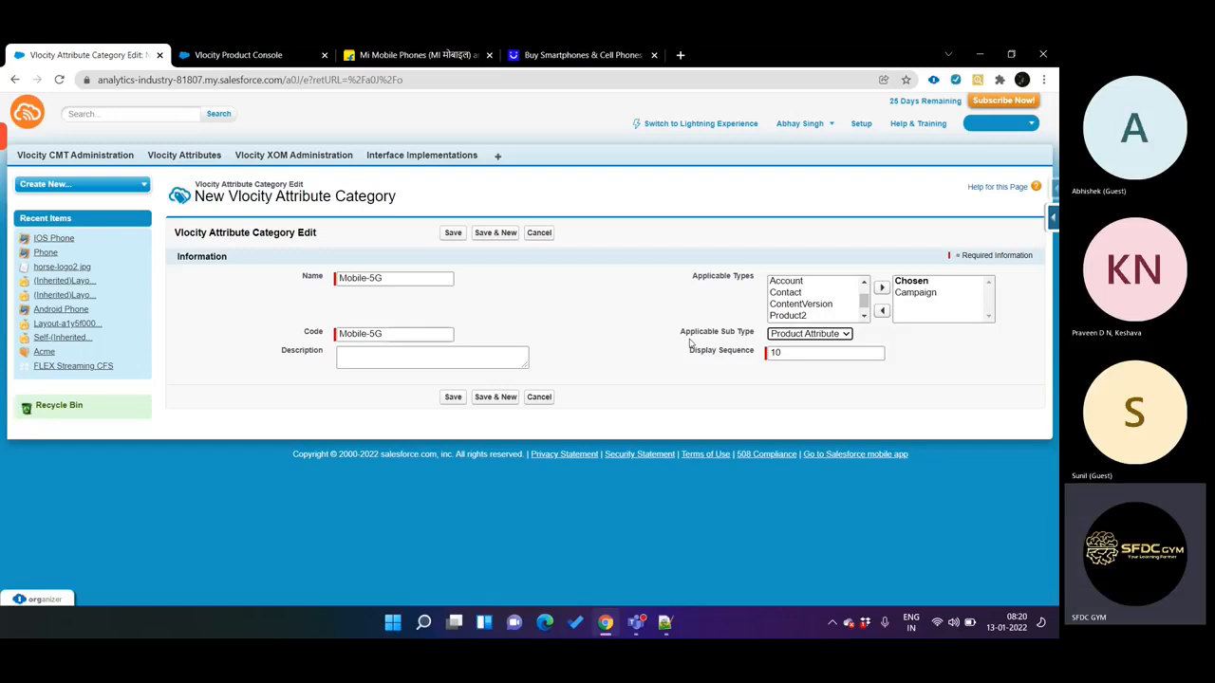
Try the Profile Attribute and Term Attribute options for the category's Applicable Sub Type, restoring Product Attribute at the end
{"action": "left_click", "coordinate": [774, 336]}
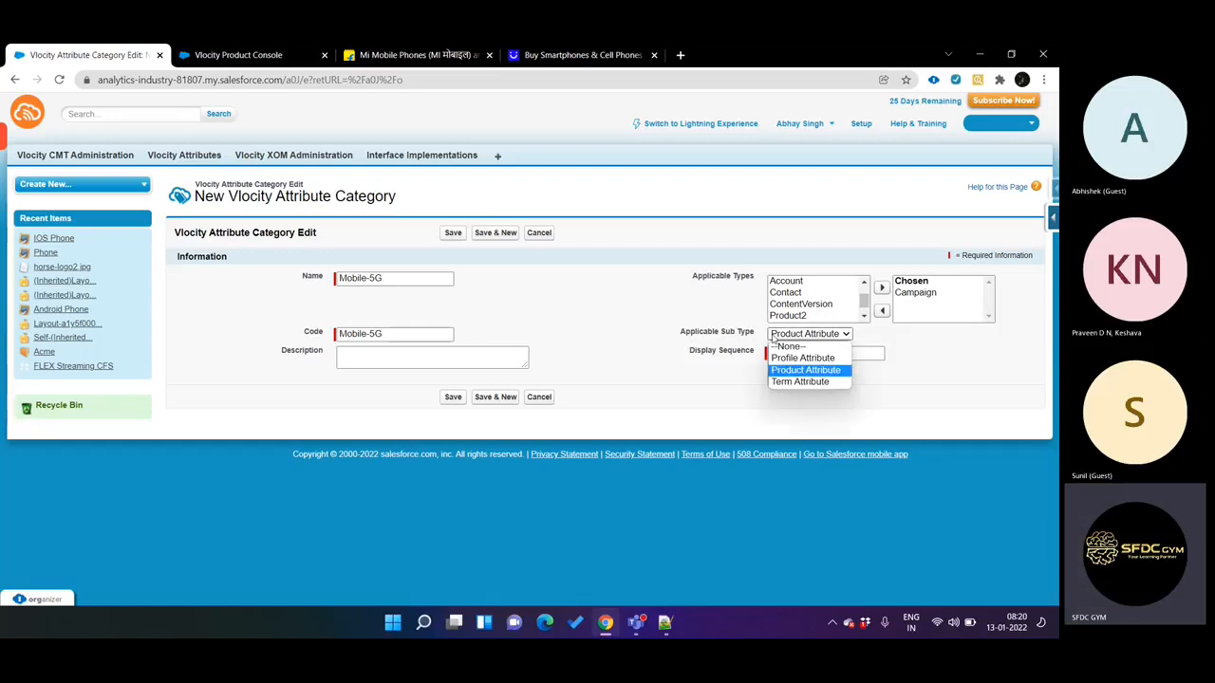
{"action": "left_click", "coordinate": [805, 358]}
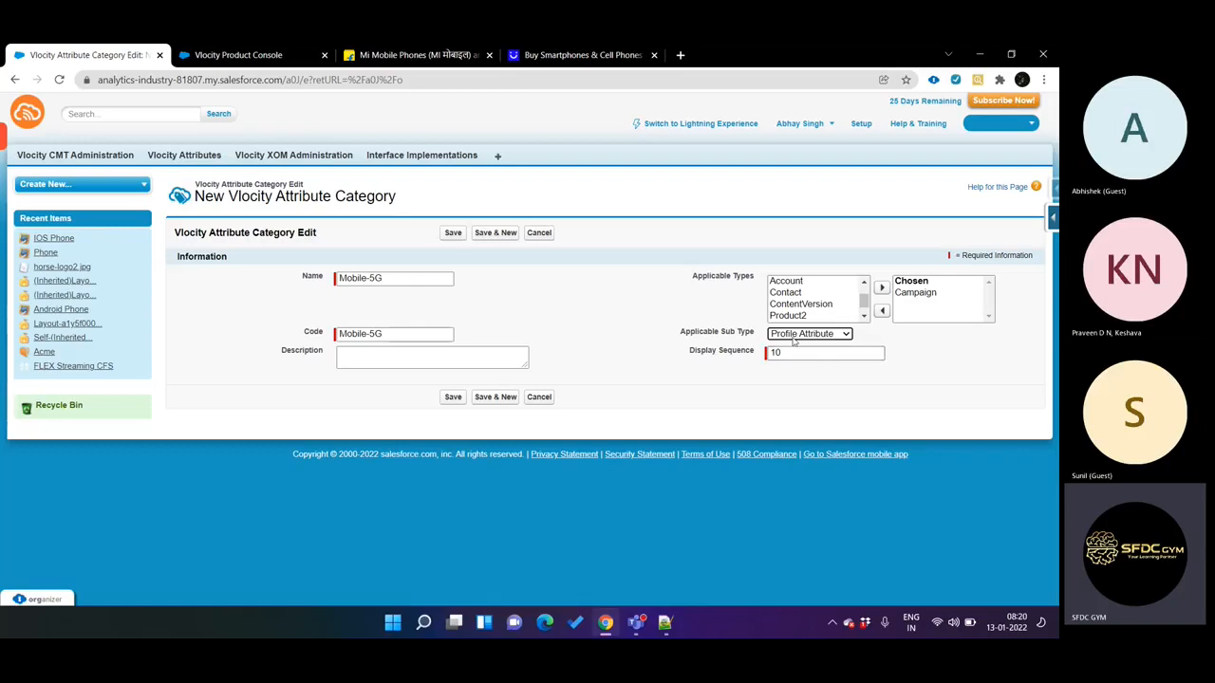
{"action": "left_click", "coordinate": [793, 337]}
{"action": "left_click", "coordinate": [807, 368]}
{"action": "left_click", "coordinate": [811, 338]}
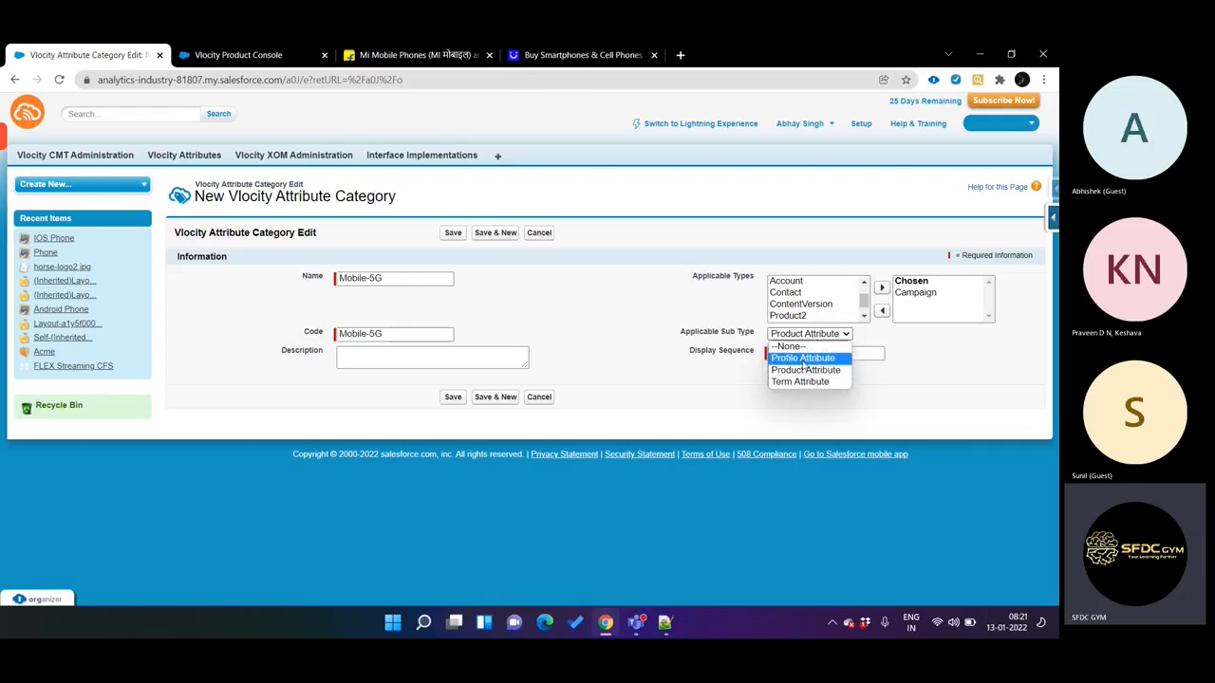
{"action": "left_click", "coordinate": [805, 371]}
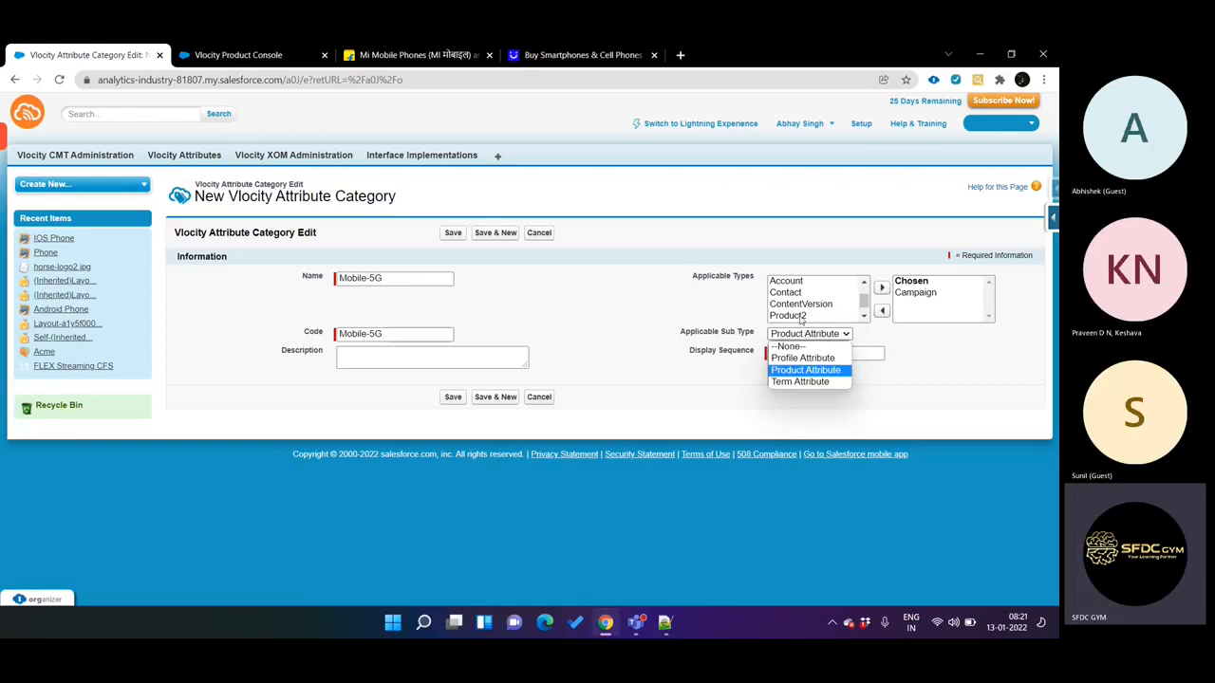
{"action": "left_click", "coordinate": [816, 382]}
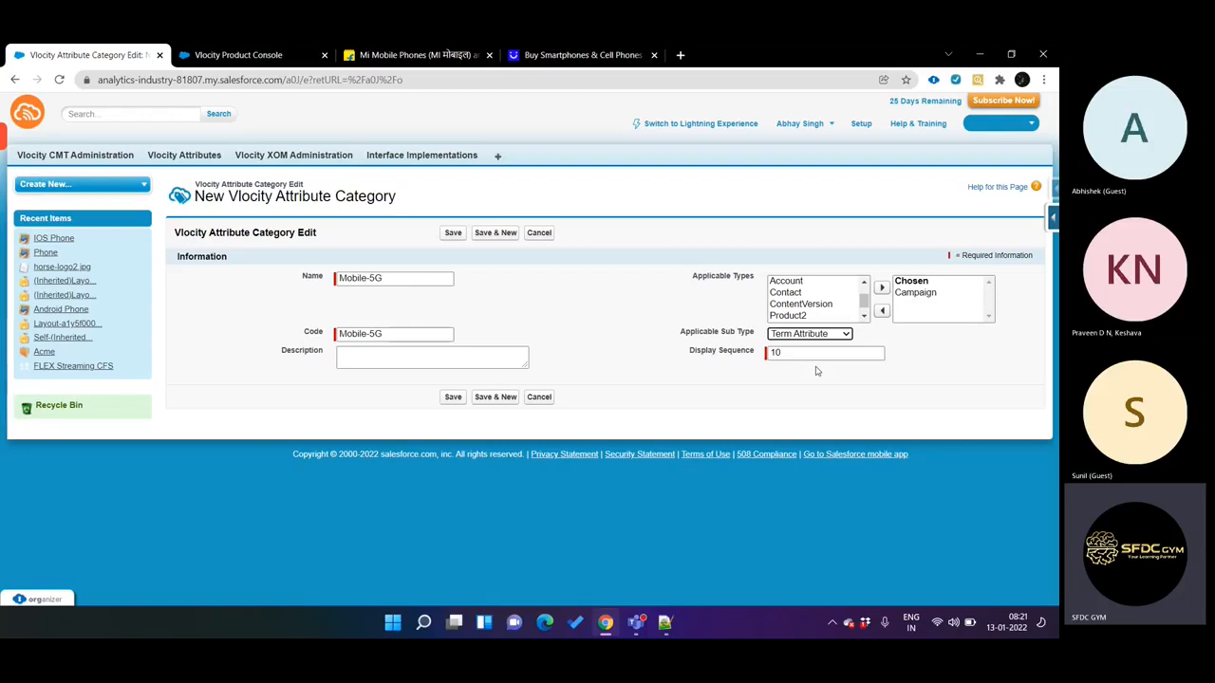
{"action": "left_click", "coordinate": [830, 335]}
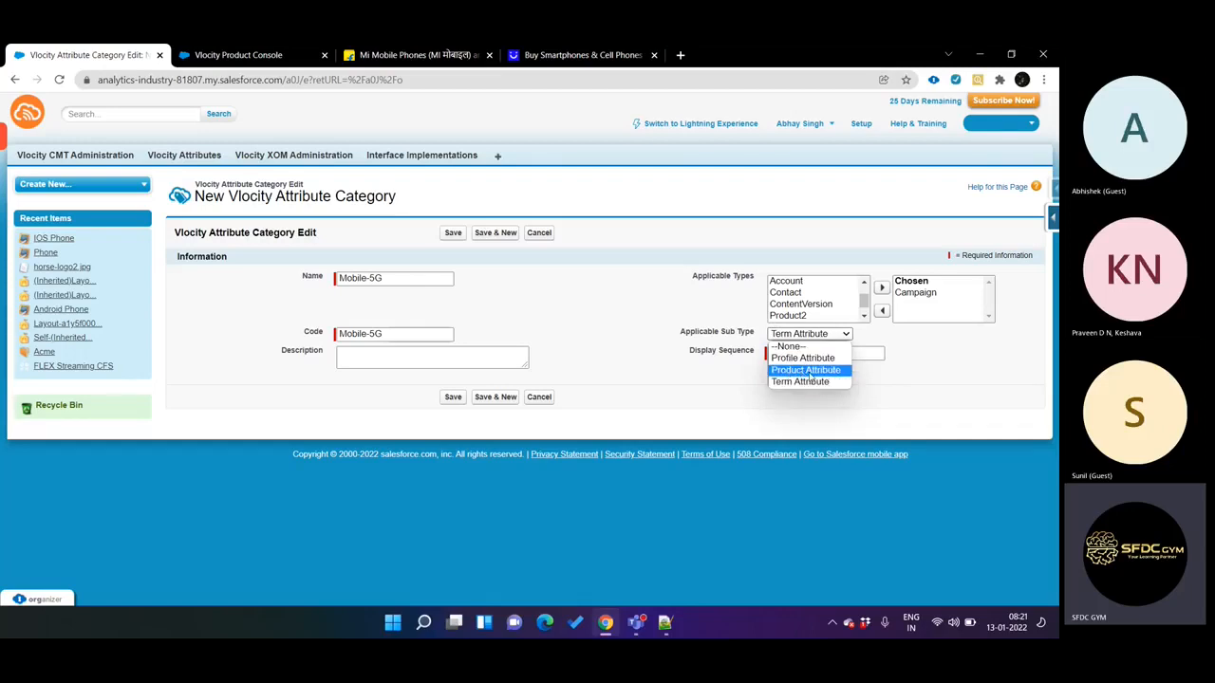
{"action": "left_click", "coordinate": [806, 370]}
Replace Campaign with Any in the category's chosen Applicable Types
{"action": "left_click", "coordinate": [913, 292]}
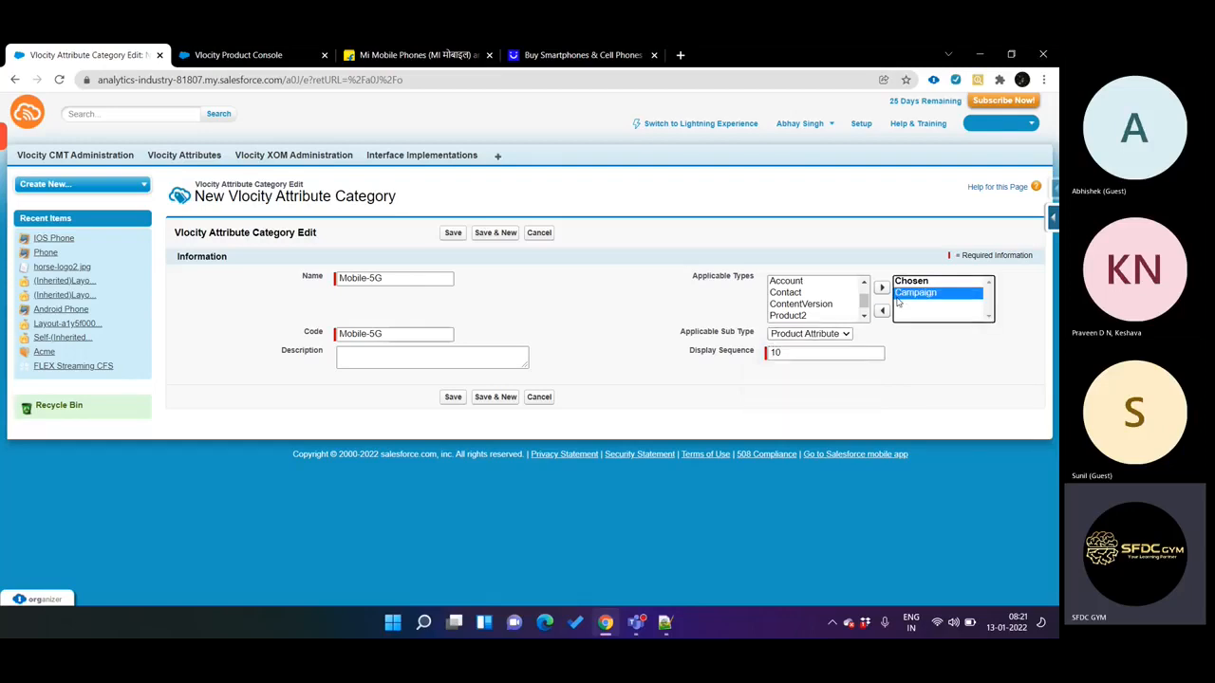
{"action": "left_click", "coordinate": [881, 311]}
{"action": "scroll", "coordinate": [818, 311], "scroll_direction": "down", "scroll_amount": 1}
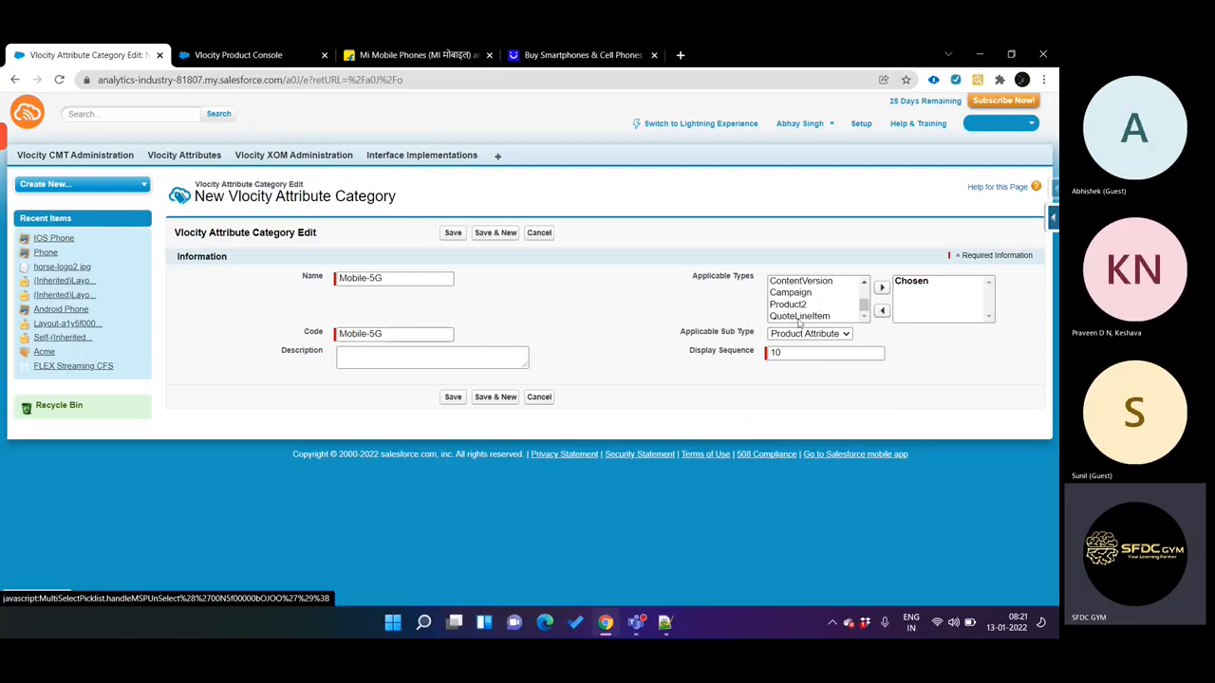
{"action": "scroll", "coordinate": [797, 313], "scroll_direction": "up", "scroll_amount": 2}
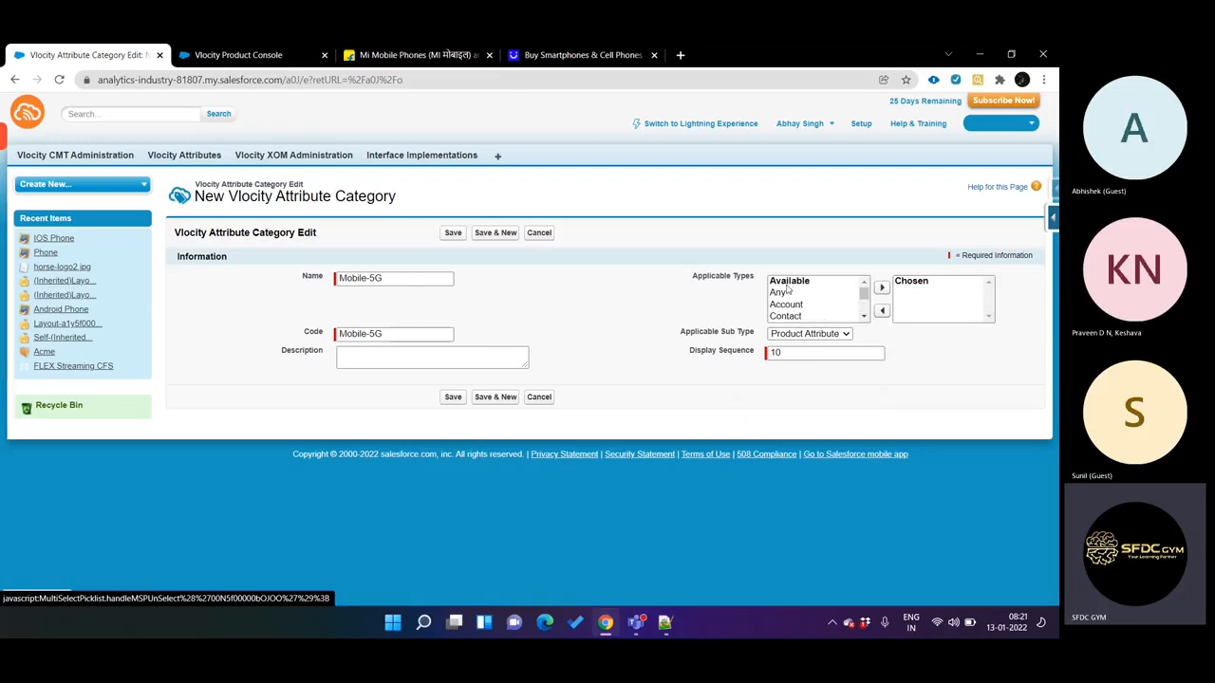
{"action": "left_click", "coordinate": [807, 293]}
{"action": "left_click", "coordinate": [880, 288]}
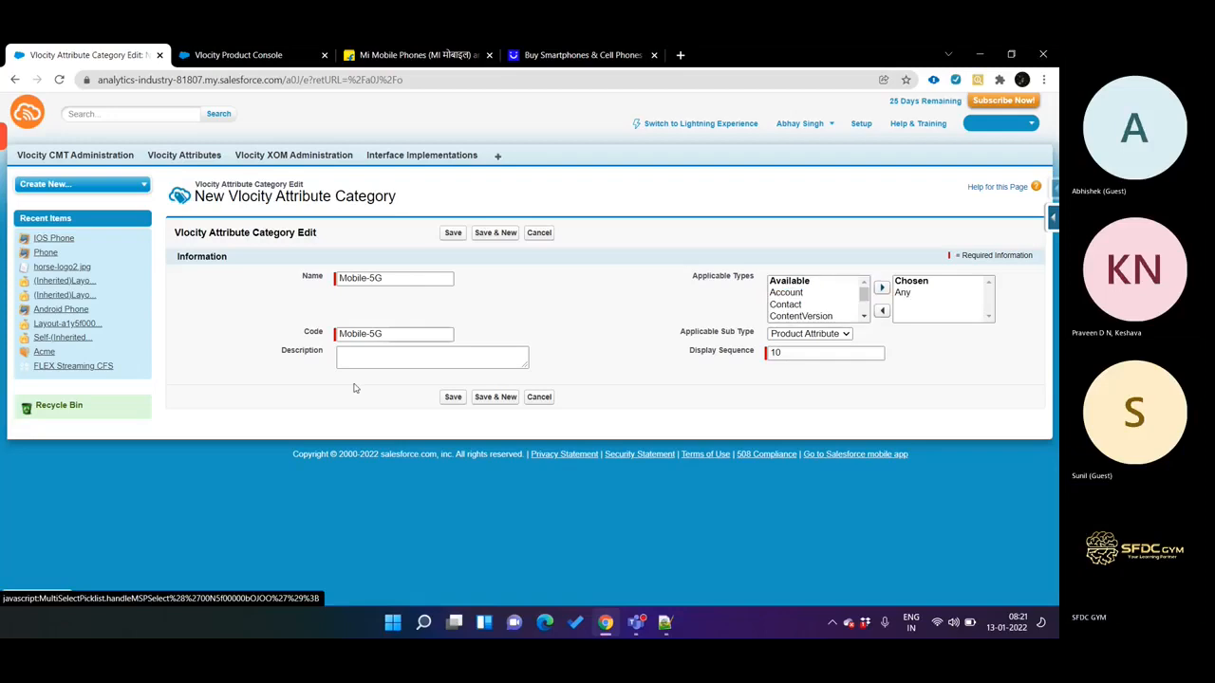
Try to save the category with its current Display Sequence of 10 and examine the error reported for that field
{"action": "left_click", "coordinate": [402, 353]}
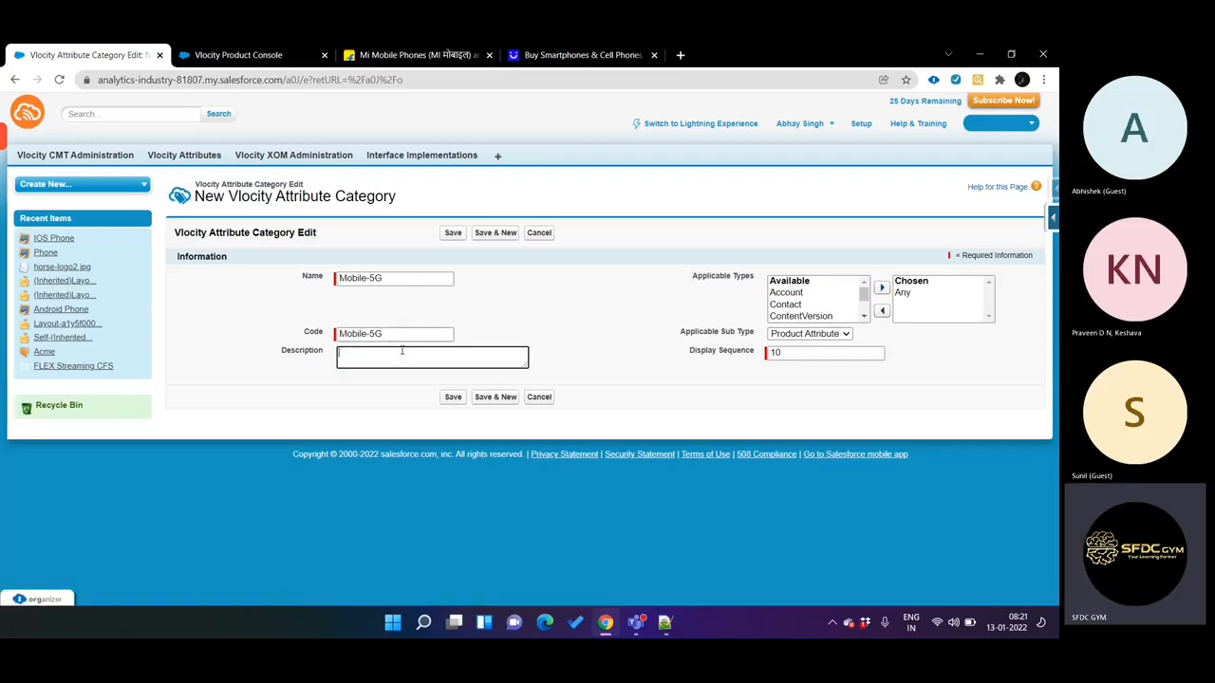
{"action": "left_click", "coordinate": [452, 232]}
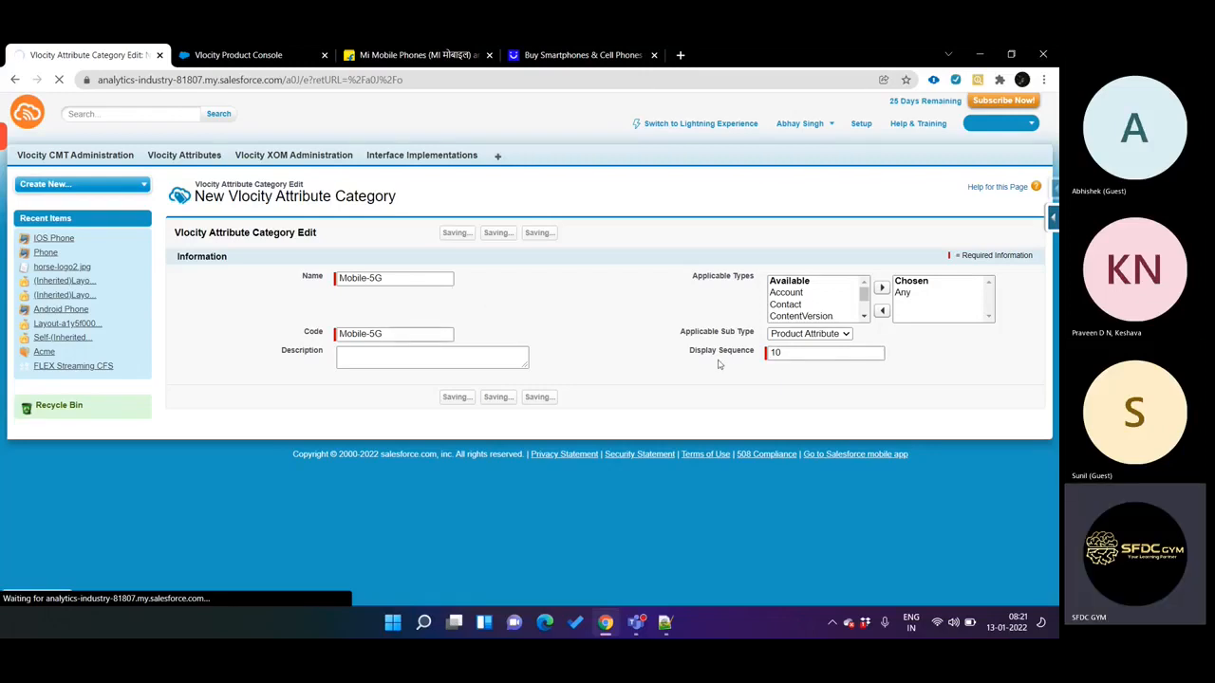
{"action": "left_click", "coordinate": [775, 352]}
{"action": "left_click_drag", "start_coordinate": [781, 353], "coordinate": [705, 360]}
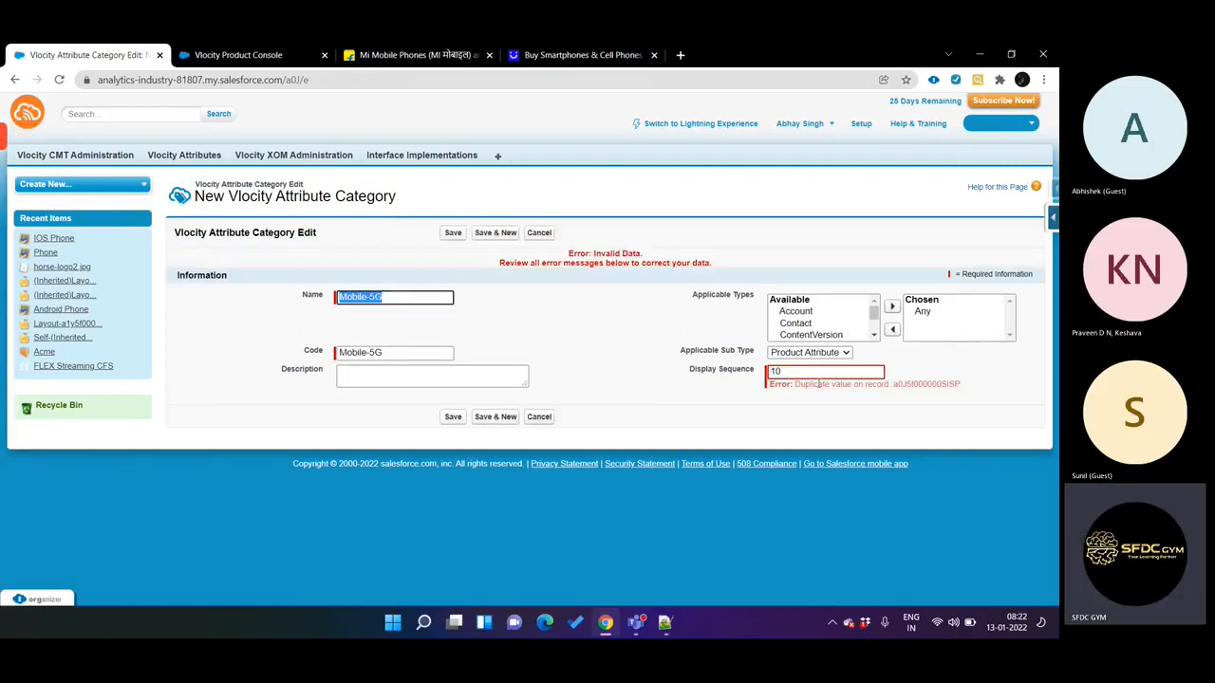
{"action": "left_click_drag", "start_coordinate": [799, 384], "coordinate": [967, 397]}
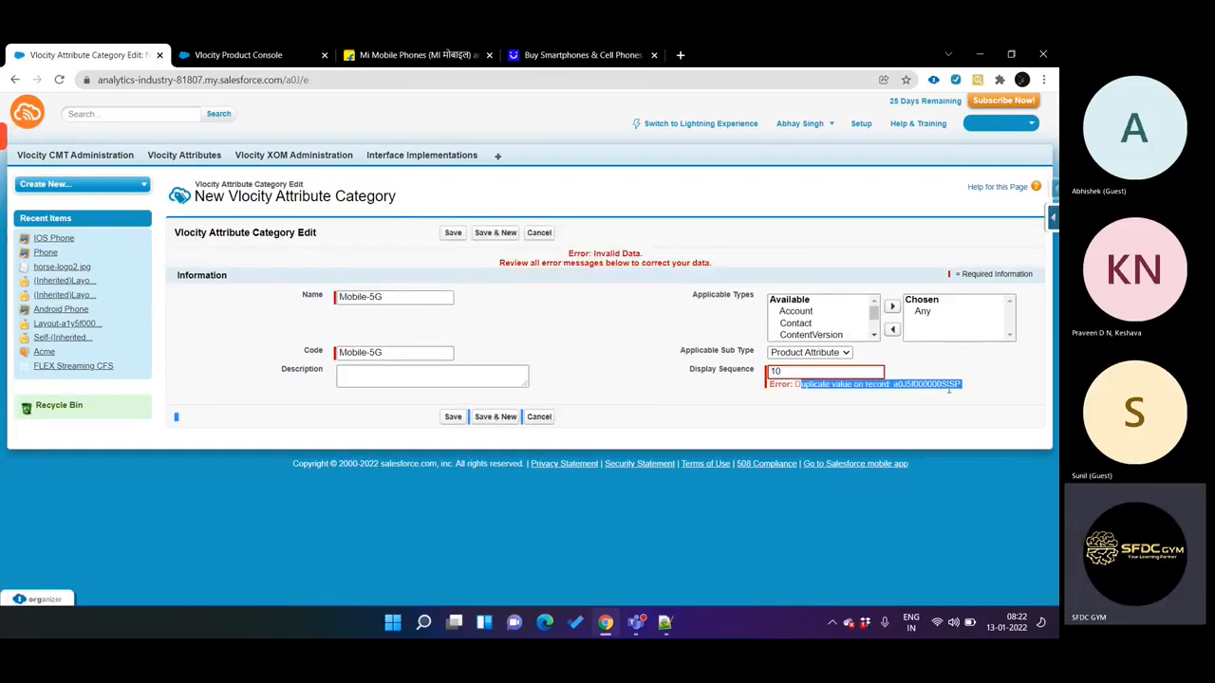
{"action": "double_click", "coordinate": [935, 385]}
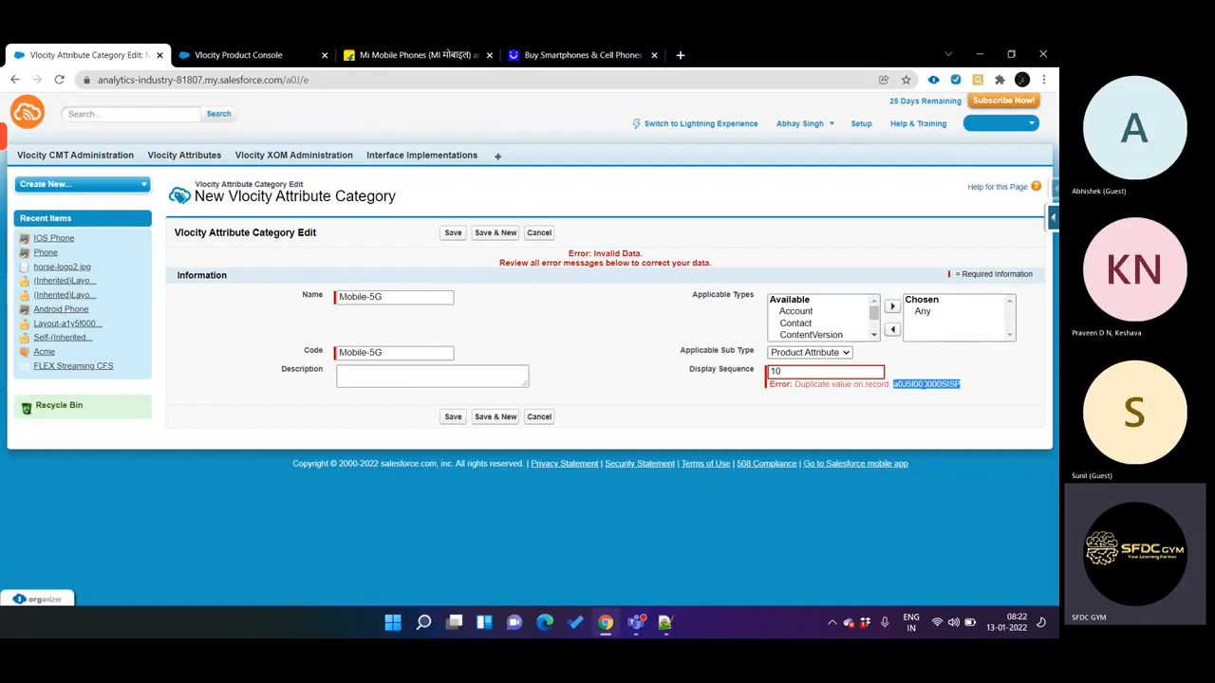
Set the category's Display Sequence to 15 and save the Mobile-5G attribute category
{"action": "left_click", "coordinate": [791, 372]}
{"action": "key", "text": "BackSpace"}
{"action": "type", "text": "5"}
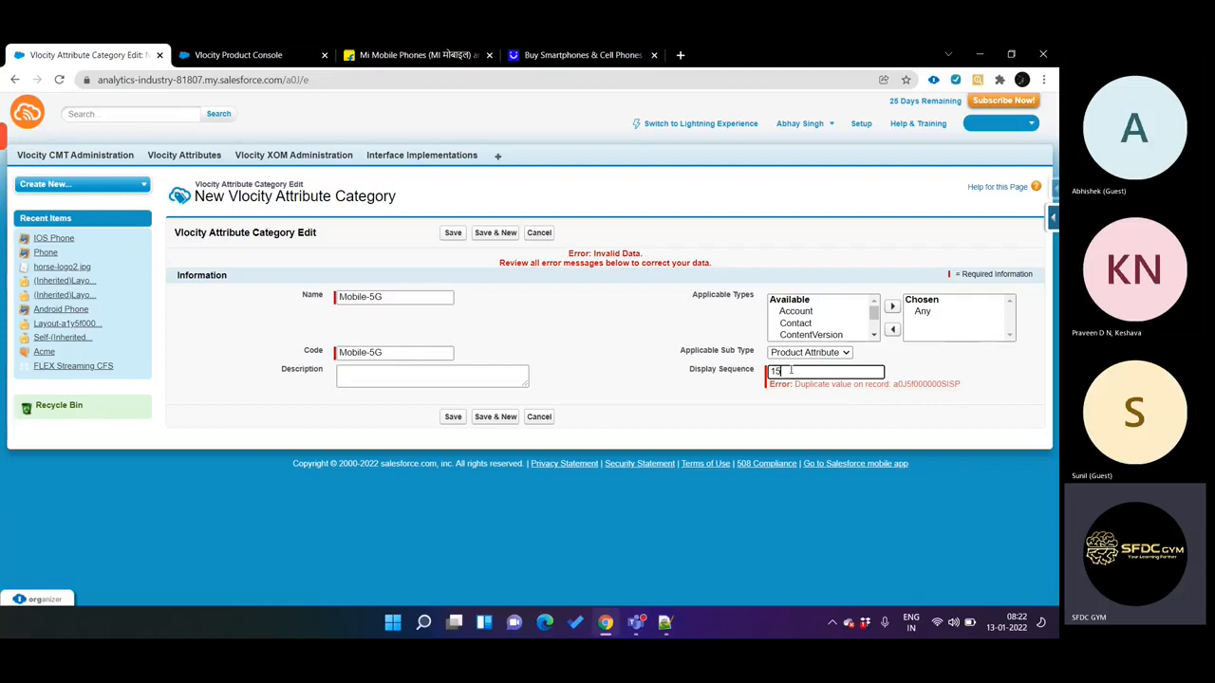
{"action": "left_click", "coordinate": [452, 420]}
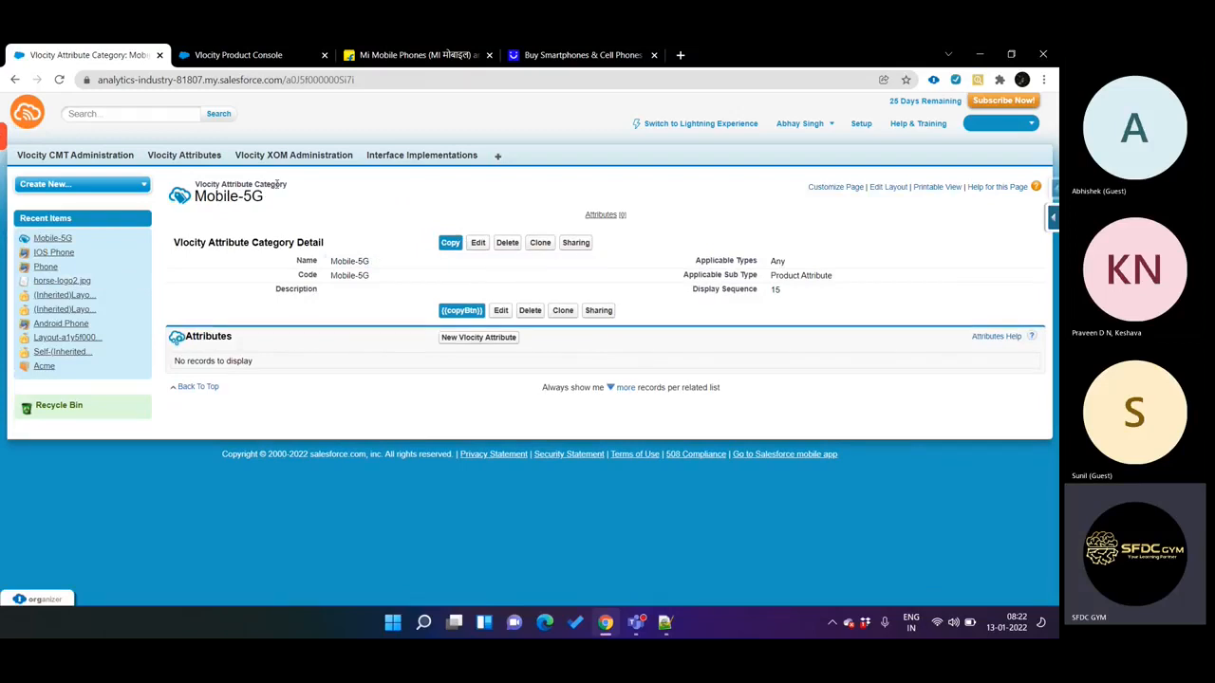
{"action": "left_click_drag", "start_coordinate": [189, 185], "coordinate": [318, 191]}
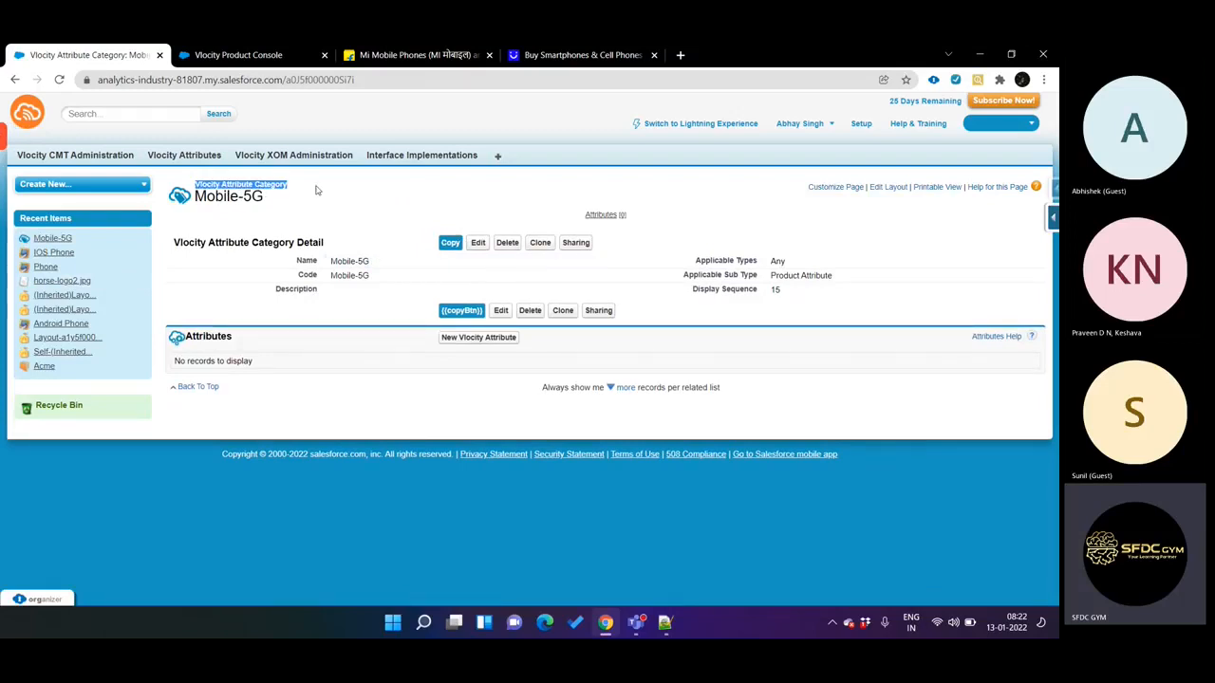
Return to the 5G Support attribute in the Vlocity Product Console, closing the Flipkart page, and list all categories in the Attribute Category lookup
{"action": "left_click", "coordinate": [237, 55]}
{"action": "left_click", "coordinate": [489, 55]}
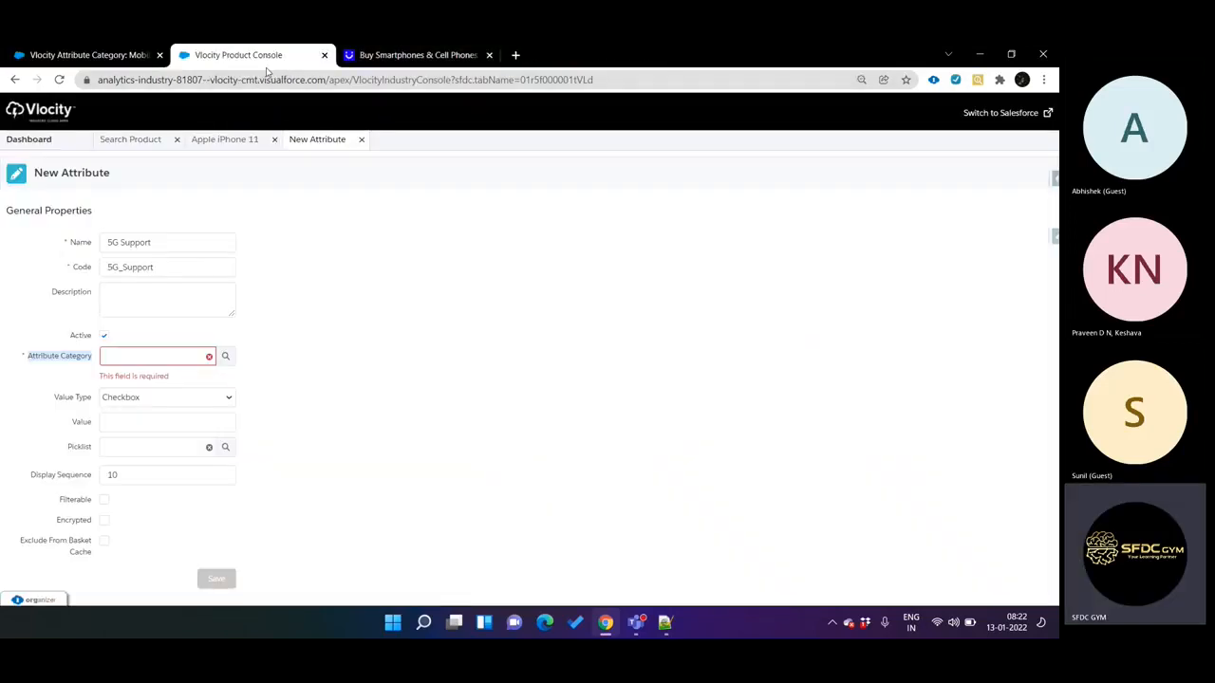
{"action": "left_click", "coordinate": [225, 356]}
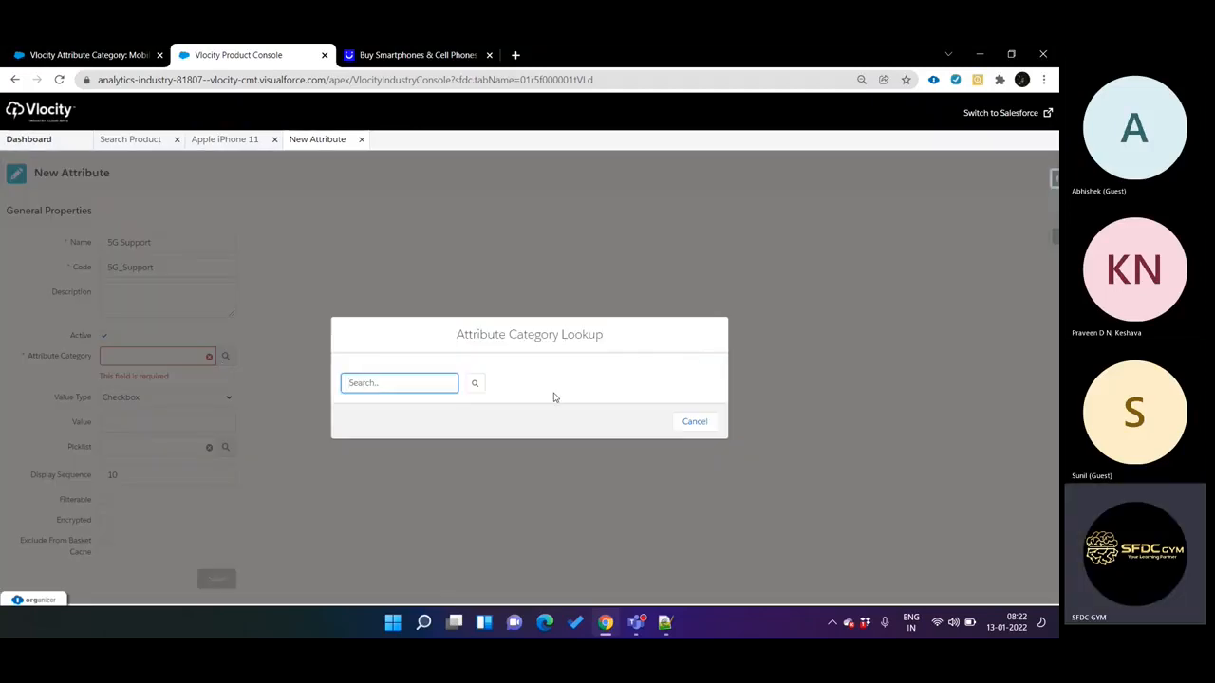
{"action": "left_click", "coordinate": [478, 386]}
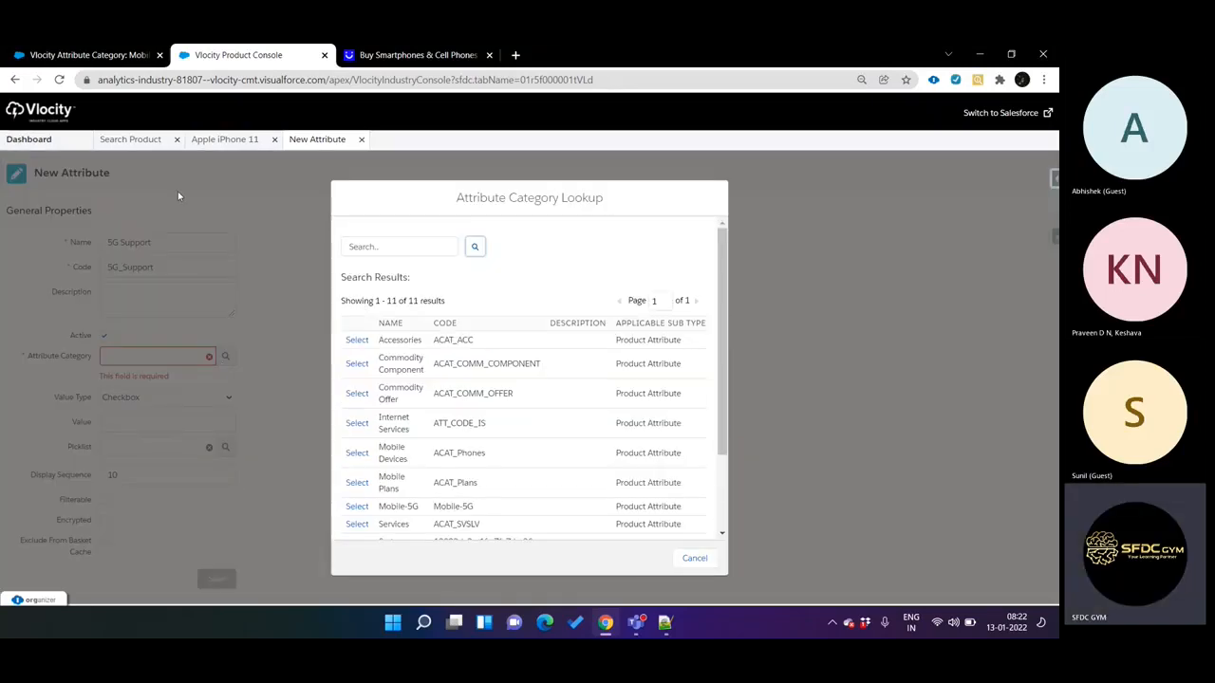
Copy the name Mobile-5G from the saved category record into the search of the Attribute Category lookup
{"action": "left_click", "coordinate": [121, 58]}
{"action": "double_click", "coordinate": [349, 263]}
{"action": "key", "text": "ctrl+c"}
{"action": "left_click", "coordinate": [257, 55]}
{"action": "left_click", "coordinate": [408, 247]}
{"action": "key", "text": "ctrl+v"}
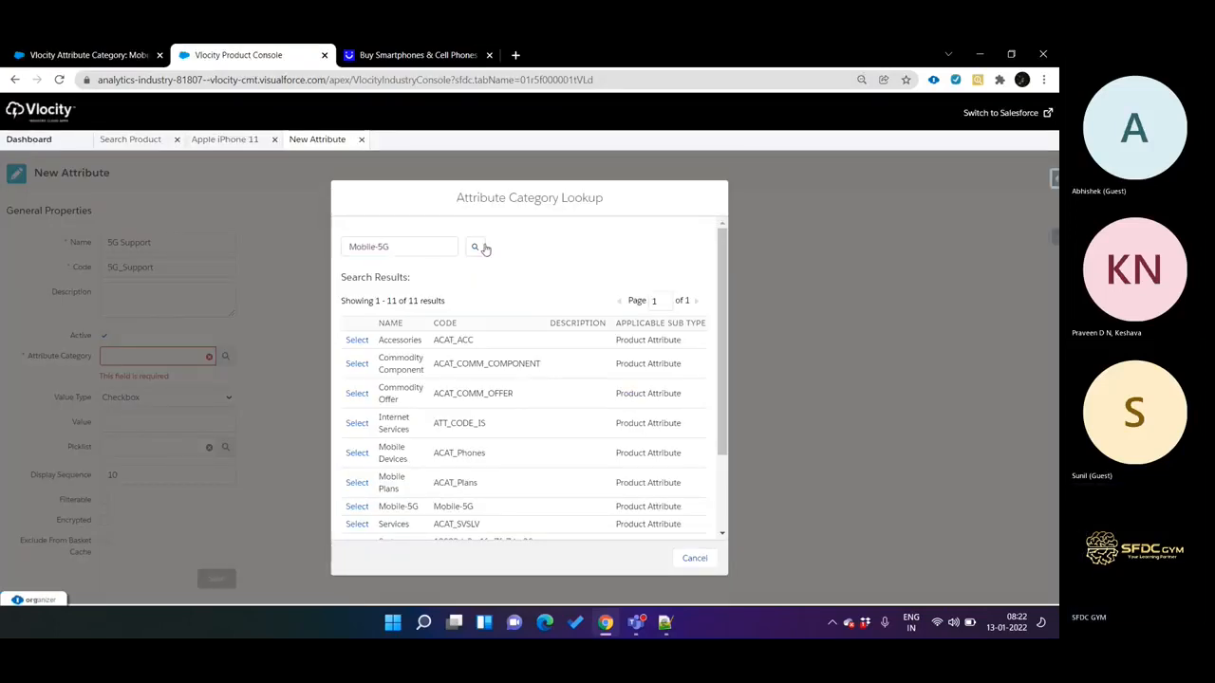
Search for Mobile-5G, choose it as the Attribute Category of 5G Support and save the attribute
{"action": "left_click", "coordinate": [477, 247]}
{"action": "left_click", "coordinate": [357, 426]}
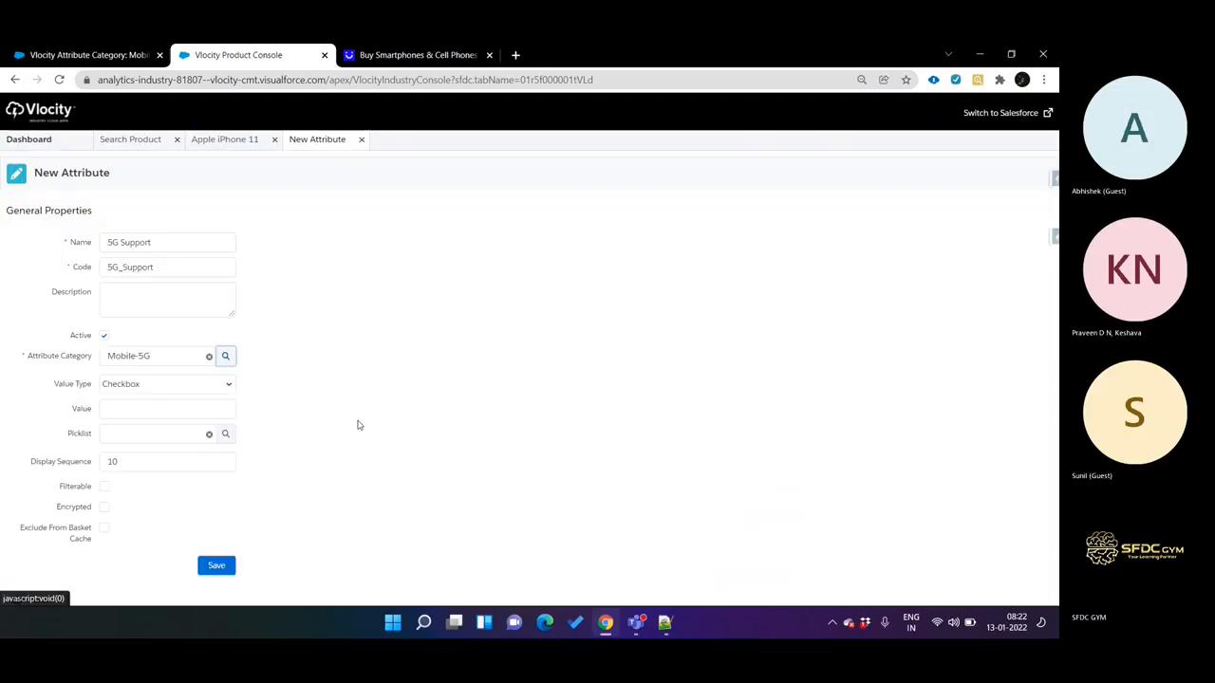
{"action": "left_click", "coordinate": [212, 566]}
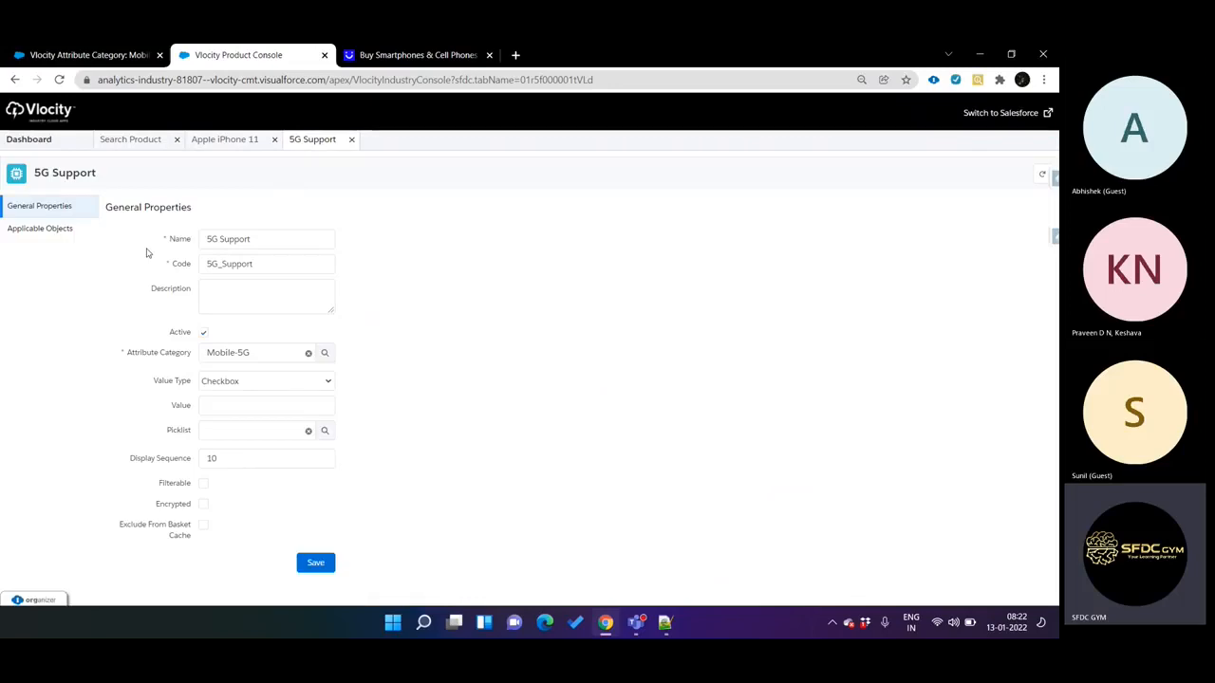
Reload the Mobile-5G category record in Salesforce and compare its related attributes with the 5G Support attribute in the Product Console
{"action": "left_click", "coordinate": [93, 58]}
{"action": "right_click", "coordinate": [608, 214]}
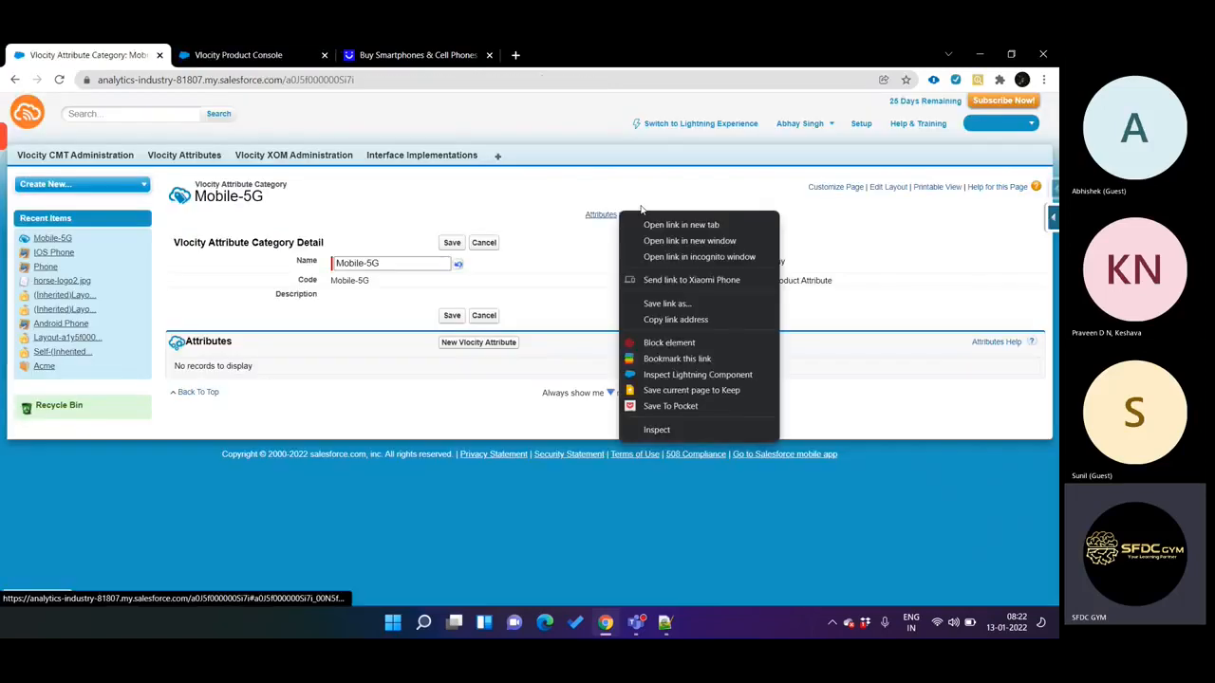
{"action": "right_click", "coordinate": [660, 192]}
{"action": "left_click", "coordinate": [695, 236]}
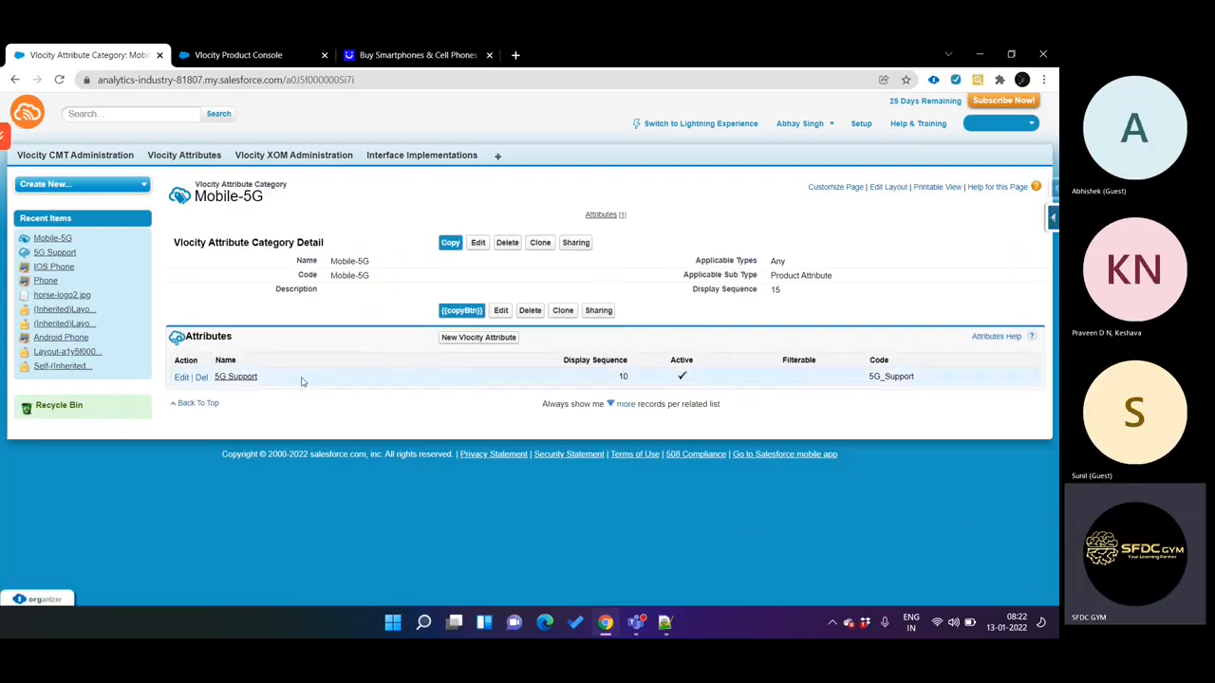
{"action": "left_click", "coordinate": [230, 54]}
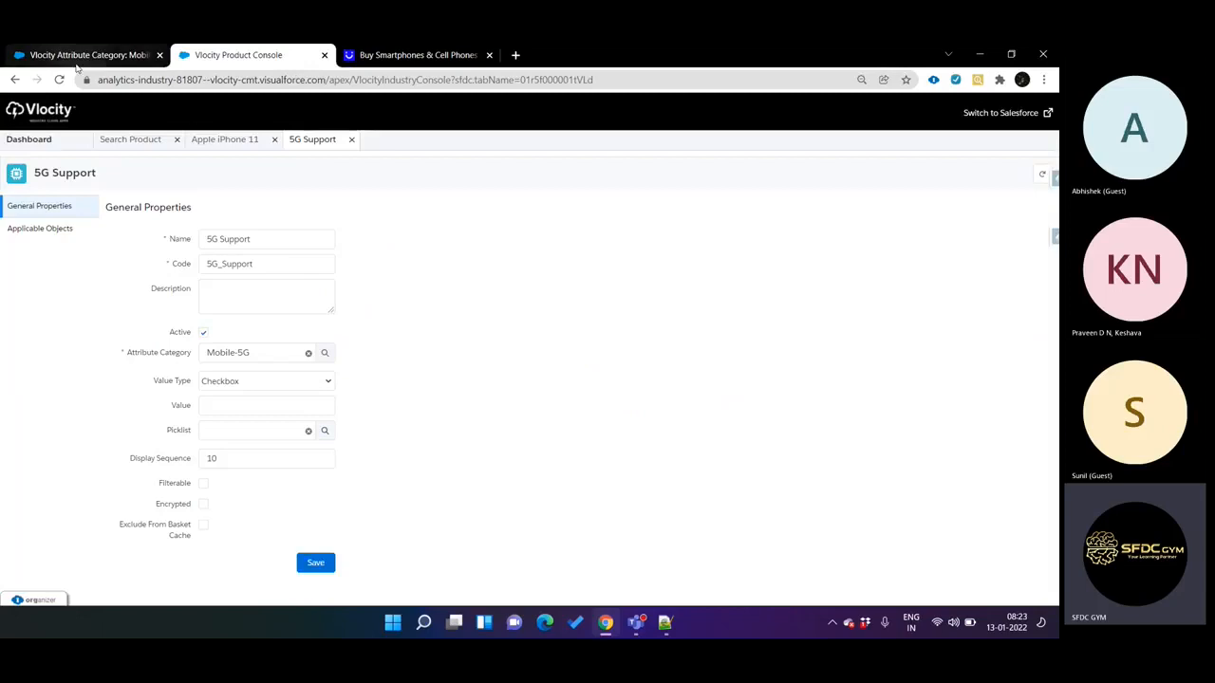
{"action": "left_click", "coordinate": [60, 47]}
Open the 5G Support attribute record from the category's related attributes in a new tab and examine its Display Sequence, Picklist and Value Type
{"action": "right_click", "coordinate": [235, 377]}
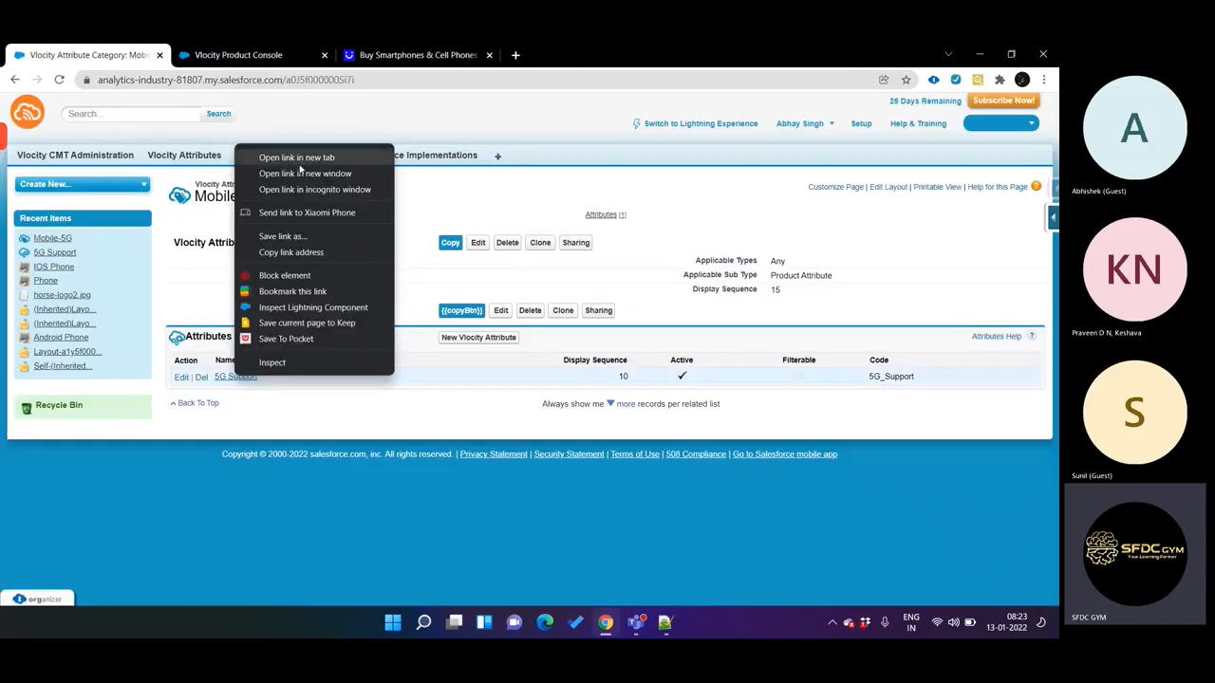
{"action": "left_click", "coordinate": [285, 157]}
{"action": "left_click", "coordinate": [280, 63]}
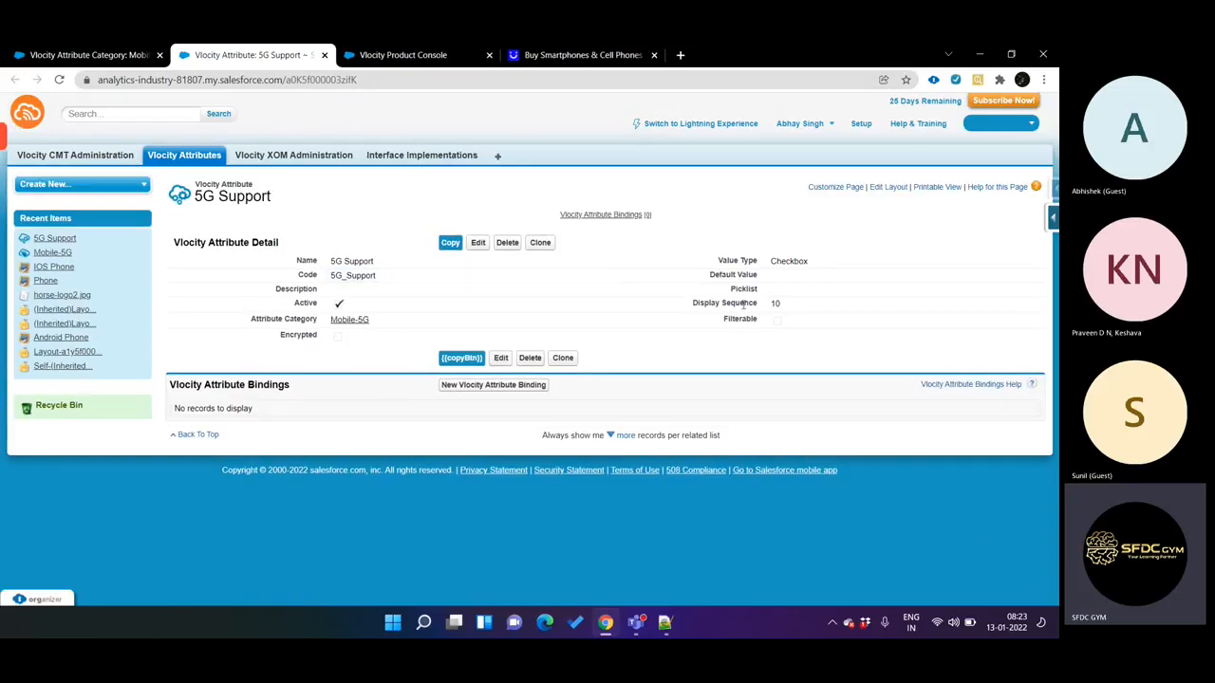
{"action": "double_click", "coordinate": [782, 302]}
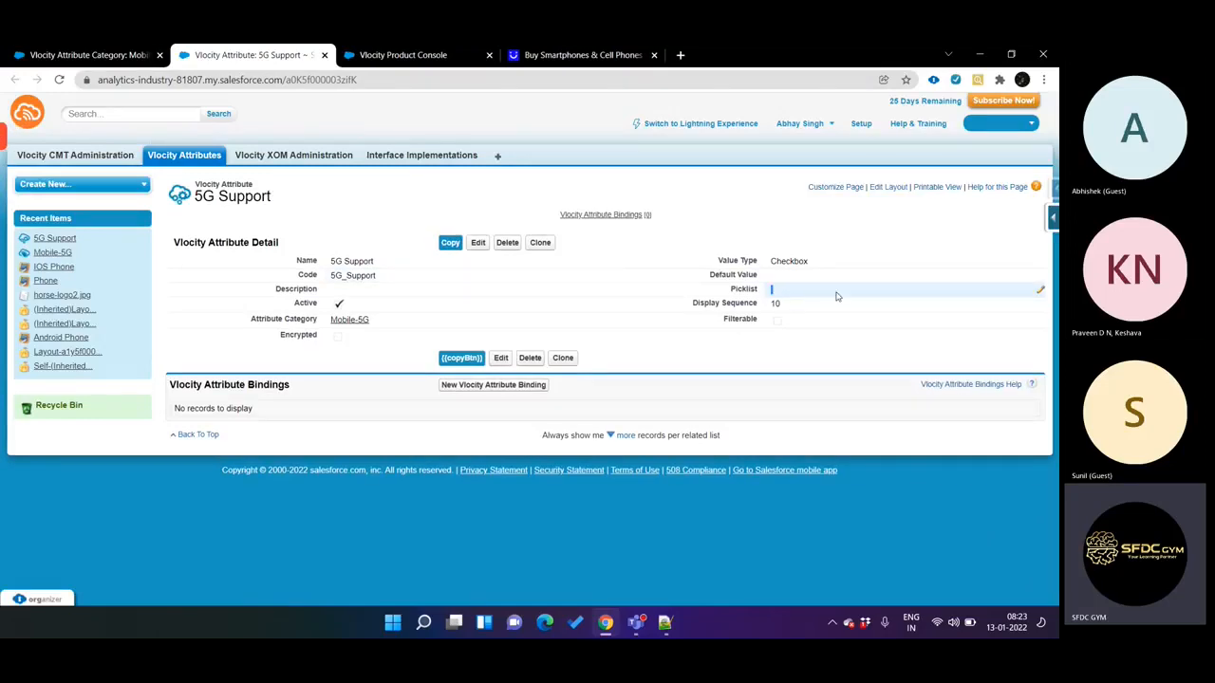
{"action": "double_click", "coordinate": [771, 260]}
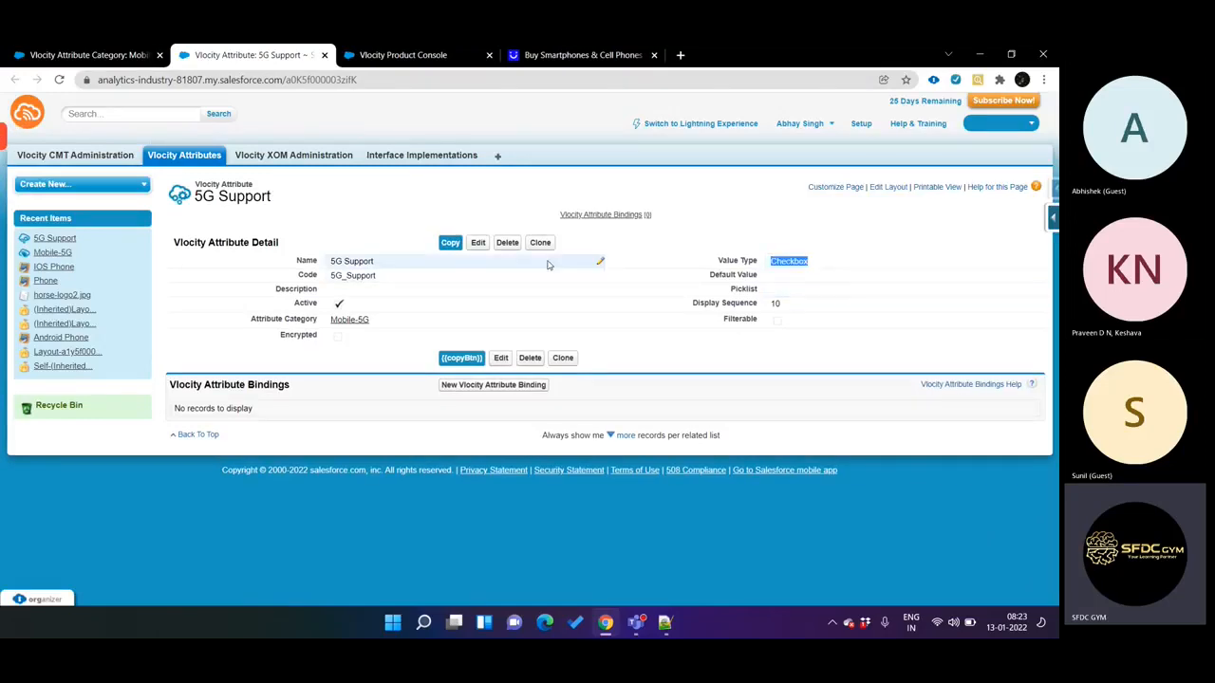
Compare the 5G Support record in Salesforce, including its record address, with the attribute's general properties in the Product Console
{"action": "left_click", "coordinate": [403, 57]}
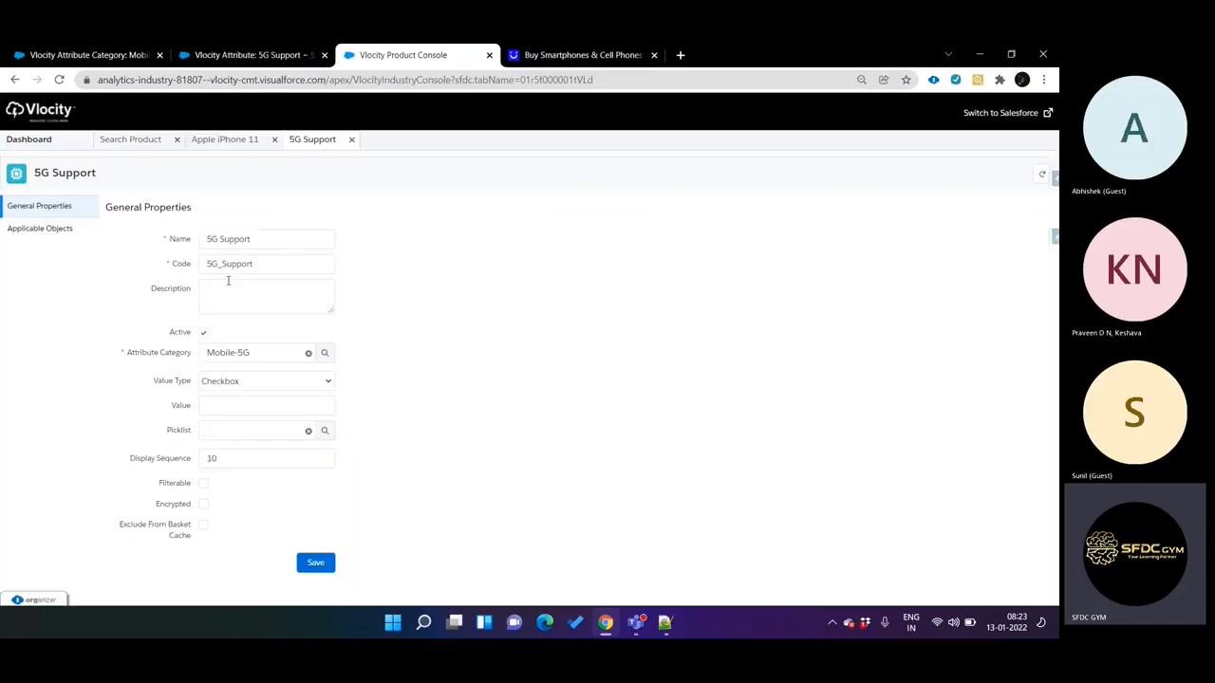
{"action": "left_click", "coordinate": [249, 54]}
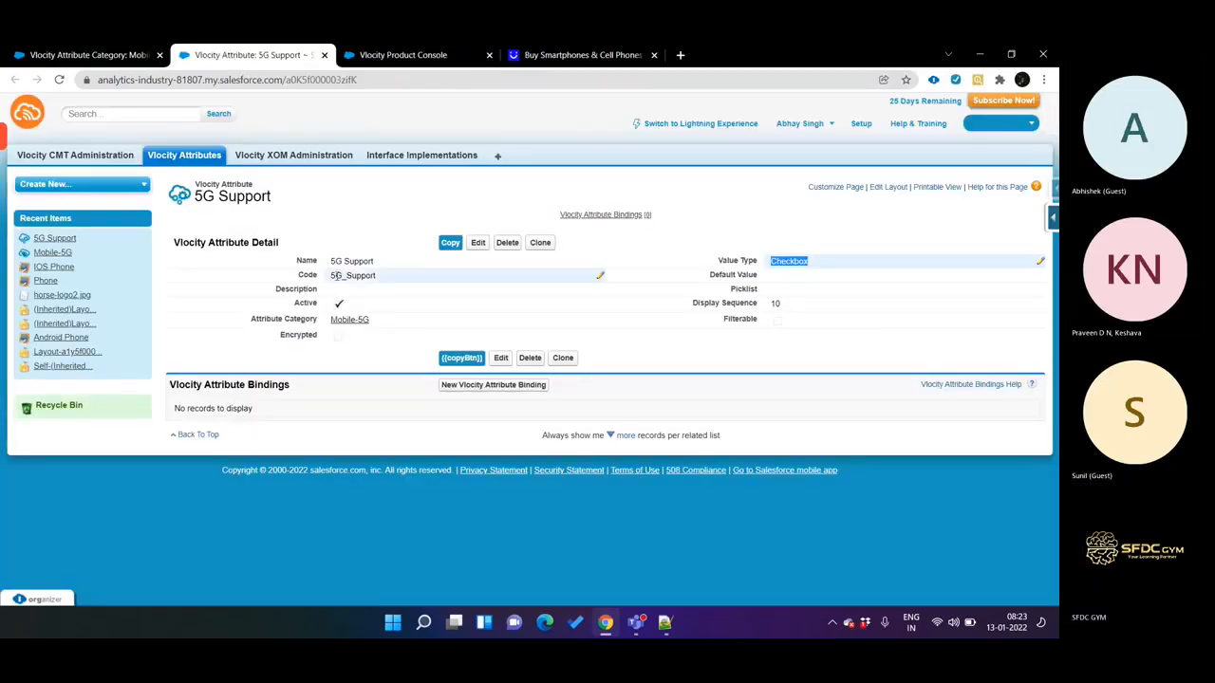
{"action": "double_click", "coordinate": [290, 80]}
{"action": "left_click", "coordinate": [402, 54]}
Mark Product2 Object as an applicable object of the 5G Support attribute, review the other objects and return to the general properties
{"action": "left_click", "coordinate": [39, 229]}
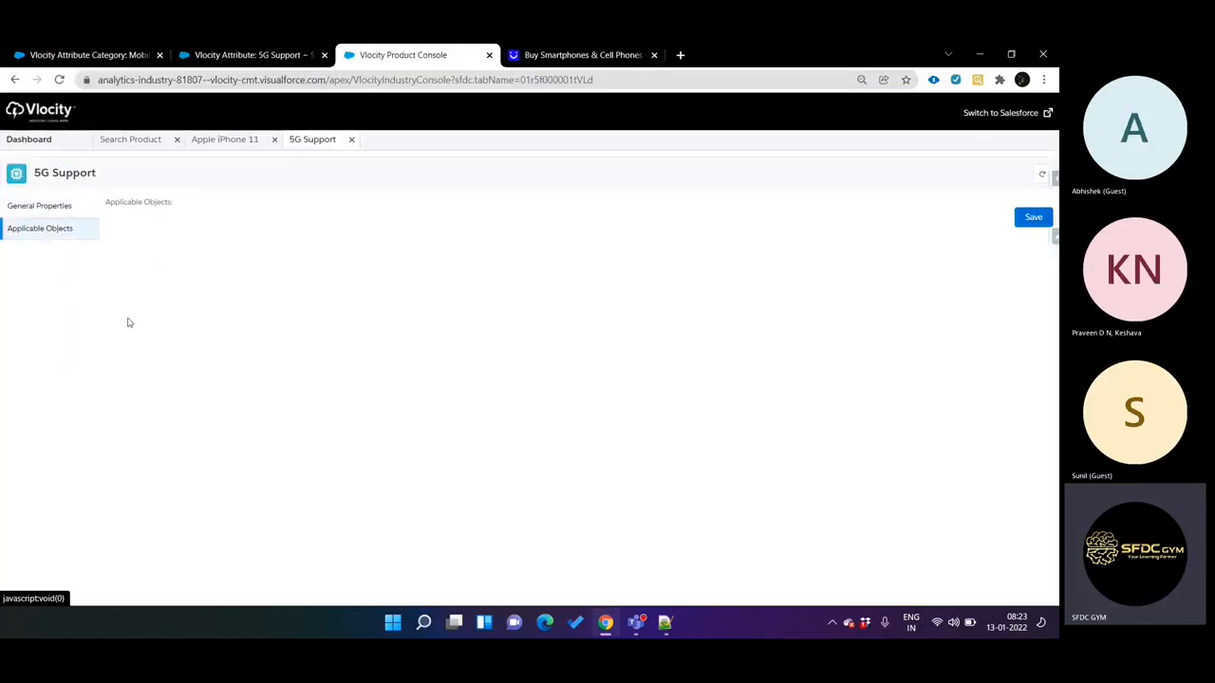
{"action": "left_click", "coordinate": [429, 323]}
{"action": "scroll", "coordinate": [531, 313], "scroll_direction": "down", "scroll_amount": 5}
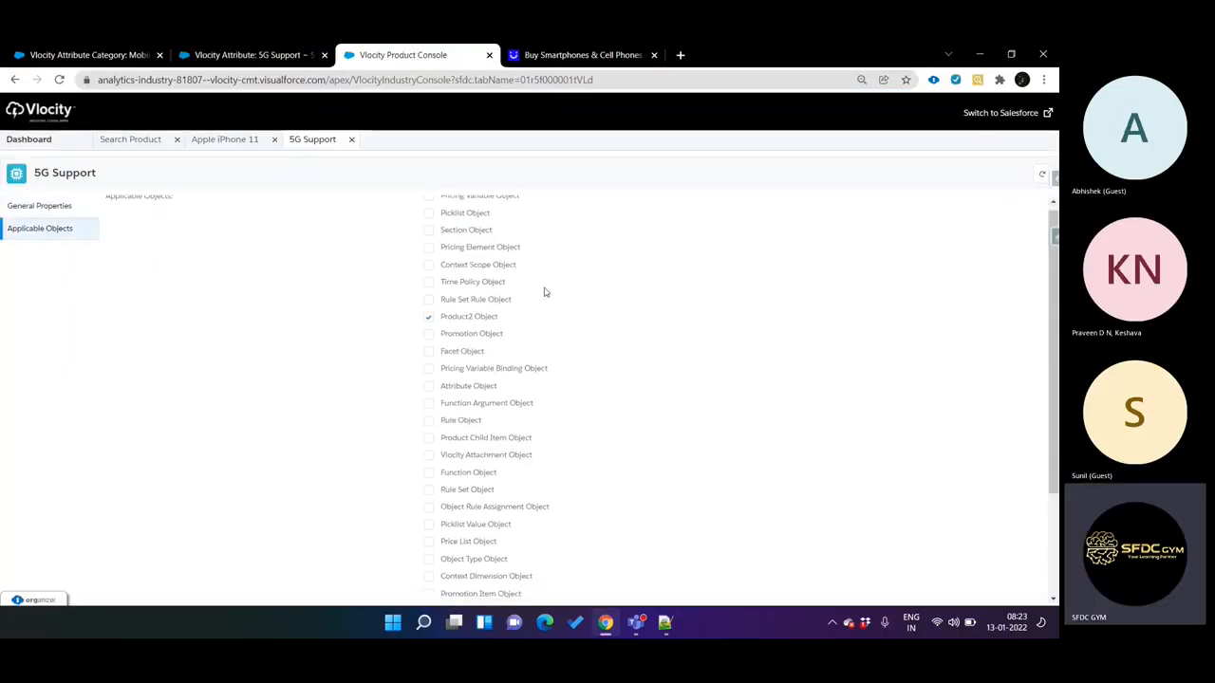
{"action": "scroll", "coordinate": [520, 356], "scroll_direction": "up", "scroll_amount": 5}
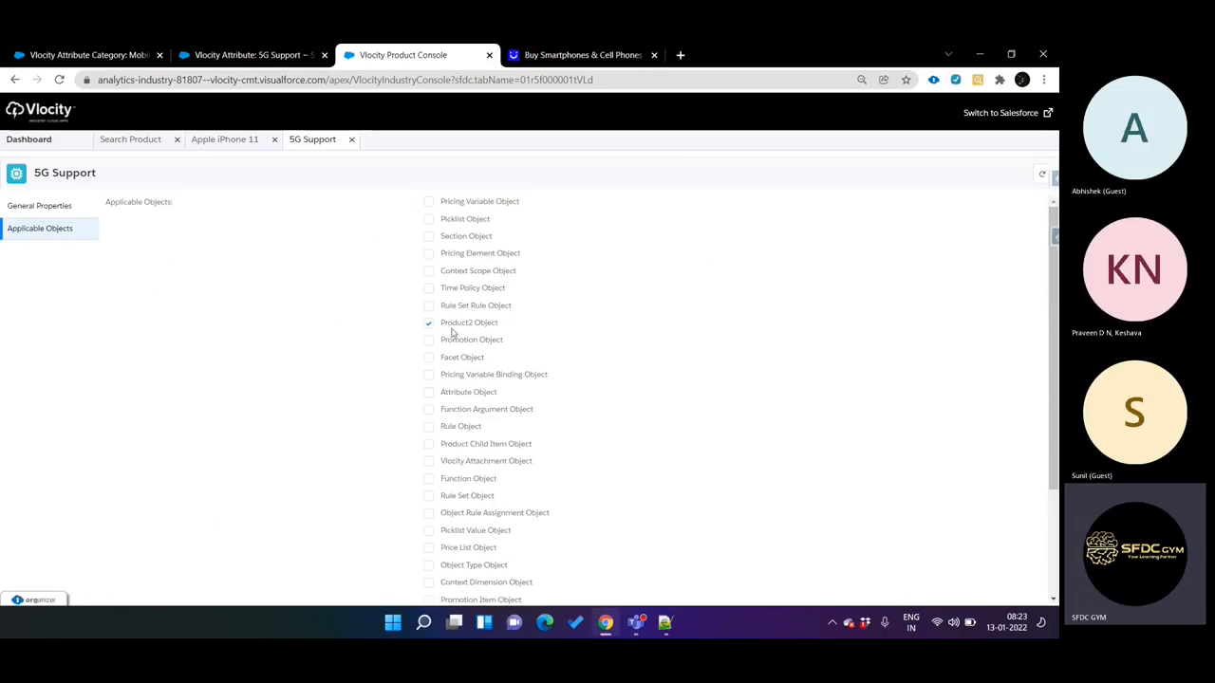
{"action": "left_click_drag", "start_coordinate": [444, 323], "coordinate": [495, 323]}
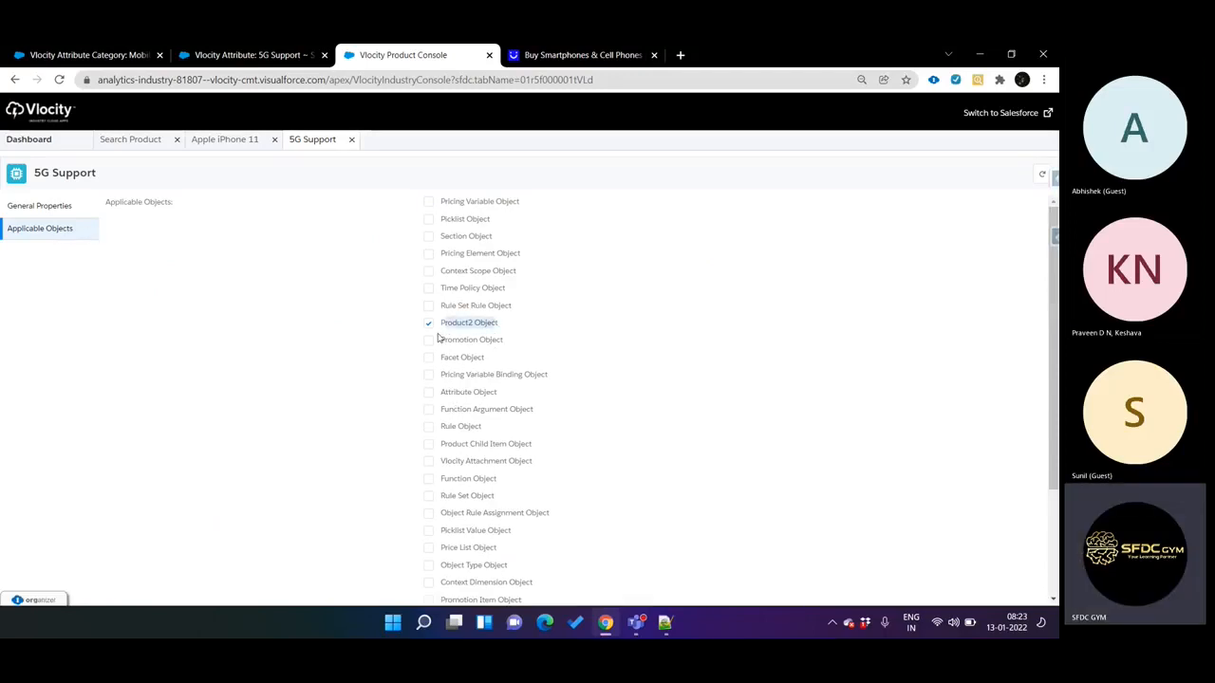
{"action": "scroll", "coordinate": [448, 263], "scroll_direction": "down", "scroll_amount": 3}
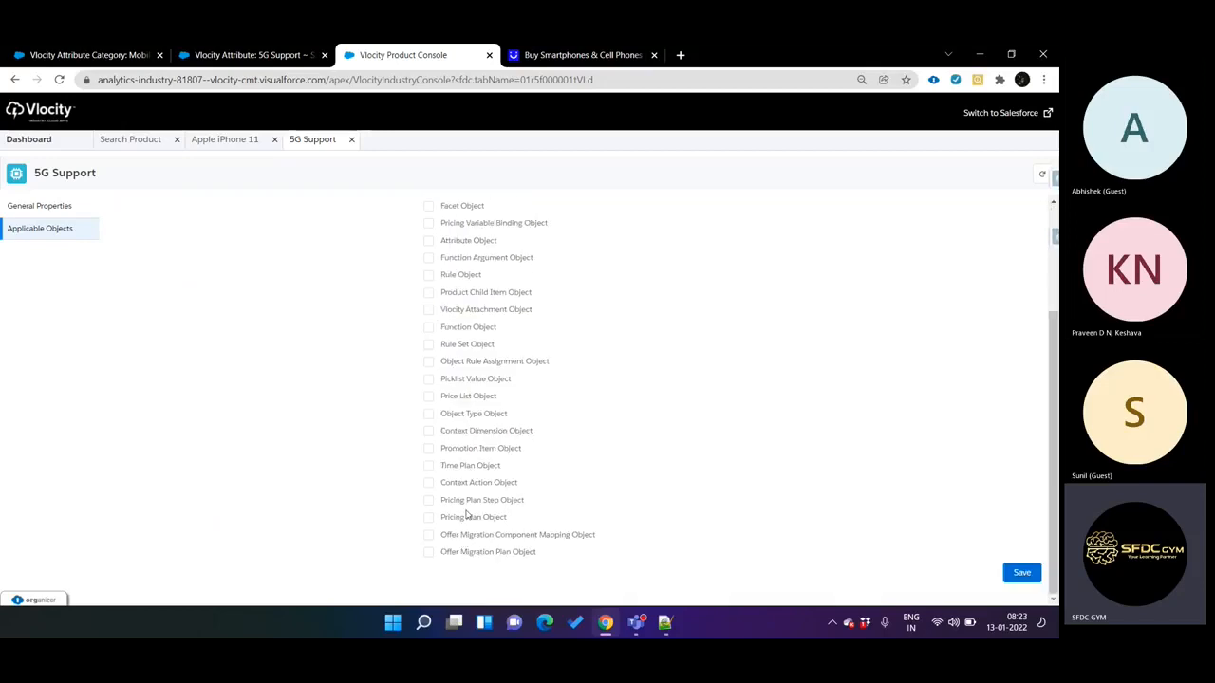
{"action": "scroll", "coordinate": [464, 427], "scroll_direction": "up", "scroll_amount": 3}
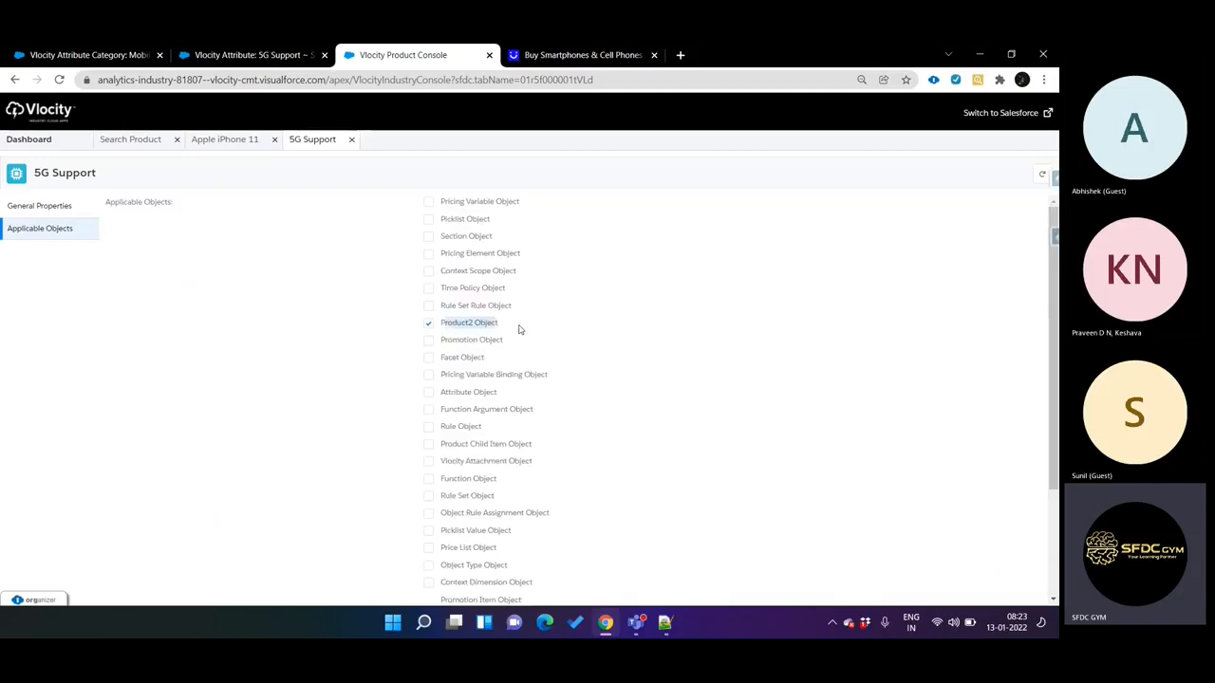
{"action": "left_click", "coordinate": [65, 205]}
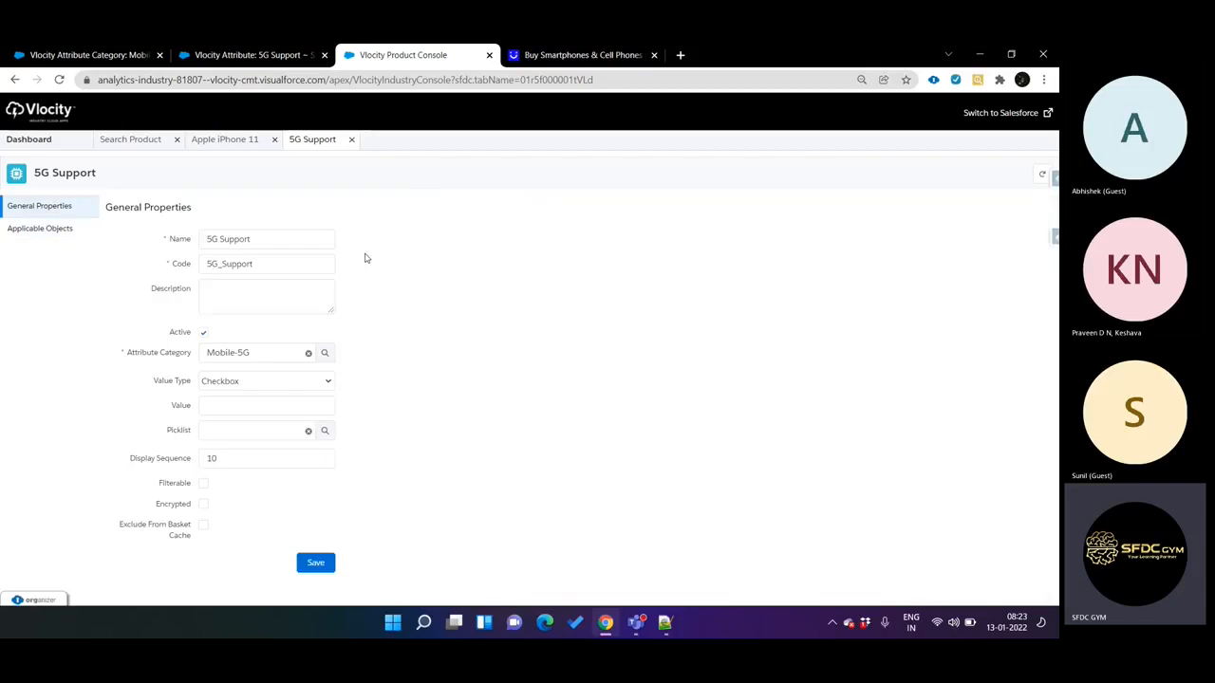
Start a new picklist from the Product Console dashboard and enter RAM as both its name and code
{"action": "left_click", "coordinate": [130, 140]}
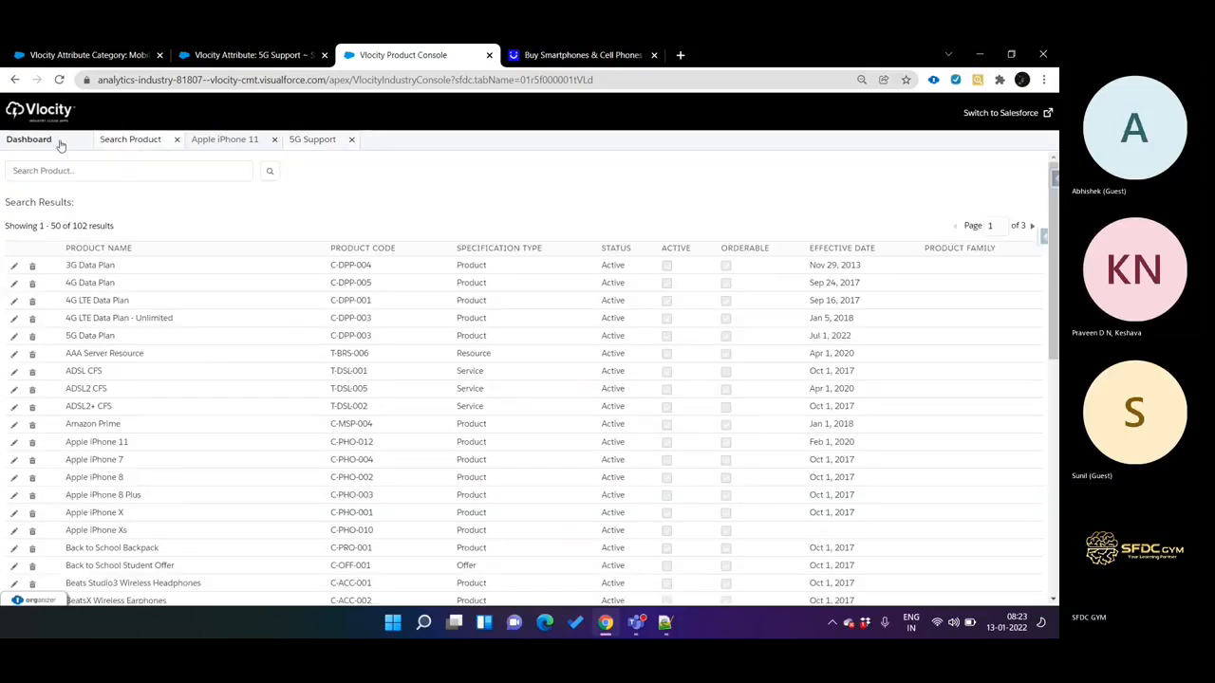
{"action": "left_click", "coordinate": [29, 139]}
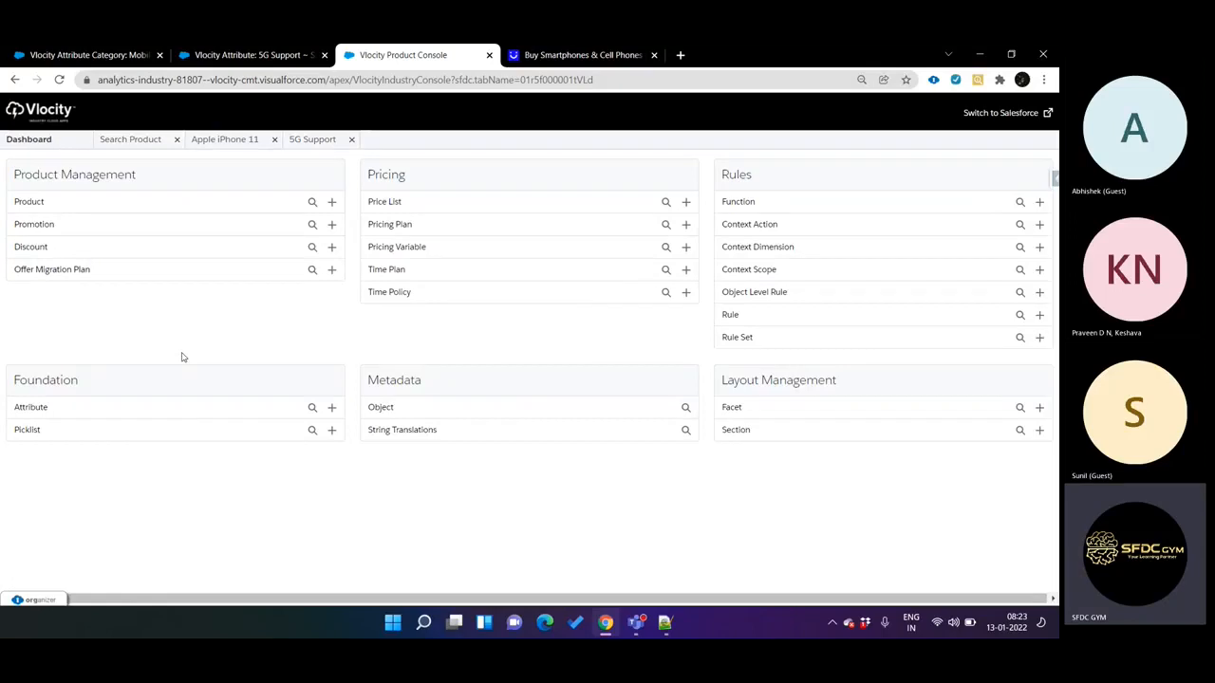
{"action": "left_click", "coordinate": [333, 431]}
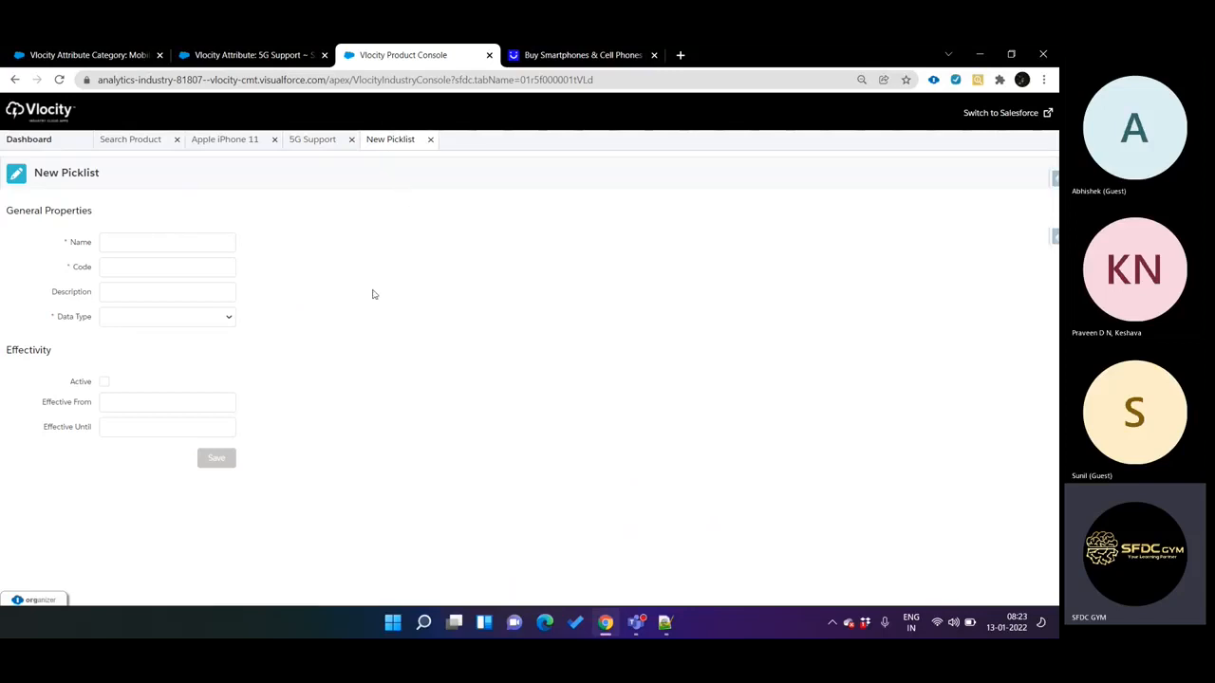
{"action": "left_click", "coordinate": [46, 140]}
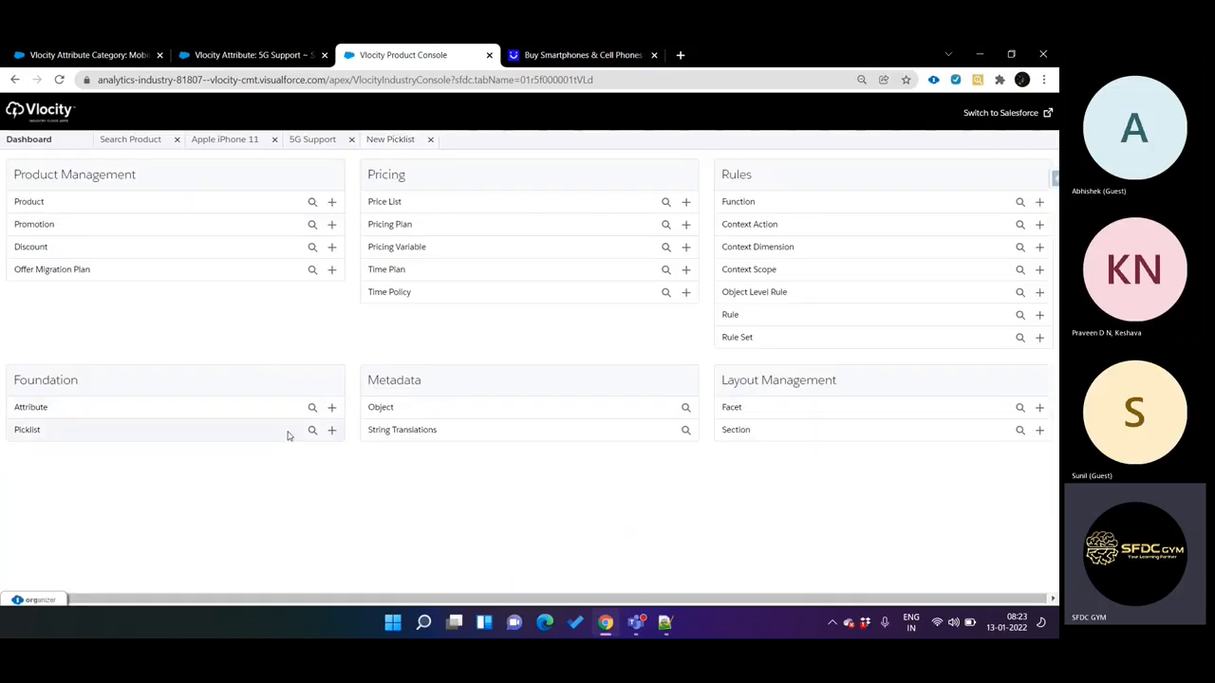
{"action": "left_click", "coordinate": [390, 140]}
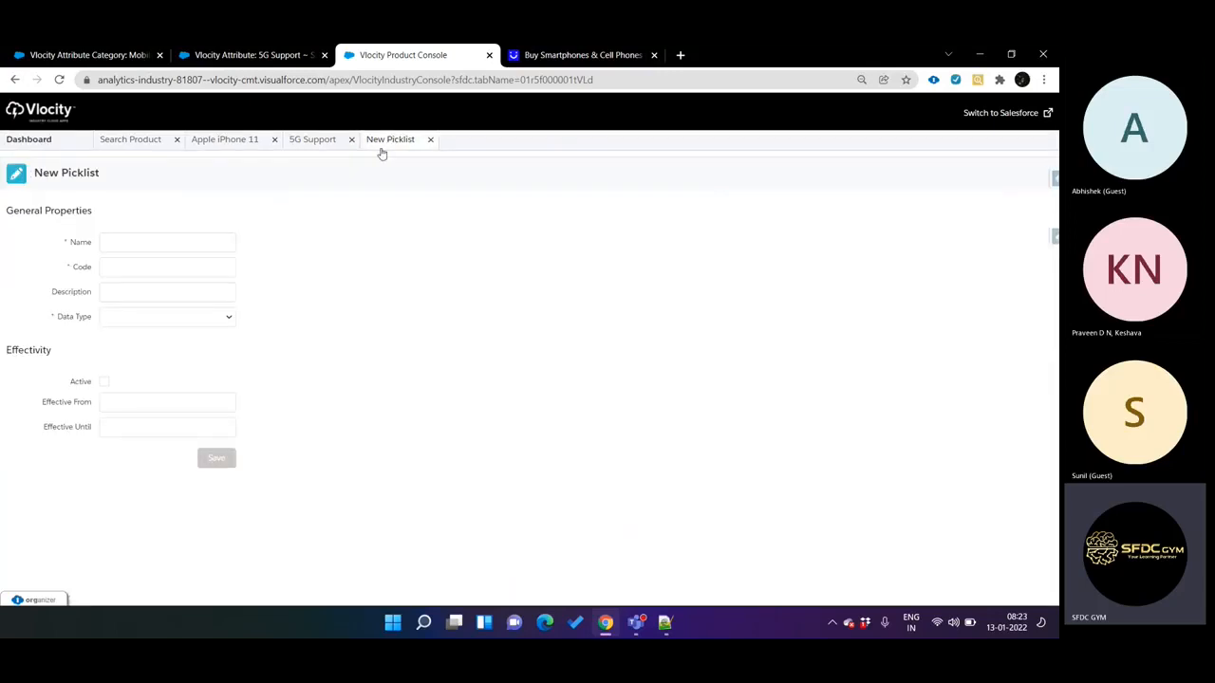
{"action": "left_click", "coordinate": [179, 243]}
{"action": "type", "text": "RAM"}
{"action": "key", "text": "Tab"}
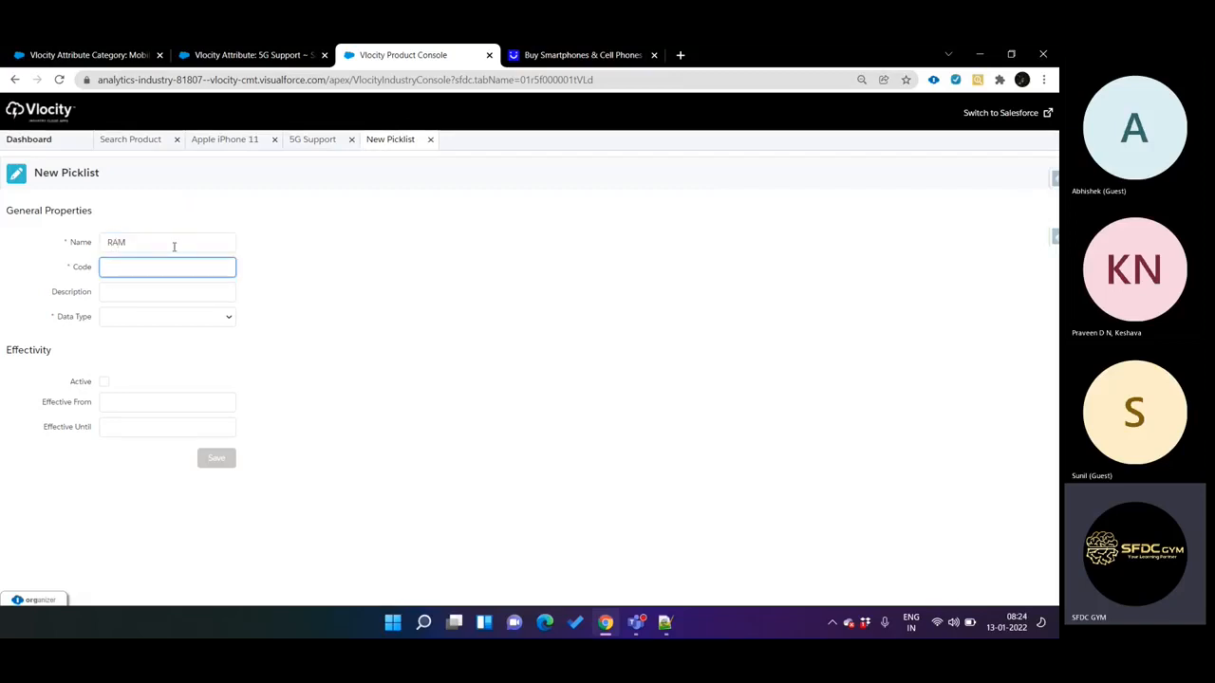
{"action": "type", "text": "RAM"}
Set the new picklist's Data Type to Text, make it active and set Effective From to 1/13/2022
{"action": "left_click", "coordinate": [180, 322]}
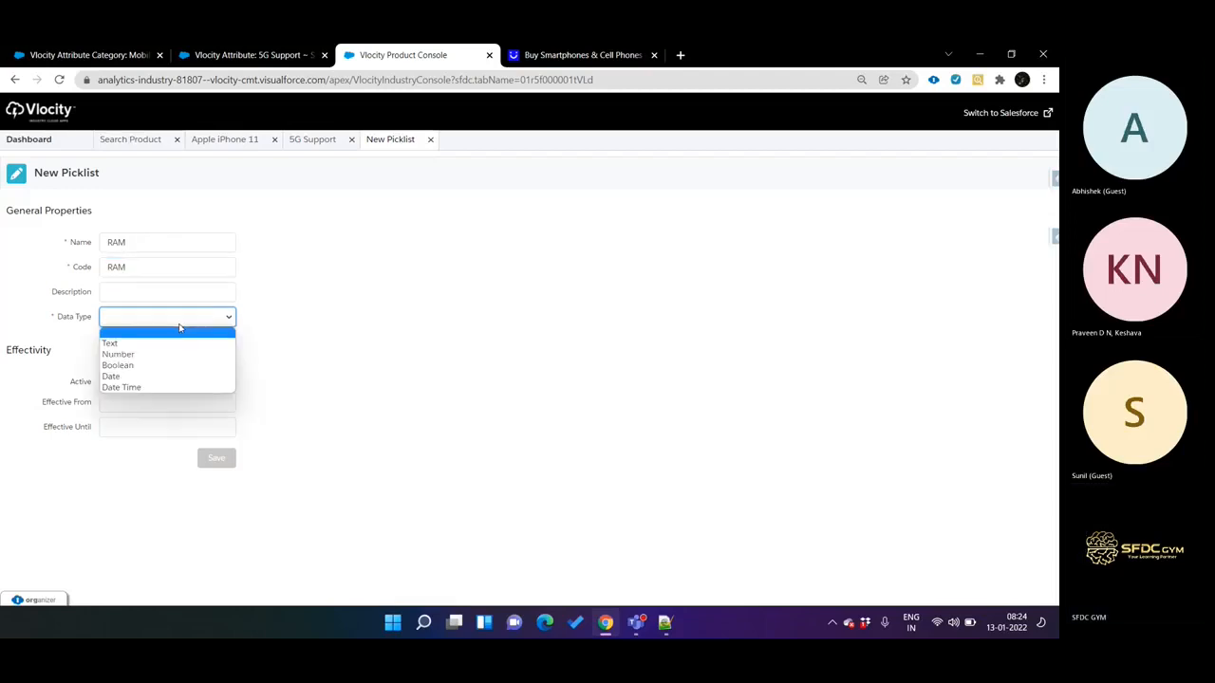
{"action": "left_click", "coordinate": [124, 347]}
{"action": "left_click", "coordinate": [105, 382]}
{"action": "left_click", "coordinate": [118, 400]}
{"action": "left_click", "coordinate": [218, 527]}
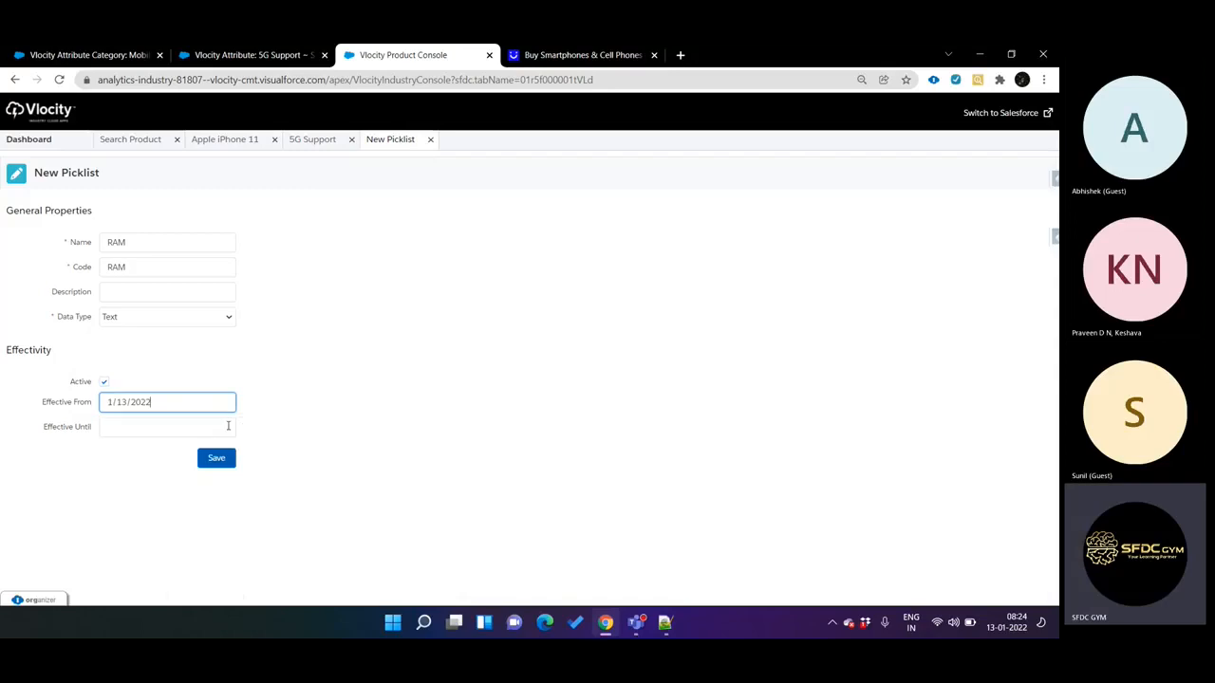
{"action": "left_click", "coordinate": [295, 330]}
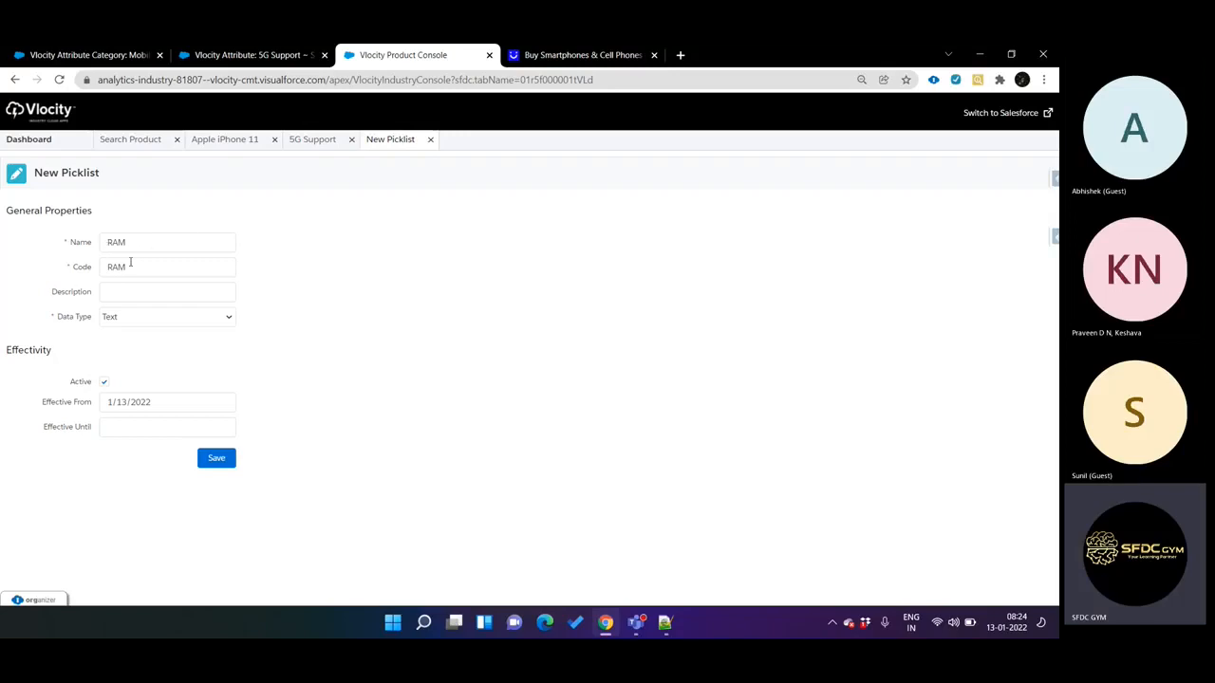
Recheck the data type and active setting of the RAM picklist and save it
{"action": "left_click", "coordinate": [120, 325]}
{"action": "left_click", "coordinate": [122, 330]}
{"action": "left_click", "coordinate": [103, 383]}
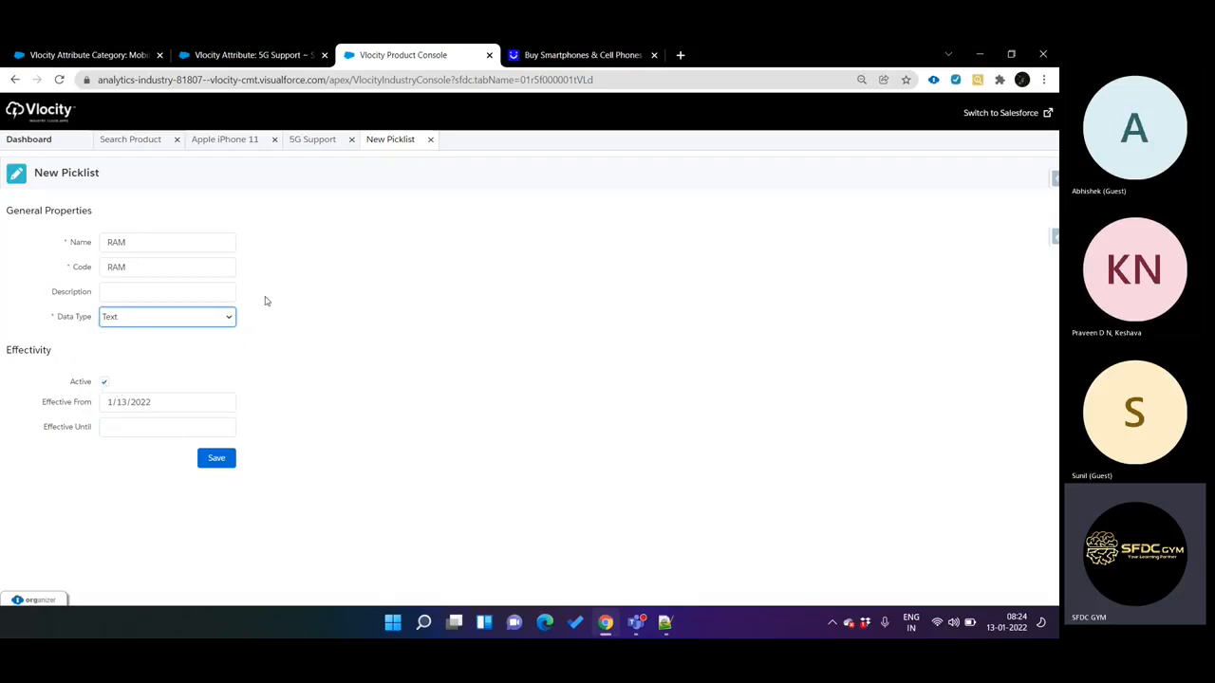
{"action": "left_click", "coordinate": [217, 460]}
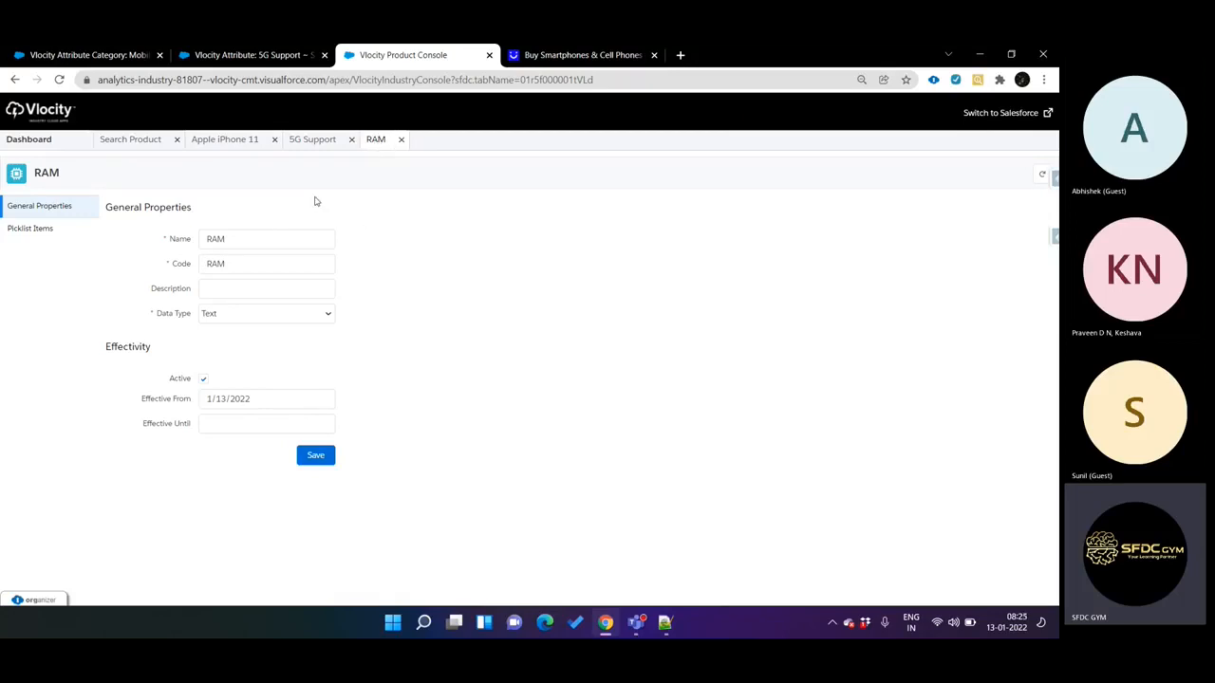
Start a new item for the RAM picklist and reload the 5G Support attribute record in Salesforce
{"action": "left_click", "coordinate": [32, 232]}
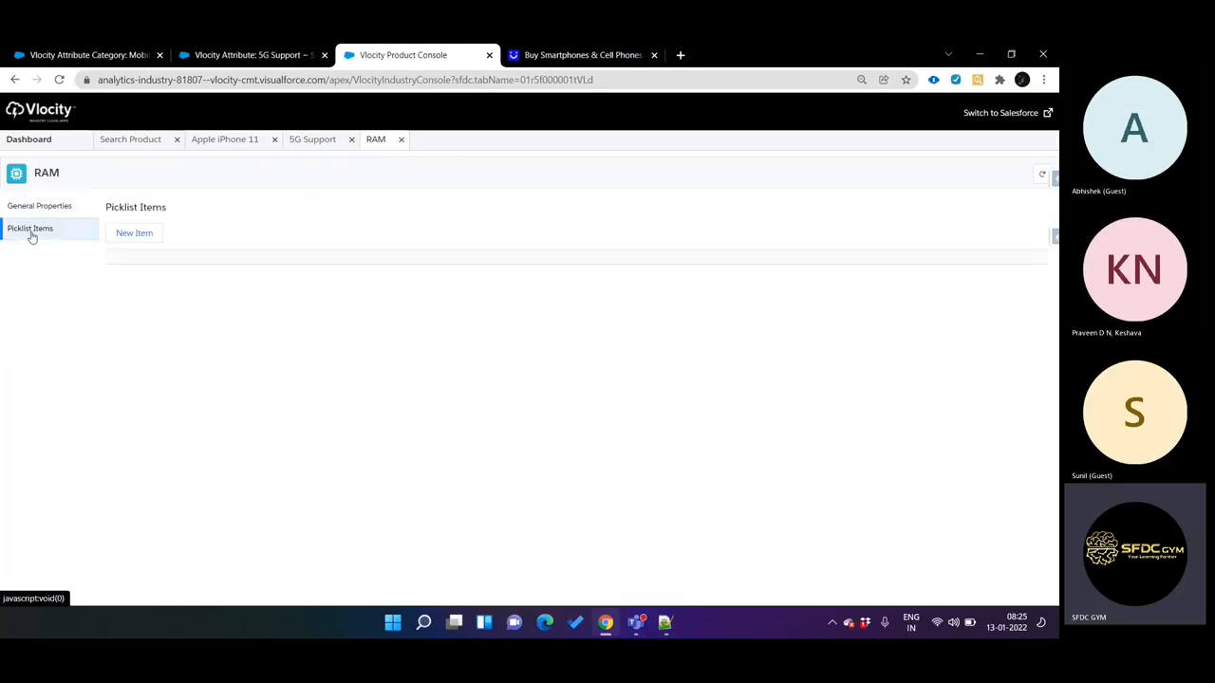
{"action": "left_click", "coordinate": [134, 235]}
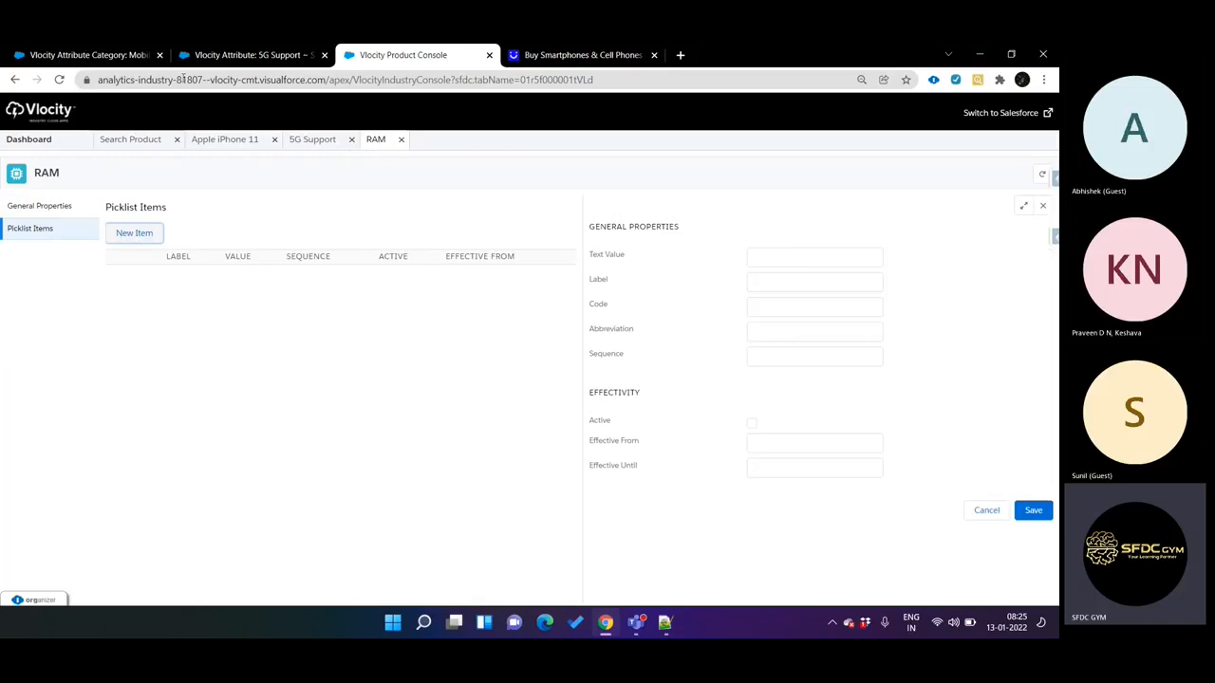
{"action": "left_click", "coordinate": [201, 57]}
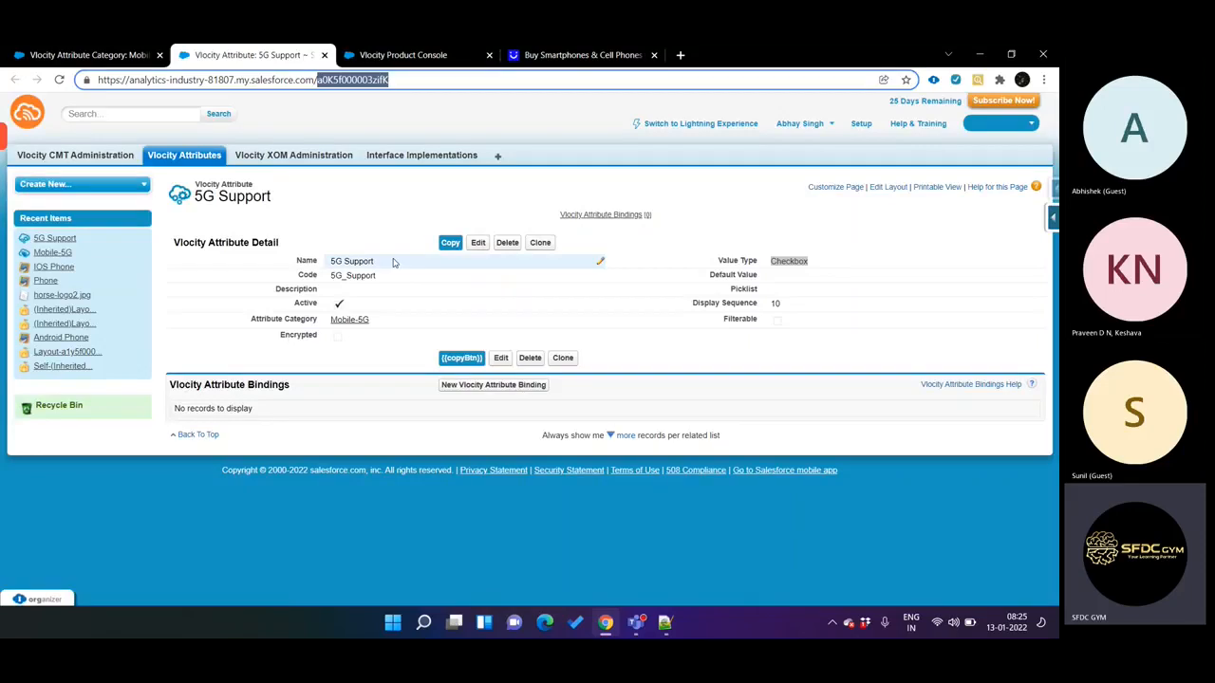
{"action": "right_click", "coordinate": [393, 195]}
{"action": "left_click", "coordinate": [427, 235]}
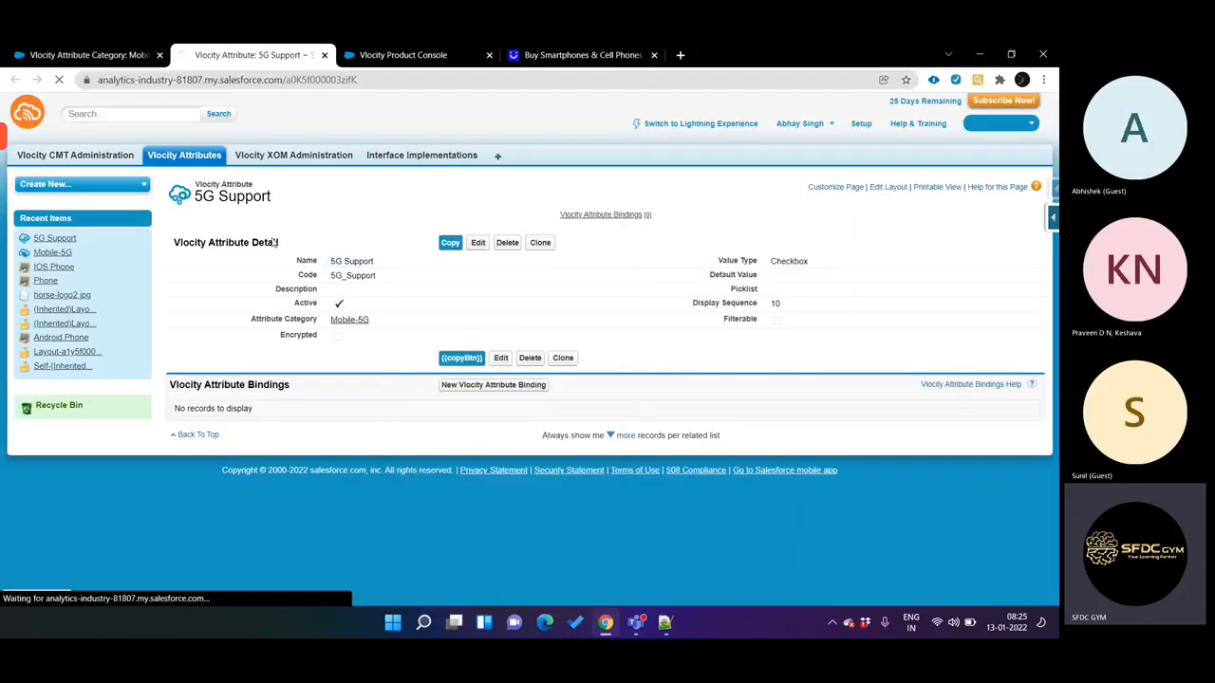
{"action": "left_click", "coordinate": [385, 59]}
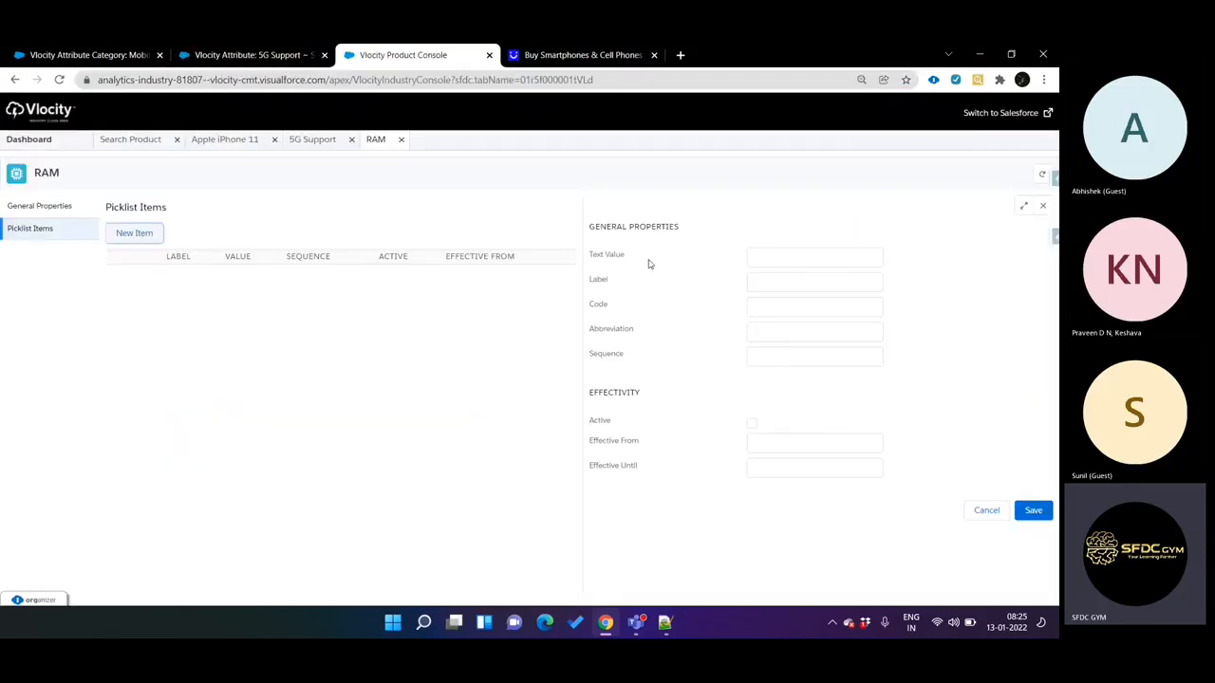
Enter 4G as the Text Value of the new RAM picklist item
{"action": "left_click", "coordinate": [802, 258]}
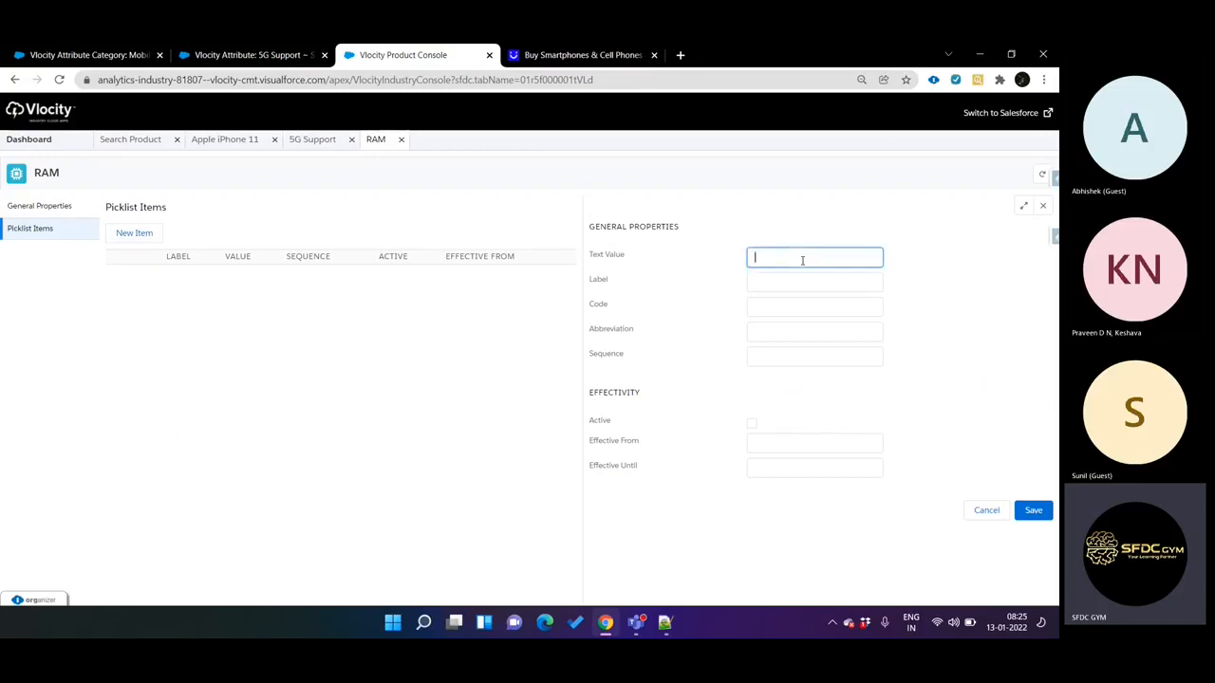
{"action": "type", "text": "5g"}
{"action": "key", "text": "BackSpace"}
{"action": "key", "text": "BackSpace"}
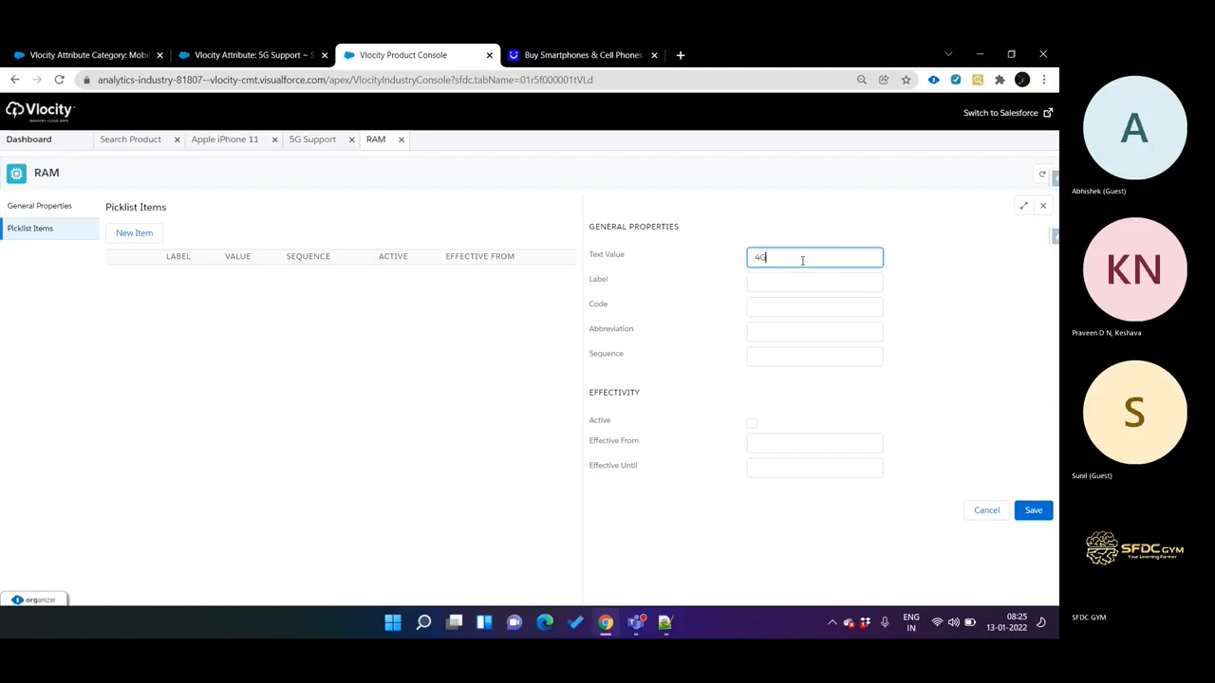
{"action": "left_click_drag", "start_coordinate": [590, 256], "coordinate": [625, 259]}
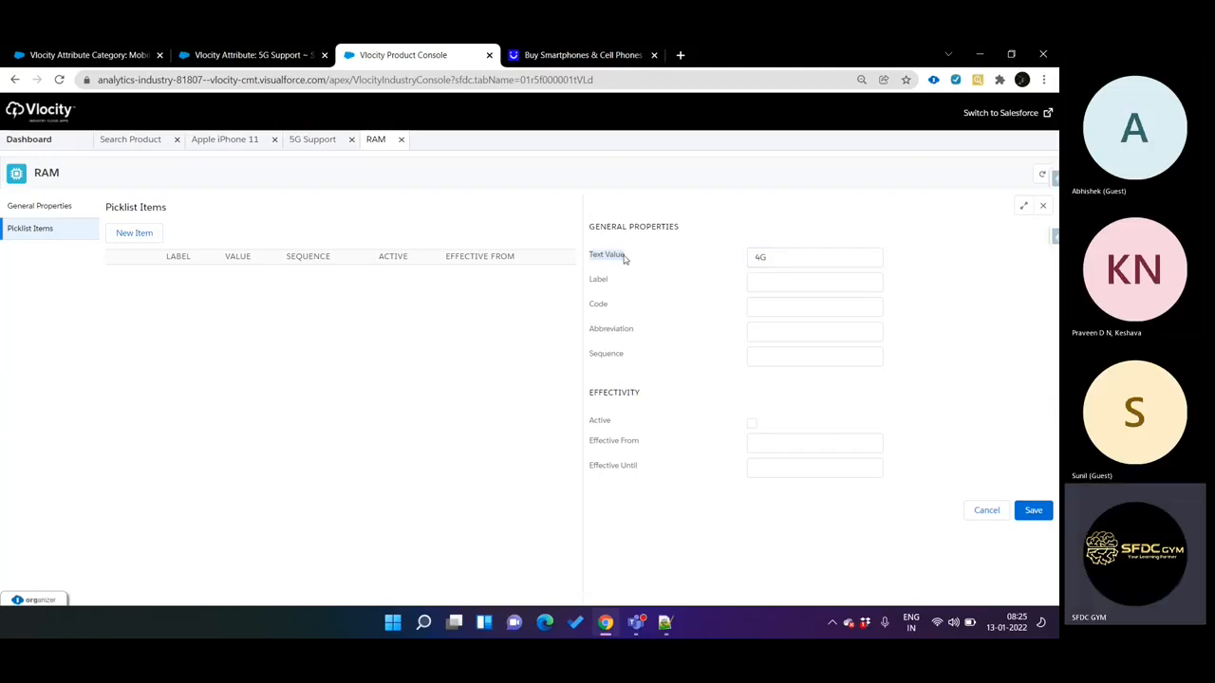
{"action": "left_click", "coordinate": [788, 258]}
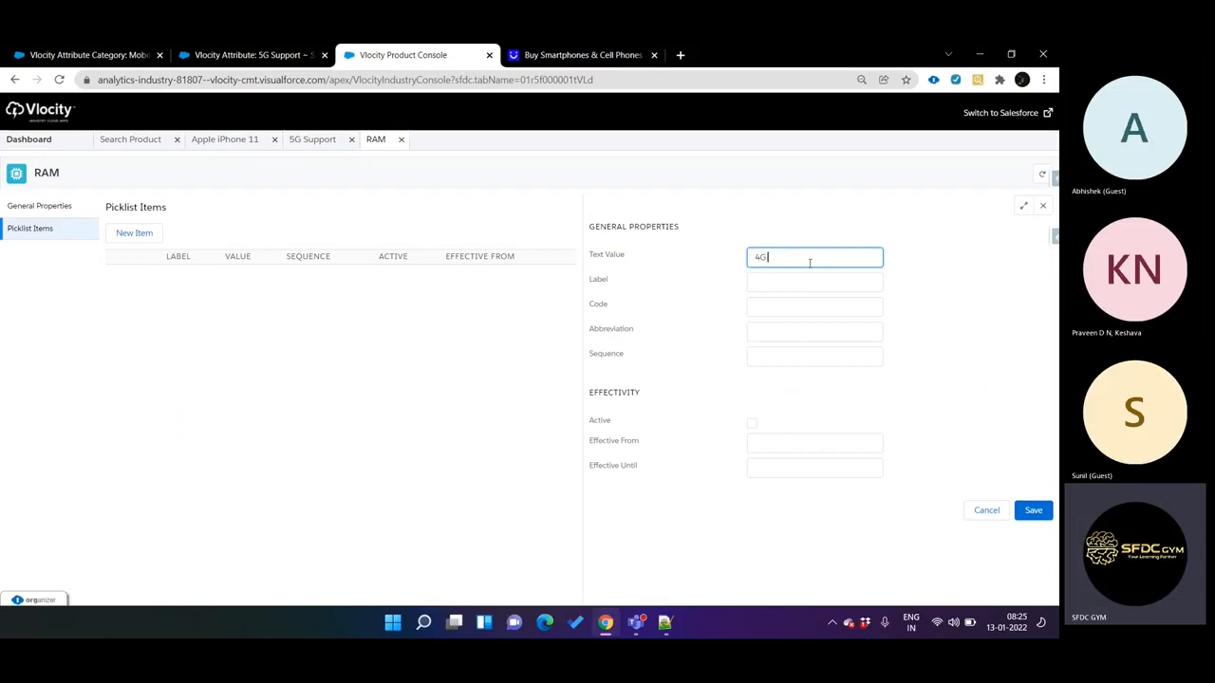
{"action": "type", "text": "- Mob"}
{"action": "key", "text": "BackSpace"}
{"action": "key", "text": "BackSpace"}
Enter 4G as the Label and the Code of the picklist item
{"action": "left_click", "coordinate": [782, 275]}
{"action": "type", "text": "5G"}
{"action": "key", "text": "BackSpace"}
{"action": "key", "text": "BackSpace"}
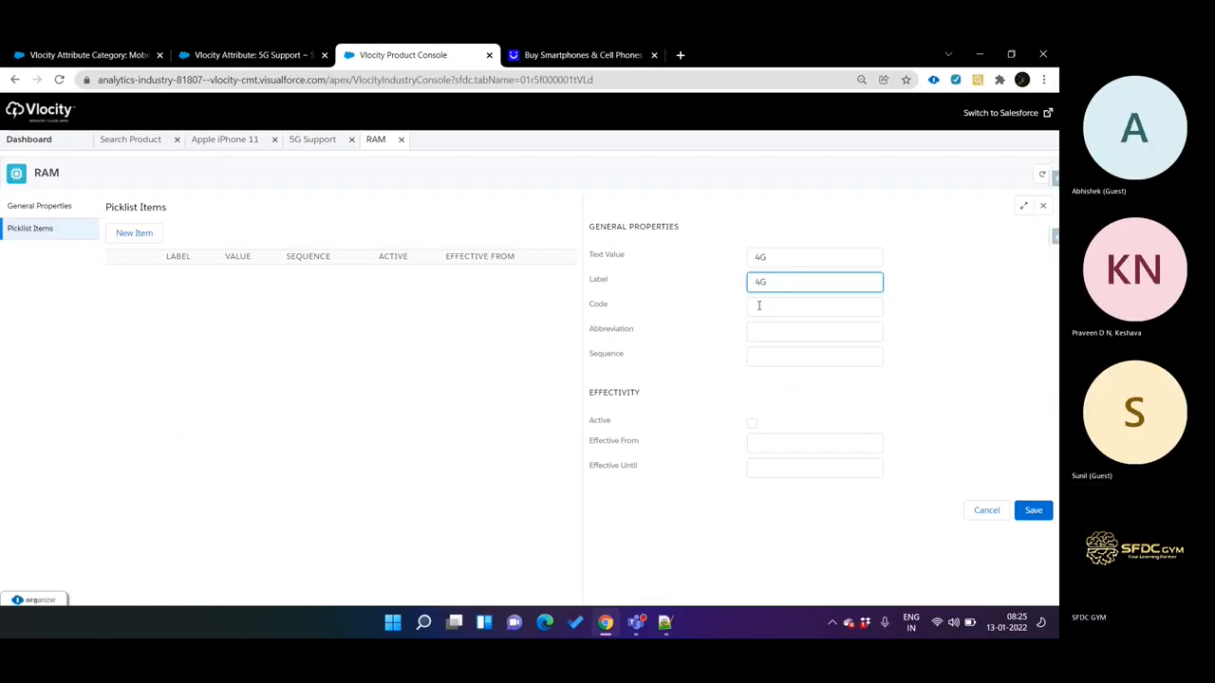
{"action": "left_click", "coordinate": [758, 306]}
{"action": "type", "text": "4G"}
Leave the item's Abbreviation empty, set Sequence to 1, make it active and set Effective From to 1/13/2022
{"action": "left_click", "coordinate": [757, 330]}
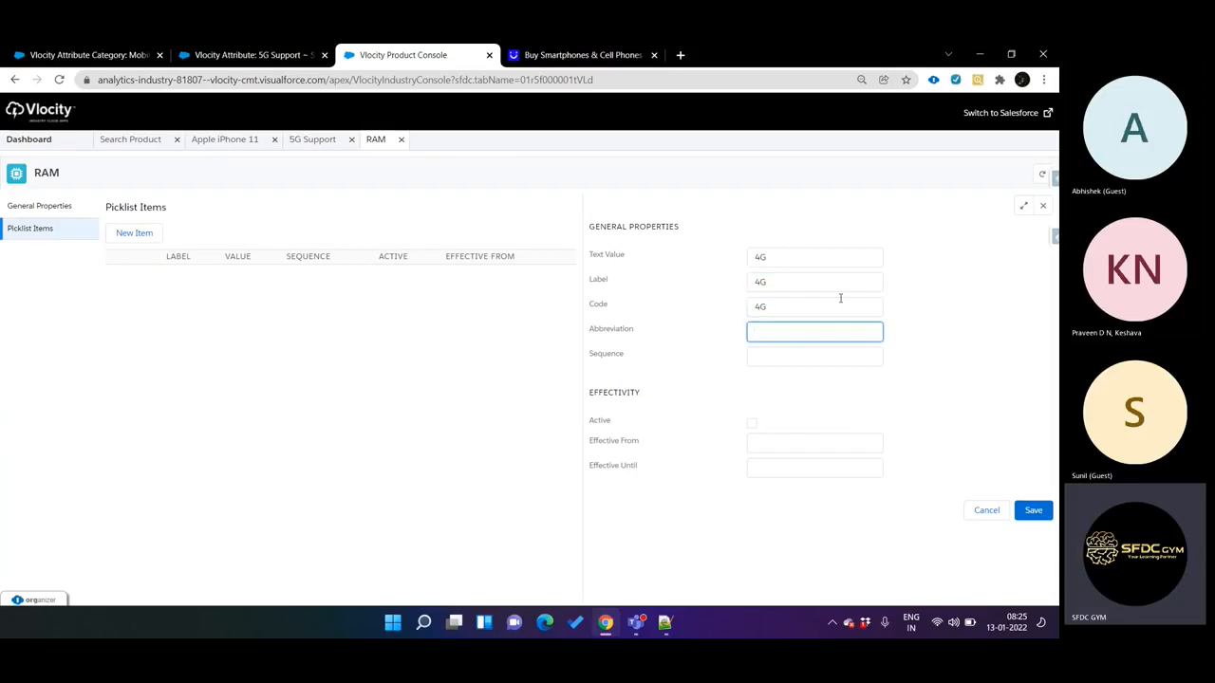
{"action": "left_click", "coordinate": [778, 356]}
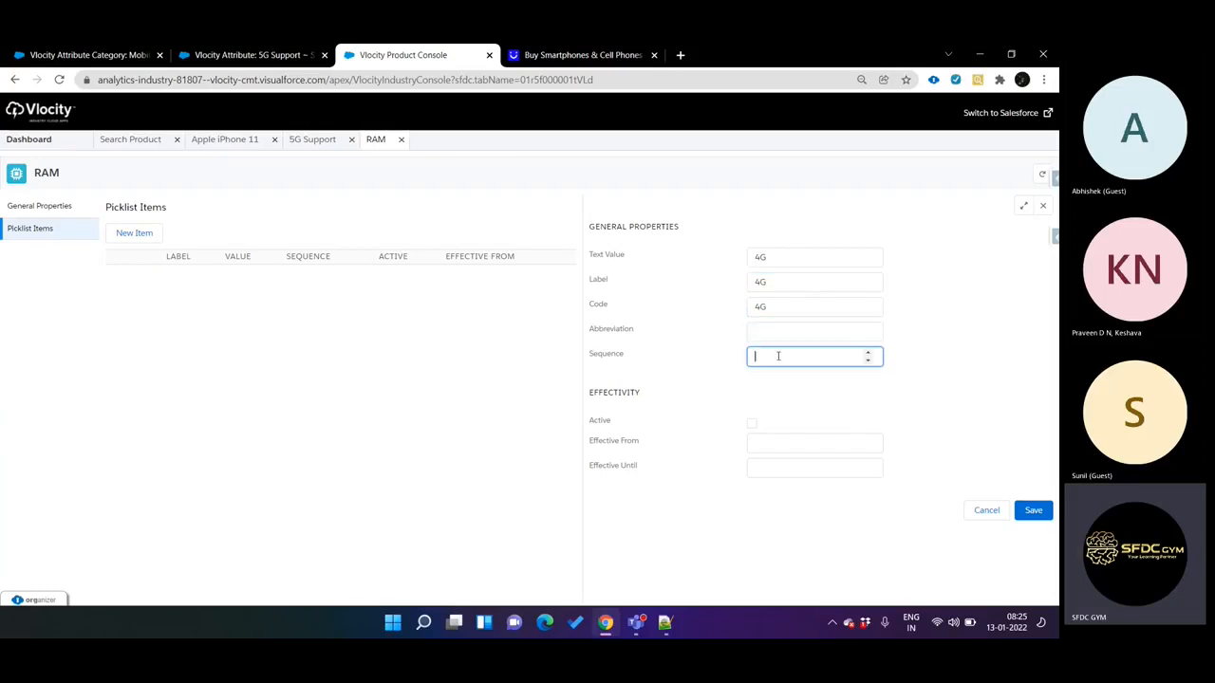
{"action": "type", "text": "1"}
{"action": "left_click", "coordinate": [752, 423]}
{"action": "left_click", "coordinate": [783, 444]}
{"action": "left_click", "coordinate": [856, 565]}
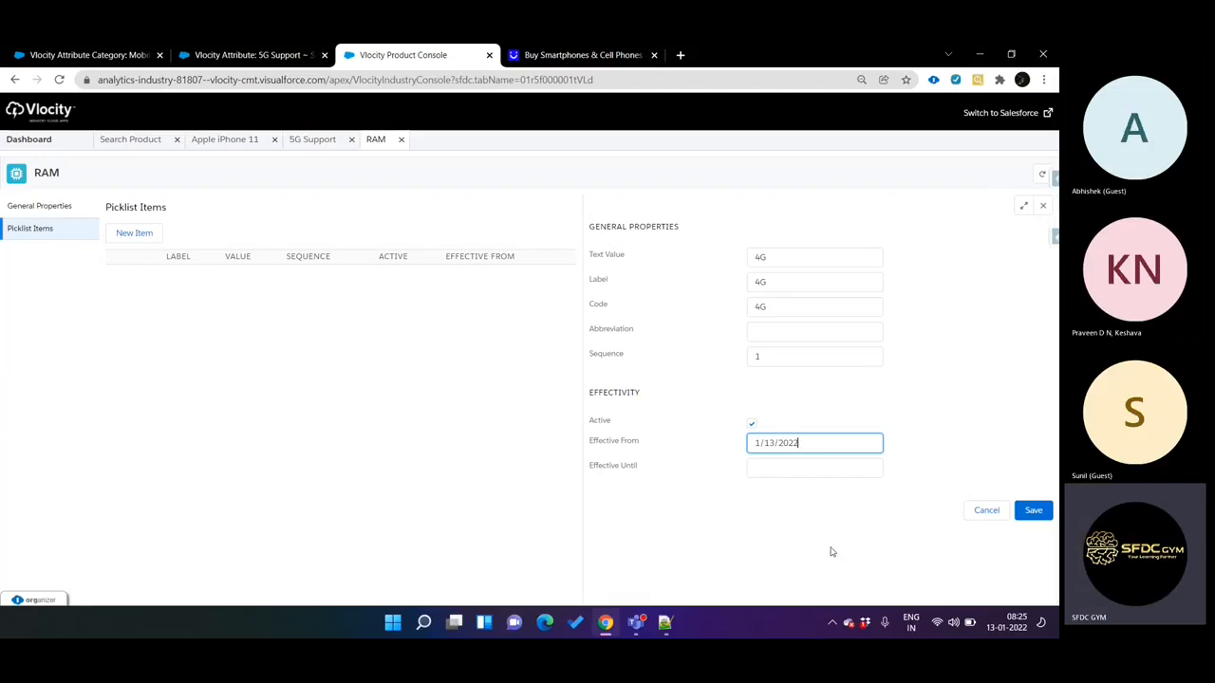
{"action": "left_click_drag", "start_coordinate": [603, 307], "coordinate": [598, 312]}
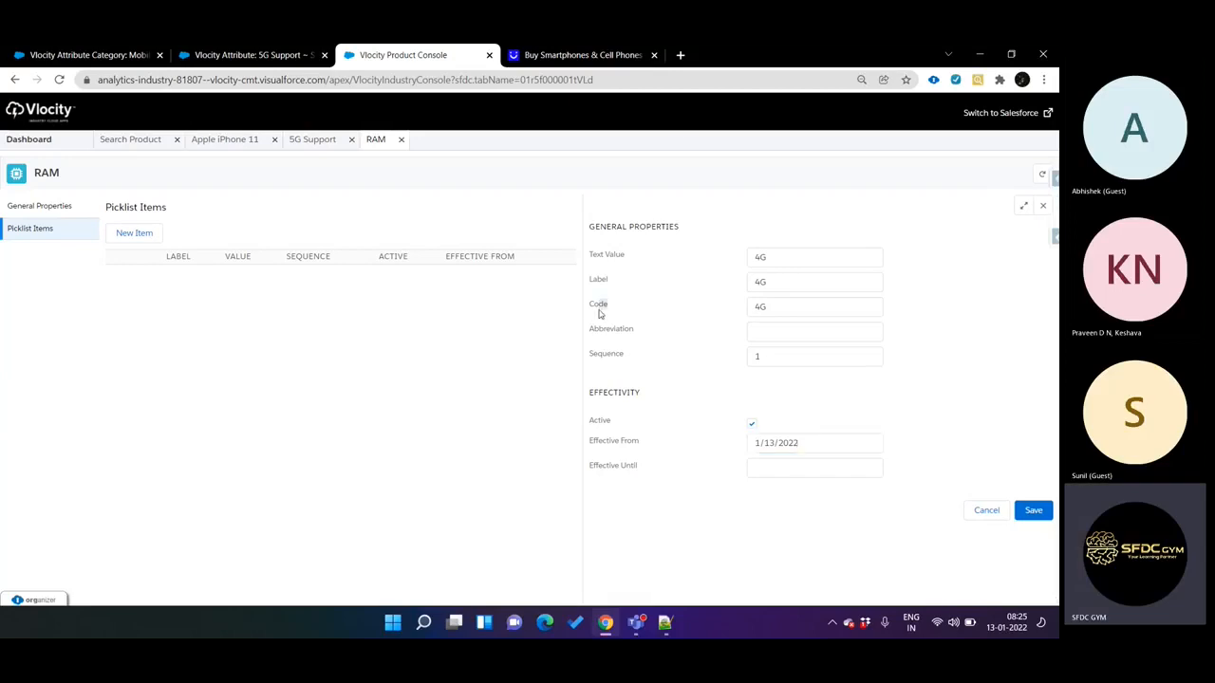
{"action": "double_click", "coordinate": [759, 307]}
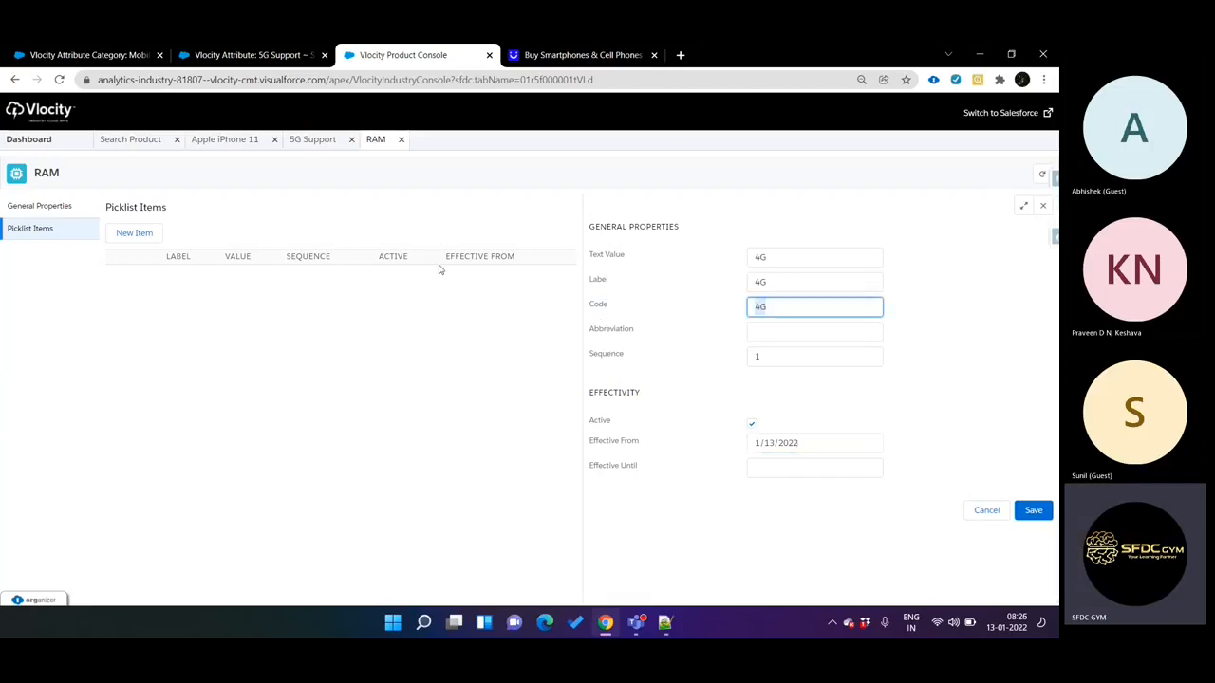
Recheck the Text Value and Code of the new 4G item and save it to the RAM picklist
{"action": "double_click", "coordinate": [759, 256]}
{"action": "left_click", "coordinate": [771, 308]}
{"action": "left_click", "coordinate": [1033, 511]}
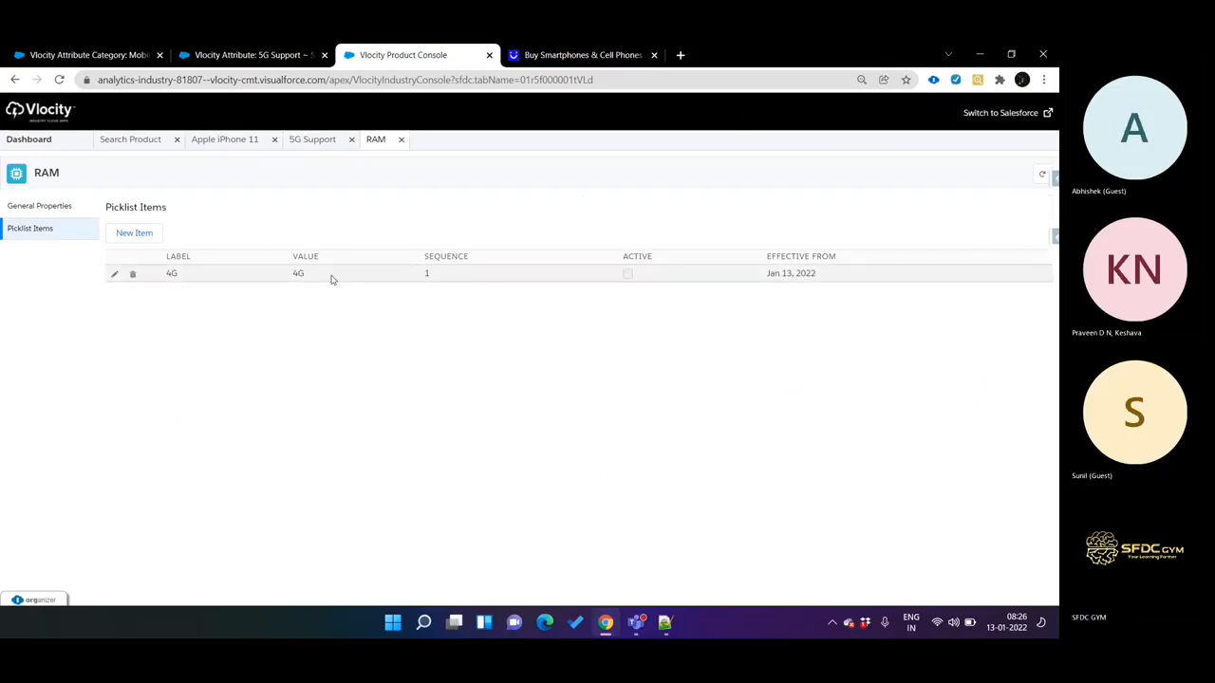
{"action": "left_click", "coordinate": [141, 236]}
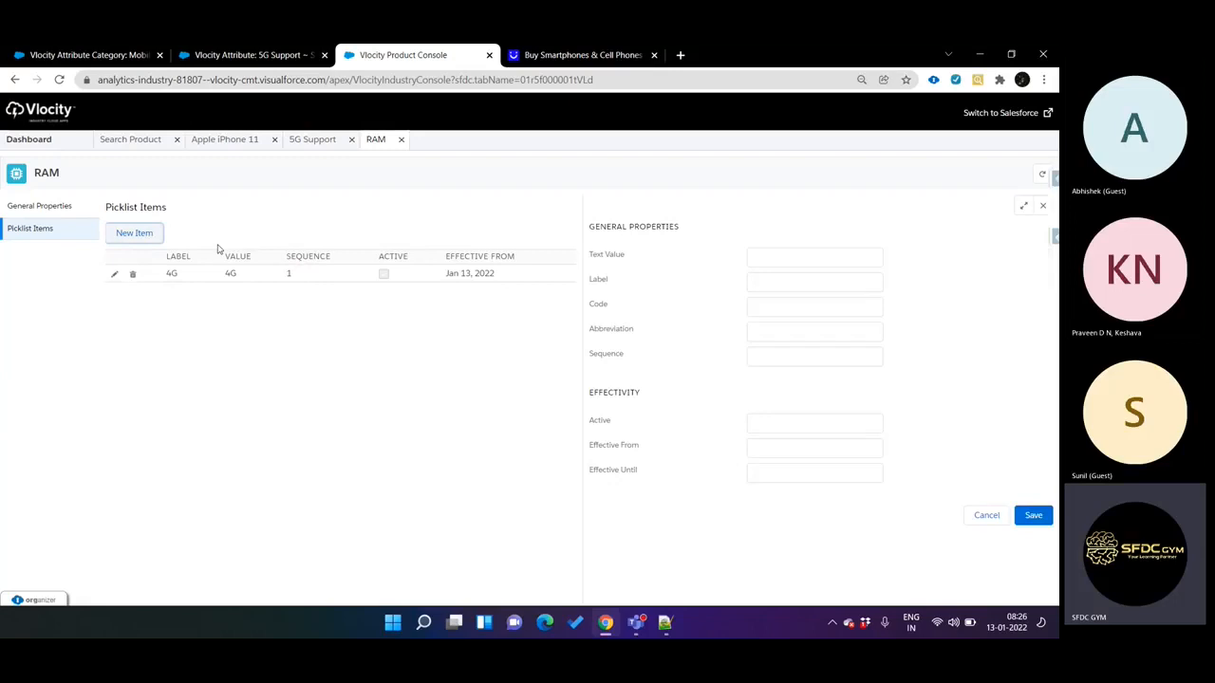
{"action": "left_click", "coordinate": [807, 257]}
{"action": "type", "text": "8G"}
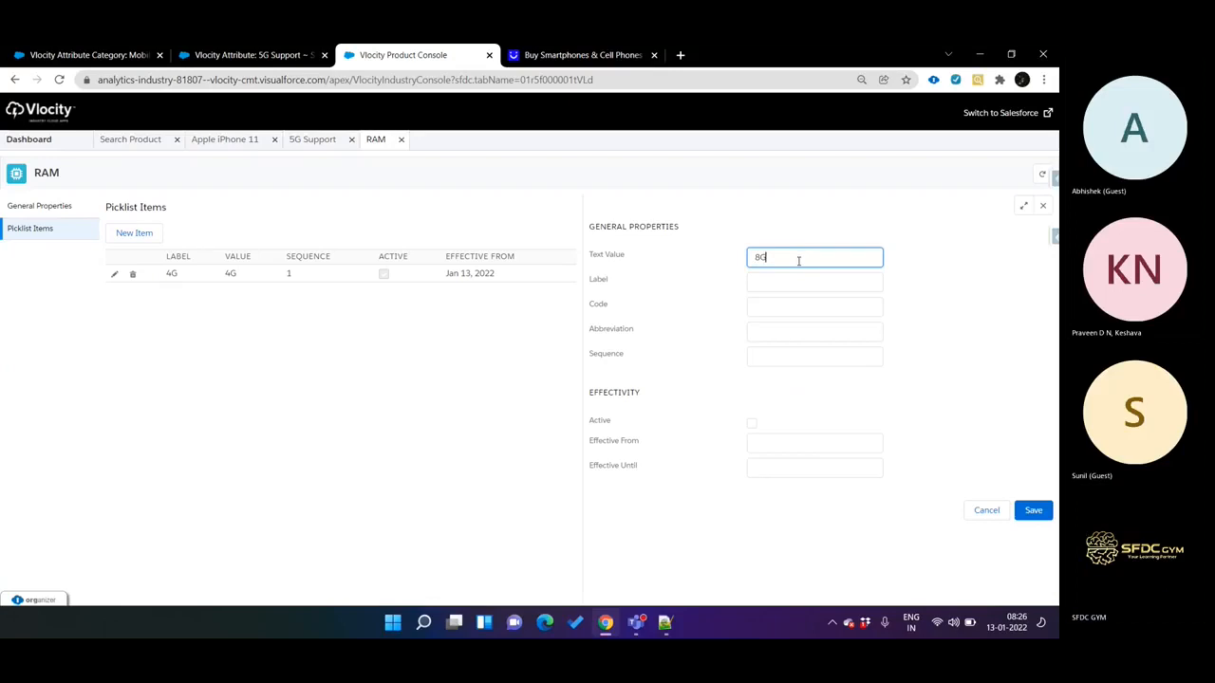
Edit the 4G picklist item so its Text Value, Label and Code are all 4GB, and save it
{"action": "left_click", "coordinate": [114, 274]}
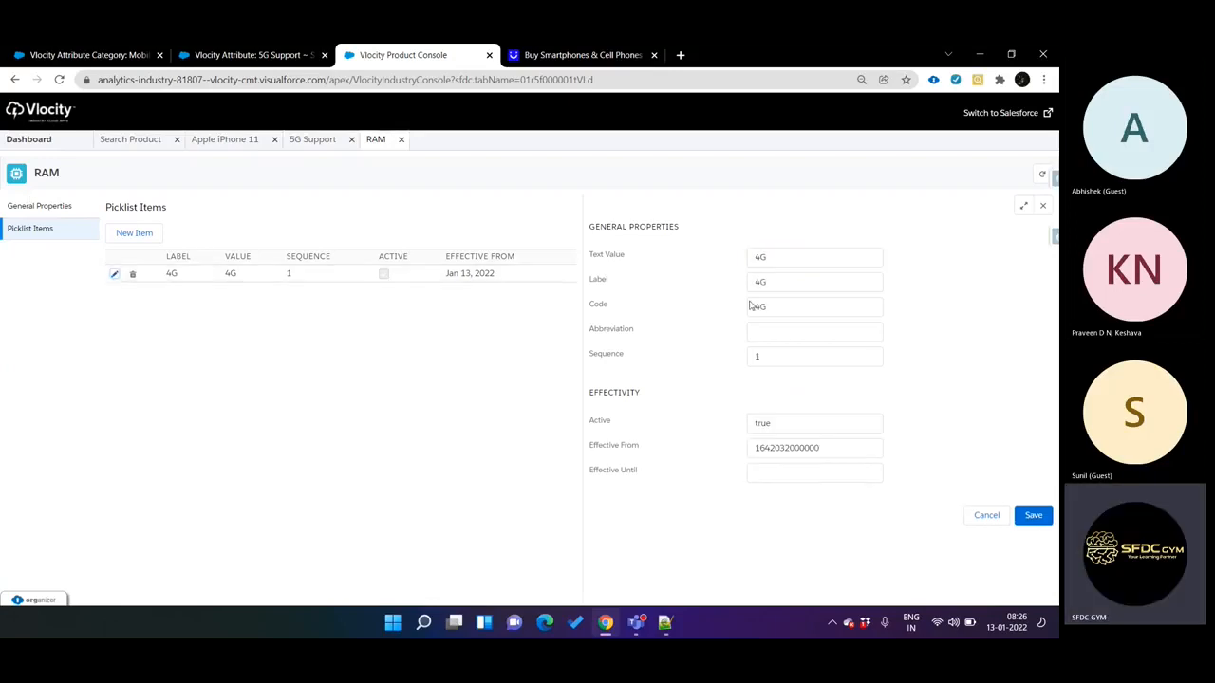
{"action": "left_click", "coordinate": [809, 258]}
{"action": "left_click", "coordinate": [807, 278]}
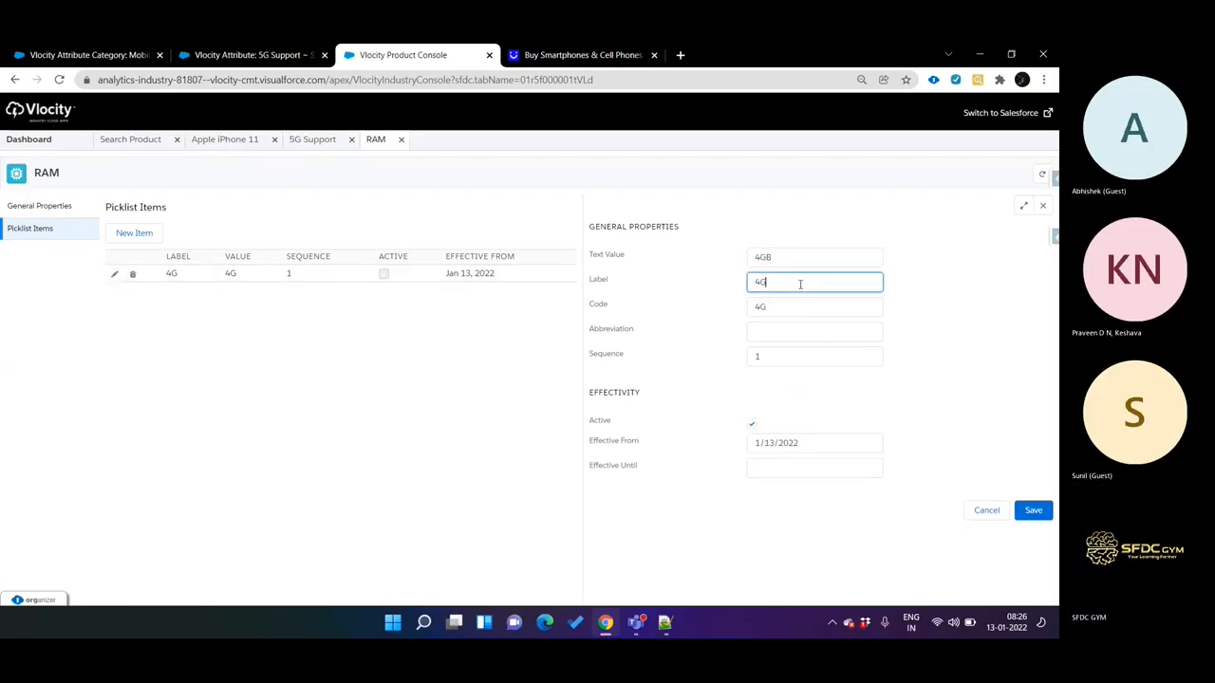
{"action": "left_click", "coordinate": [793, 304]}
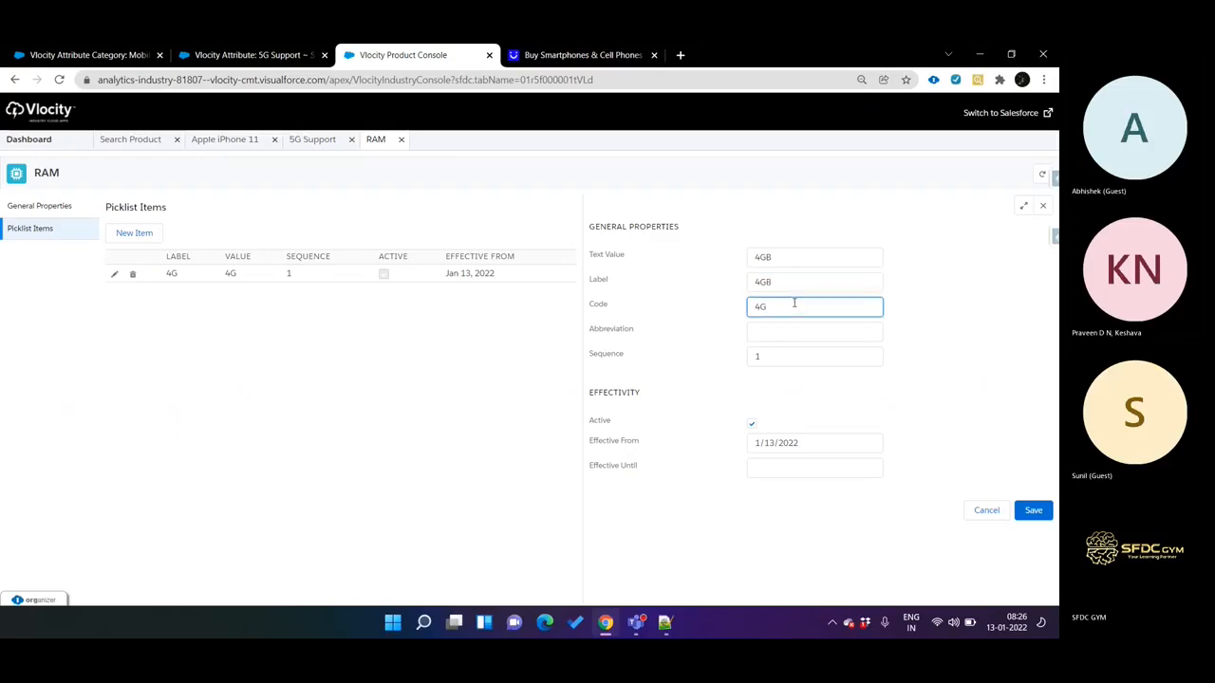
{"action": "left_click", "coordinate": [1033, 509]}
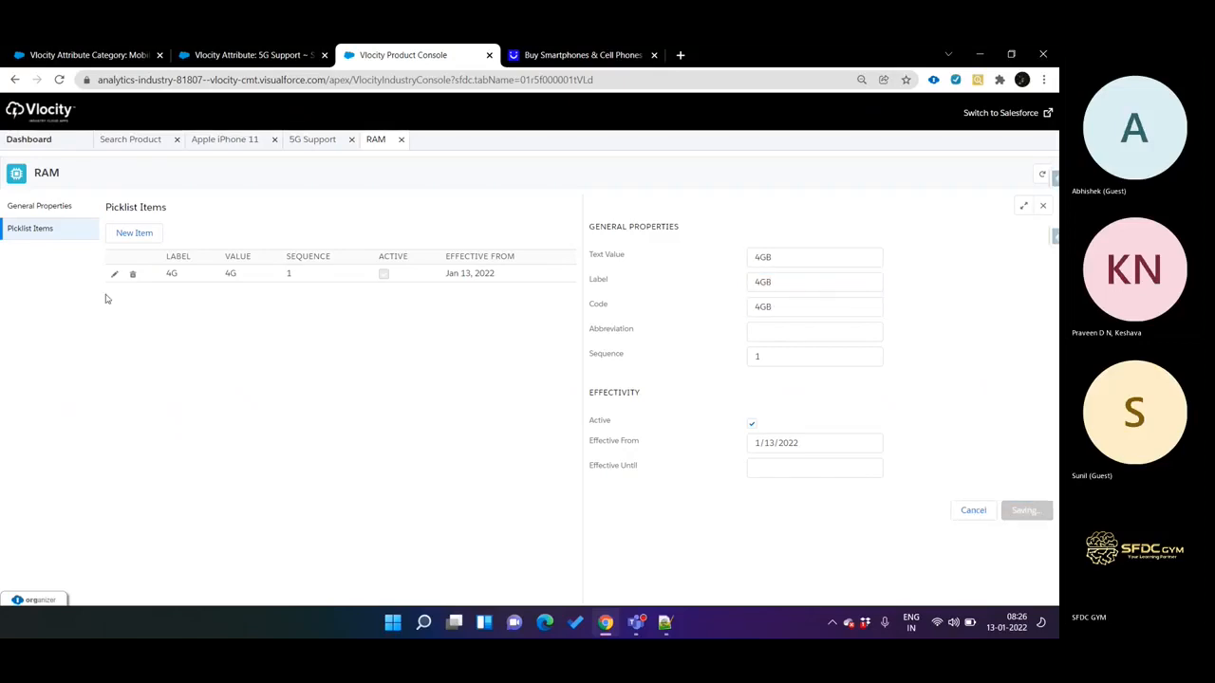
Start another RAM picklist item with 8GB as its Text Value, Label and Code
{"action": "left_click", "coordinate": [139, 232]}
{"action": "left_click", "coordinate": [776, 255]}
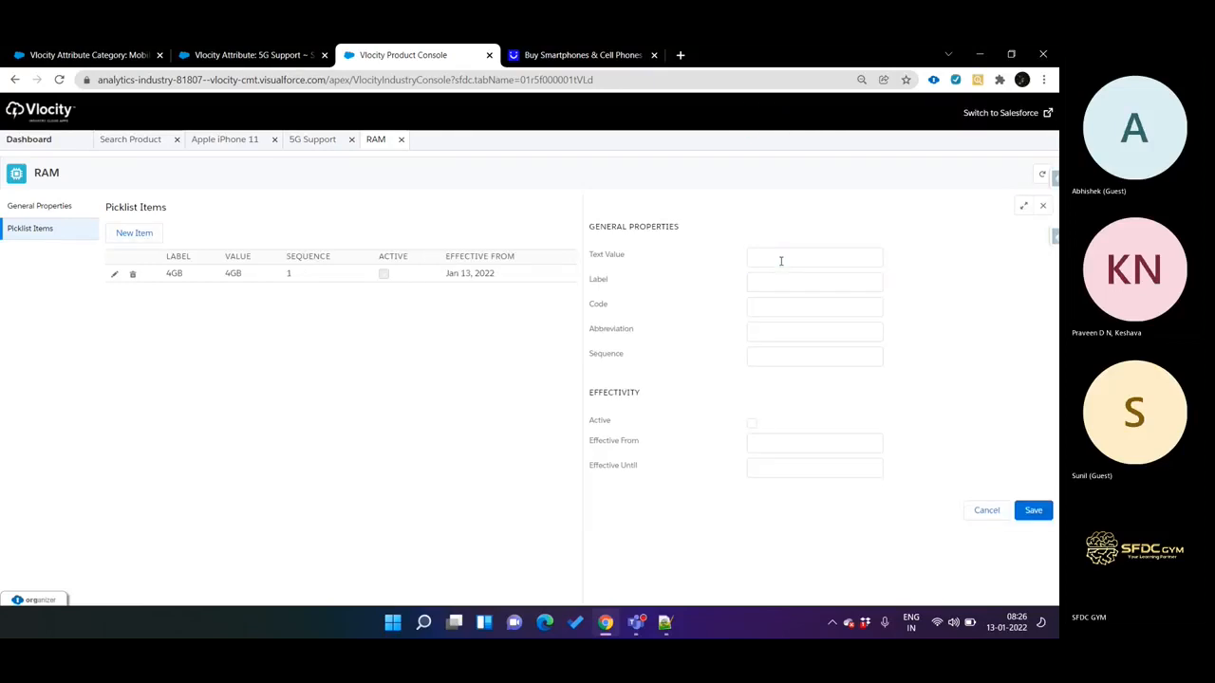
{"action": "left_click", "coordinate": [781, 260]}
{"action": "key", "text": "Tab"}
{"action": "key", "text": "Tab"}
{"action": "key", "text": "Tab"}
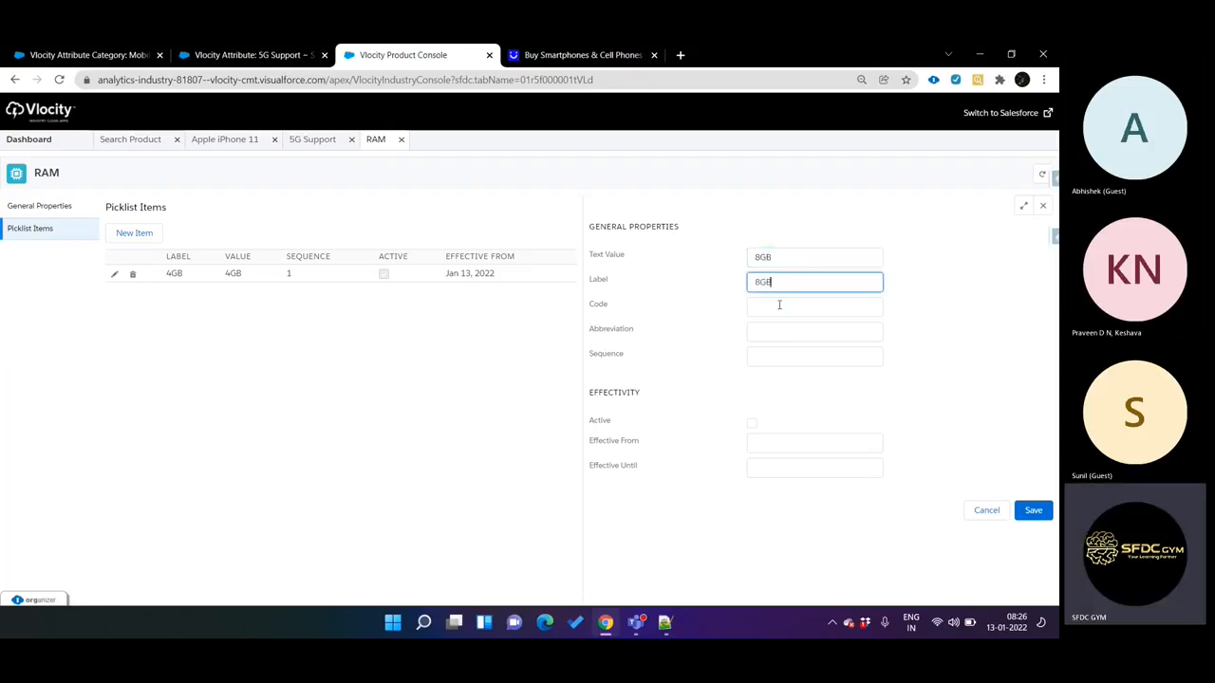
Give the 8GB item Sequence 2, make it active with Effective From 1/13/2022, and save it
{"action": "left_click", "coordinate": [773, 355]}
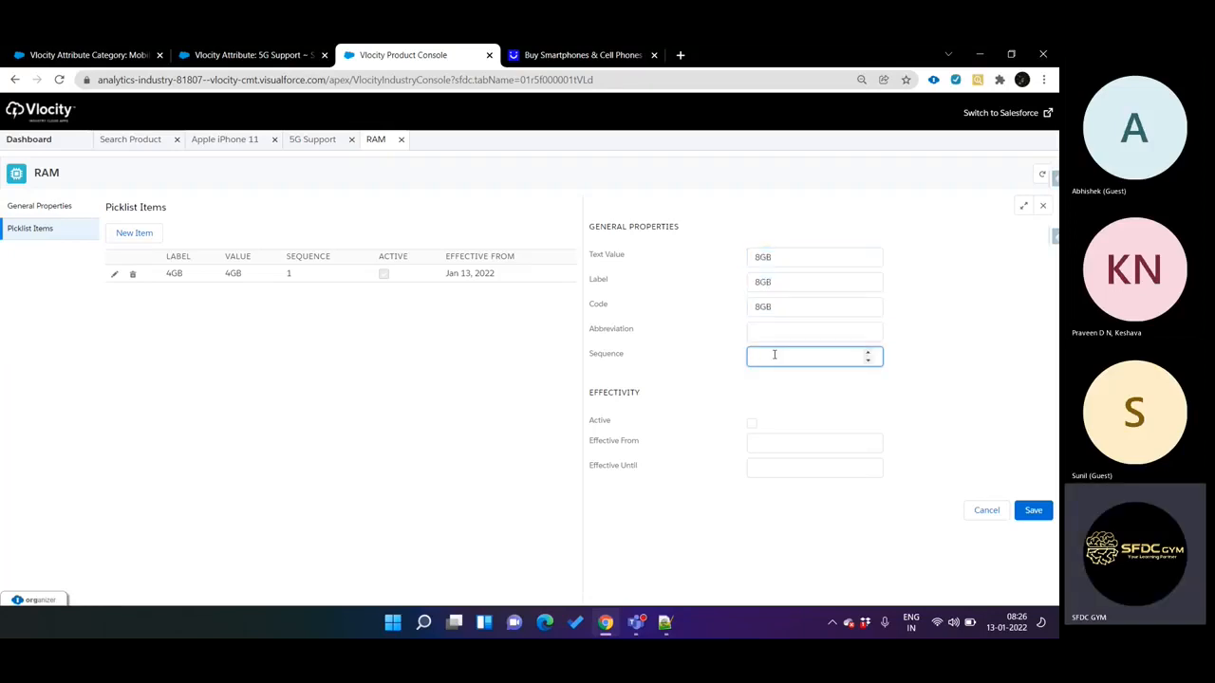
{"action": "type", "text": "2"}
{"action": "left_click", "coordinate": [752, 424]}
{"action": "left_click", "coordinate": [765, 443]}
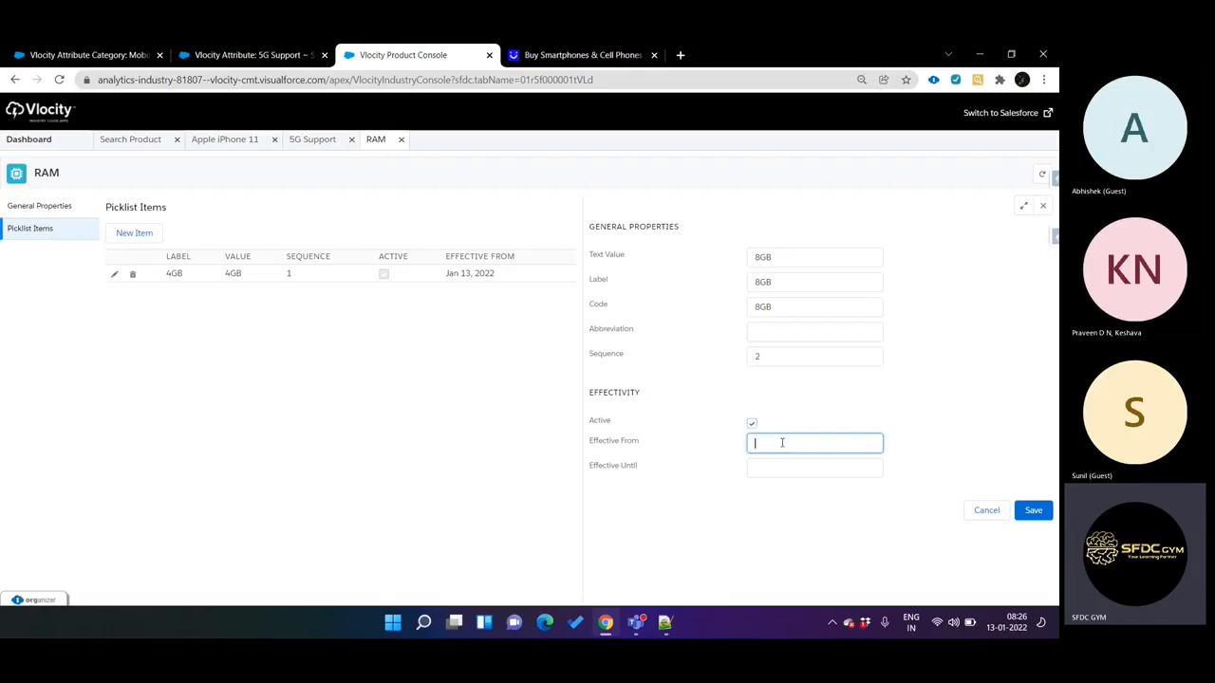
{"action": "left_click", "coordinate": [858, 564]}
{"action": "left_click", "coordinate": [1022, 510]}
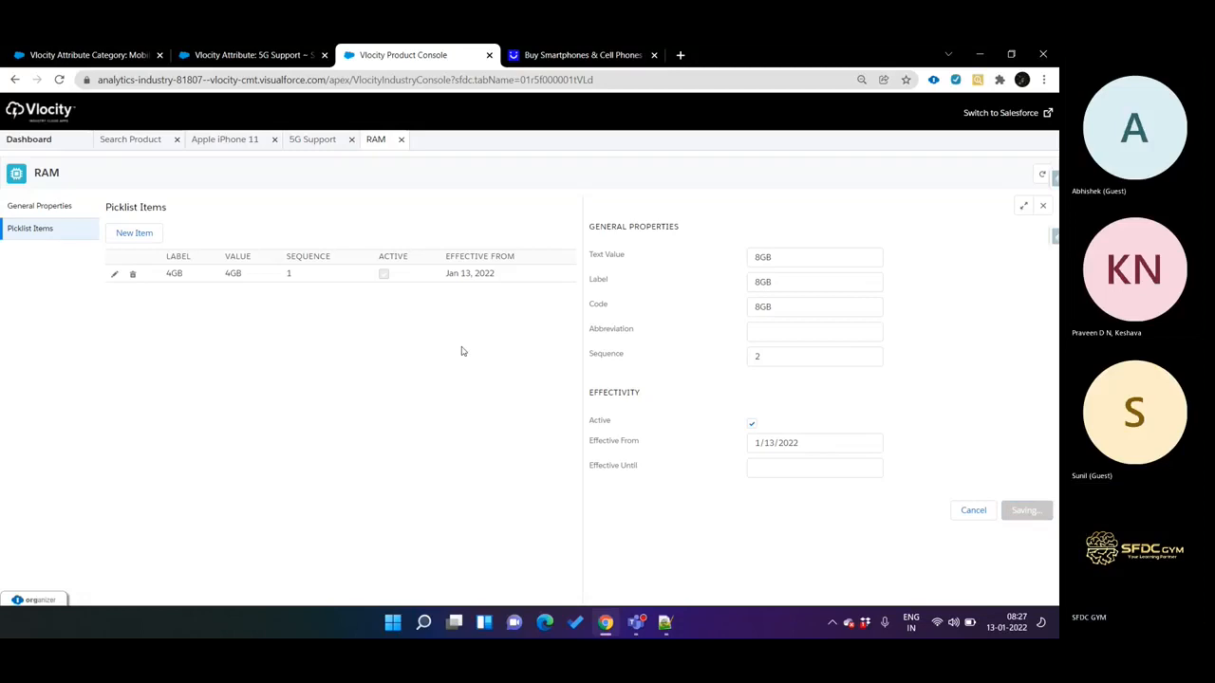
Start a third RAM picklist item with 16GB as its Text Value, Label and Code
{"action": "left_click", "coordinate": [131, 236]}
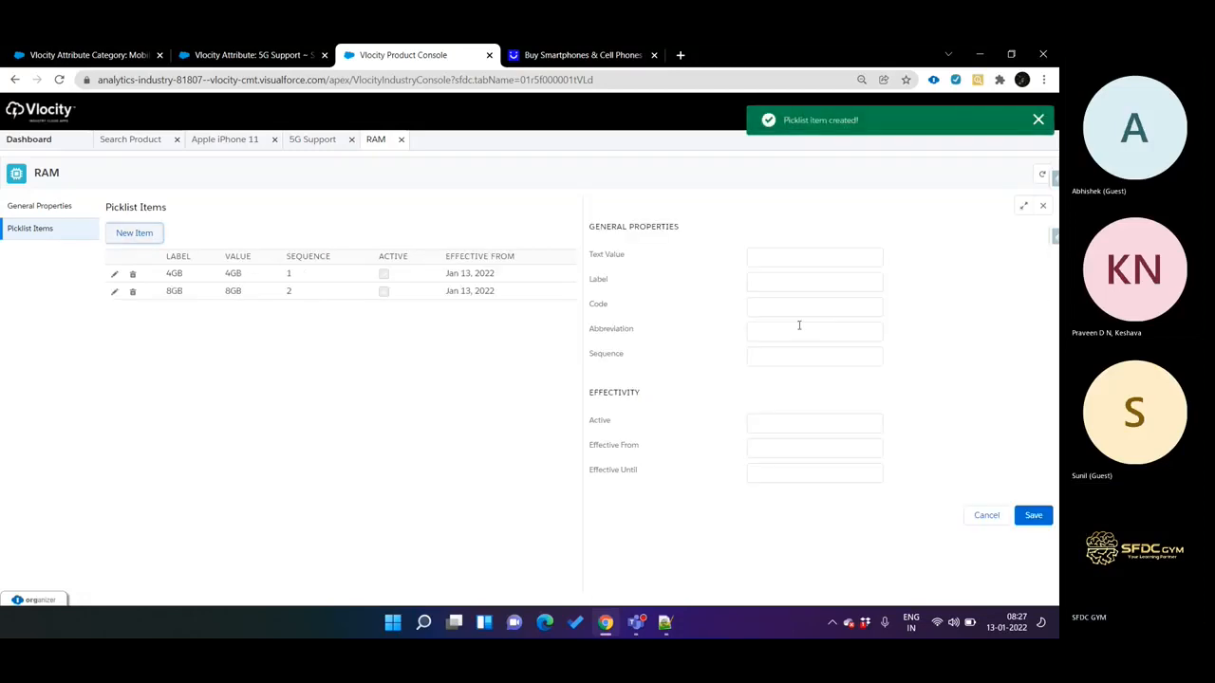
{"action": "left_click", "coordinate": [777, 256]}
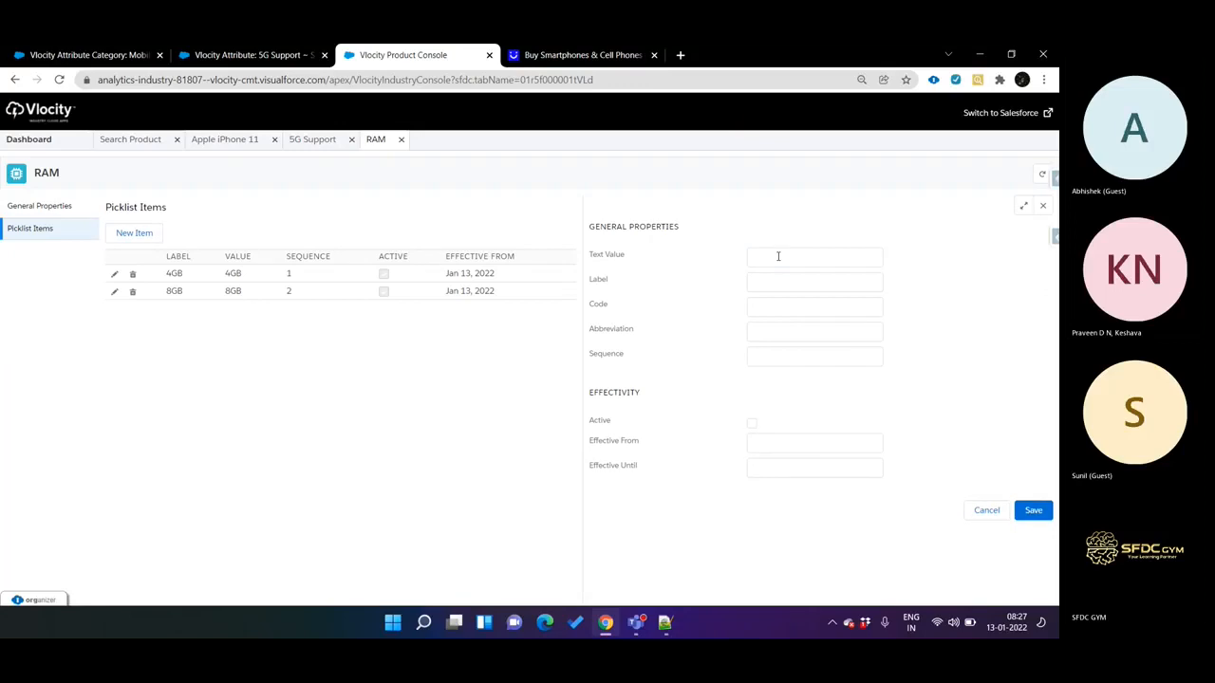
{"action": "left_click", "coordinate": [775, 257]}
{"action": "double_click", "coordinate": [775, 257]}
{"action": "key", "text": "ctrl+c"}
{"action": "left_click", "coordinate": [774, 281]}
{"action": "key", "text": "ctrl+v"}
{"action": "left_click", "coordinate": [782, 305]}
{"action": "key", "text": "ctrl+v"}
Give the 16GB item Sequence 3, make it active with Effective From Jan 13, 2022, and save it
{"action": "left_click", "coordinate": [767, 360]}
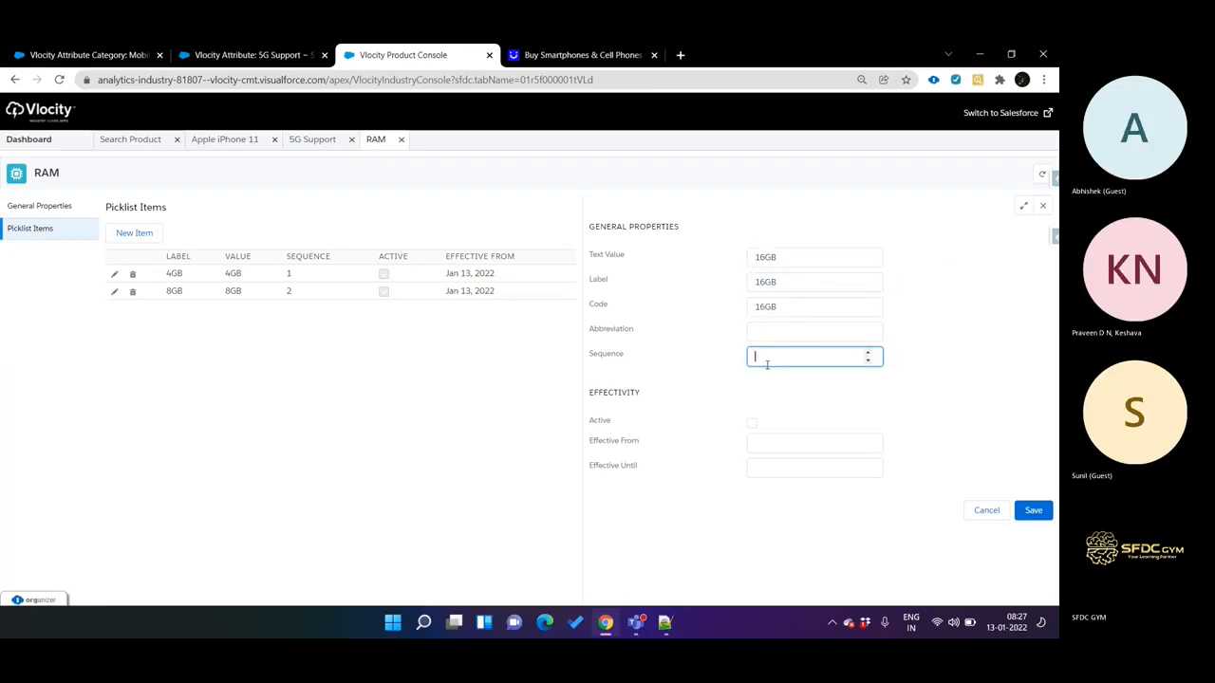
{"action": "left_click", "coordinate": [752, 424]}
{"action": "left_click", "coordinate": [788, 443]}
{"action": "left_click", "coordinate": [860, 564]}
{"action": "left_click", "coordinate": [1034, 512]}
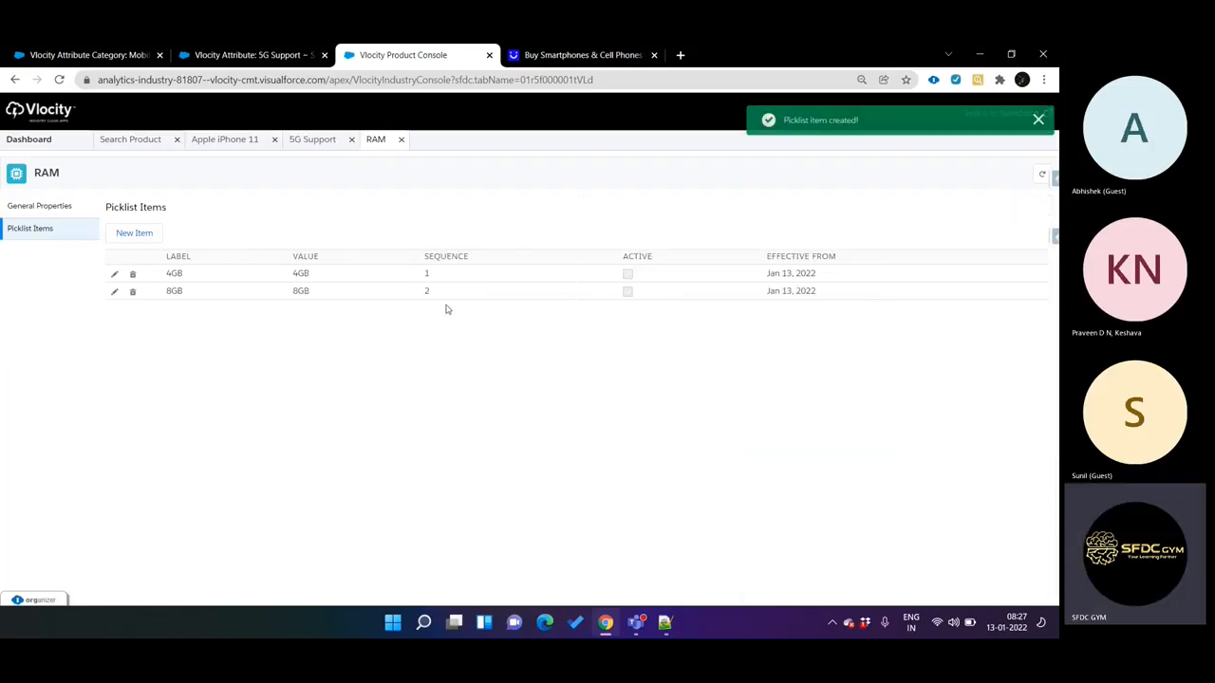
Review the RAM picklist's general properties and its list of picklist items
{"action": "left_click", "coordinate": [48, 206]}
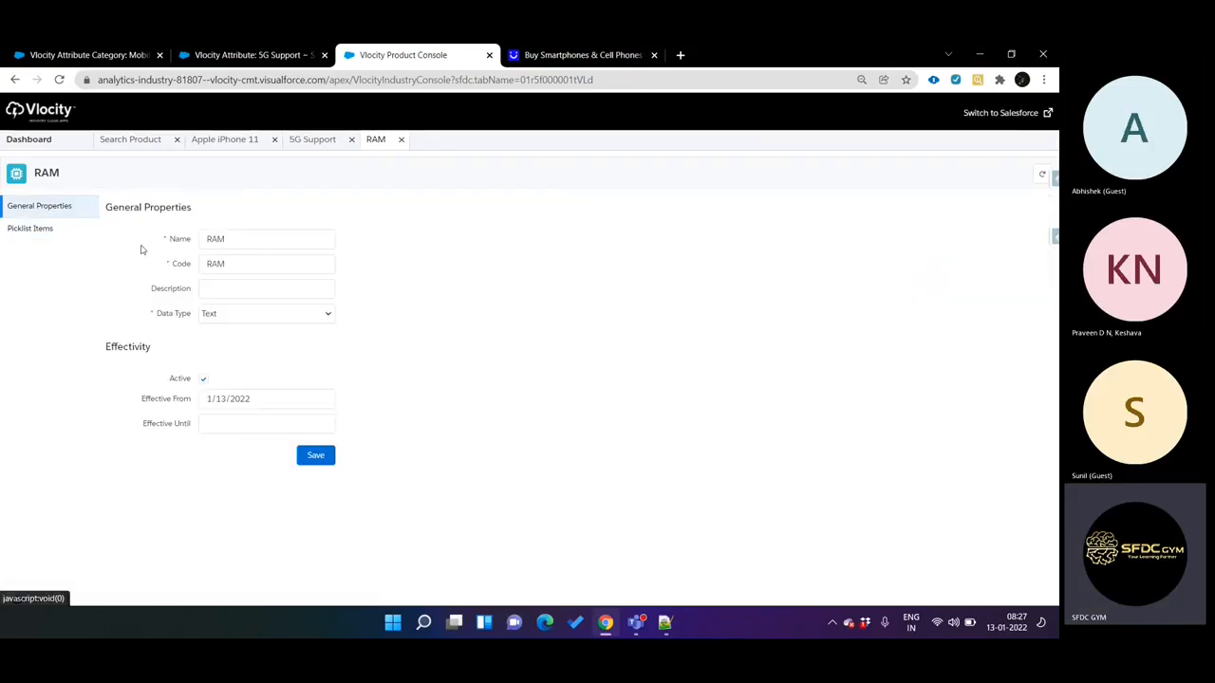
{"action": "left_click", "coordinate": [73, 235]}
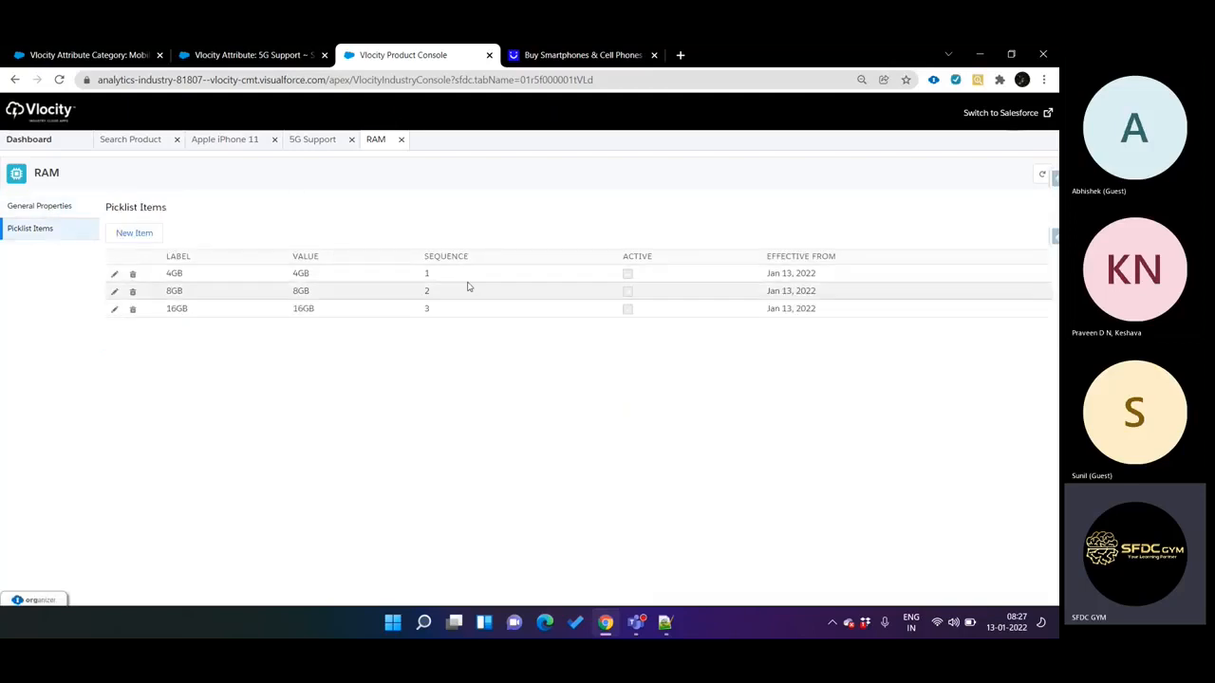
{"action": "left_click", "coordinate": [64, 205]}
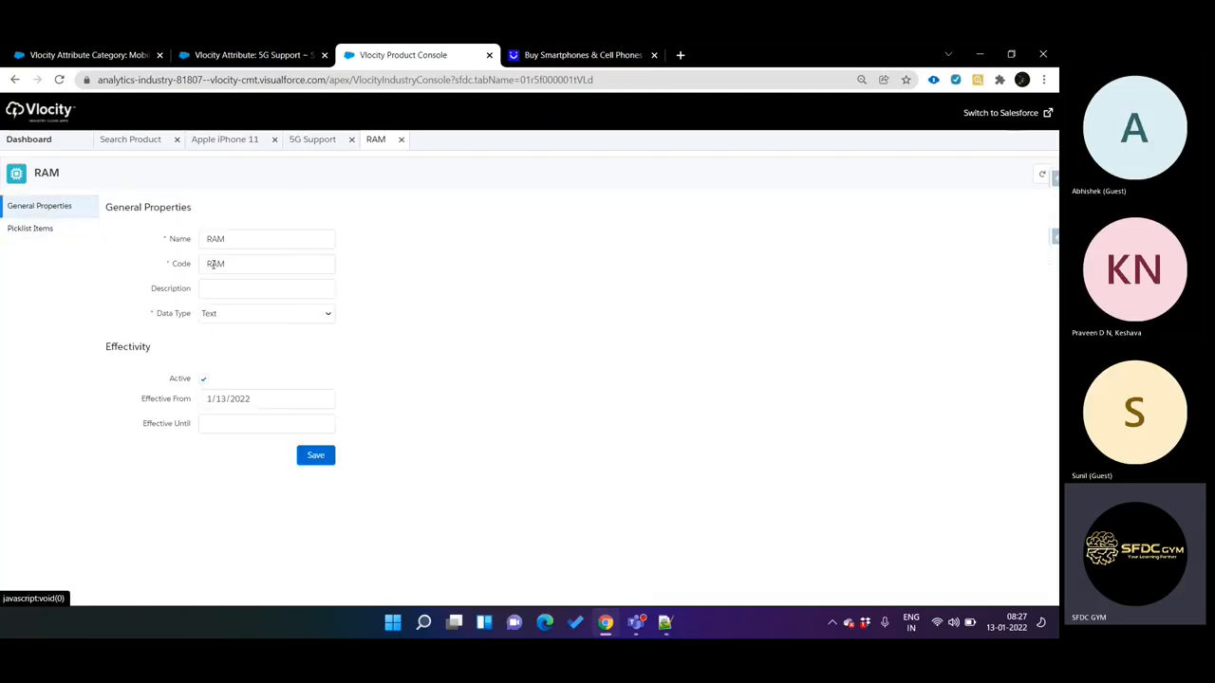
{"action": "left_click", "coordinate": [28, 231]}
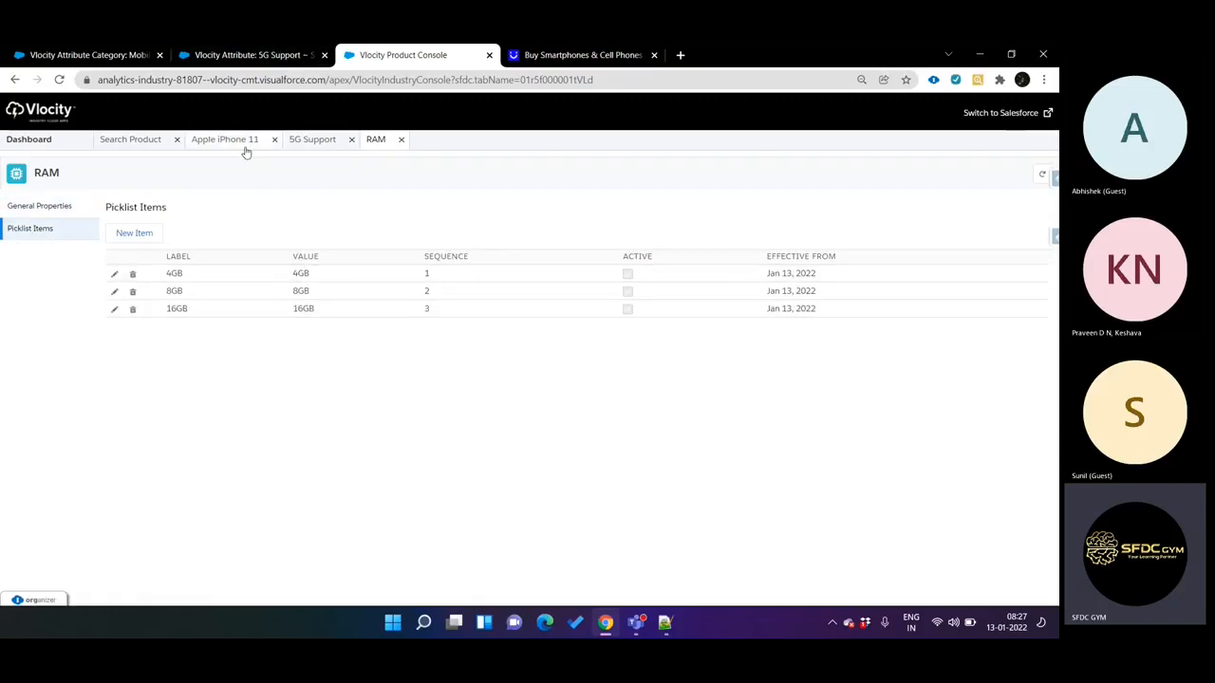
{"action": "left_click", "coordinate": [161, 150]}
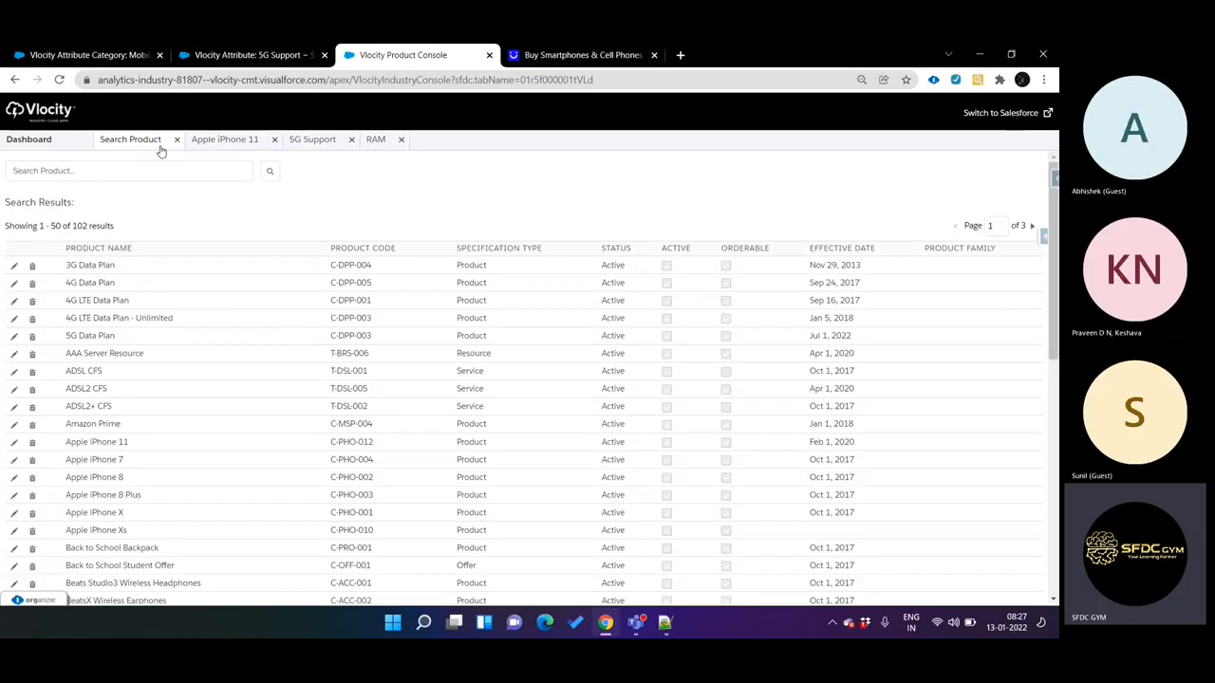
Start a new attribute from the dashboard's Foundation section and recheck the RAM picklist's general properties
{"action": "left_click", "coordinate": [62, 144]}
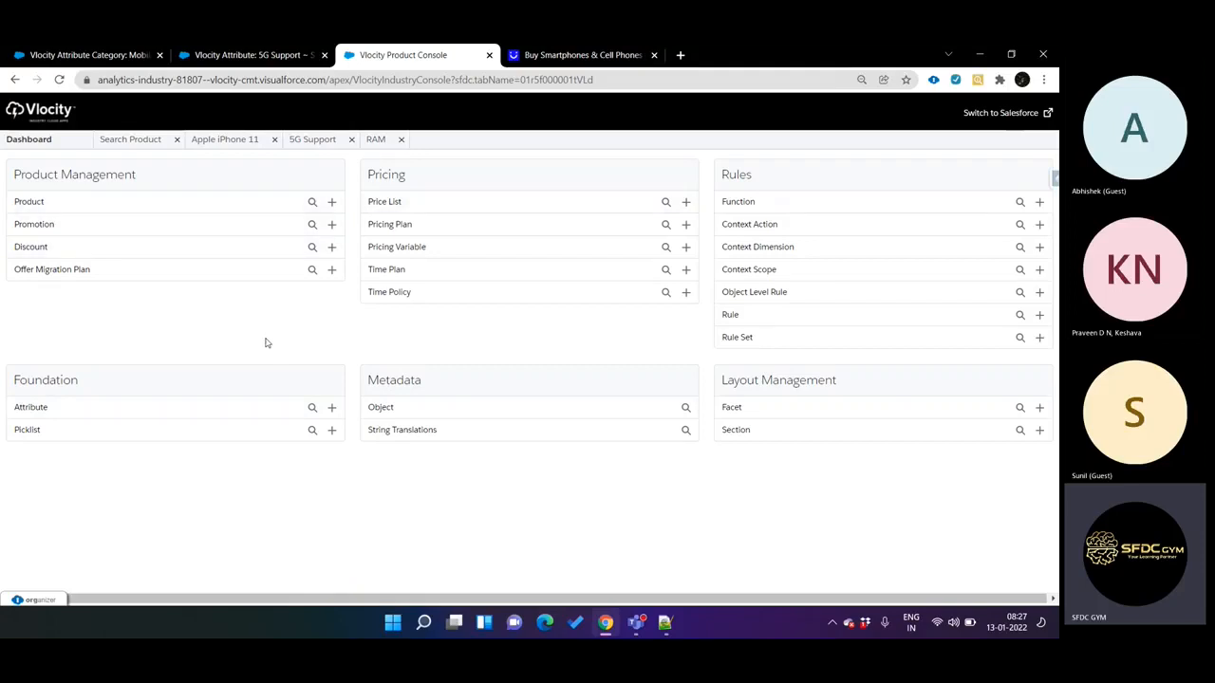
{"action": "left_click_drag", "start_coordinate": [2, 424], "coordinate": [44, 433]}
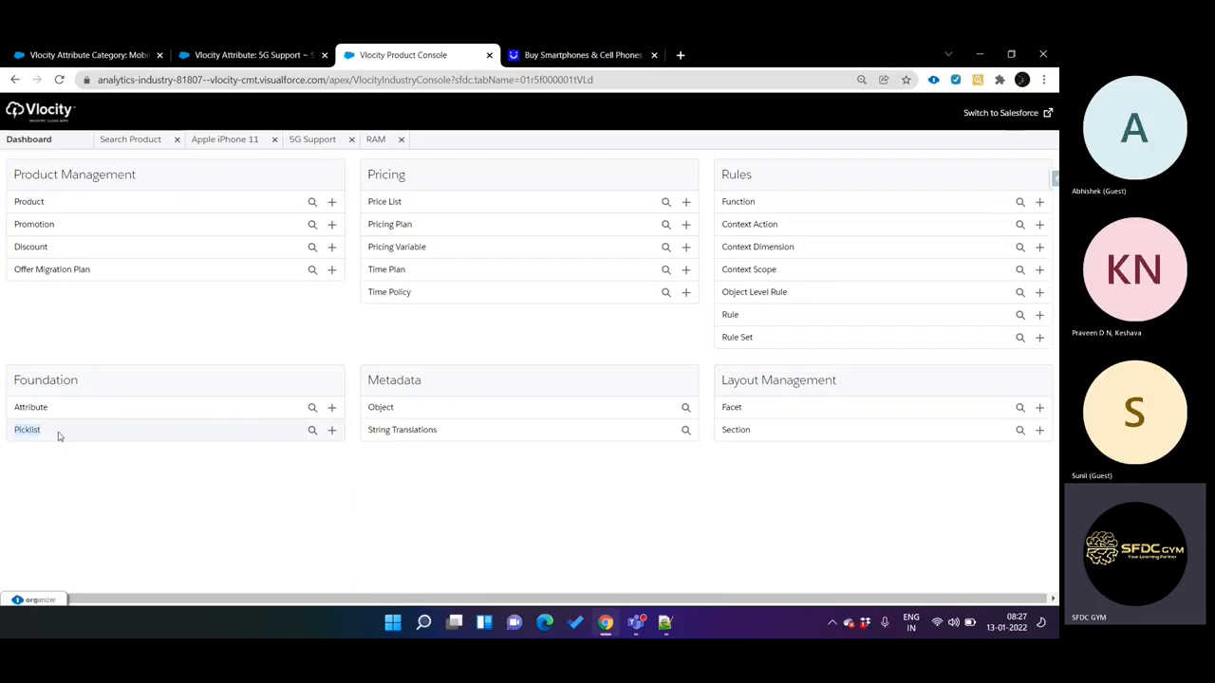
{"action": "left_click", "coordinate": [331, 407]}
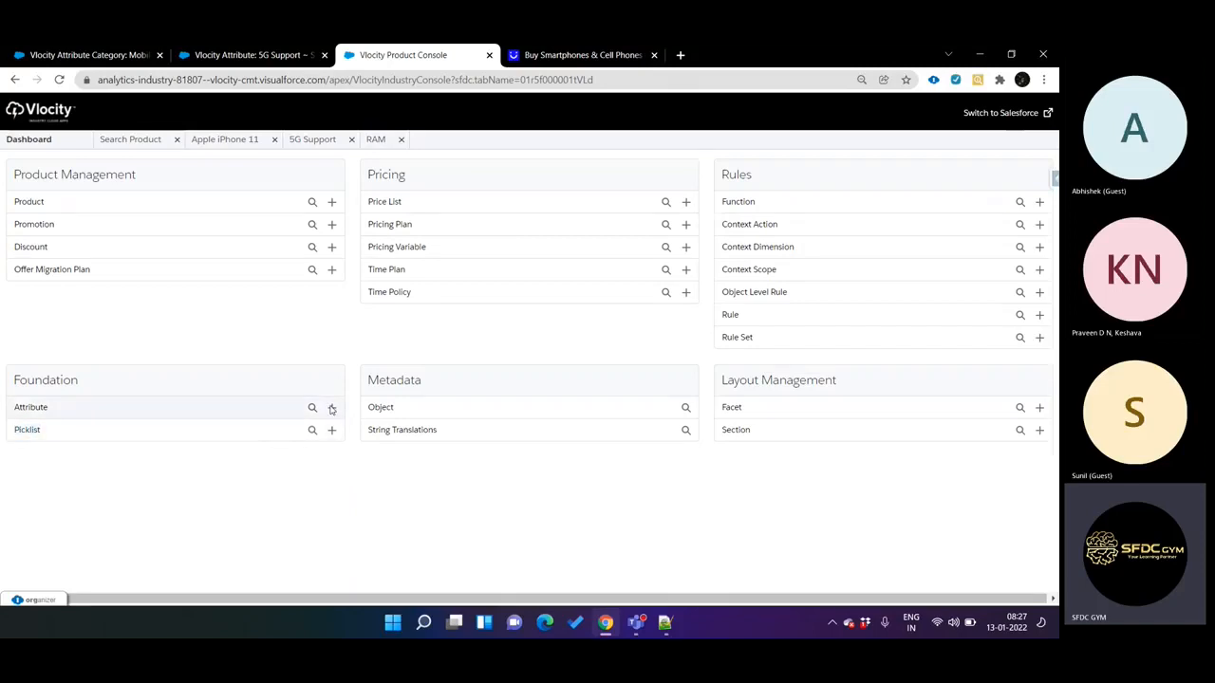
{"action": "left_click", "coordinate": [369, 142]}
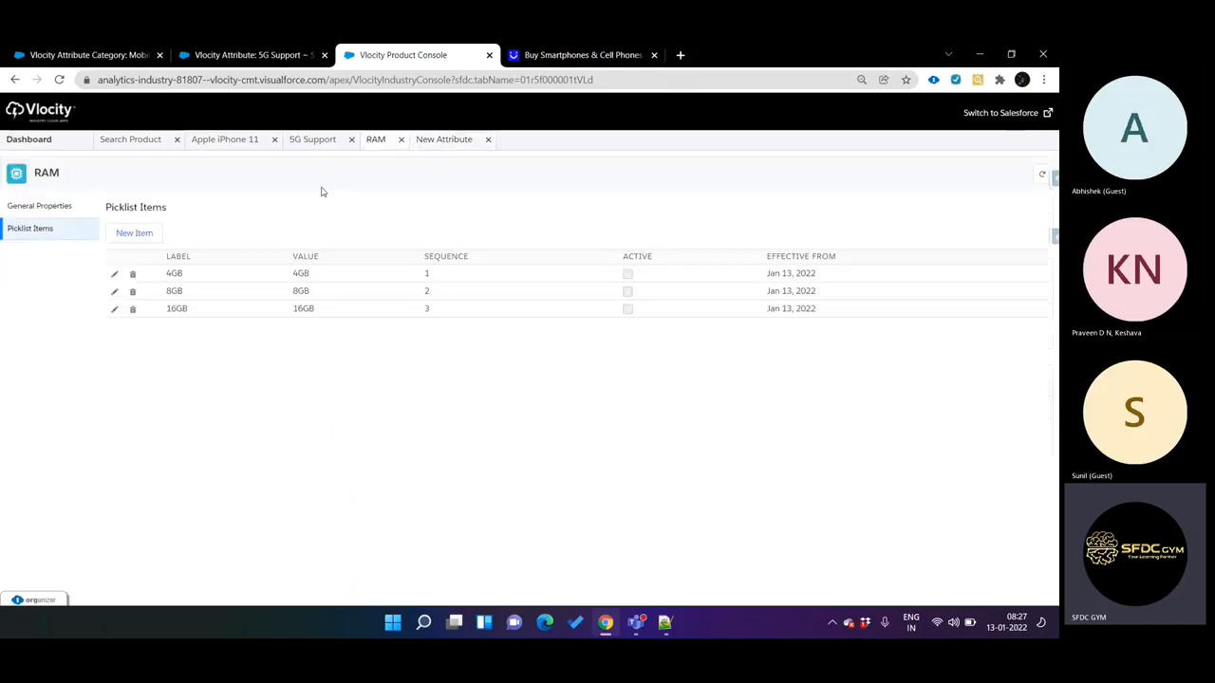
{"action": "left_click", "coordinate": [31, 209]}
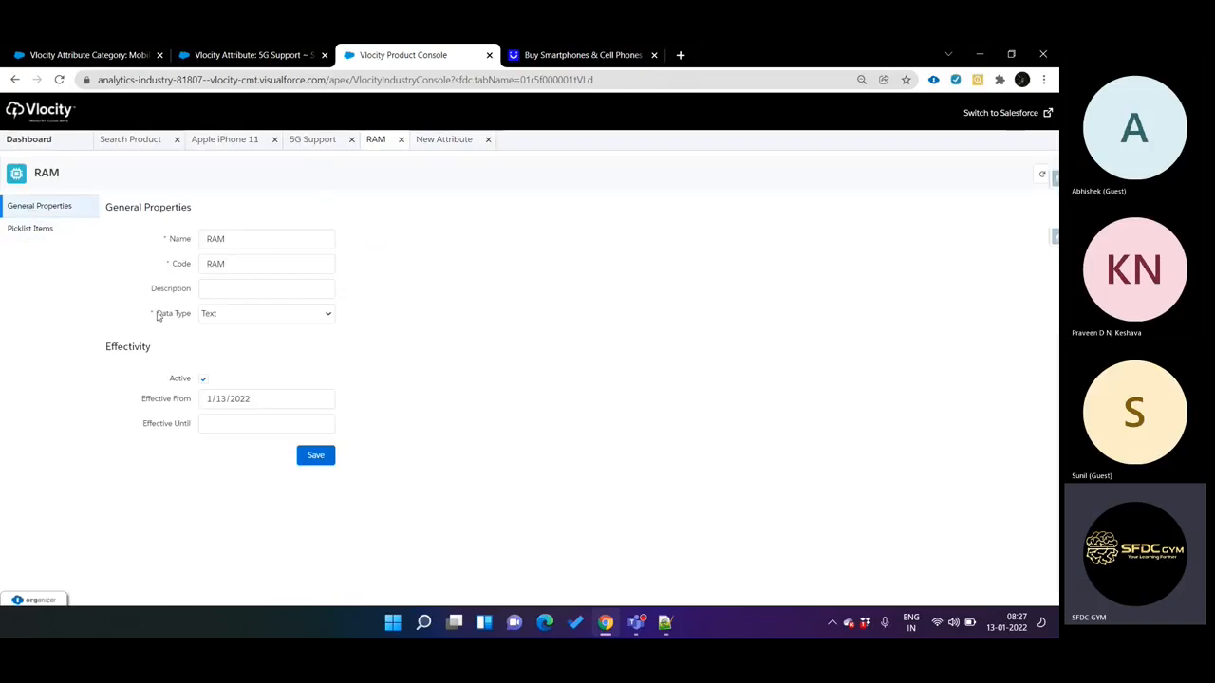
Enter RAM as the new attribute's Name and Code, leave the Description empty and make it active
{"action": "left_click", "coordinate": [456, 142]}
{"action": "left_click", "coordinate": [162, 252]}
{"action": "type", "text": "RA"}
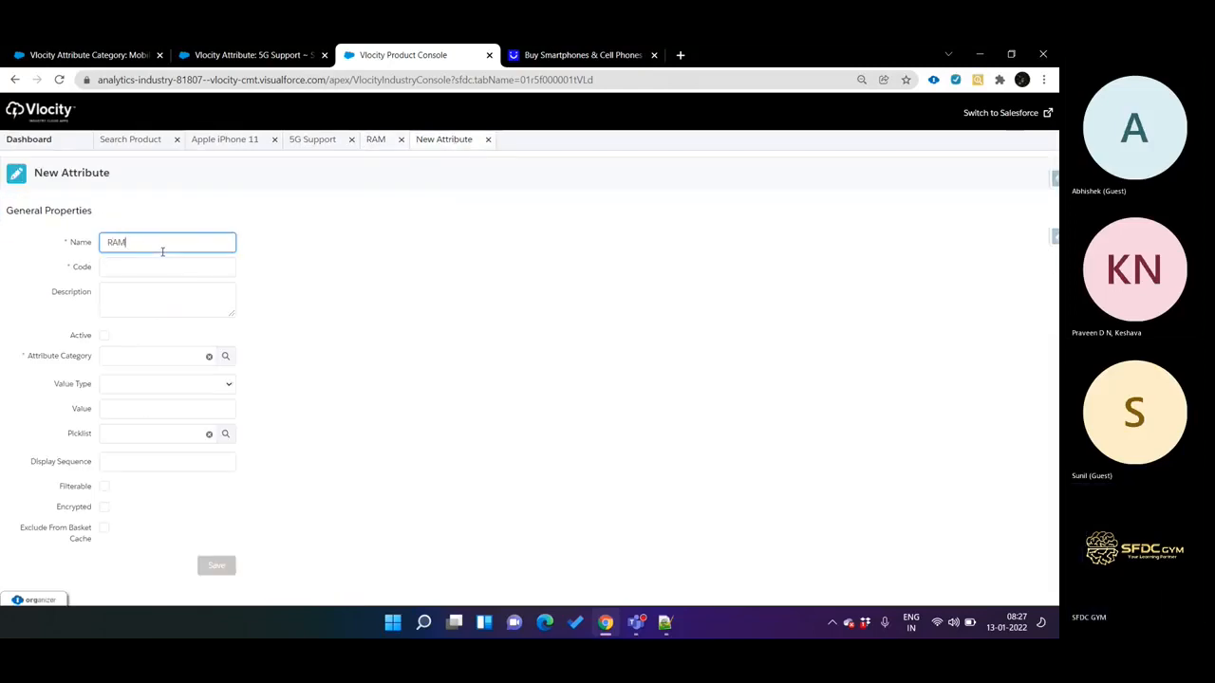
{"action": "type", "text": "M"}
{"action": "left_click", "coordinate": [162, 260]}
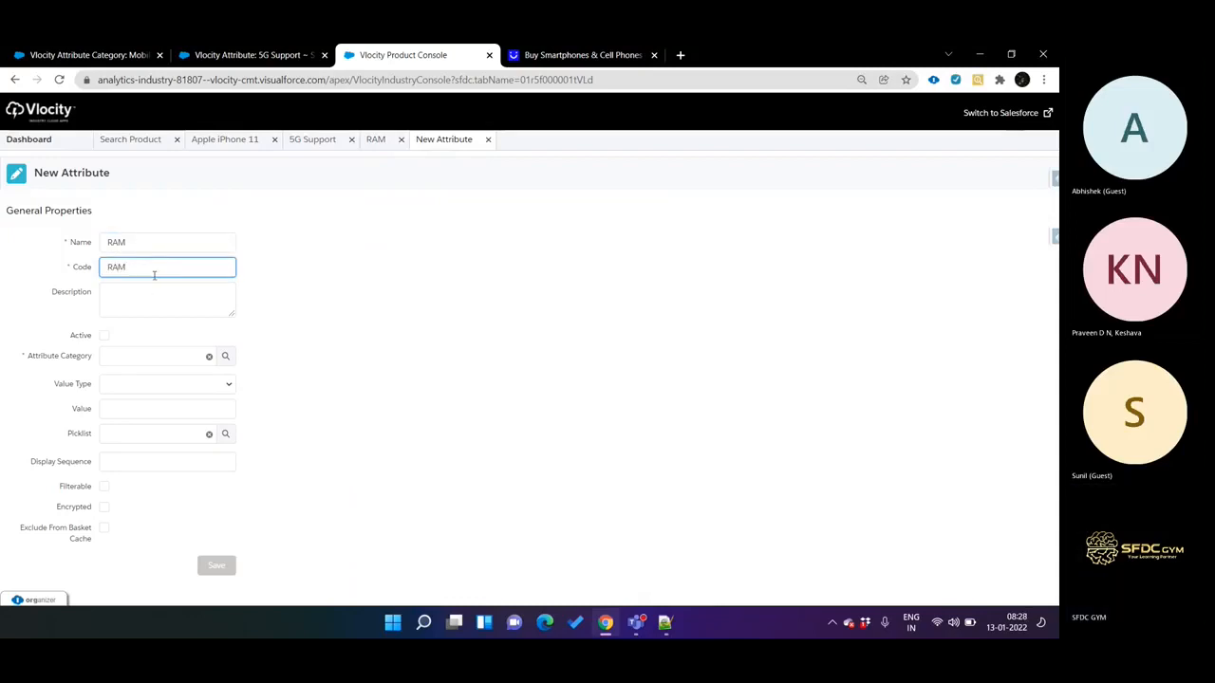
{"action": "left_click", "coordinate": [148, 300]}
{"action": "left_click", "coordinate": [105, 335]}
Look up the category name in the Salesforce record and assign Mobile-5G as the new attribute's Attribute Category
{"action": "left_click", "coordinate": [227, 359]}
{"action": "left_click", "coordinate": [474, 387]}
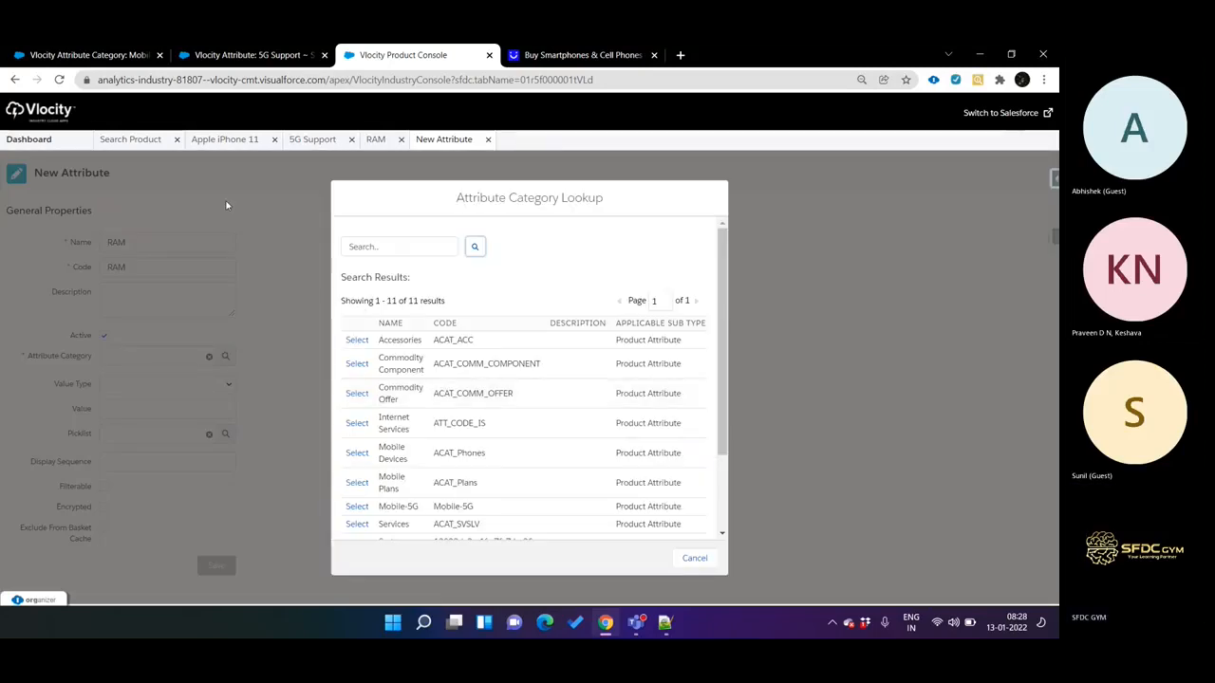
{"action": "left_click", "coordinate": [105, 56]}
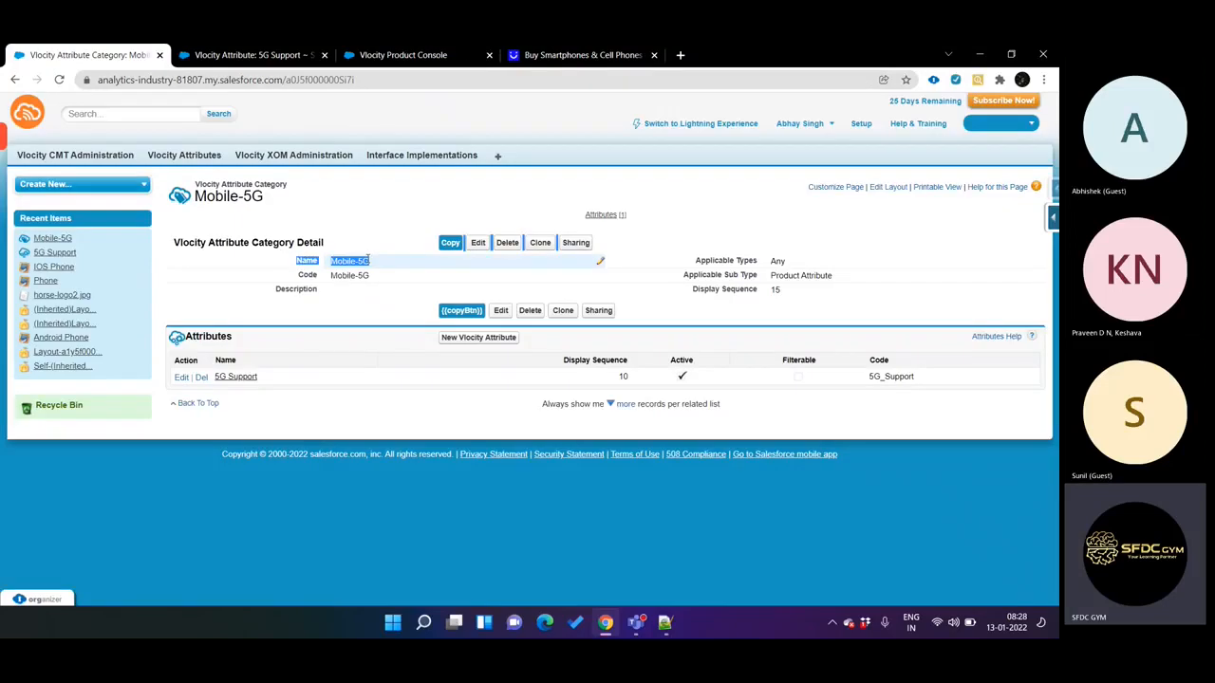
{"action": "left_click_drag", "start_coordinate": [195, 197], "coordinate": [351, 142]}
{"action": "key", "text": "ctrl+c"}
{"action": "left_click", "coordinate": [403, 61]}
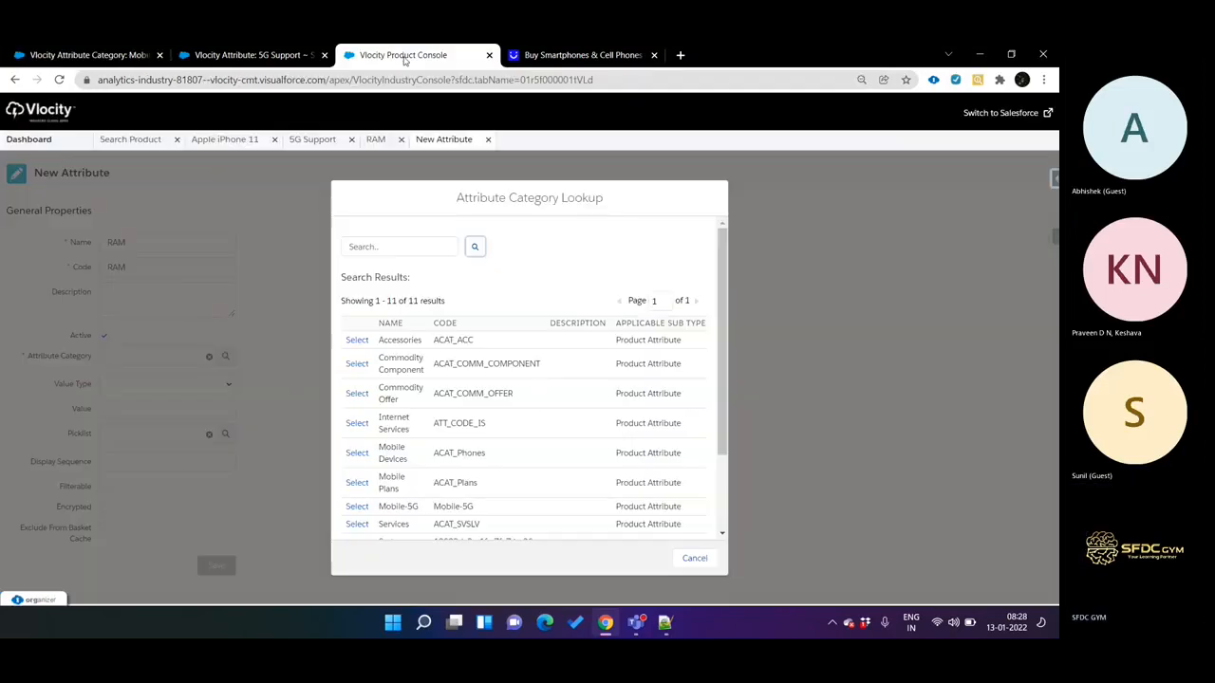
{"action": "left_click", "coordinate": [450, 251]}
{"action": "key", "text": "ctrl+v"}
{"action": "left_click", "coordinate": [475, 247]}
{"action": "left_click", "coordinate": [366, 423]}
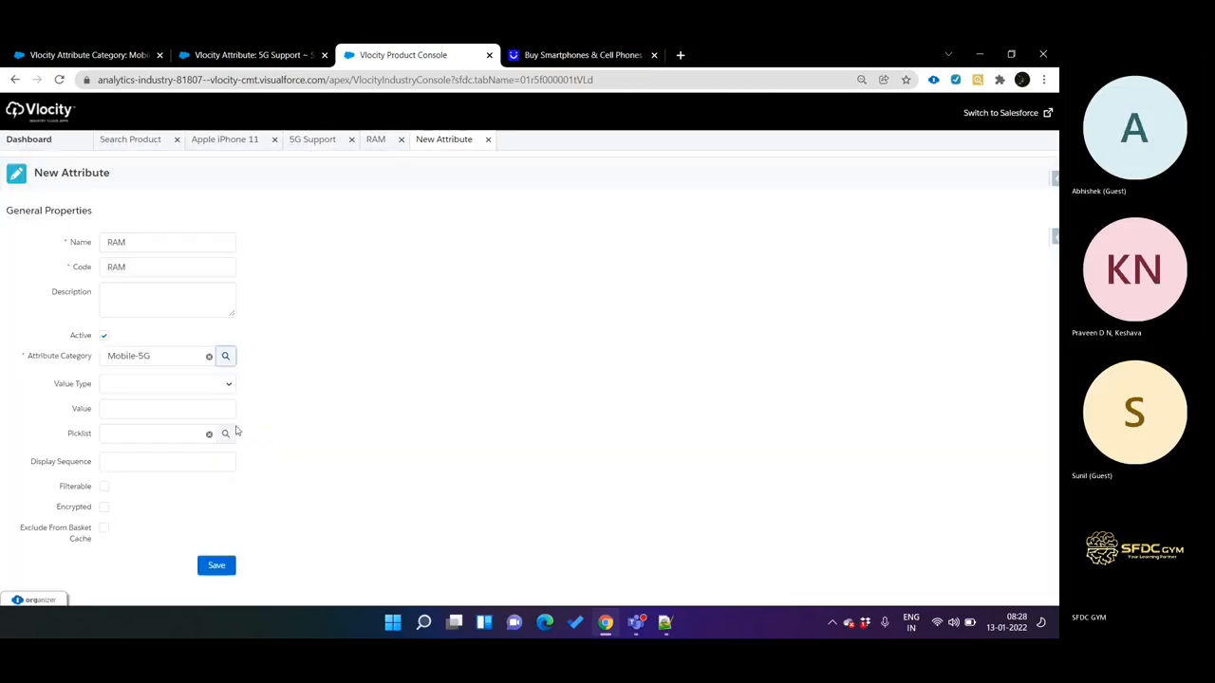
Set the new attribute's Value Type to Picklist and find and assign the RAM picklist to it
{"action": "left_click", "coordinate": [174, 386]}
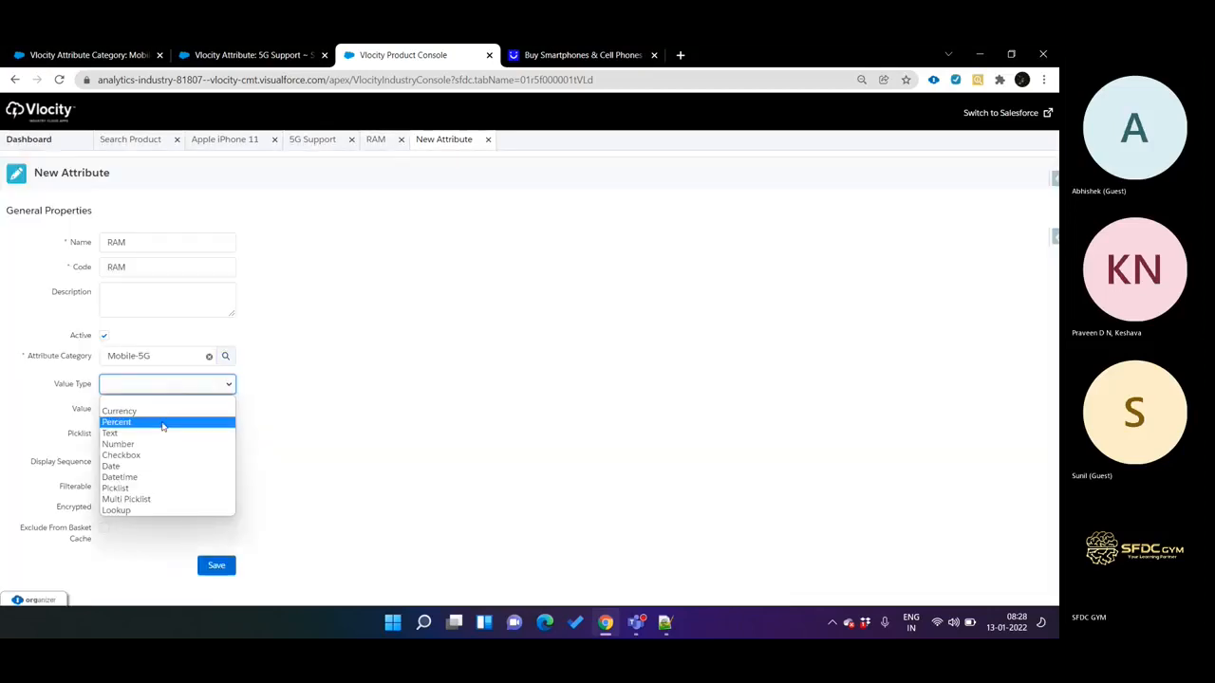
{"action": "left_click", "coordinate": [147, 490]}
{"action": "left_click", "coordinate": [225, 434]}
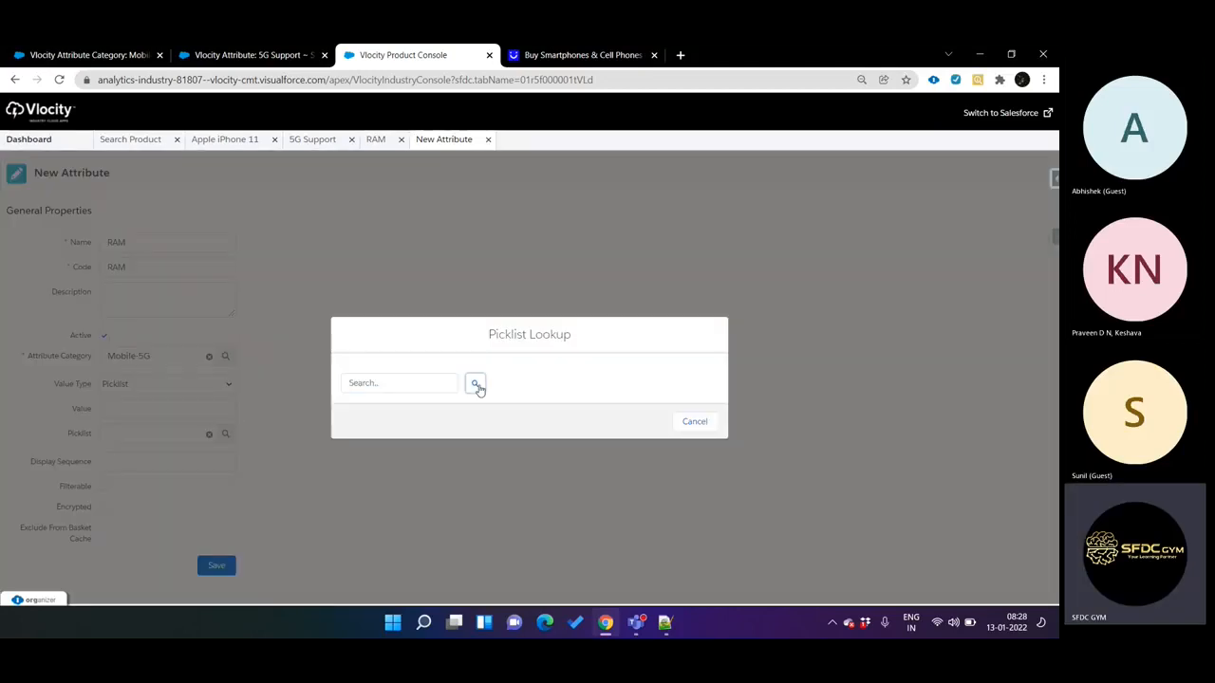
{"action": "left_click", "coordinate": [471, 385]}
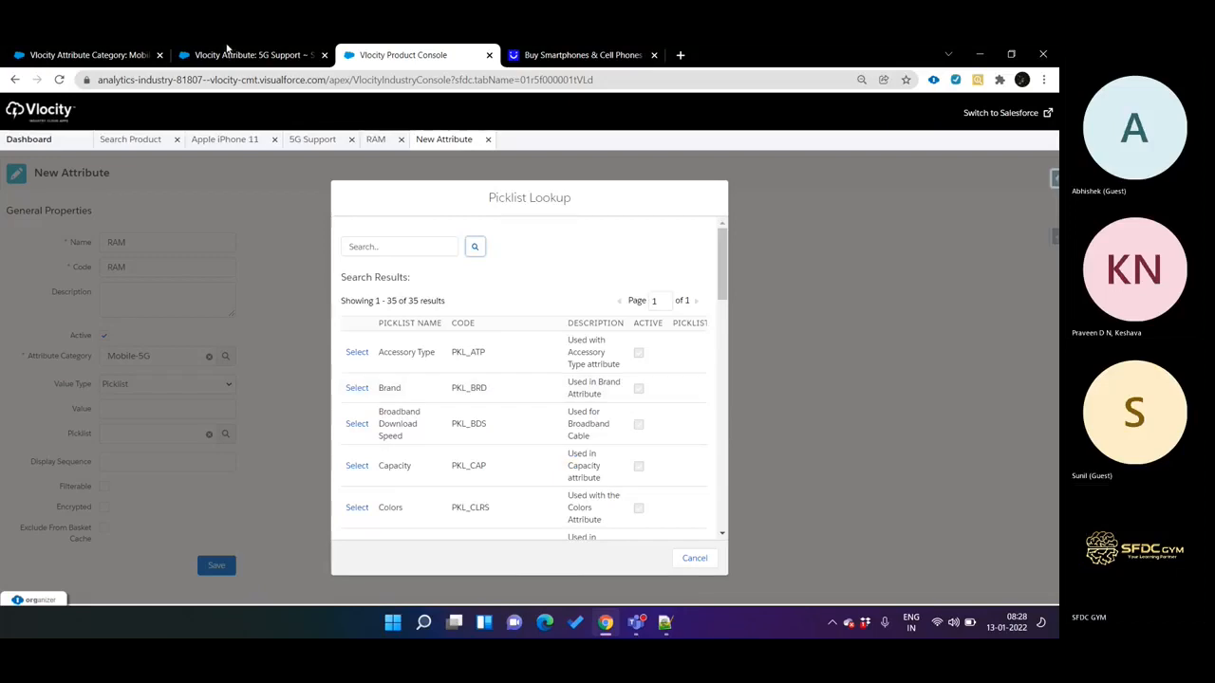
{"action": "left_click", "coordinate": [242, 54]}
{"action": "key", "text": "ctrl+Tab"}
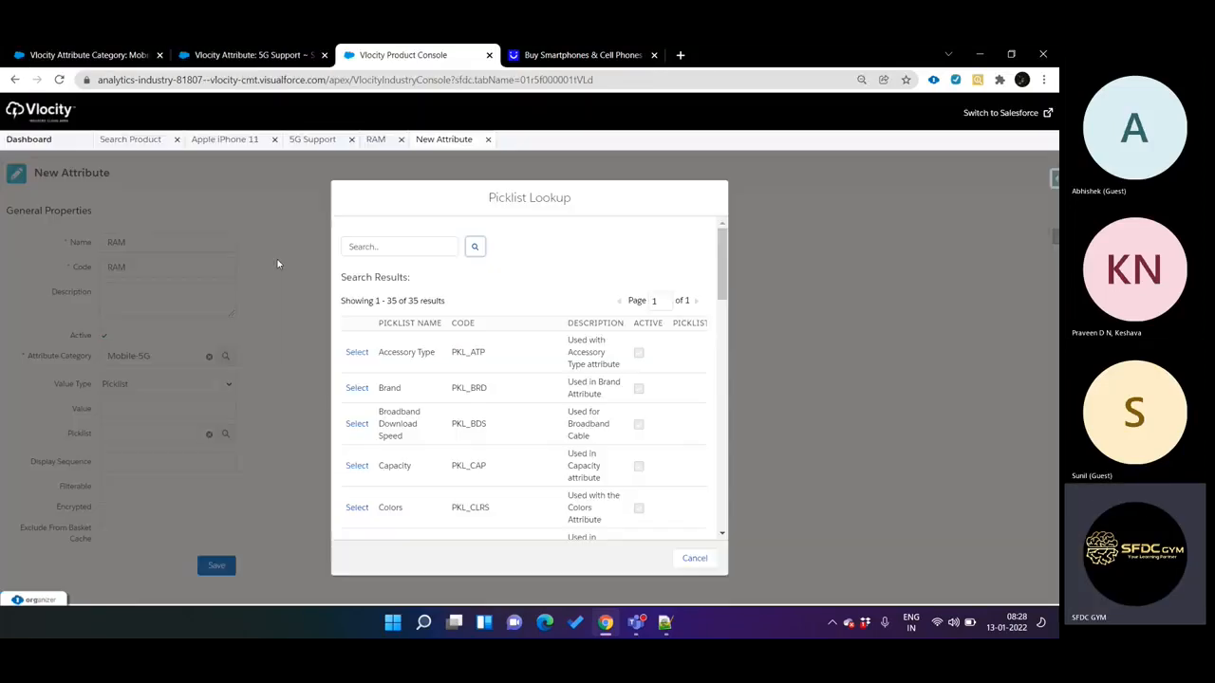
{"action": "left_click", "coordinate": [382, 249]}
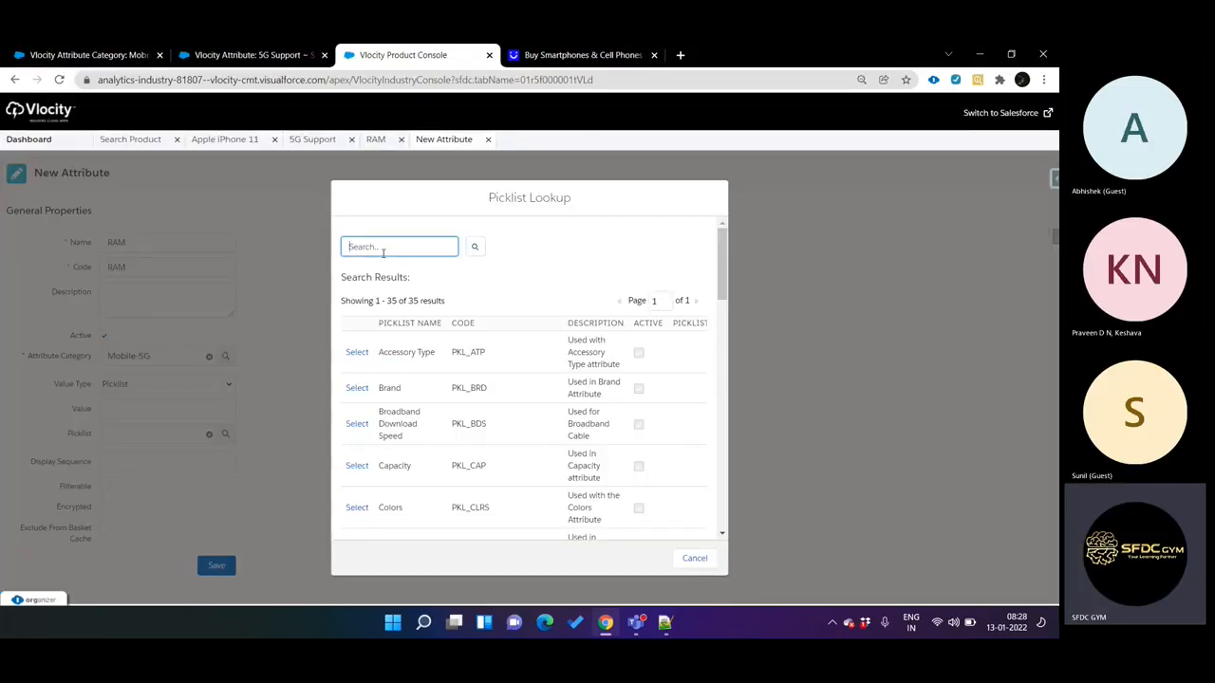
{"action": "type", "text": "RAM"}
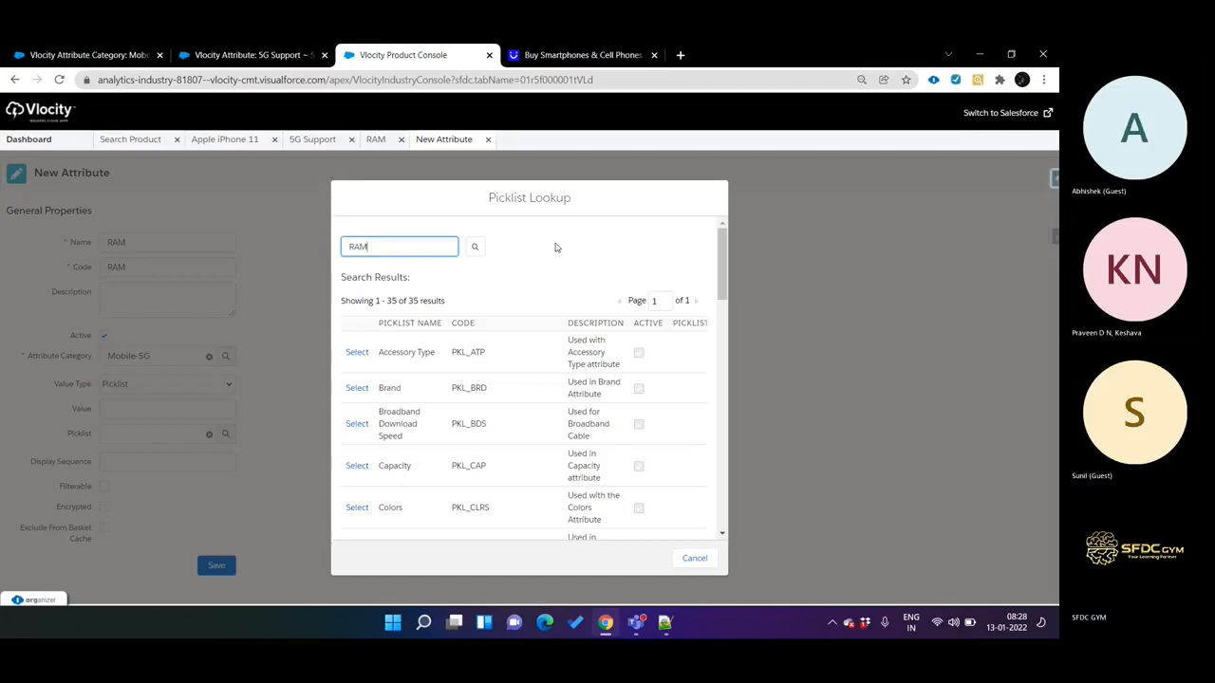
{"action": "left_click", "coordinate": [474, 247]}
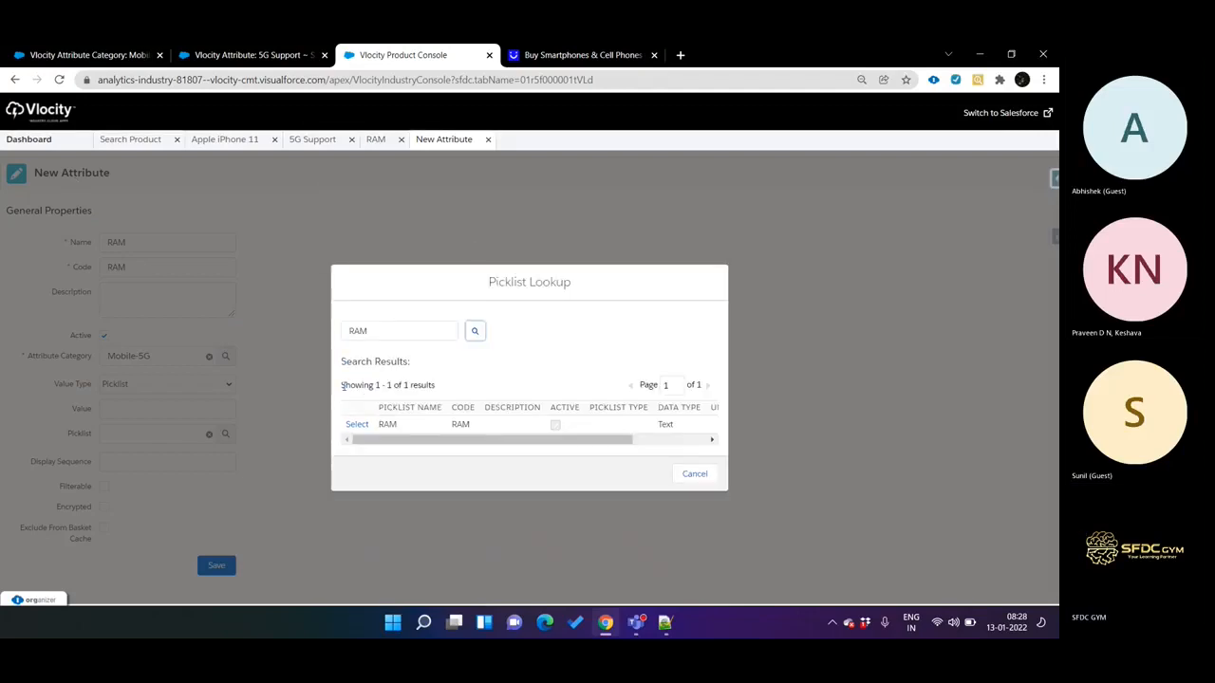
{"action": "left_click", "coordinate": [356, 424]}
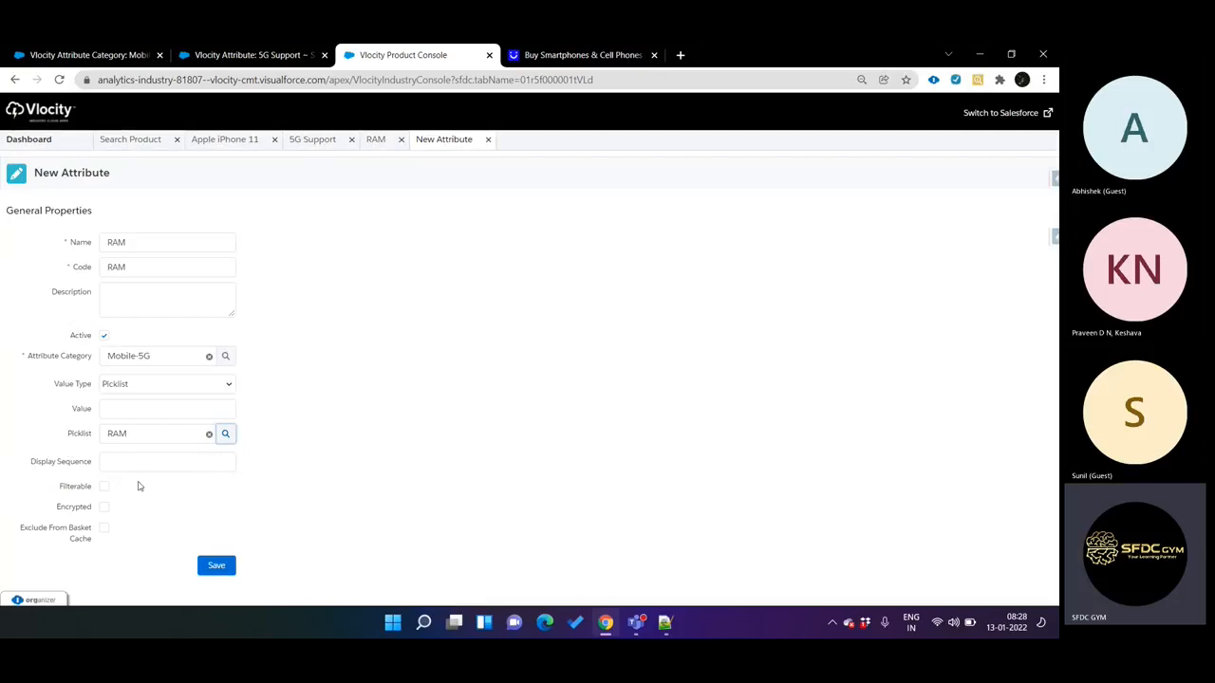
Set the attribute's Display Sequence to 2 and save the attribute
{"action": "left_click", "coordinate": [176, 457]}
{"action": "type", "text": "2"}
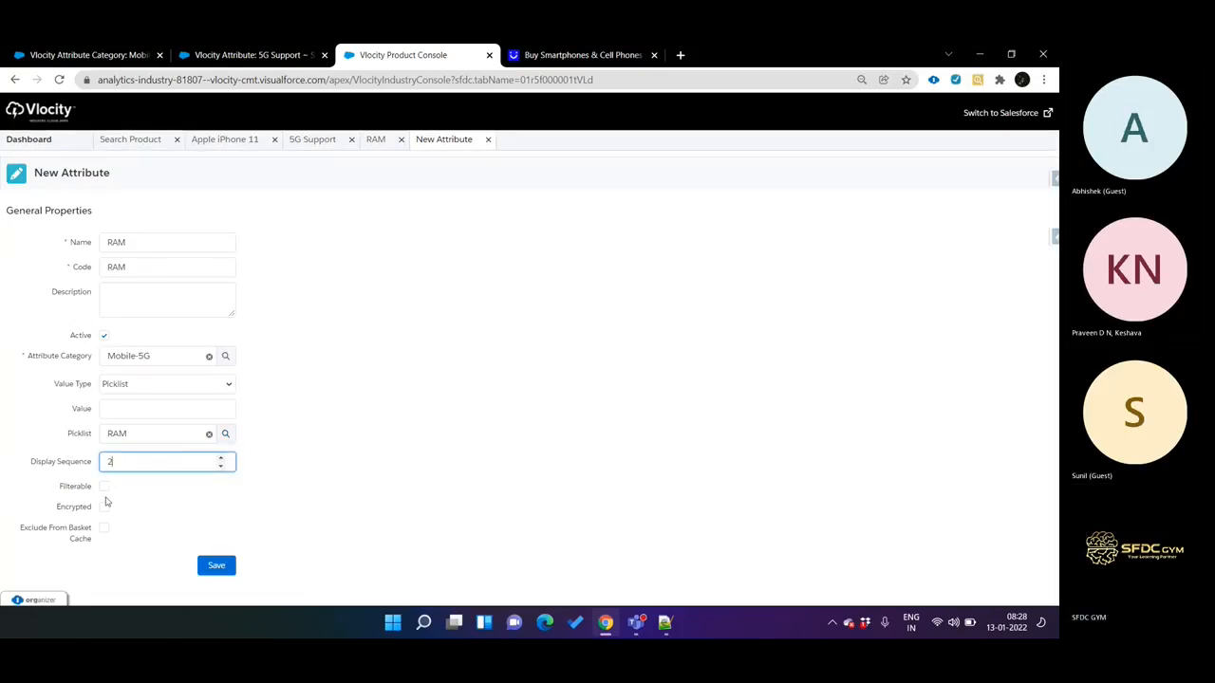
{"action": "left_click", "coordinate": [210, 566]}
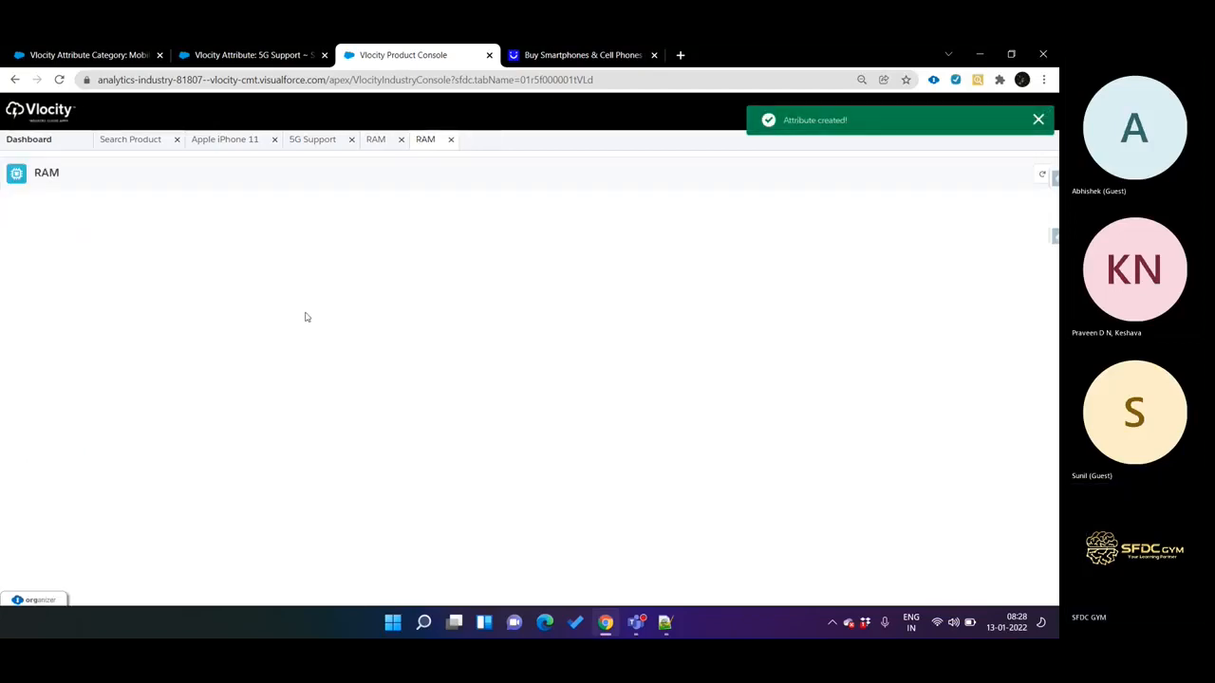
Open the Mobile-5G category from the reloaded 5G Support record in Salesforce and view its RAM attribute record
{"action": "left_click", "coordinate": [249, 54]}
{"action": "right_click", "coordinate": [405, 201]}
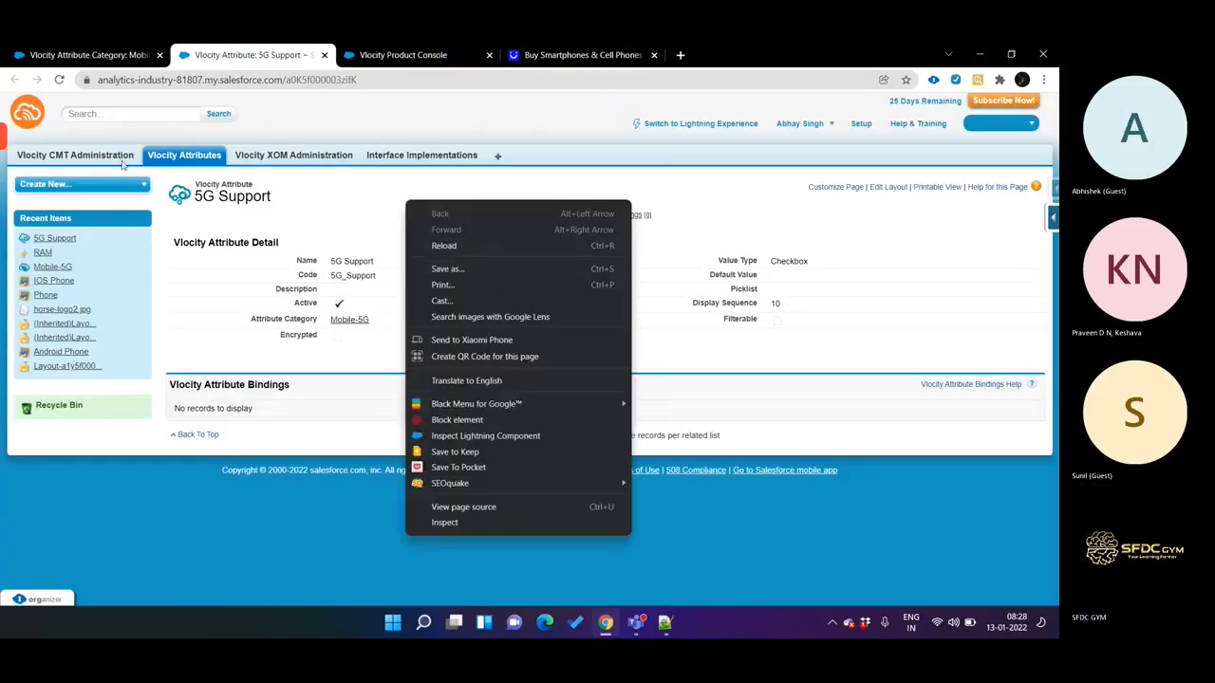
{"action": "left_click_drag", "start_coordinate": [273, 197], "coordinate": [192, 193]}
{"action": "right_click", "coordinate": [334, 186]}
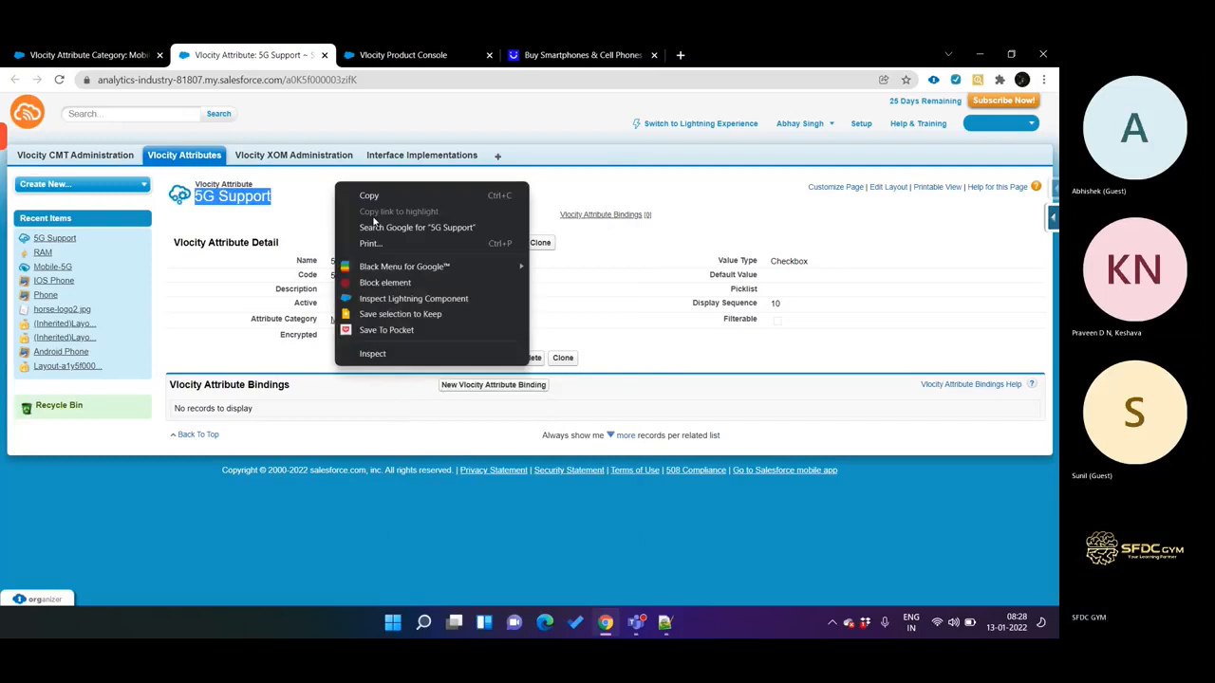
{"action": "left_click", "coordinate": [149, 80]}
{"action": "key", "text": "Return"}
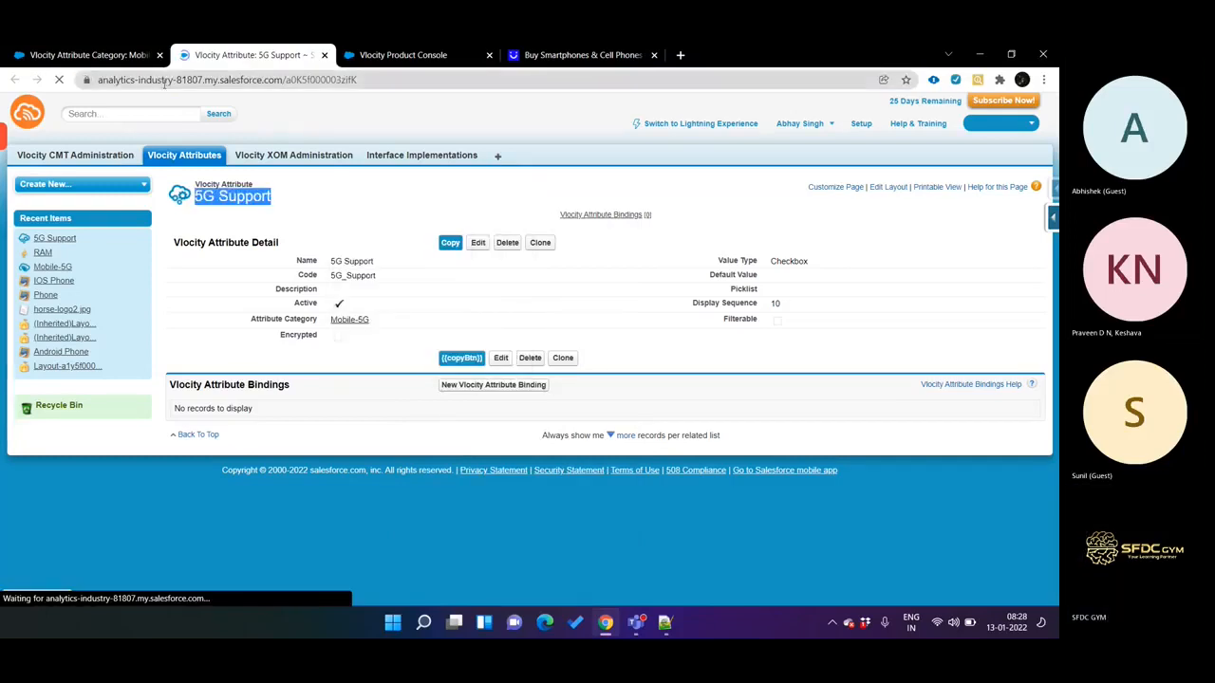
{"action": "left_click", "coordinate": [348, 321]}
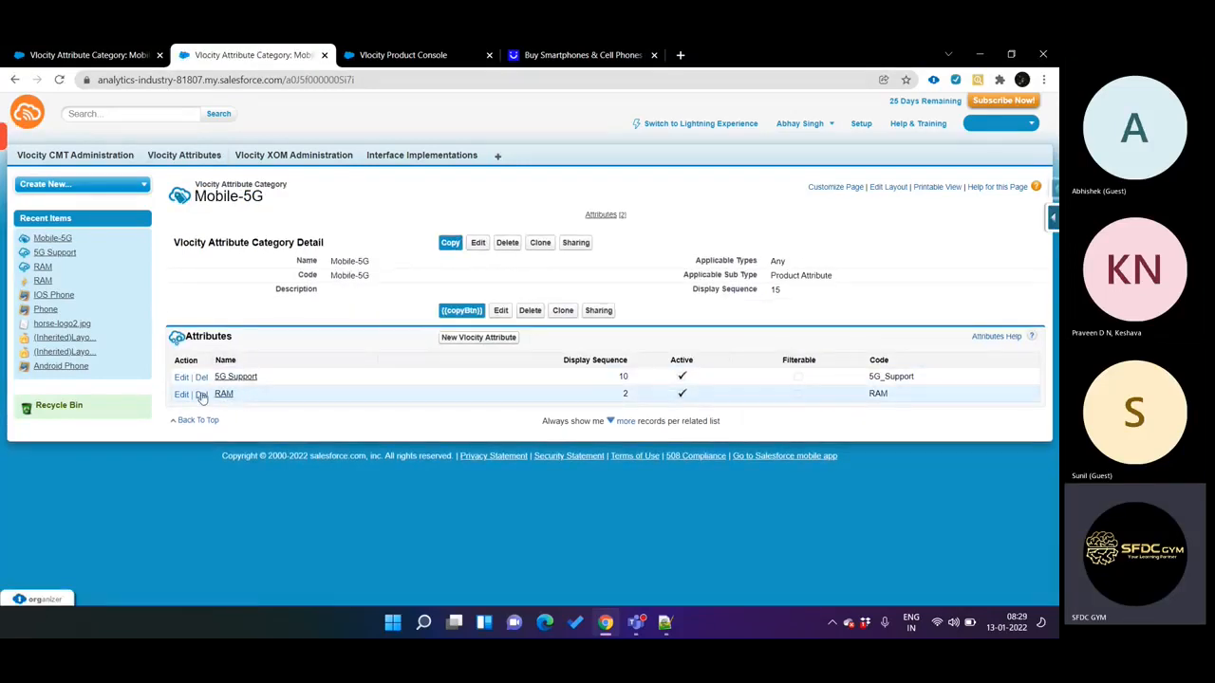
{"action": "left_click", "coordinate": [224, 395]}
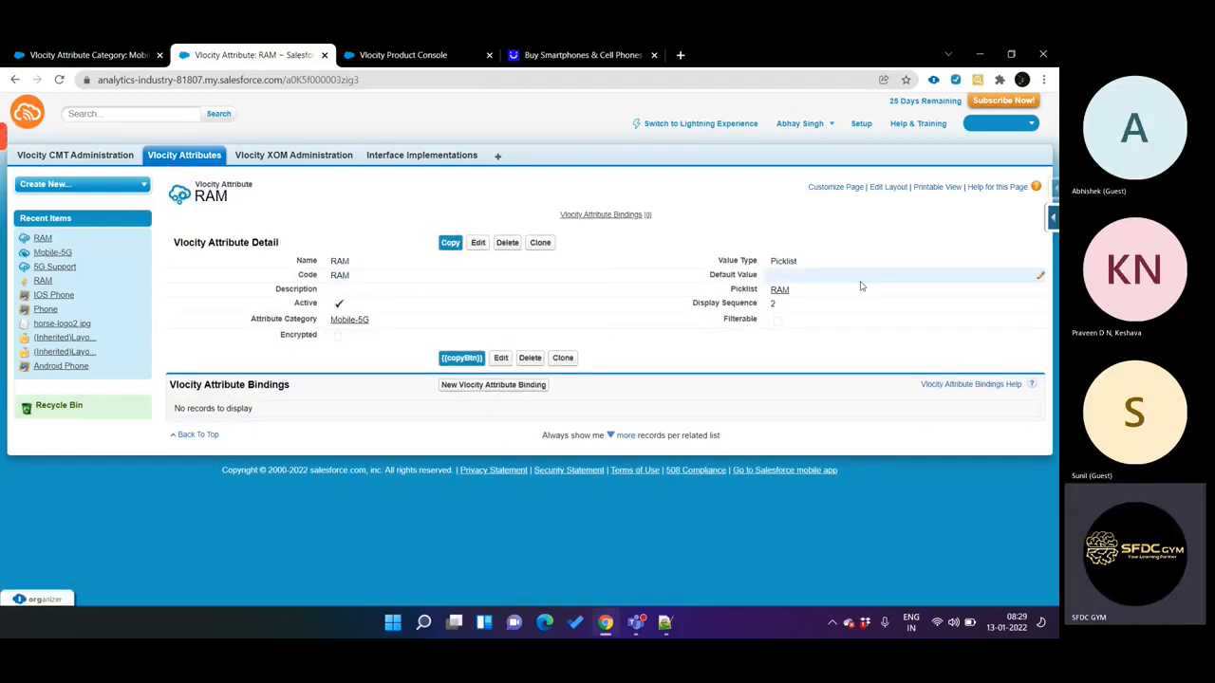
Open the RAM attribute's linked picklist record and examine the label and code of its 4GB and 8GB values
{"action": "left_click", "coordinate": [779, 289]}
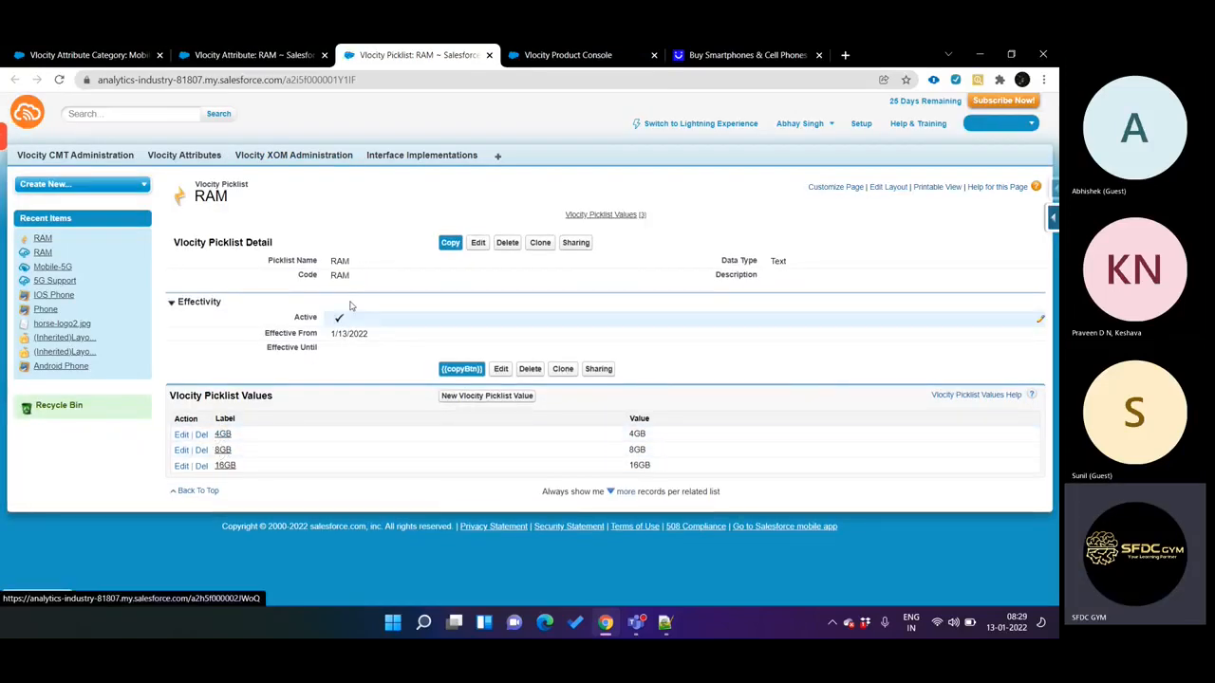
{"action": "left_click", "coordinate": [223, 435]}
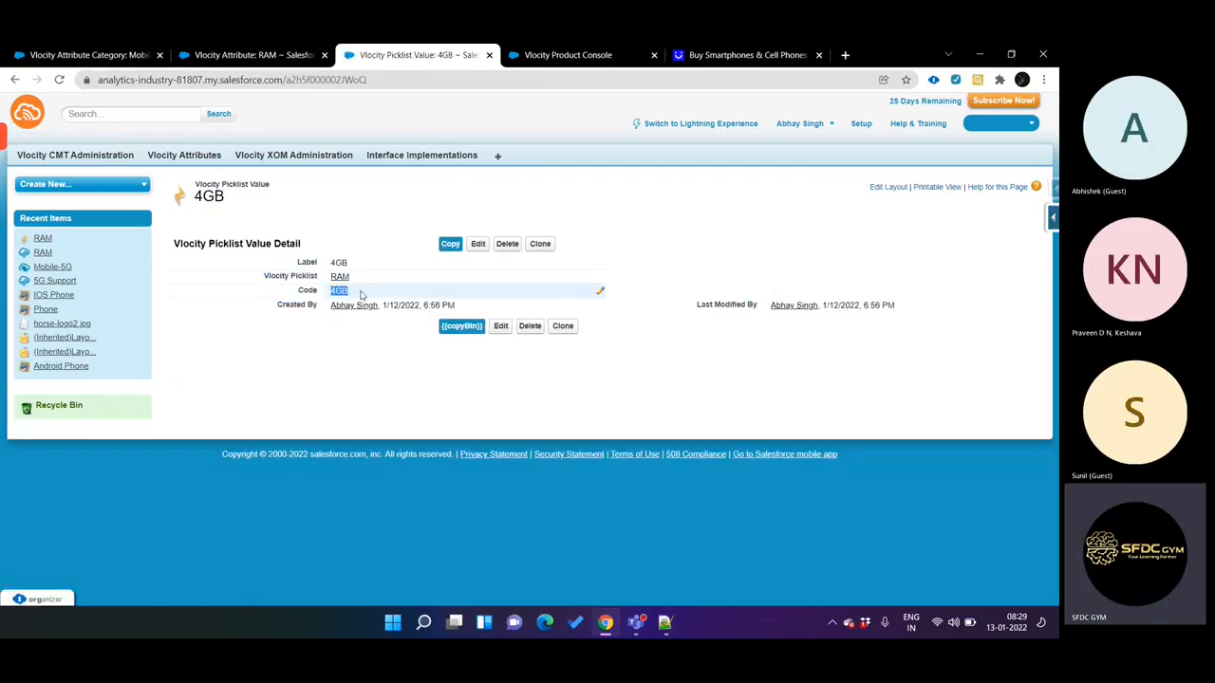
{"action": "double_click", "coordinate": [339, 262]}
{"action": "left_click_drag", "start_coordinate": [296, 288], "coordinate": [350, 296]}
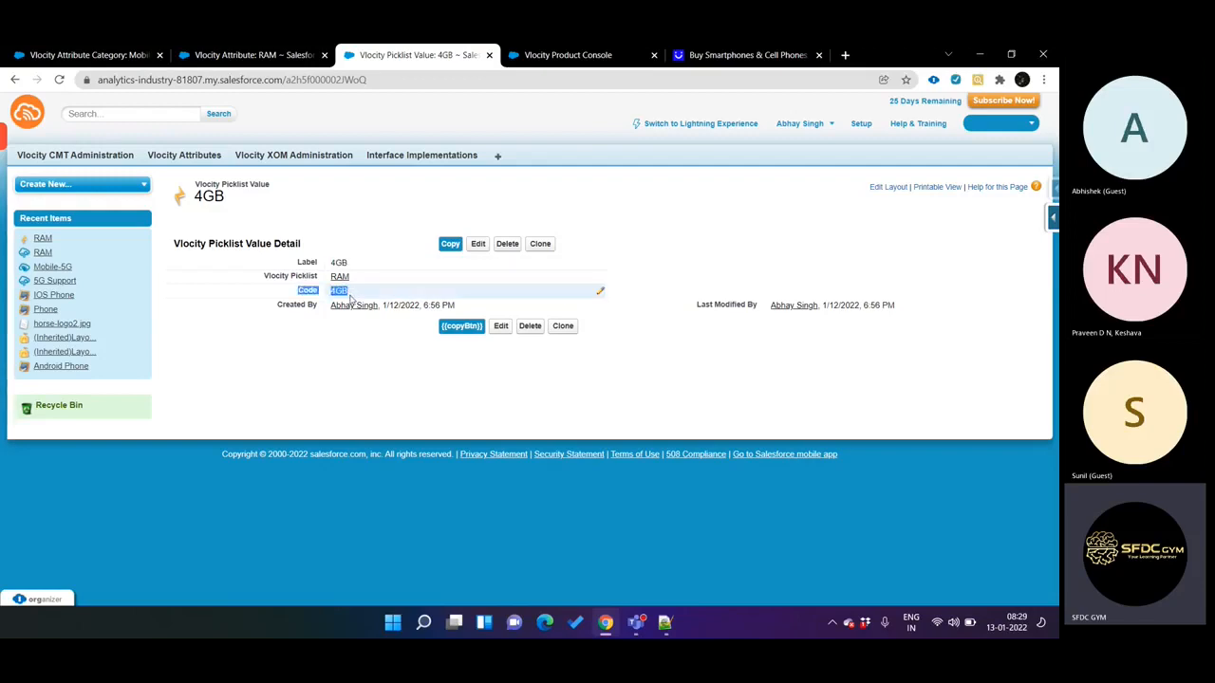
{"action": "left_click", "coordinate": [14, 81]}
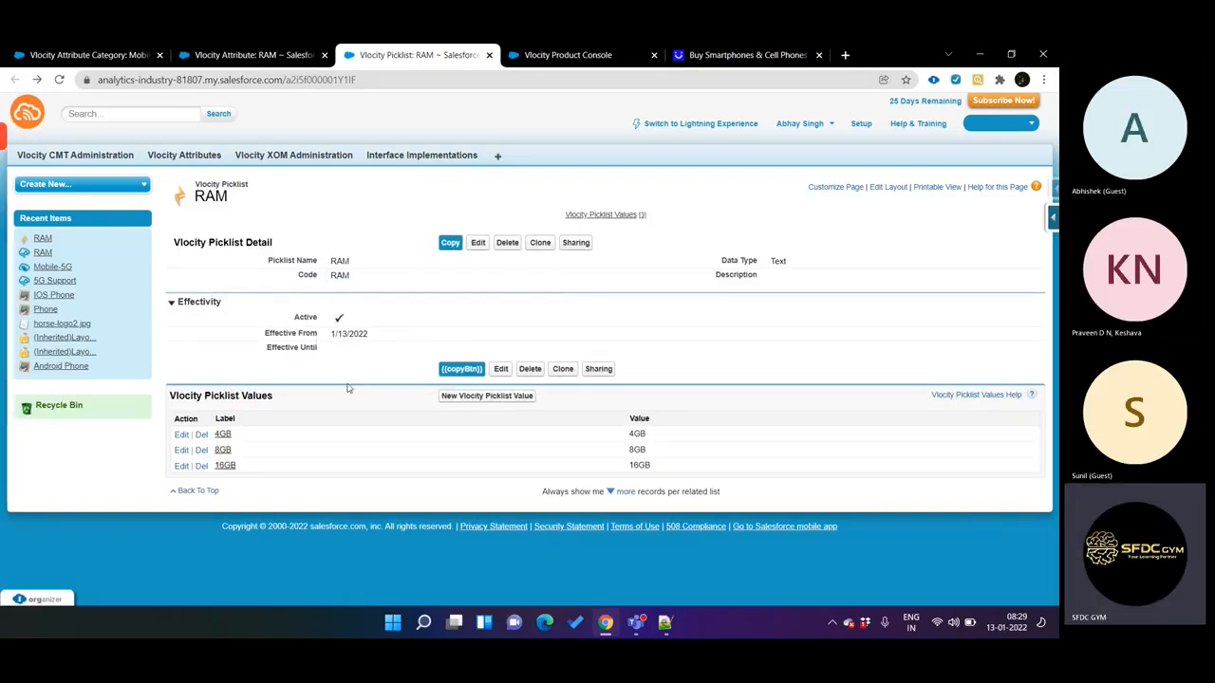
{"action": "left_click", "coordinate": [222, 450]}
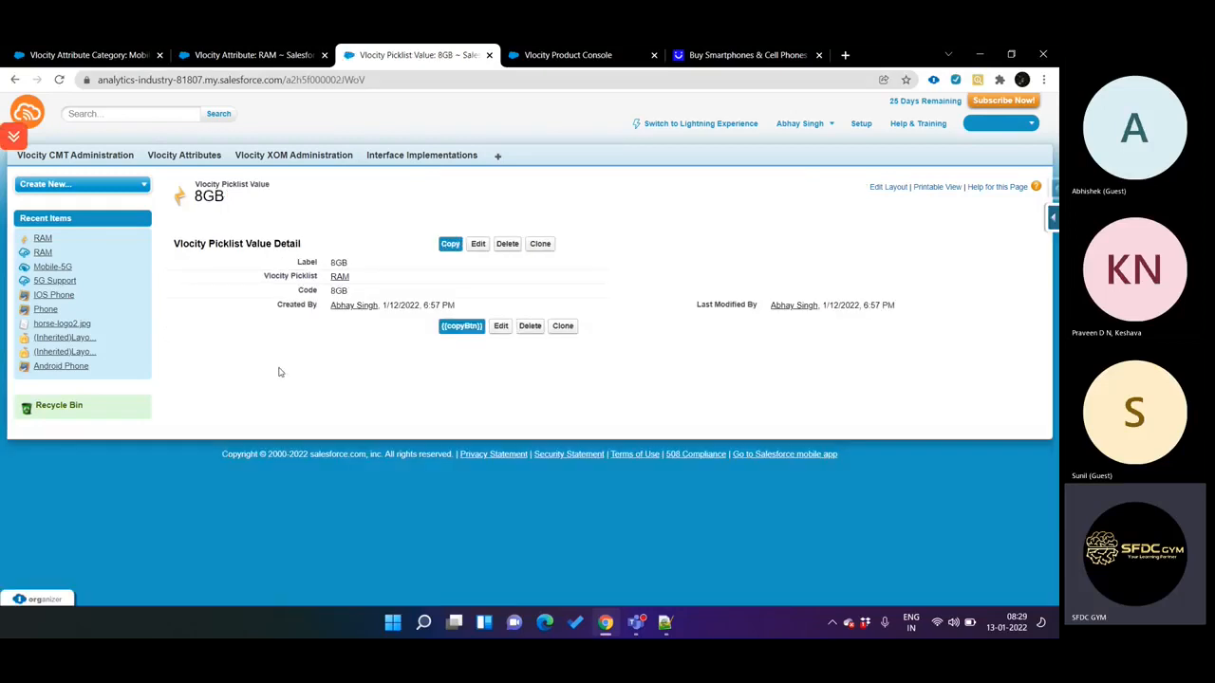
{"action": "left_click_drag", "start_coordinate": [329, 291], "coordinate": [349, 290]}
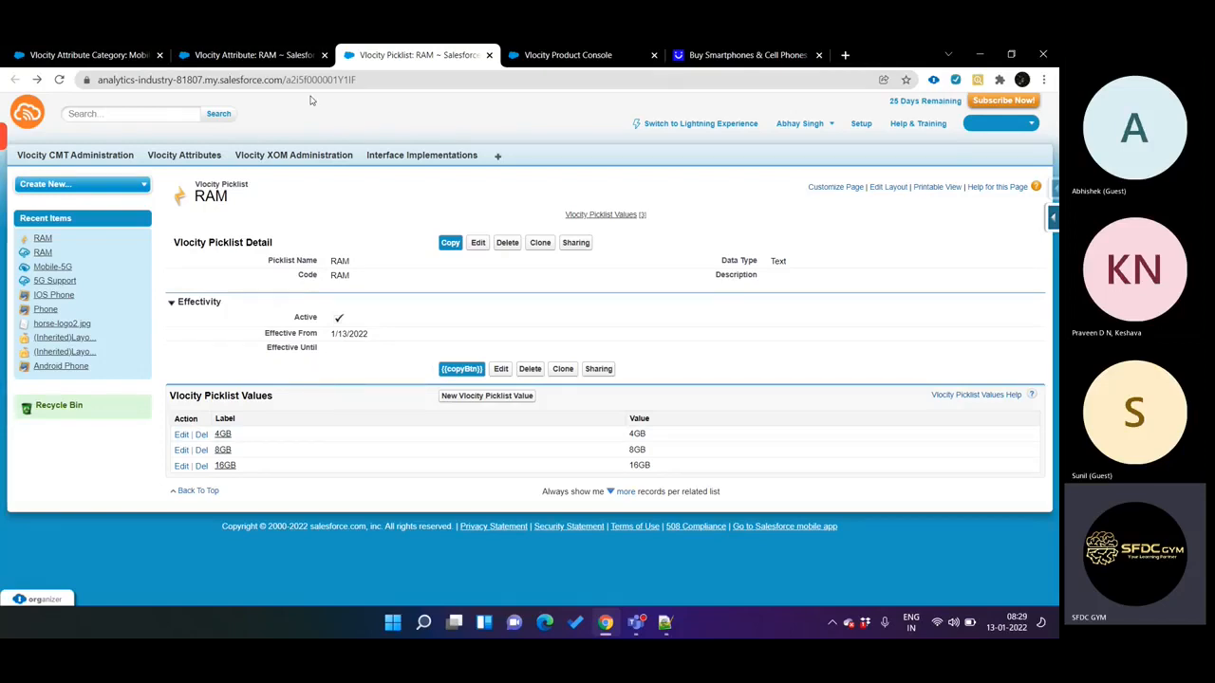
Highlight the RAM picklist's record ID in the address and compare the Salesforce picklist record with the RAM attribute in Vlocity Product Console
{"action": "left_click", "coordinate": [342, 80]}
{"action": "double_click", "coordinate": [346, 80]}
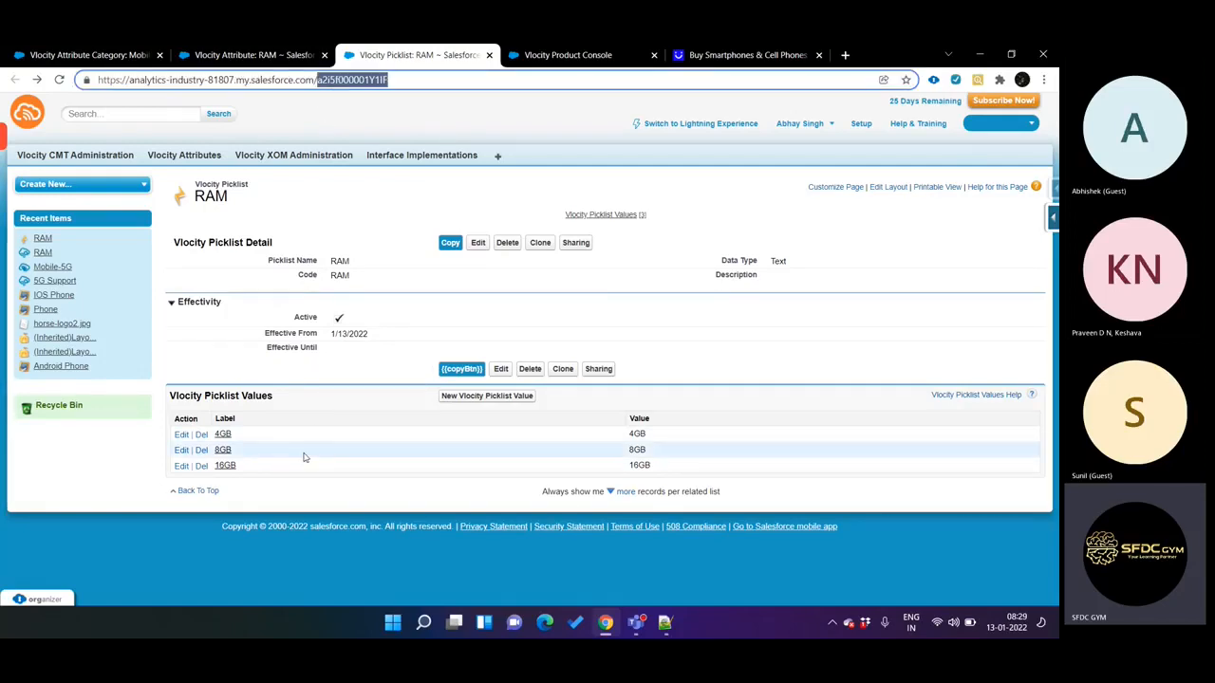
{"action": "left_click", "coordinate": [543, 55]}
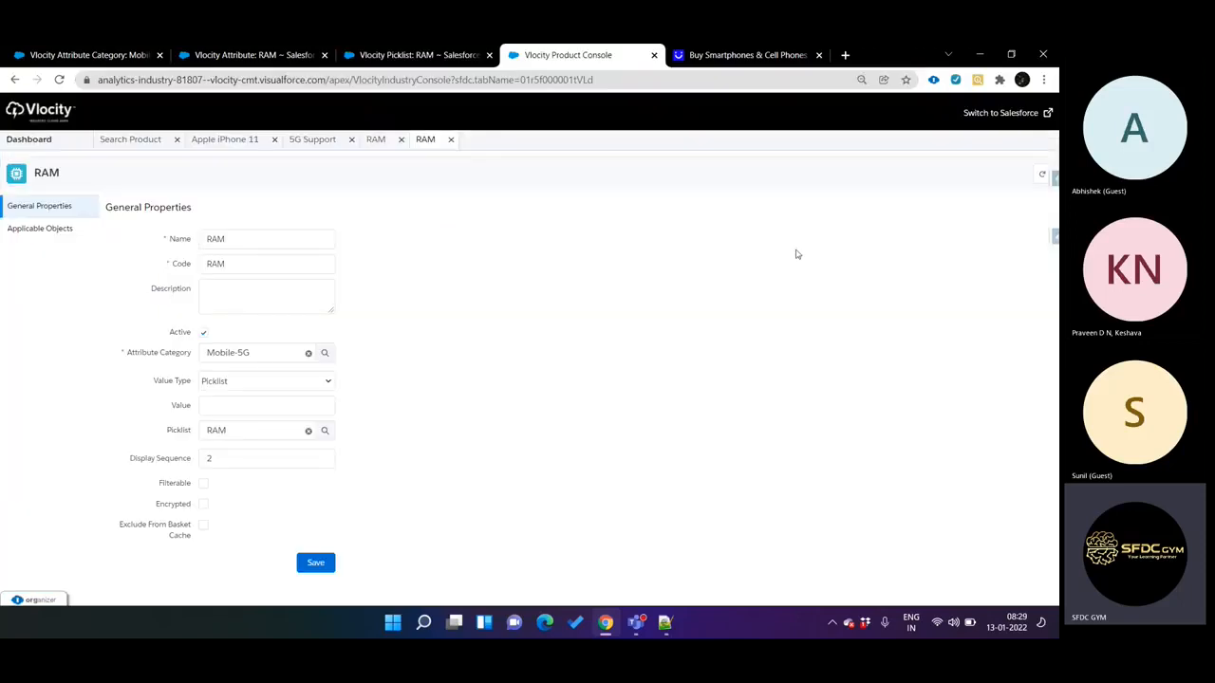
{"action": "left_click", "coordinate": [426, 57]}
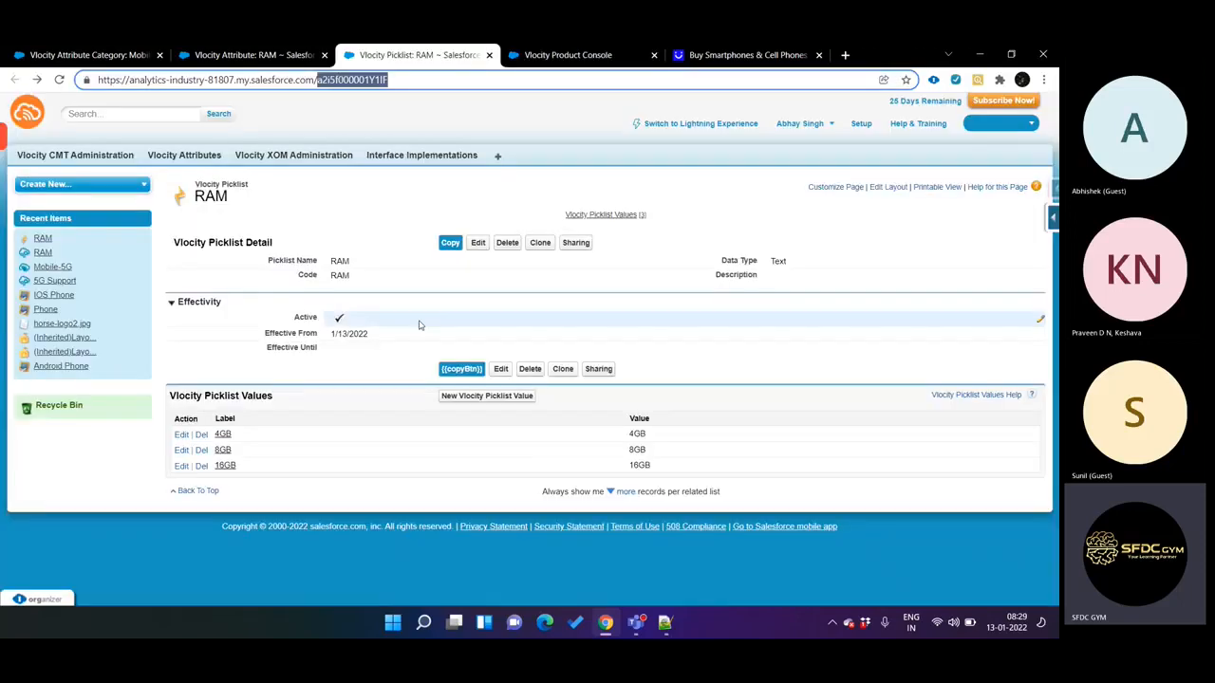
{"action": "left_click", "coordinate": [285, 55]}
{"action": "left_click", "coordinate": [465, 57]}
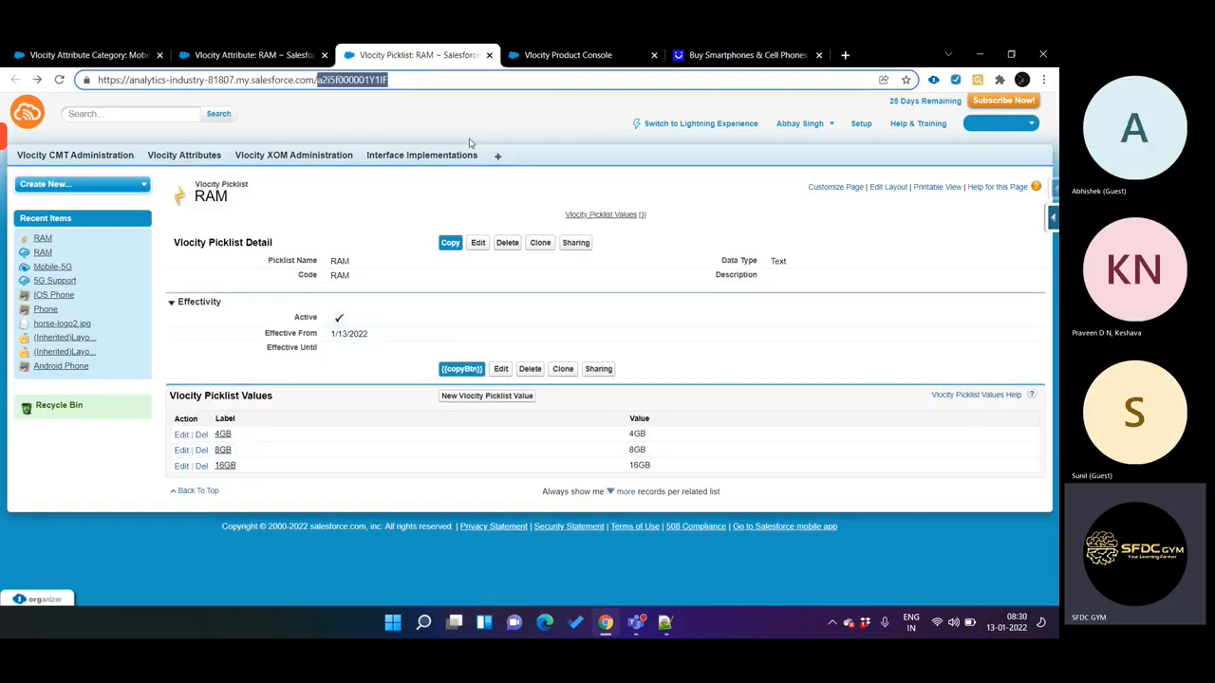
{"action": "left_click", "coordinate": [550, 56]}
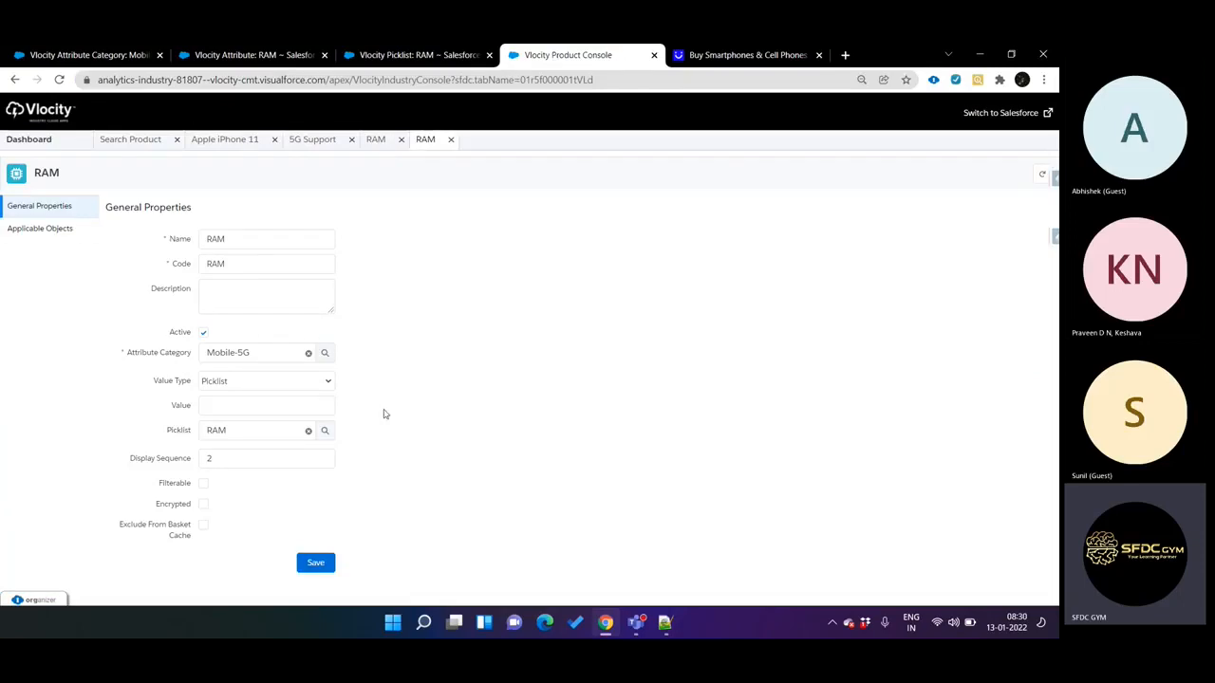
{"action": "left_click", "coordinate": [418, 55]}
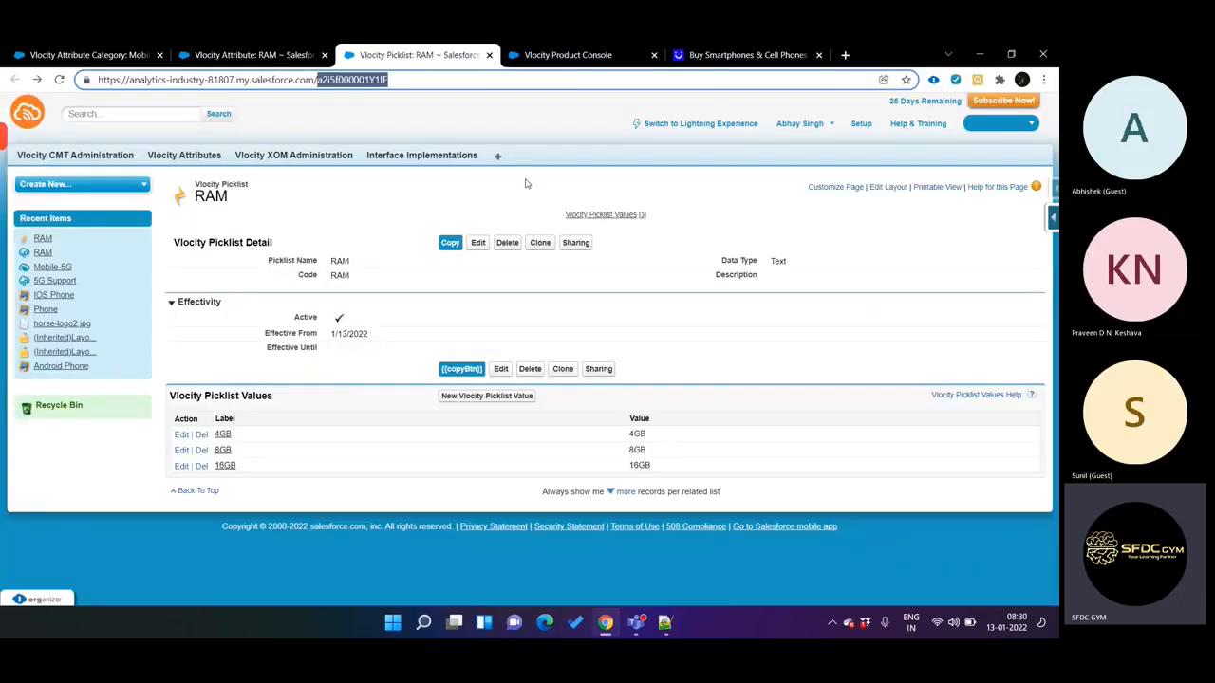
{"action": "left_click", "coordinate": [565, 55]}
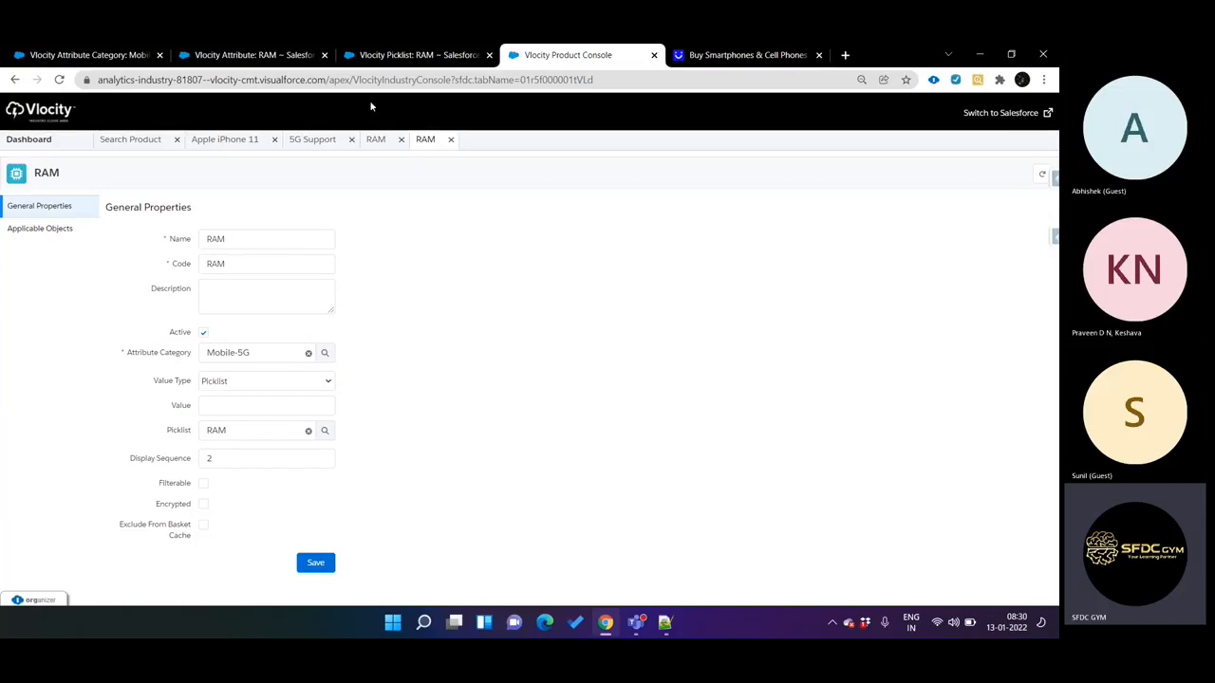
{"action": "left_click", "coordinate": [440, 54]}
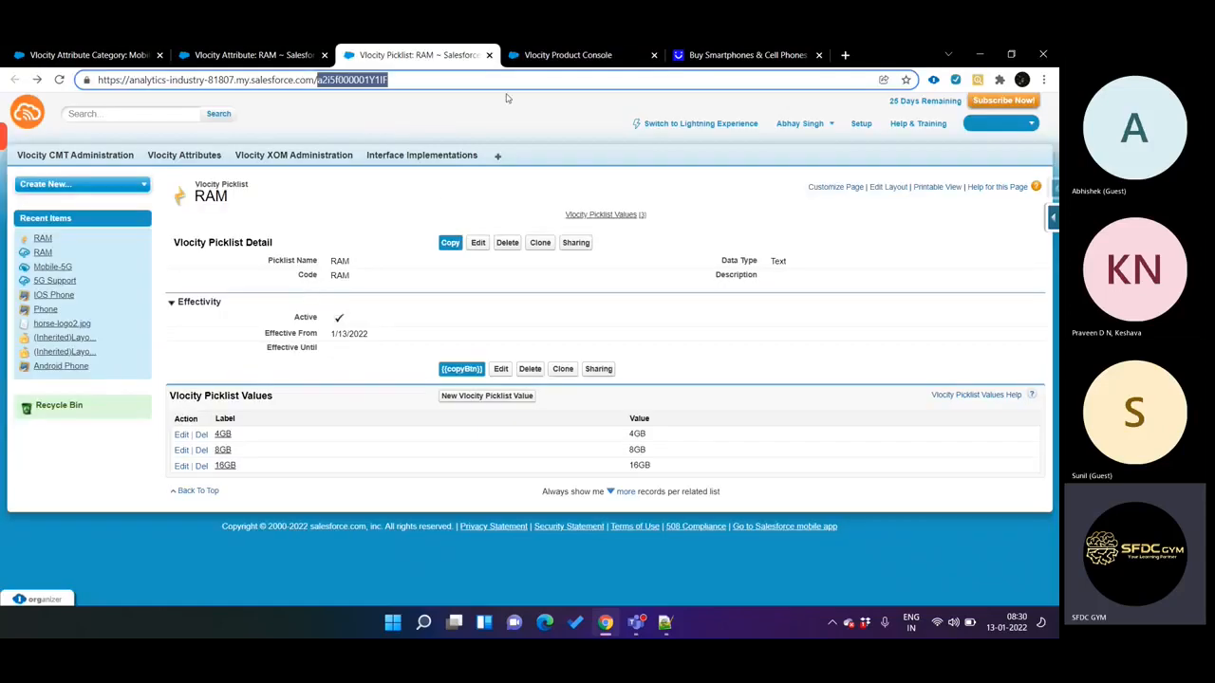
{"action": "left_click", "coordinate": [532, 59]}
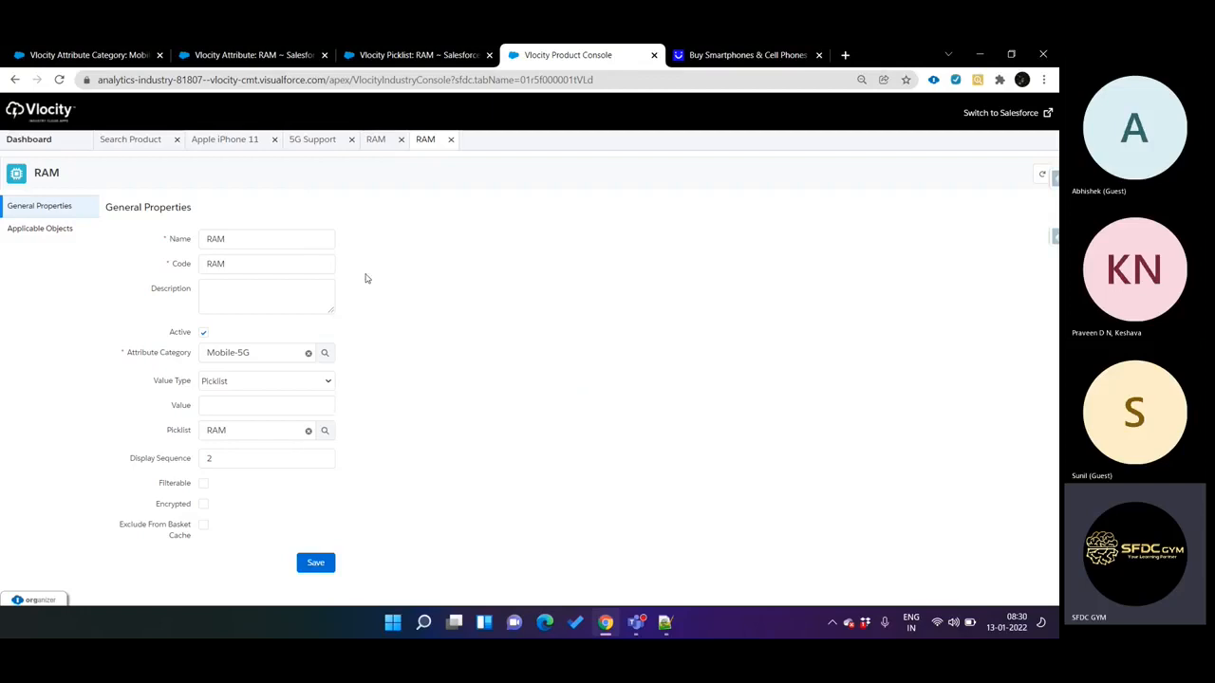
{"action": "left_click", "coordinate": [454, 54]}
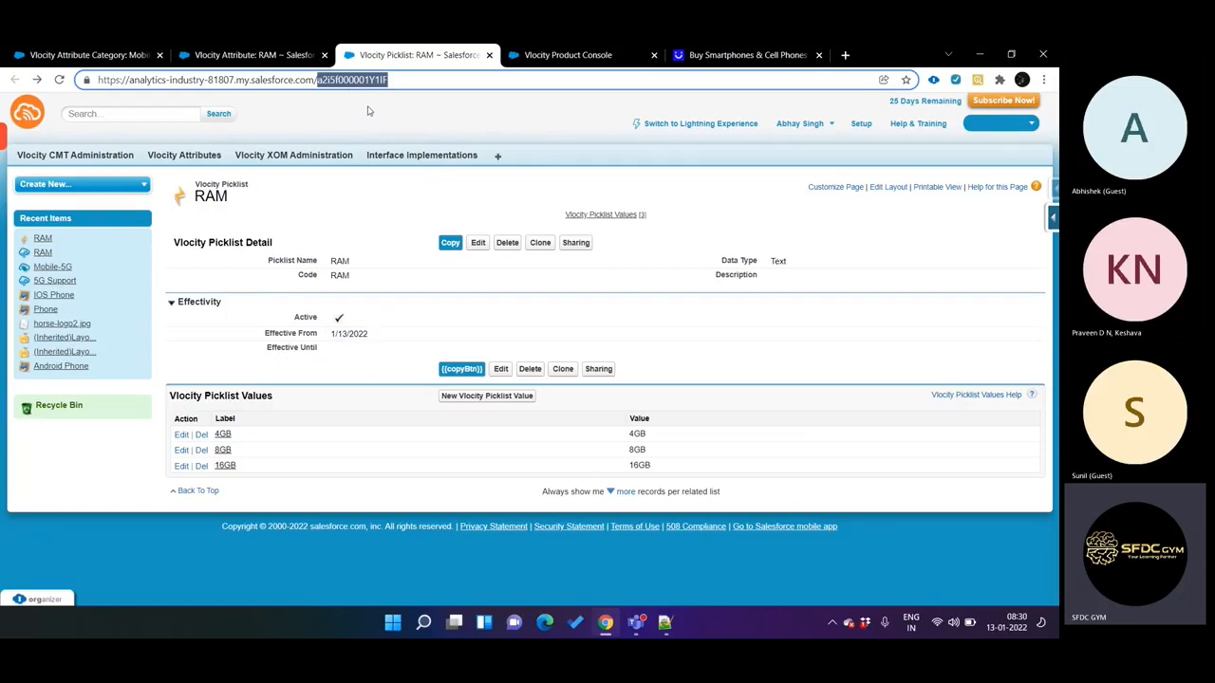
{"action": "left_click", "coordinate": [565, 55]}
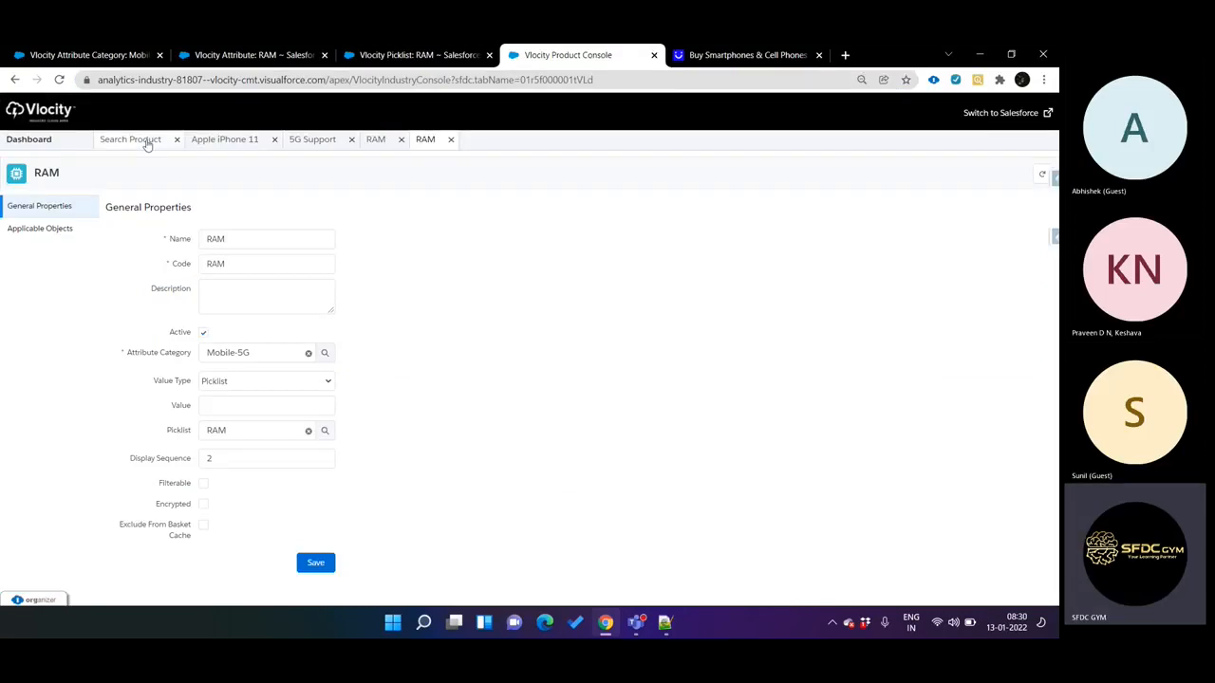
Return to the console dashboard, open the Object search under Metadata and list all objects
{"action": "left_click", "coordinate": [145, 142]}
{"action": "left_click", "coordinate": [28, 140]}
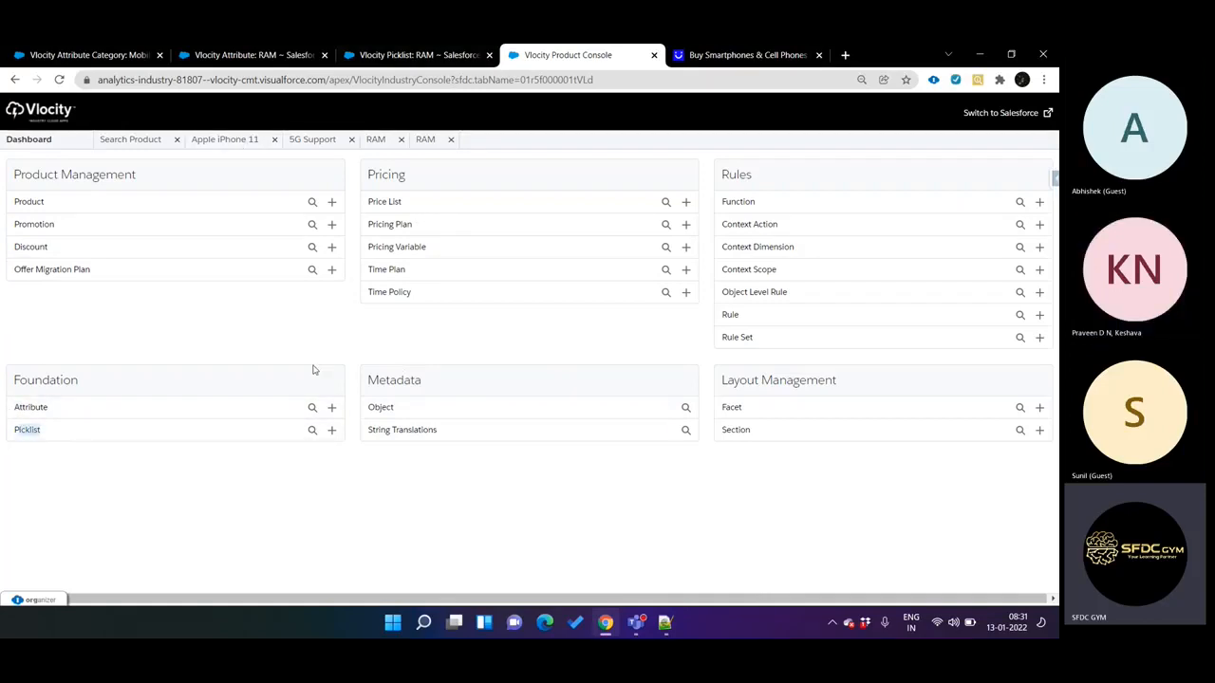
{"action": "left_click_drag", "start_coordinate": [16, 202], "coordinate": [66, 208]}
{"action": "left_click", "coordinate": [686, 407]}
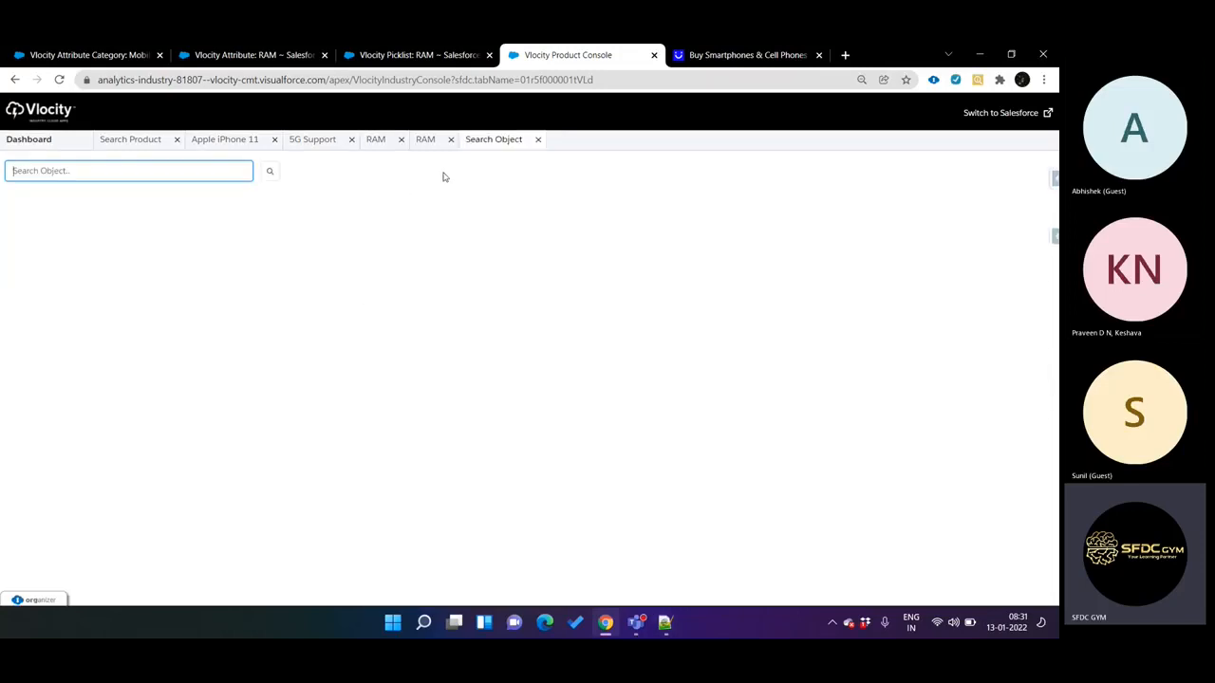
{"action": "left_click", "coordinate": [270, 175]}
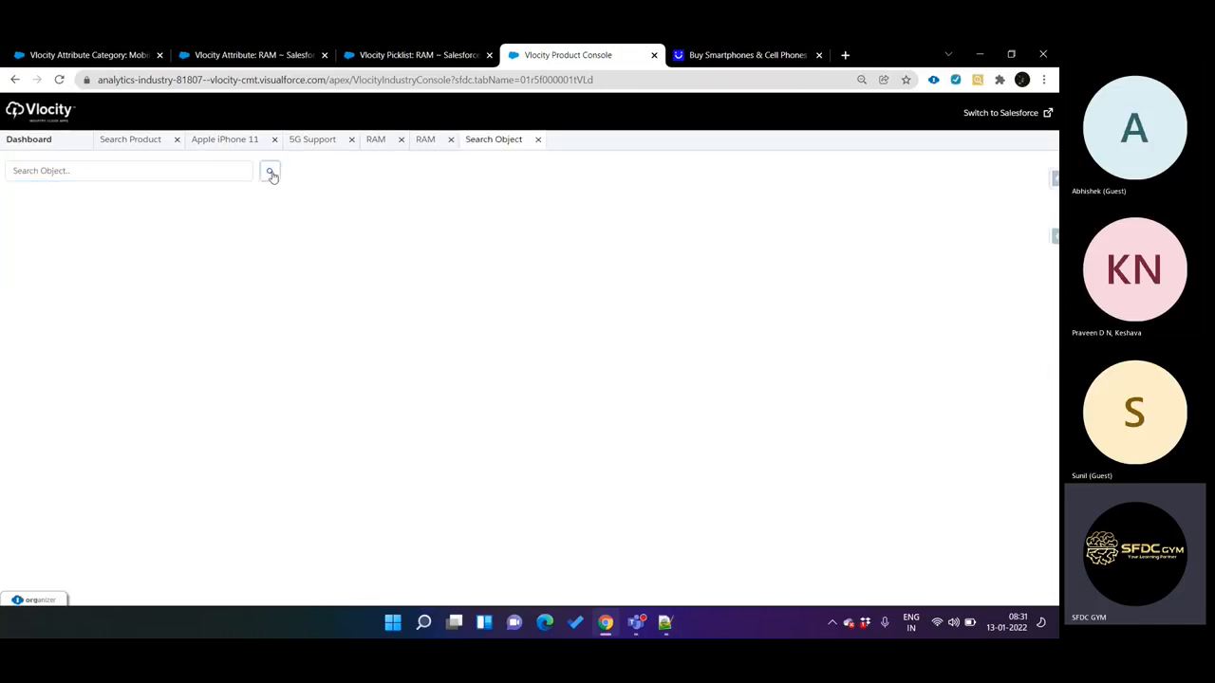
Search the metadata objects for "phone"
{"action": "left_click", "coordinate": [71, 171]}
{"action": "type", "text": "a"}
{"action": "key", "text": "BackSpace"}
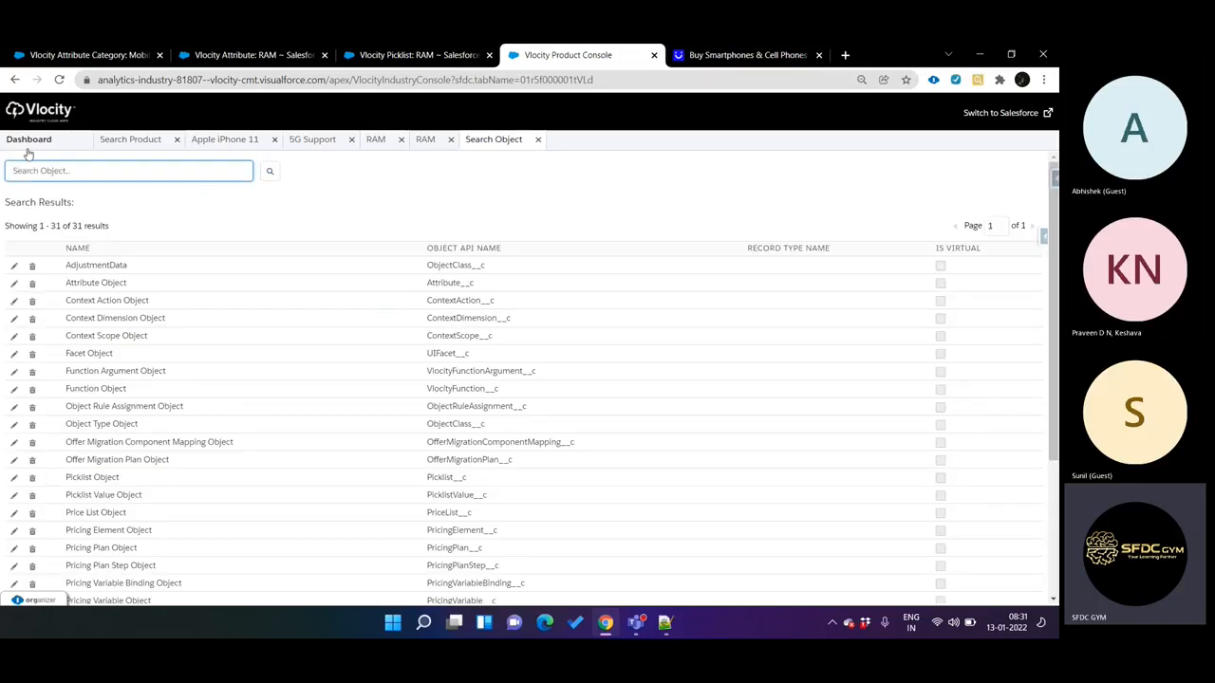
{"action": "type", "text": "phone"}
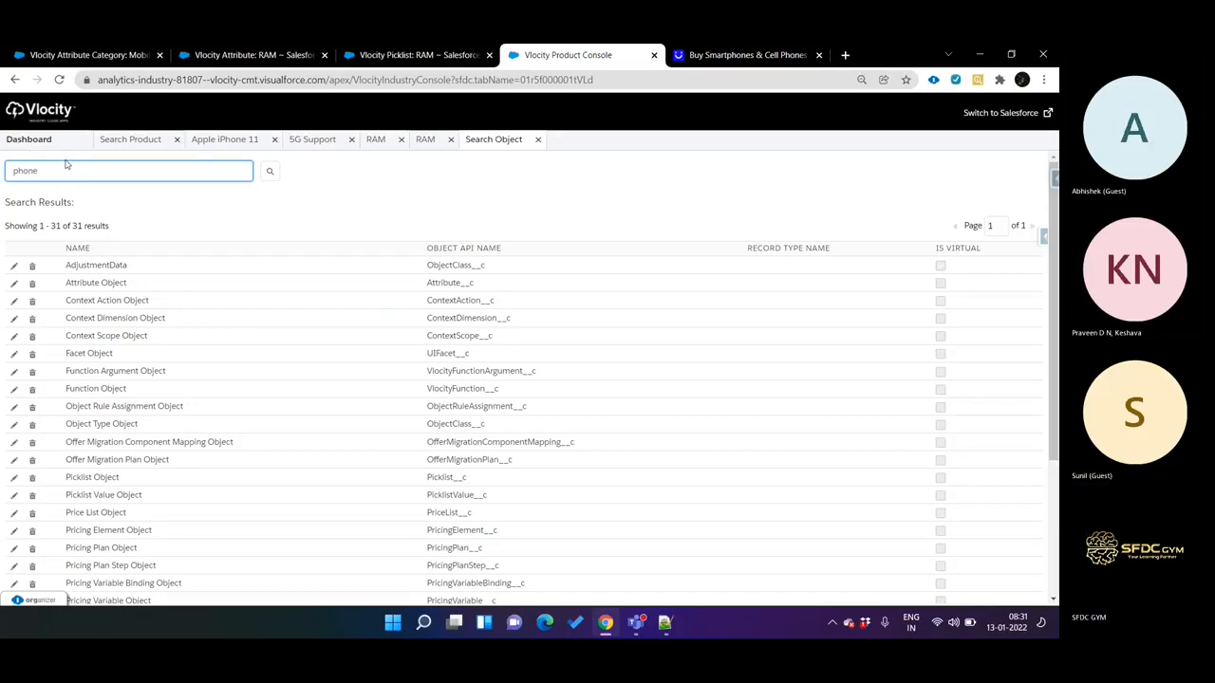
{"action": "double_click", "coordinate": [111, 178]}
{"action": "key", "text": "Return"}
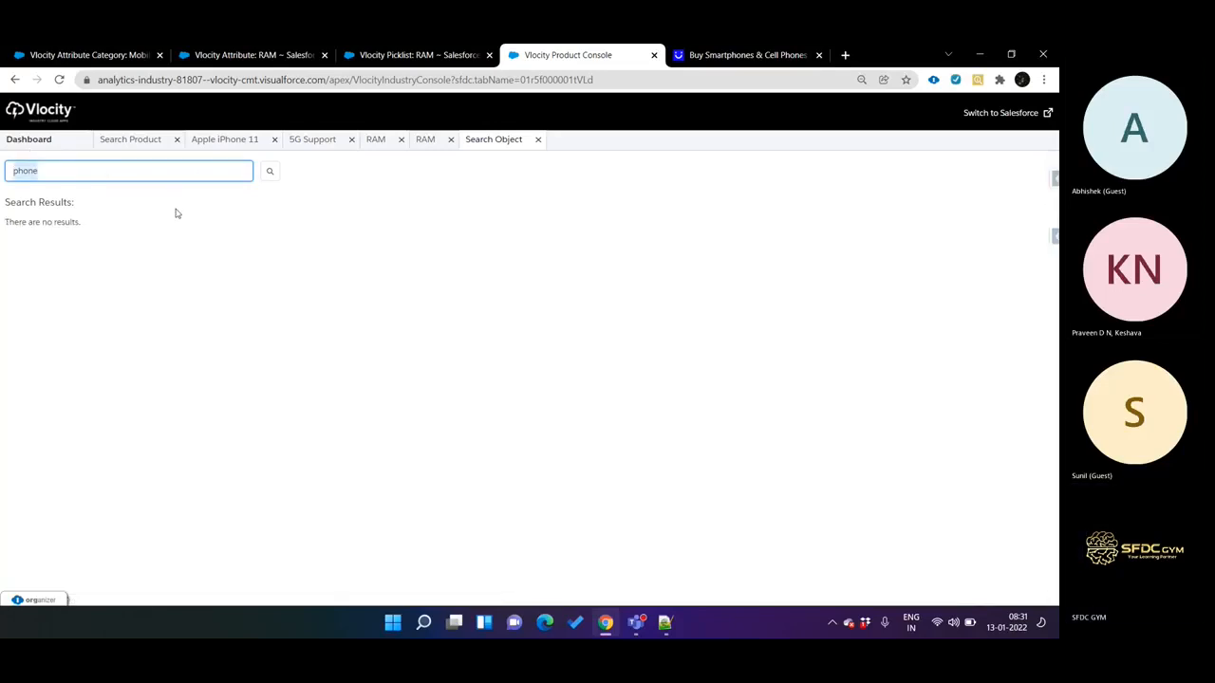
{"action": "left_click", "coordinate": [270, 171]}
Clear the object search term, look through the full list of objects and close the object search
{"action": "left_click", "coordinate": [152, 174]}
{"action": "left_click", "coordinate": [114, 172]}
{"action": "double_click", "coordinate": [112, 171]}
{"action": "key", "text": "BackSpace"}
{"action": "left_click", "coordinate": [270, 172]}
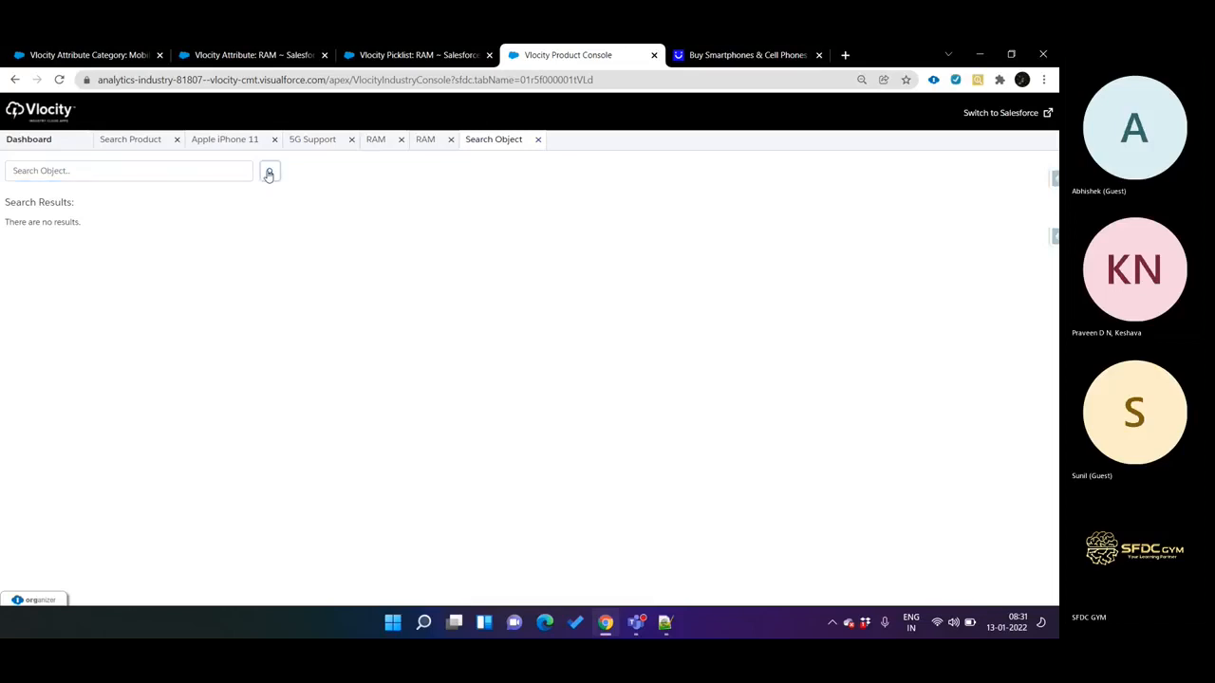
{"action": "scroll", "coordinate": [241, 323], "scroll_direction": "down", "scroll_amount": 3}
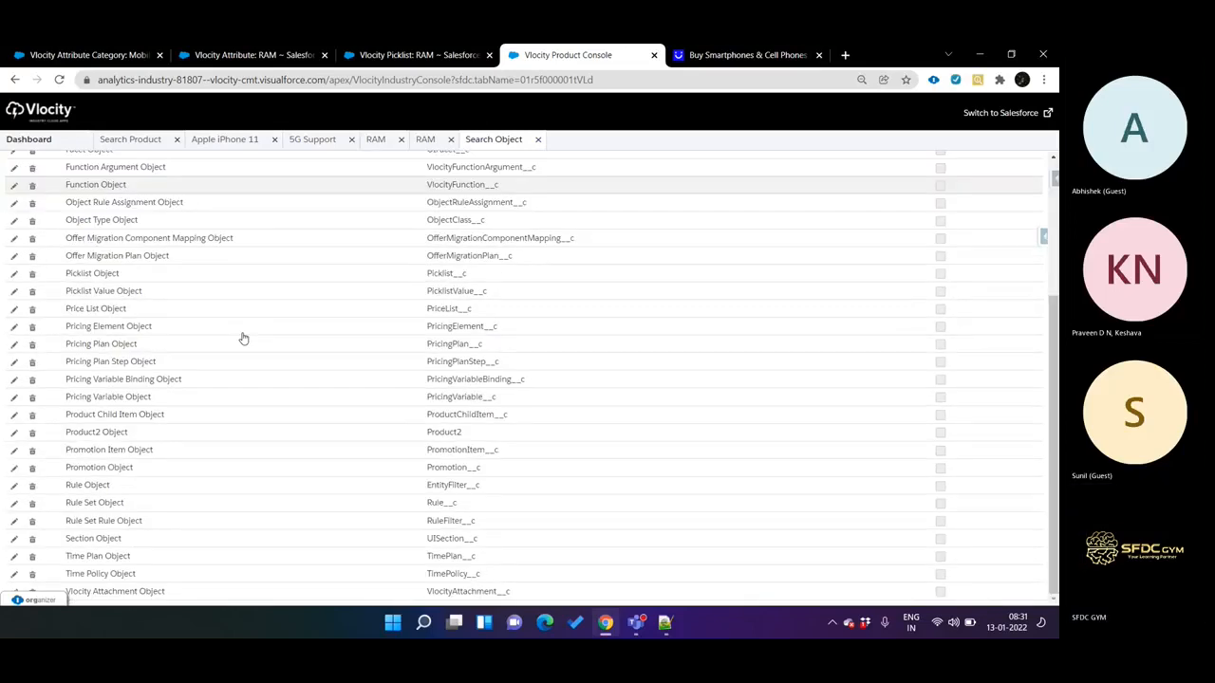
{"action": "scroll", "coordinate": [254, 570], "scroll_direction": "up", "scroll_amount": 5}
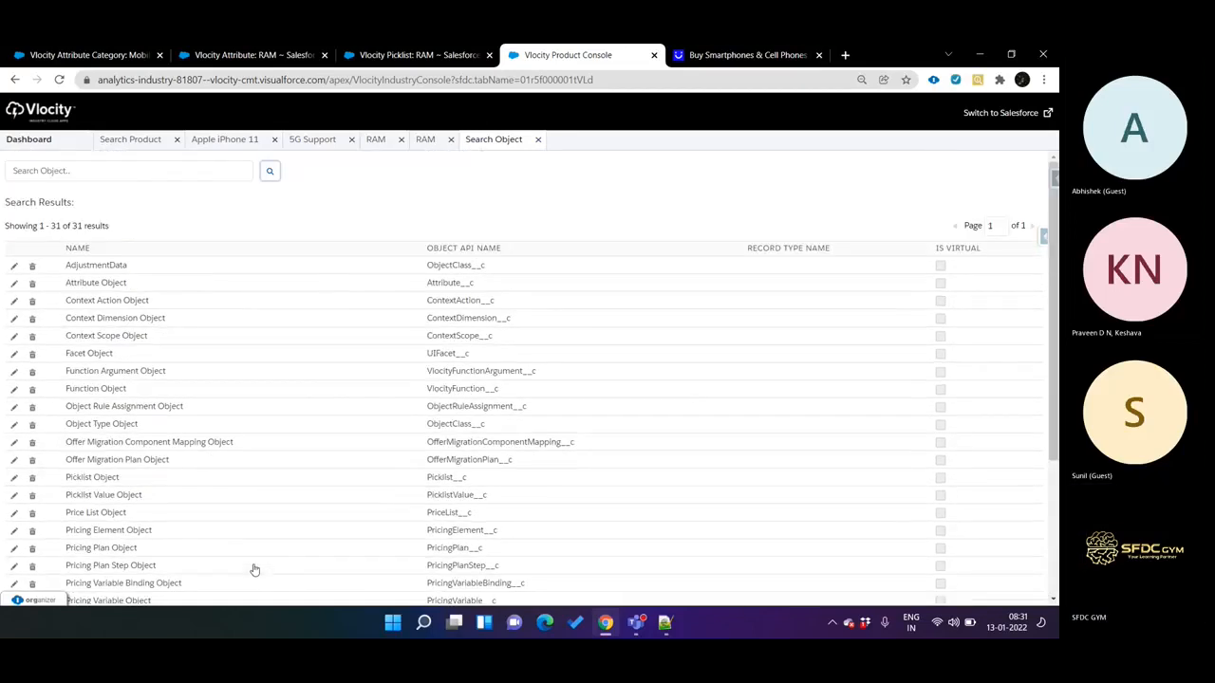
{"action": "scroll", "coordinate": [396, 277], "scroll_direction": "down", "scroll_amount": 1}
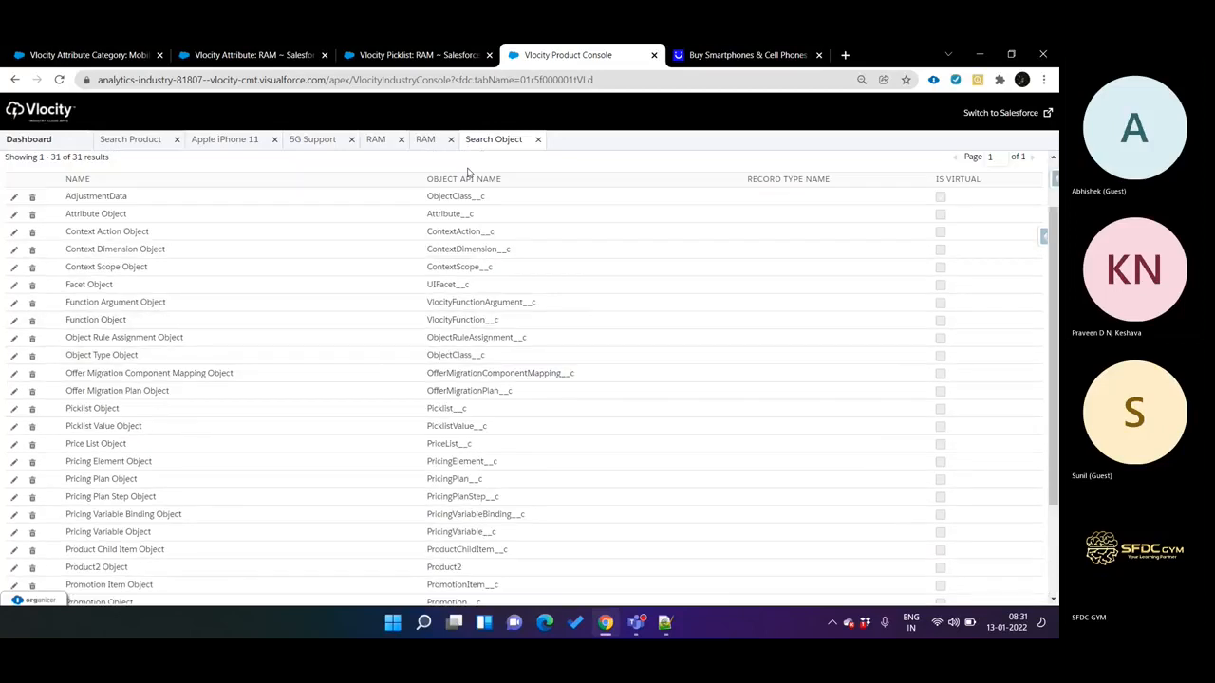
{"action": "scroll", "coordinate": [263, 326], "scroll_direction": "down", "scroll_amount": 2}
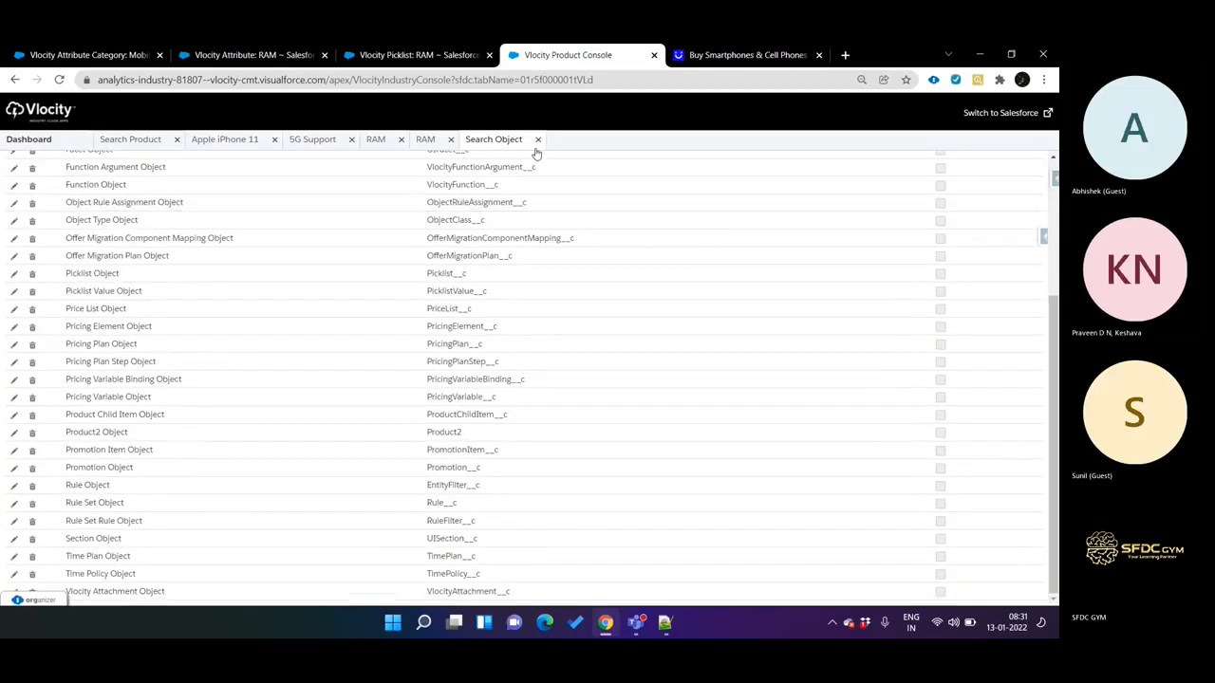
{"action": "left_click", "coordinate": [537, 140]}
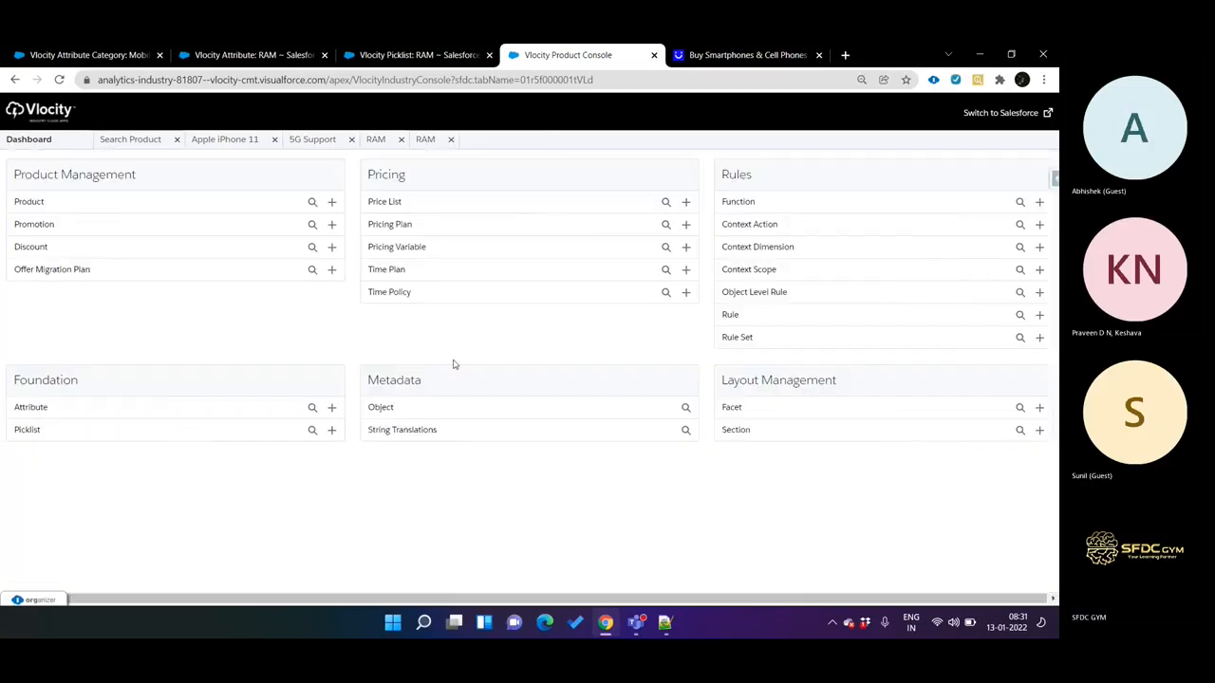
Search for all metadata objects again, open Product2 Object and open its Phone object type
{"action": "left_click", "coordinate": [685, 407]}
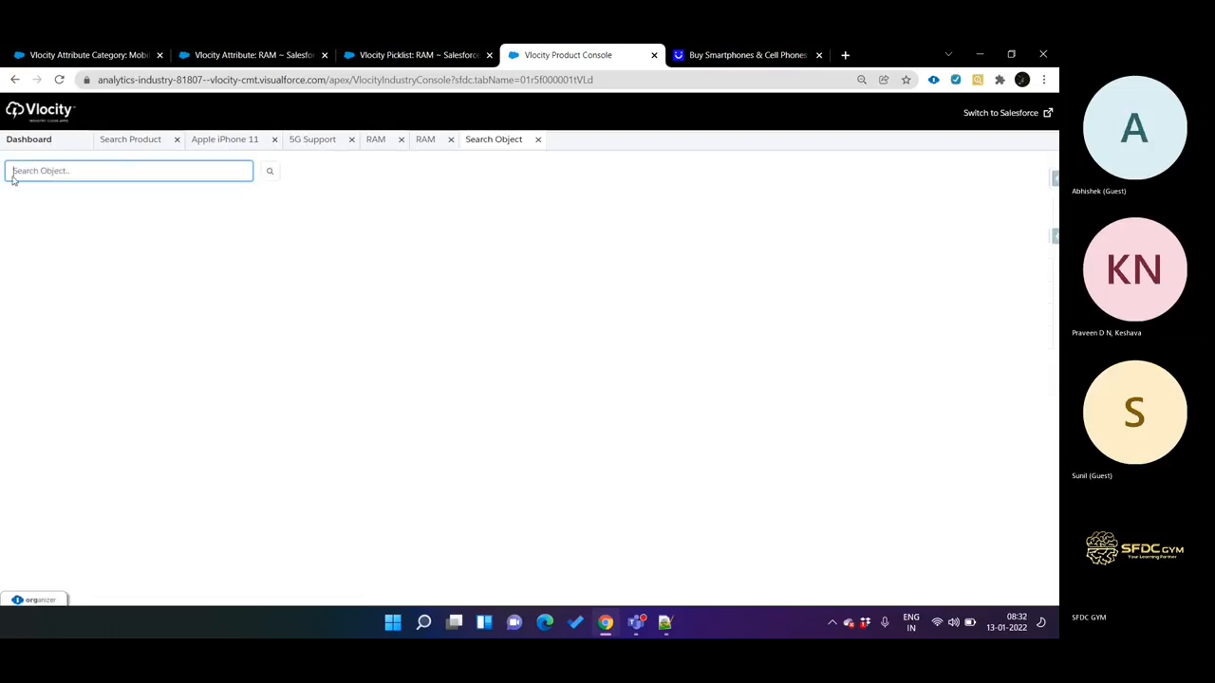
{"action": "left_click", "coordinate": [270, 175]}
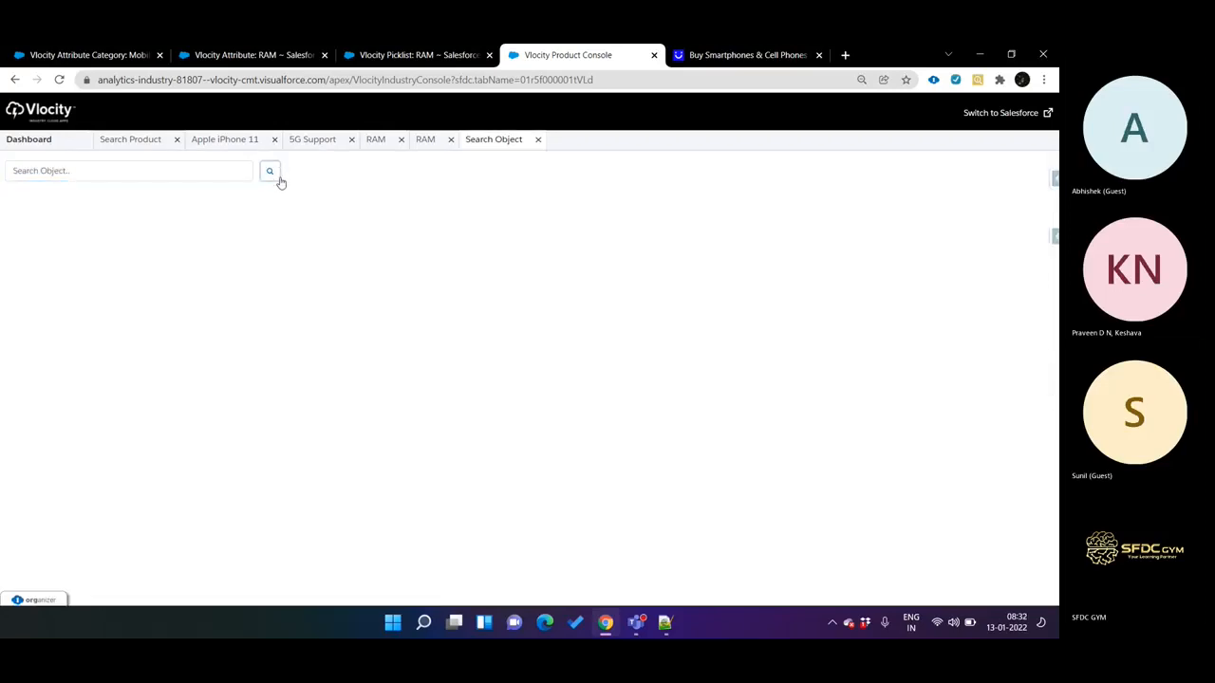
{"action": "scroll", "coordinate": [357, 406], "scroll_direction": "down", "scroll_amount": 3}
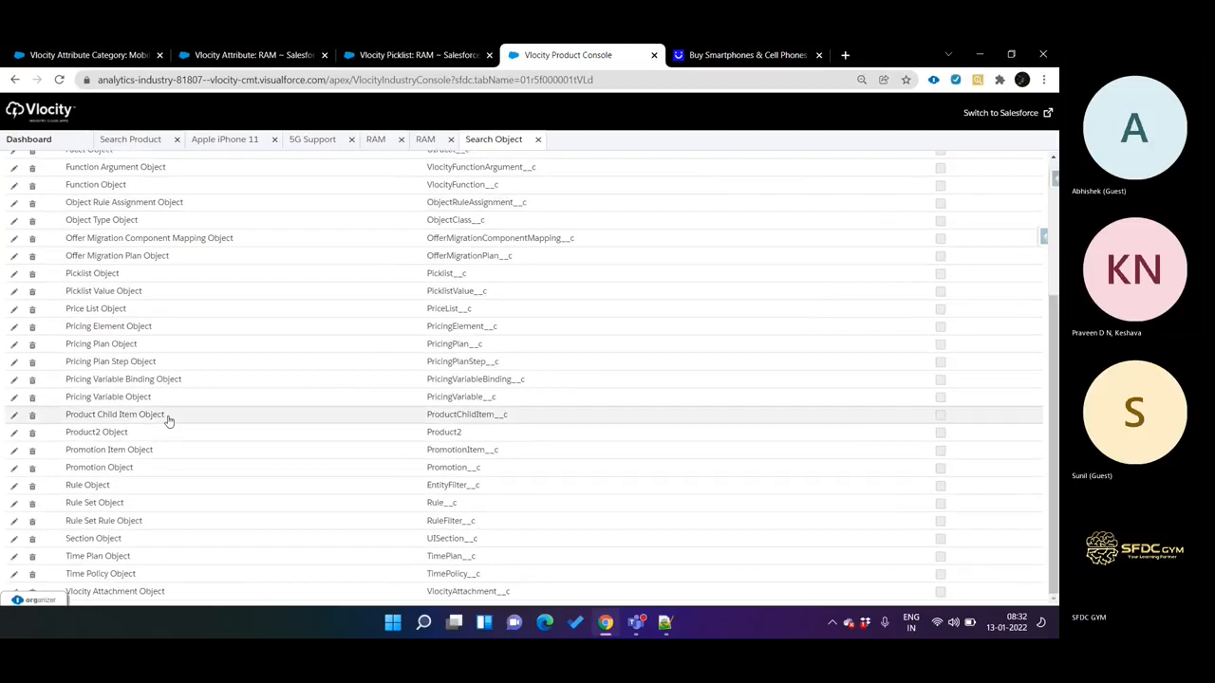
{"action": "left_click", "coordinate": [101, 432]}
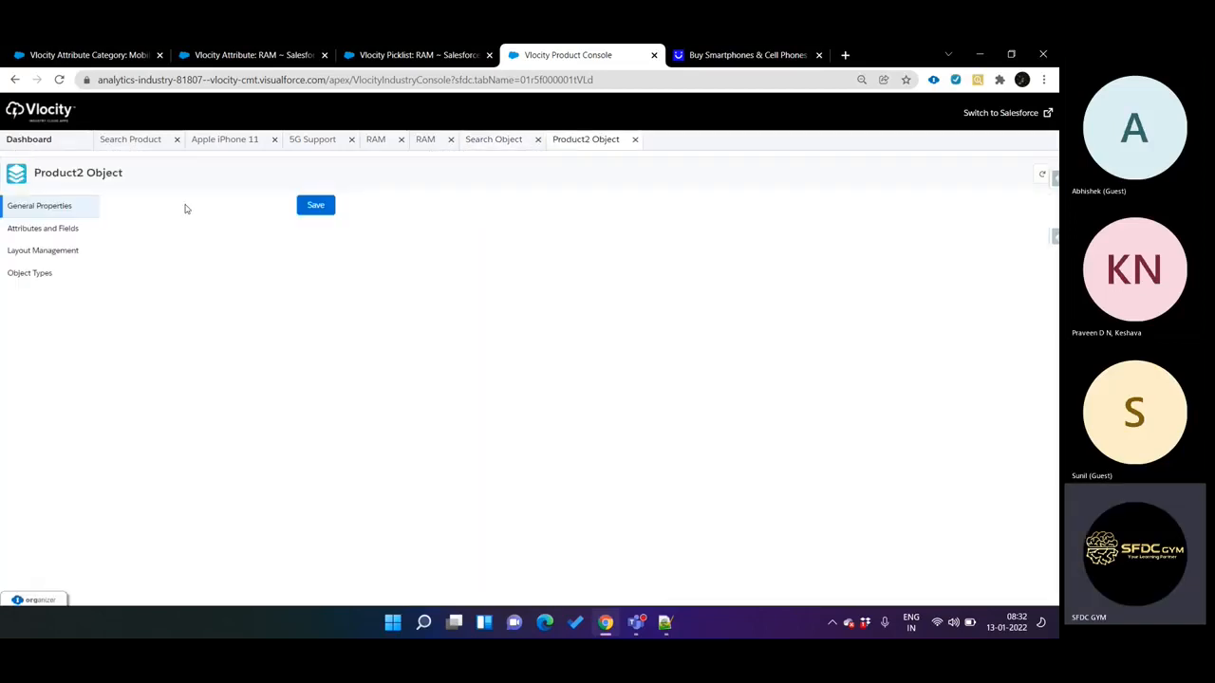
{"action": "left_click", "coordinate": [21, 275]}
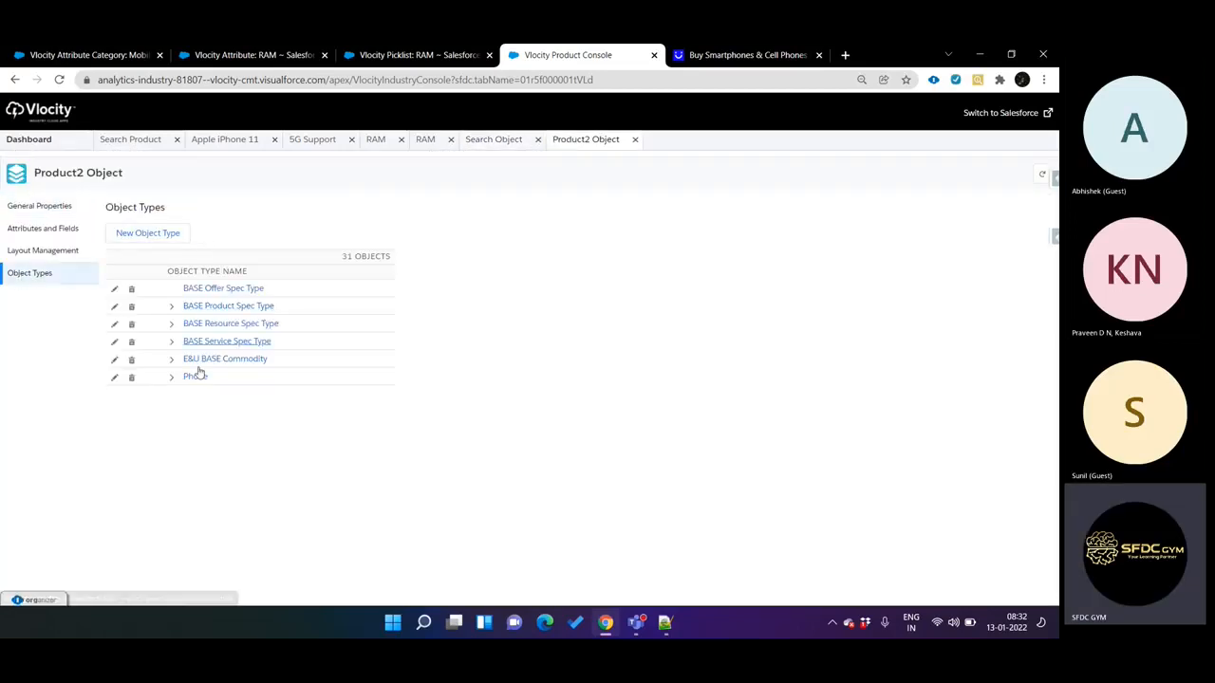
{"action": "left_click", "coordinate": [172, 377]}
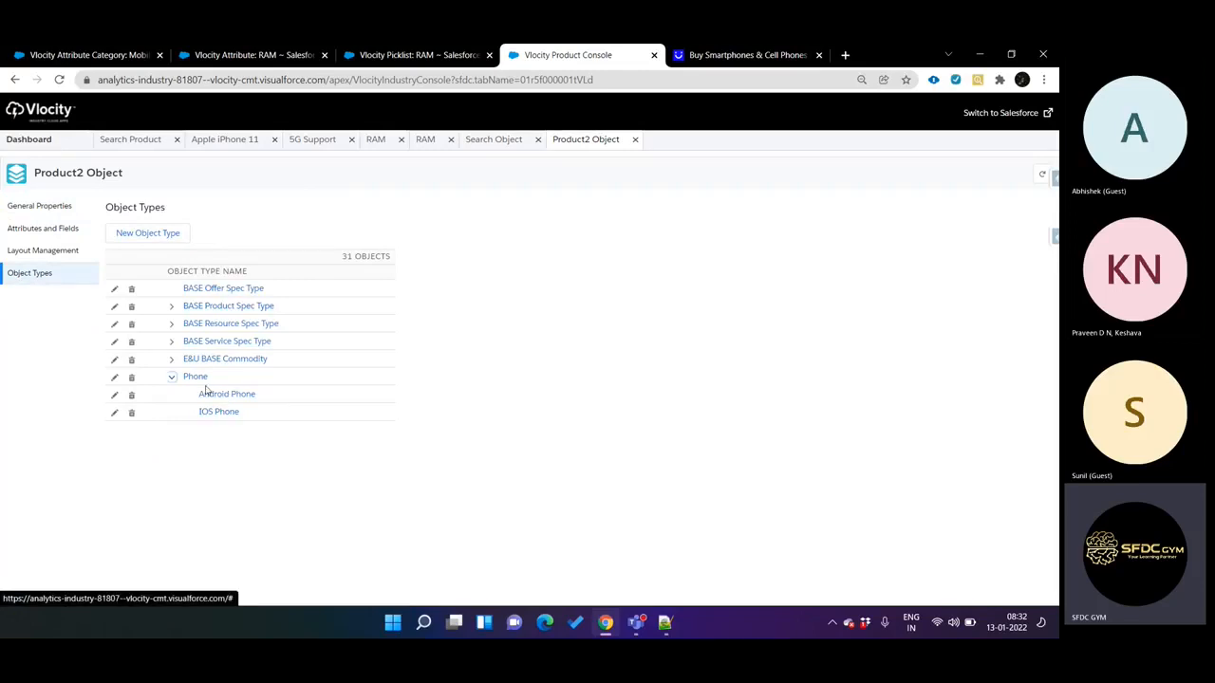
{"action": "left_click", "coordinate": [194, 376]}
Assign the 5G Support and RAM attributes to the Phone object type
{"action": "left_click", "coordinate": [19, 231]}
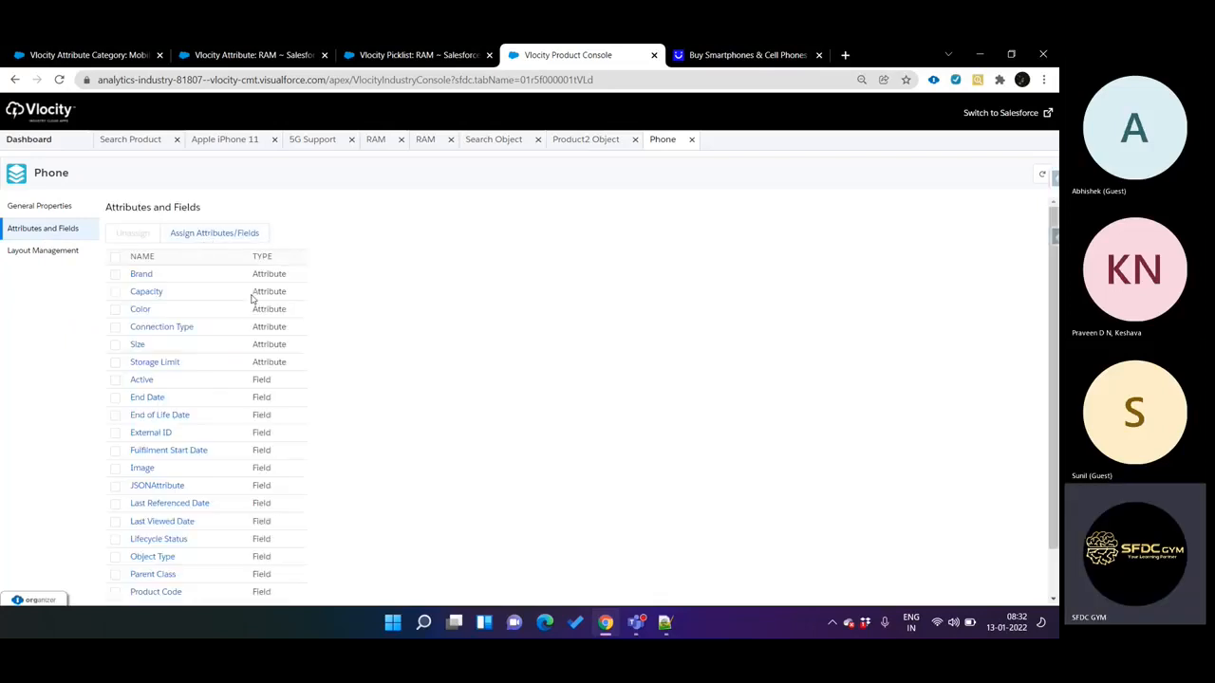
{"action": "left_click", "coordinate": [229, 235]}
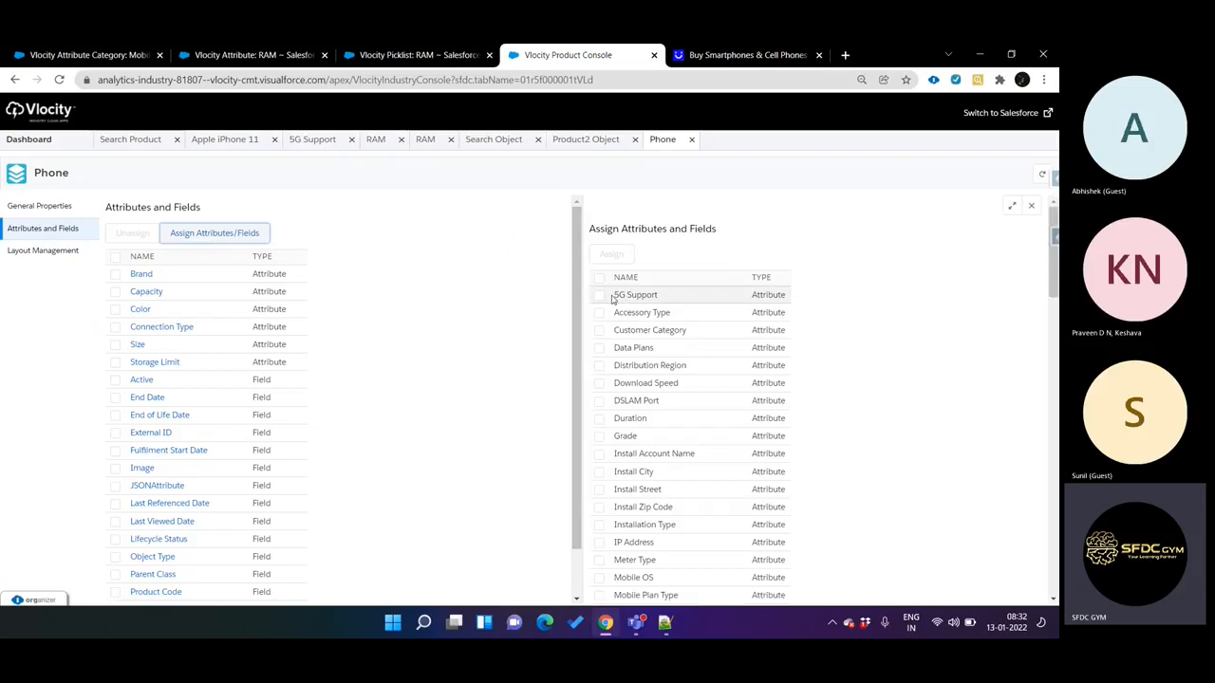
{"action": "left_click", "coordinate": [599, 296]}
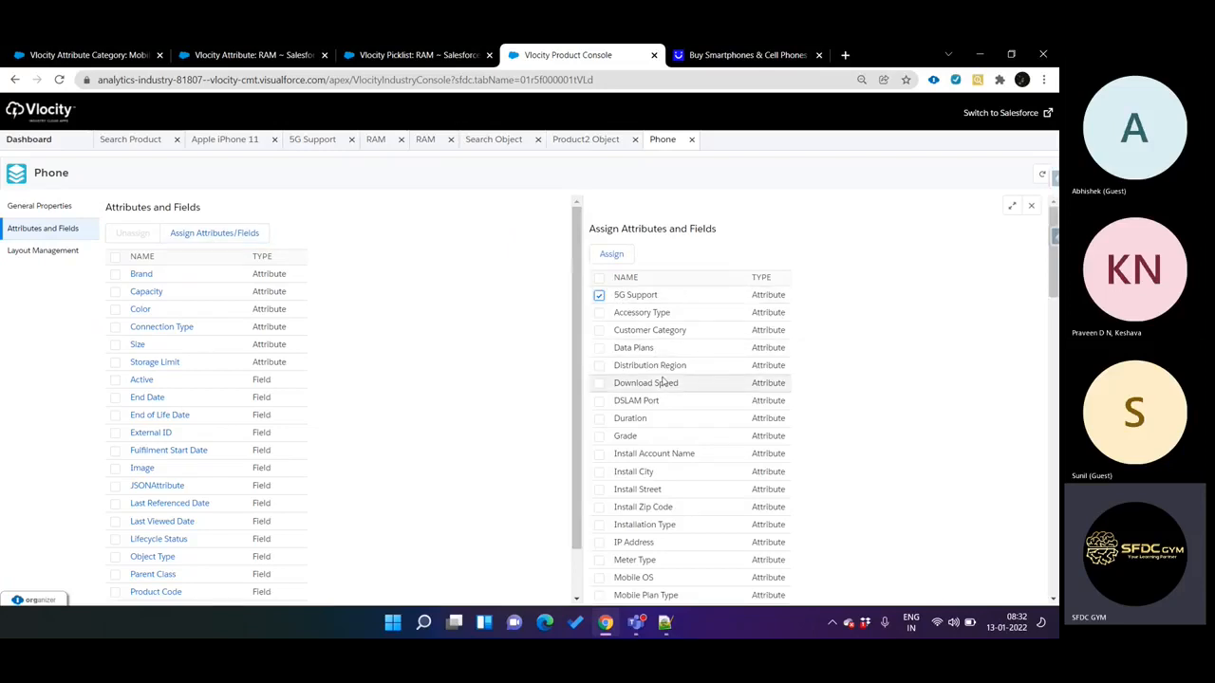
{"action": "scroll", "coordinate": [663, 382], "scroll_direction": "down", "scroll_amount": 3}
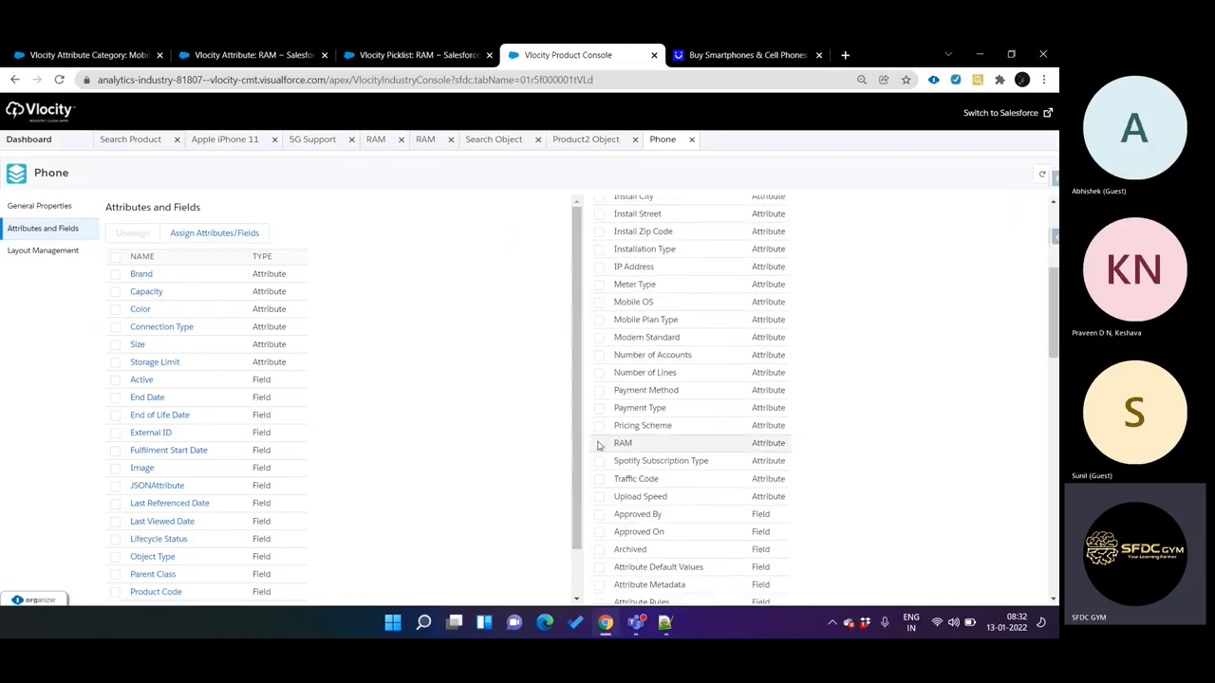
{"action": "scroll", "coordinate": [662, 447], "scroll_direction": "up", "scroll_amount": 3}
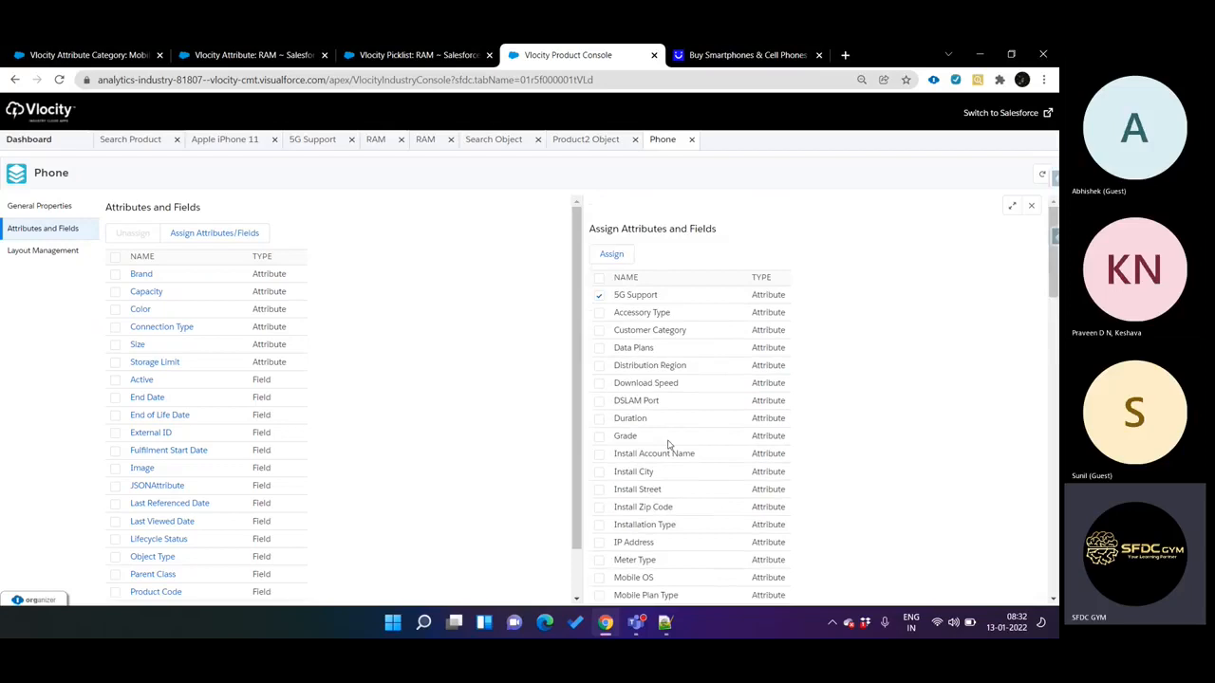
{"action": "left_click", "coordinate": [612, 256]}
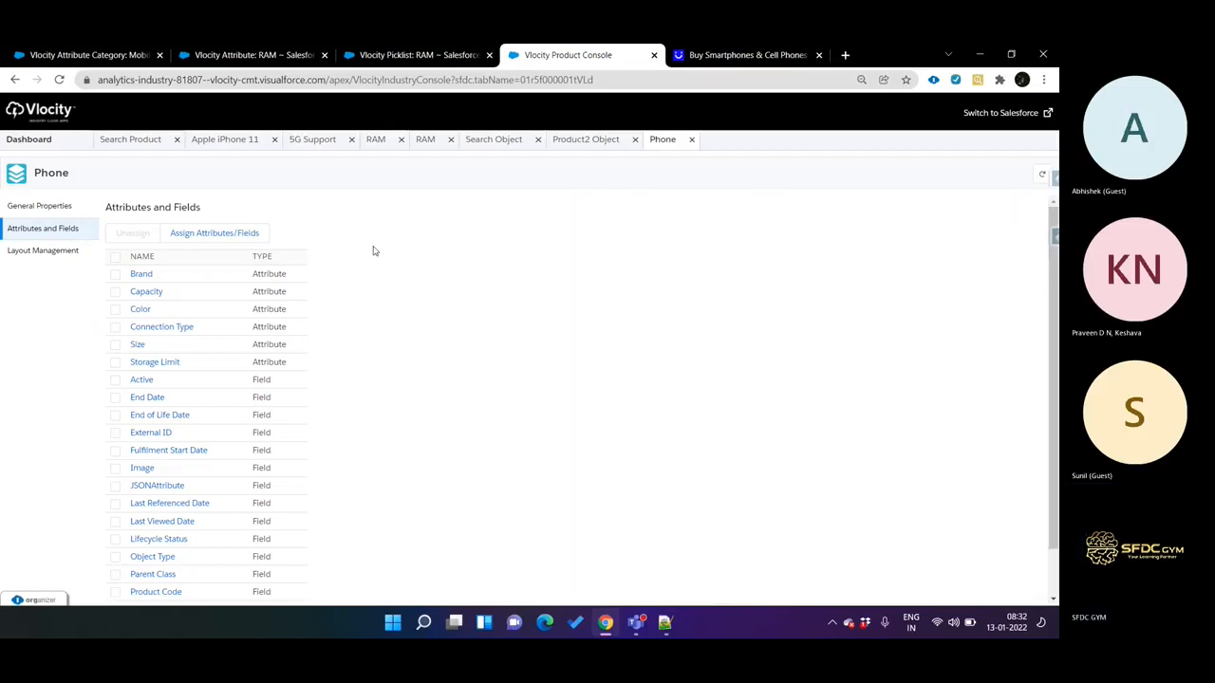
{"action": "scroll", "coordinate": [176, 396], "scroll_direction": "down", "scroll_amount": 1}
{"action": "scroll", "coordinate": [152, 402], "scroll_direction": "up", "scroll_amount": 1}
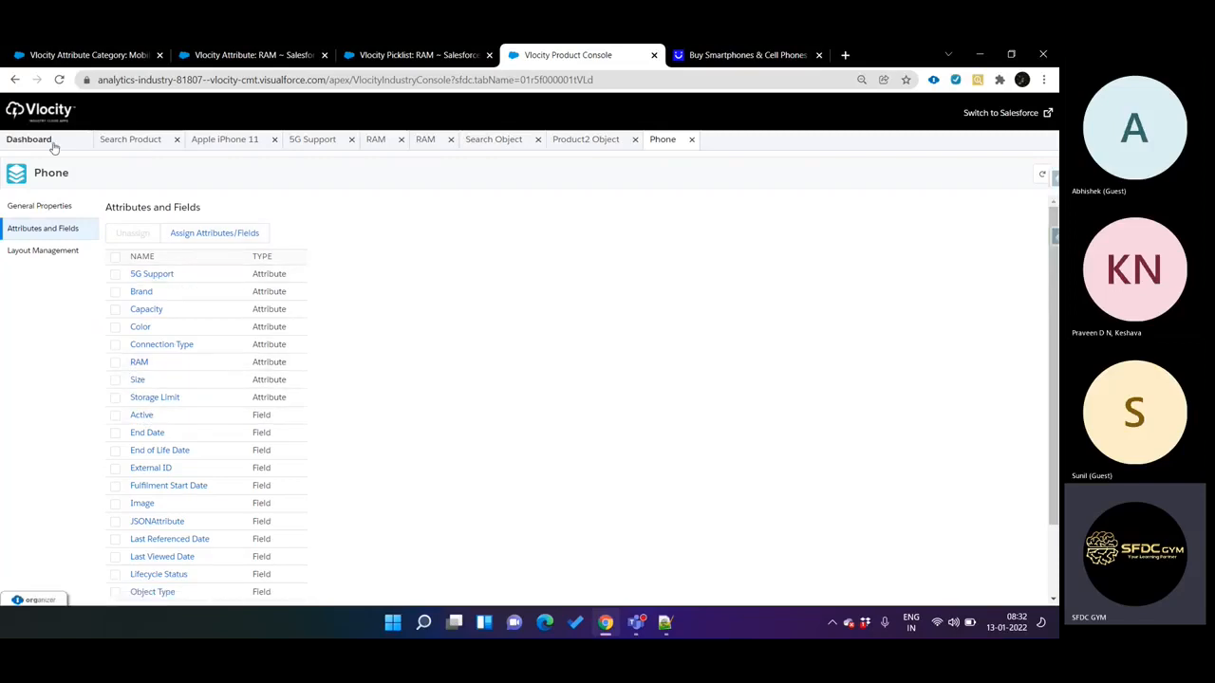
Open a new product search from the dashboard, list all products and look for "sams" on the page
{"action": "left_click", "coordinate": [17, 140]}
{"action": "left_click", "coordinate": [313, 201]}
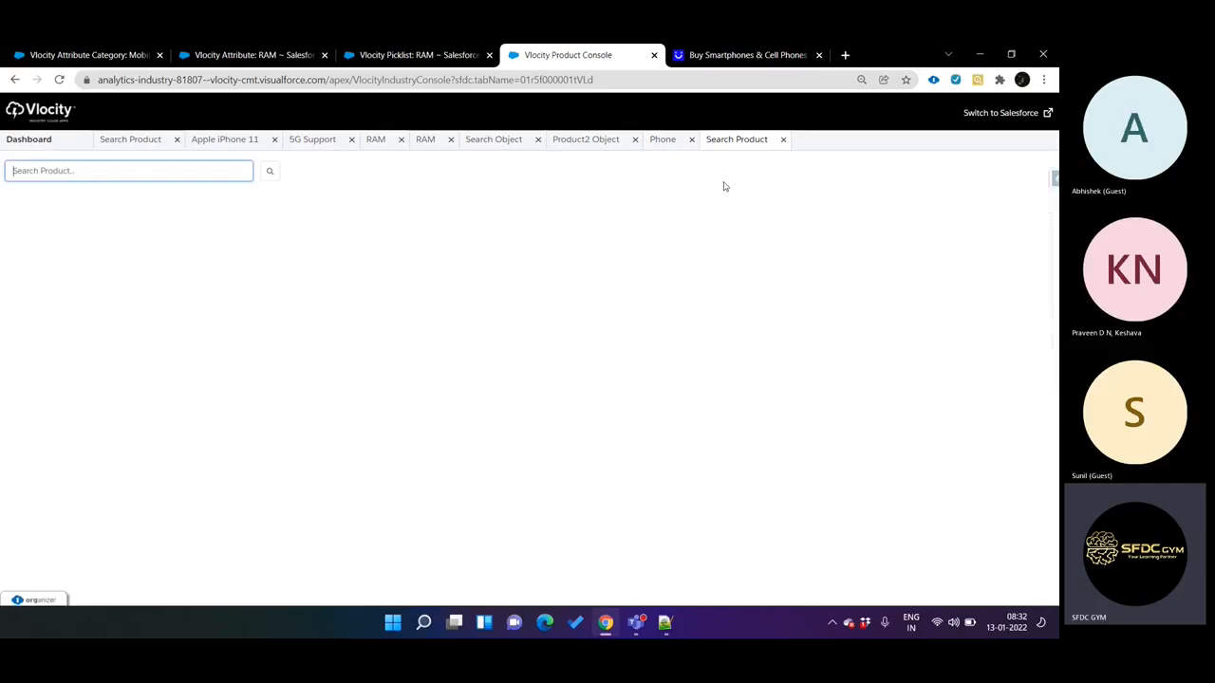
{"action": "left_click", "coordinate": [269, 170]}
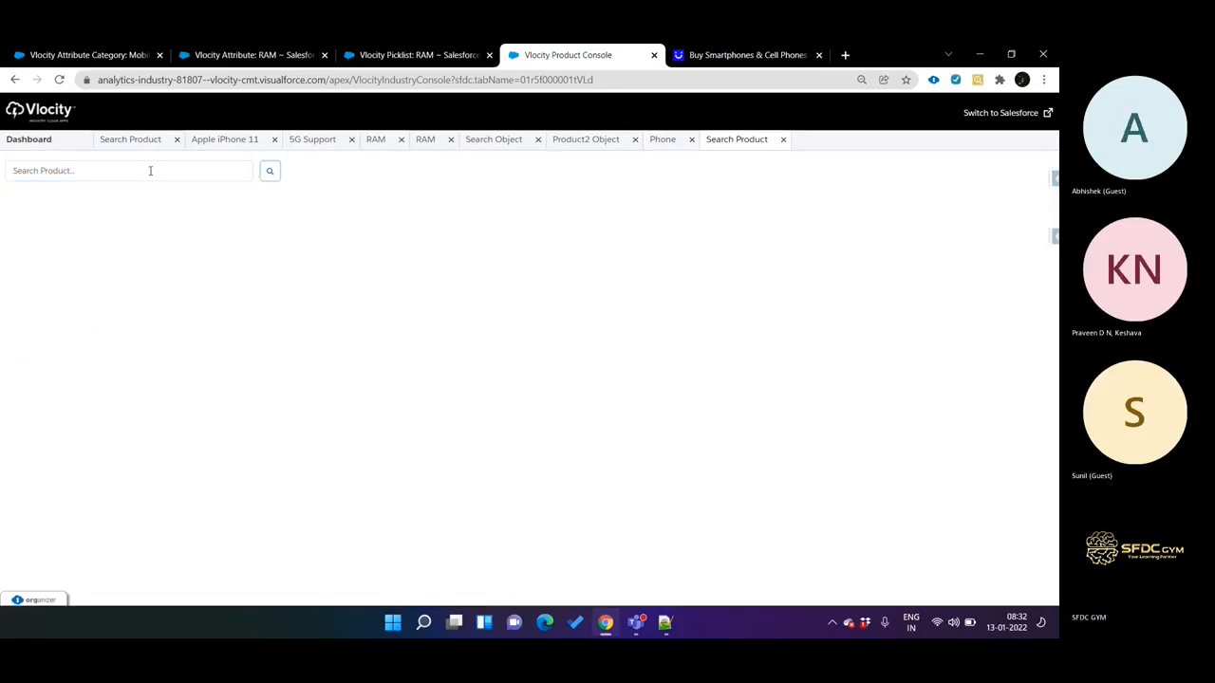
{"action": "scroll", "coordinate": [154, 341], "scroll_direction": "down", "scroll_amount": 6}
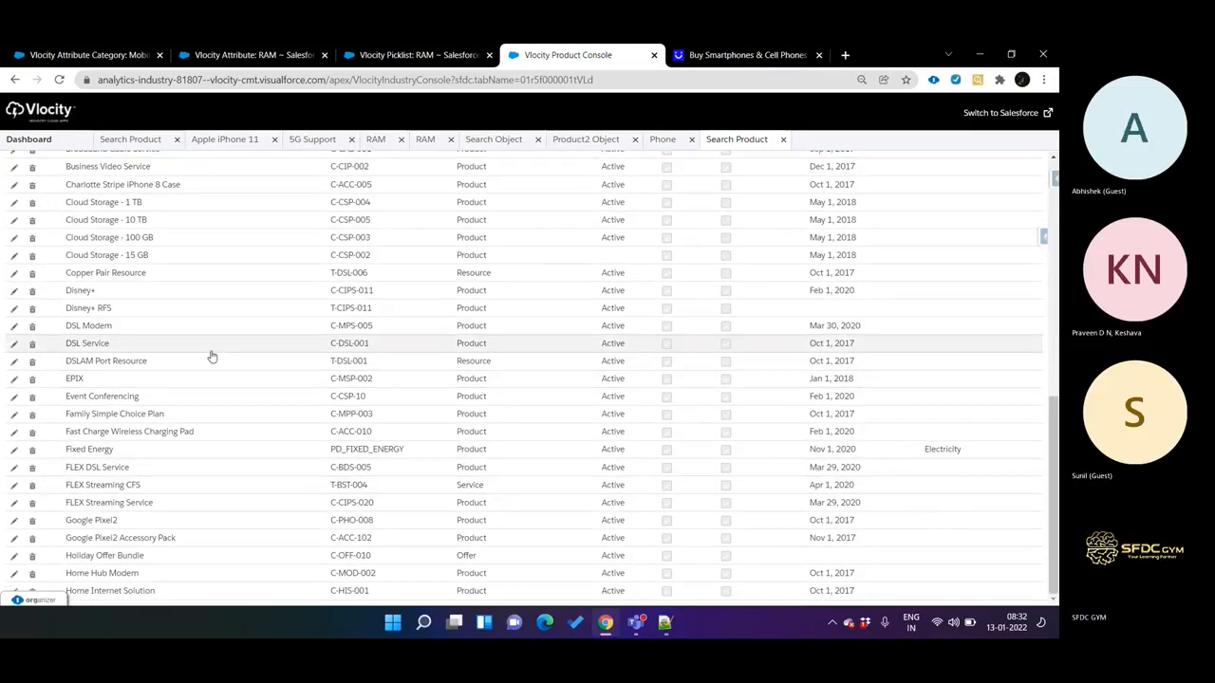
{"action": "key", "text": "ctrl+f"}
{"action": "type", "text": "sams"}
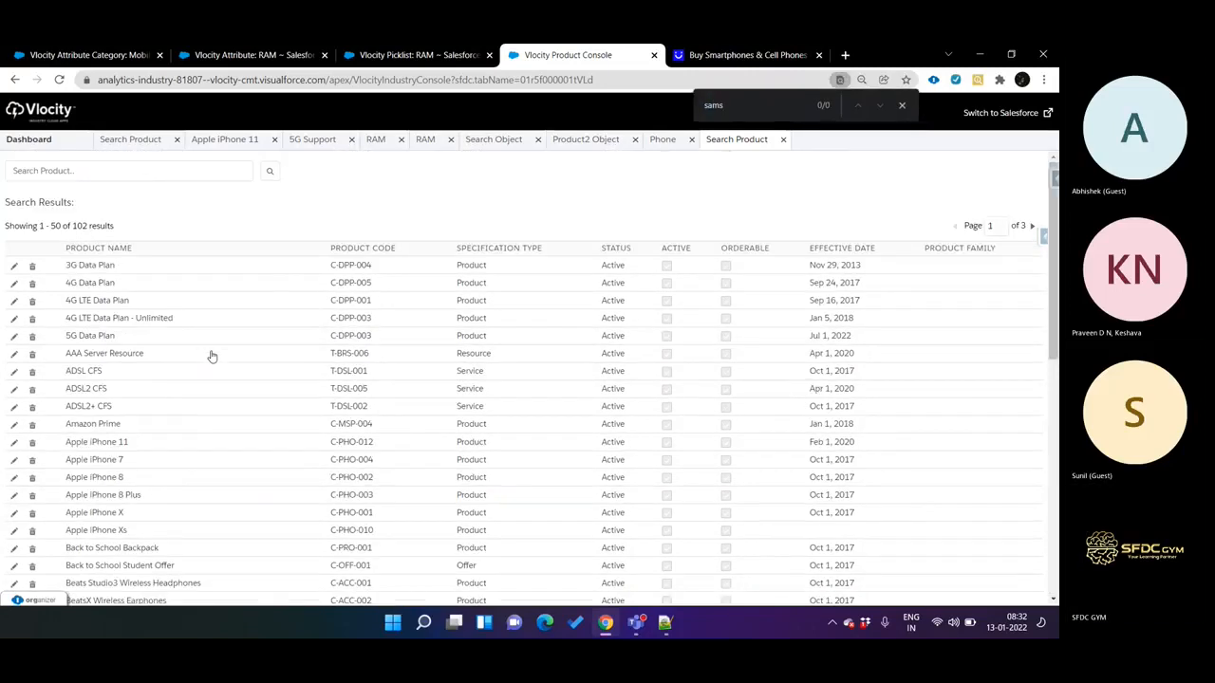
{"action": "key", "text": "Escape"}
Search the products for "sams", select Samsung A80 in the results and close the product search
{"action": "left_click", "coordinate": [55, 173]}
{"action": "type", "text": "sams"}
{"action": "left_click", "coordinate": [270, 172]}
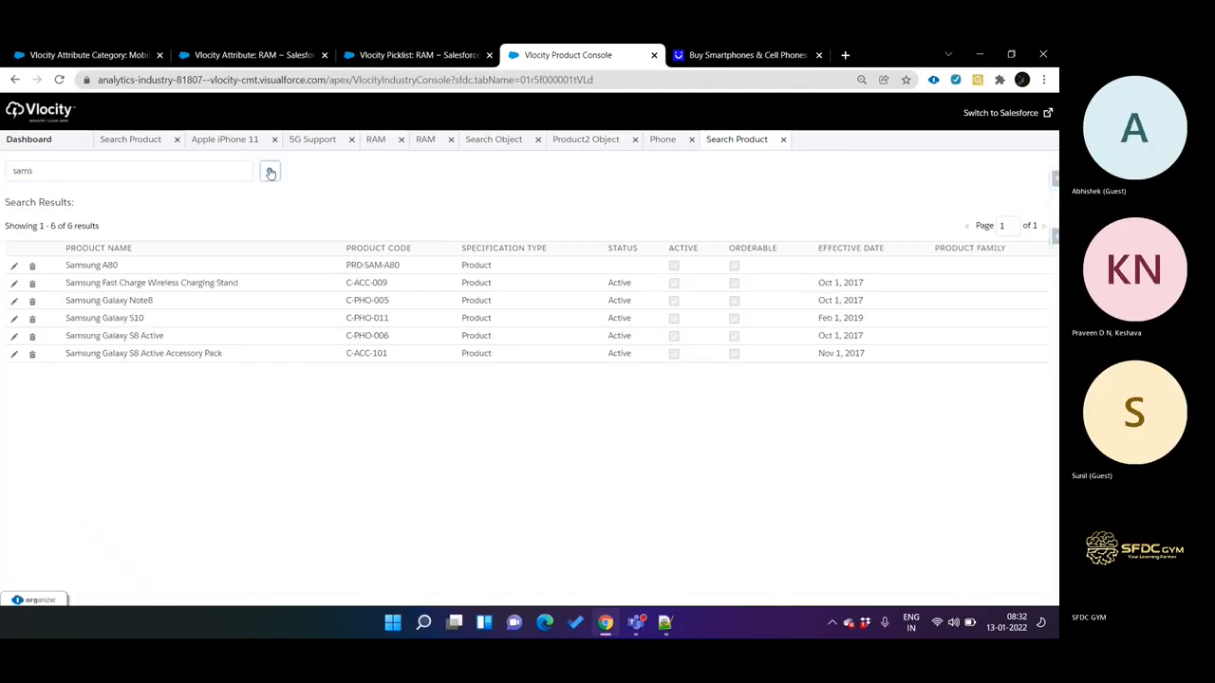
{"action": "left_click", "coordinate": [92, 268]}
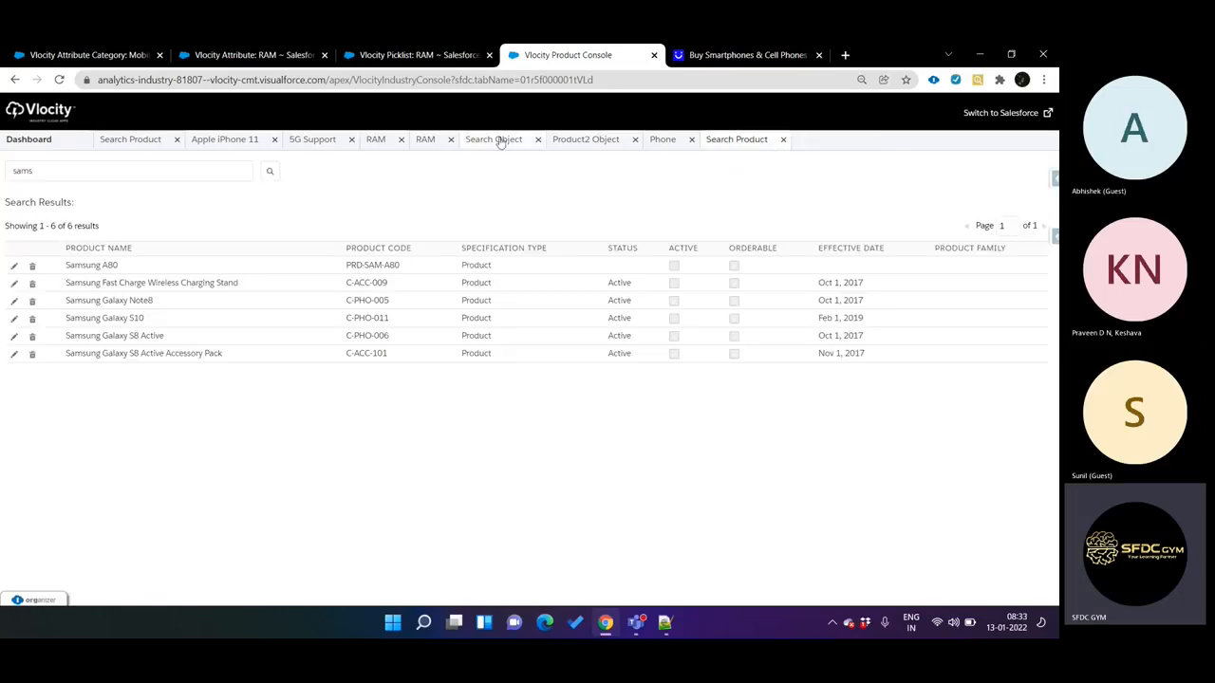
{"action": "left_click", "coordinate": [783, 139]}
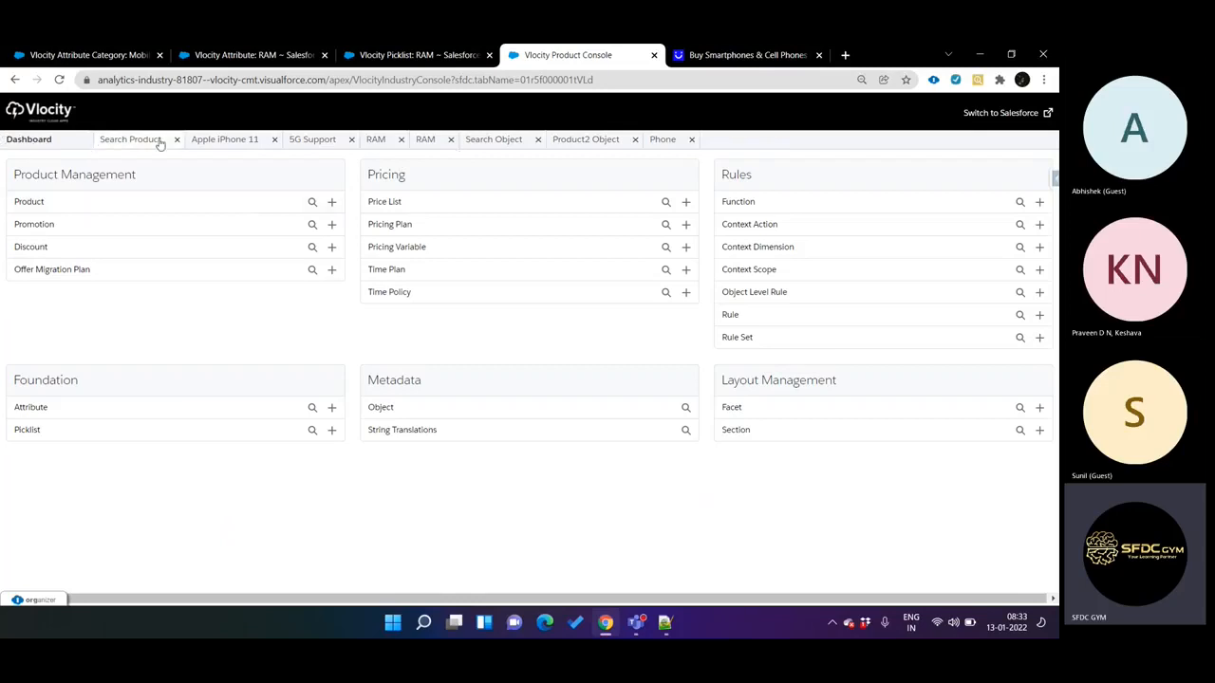
Check the Object Type of the Apple iPhone 11 product, close the Phone object type and return to Product2 Object's object types
{"action": "left_click", "coordinate": [222, 139]}
{"action": "triple_click", "coordinate": [264, 288]}
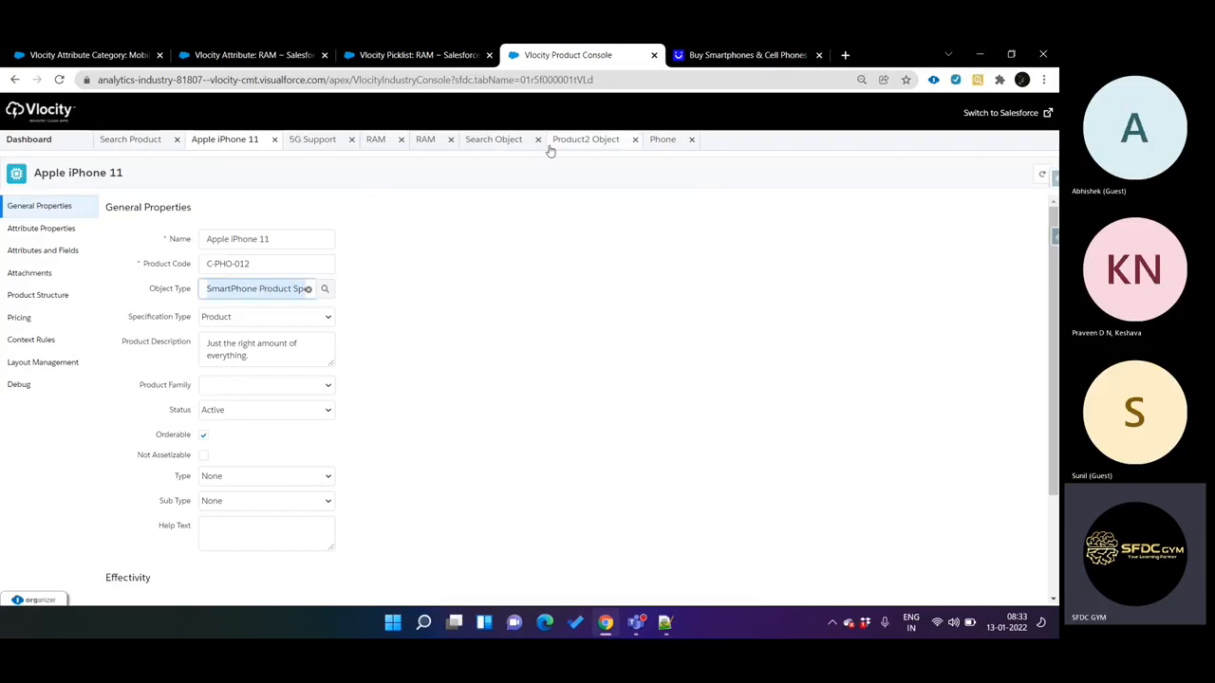
{"action": "left_click", "coordinate": [691, 139]}
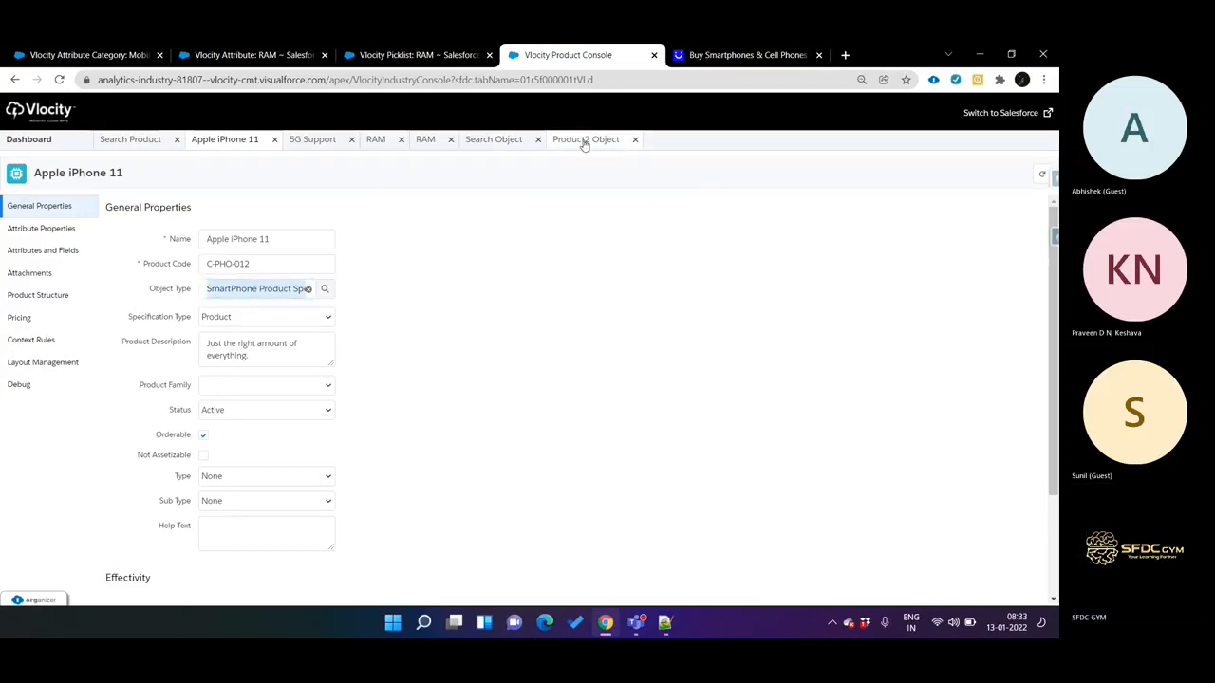
{"action": "left_click", "coordinate": [585, 141]}
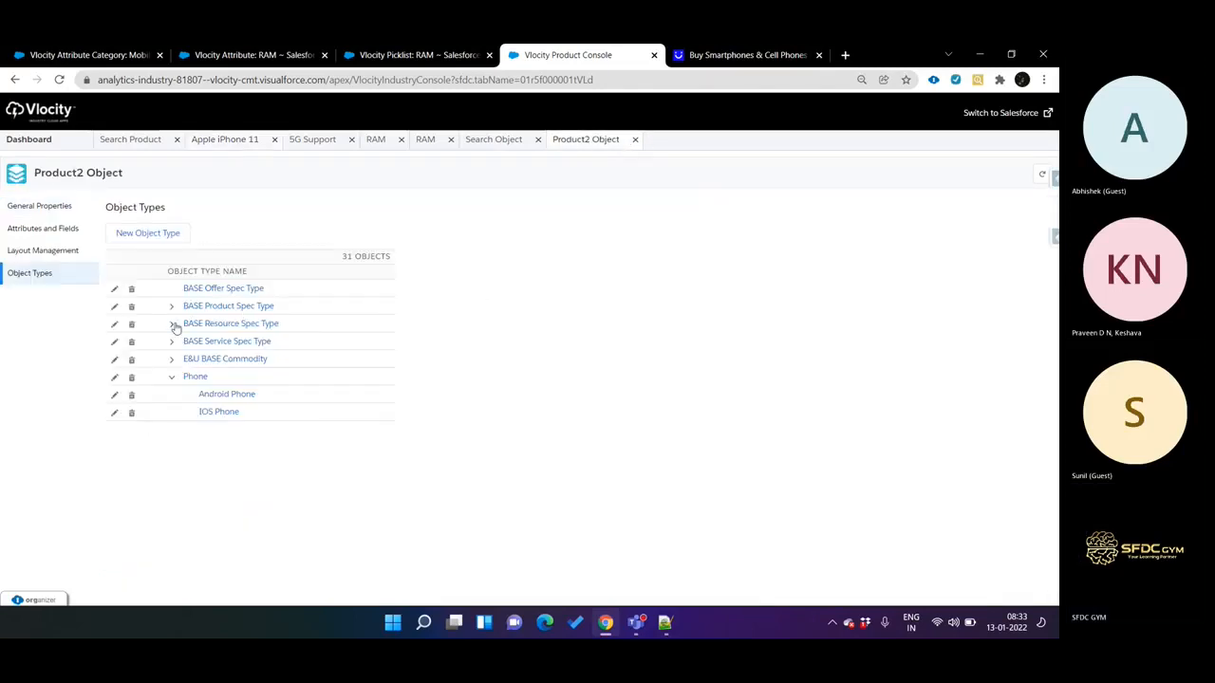
Find the SmartPhone Product Spec object type under BASE Product Spec Type, open it and close the page search
{"action": "left_click", "coordinate": [172, 324]}
{"action": "key", "text": "ctrl+f"}
{"action": "type", "text": "SmartPhone Product Spec"}
{"action": "left_click", "coordinate": [173, 306]}
{"action": "left_click", "coordinate": [234, 465]}
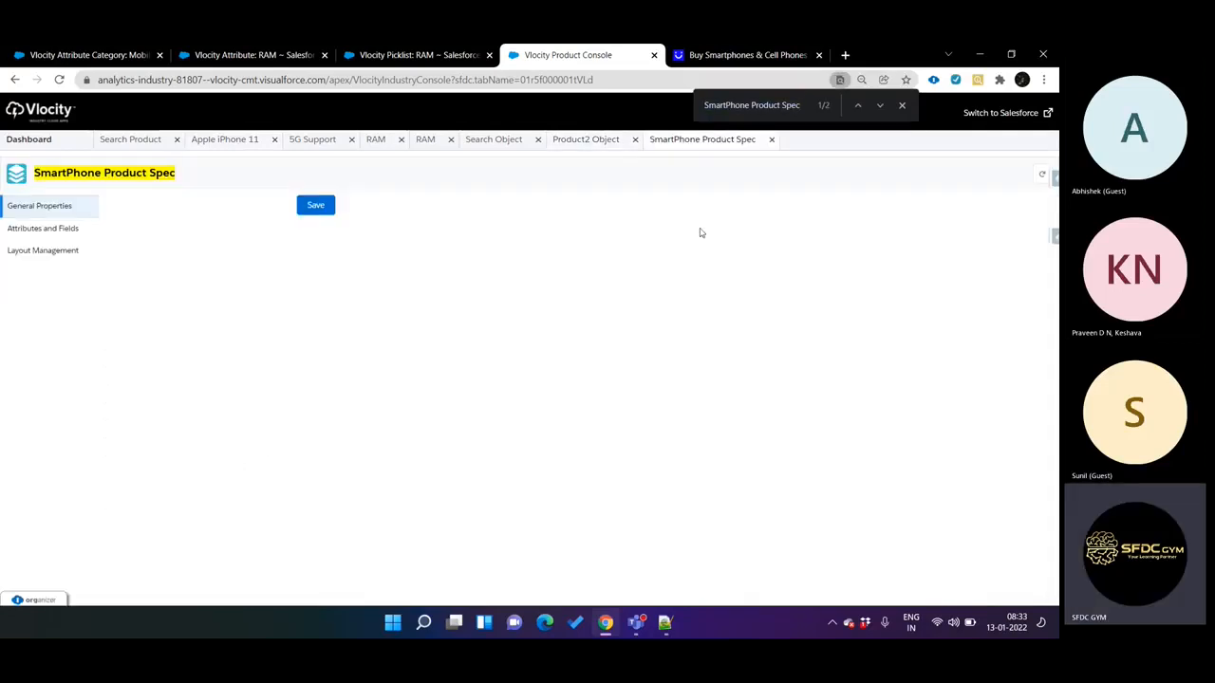
{"action": "left_click", "coordinate": [903, 107]}
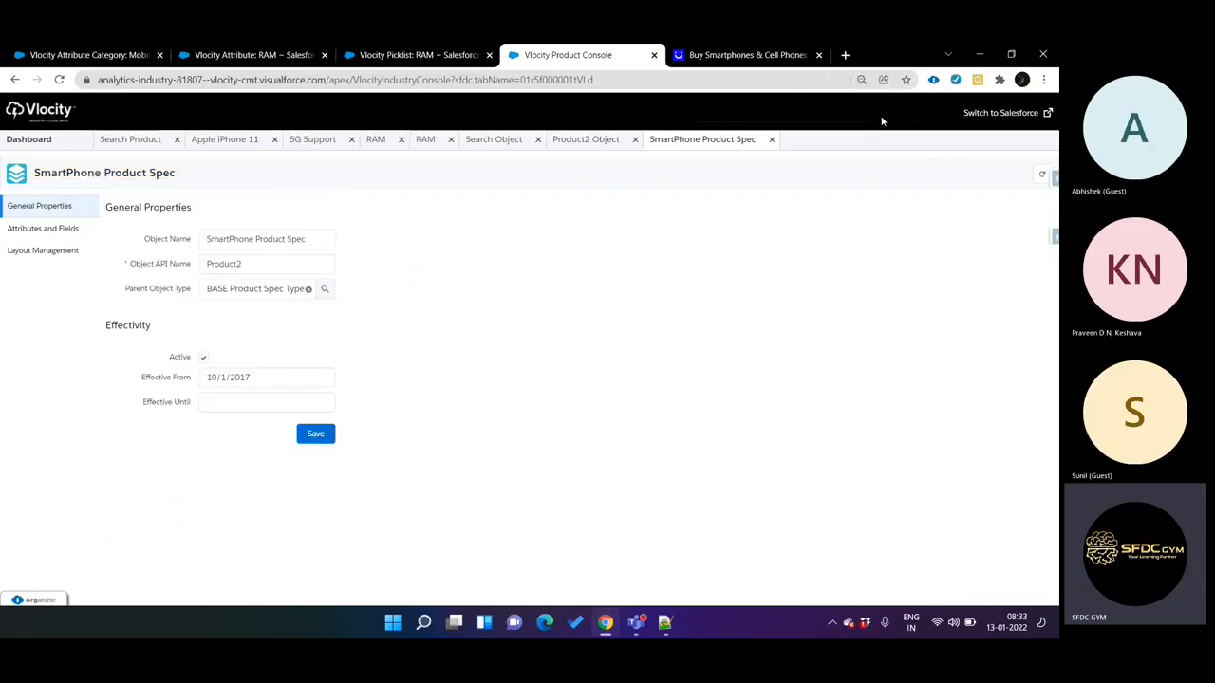
Check the Object Type of the Apple iPhone 11 product and return to the SmartPhone Product Spec object type
{"action": "left_click", "coordinate": [221, 141]}
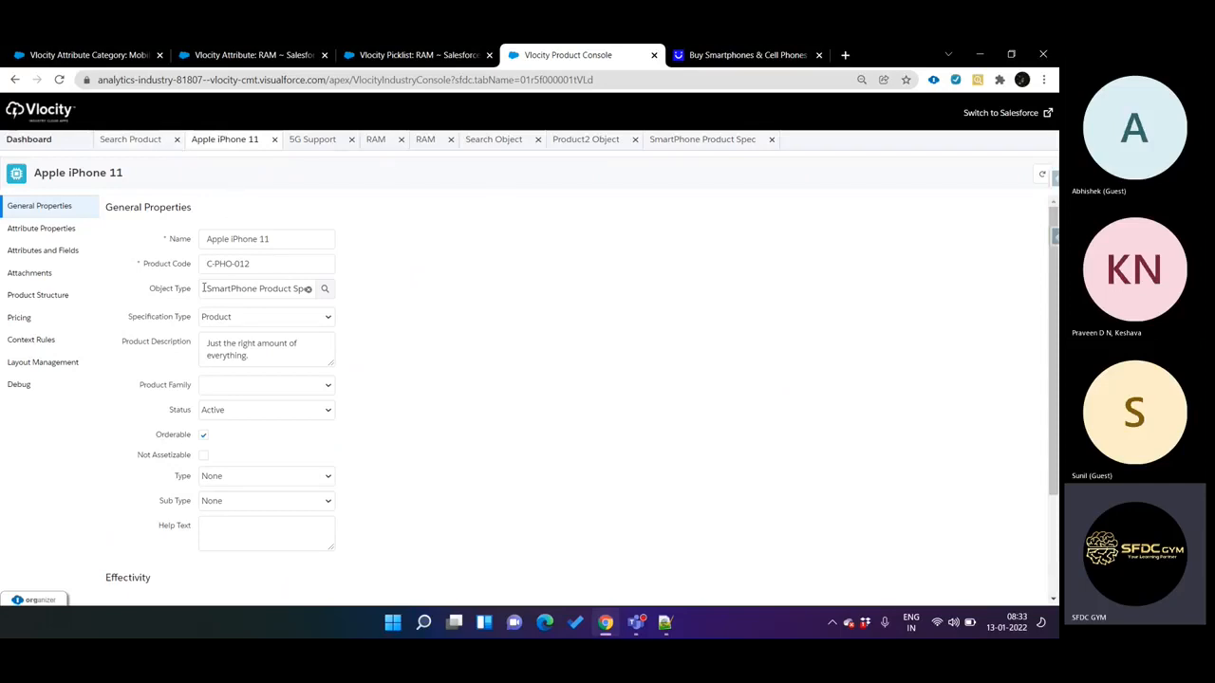
{"action": "triple_click", "coordinate": [155, 290]}
{"action": "left_click", "coordinate": [714, 150]}
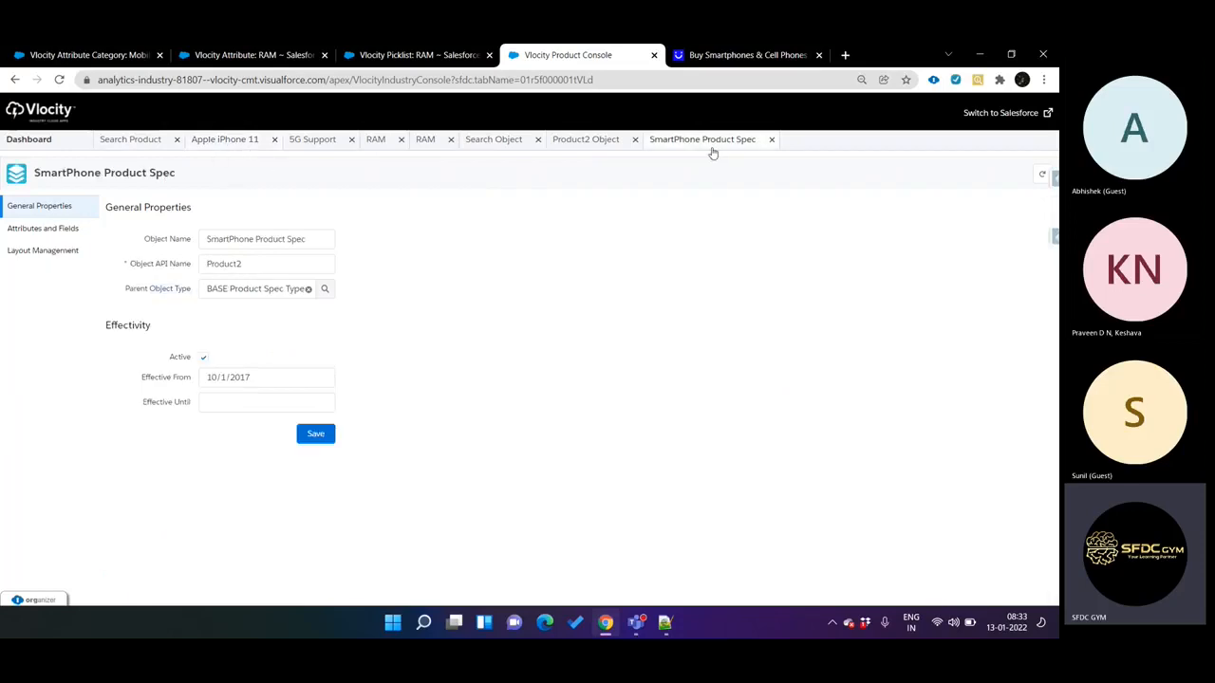
Review the assigned and assignable attributes of SmartPhone Product Spec, and check the Object API Name in its general properties
{"action": "left_click", "coordinate": [43, 233]}
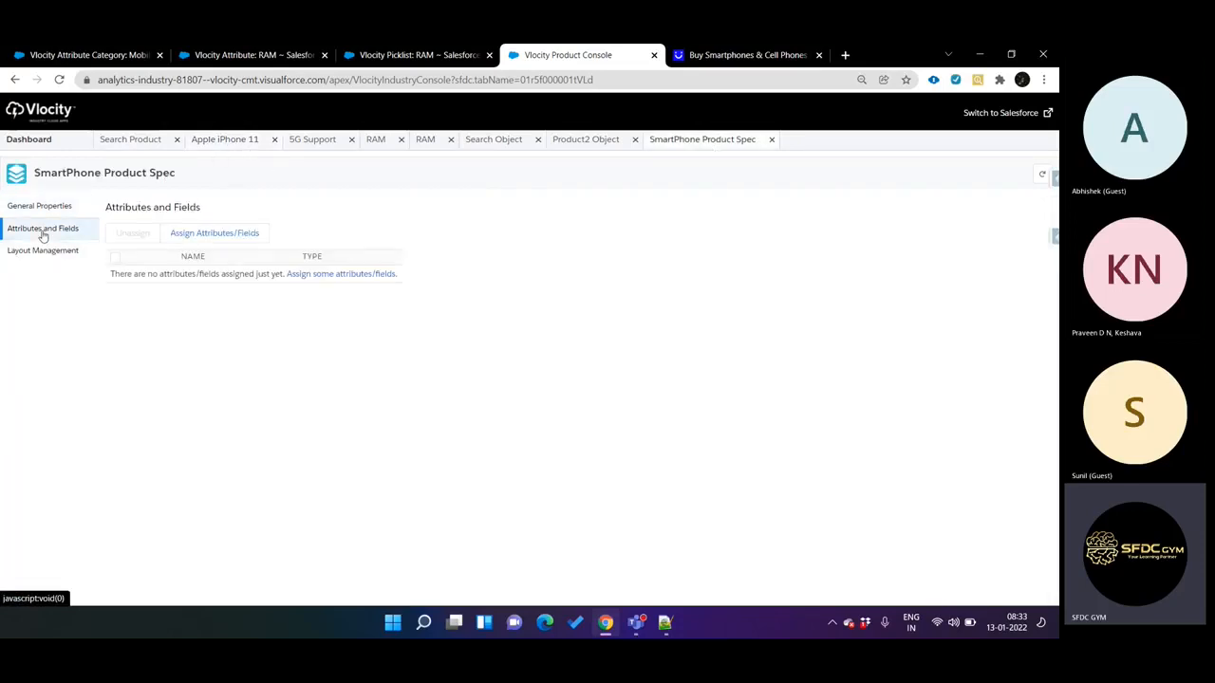
{"action": "left_click", "coordinate": [227, 237]}
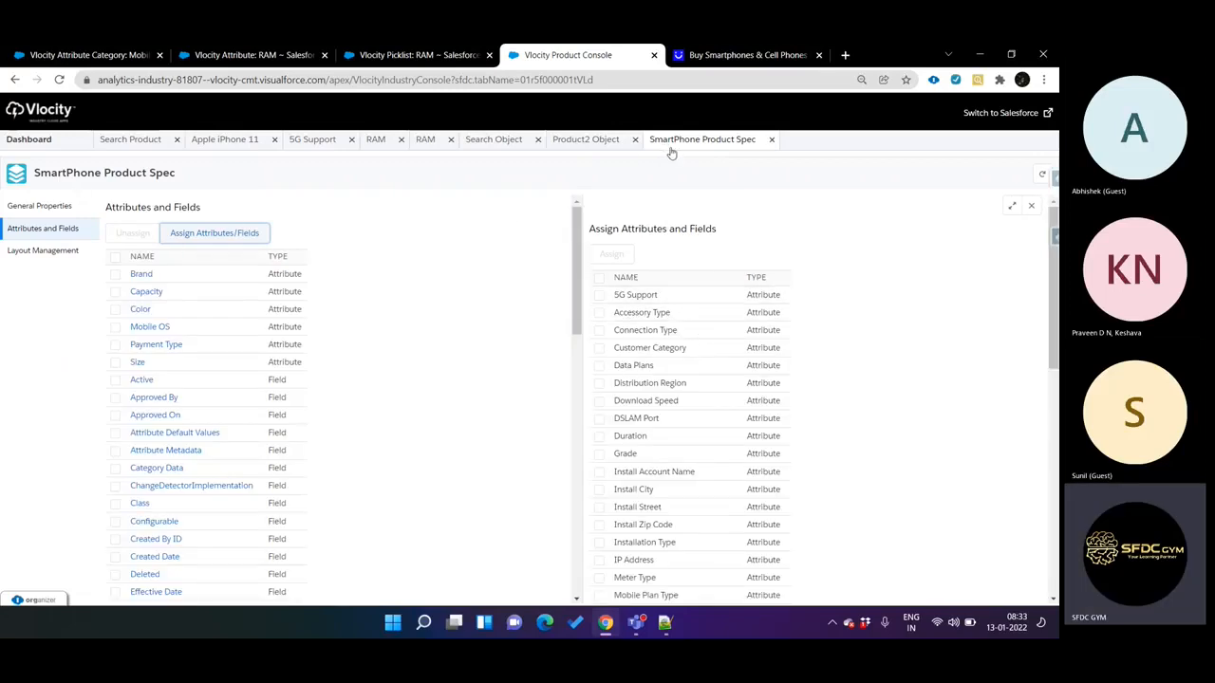
{"action": "left_click", "coordinate": [39, 206]}
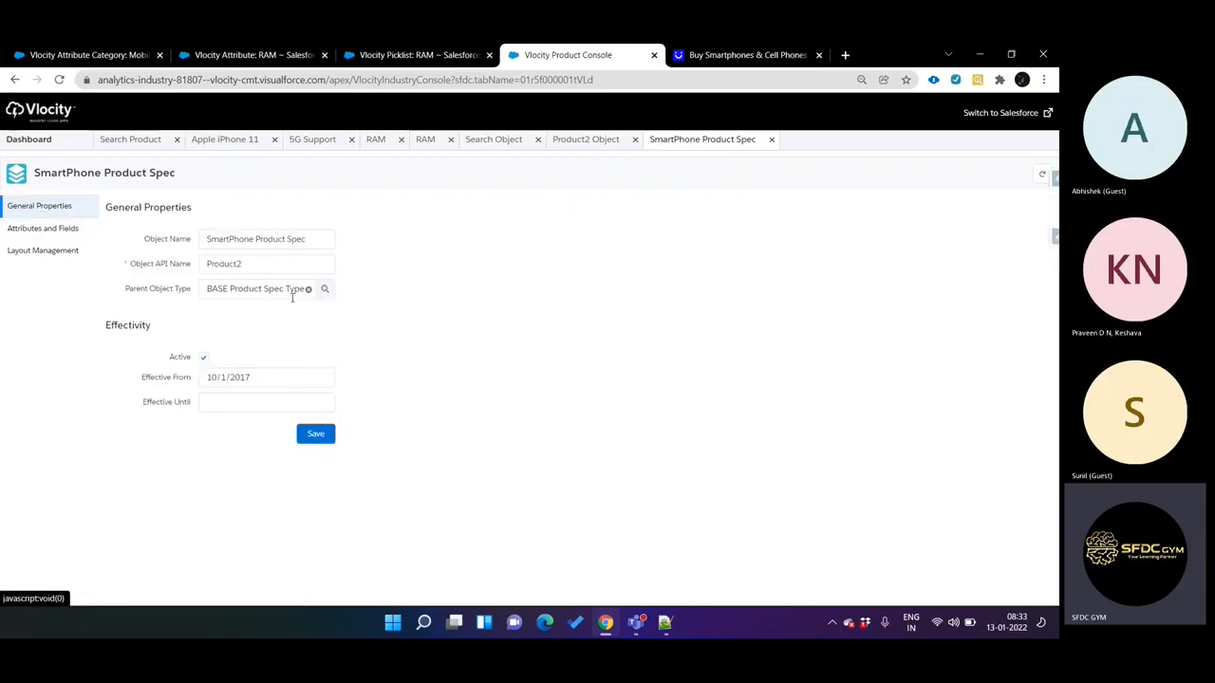
{"action": "left_click_drag", "start_coordinate": [202, 264], "coordinate": [258, 269]}
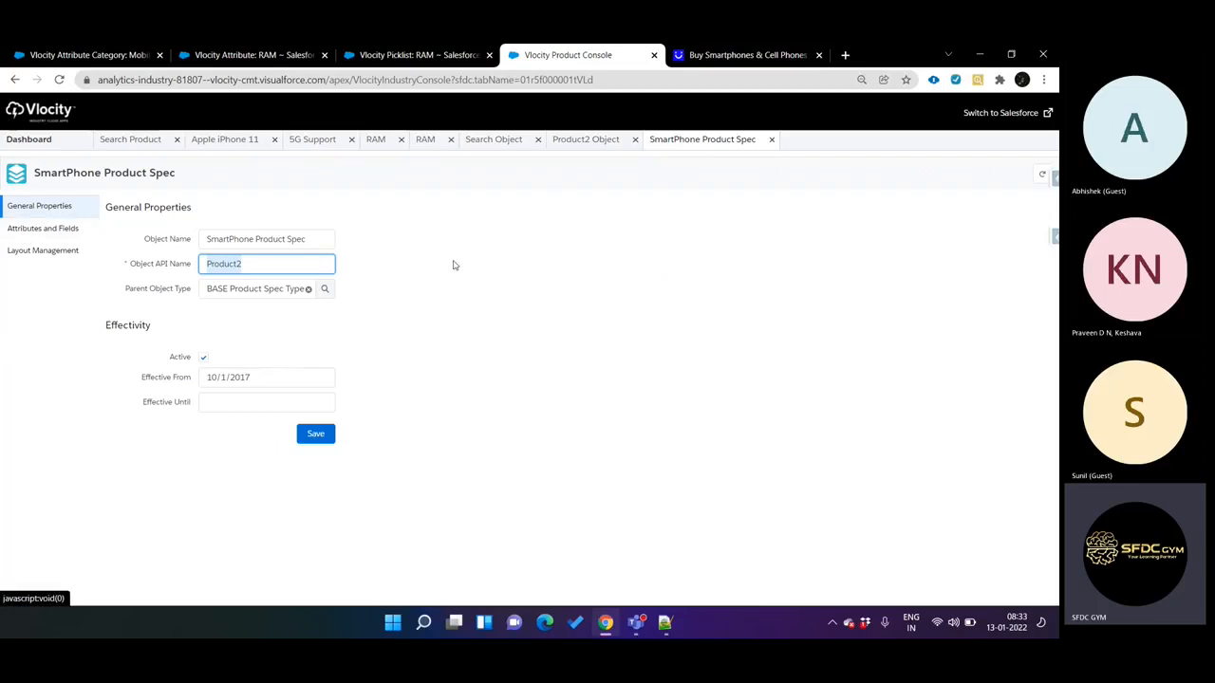
Select the 5G Support and RAM attributes for assignment to the SmartPhone Product Spec object type
{"action": "left_click", "coordinate": [76, 232]}
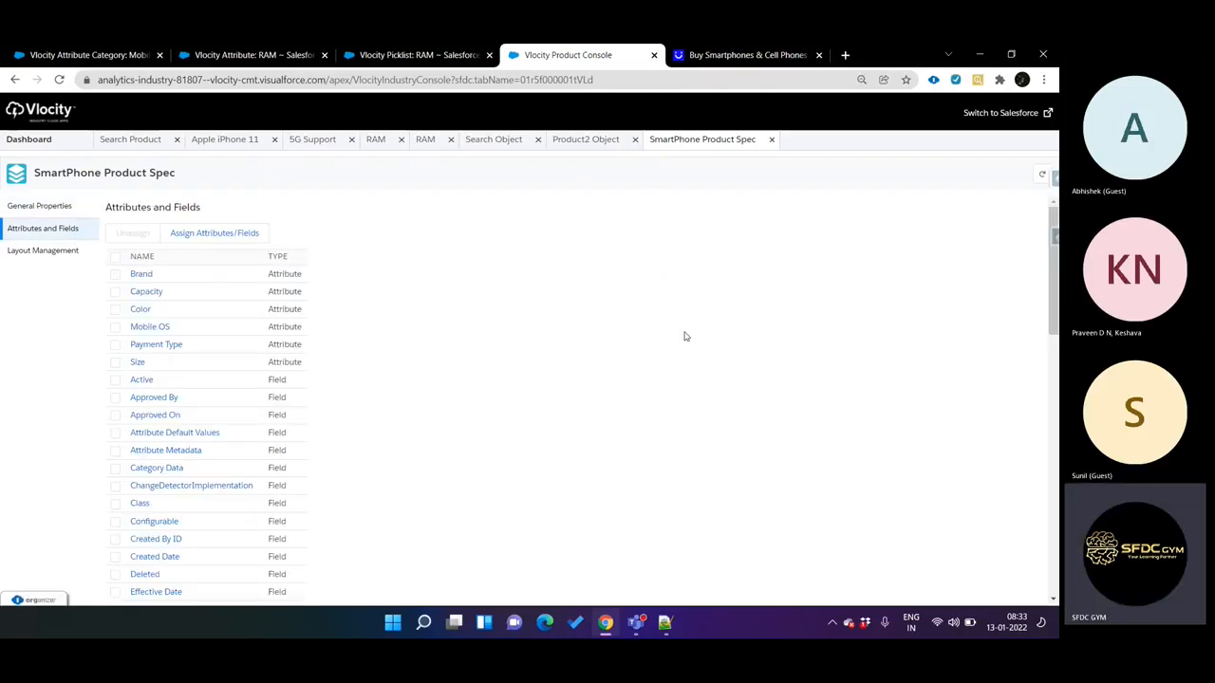
{"action": "left_click", "coordinate": [200, 233]}
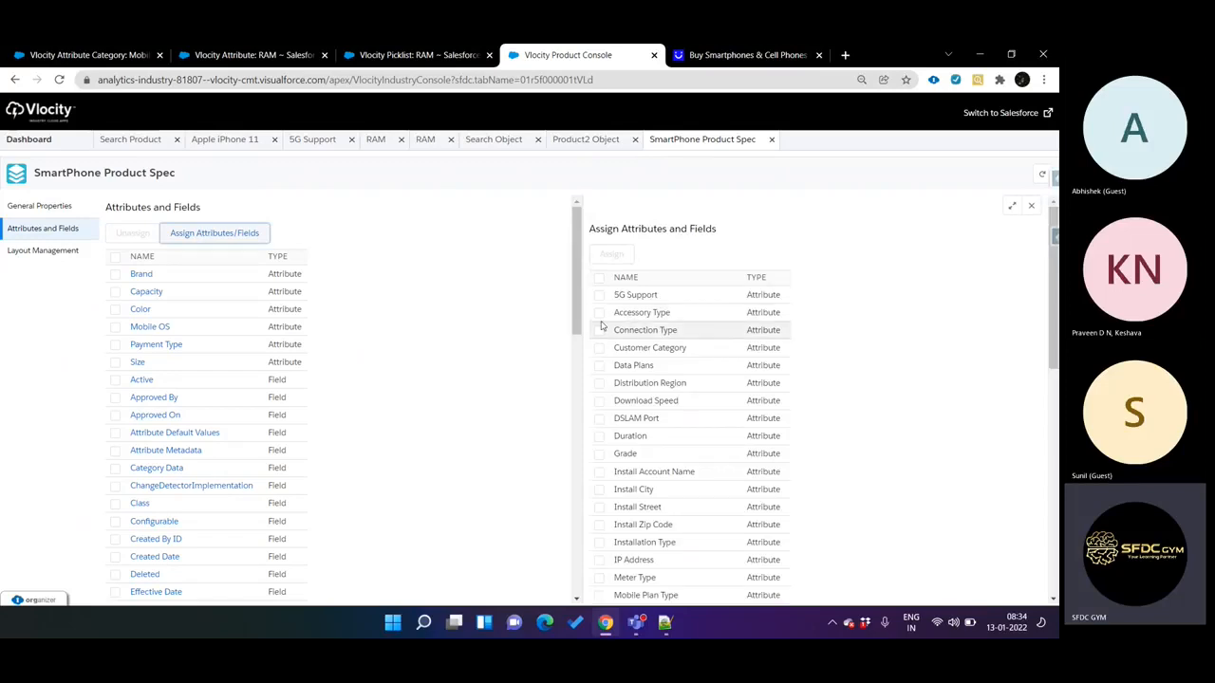
{"action": "left_click", "coordinate": [600, 297]}
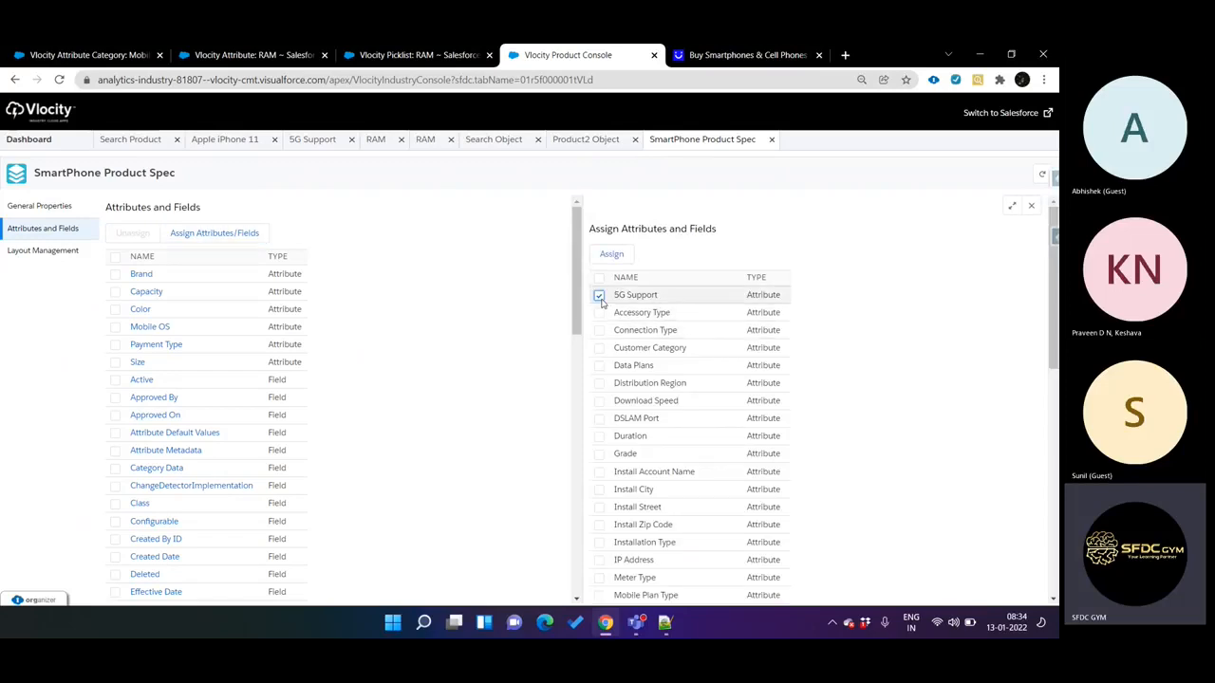
{"action": "left_click_drag", "start_coordinate": [615, 295], "coordinate": [654, 294]}
{"action": "scroll", "coordinate": [702, 360], "scroll_direction": "down", "scroll_amount": 3}
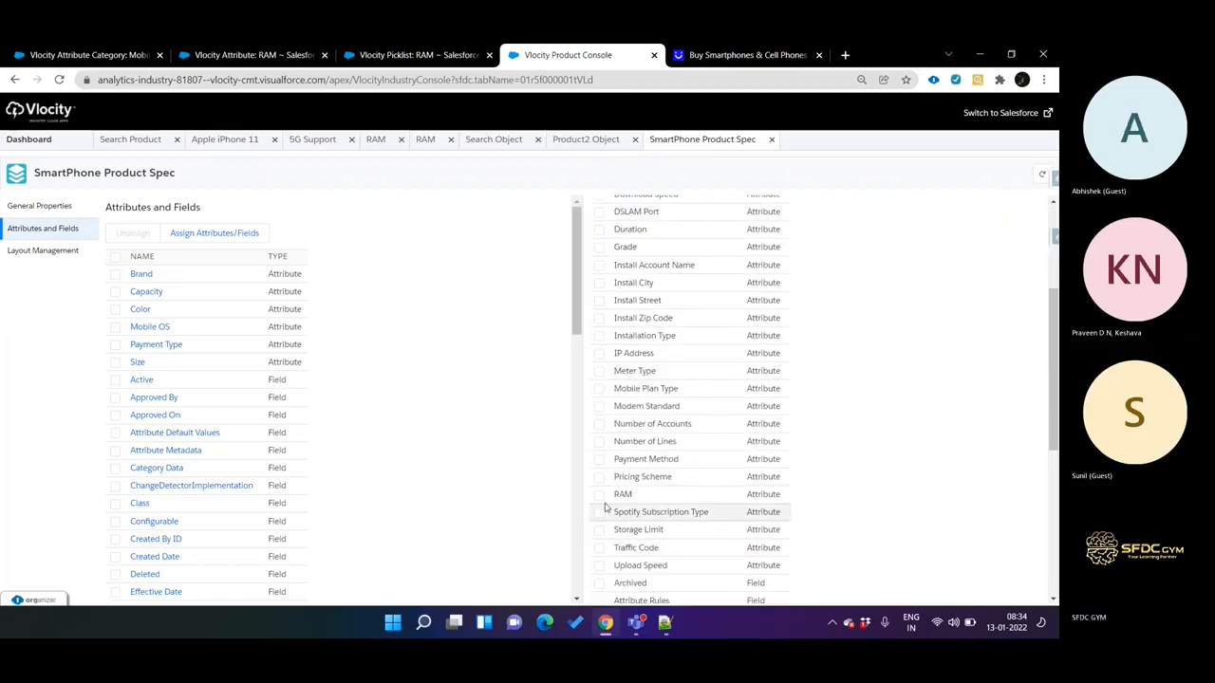
{"action": "left_click", "coordinate": [600, 494]}
{"action": "scroll", "coordinate": [895, 480], "scroll_direction": "down", "scroll_amount": 10}
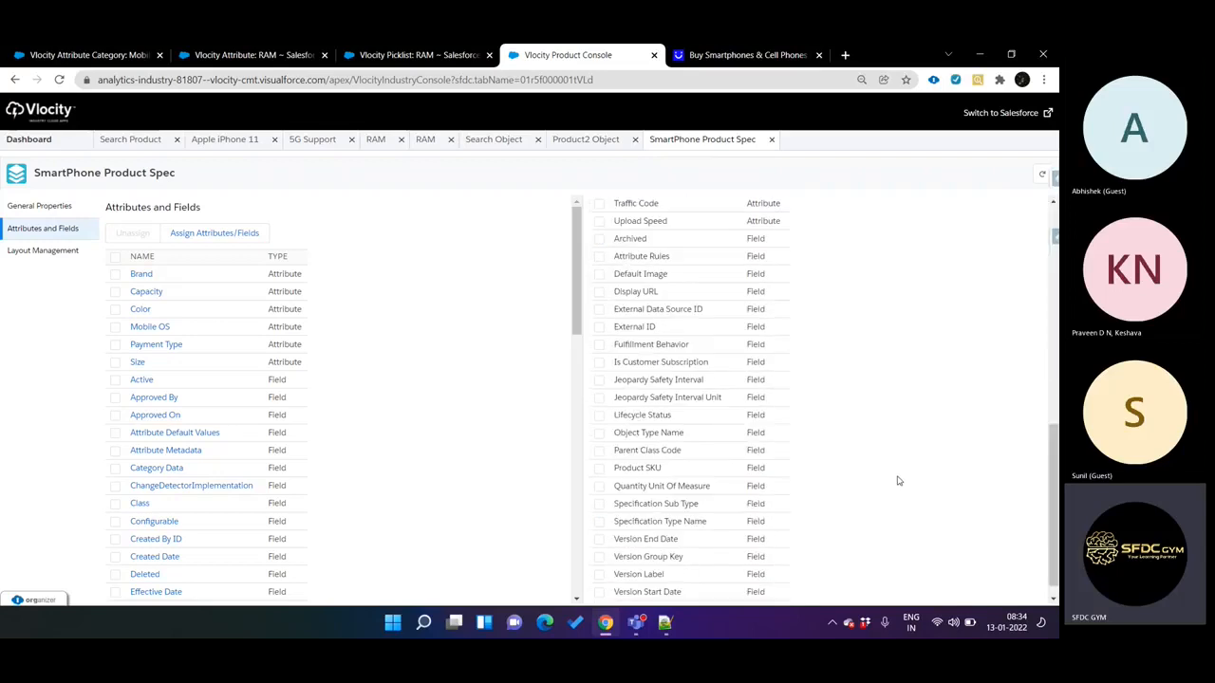
{"action": "scroll", "coordinate": [787, 360], "scroll_direction": "up", "scroll_amount": 5}
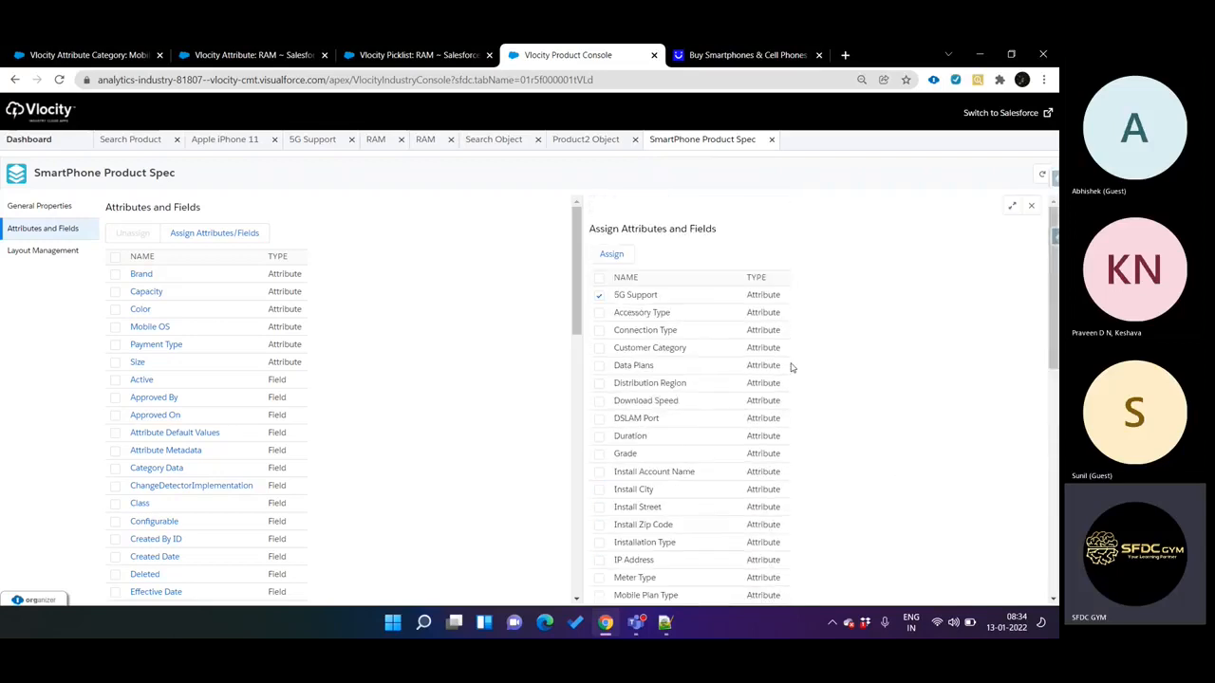
Assign the 5G Support and RAM attributes to the SmartPhone Product Spec, and return to the Product2 object types
{"action": "left_click", "coordinate": [610, 256]}
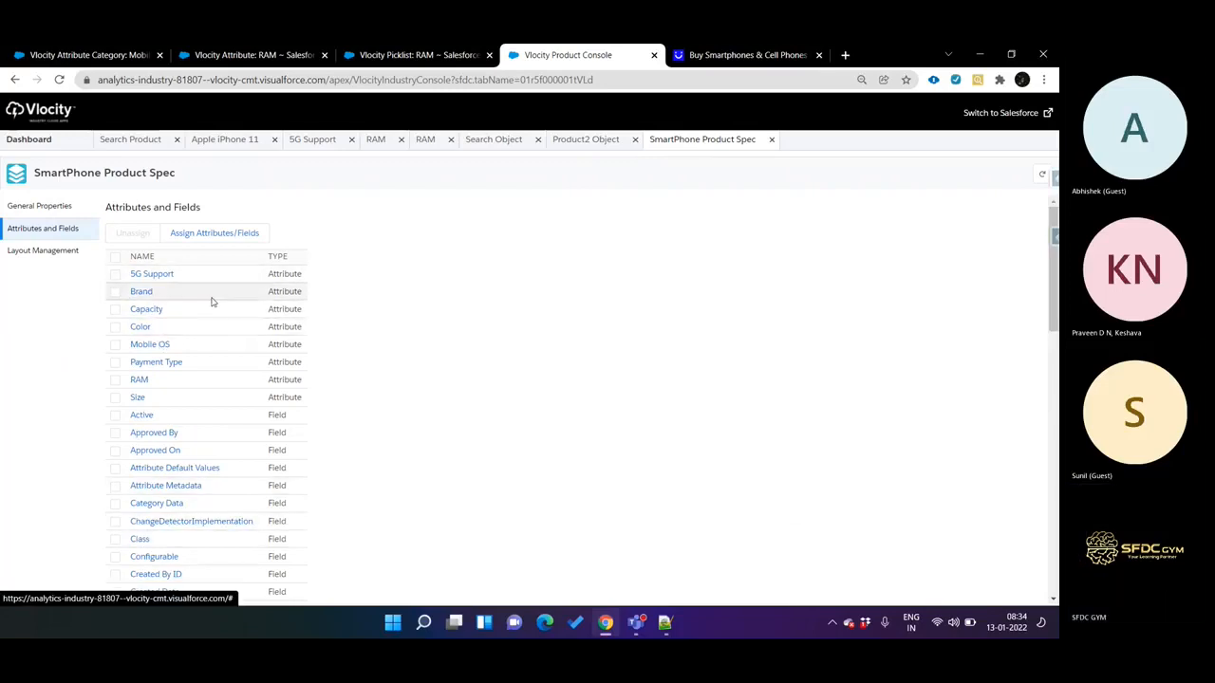
{"action": "left_click", "coordinate": [595, 147]}
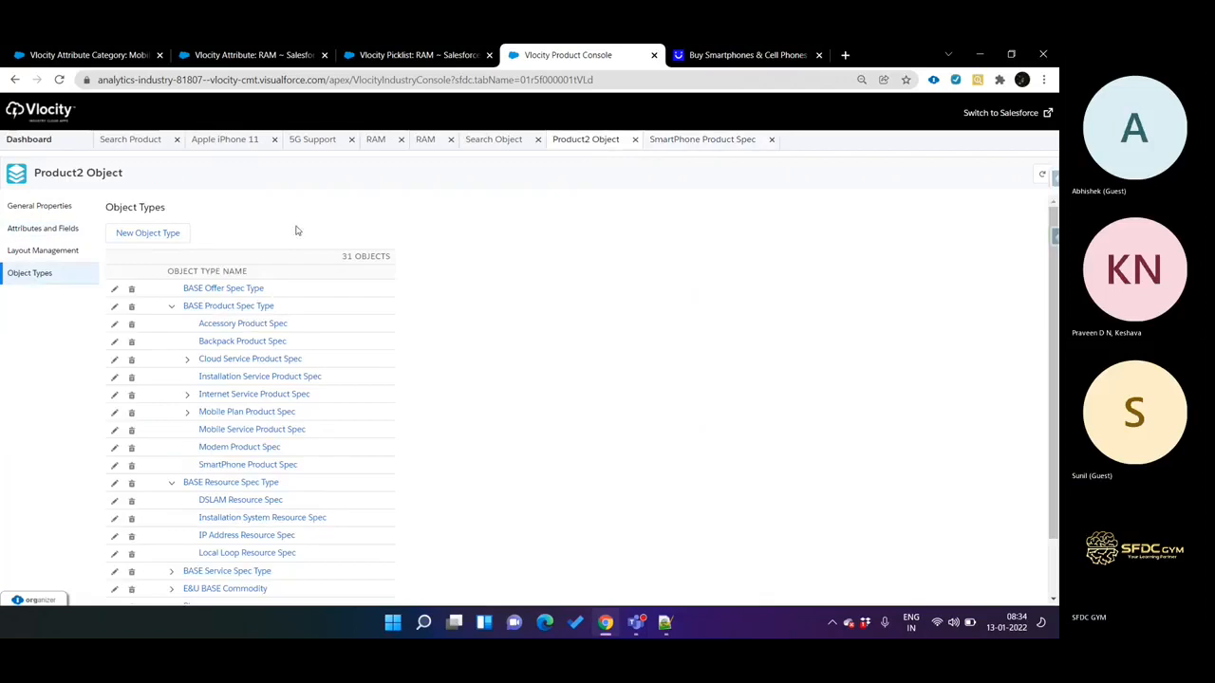
Reload the product console, find Apple iPhone 11 through a product search, and open its attributes and fields
{"action": "left_click", "coordinate": [224, 142]}
{"action": "left_click", "coordinate": [477, 85]}
{"action": "key", "text": "Return"}
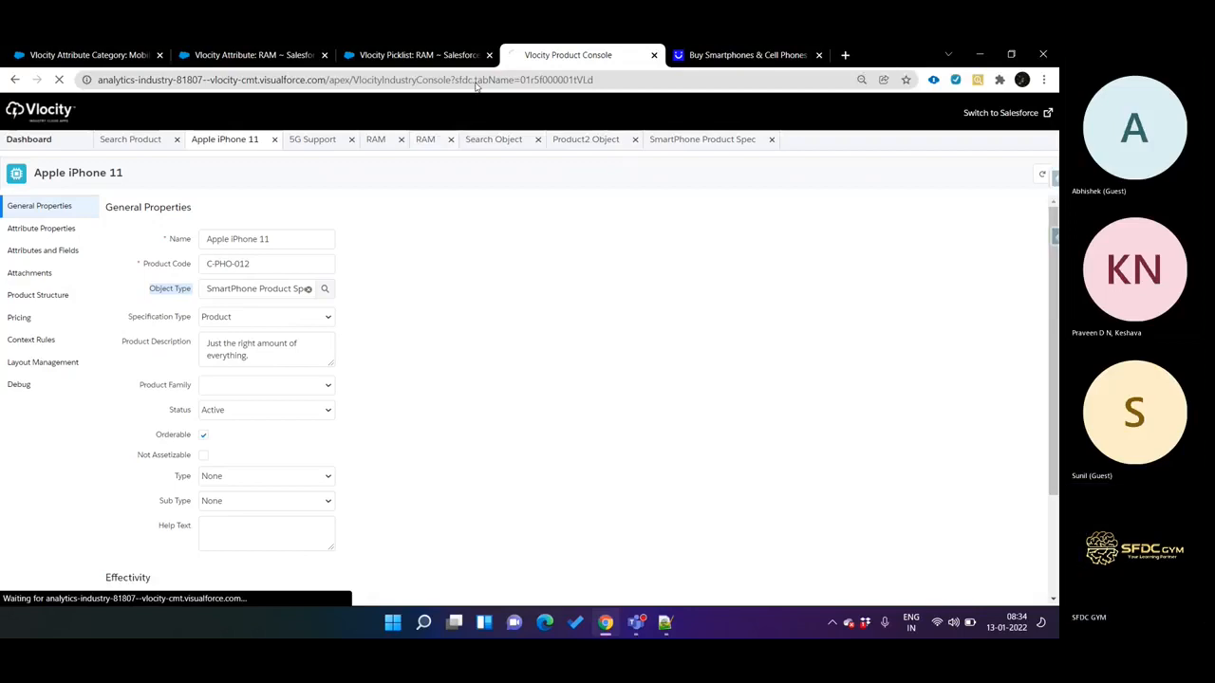
{"action": "left_click", "coordinate": [313, 202]}
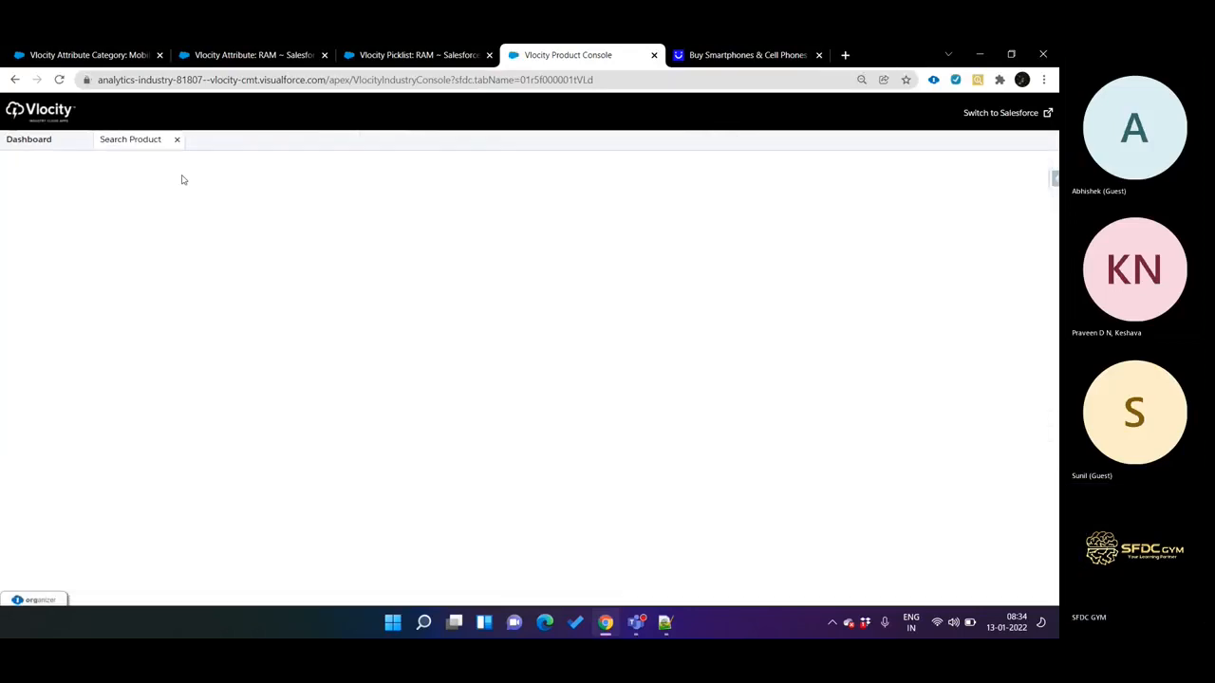
{"action": "left_click", "coordinate": [271, 172]}
{"action": "scroll", "coordinate": [78, 385], "scroll_direction": "down", "scroll_amount": 1}
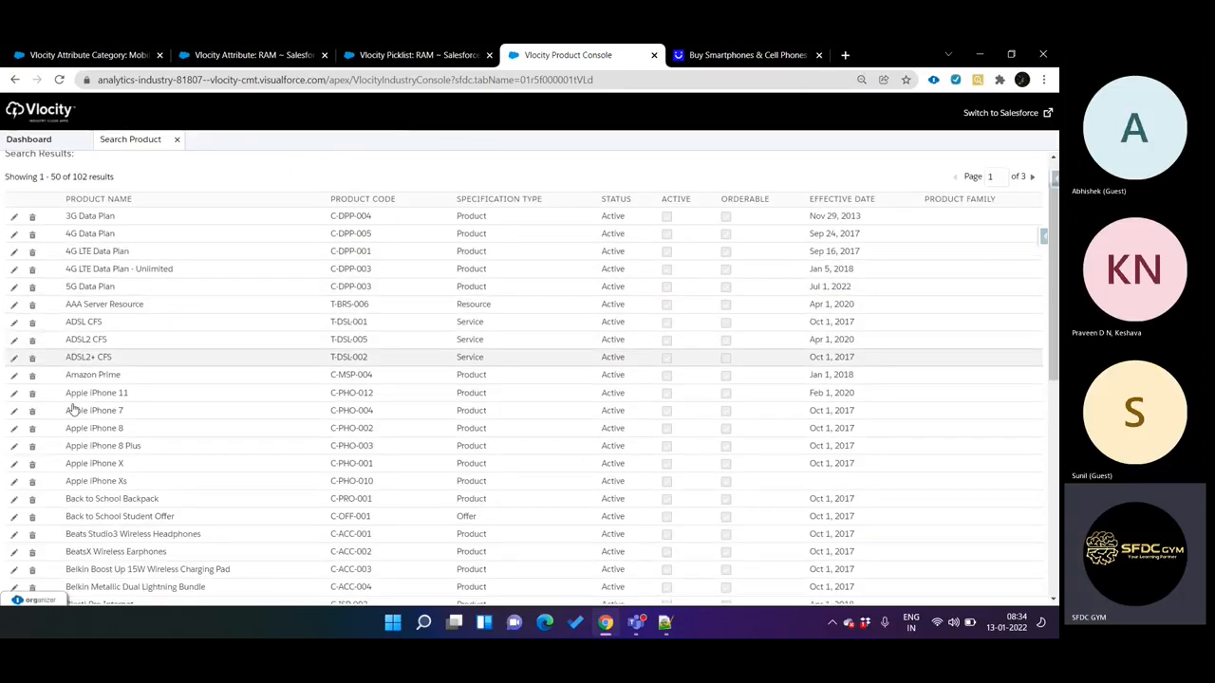
{"action": "left_click", "coordinate": [81, 301]}
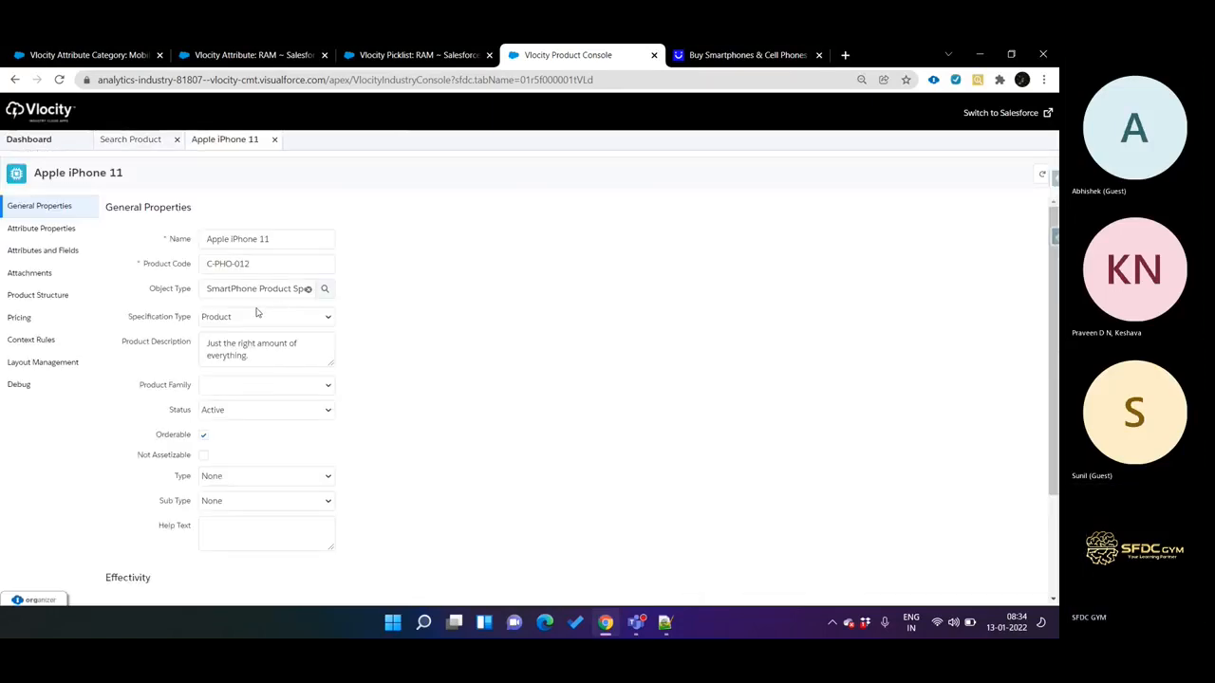
{"action": "left_click", "coordinate": [52, 257]}
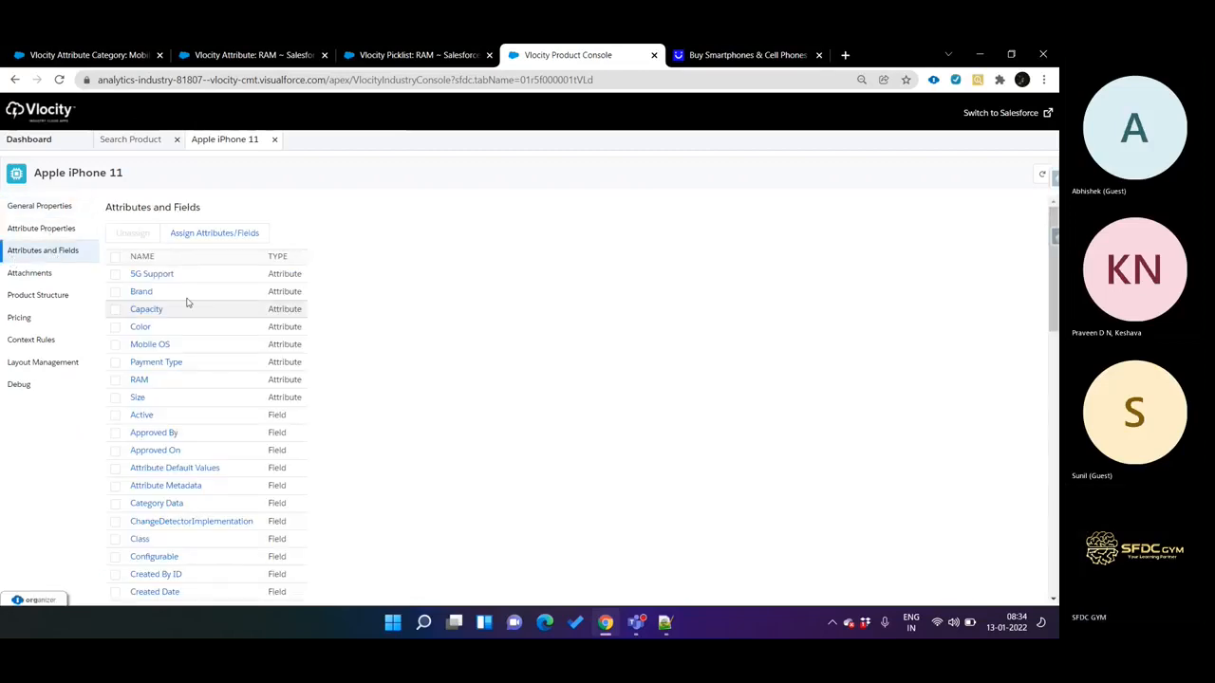
Open the 5G Support attribute's metadata for Apple iPhone 11 and enable its Value checkbox
{"action": "left_click", "coordinate": [152, 275]}
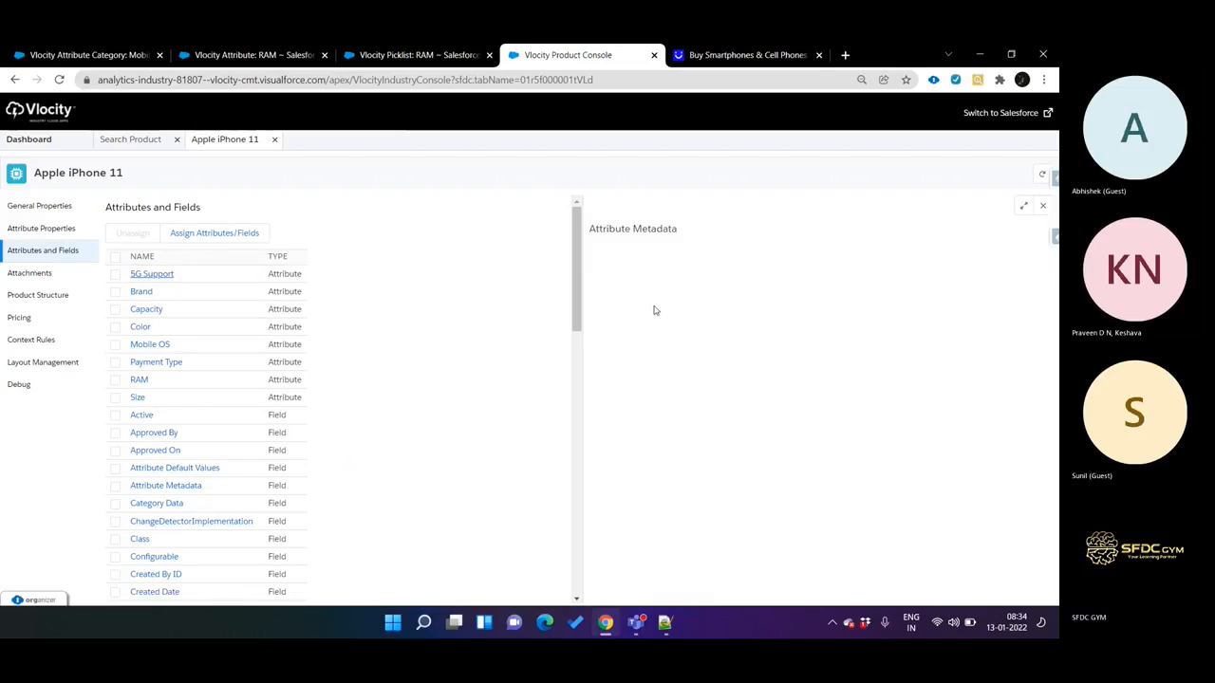
{"action": "scroll", "coordinate": [730, 354], "scroll_direction": "down", "scroll_amount": 1}
{"action": "left_click", "coordinate": [693, 282]}
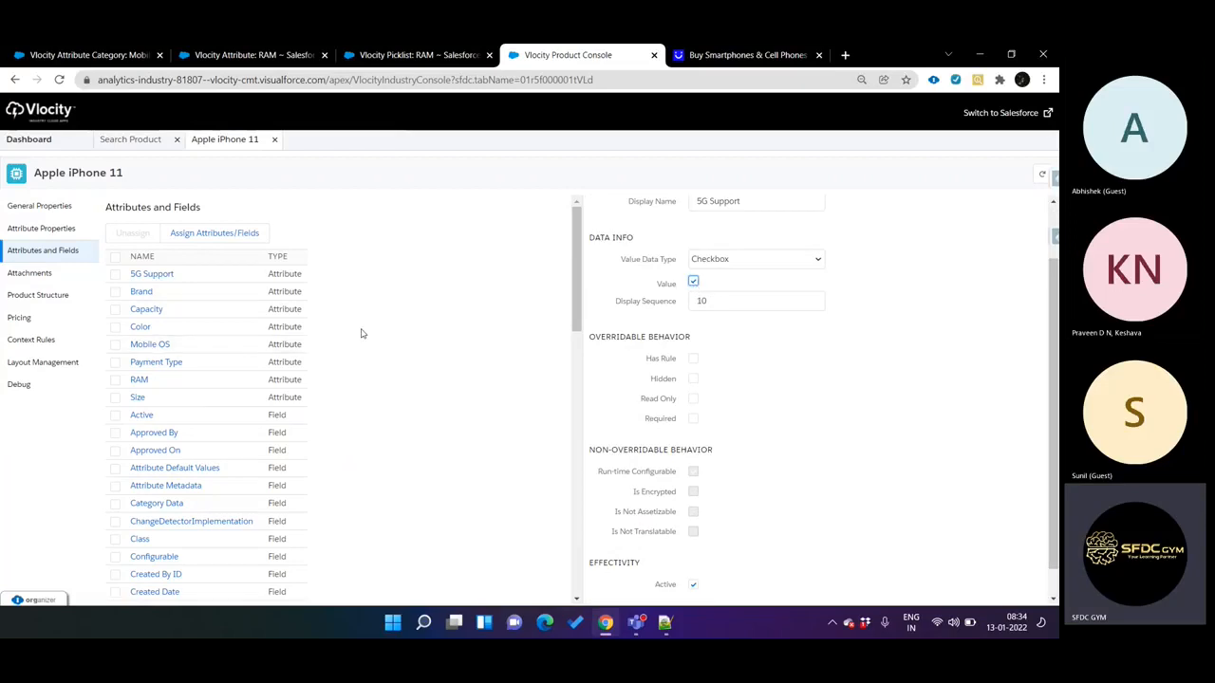
Open the RAM attribute's metadata for Apple iPhone 11 and review the options offered for its Value
{"action": "scroll", "coordinate": [216, 418], "scroll_direction": "down", "scroll_amount": 1}
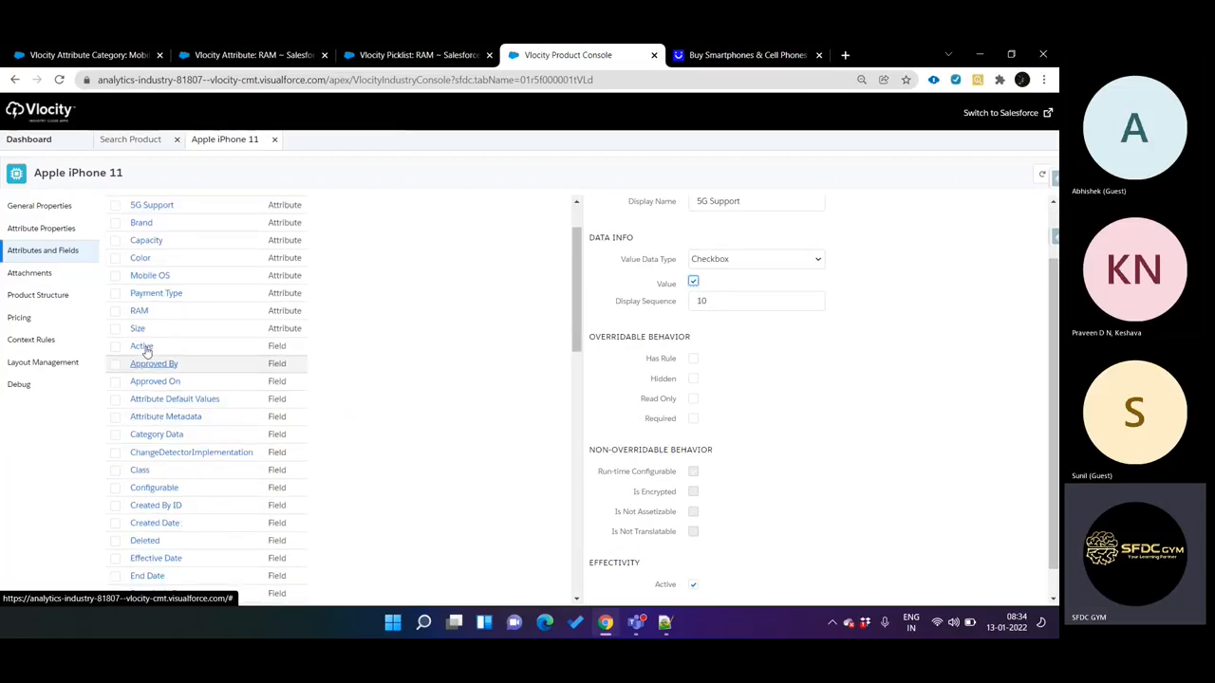
{"action": "left_click", "coordinate": [139, 311]}
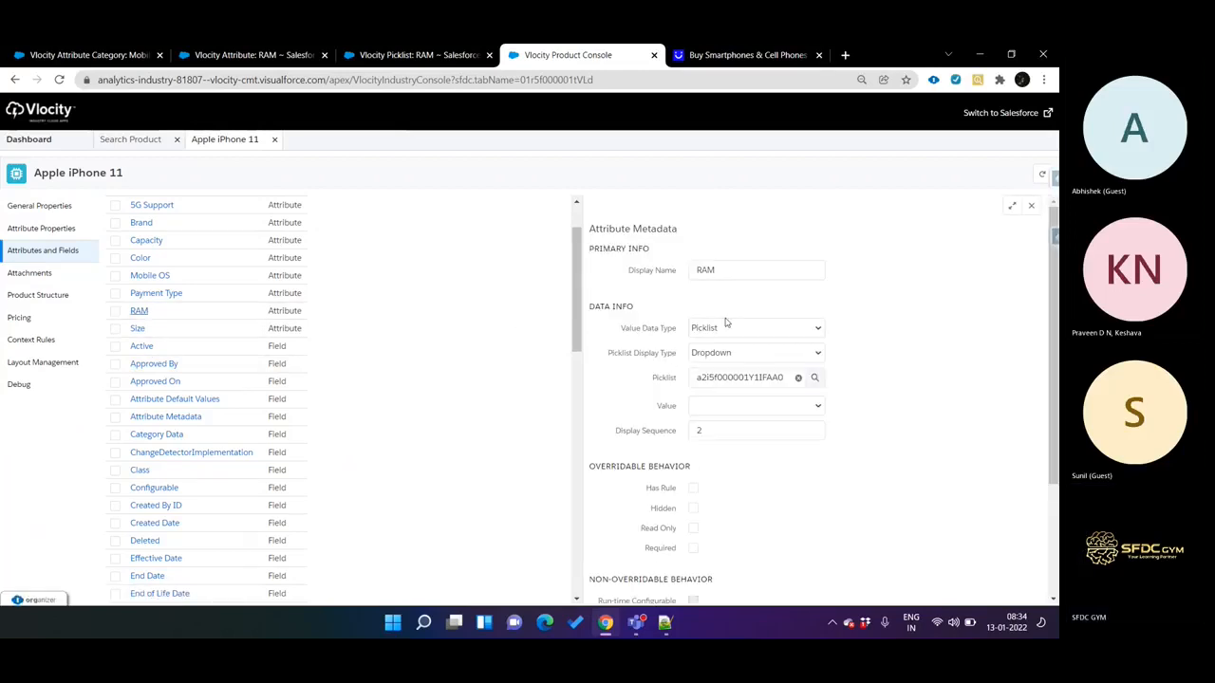
{"action": "left_click", "coordinate": [758, 407]}
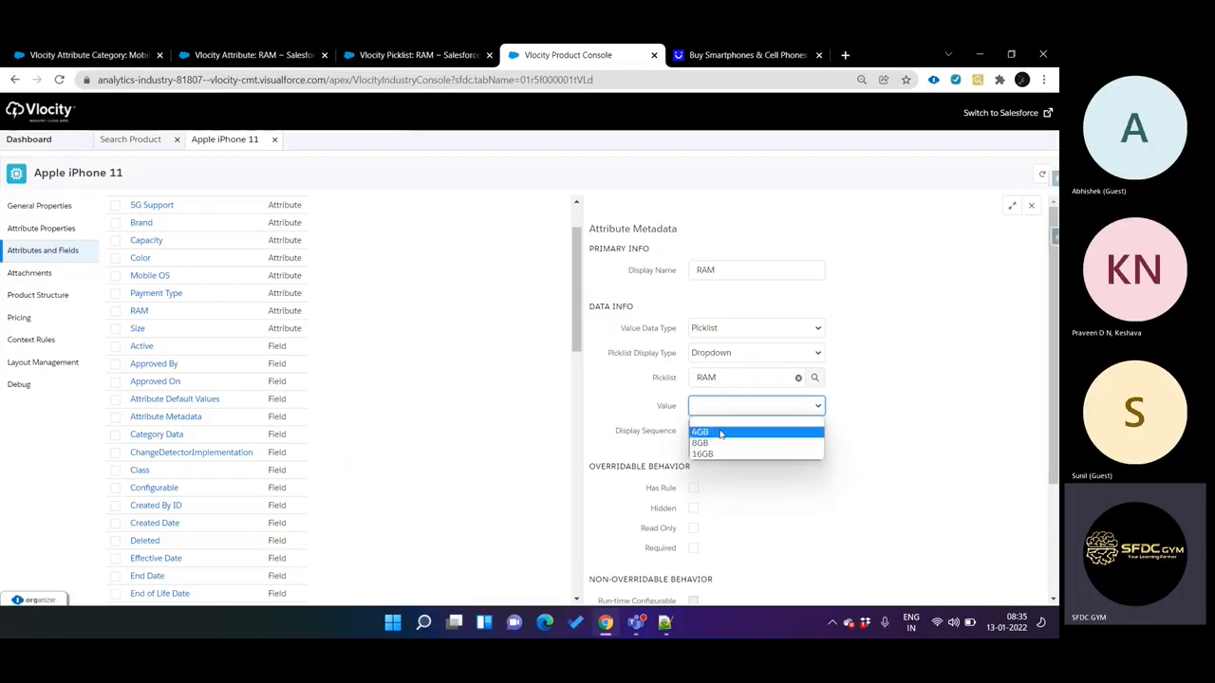
{"action": "left_click", "coordinate": [601, 379]}
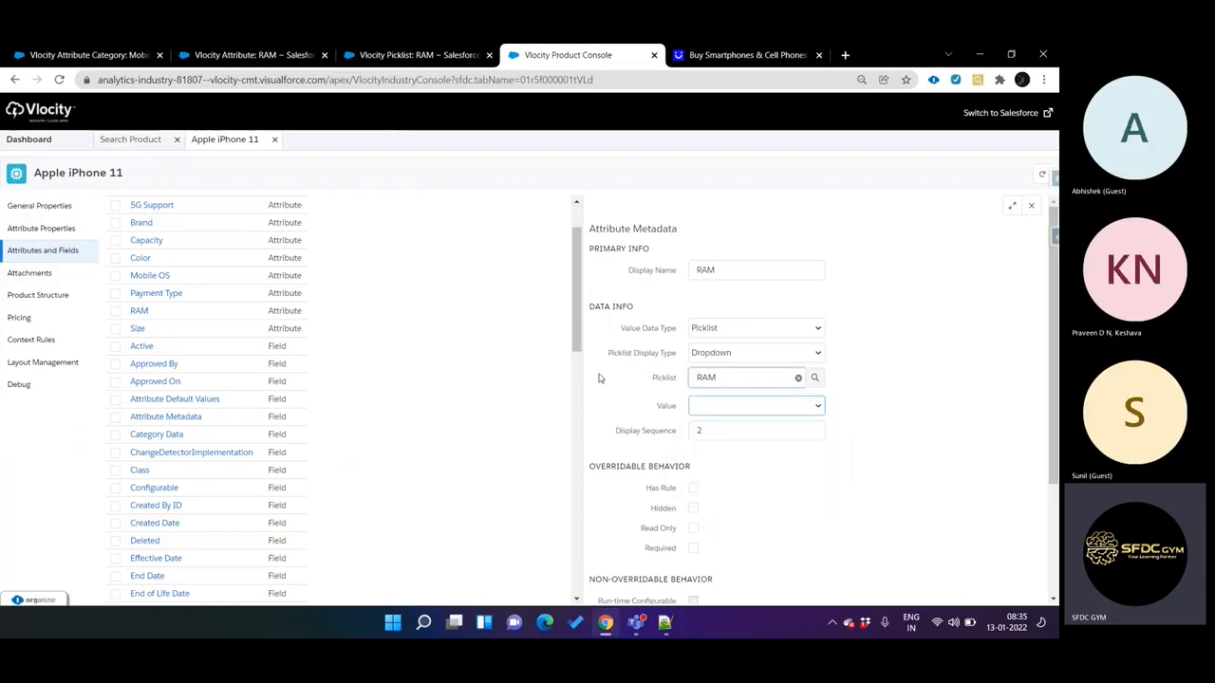
{"action": "left_click", "coordinate": [745, 410]}
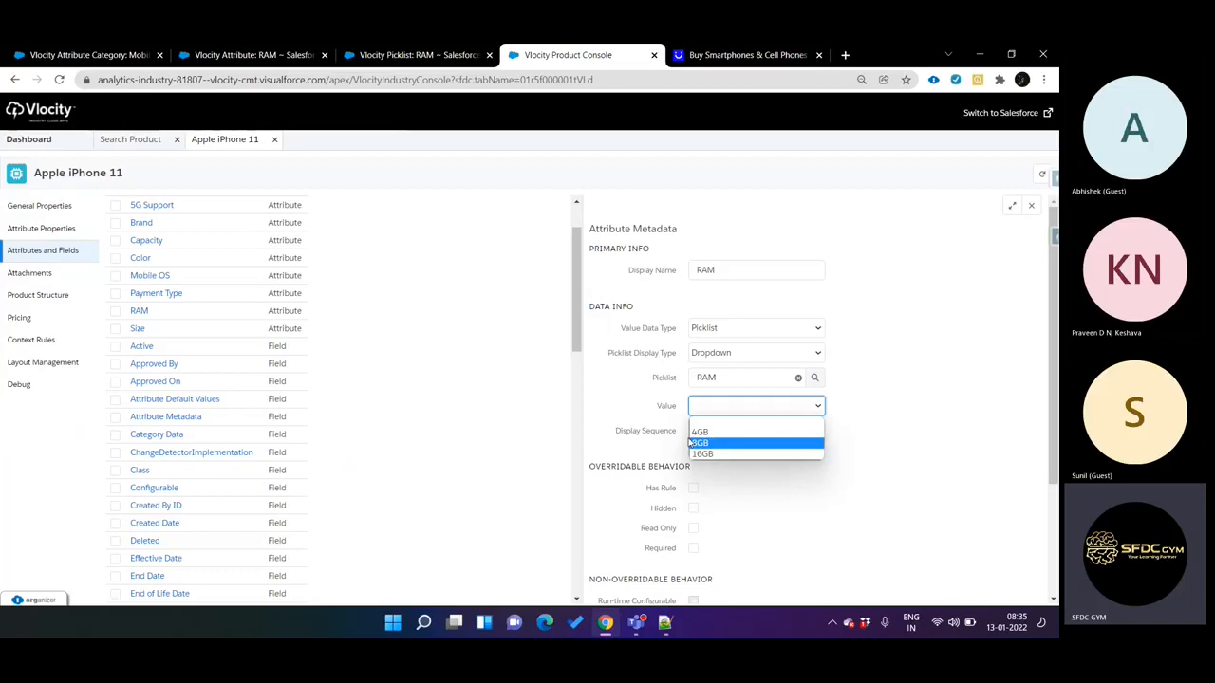
{"action": "left_click", "coordinate": [636, 390]}
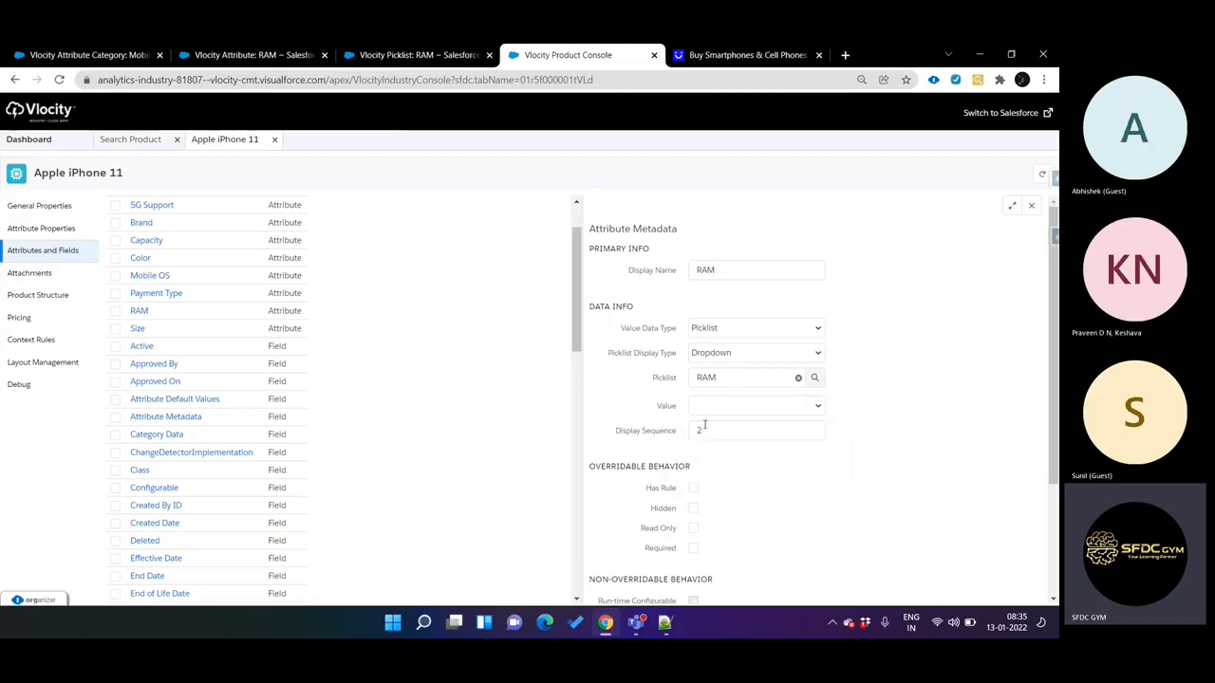
{"action": "left_click", "coordinate": [738, 405]}
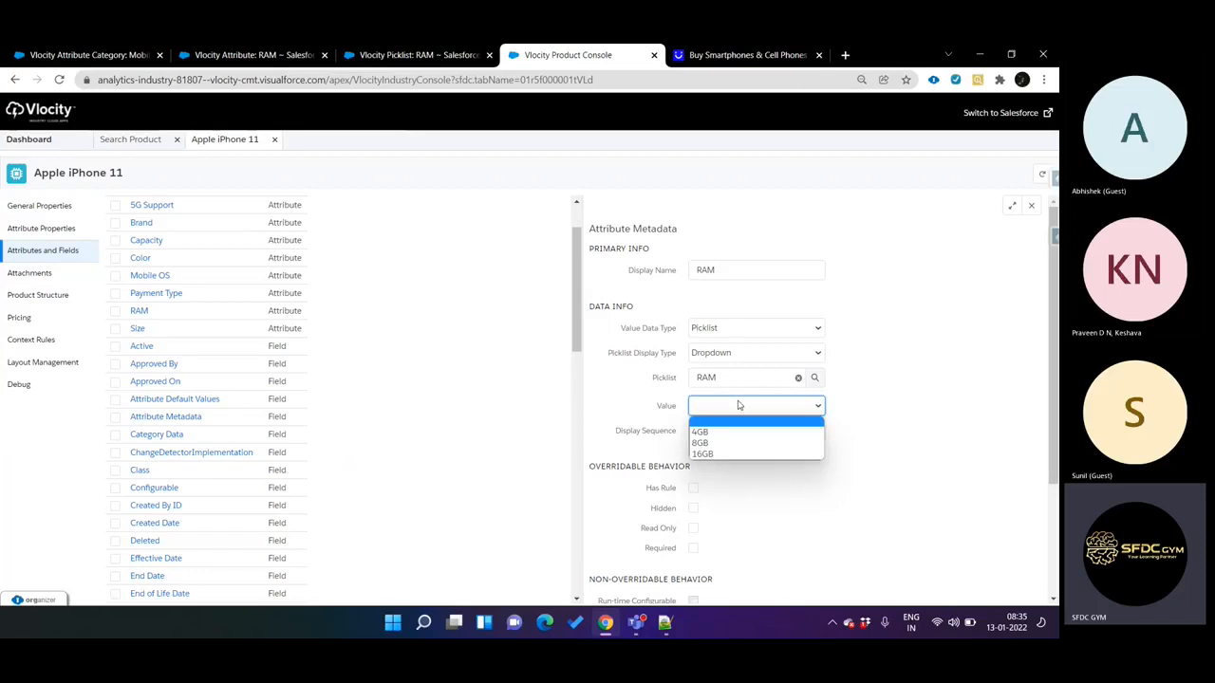
{"action": "left_click", "coordinate": [739, 405]}
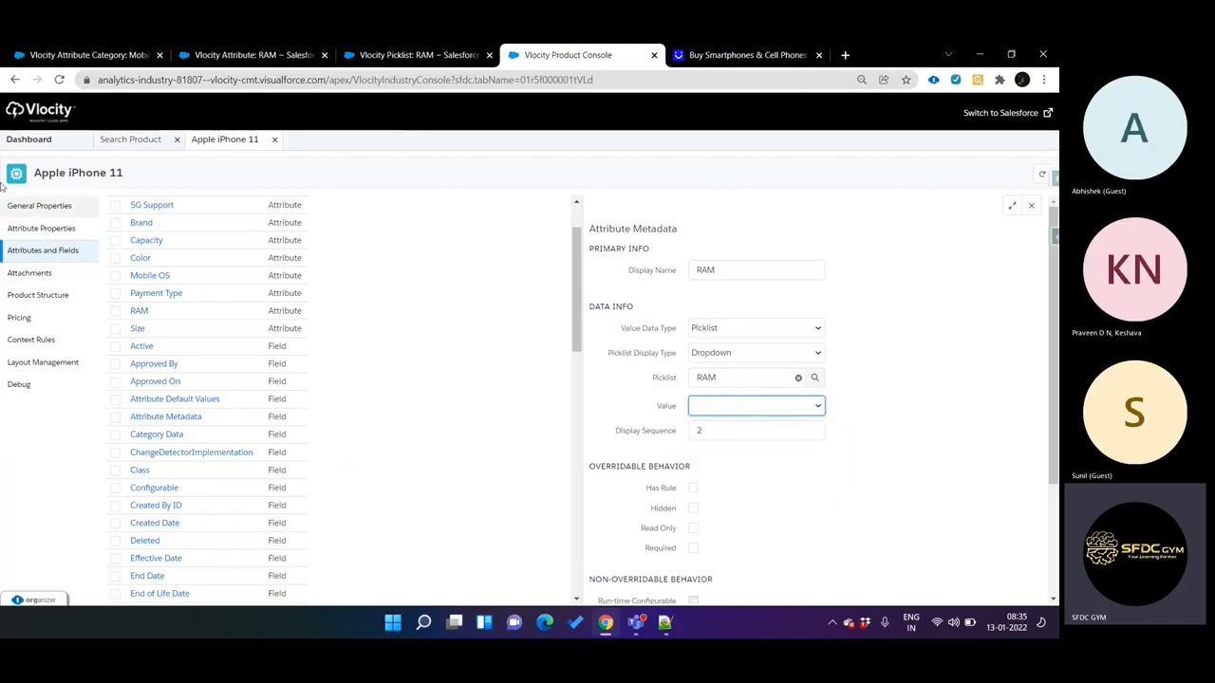
Return to the console dashboard, open flipkart.com in a new browser tab, and look over its home page
{"action": "left_click", "coordinate": [28, 139]}
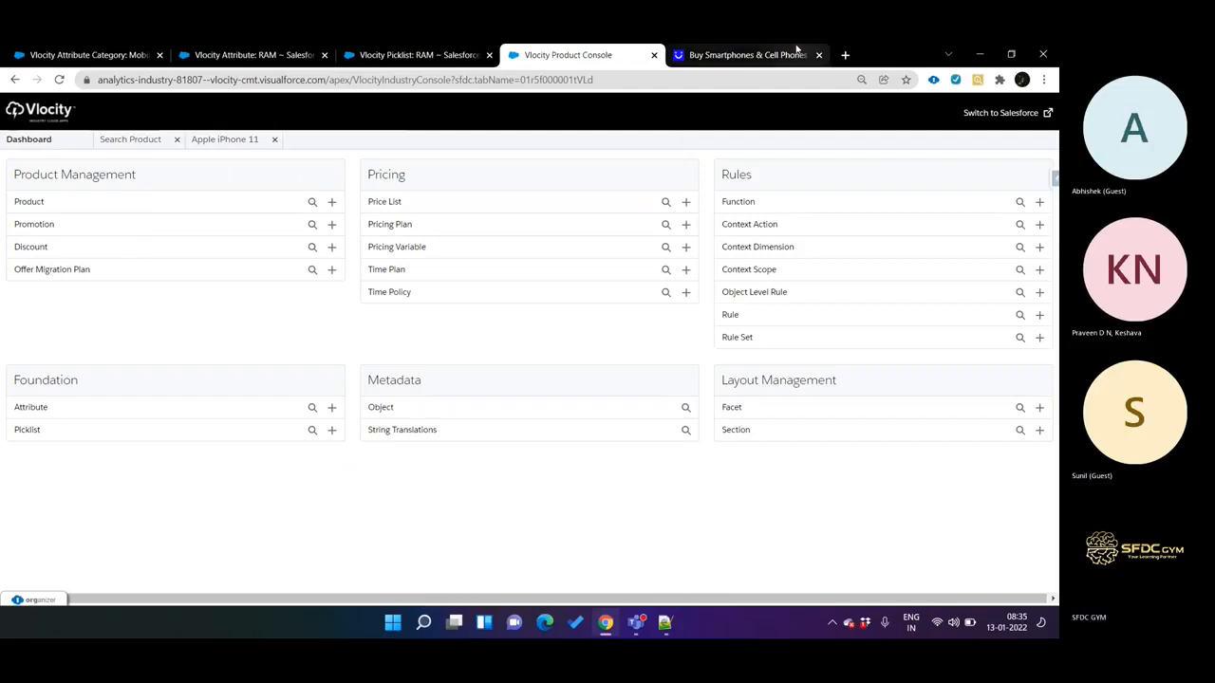
{"action": "left_click", "coordinate": [845, 55]}
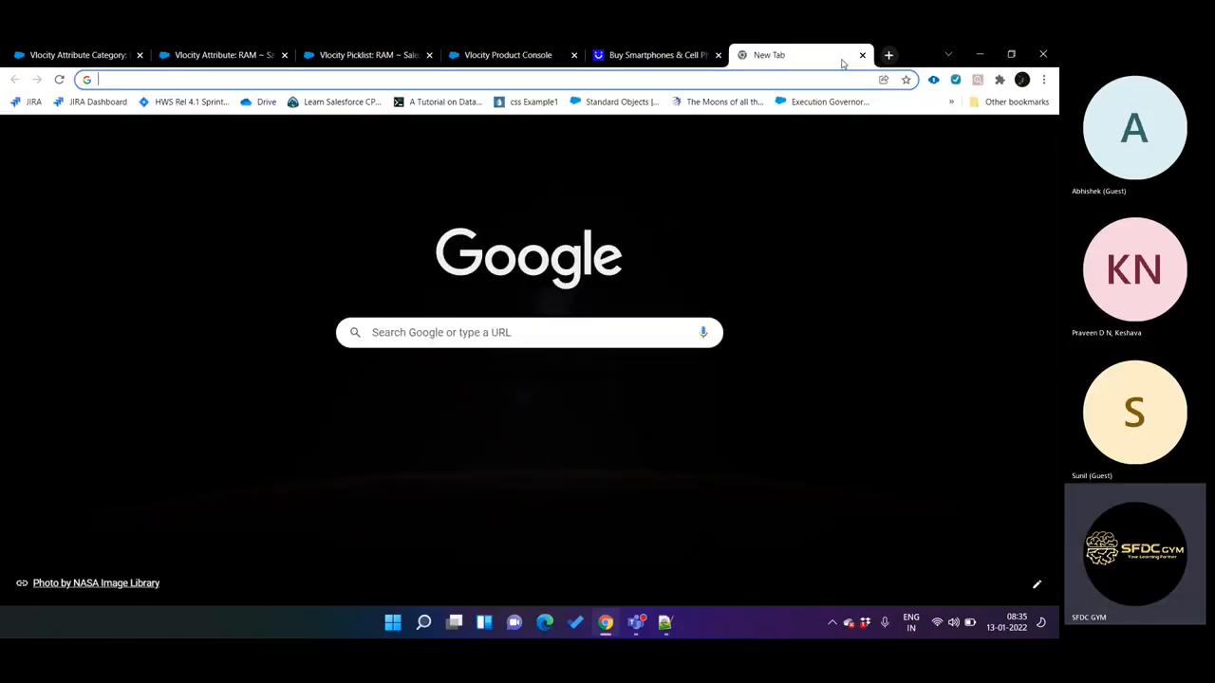
{"action": "type", "text": "flipkart"}
{"action": "key", "text": "Return"}
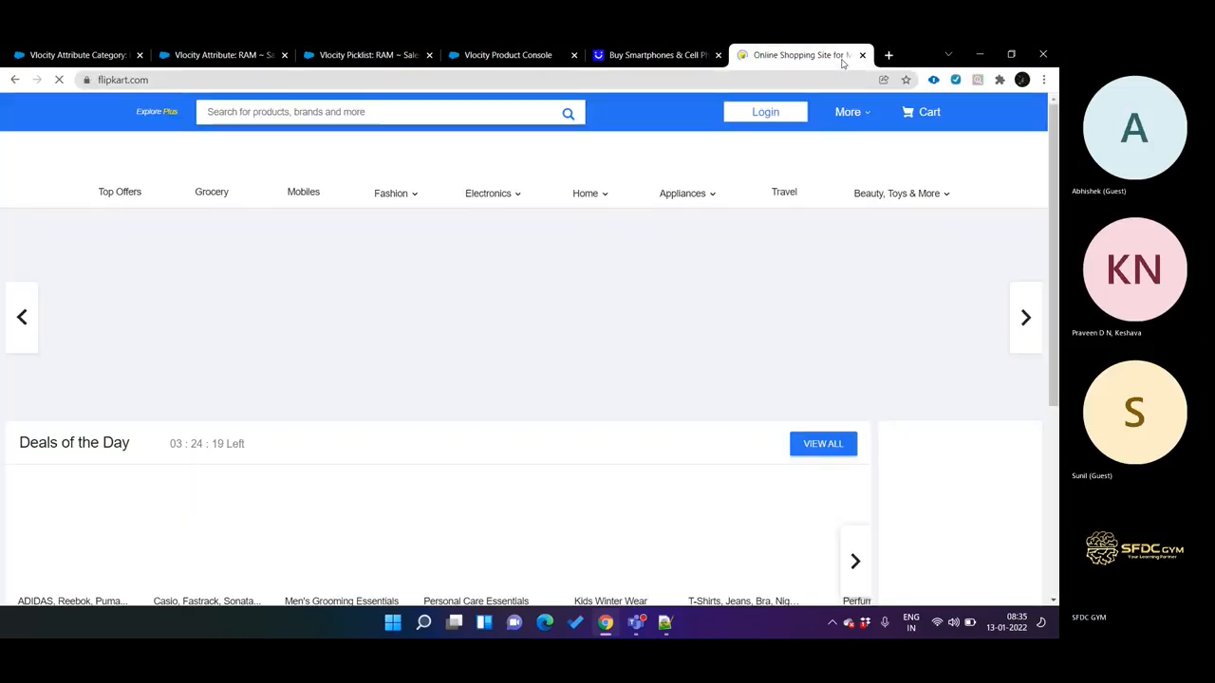
{"action": "scroll", "coordinate": [557, 207], "scroll_direction": "down", "scroll_amount": 2}
{"action": "scroll", "coordinate": [426, 267], "scroll_direction": "down", "scroll_amount": 8}
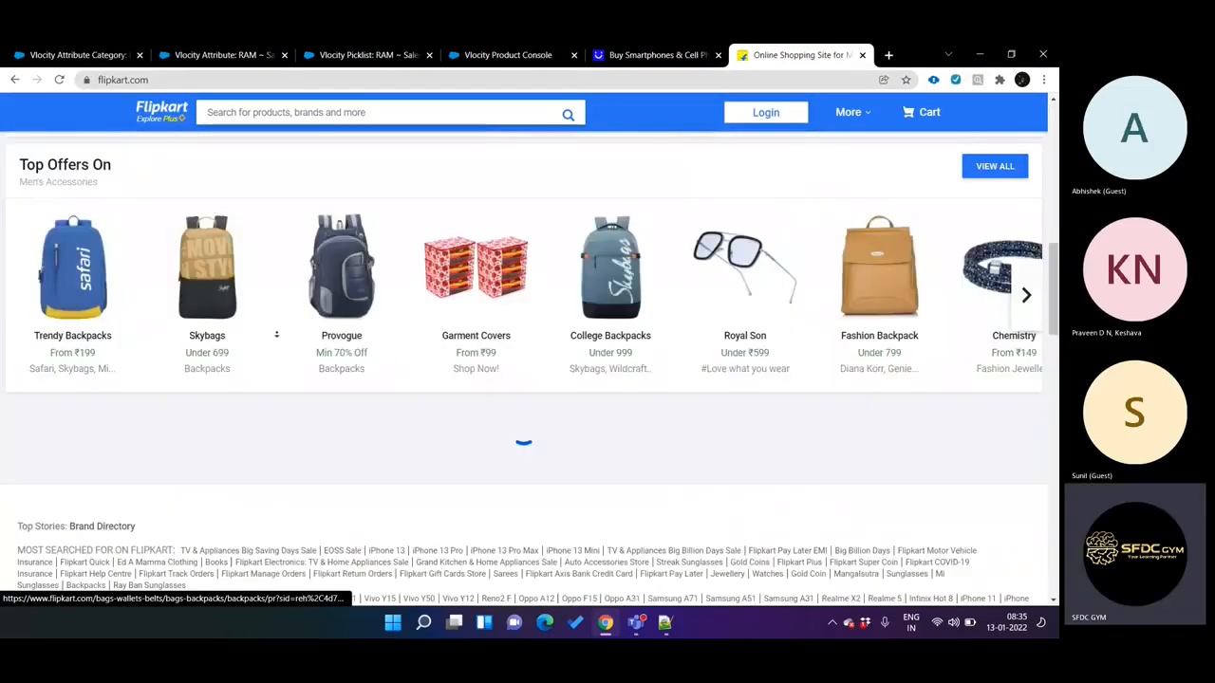
{"action": "scroll", "coordinate": [426, 352], "scroll_direction": "up", "scroll_amount": 9}
{"action": "scroll", "coordinate": [360, 349], "scroll_direction": "up", "scroll_amount": 1}
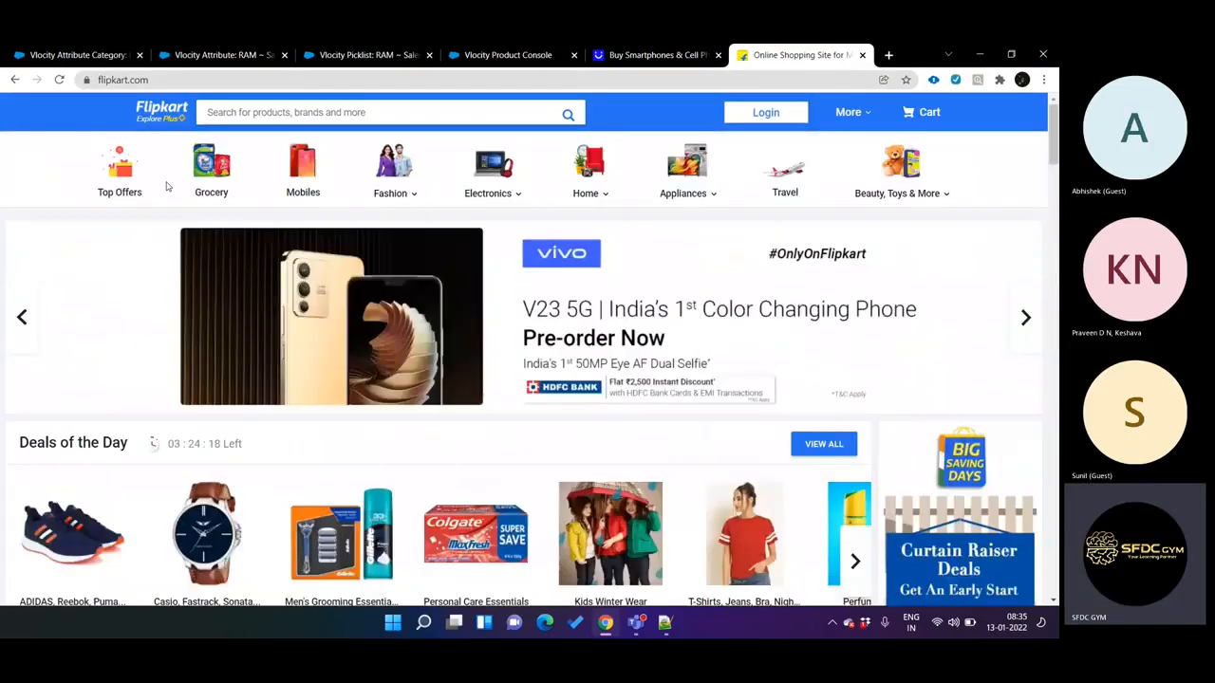
Browse Flipkart's mobile phones and open the product page of the realme Narzo 50A (Oxygen Blue, 64 GB)
{"action": "left_click", "coordinate": [317, 172]}
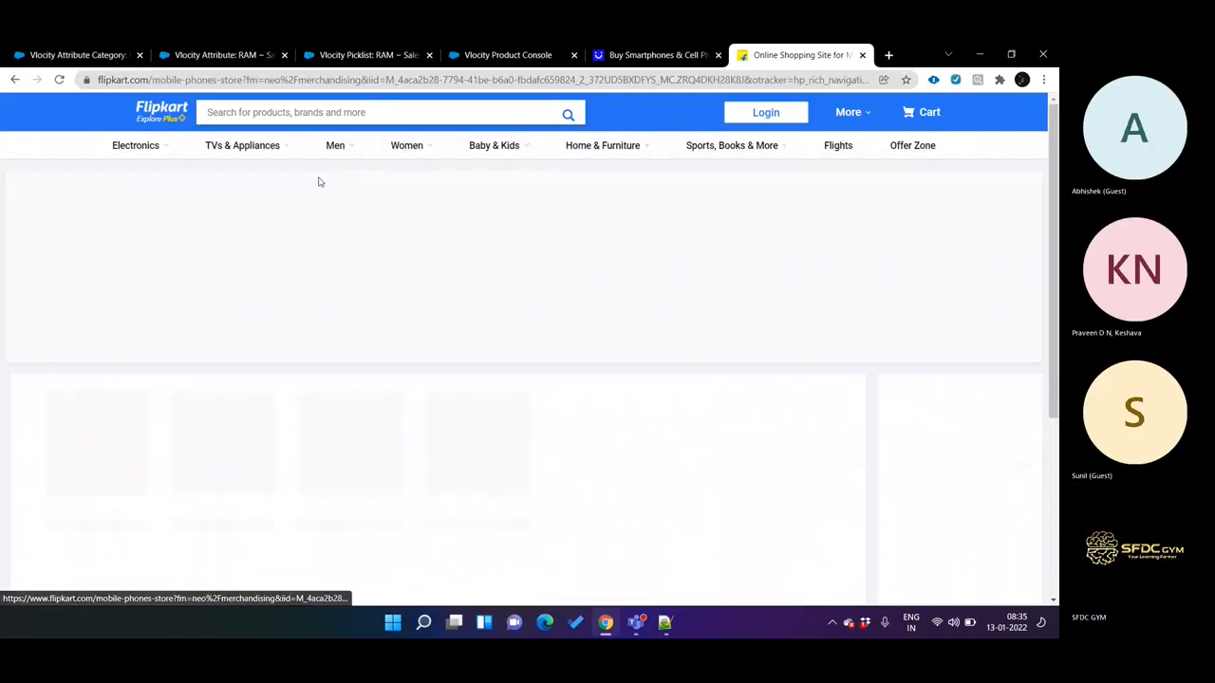
{"action": "scroll", "coordinate": [306, 374], "scroll_direction": "down", "scroll_amount": 5}
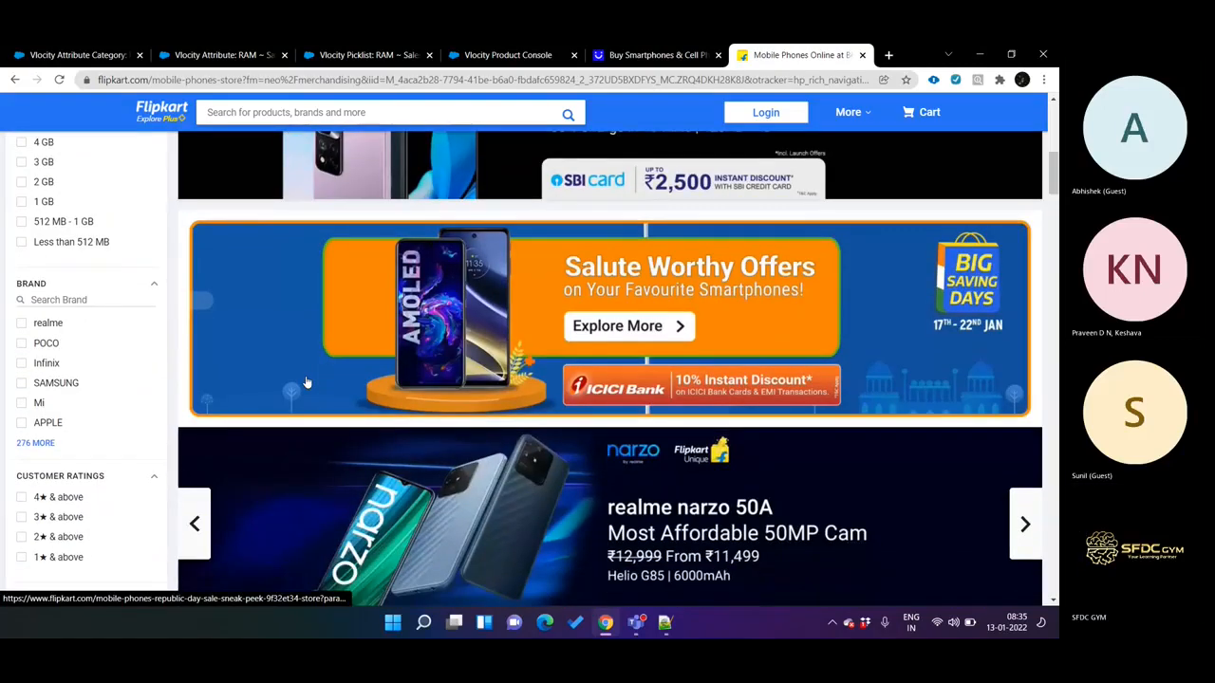
{"action": "scroll", "coordinate": [305, 382], "scroll_direction": "down", "scroll_amount": 2}
{"action": "left_click", "coordinate": [518, 347]}
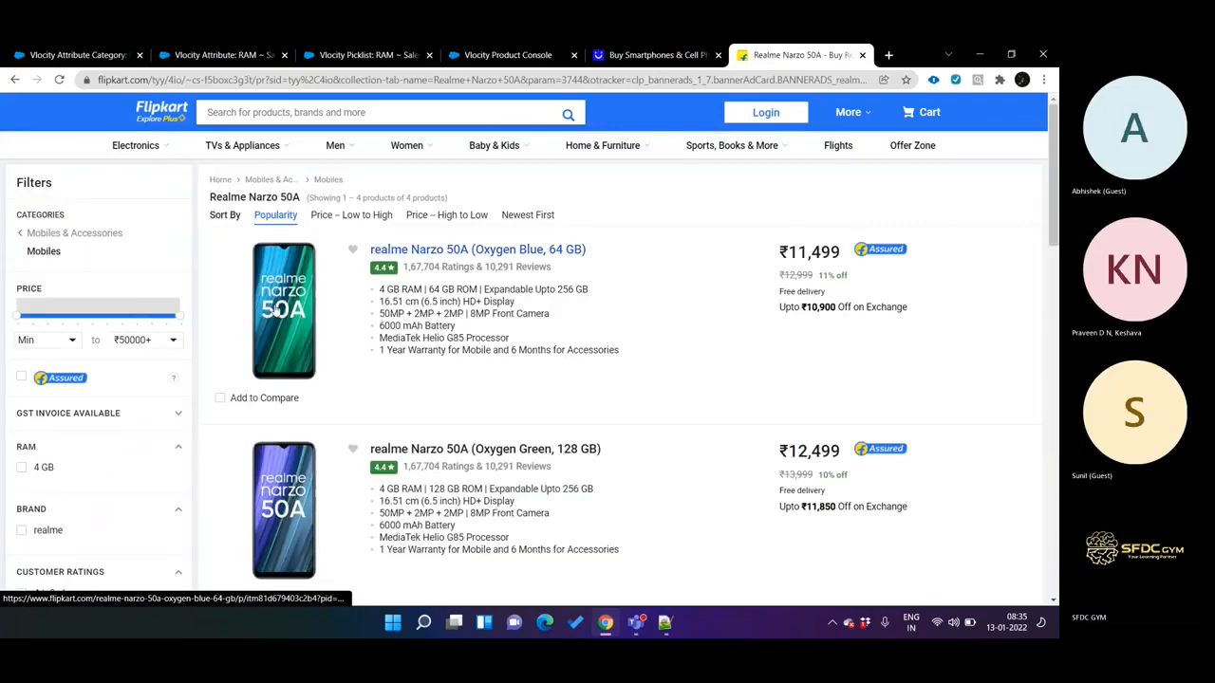
{"action": "left_click", "coordinate": [466, 353]}
Examine the phone's "Buy together and save upto 5%" bundle offer, including its add-on items and discount
{"action": "scroll", "coordinate": [480, 369], "scroll_direction": "down", "scroll_amount": 6}
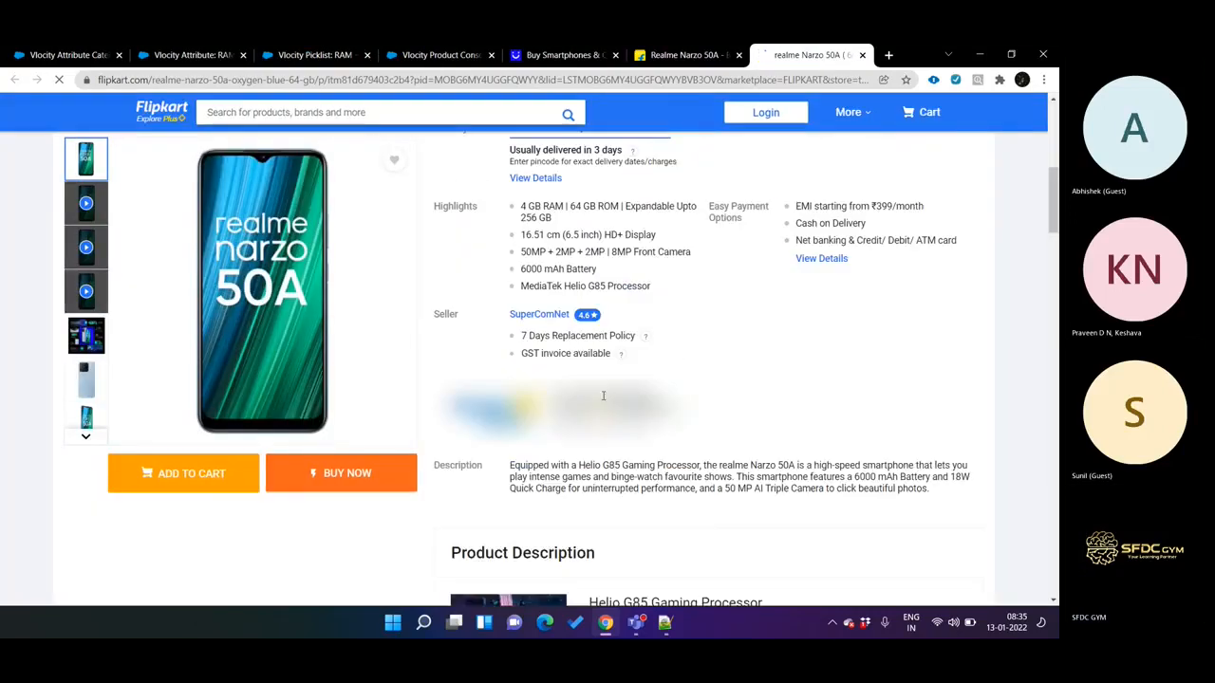
{"action": "scroll", "coordinate": [602, 396], "scroll_direction": "down", "scroll_amount": 15}
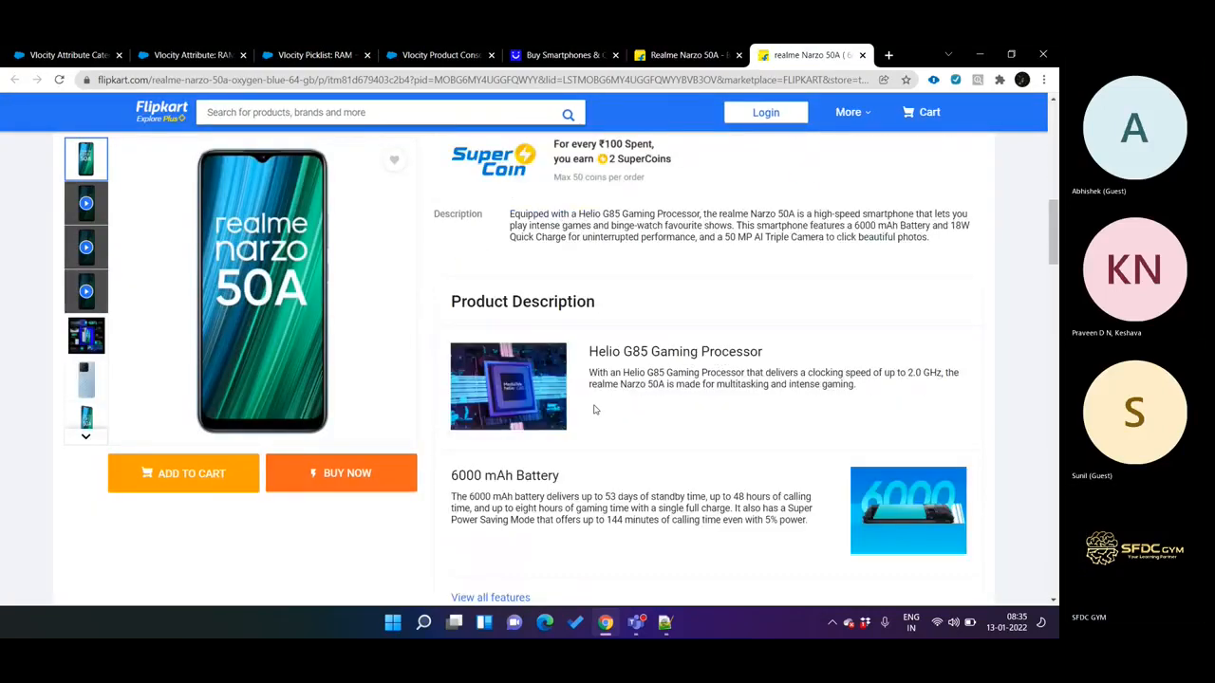
{"action": "scroll", "coordinate": [590, 424], "scroll_direction": "up", "scroll_amount": 3}
{"action": "scroll", "coordinate": [570, 379], "scroll_direction": "down", "scroll_amount": 1}
{"action": "scroll", "coordinate": [564, 350], "scroll_direction": "up", "scroll_amount": 1}
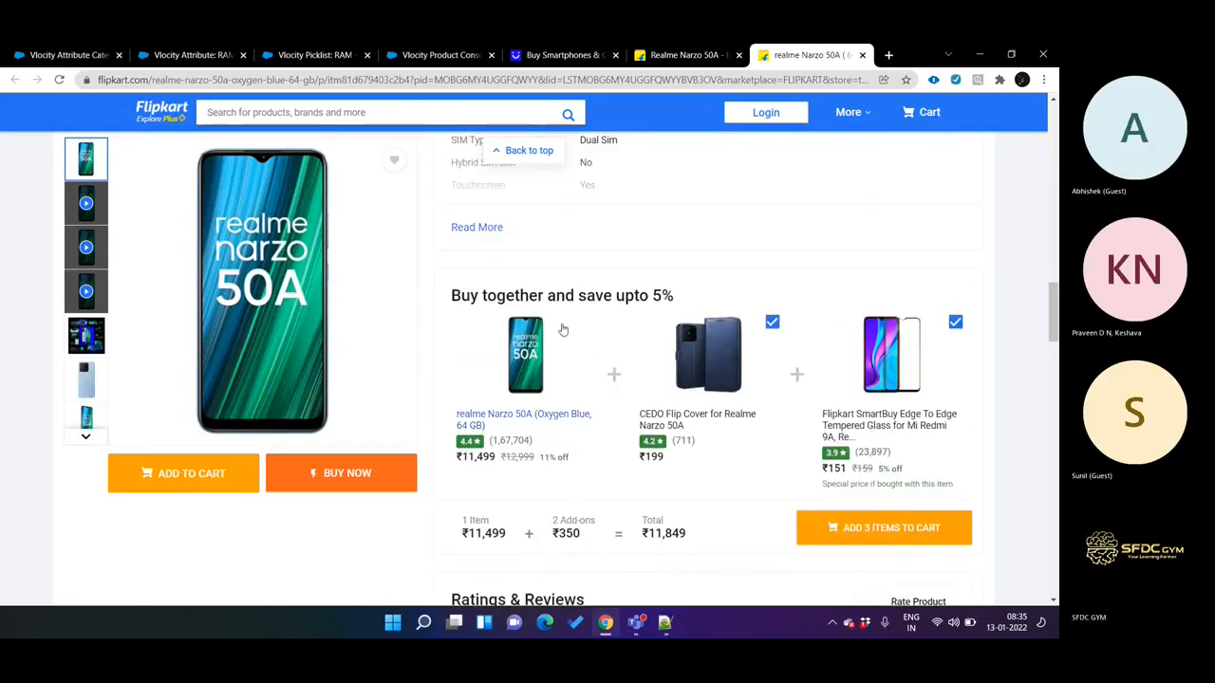
{"action": "left_click_drag", "start_coordinate": [450, 296], "coordinate": [679, 296]}
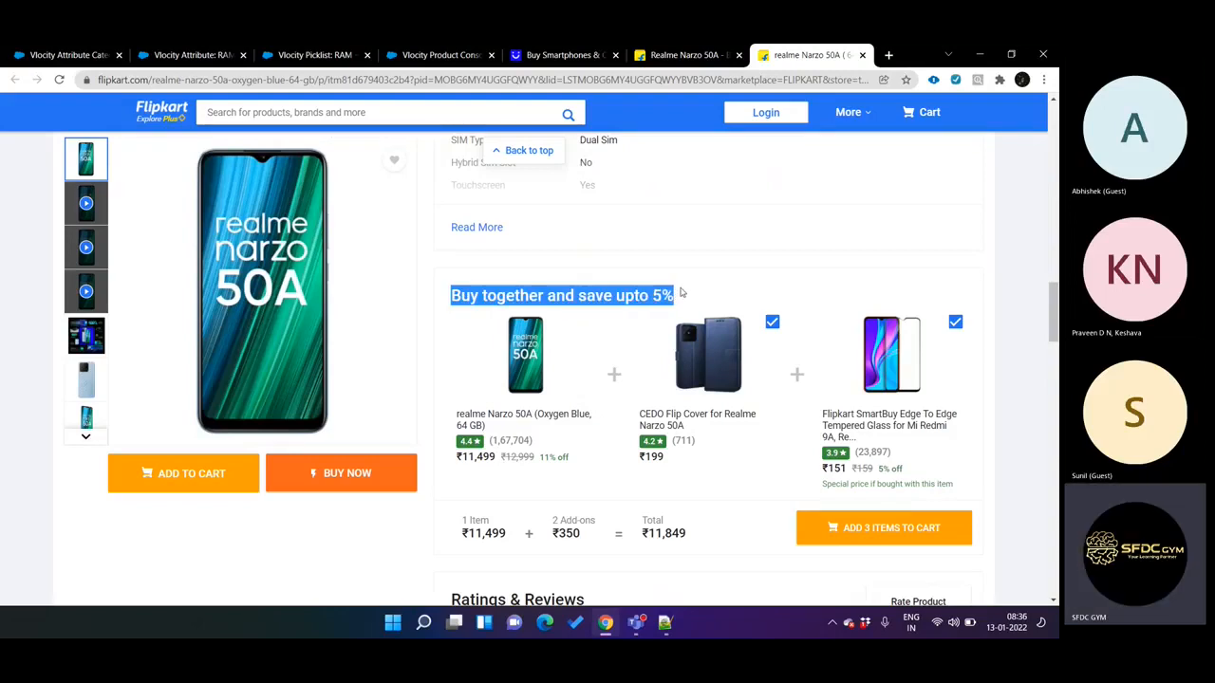
{"action": "left_click", "coordinate": [681, 292]}
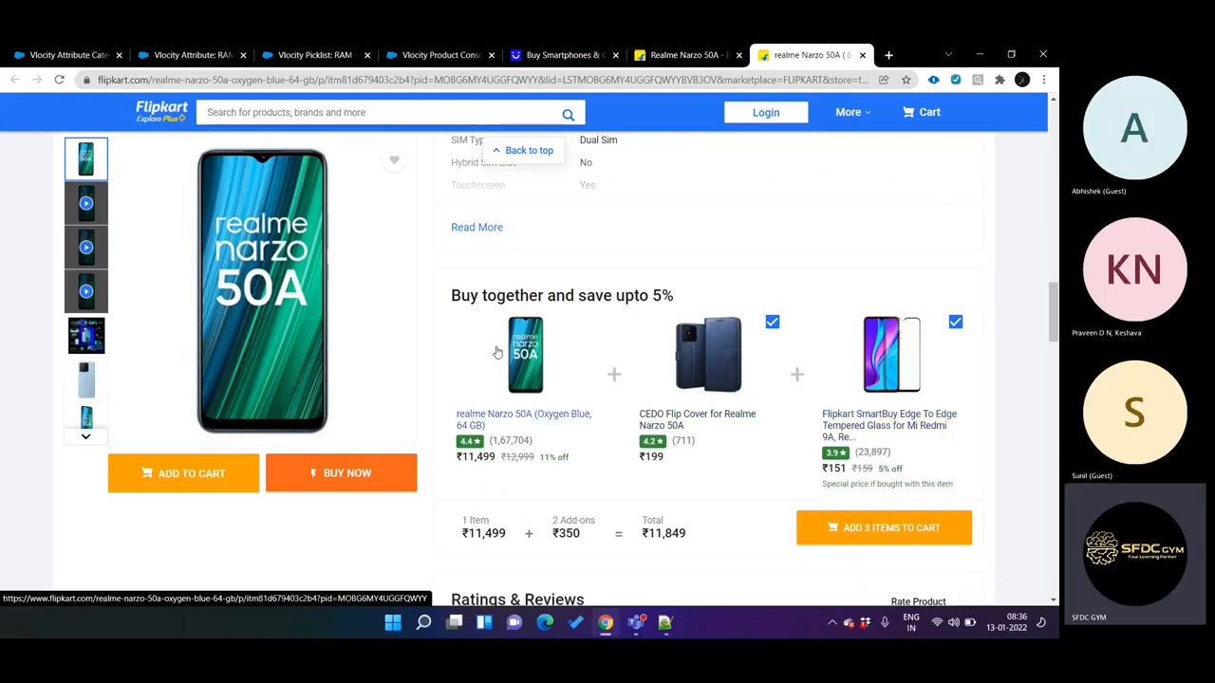
{"action": "left_click_drag", "start_coordinate": [648, 293], "coordinate": [707, 301]}
{"action": "left_click", "coordinate": [708, 300]}
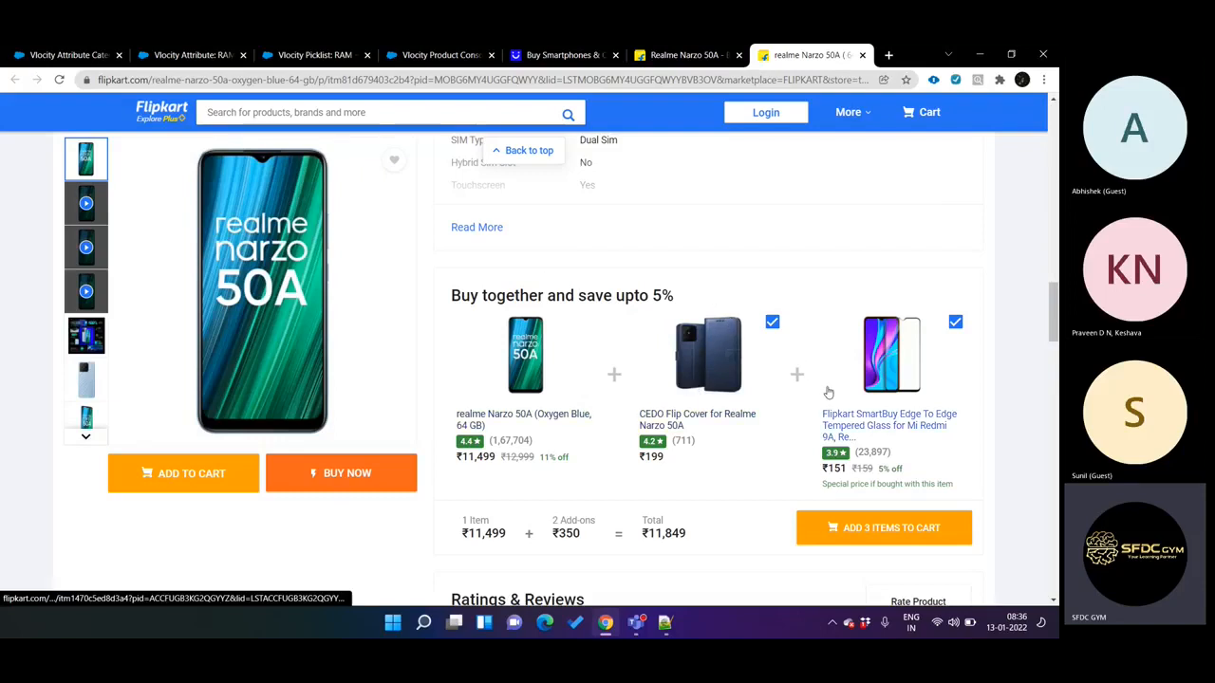
{"action": "left_click_drag", "start_coordinate": [652, 296], "coordinate": [677, 299]}
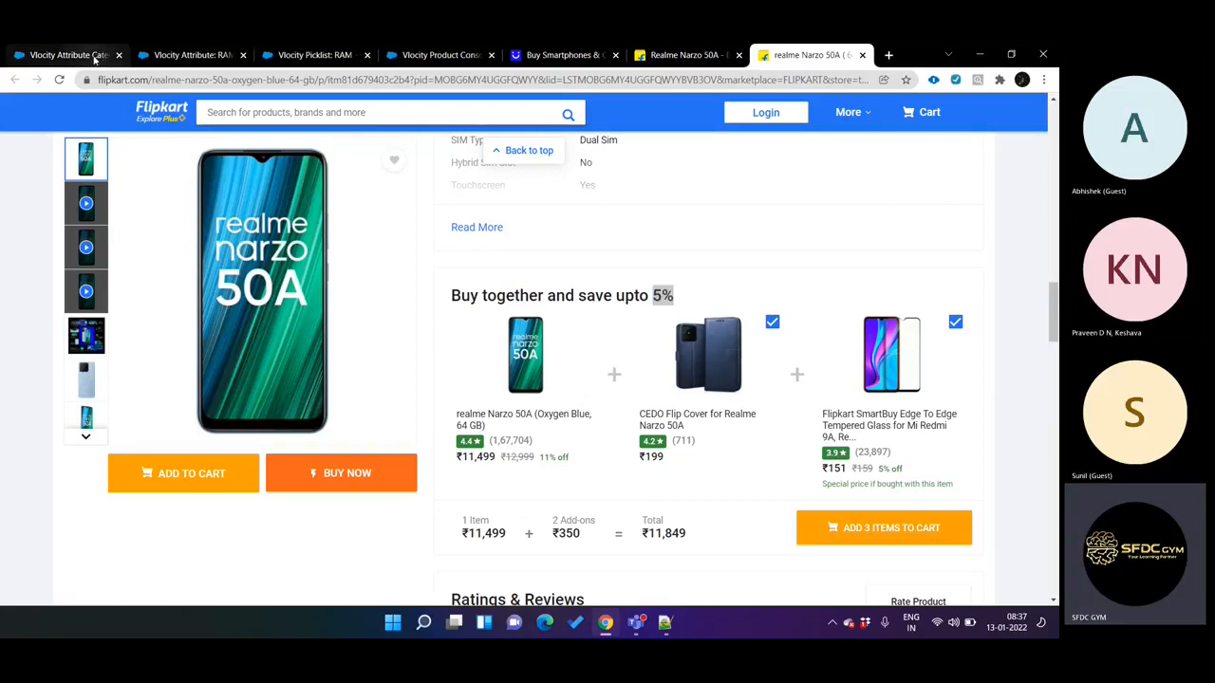
Go back to the Vlocity product console and start creating a new product
{"action": "left_click", "coordinate": [186, 55]}
{"action": "left_click", "coordinate": [307, 57]}
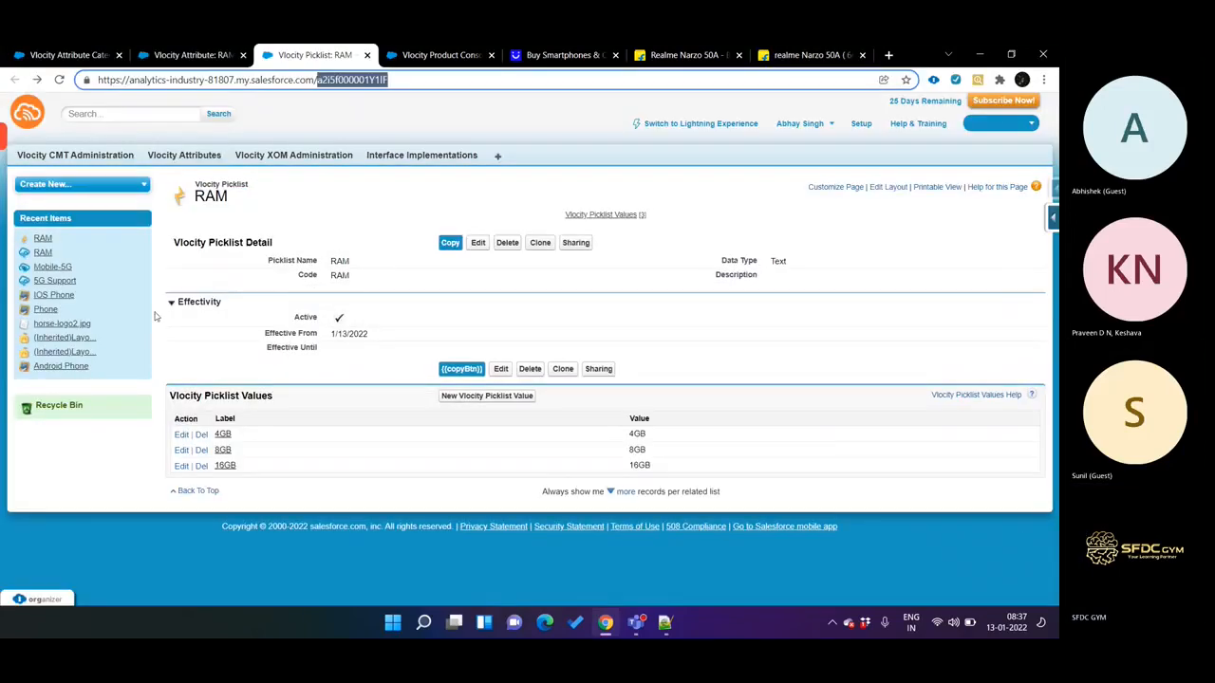
{"action": "key", "text": "ctrl+Tab"}
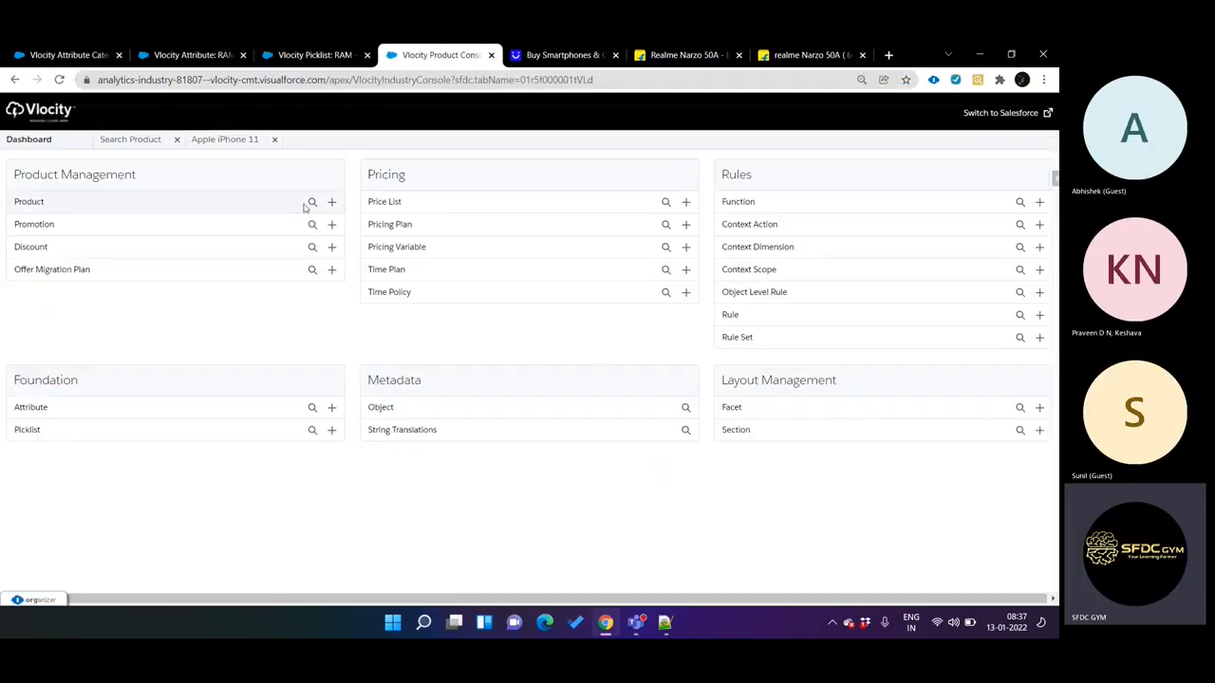
{"action": "left_click", "coordinate": [331, 205]}
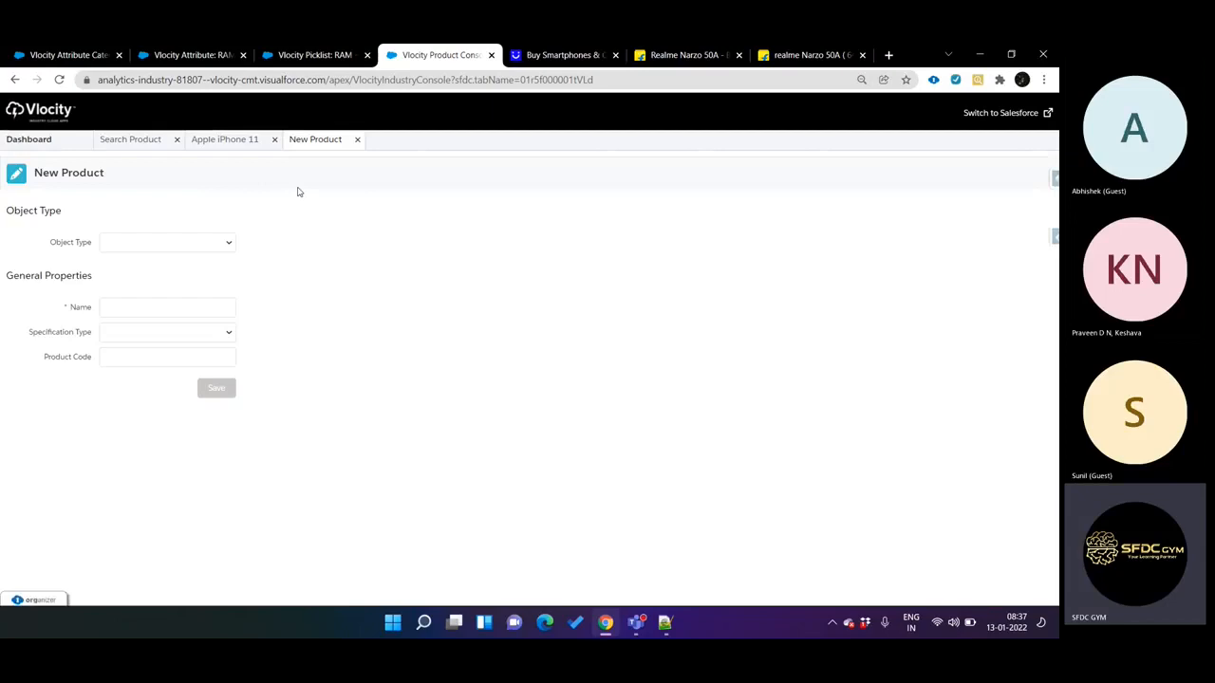
Look at the new product's Object Type field and set its Specification Type to Product
{"action": "left_click", "coordinate": [193, 242]}
{"action": "left_click", "coordinate": [220, 243]}
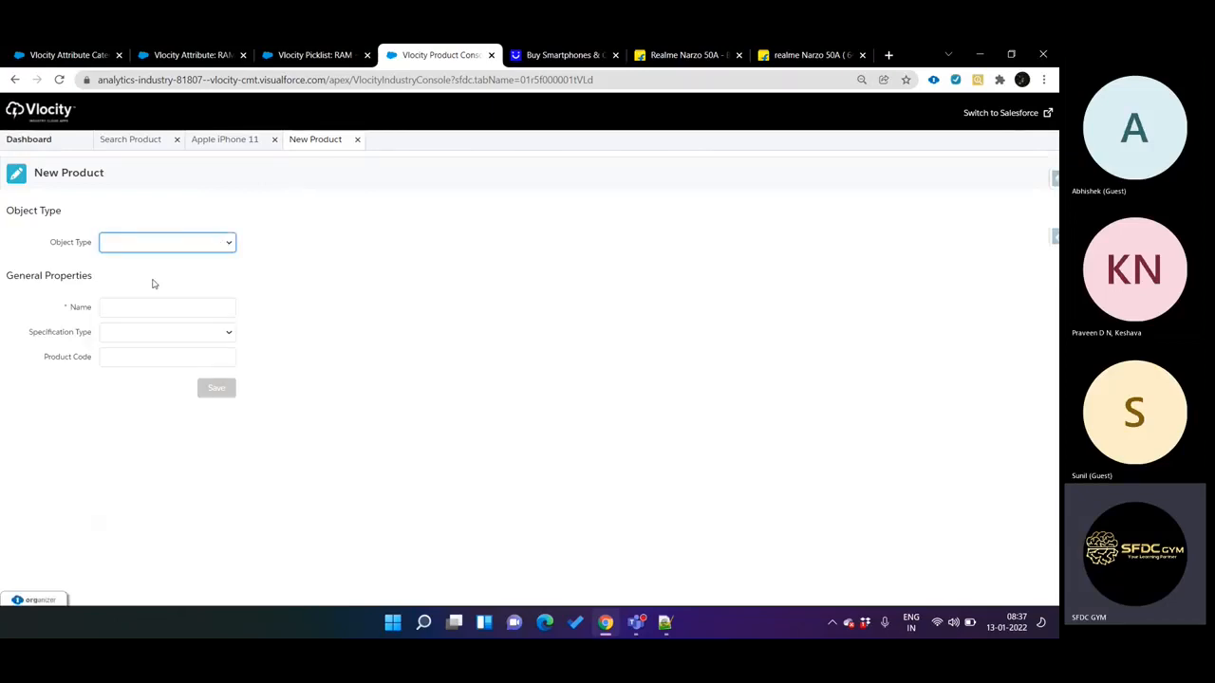
{"action": "left_click", "coordinate": [163, 329]}
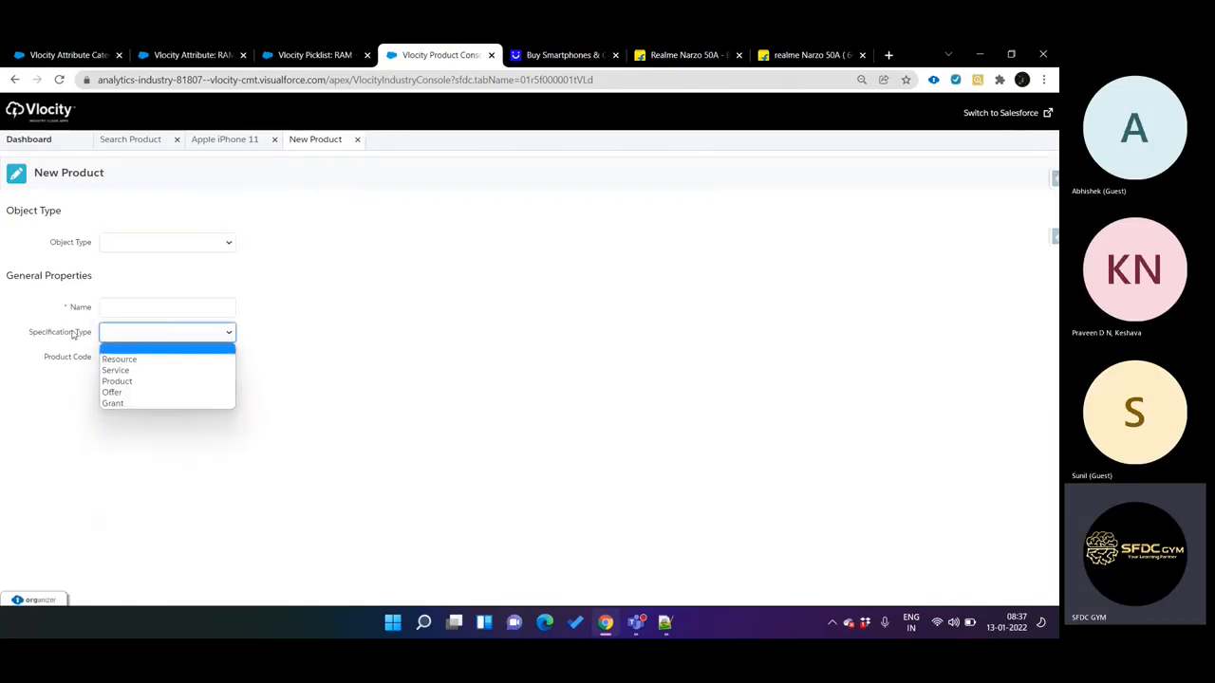
{"action": "left_click_drag", "start_coordinate": [29, 333], "coordinate": [126, 335]}
{"action": "left_click", "coordinate": [126, 335]}
{"action": "left_click", "coordinate": [130, 384]}
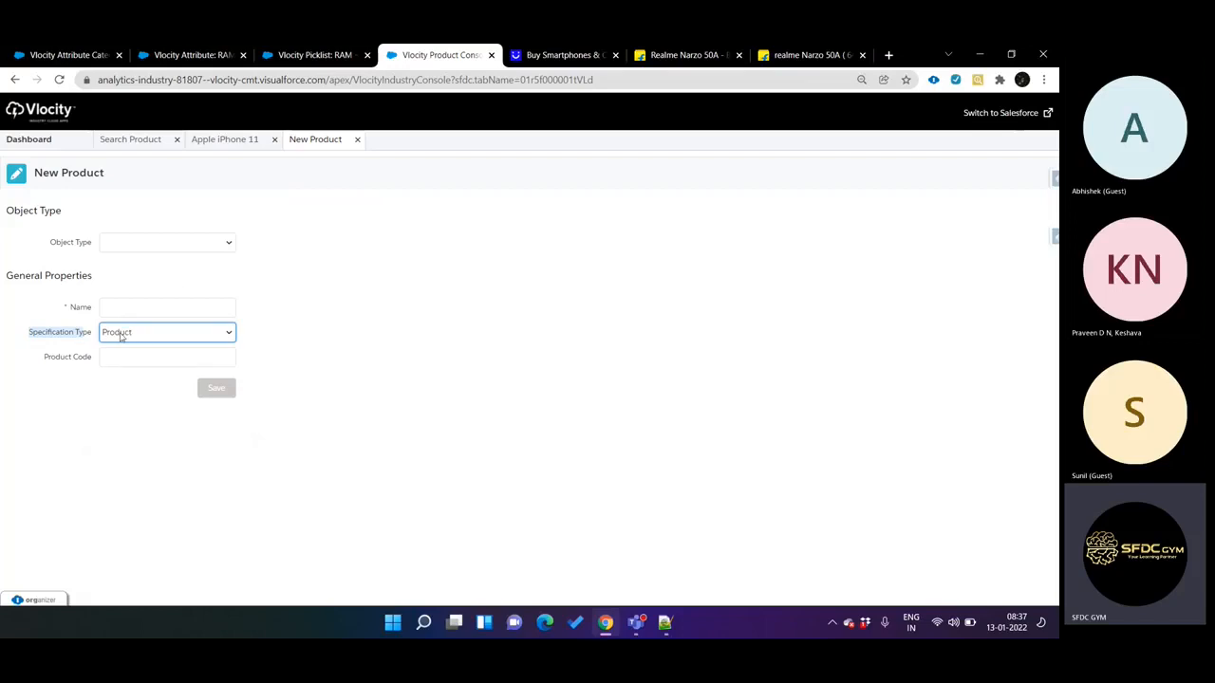
Recheck the realme Narzo 50A bundle on Flipkart and set the new product's Specification Type to Offer
{"action": "left_click", "coordinate": [683, 55]}
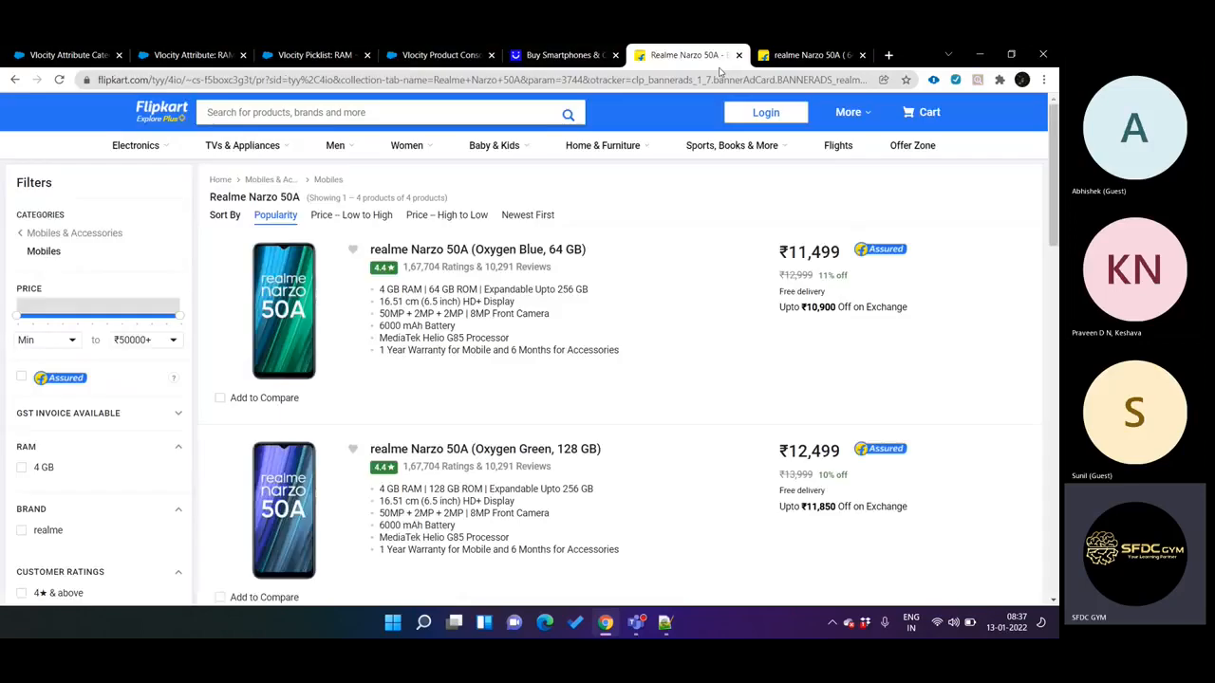
{"action": "left_click_drag", "start_coordinate": [811, 55], "coordinate": [688, 55]}
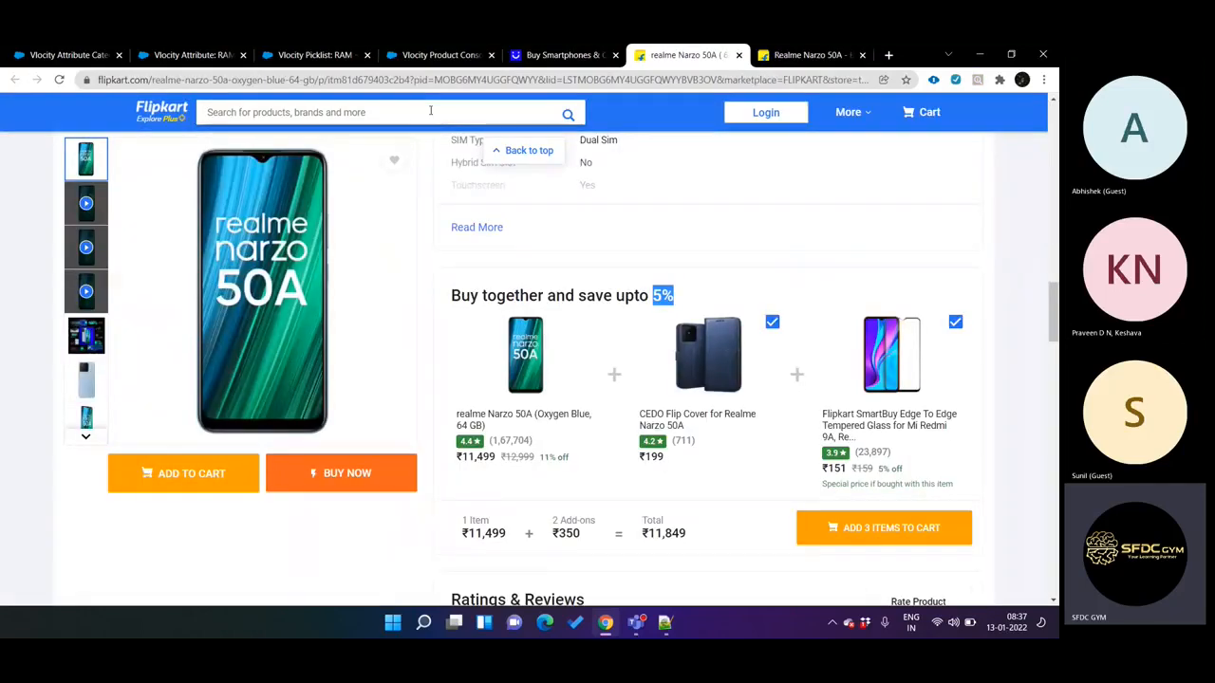
{"action": "left_click", "coordinate": [436, 55]}
{"action": "left_click", "coordinate": [149, 331]}
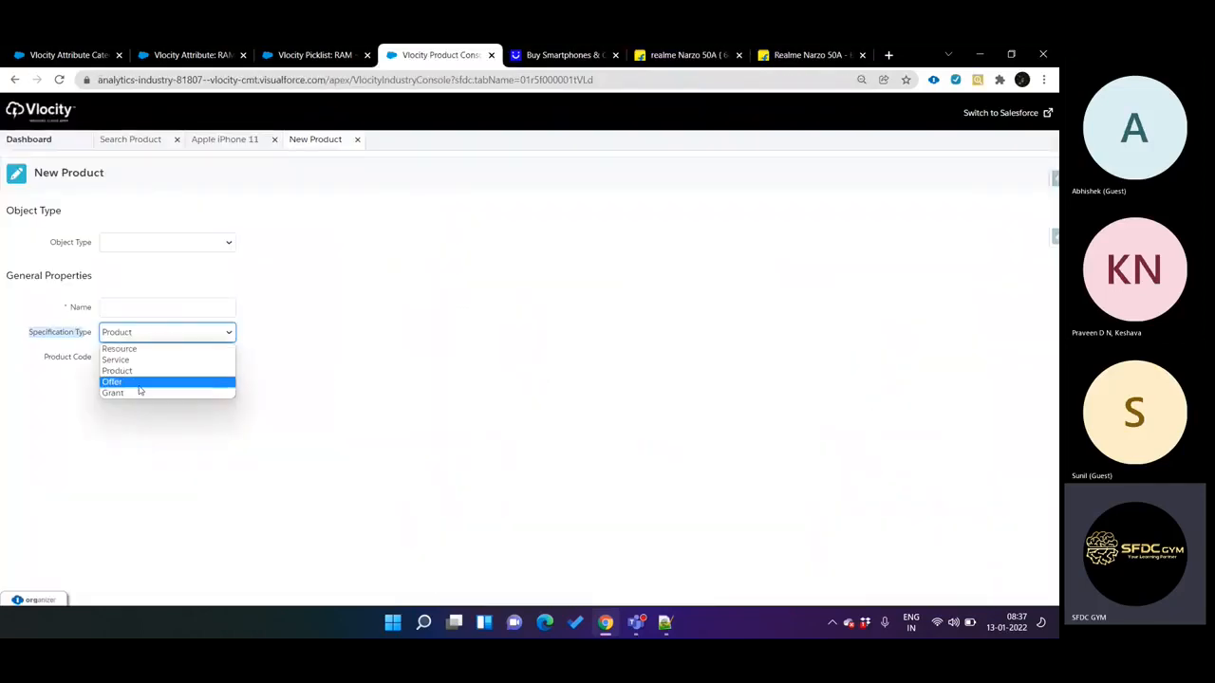
{"action": "left_click", "coordinate": [139, 385]}
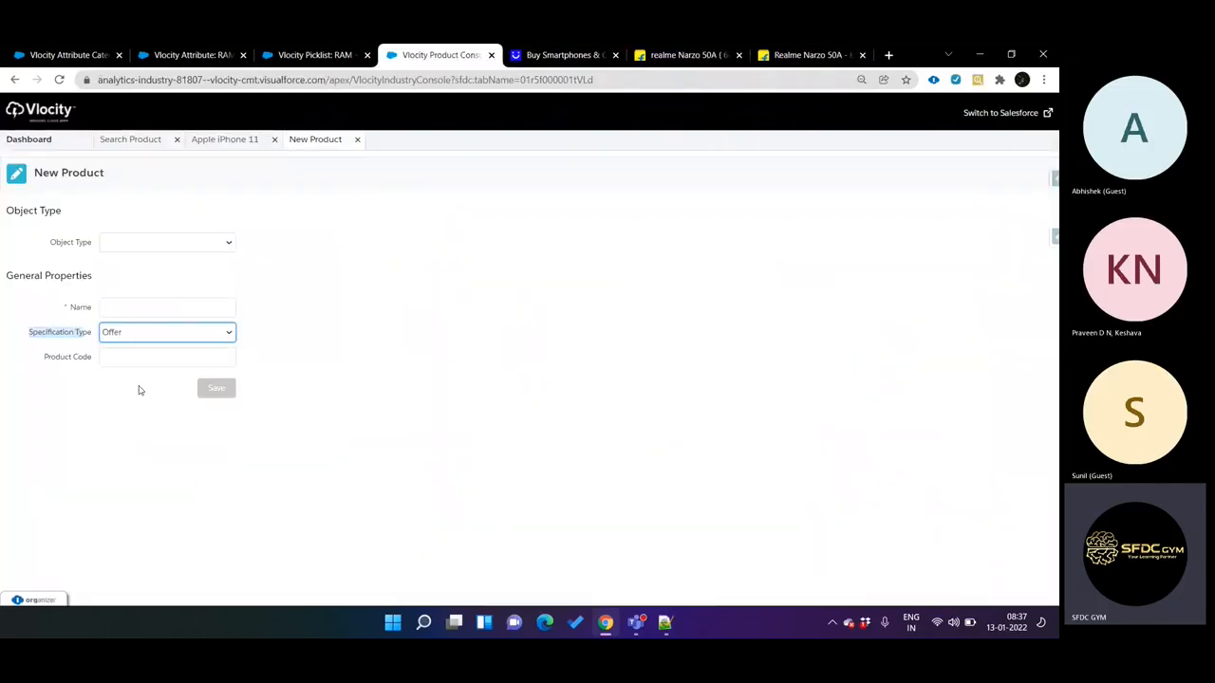
{"action": "left_click", "coordinate": [133, 336]}
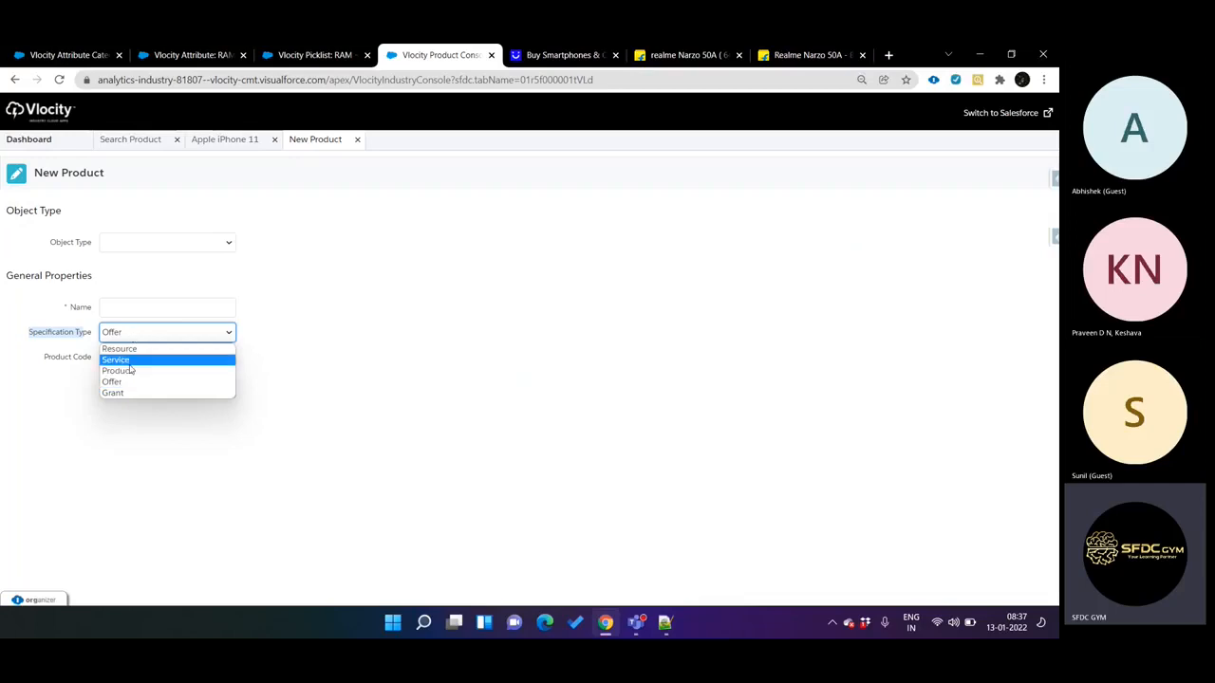
{"action": "left_click", "coordinate": [126, 382]}
{"action": "left_click", "coordinate": [150, 334]}
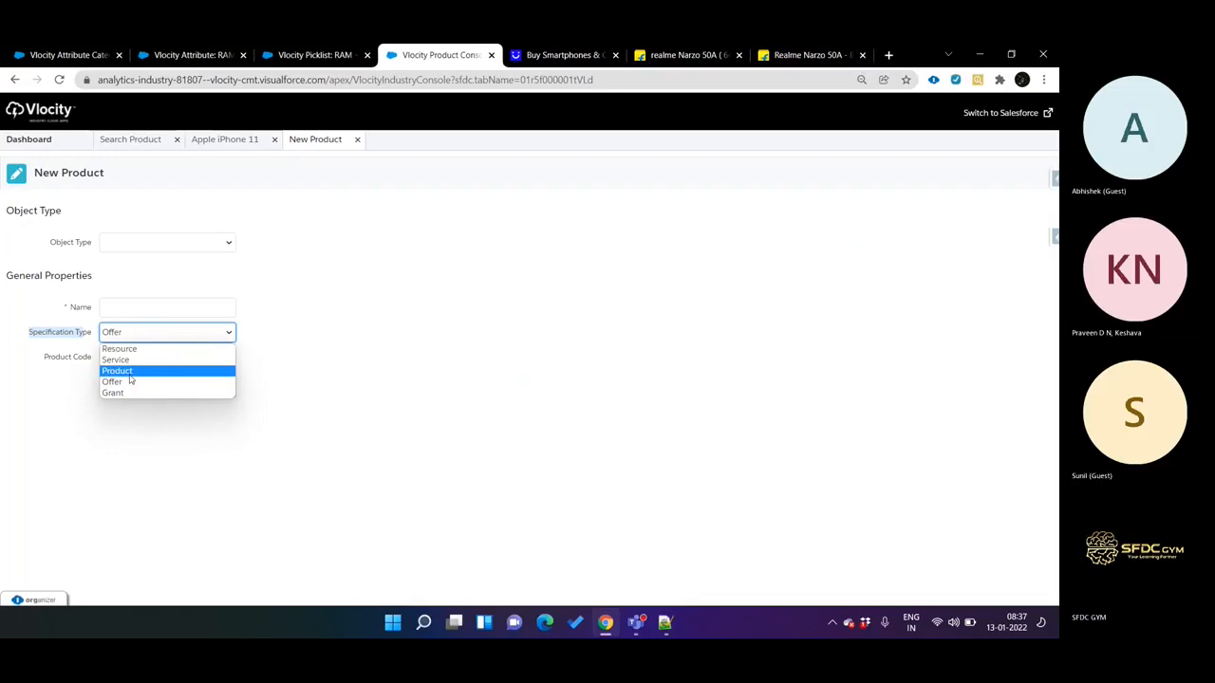
{"action": "left_click", "coordinate": [128, 381]}
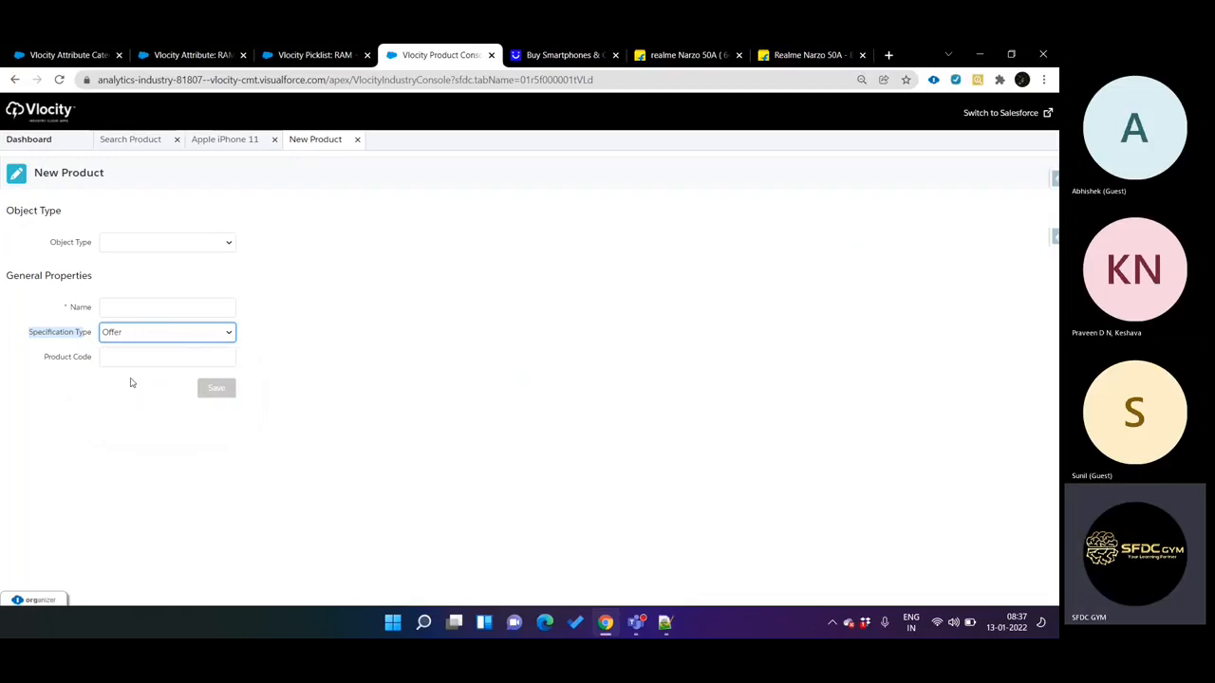
Set the new product's Object Type to Android Phone
{"action": "left_click", "coordinate": [215, 245]}
{"action": "left_click", "coordinate": [208, 241]}
{"action": "left_click", "coordinate": [206, 237]}
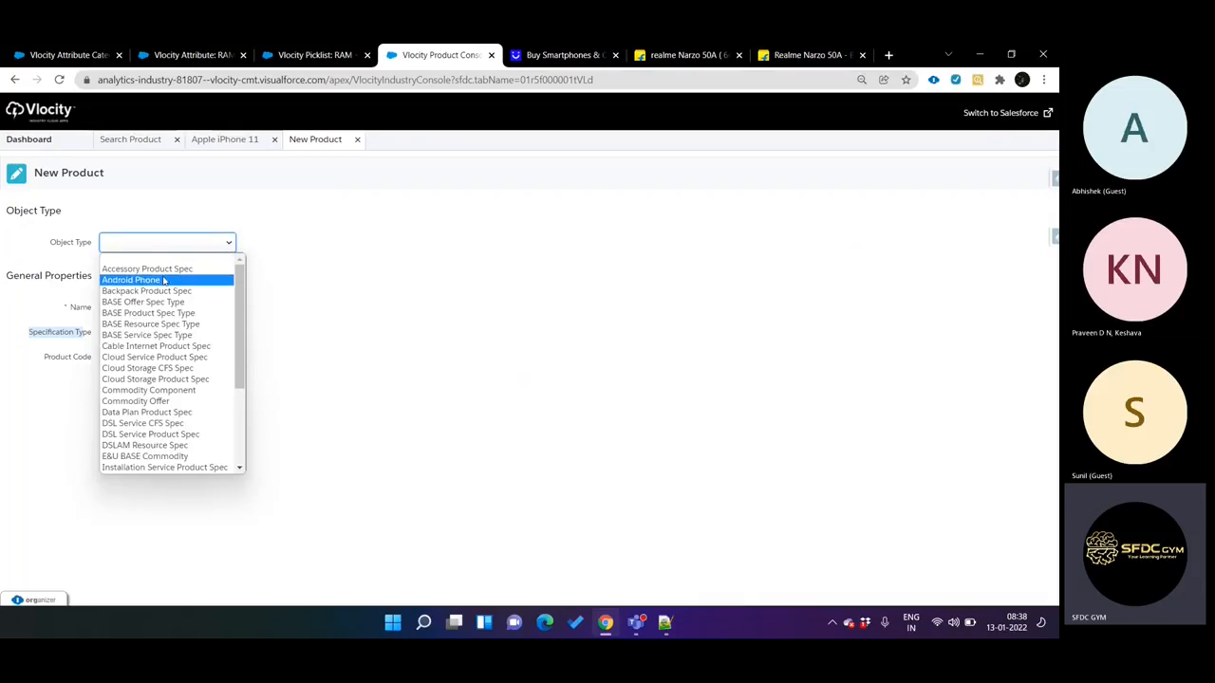
{"action": "left_click", "coordinate": [163, 280]}
{"action": "left_click", "coordinate": [120, 314]}
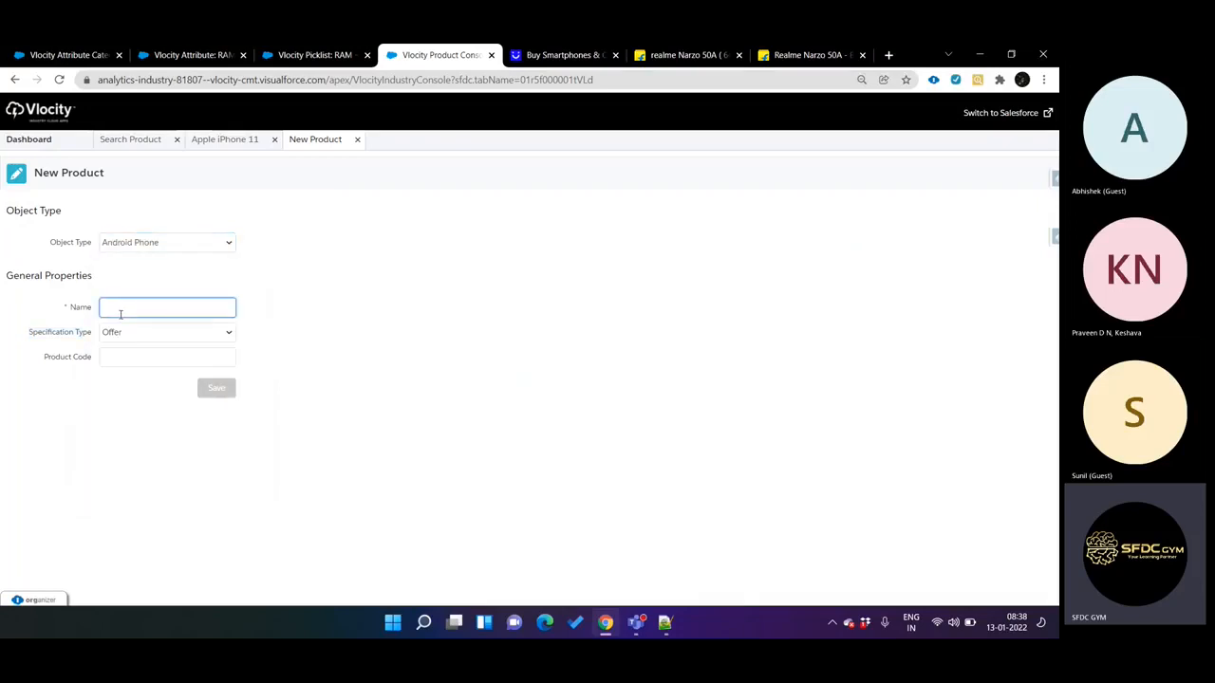
Review the Object Type options along with the RAM picklist, RAM attribute and Mobile-5G attribute category records
{"action": "left_click", "coordinate": [162, 239]}
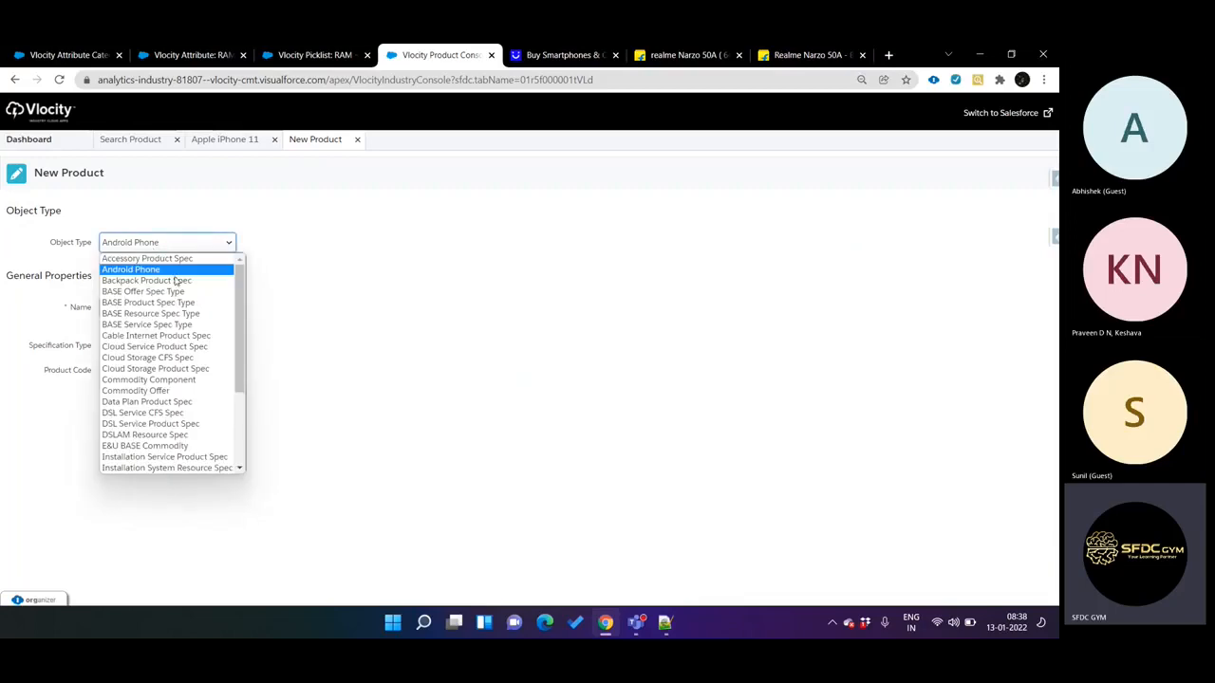
{"action": "scroll", "coordinate": [176, 282], "scroll_direction": "down", "scroll_amount": 5}
{"action": "left_click", "coordinate": [313, 54]}
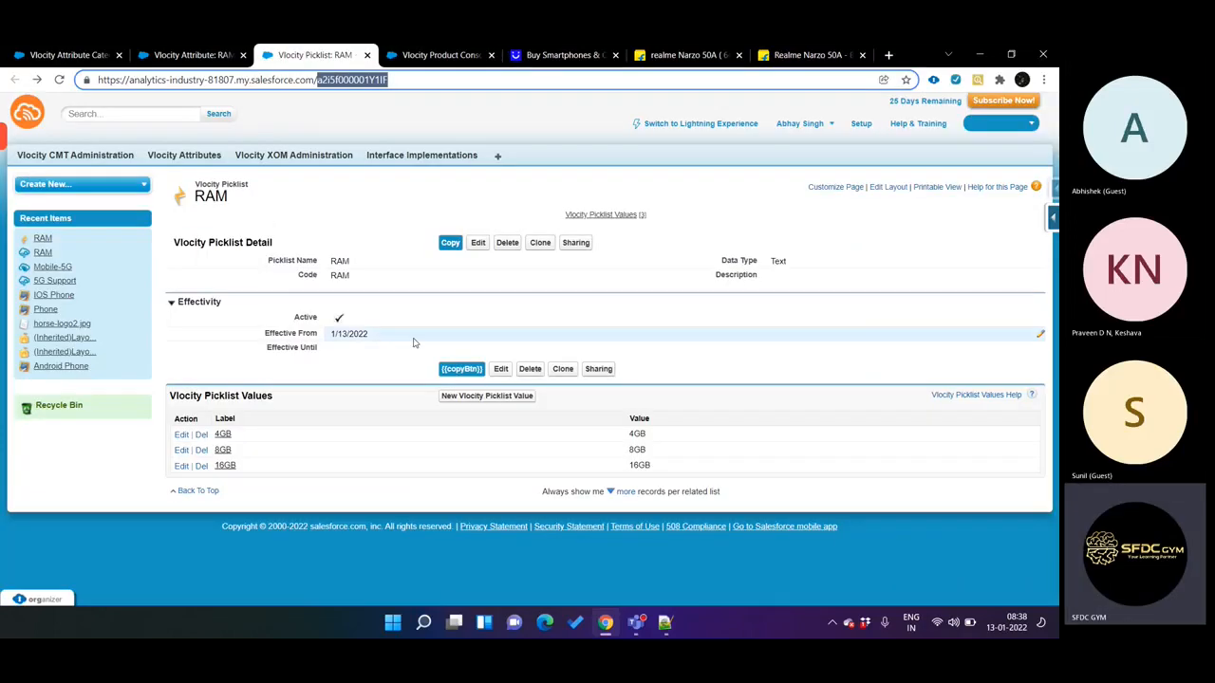
{"action": "left_click", "coordinate": [197, 55]}
{"action": "left_click", "coordinate": [435, 55]}
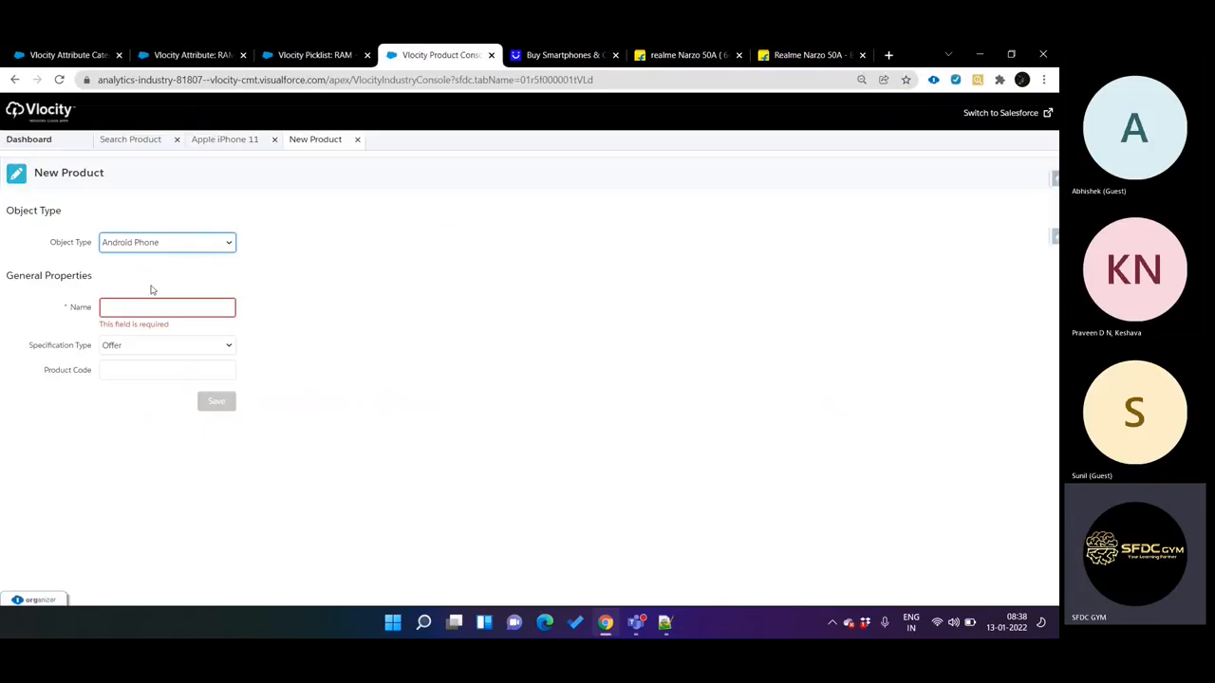
{"action": "left_click", "coordinate": [161, 249]}
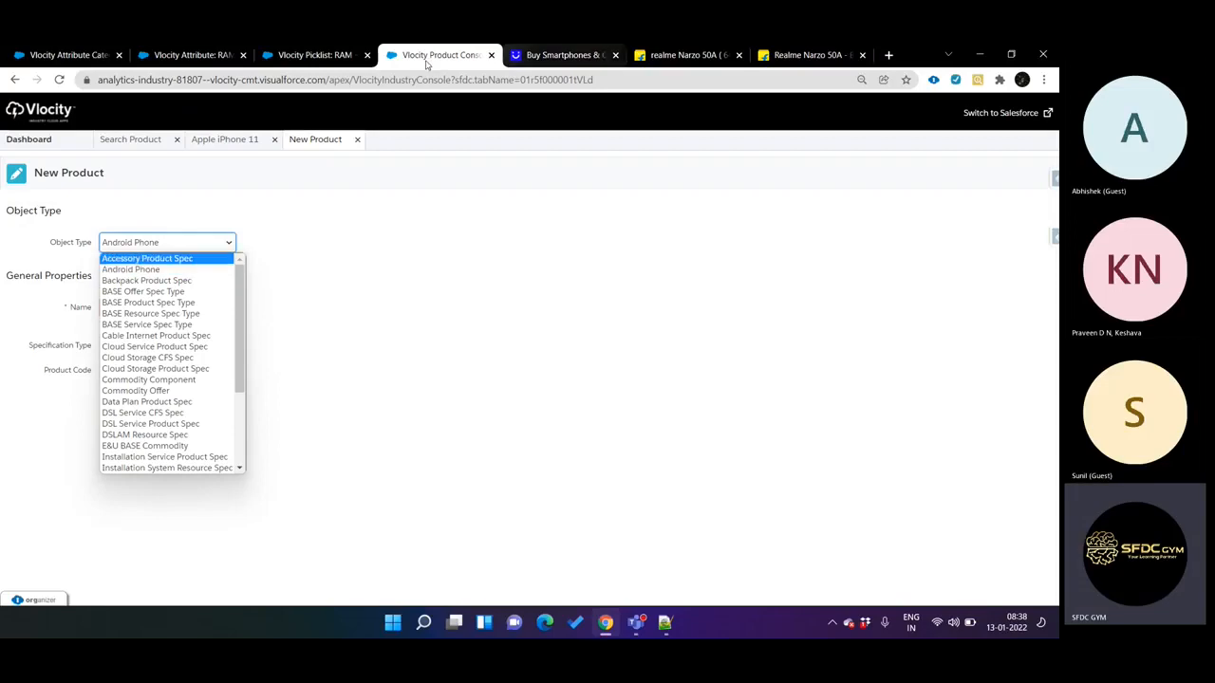
{"action": "left_click", "coordinate": [339, 55]}
{"action": "left_click", "coordinate": [337, 55]}
{"action": "left_click", "coordinate": [187, 57]}
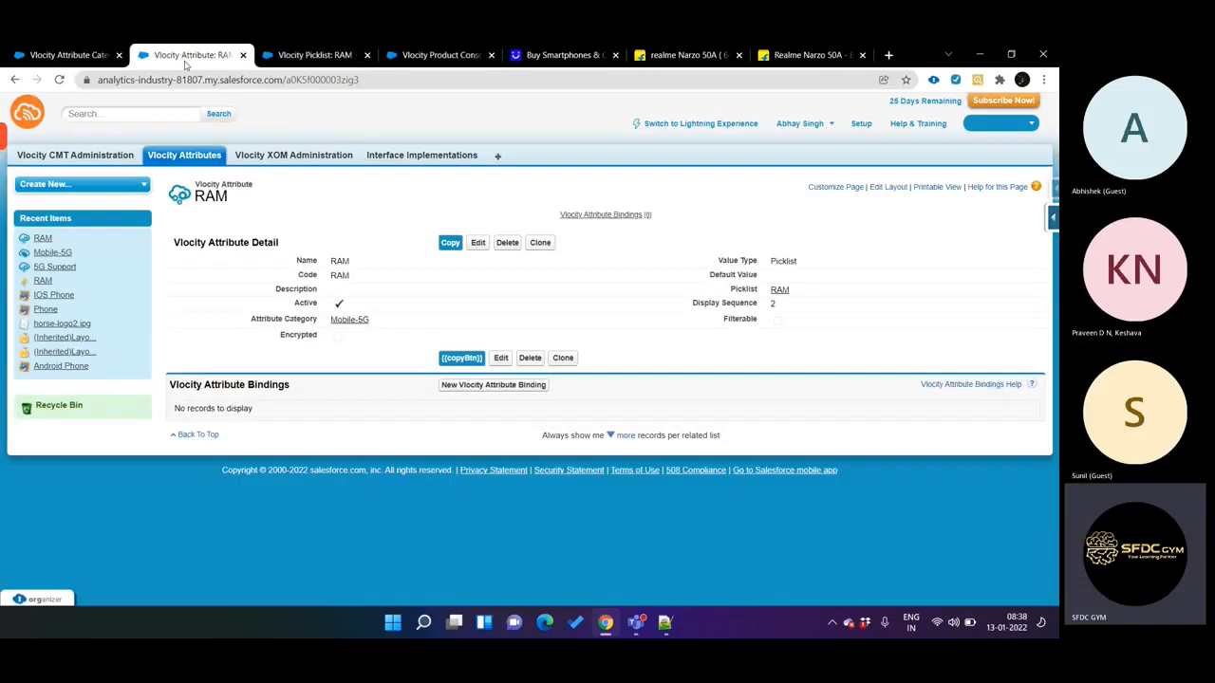
{"action": "left_click", "coordinate": [41, 57]}
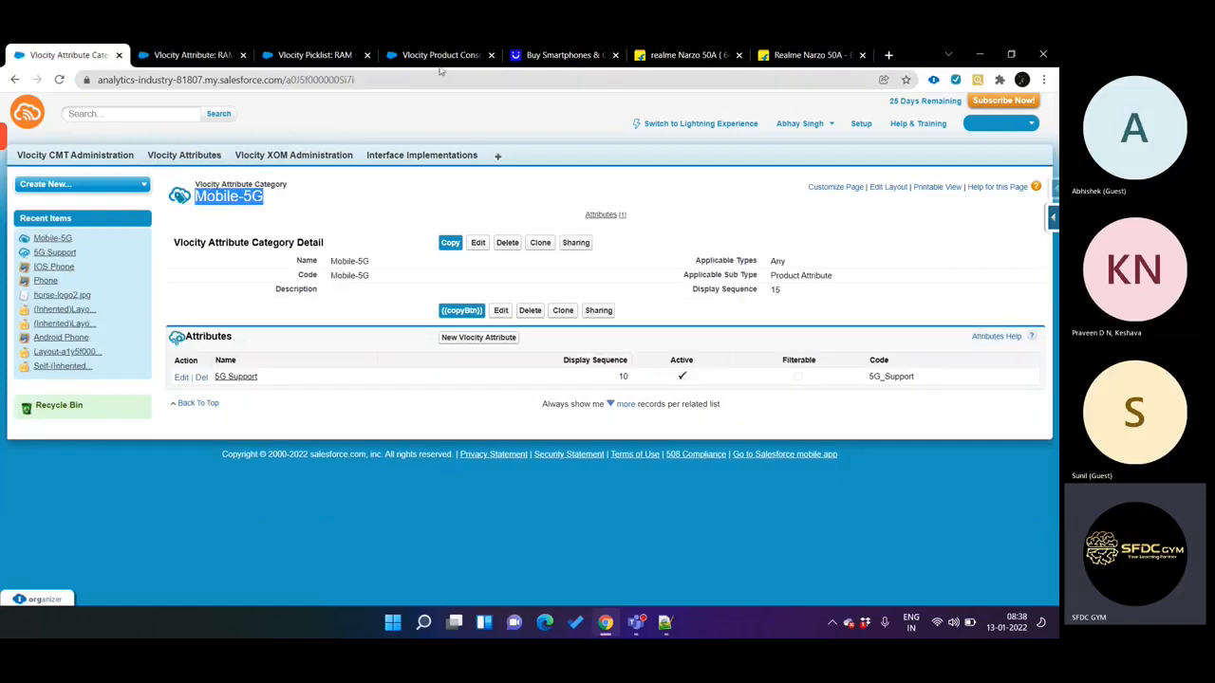
Look up the Object Type of Apple iPhone 11 in its general properties and select the value's text
{"action": "left_click", "coordinate": [440, 62]}
{"action": "left_click", "coordinate": [229, 140]}
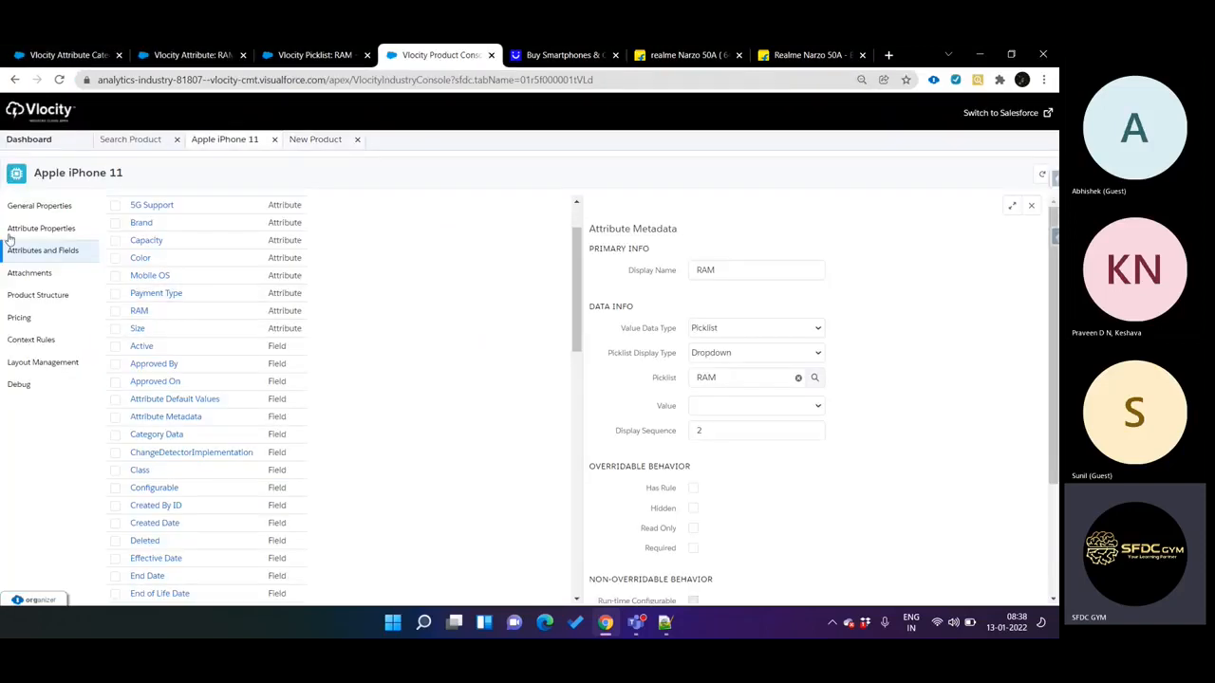
{"action": "left_click", "coordinate": [33, 206]}
{"action": "scroll", "coordinate": [246, 243], "scroll_direction": "up", "scroll_amount": 2}
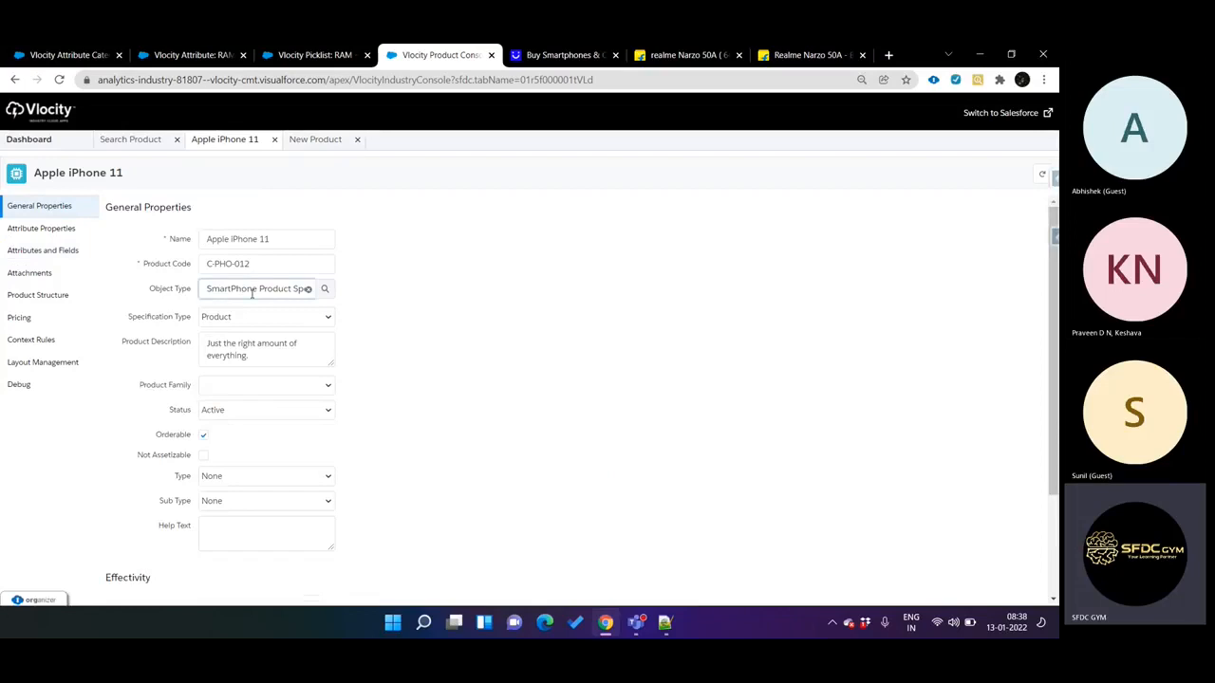
{"action": "triple_click", "coordinate": [252, 289]}
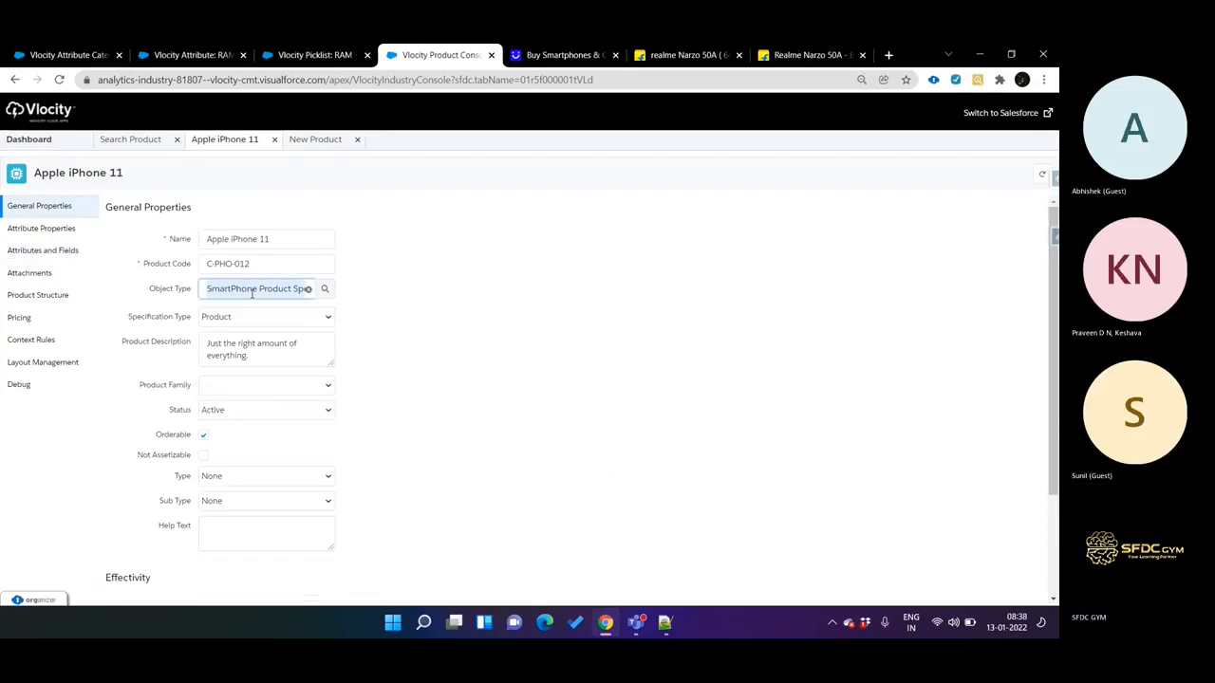
Set the new product's Object Type to SmartPhone Product Spec
{"action": "left_click", "coordinate": [308, 143]}
{"action": "left_click", "coordinate": [186, 243]}
{"action": "key", "text": "ctrl+f"}
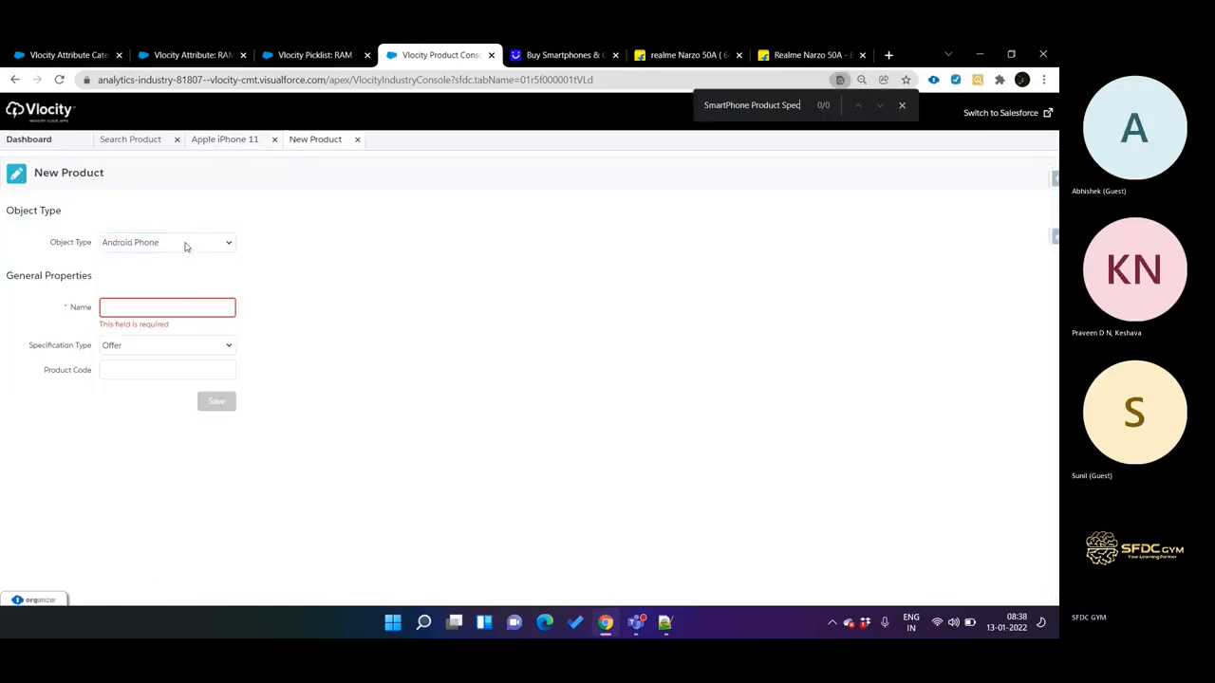
{"action": "left_click", "coordinate": [185, 244]}
{"action": "scroll", "coordinate": [174, 313], "scroll_direction": "down", "scroll_amount": 3}
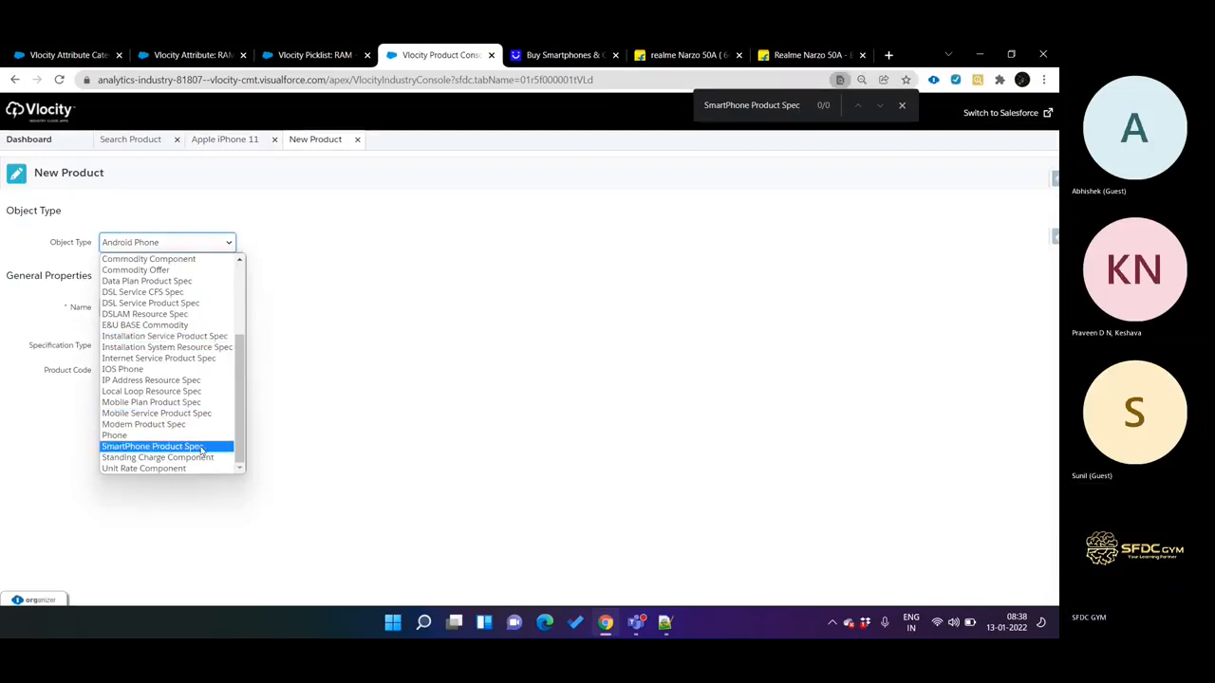
{"action": "left_click", "coordinate": [201, 447]}
Name the new product "Iphone 11 + Hotstar"
{"action": "left_click", "coordinate": [135, 310]}
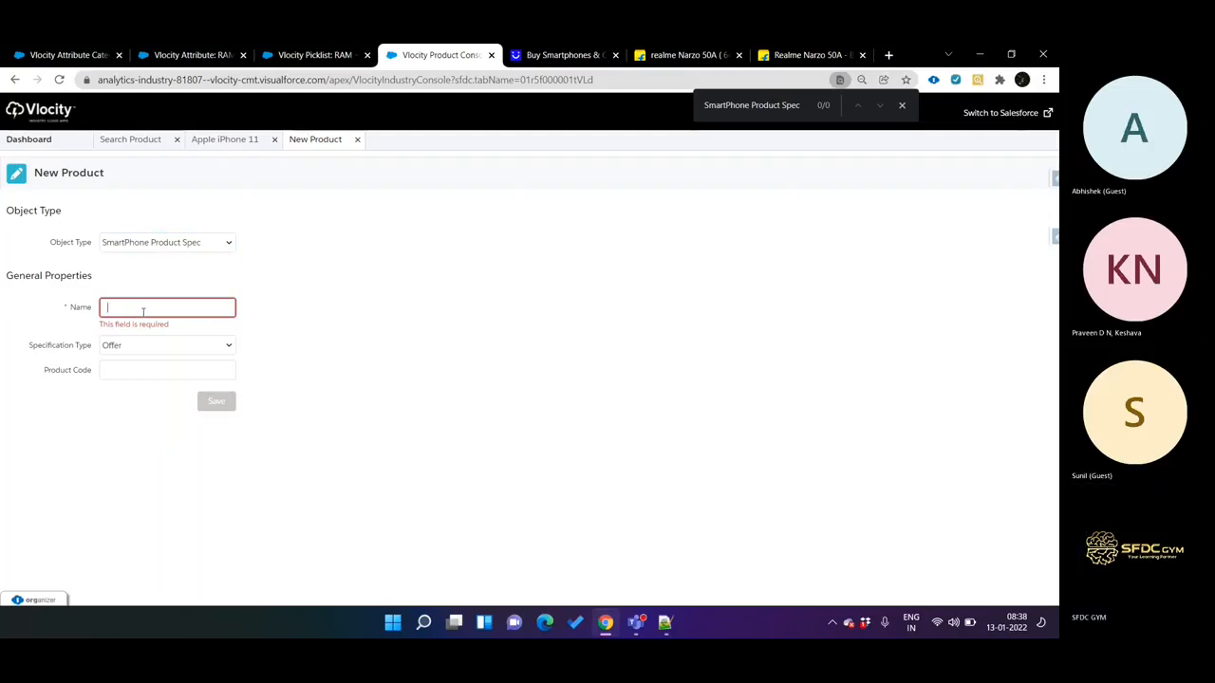
{"action": "type", "text": "Iphone"}
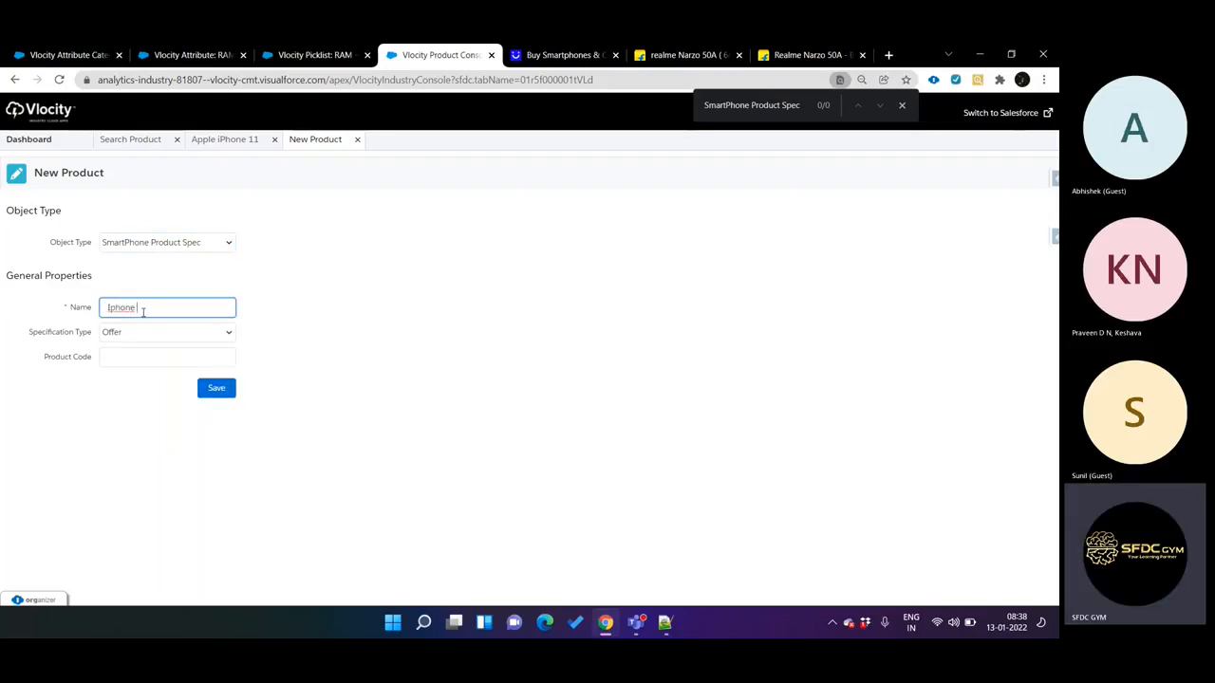
{"action": "type", "text": " 11 +"}
{"action": "type", "text": " of"}
{"action": "type", "text": "Ho"}
{"action": "type", "text": "tstar"}
{"action": "left_click", "coordinate": [280, 305]}
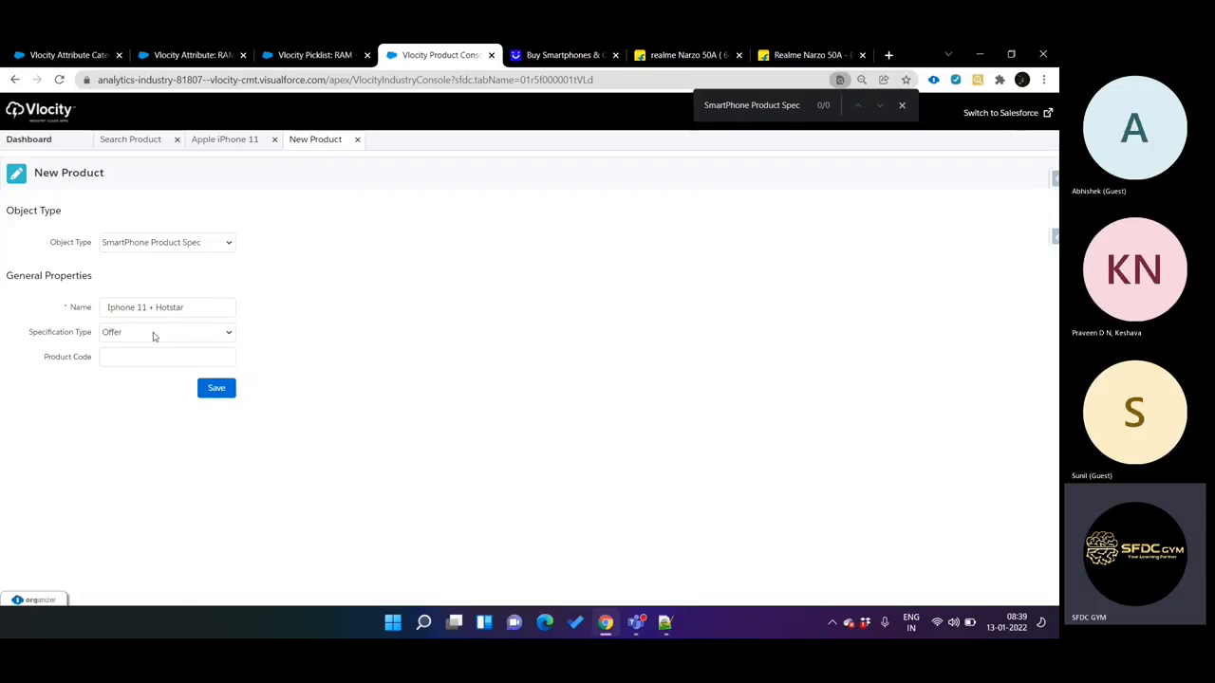
Review the Object Type, Name and Specification Type entered for the new product
{"action": "left_click", "coordinate": [152, 244]}
{"action": "left_click", "coordinate": [151, 244]}
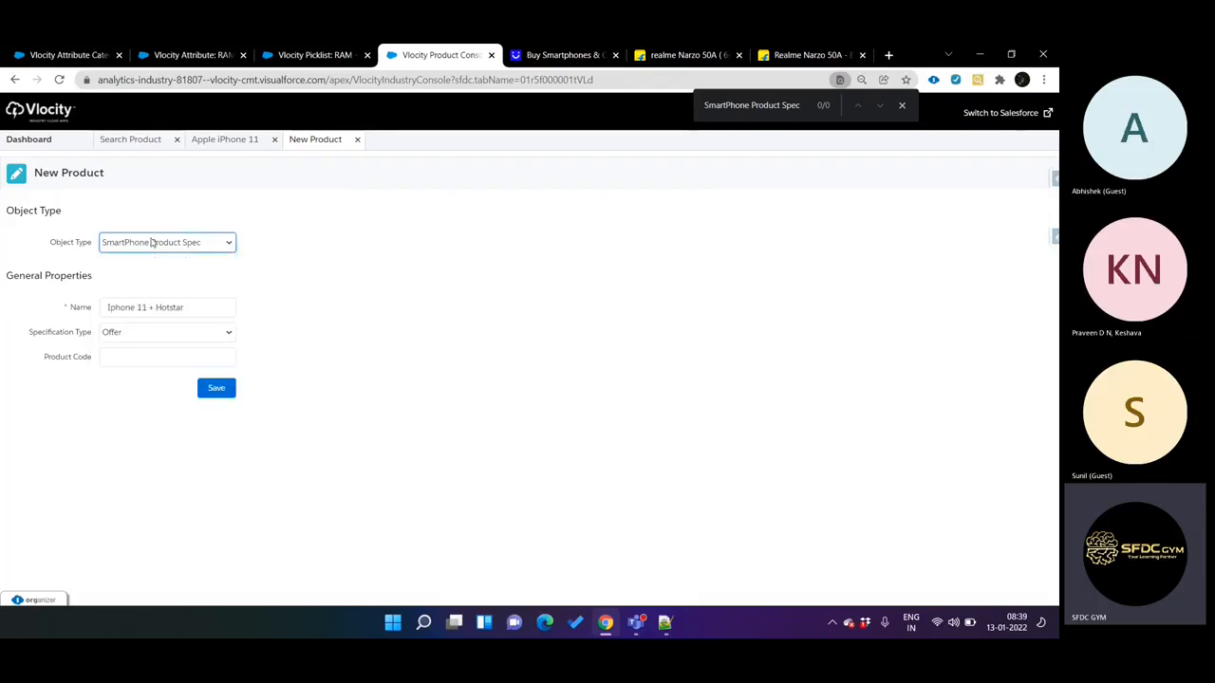
{"action": "left_click", "coordinate": [134, 245]}
{"action": "left_click", "coordinate": [134, 246]}
{"action": "left_click_drag", "start_coordinate": [68, 307], "coordinate": [100, 317]}
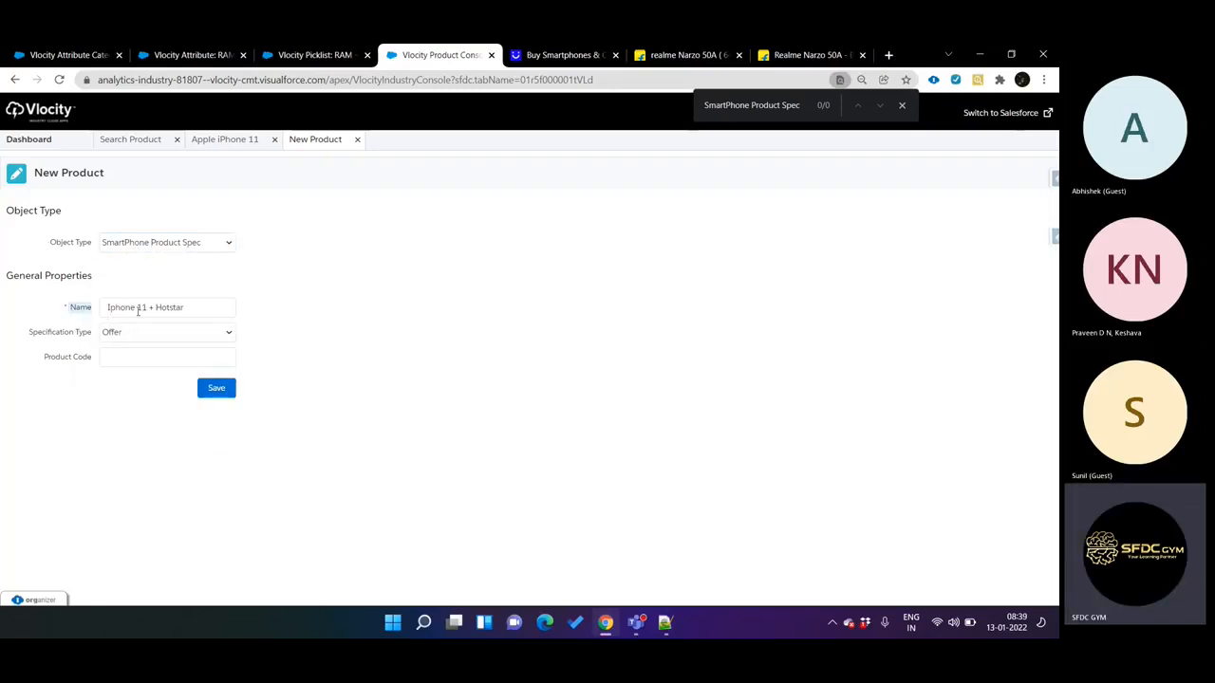
{"action": "left_click", "coordinate": [187, 307]}
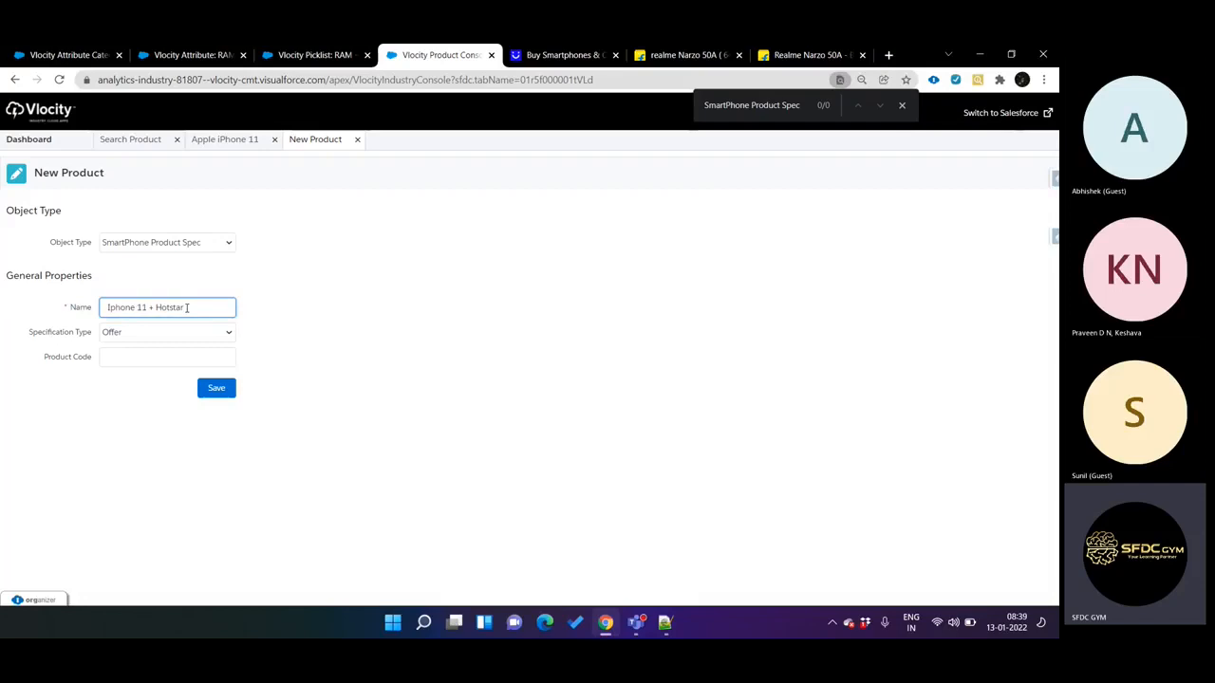
{"action": "left_click", "coordinate": [141, 337]}
{"action": "left_click", "coordinate": [141, 340]}
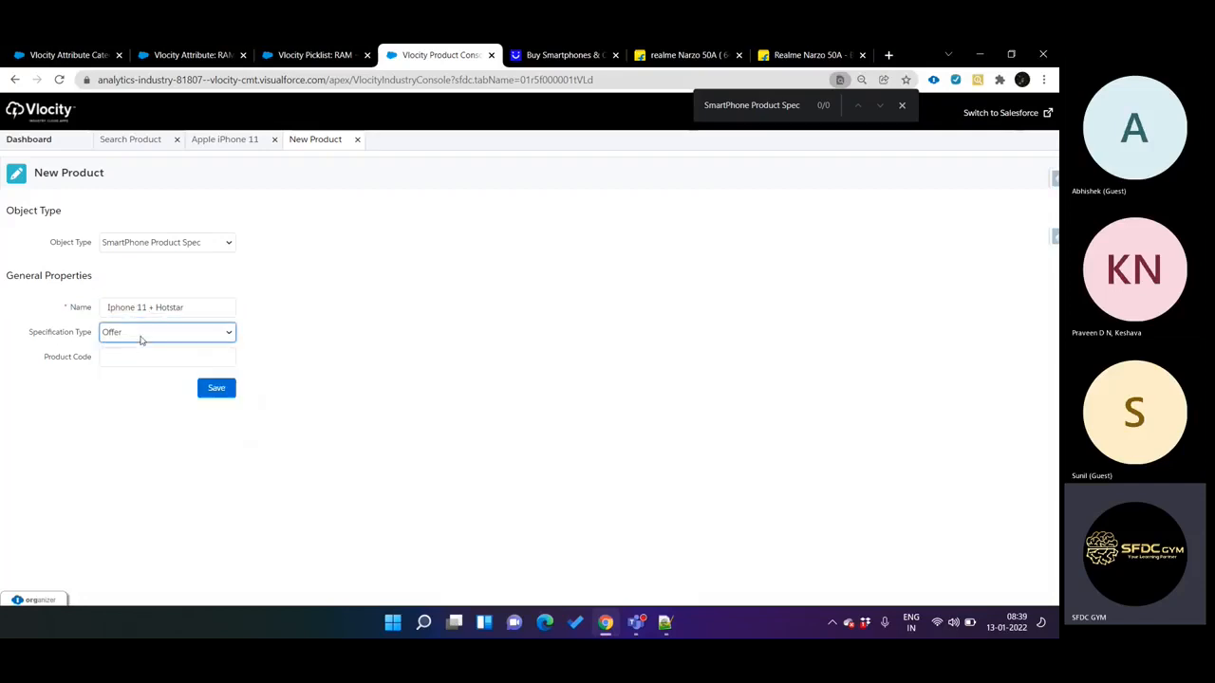
Copy the product name into the Product Code as "Iphone 11 + Hotstar" and save the new product
{"action": "left_click", "coordinate": [132, 357]}
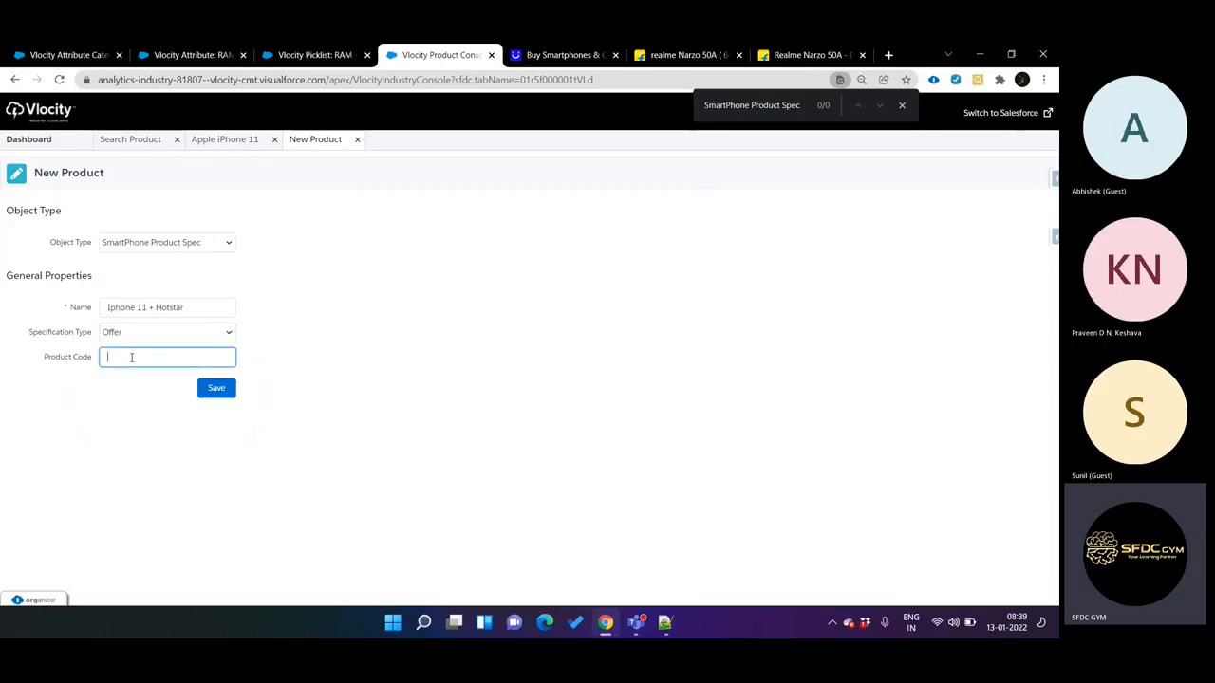
{"action": "type", "text": "SmartPhone Product Spec"}
{"action": "key", "text": "ctrl+z"}
{"action": "triple_click", "coordinate": [190, 307]}
{"action": "key", "text": "ctrl+c"}
{"action": "left_click", "coordinate": [143, 357]}
{"action": "key", "text": "ctrl+v"}
{"action": "left_click", "coordinate": [210, 388]}
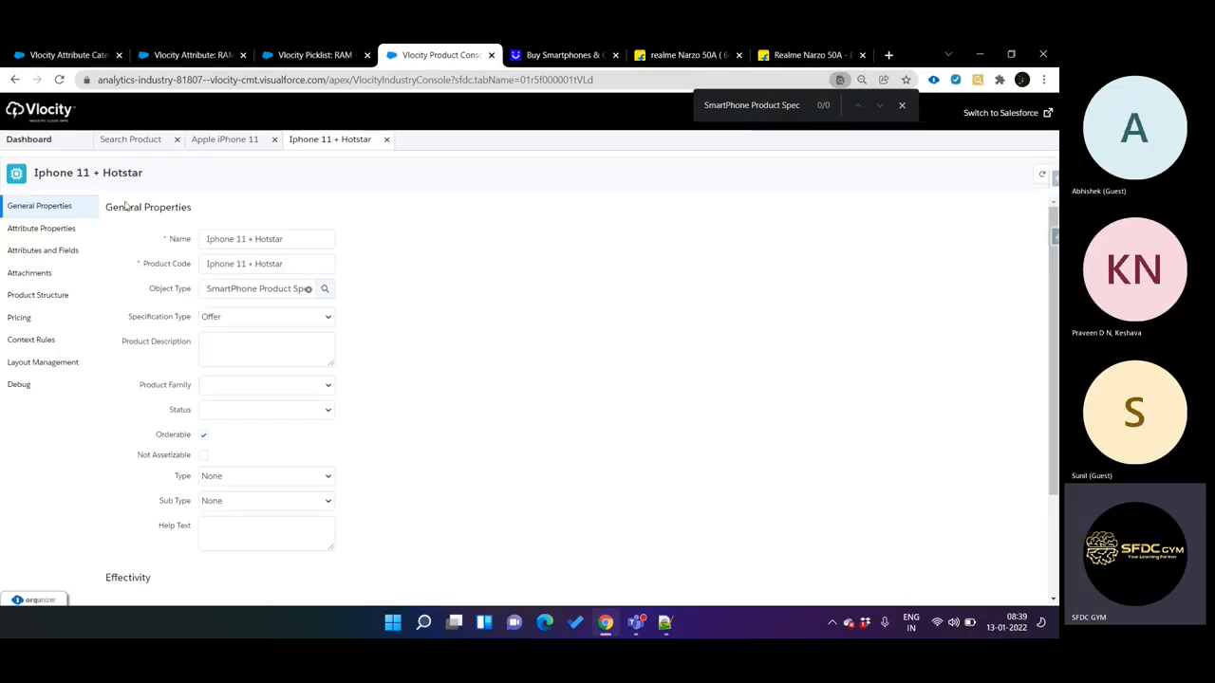
Review the Type and Sub Type options available for the Iphone 11 + Hotstar offer
{"action": "scroll", "coordinate": [241, 332], "scroll_direction": "down", "scroll_amount": 3}
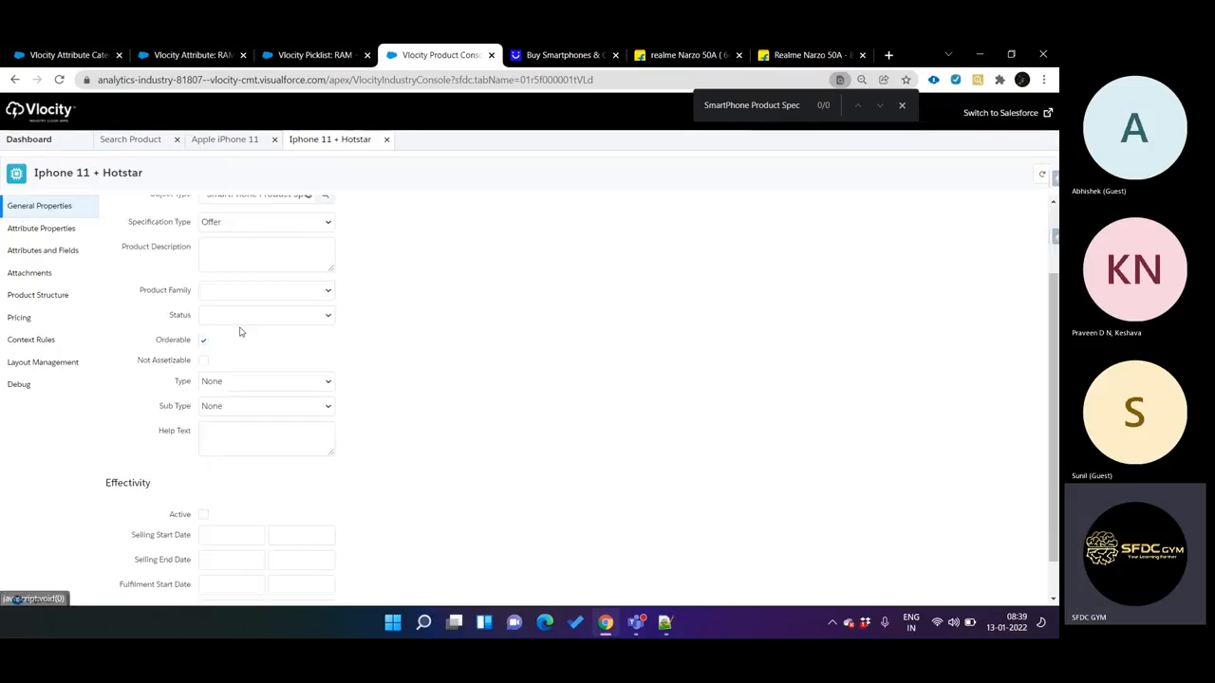
{"action": "left_click", "coordinate": [202, 296]}
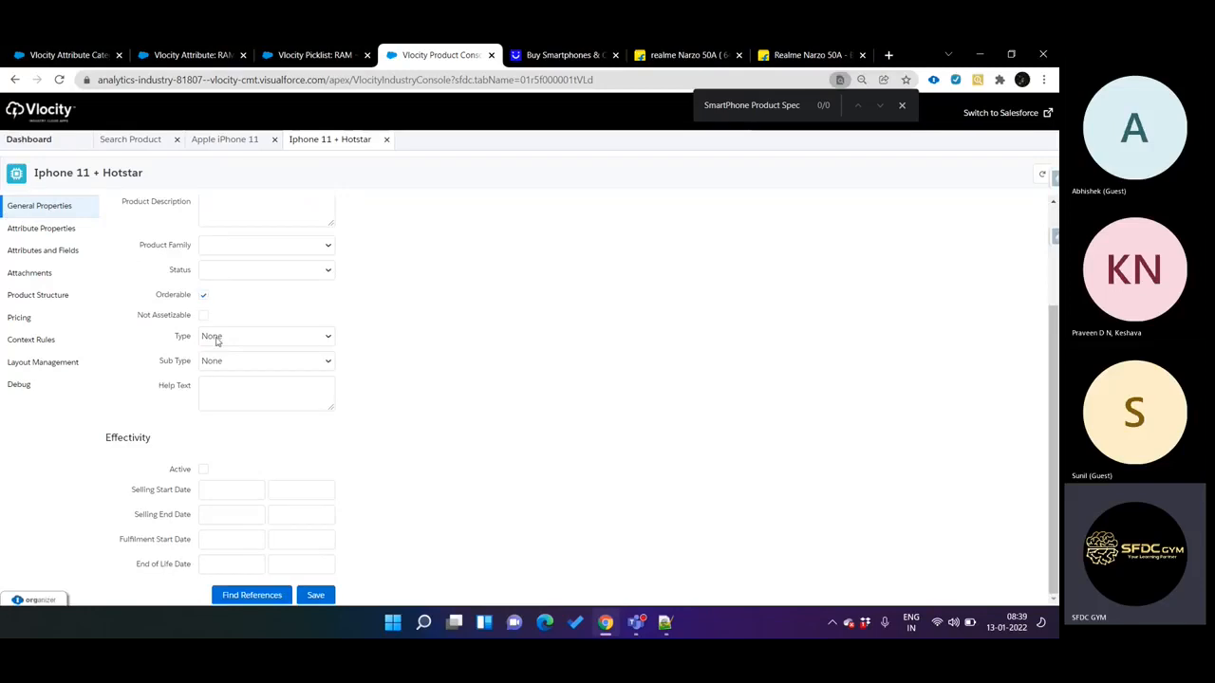
{"action": "left_click", "coordinate": [215, 338]}
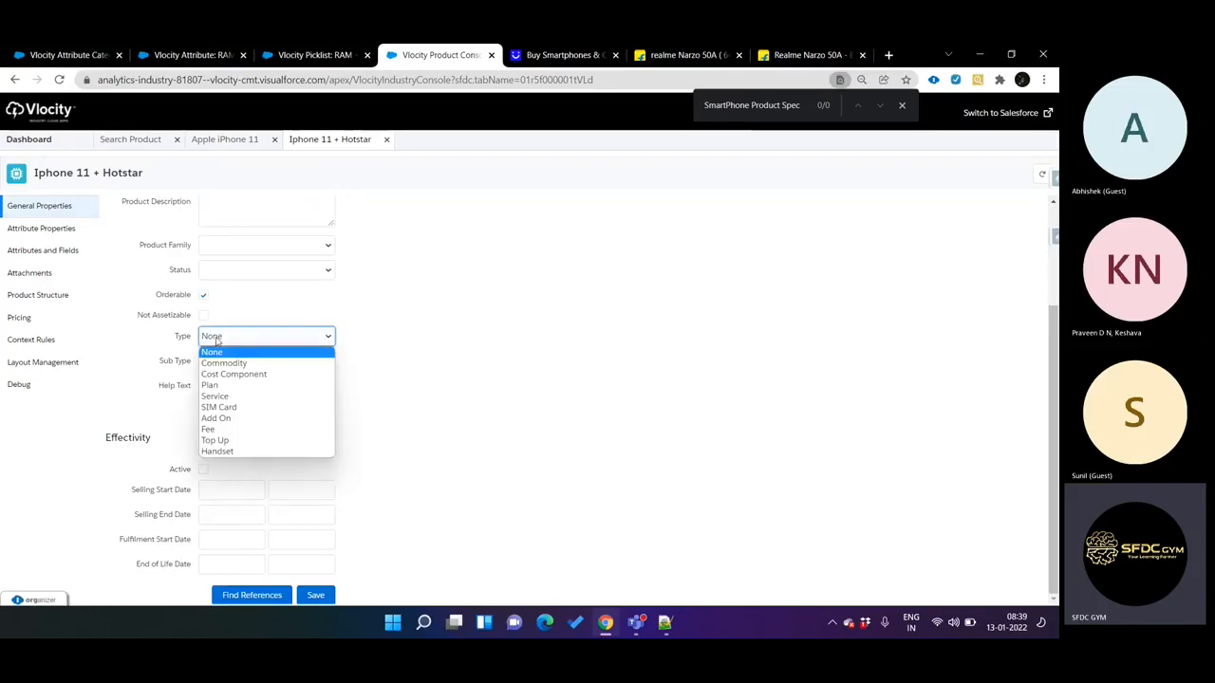
{"action": "left_click", "coordinate": [217, 341]}
{"action": "left_click", "coordinate": [233, 363]}
{"action": "left_click", "coordinate": [232, 364]}
{"action": "left_click", "coordinate": [232, 364]}
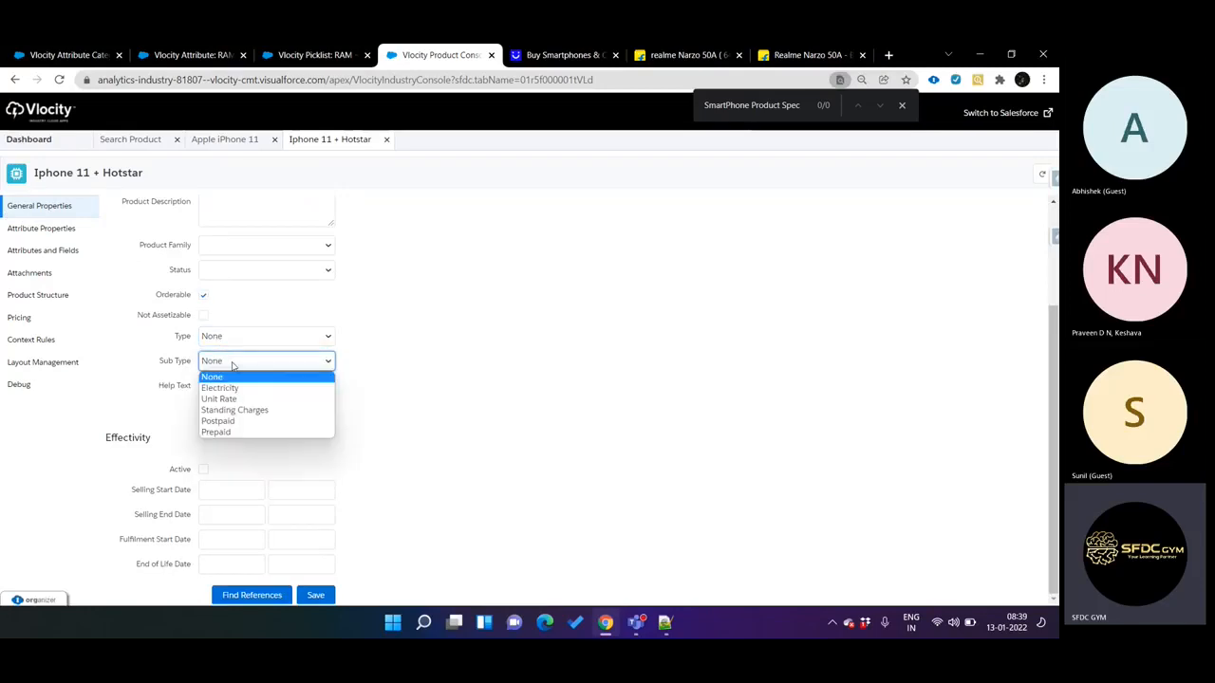
{"action": "left_click", "coordinate": [490, 382]}
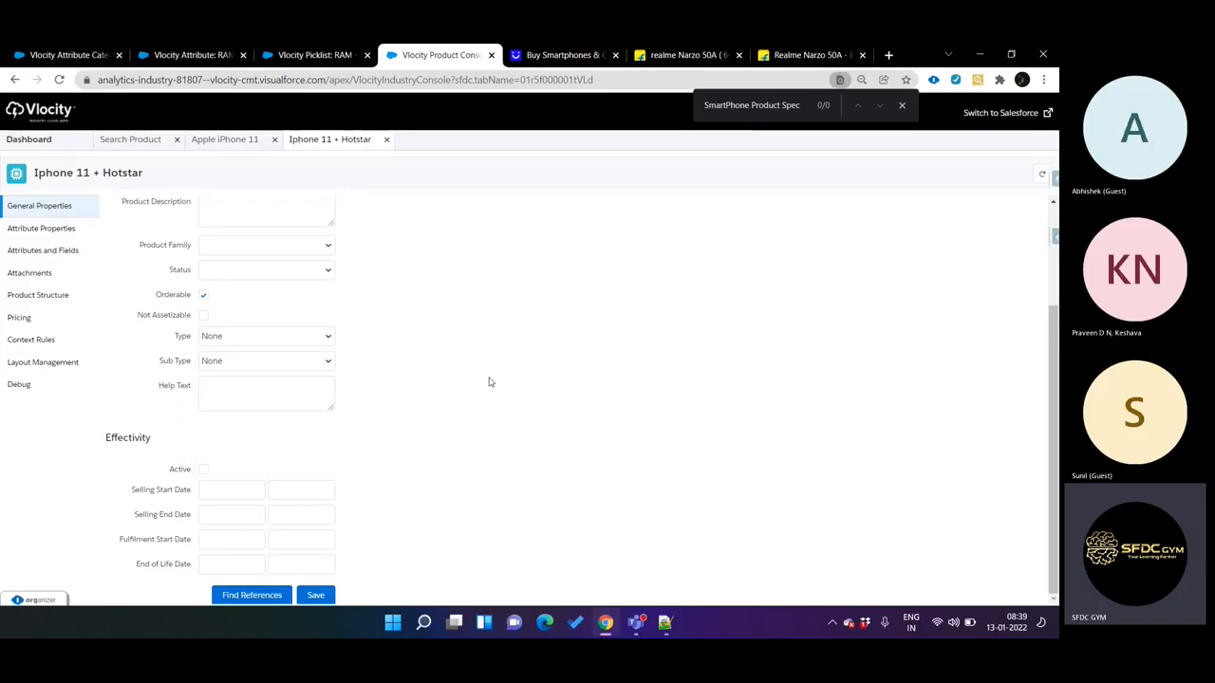
Mark the Iphone 11 + Hotstar offer as Active, set its Selling Start Date to 1/13/2022 and save it
{"action": "left_click", "coordinate": [203, 469]}
{"action": "left_click", "coordinate": [225, 492]}
{"action": "scroll", "coordinate": [323, 522], "scroll_direction": "down", "scroll_amount": 1}
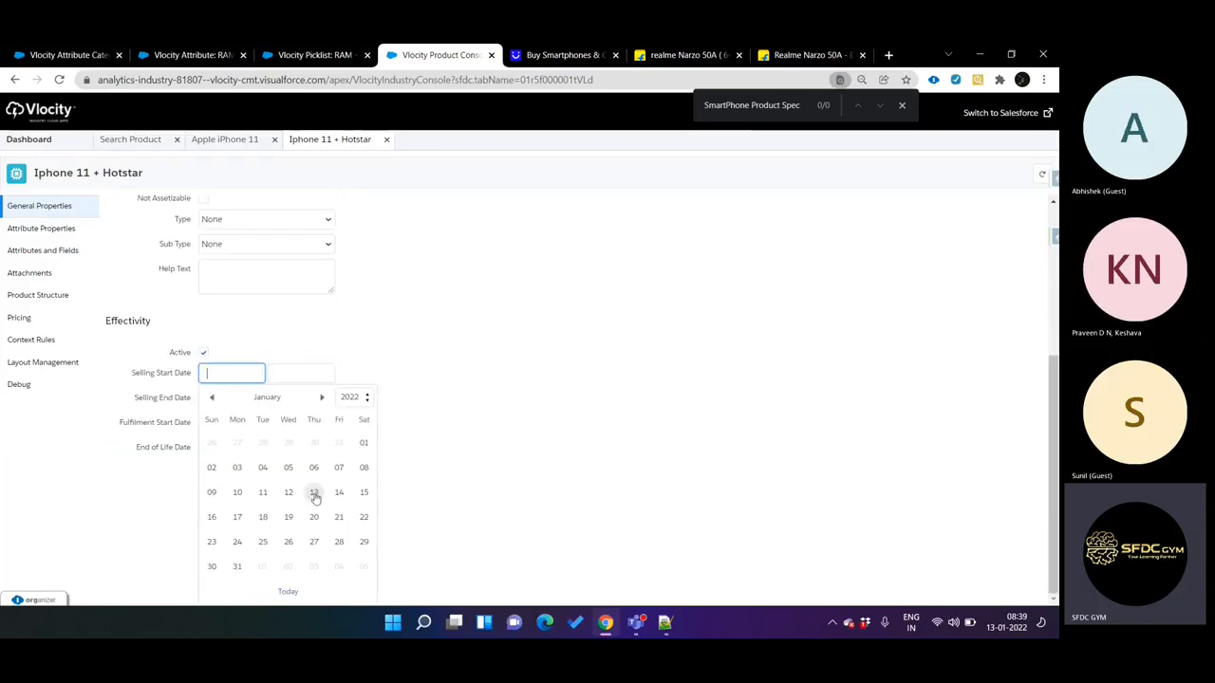
{"action": "left_click", "coordinate": [314, 491]}
{"action": "left_click", "coordinate": [315, 595]}
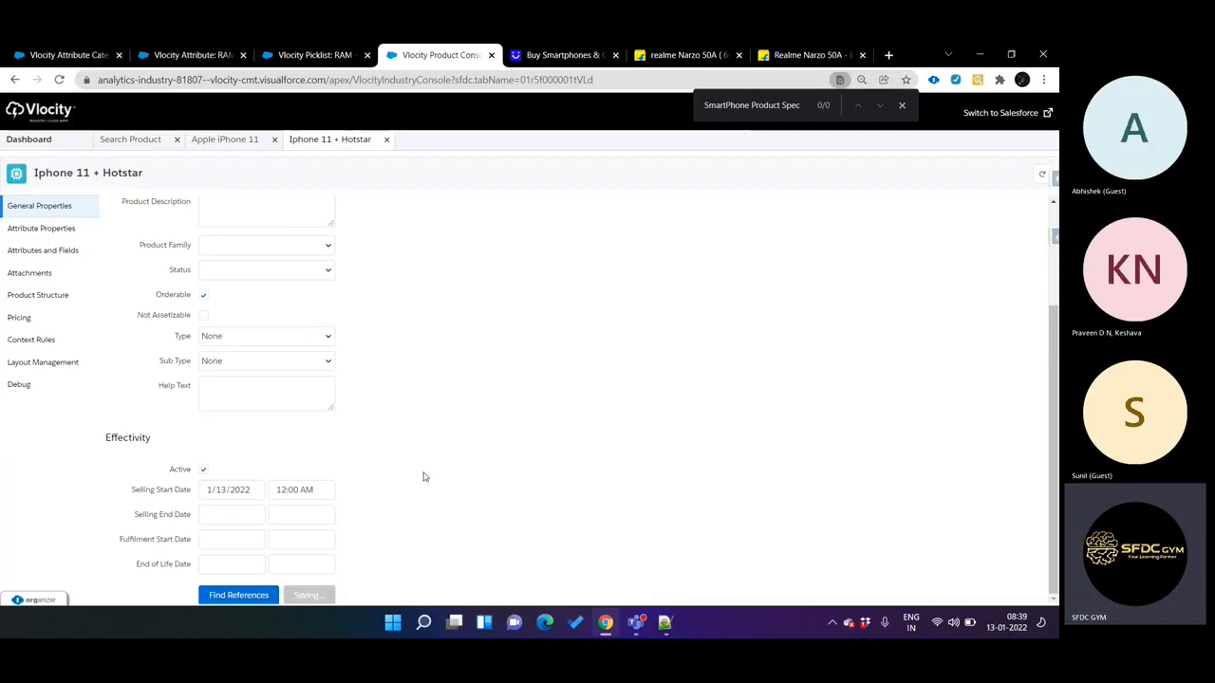
Review the offer's attribute properties, its assigned attributes and fields, and its attachments
{"action": "left_click", "coordinate": [47, 230]}
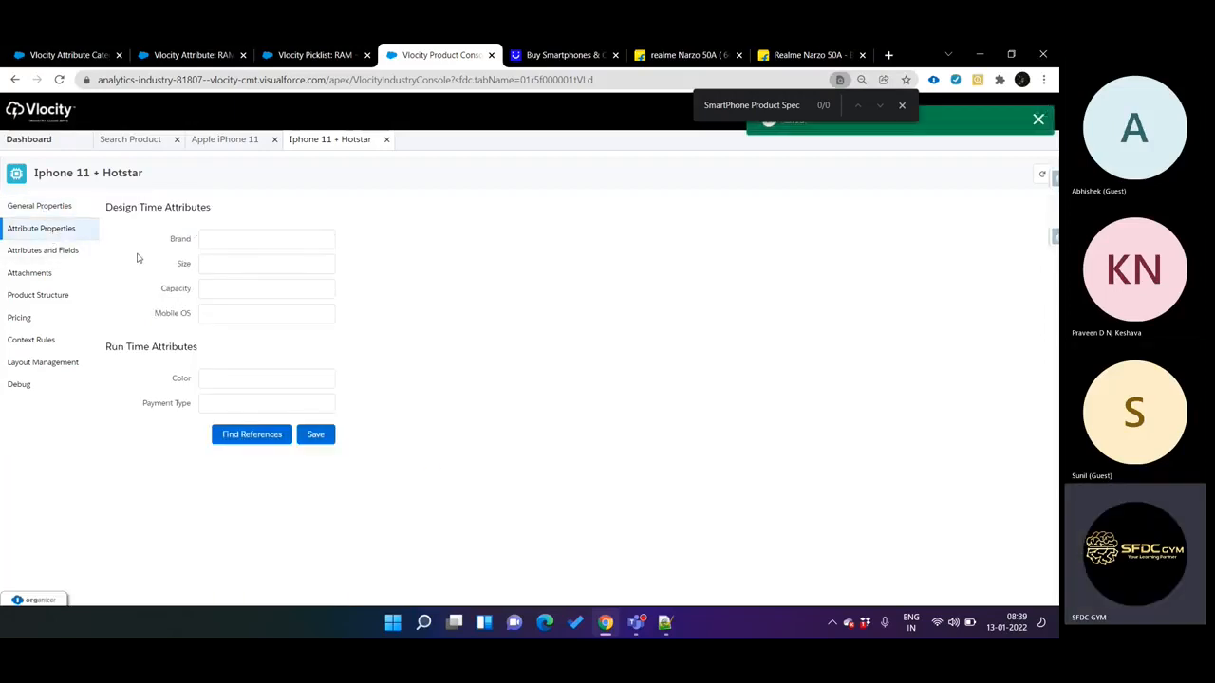
{"action": "left_click", "coordinate": [28, 251]}
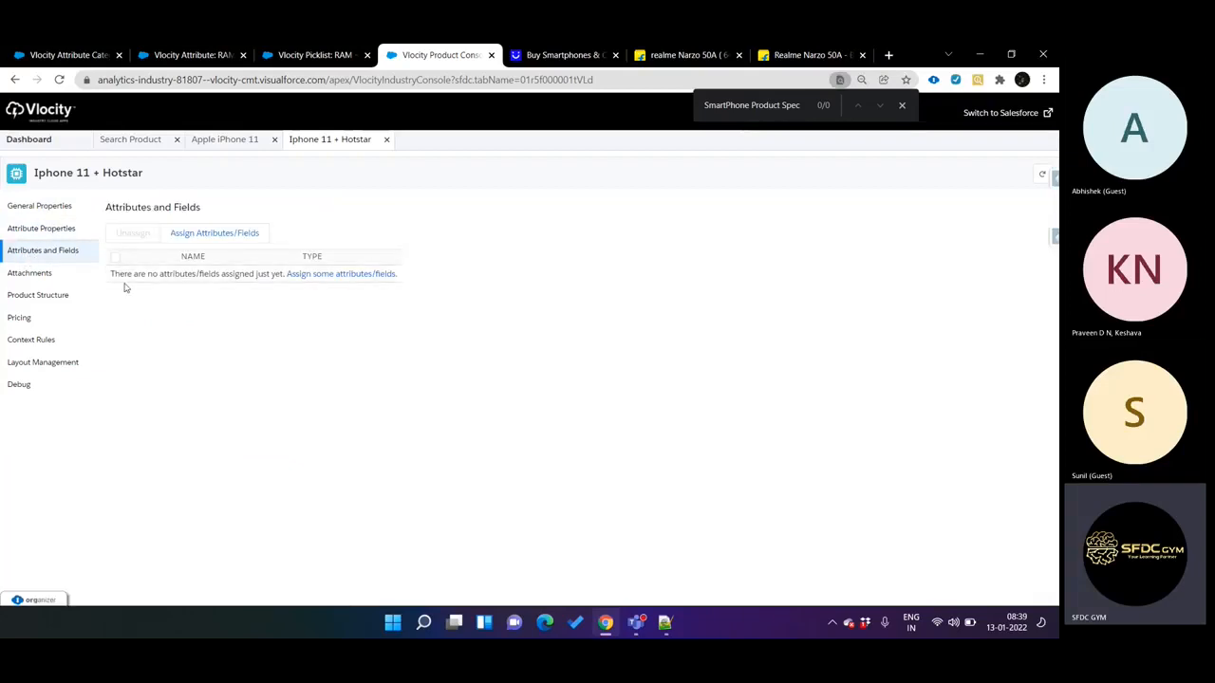
{"action": "left_click", "coordinate": [36, 279]}
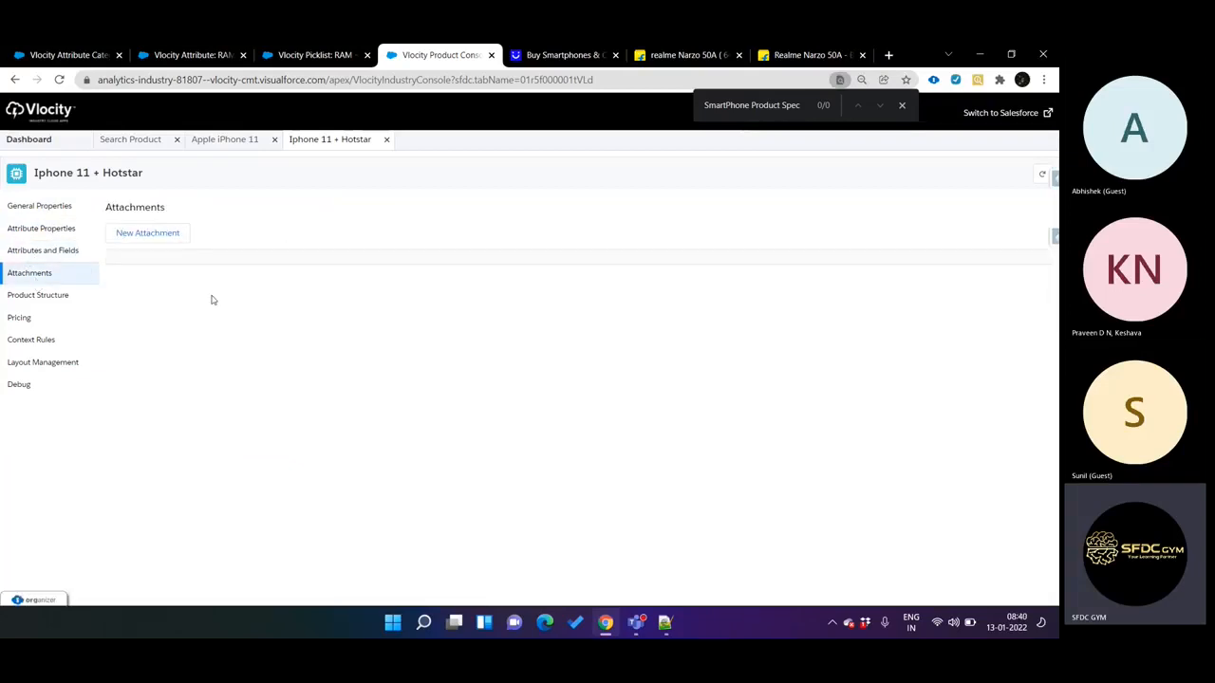
Open the offer's product structure and start adding a child product under Iphone 11 + Hotstar
{"action": "left_click", "coordinate": [26, 296]}
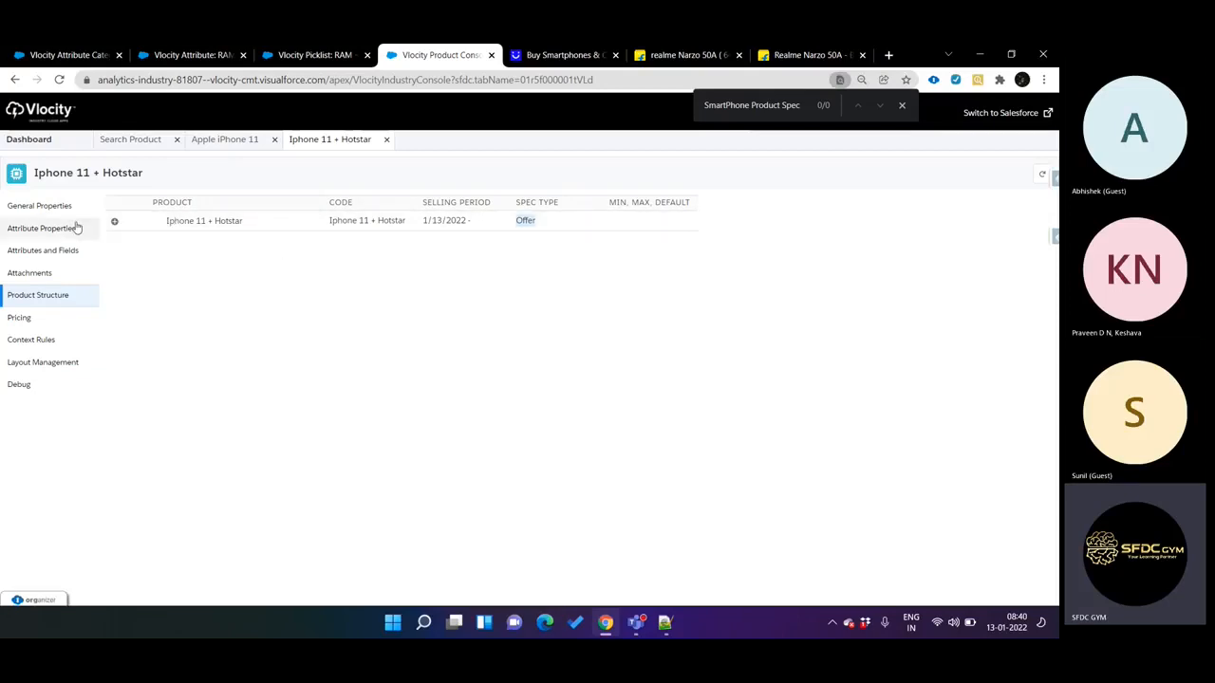
{"action": "left_click_drag", "start_coordinate": [163, 225], "coordinate": [201, 225]}
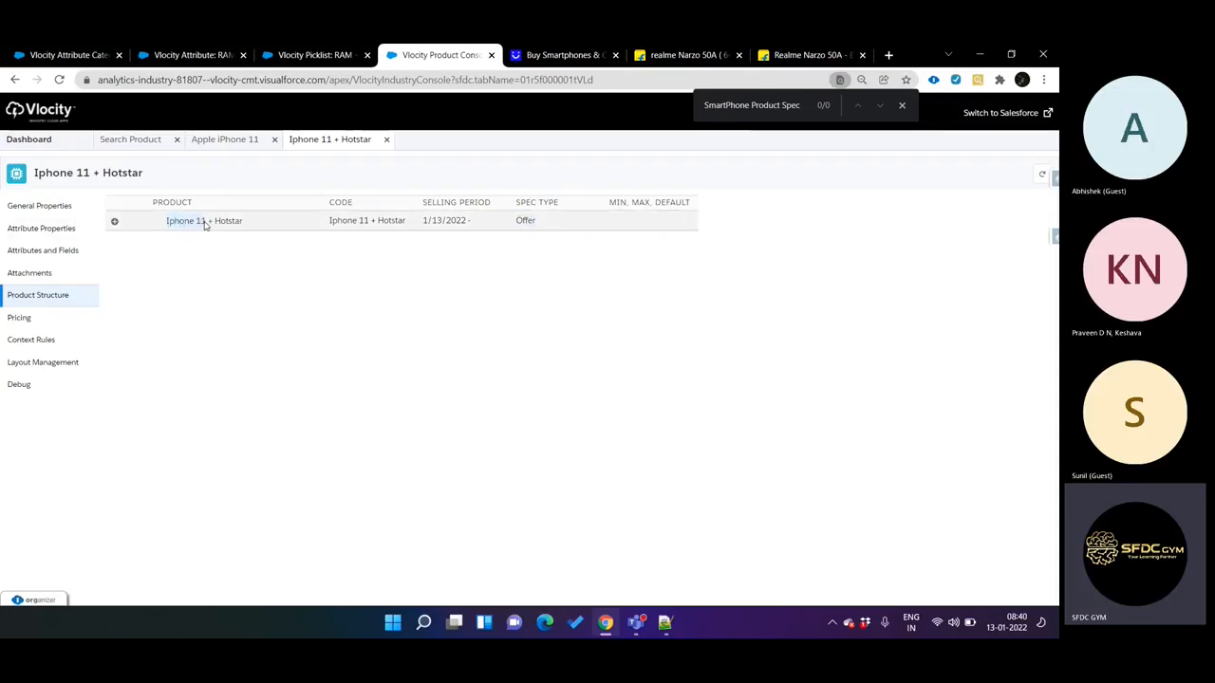
{"action": "left_click_drag", "start_coordinate": [216, 223], "coordinate": [249, 224]}
{"action": "left_click", "coordinate": [115, 224]}
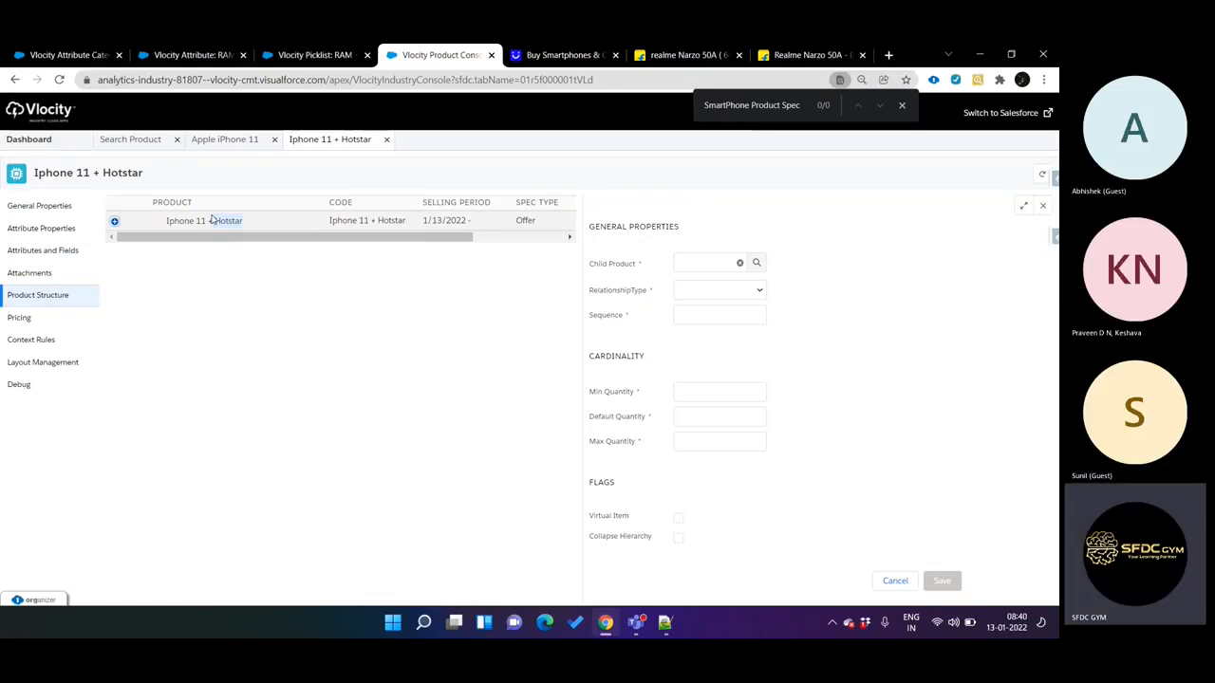
Switch to the realme Narzo 50A page on Flipkart and add its three-item buy-together bundle to the cart
{"action": "left_click", "coordinate": [687, 54]}
{"action": "left_click", "coordinate": [659, 297]}
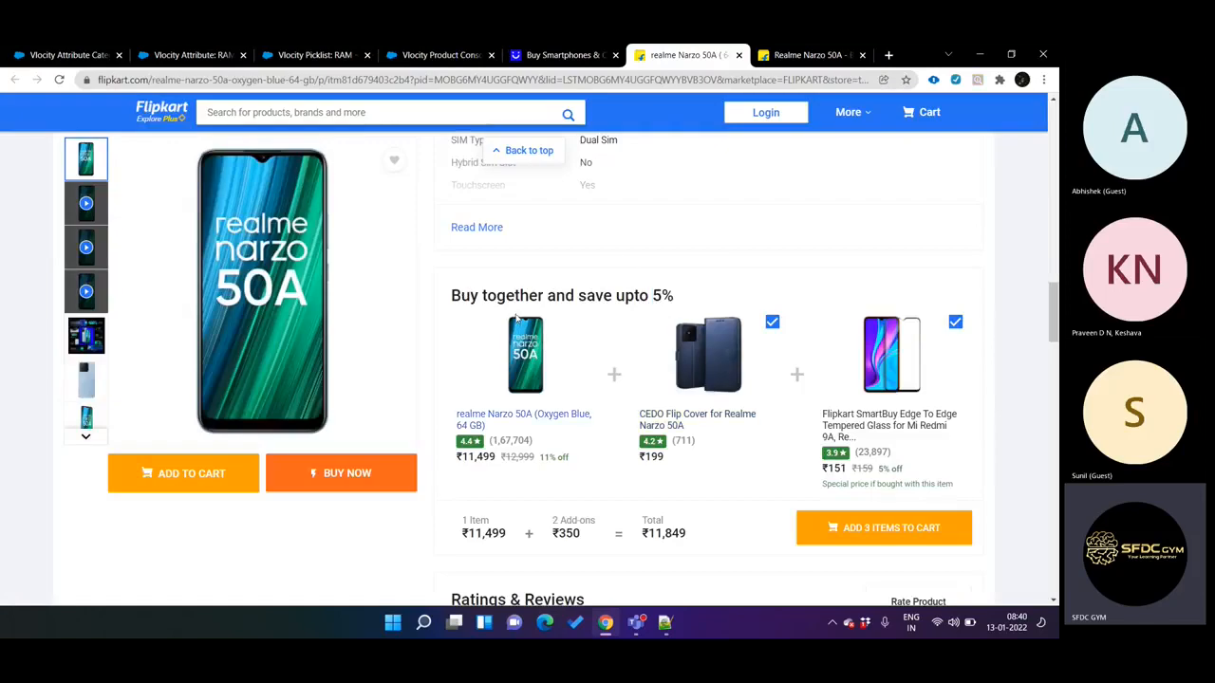
{"action": "left_click_drag", "start_coordinate": [651, 296], "coordinate": [685, 299]}
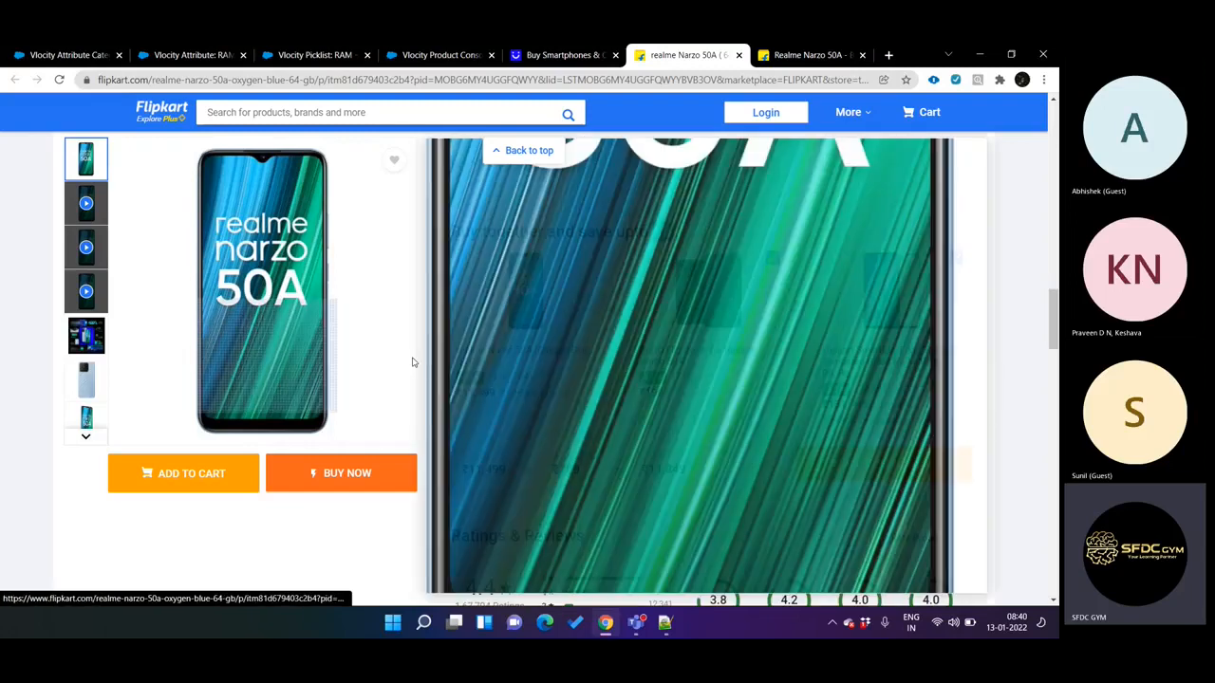
{"action": "scroll", "coordinate": [854, 389], "scroll_direction": "down", "scroll_amount": 2}
{"action": "left_click", "coordinate": [882, 393]}
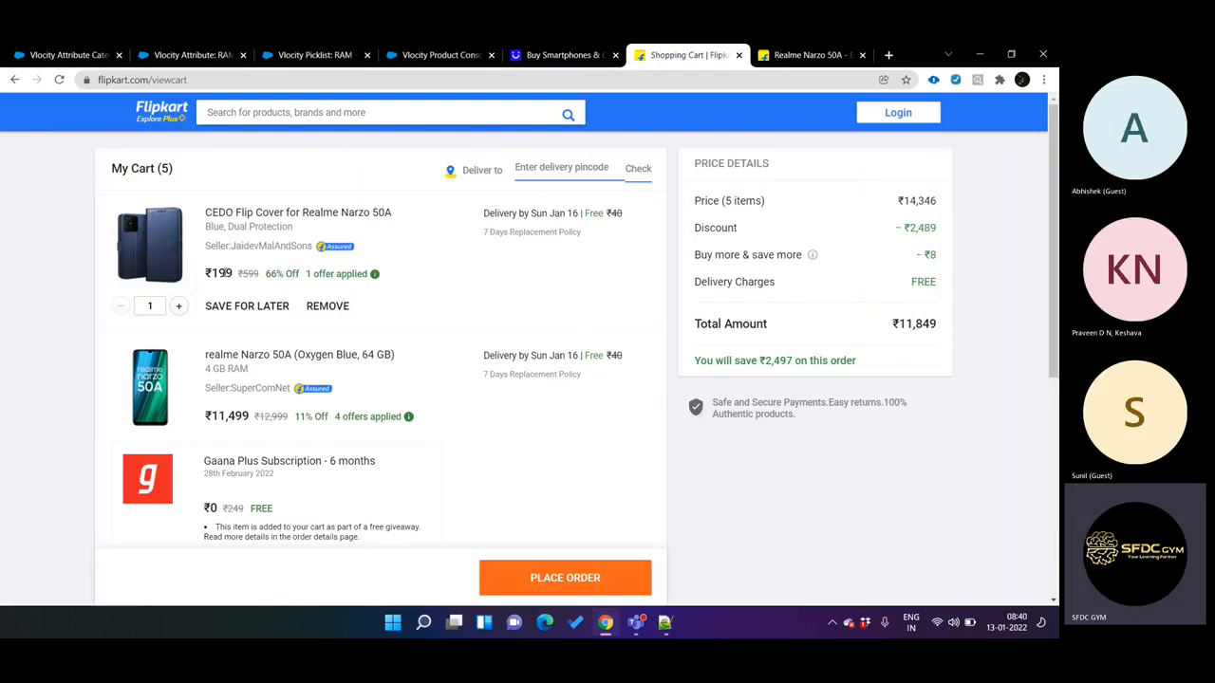
Examine the items in the shopping cart and the discounted prices of the flip cover and phone
{"action": "double_click", "coordinate": [245, 273]}
{"action": "left_click_drag", "start_coordinate": [257, 418], "coordinate": [288, 428]}
{"action": "scroll", "coordinate": [254, 472], "scroll_direction": "down", "scroll_amount": 4}
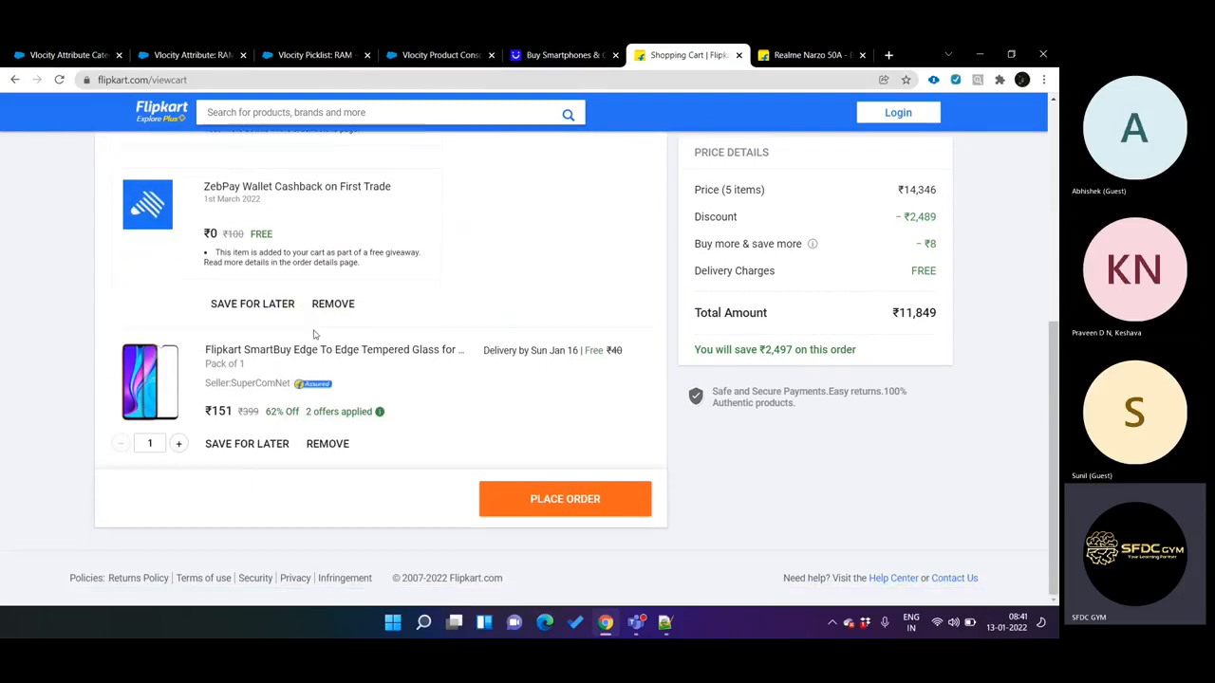
{"action": "scroll", "coordinate": [315, 334], "scroll_direction": "up", "scroll_amount": 4}
{"action": "scroll", "coordinate": [306, 404], "scroll_direction": "down", "scroll_amount": 3}
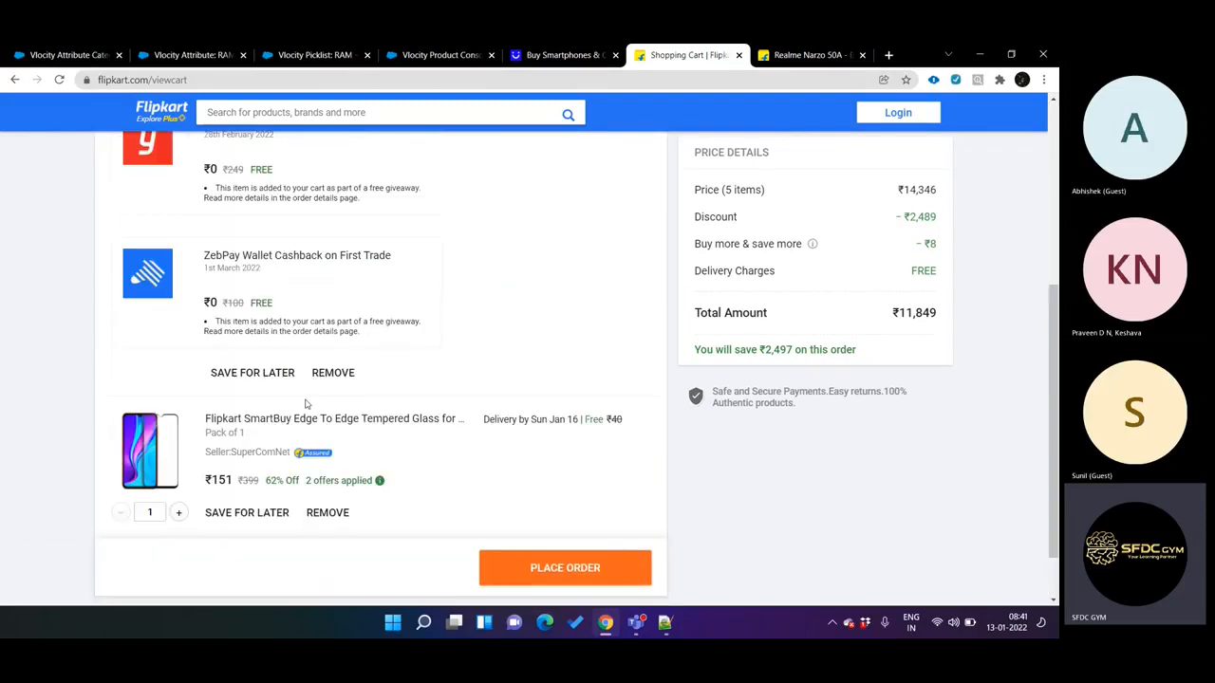
{"action": "scroll", "coordinate": [360, 412], "scroll_direction": "up", "scroll_amount": 5}
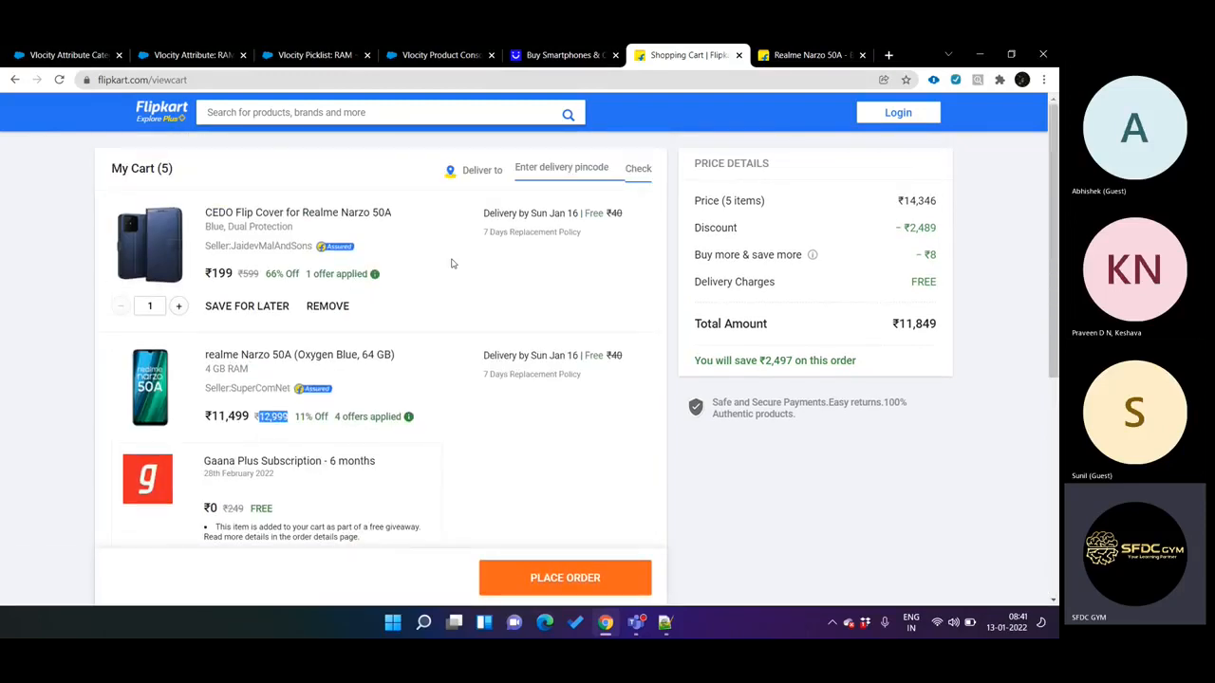
Examine the Gaana Plus Subscription and ZebPay Wallet Cashback giveaways under the phone and compare their prices
{"action": "scroll", "coordinate": [309, 281], "scroll_direction": "down", "scroll_amount": 4}
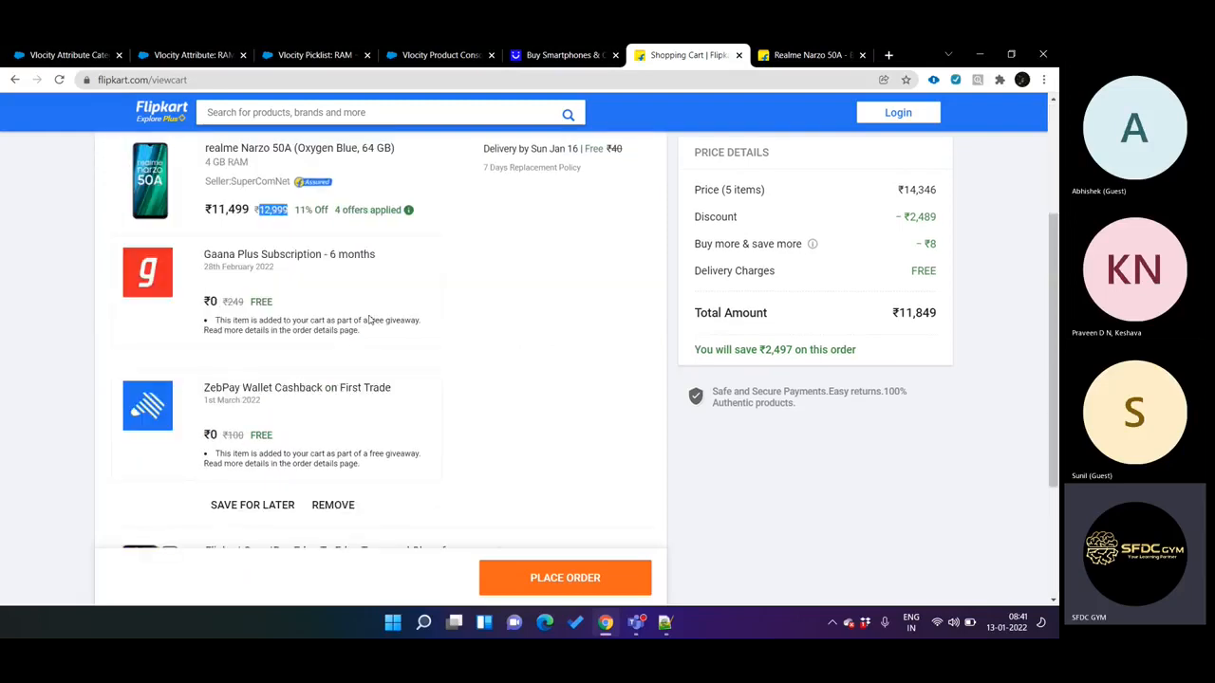
{"action": "scroll", "coordinate": [371, 321], "scroll_direction": "down", "scroll_amount": 2}
{"action": "scroll", "coordinate": [227, 326], "scroll_direction": "up", "scroll_amount": 3}
{"action": "left_click_drag", "start_coordinate": [205, 273], "coordinate": [276, 272]}
{"action": "left_click_drag", "start_coordinate": [210, 393], "coordinate": [400, 403]}
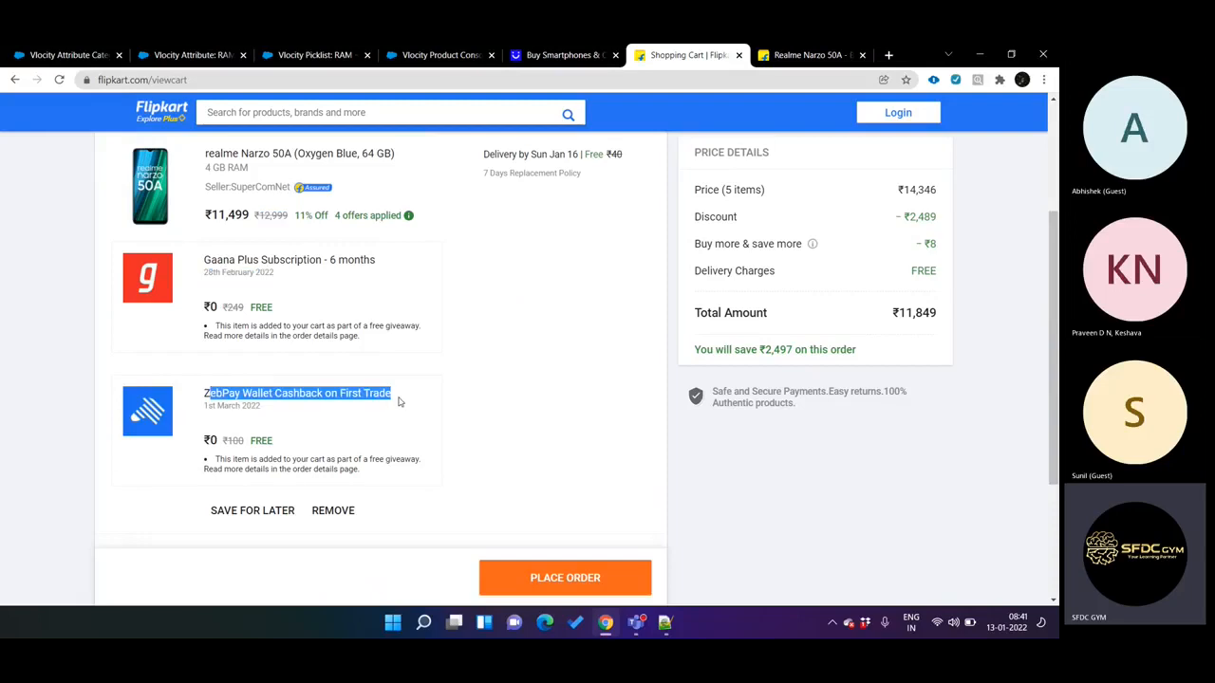
{"action": "left_click_drag", "start_coordinate": [203, 440], "coordinate": [244, 440]}
{"action": "left_click_drag", "start_coordinate": [200, 311], "coordinate": [235, 320]}
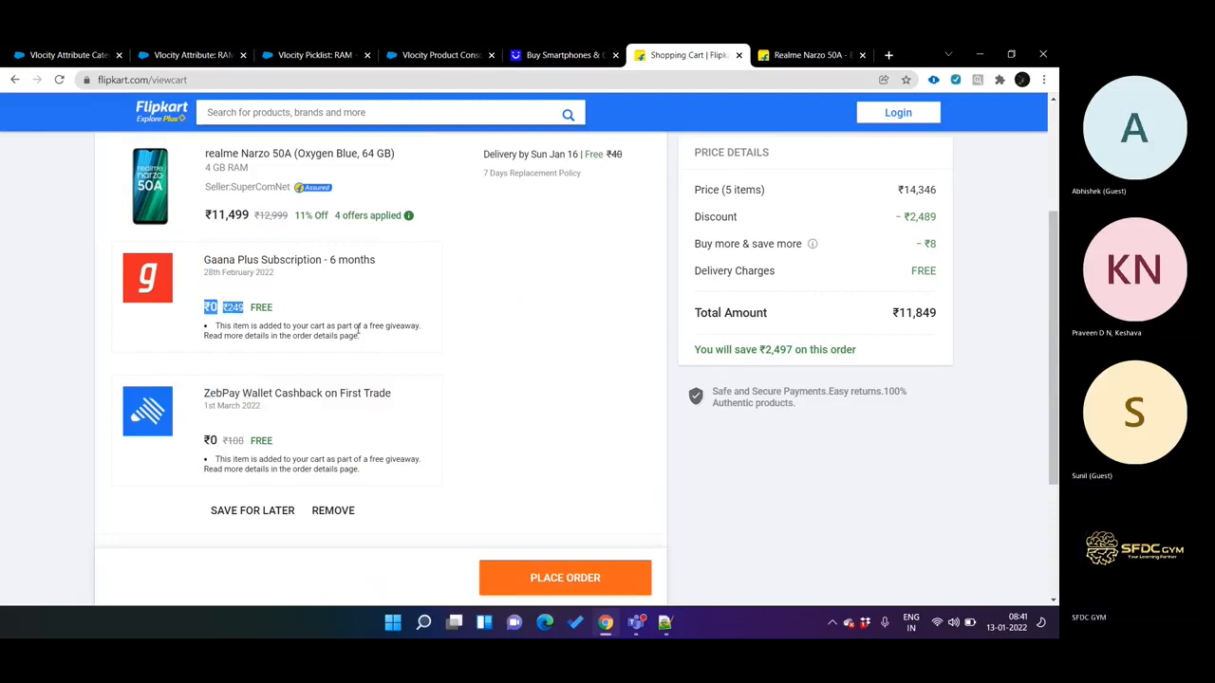
Raise the quantity of the CEDO Flip Cover in the cart to 5 and try to add one more unit
{"action": "scroll", "coordinate": [359, 331], "scroll_direction": "up", "scroll_amount": 3}
{"action": "left_click", "coordinate": [180, 306]}
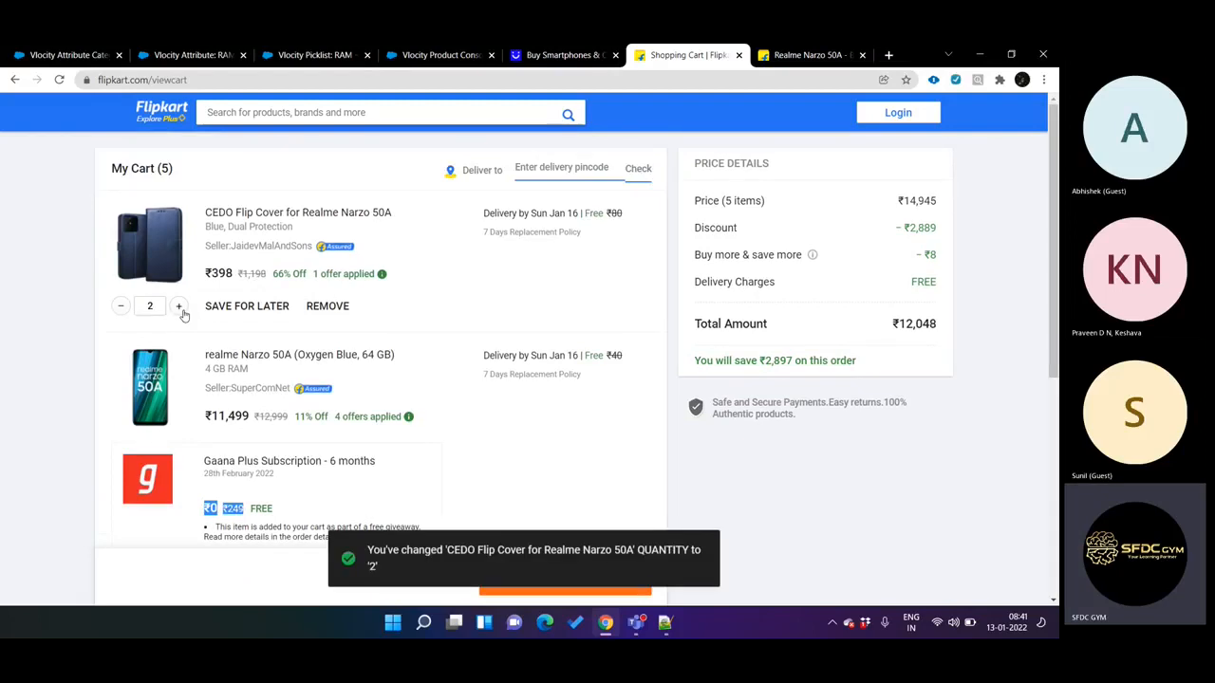
{"action": "left_click", "coordinate": [180, 308]}
{"action": "left_click", "coordinate": [180, 308]}
{"action": "left_click", "coordinate": [181, 308]}
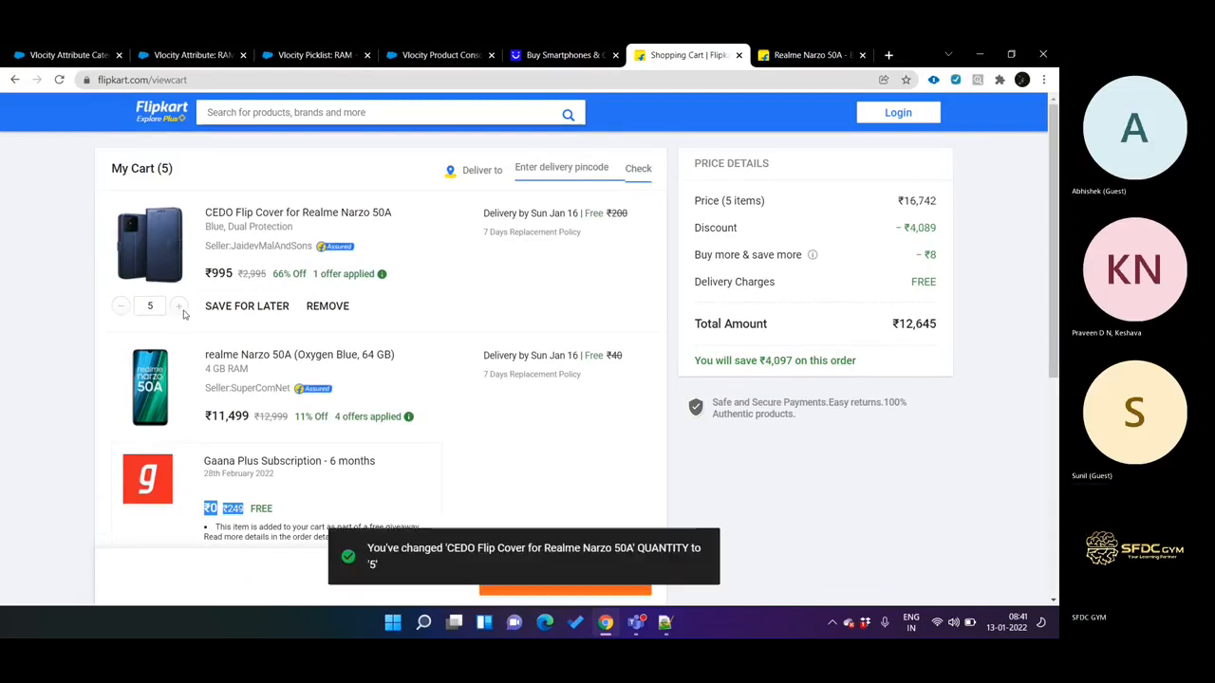
{"action": "left_click", "coordinate": [180, 307]}
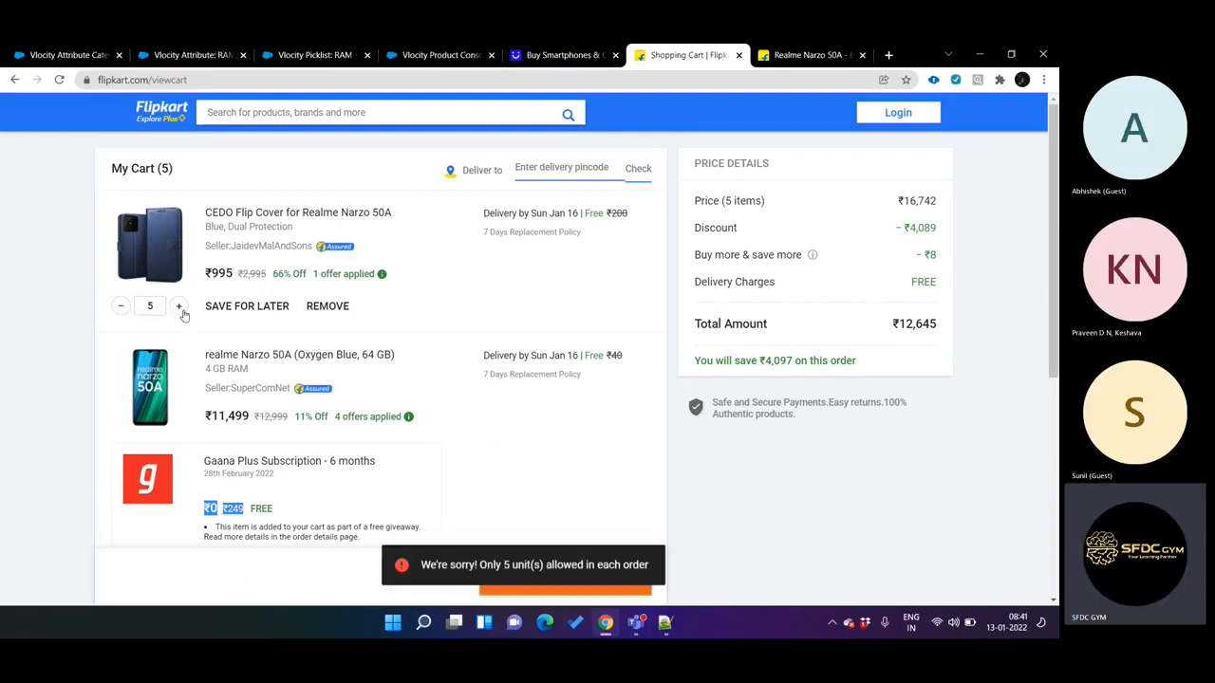
{"action": "left_click_drag", "start_coordinate": [481, 565], "coordinate": [626, 558]}
{"action": "left_click", "coordinate": [487, 299]}
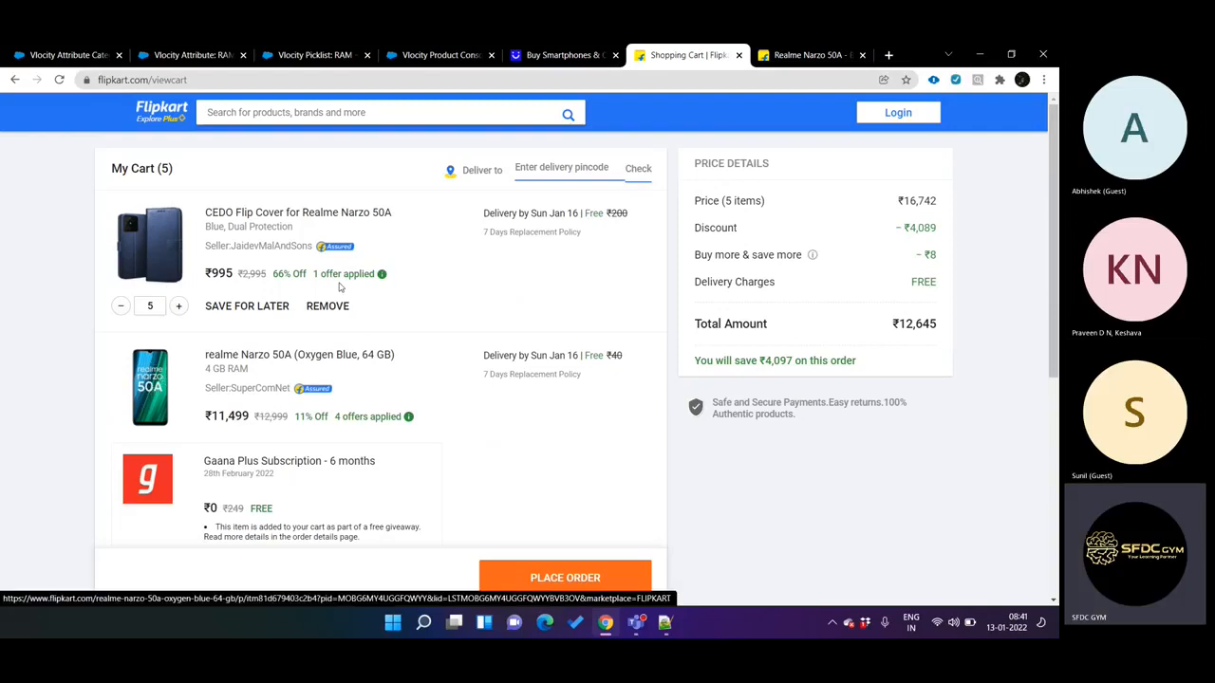
Compare the original prices of the two free giveaways with the discount in the cart's price details
{"action": "scroll", "coordinate": [341, 287], "scroll_direction": "down", "scroll_amount": 1}
{"action": "scroll", "coordinate": [437, 441], "scroll_direction": "down", "scroll_amount": 4}
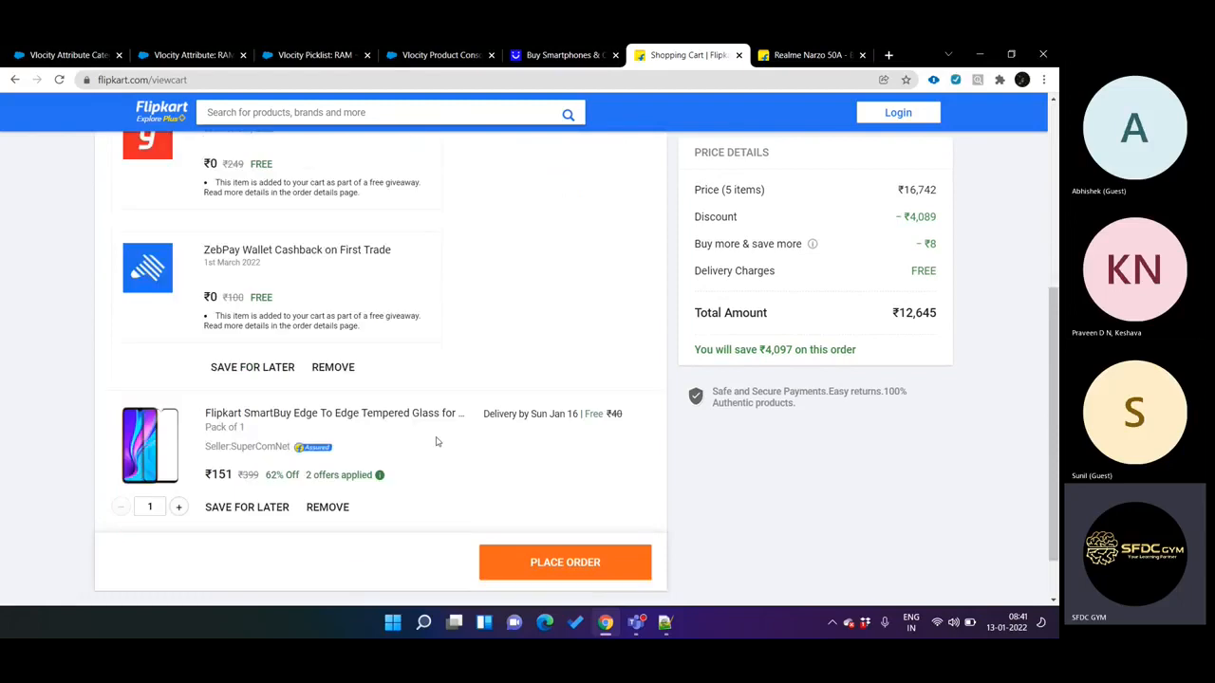
{"action": "scroll", "coordinate": [432, 452], "scroll_direction": "up", "scroll_amount": 4}
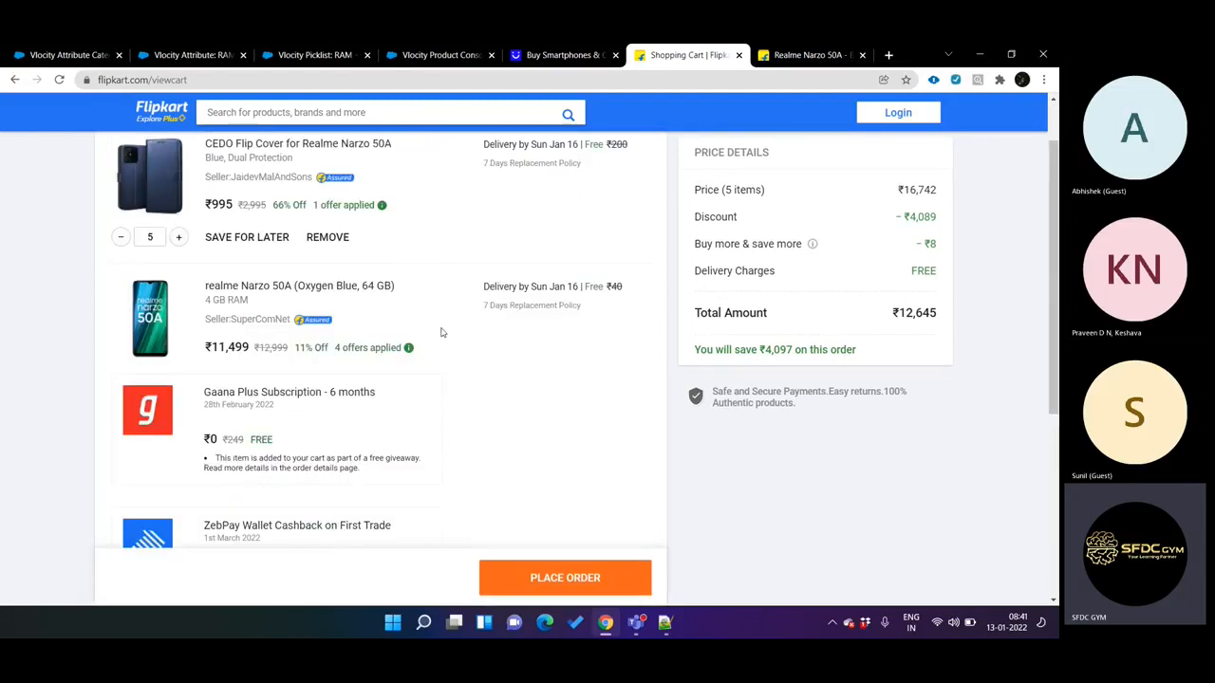
{"action": "scroll", "coordinate": [442, 327], "scroll_direction": "up", "scroll_amount": 1}
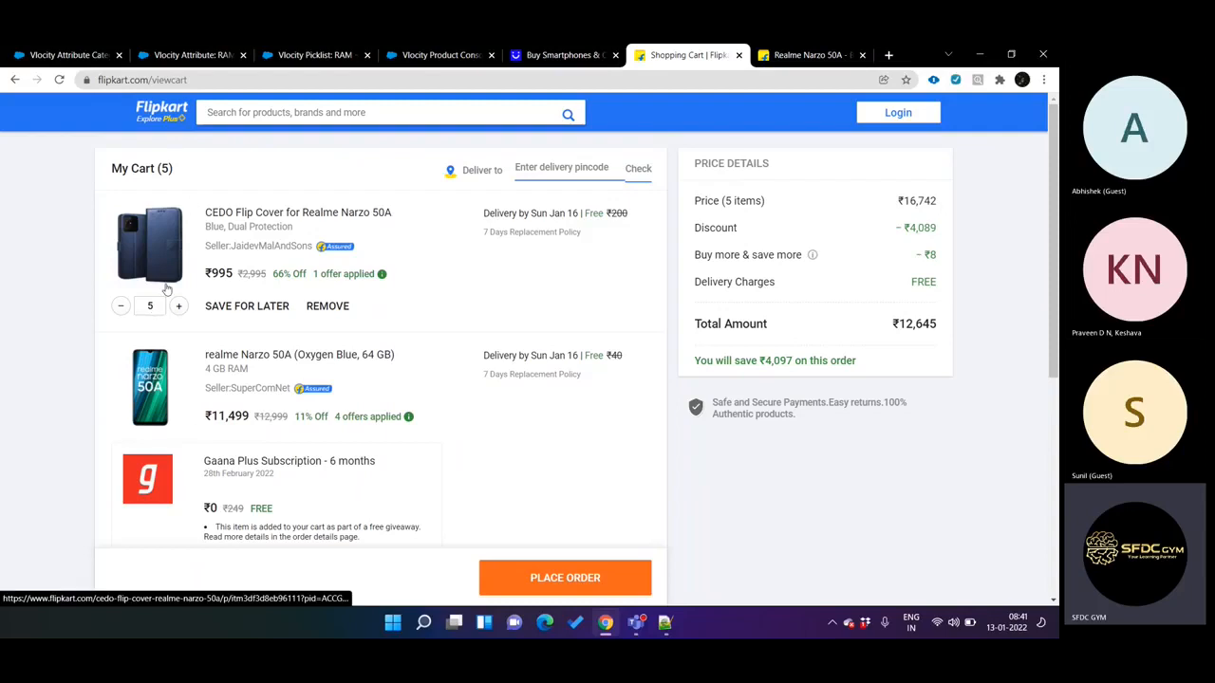
{"action": "scroll", "coordinate": [315, 284], "scroll_direction": "down", "scroll_amount": 1}
{"action": "scroll", "coordinate": [267, 391], "scroll_direction": "down", "scroll_amount": 2}
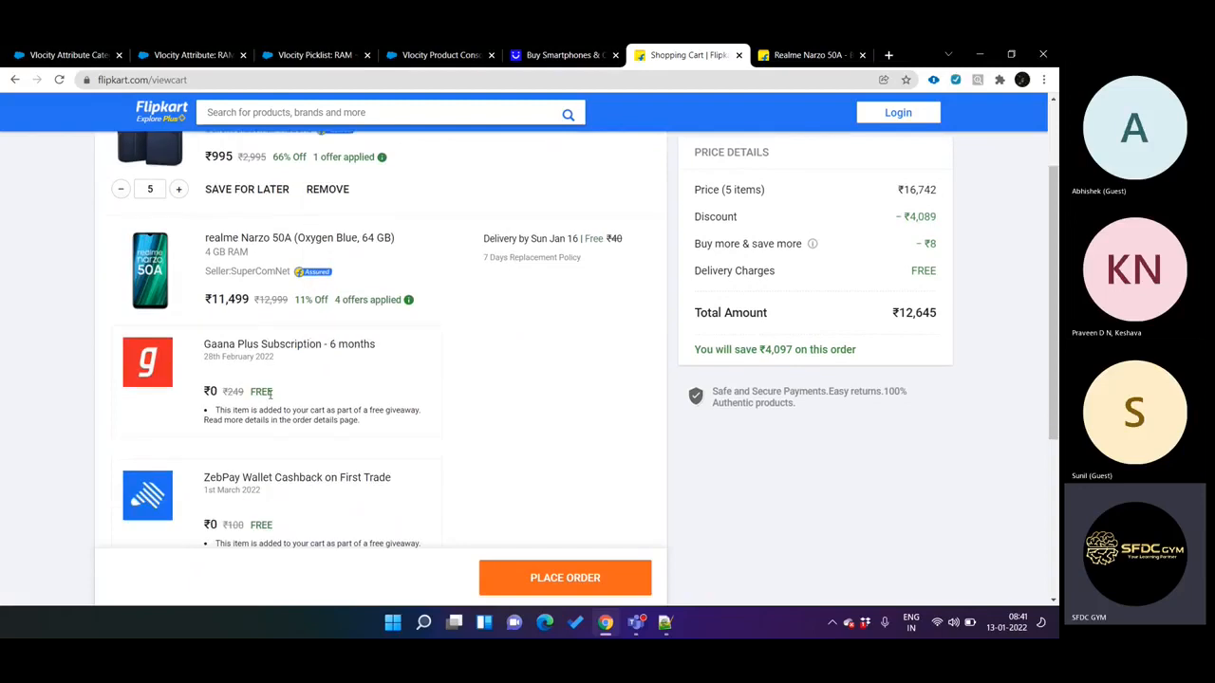
{"action": "double_click", "coordinate": [232, 302]}
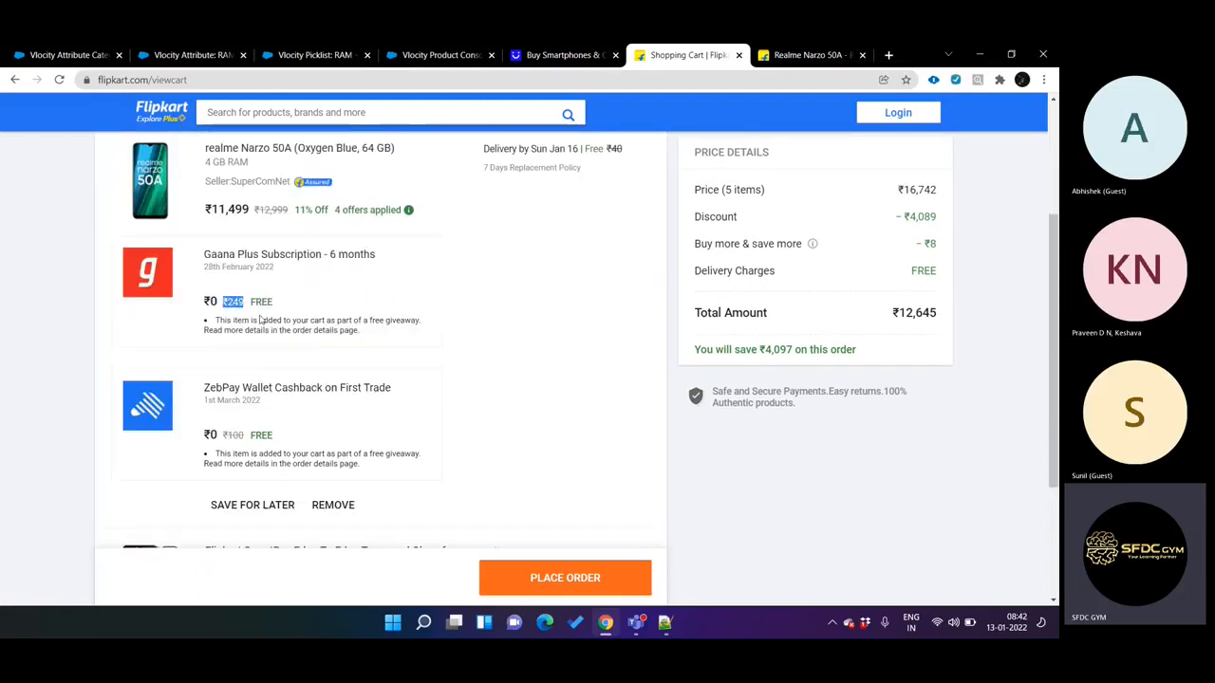
{"action": "left_click_drag", "start_coordinate": [224, 435], "coordinate": [261, 435]}
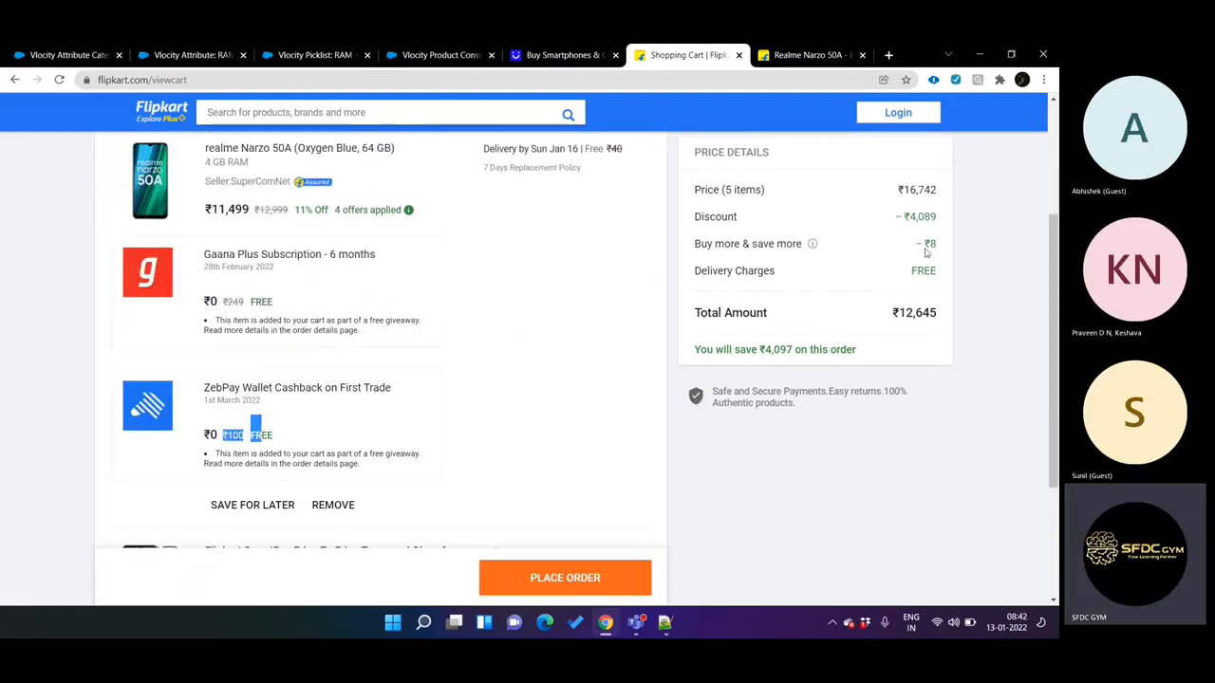
{"action": "left_click_drag", "start_coordinate": [888, 216], "coordinate": [947, 226]}
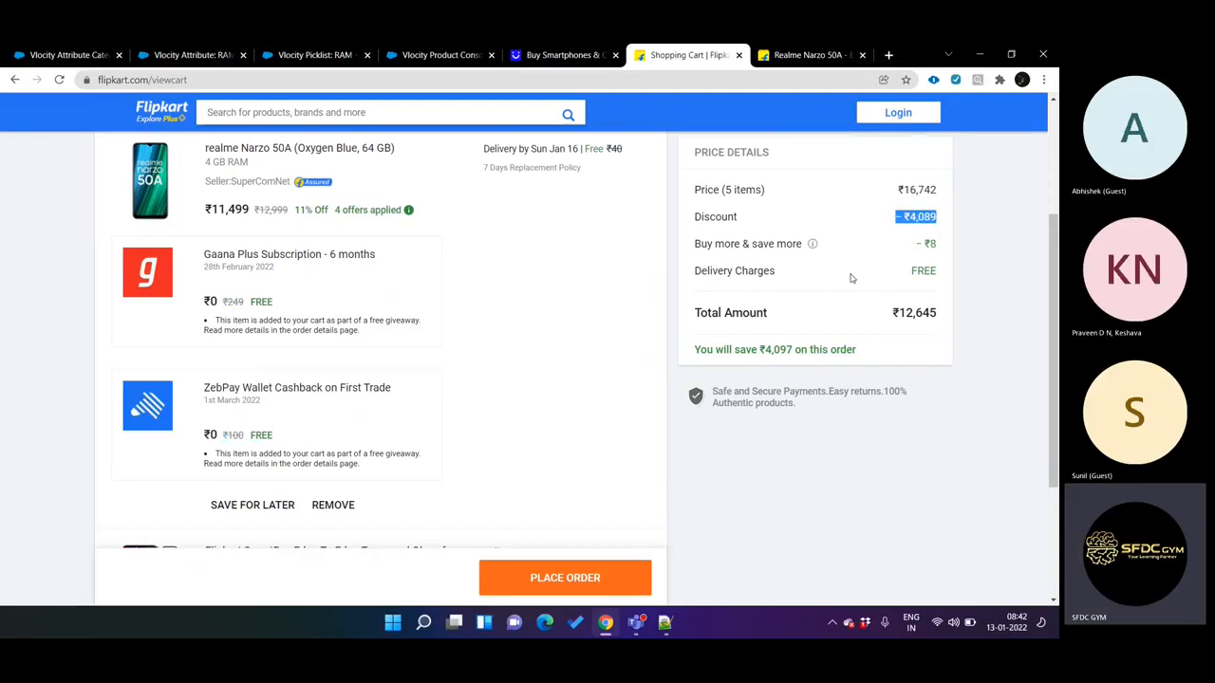
{"action": "scroll", "coordinate": [507, 338], "scroll_direction": "down", "scroll_amount": 2}
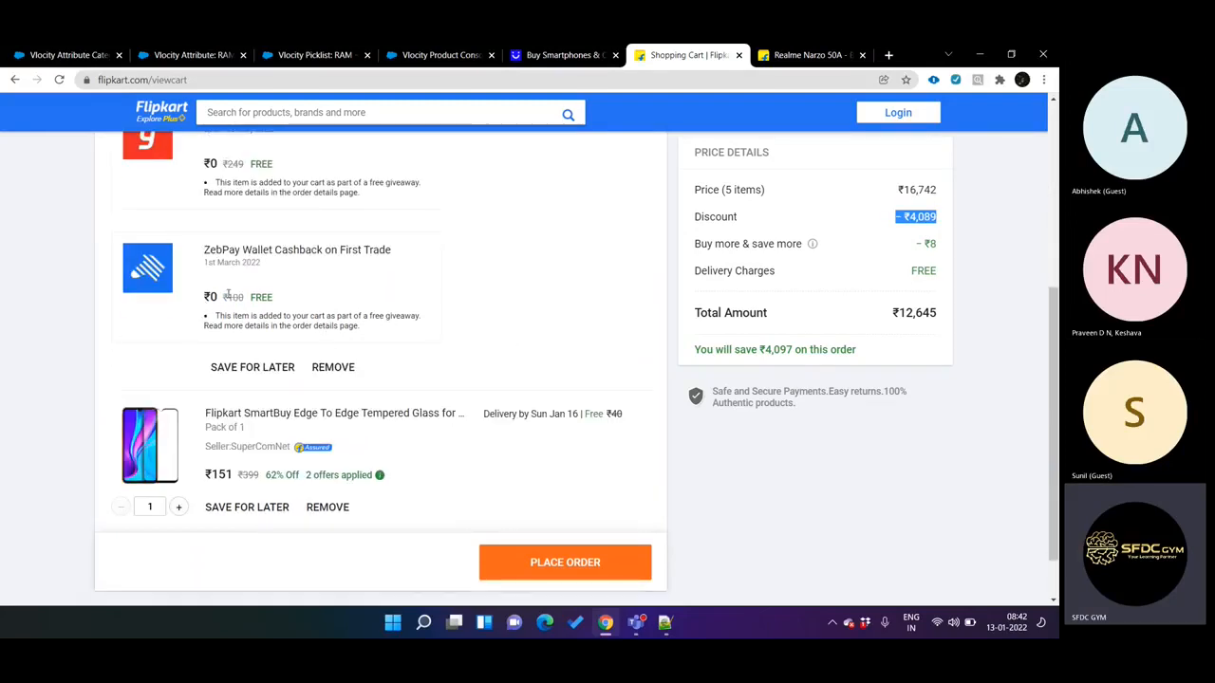
{"action": "scroll", "coordinate": [228, 295], "scroll_direction": "up", "scroll_amount": 1}
{"action": "left_click_drag", "start_coordinate": [203, 236], "coordinate": [224, 237]}
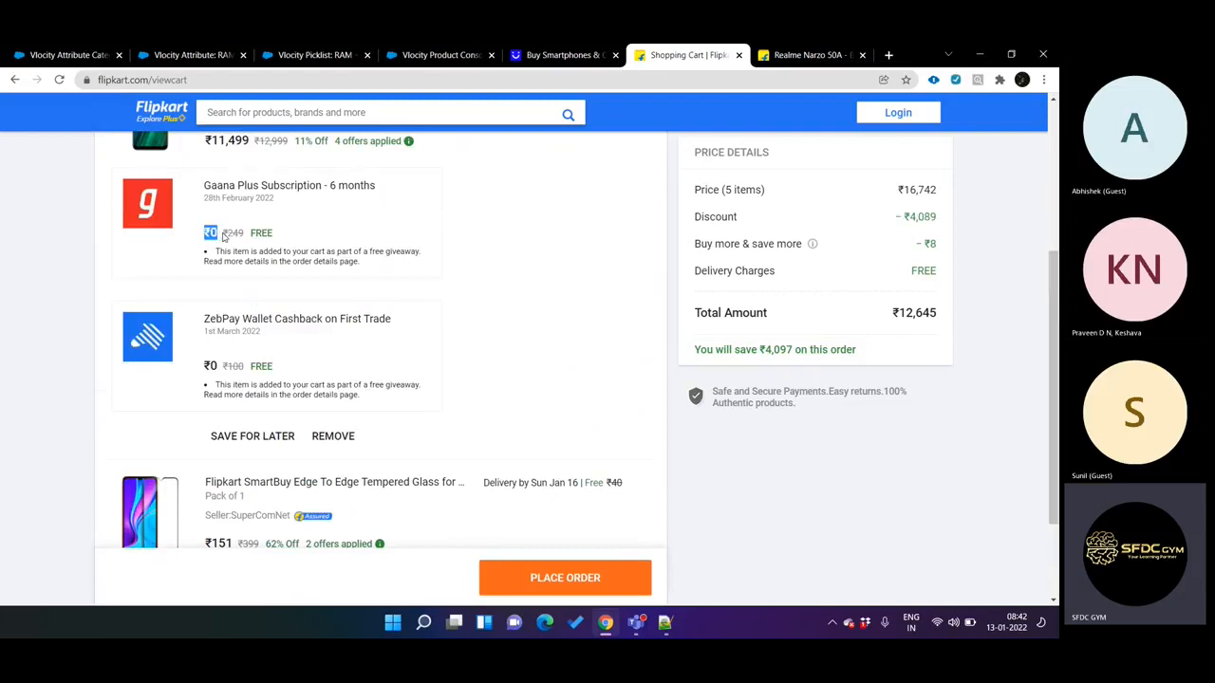
Check the ZebPay giveaway's price in the Flipkart cart, and return to the offer's child product form in the Vlocity Product Console
{"action": "left_click_drag", "start_coordinate": [203, 366], "coordinate": [217, 366]}
{"action": "scroll", "coordinate": [461, 363], "scroll_direction": "up", "scroll_amount": 2}
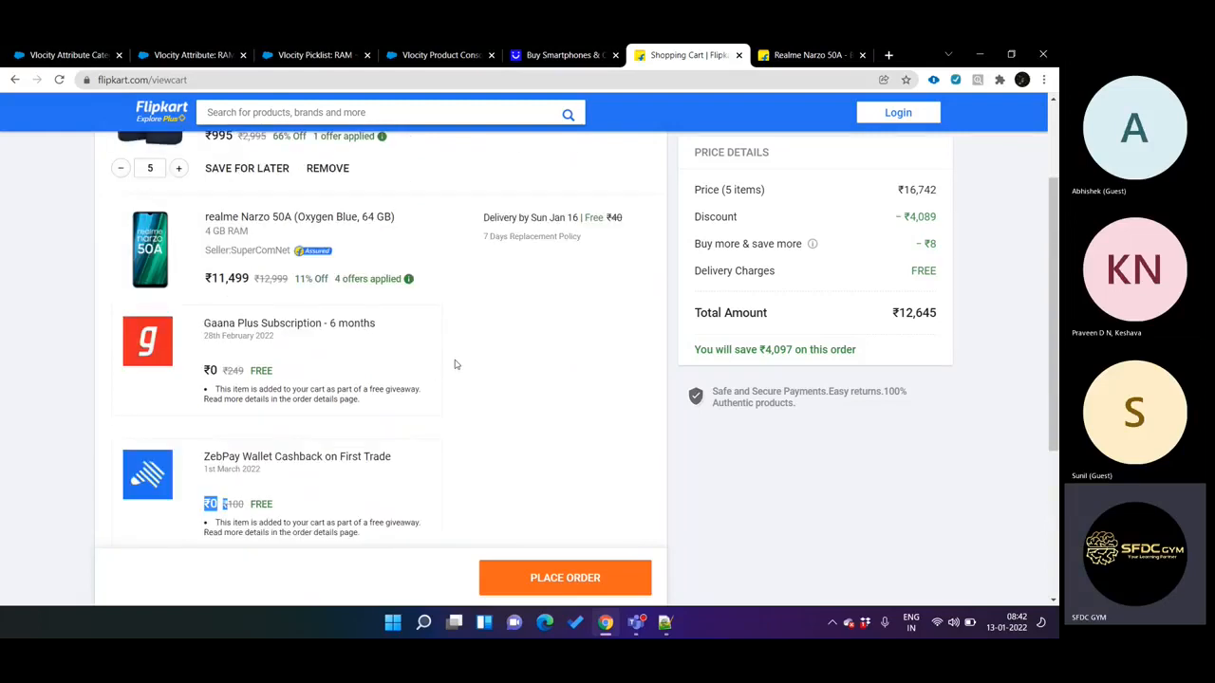
{"action": "left_click", "coordinate": [422, 54]}
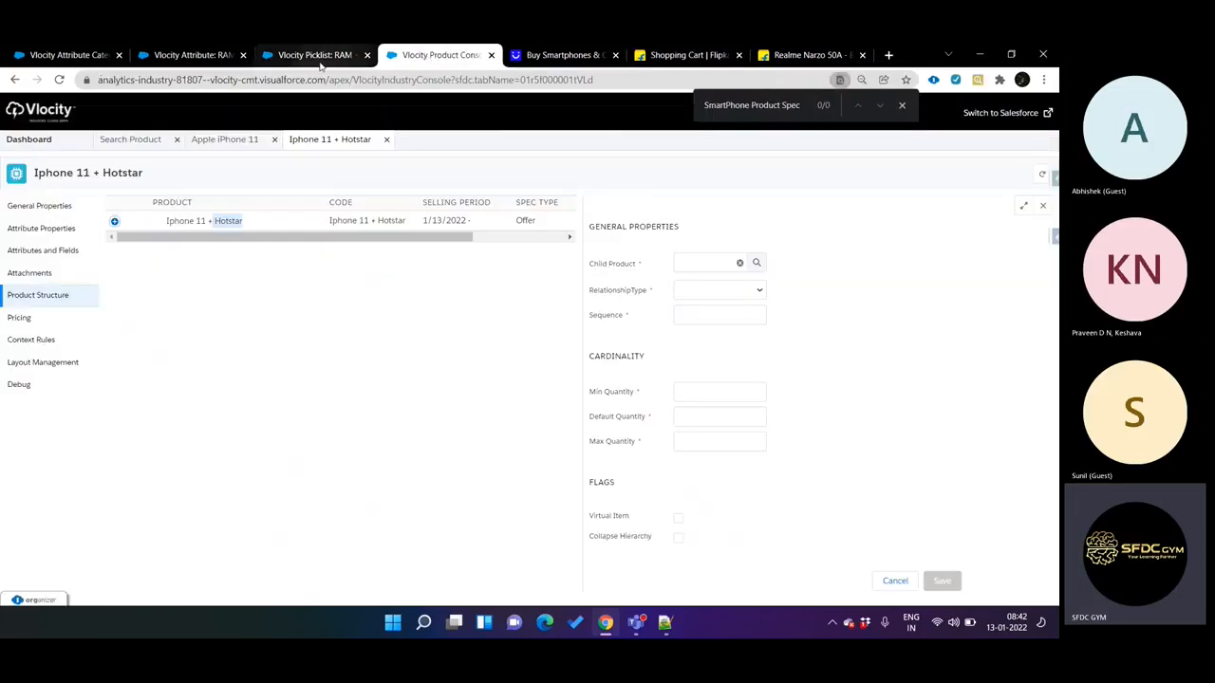
{"action": "left_click", "coordinate": [679, 54]}
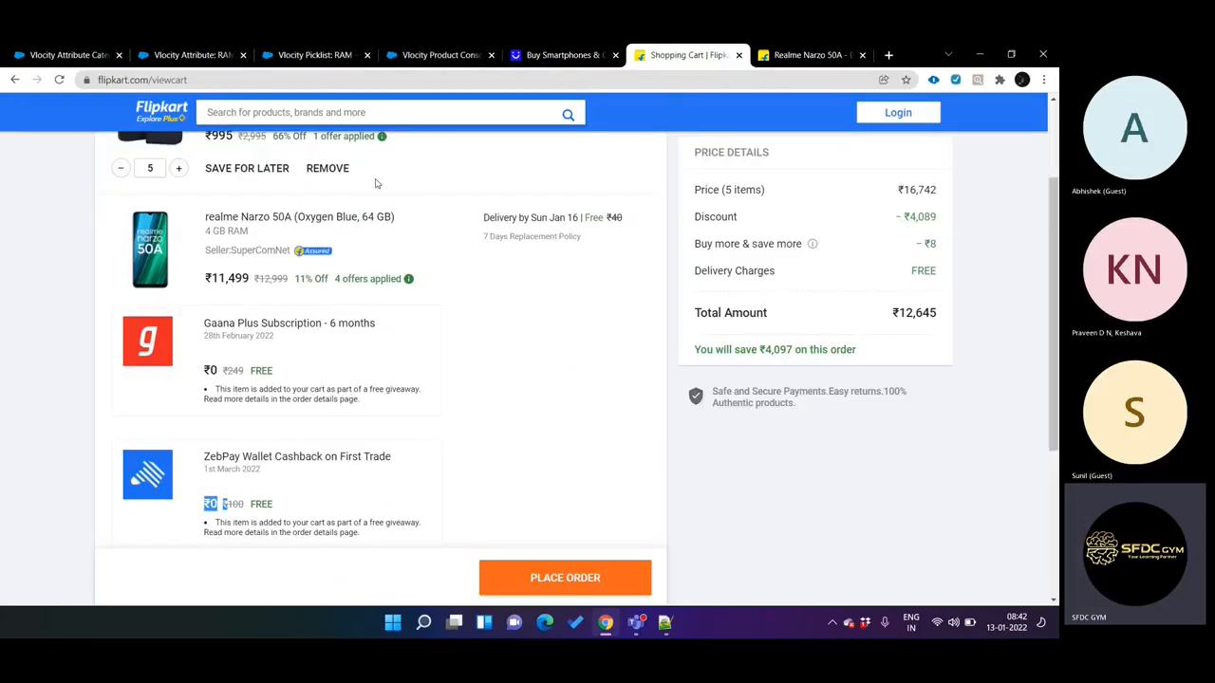
{"action": "left_click", "coordinate": [429, 57]}
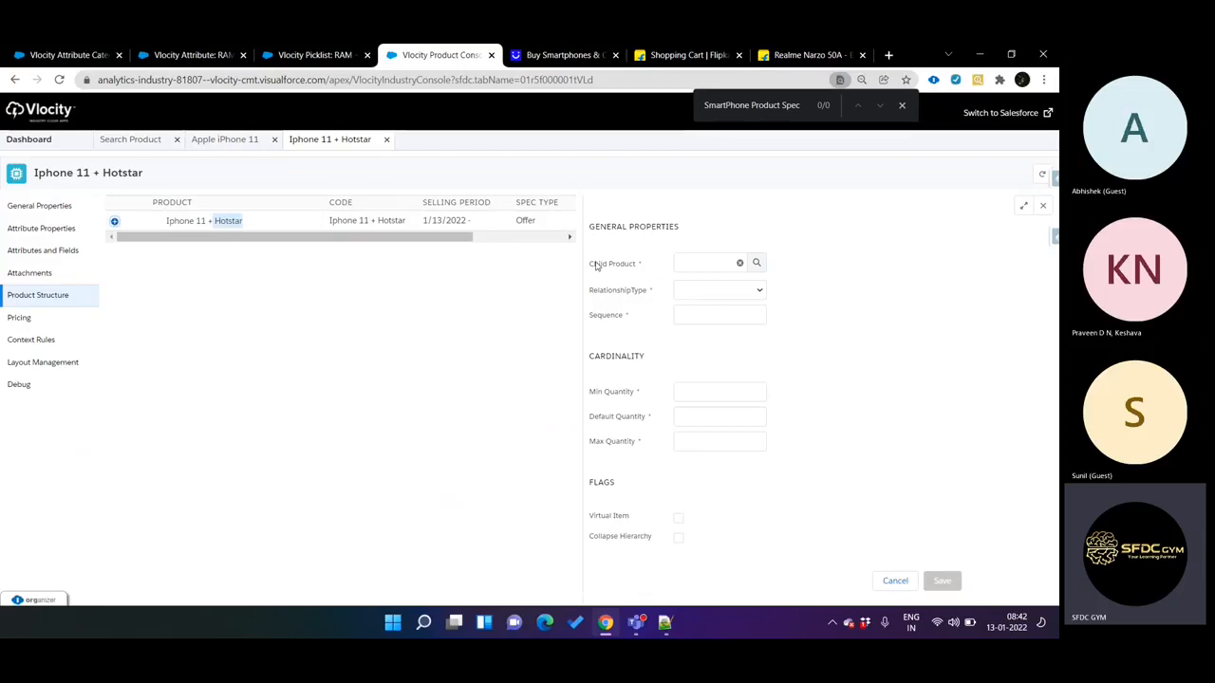
Look up the available child products and choose Disney+ as the child product of the Iphone 11 + Hotstar offer
{"action": "left_click_drag", "start_coordinate": [590, 264], "coordinate": [629, 268]}
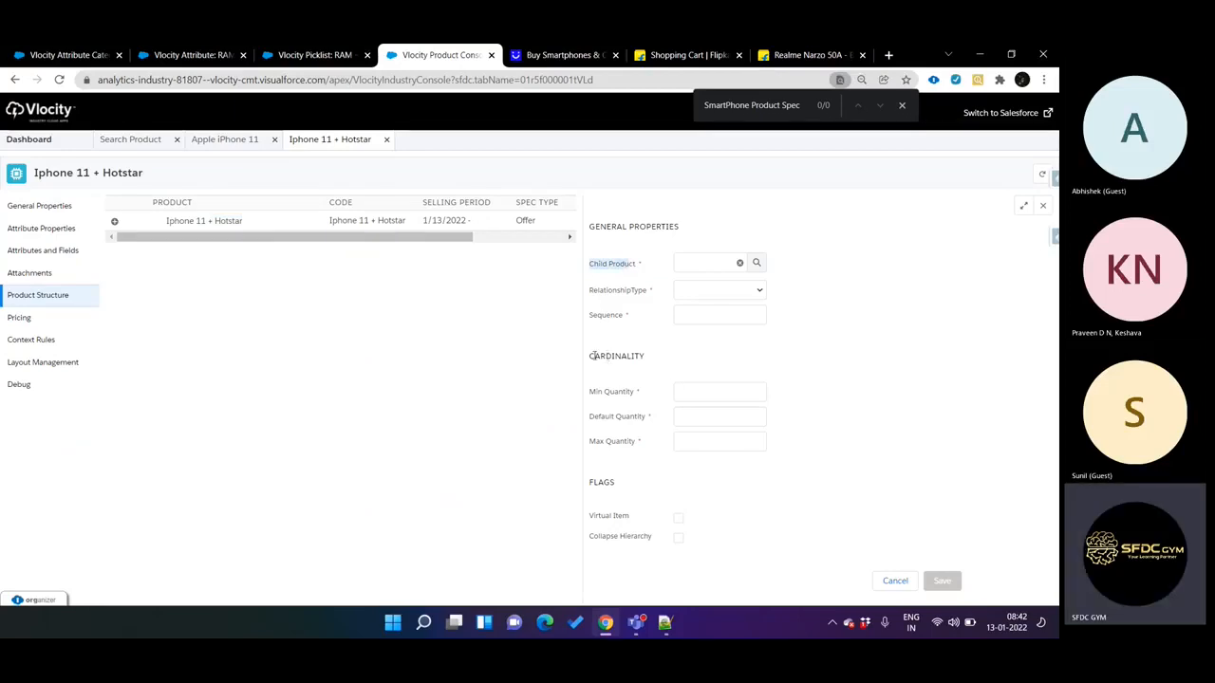
{"action": "left_click_drag", "start_coordinate": [587, 356], "coordinate": [649, 358]}
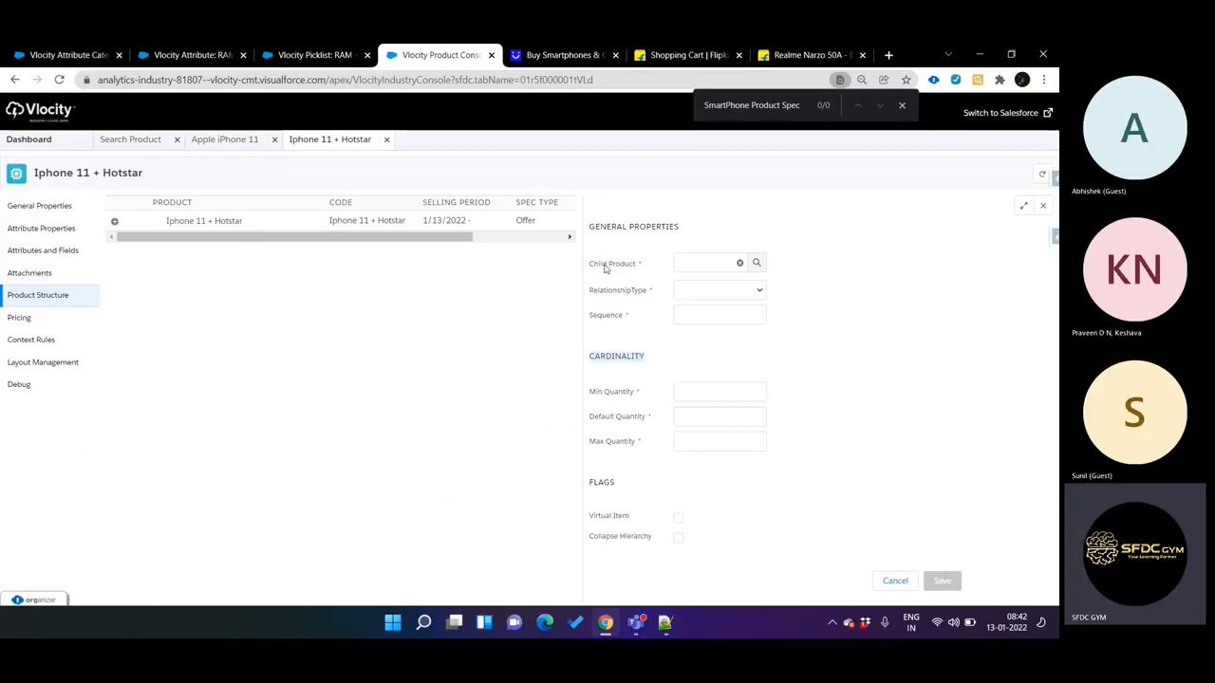
{"action": "left_click", "coordinate": [757, 263]}
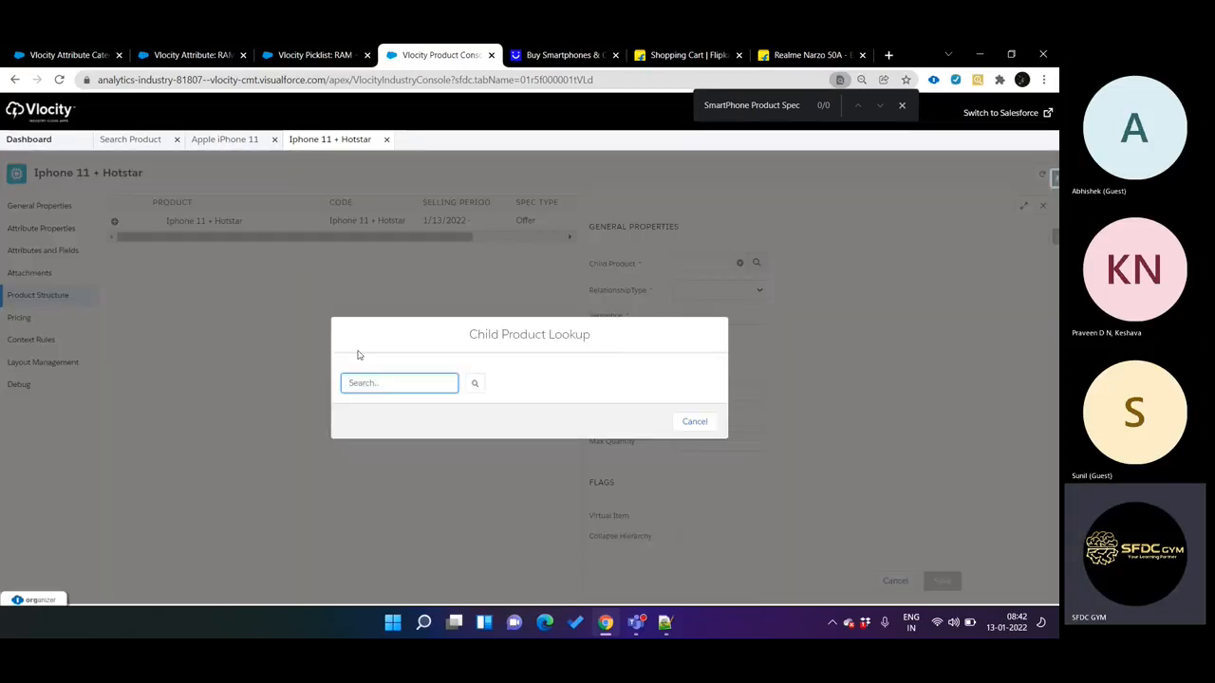
{"action": "left_click", "coordinate": [219, 224]}
{"action": "left_click", "coordinate": [475, 382]}
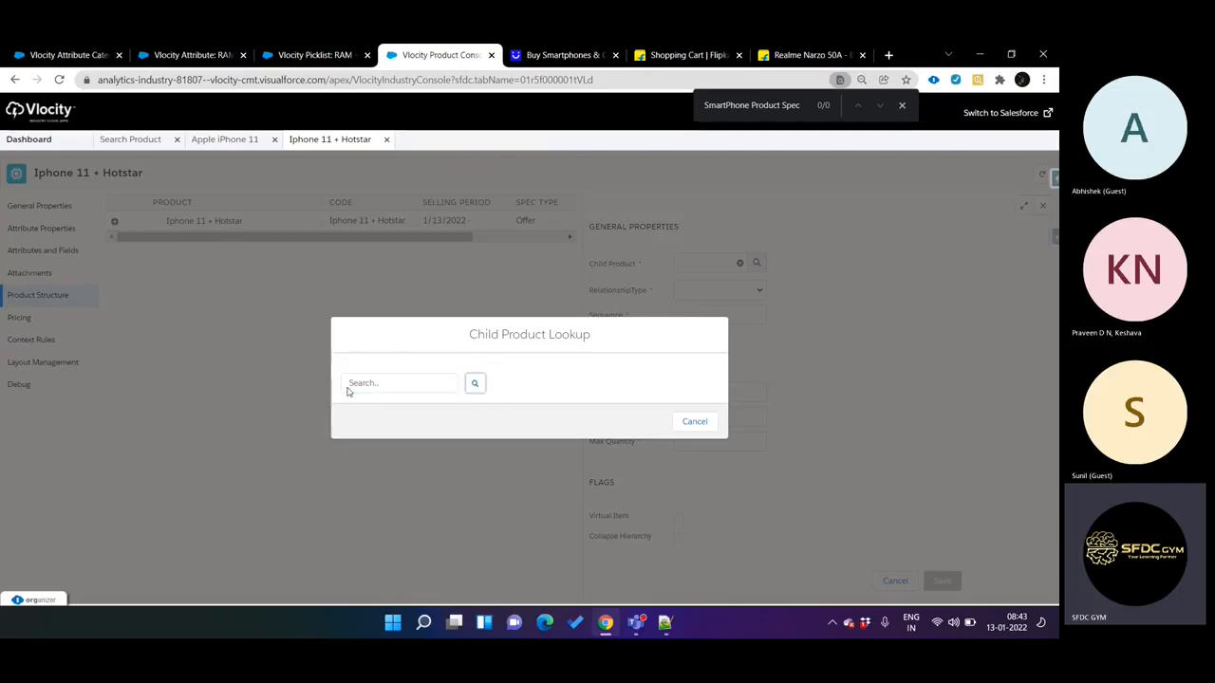
{"action": "scroll", "coordinate": [413, 347], "scroll_direction": "down", "scroll_amount": 5}
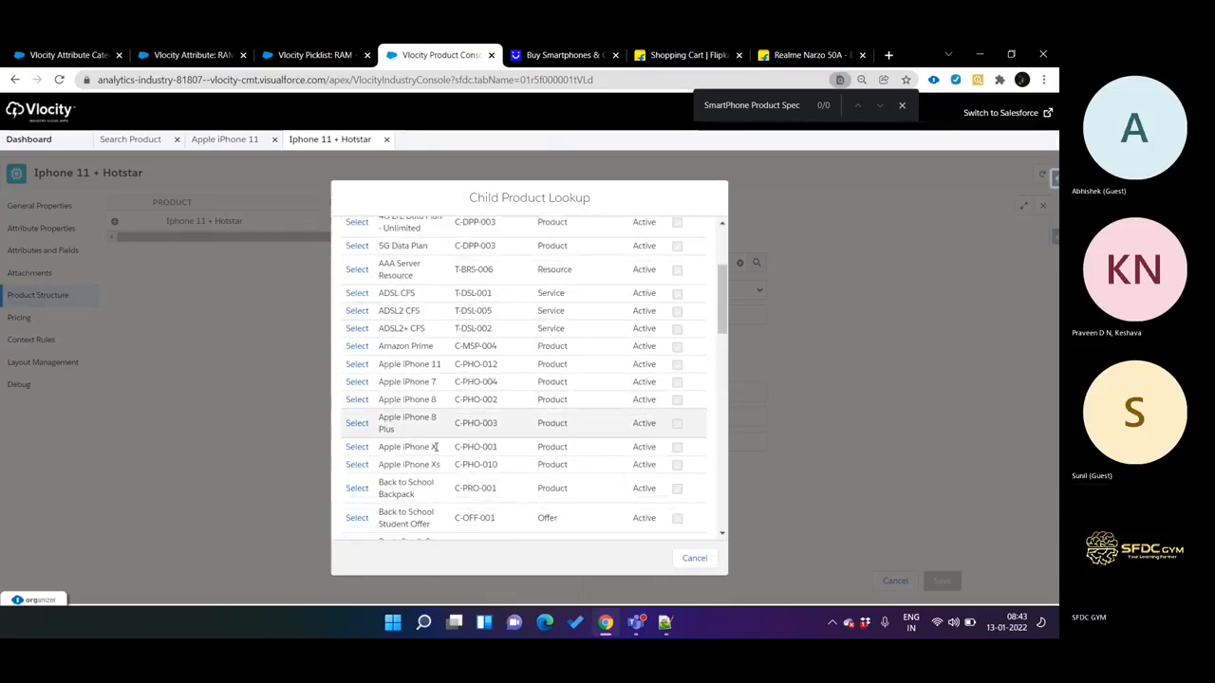
{"action": "scroll", "coordinate": [438, 446], "scroll_direction": "down", "scroll_amount": 6}
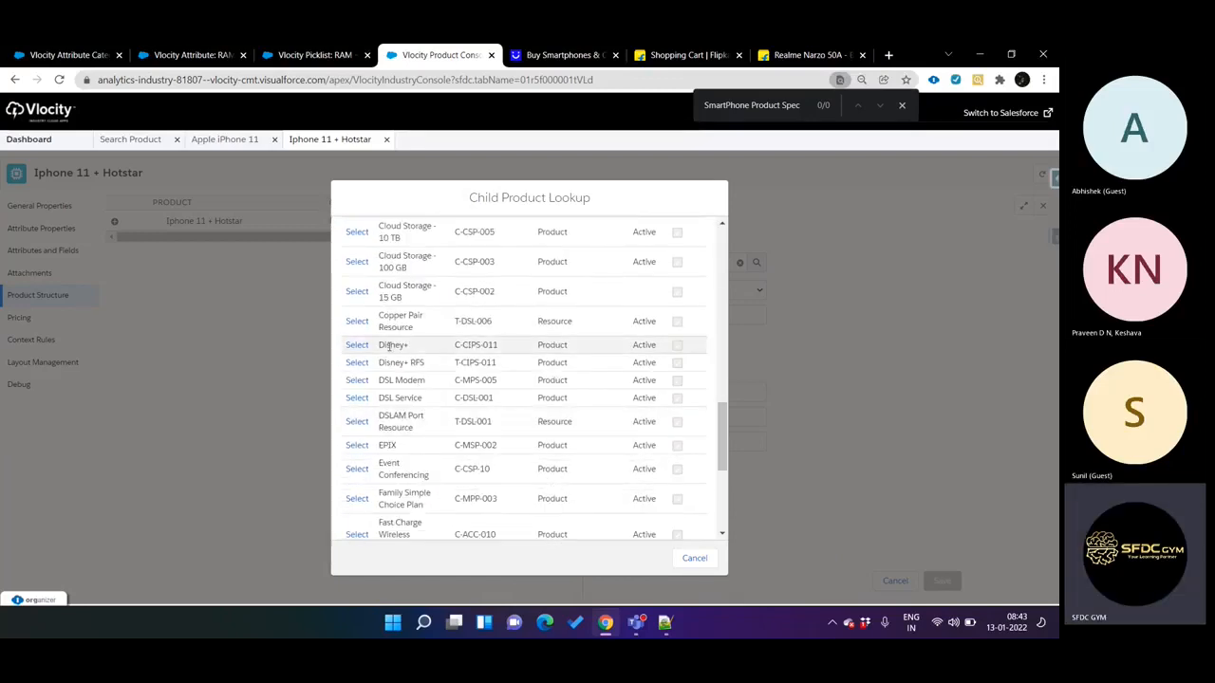
{"action": "left_click", "coordinate": [356, 347]}
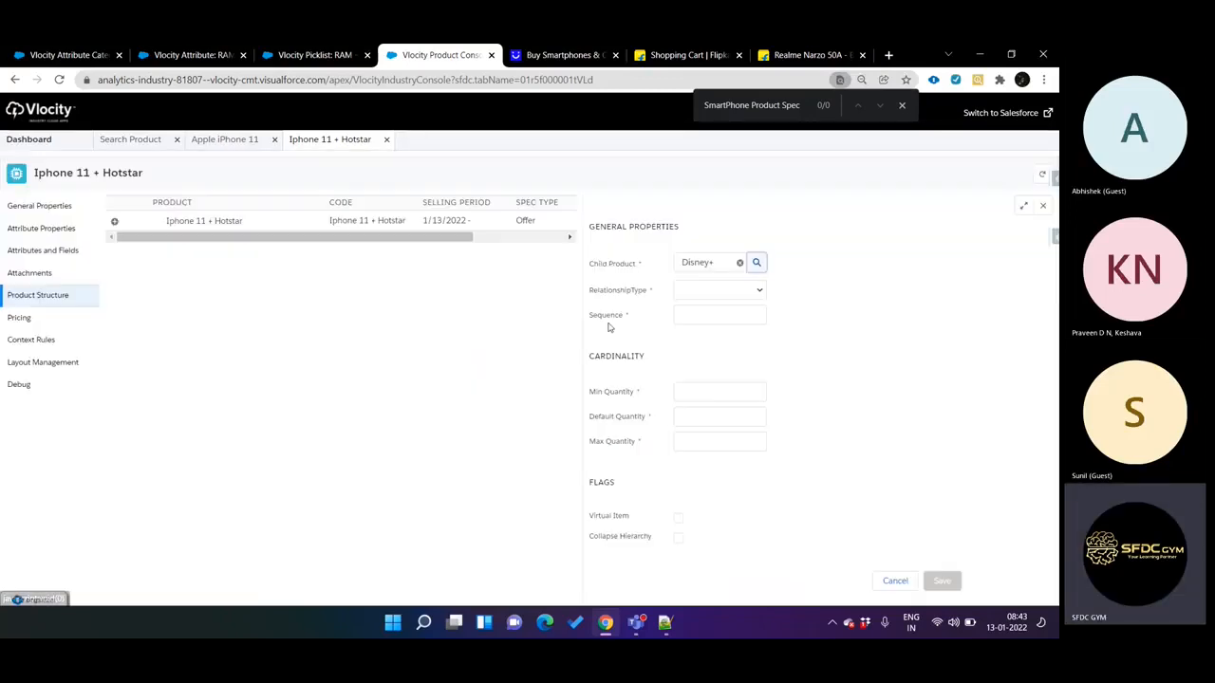
Set the Disney+ child product's relationship type to Child and its sequence to 1
{"action": "left_click", "coordinate": [744, 292]}
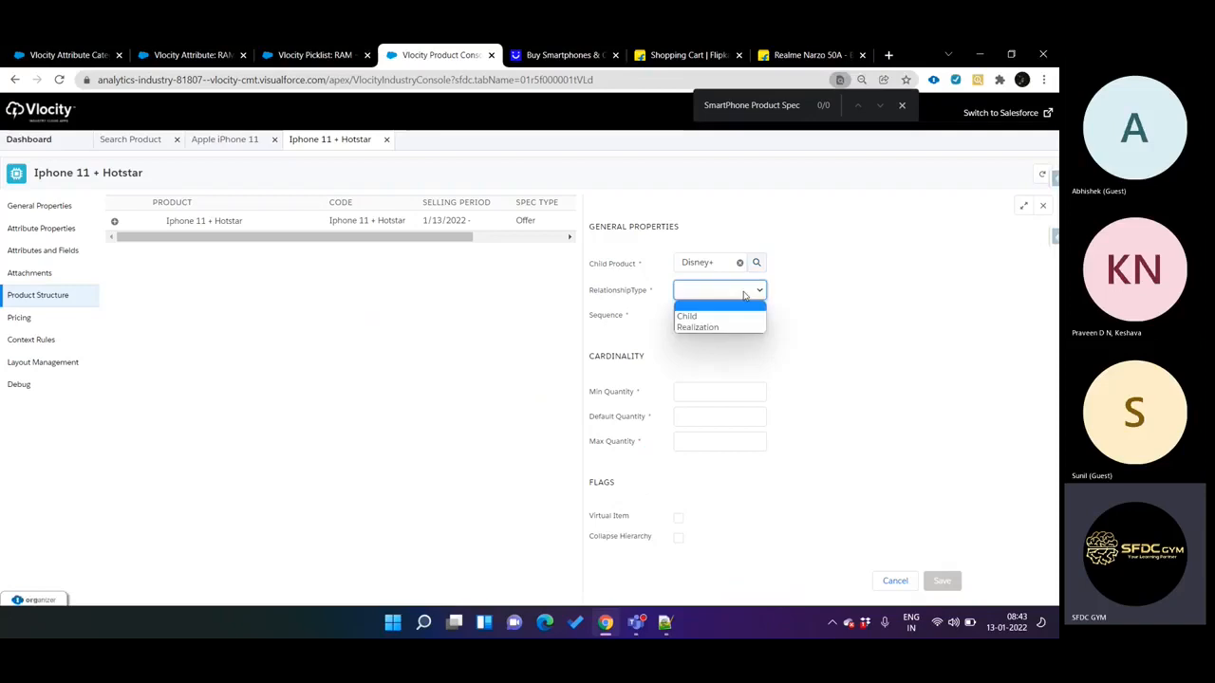
{"action": "left_click", "coordinate": [702, 316]}
{"action": "left_click", "coordinate": [702, 314]}
{"action": "type", "text": "1"}
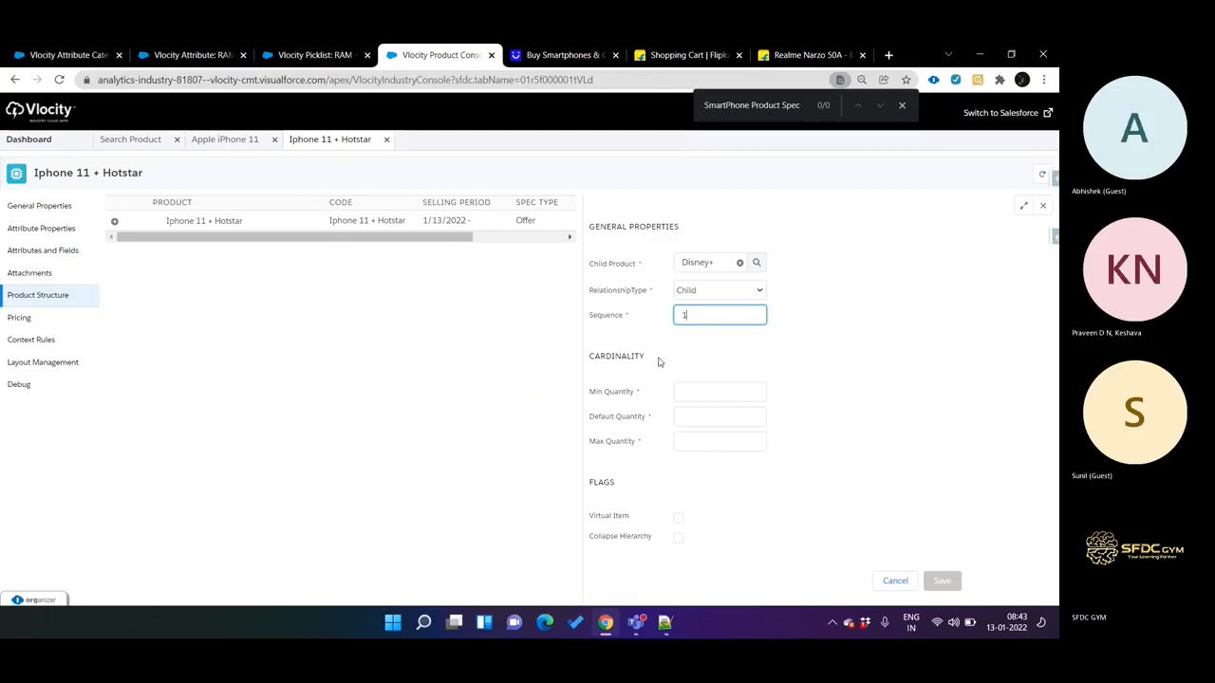
{"action": "double_click", "coordinate": [607, 356]}
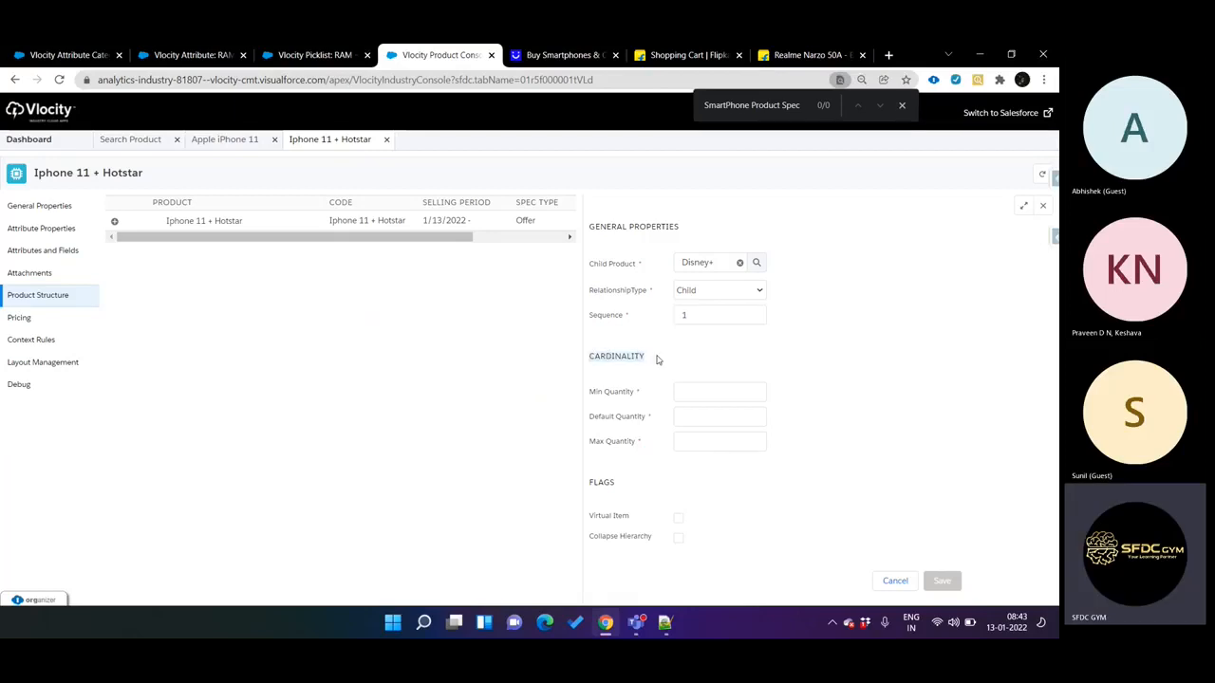
Switch to the Flipkart cart and reduce the CEDO Flip Cover's quantity to 1
{"action": "left_click", "coordinate": [683, 54]}
{"action": "scroll", "coordinate": [202, 277], "scroll_direction": "up", "scroll_amount": 2}
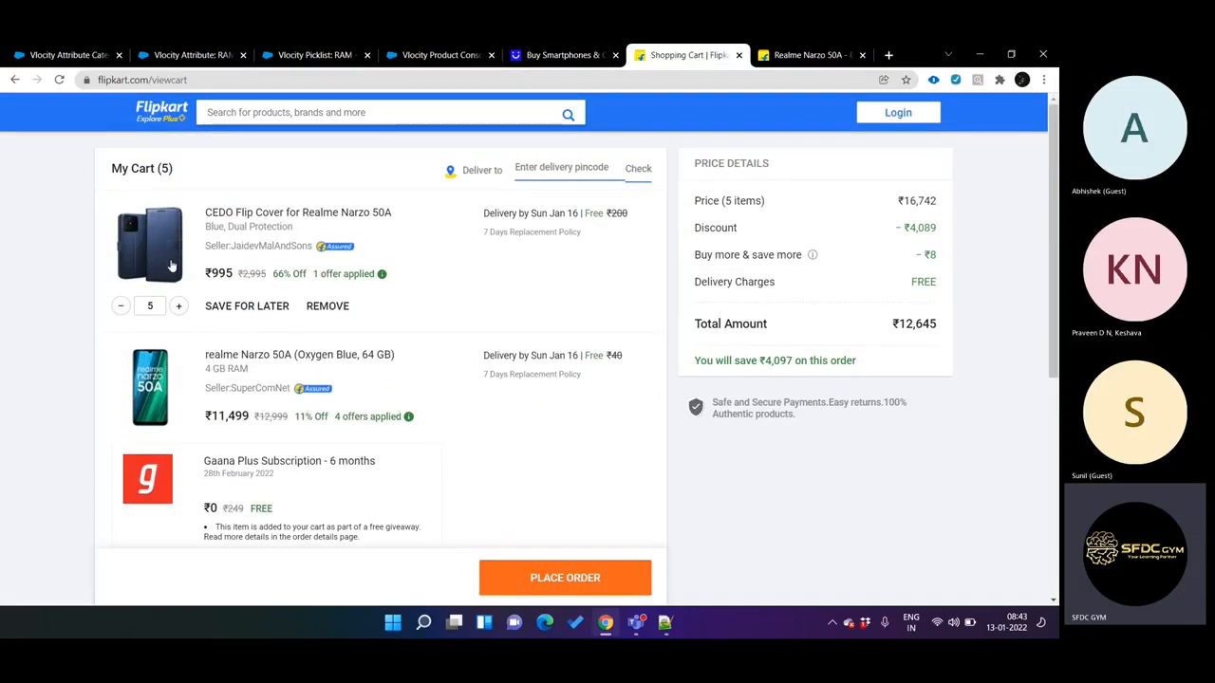
{"action": "left_click", "coordinate": [121, 308]}
{"action": "left_click", "coordinate": [121, 307]}
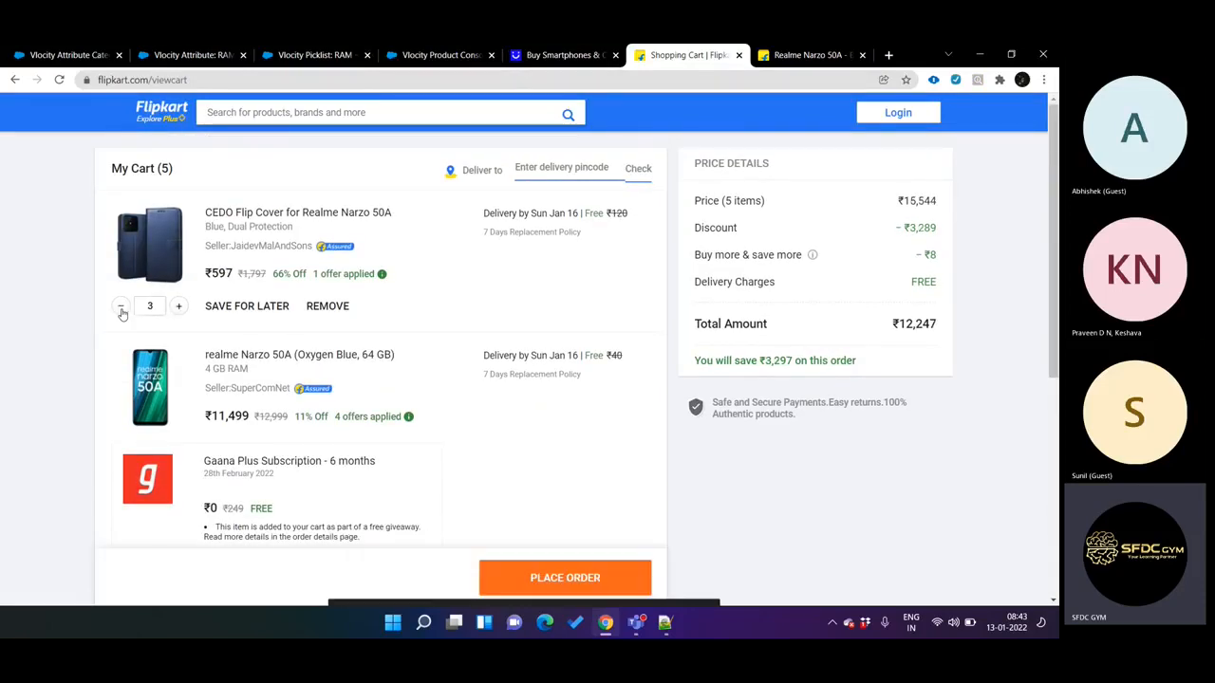
{"action": "left_click", "coordinate": [120, 308]}
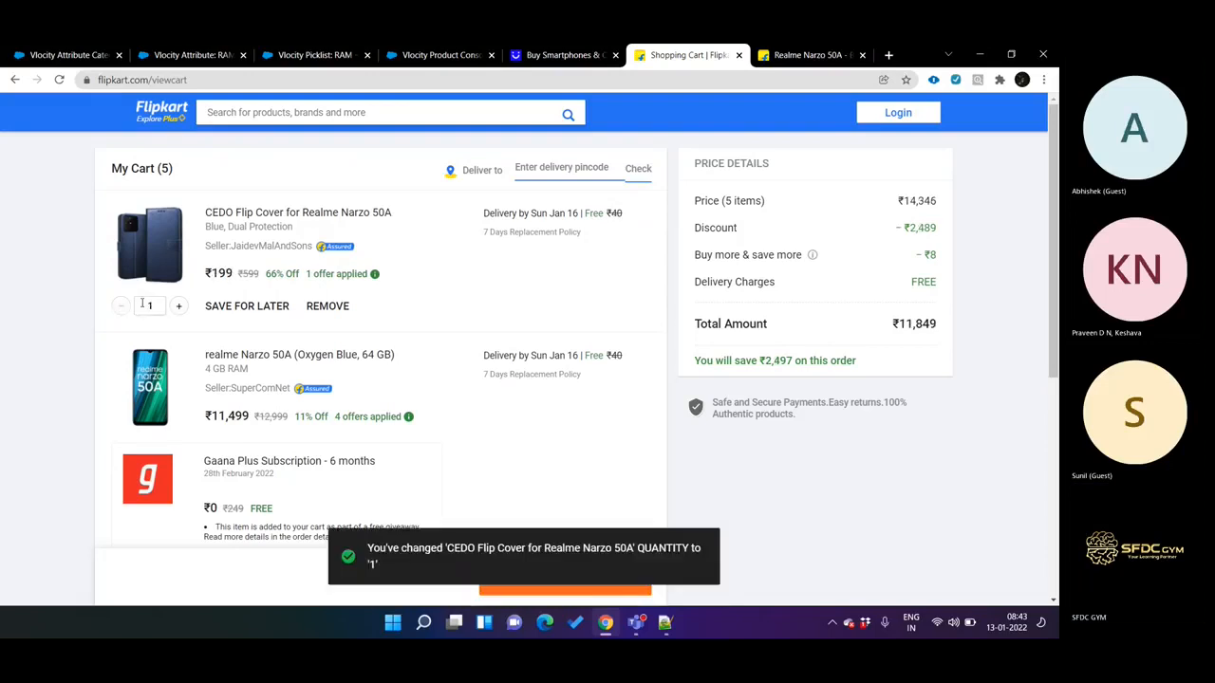
{"action": "left_click_drag", "start_coordinate": [144, 306], "coordinate": [162, 307]}
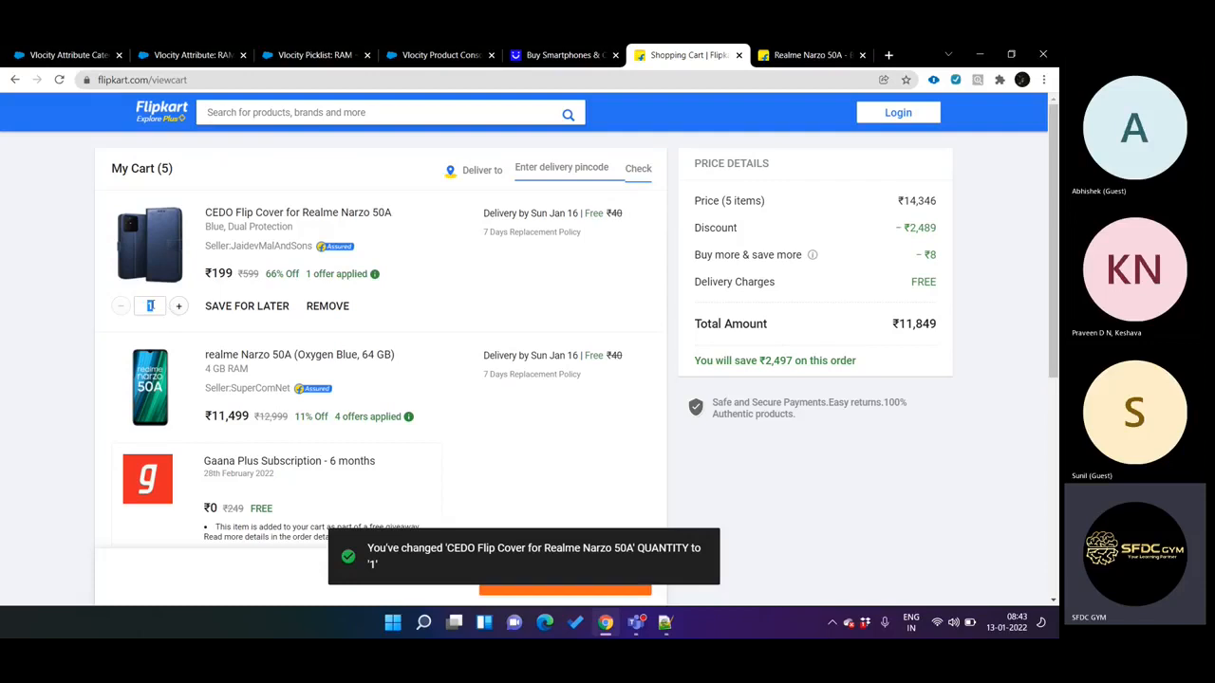
Back in the Vlocity Product Console, set Disney+ cardinality to minimum 1, default 1 and maximum 5
{"action": "left_click", "coordinate": [438, 55]}
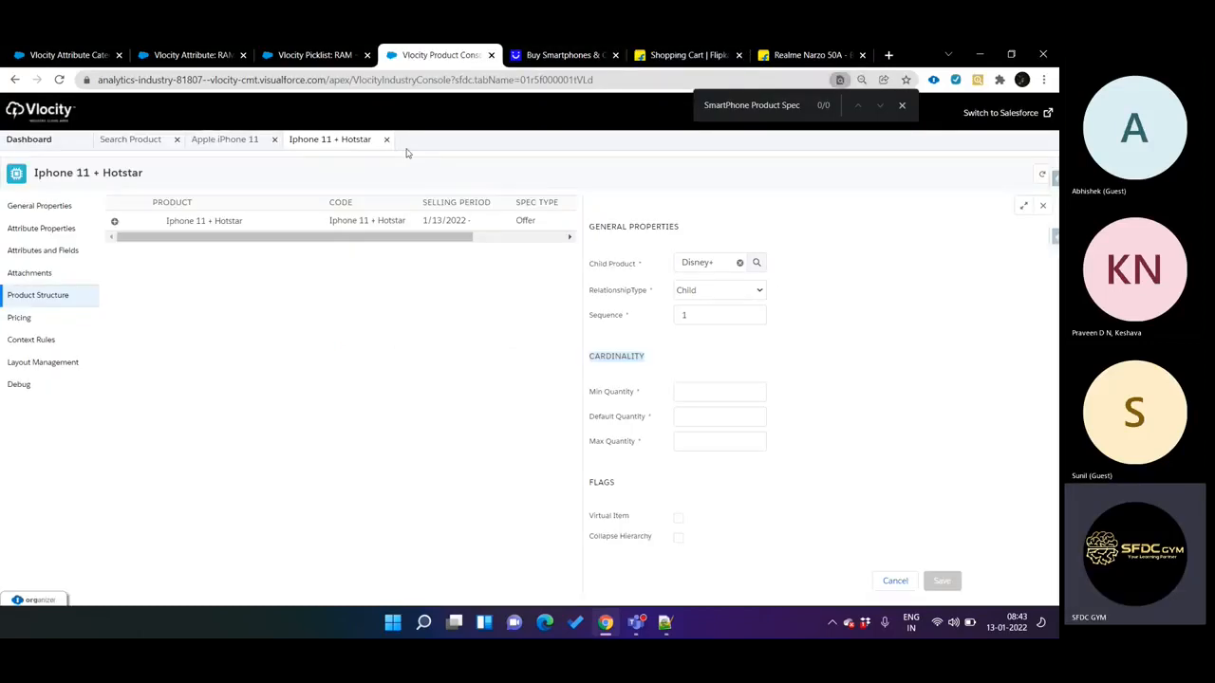
{"action": "left_click", "coordinate": [701, 396]}
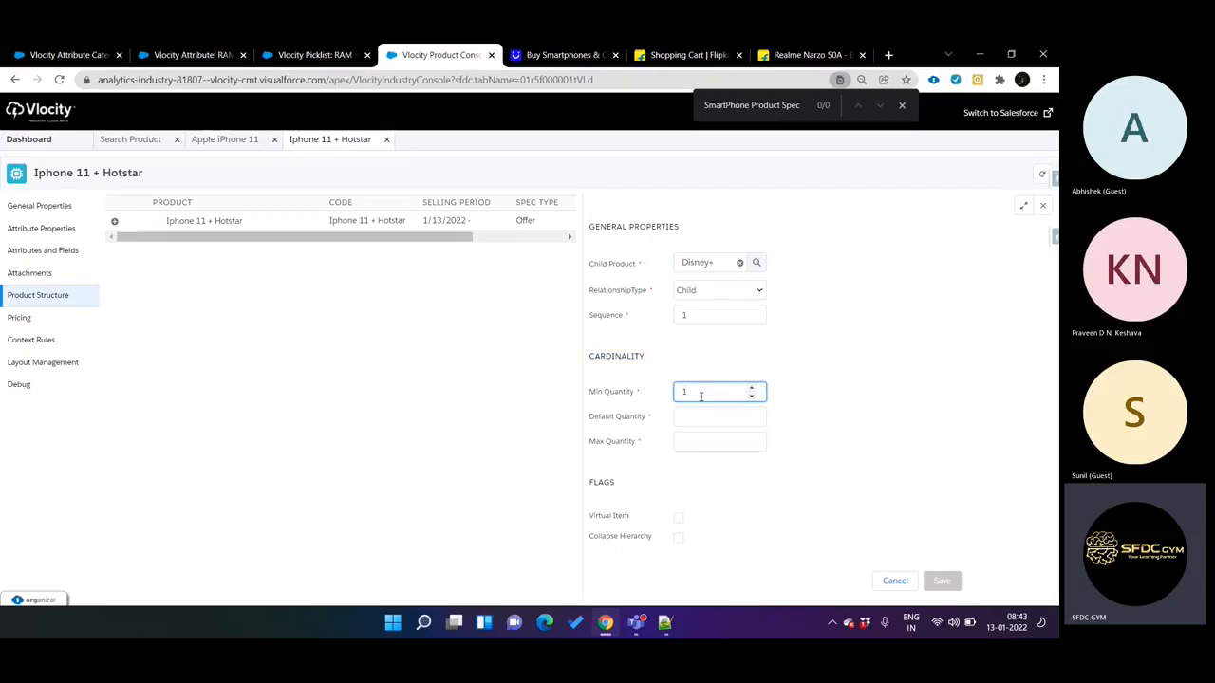
{"action": "type", "text": "1"}
{"action": "left_click", "coordinate": [692, 418]}
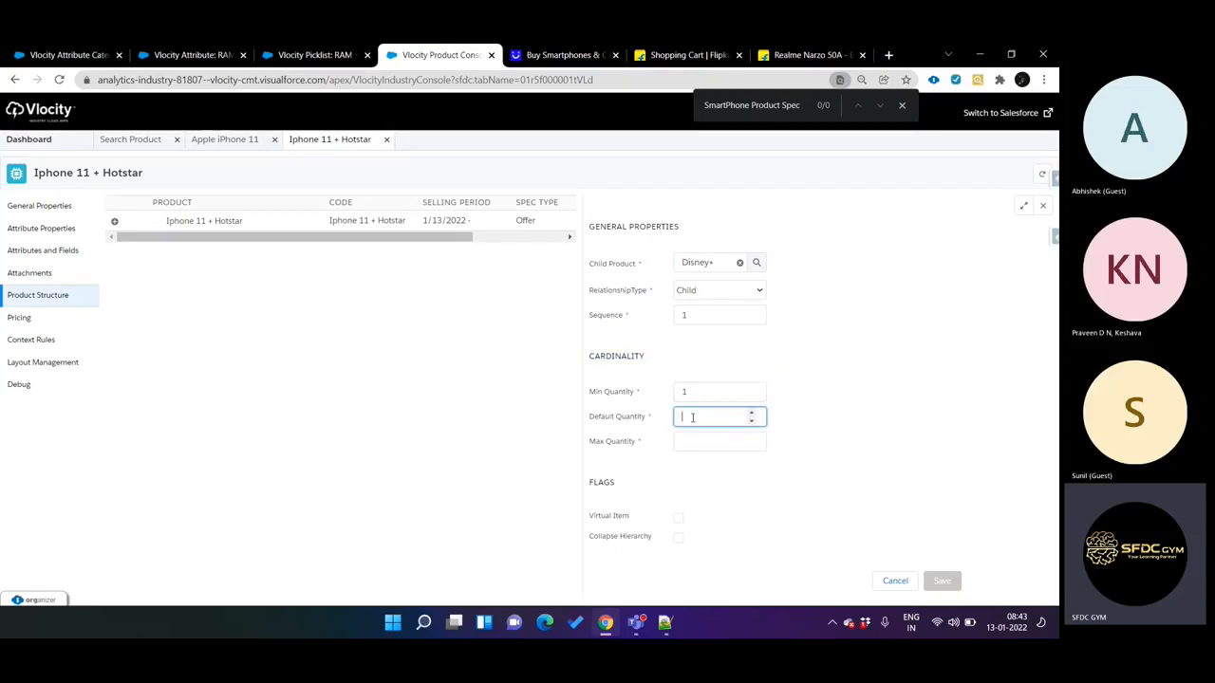
{"action": "left_click", "coordinate": [686, 440]}
{"action": "type", "text": "5"}
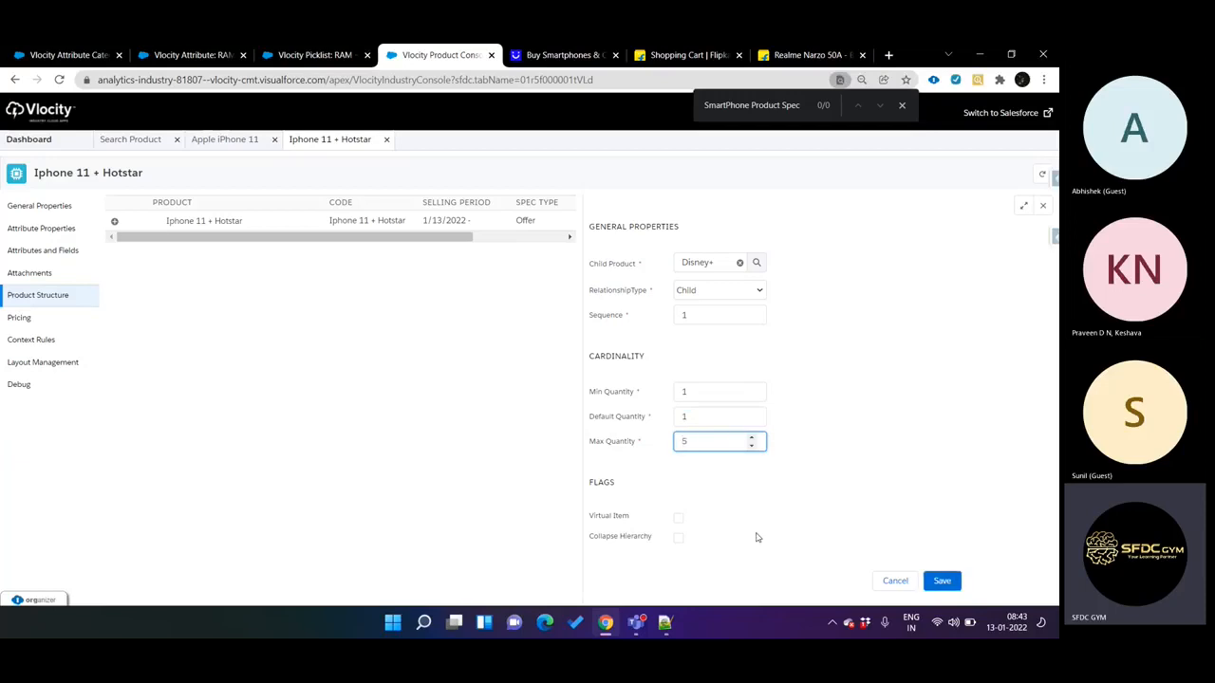
{"action": "left_click", "coordinate": [862, 431]}
Examine the Gaana Plus Subscription giveaway and its free price in the Flipkart cart
{"action": "left_click", "coordinate": [699, 54]}
{"action": "scroll", "coordinate": [585, 145], "scroll_direction": "down", "scroll_amount": 1}
{"action": "left_click_drag", "start_coordinate": [207, 392], "coordinate": [347, 393]}
{"action": "left_click_drag", "start_coordinate": [201, 439], "coordinate": [251, 438]}
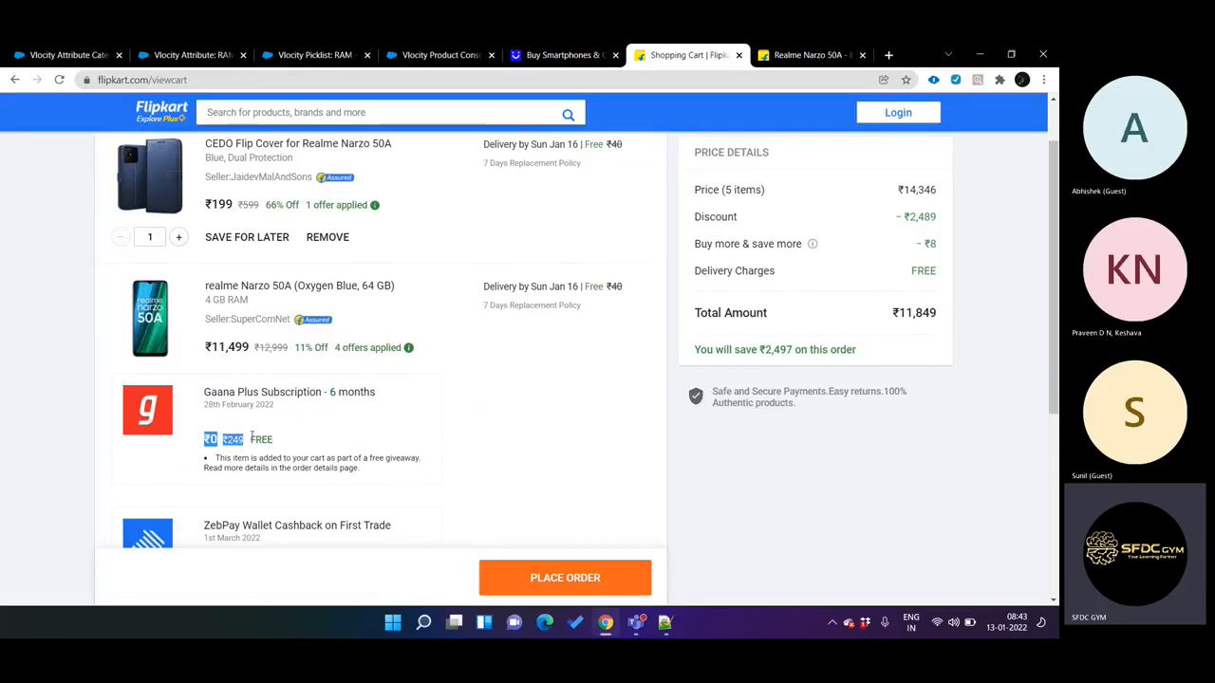
Return to the offer's product structure in the Vlocity Product Console and save the Disney+ child product
{"action": "left_click", "coordinate": [304, 55]}
{"action": "left_click", "coordinate": [189, 55]}
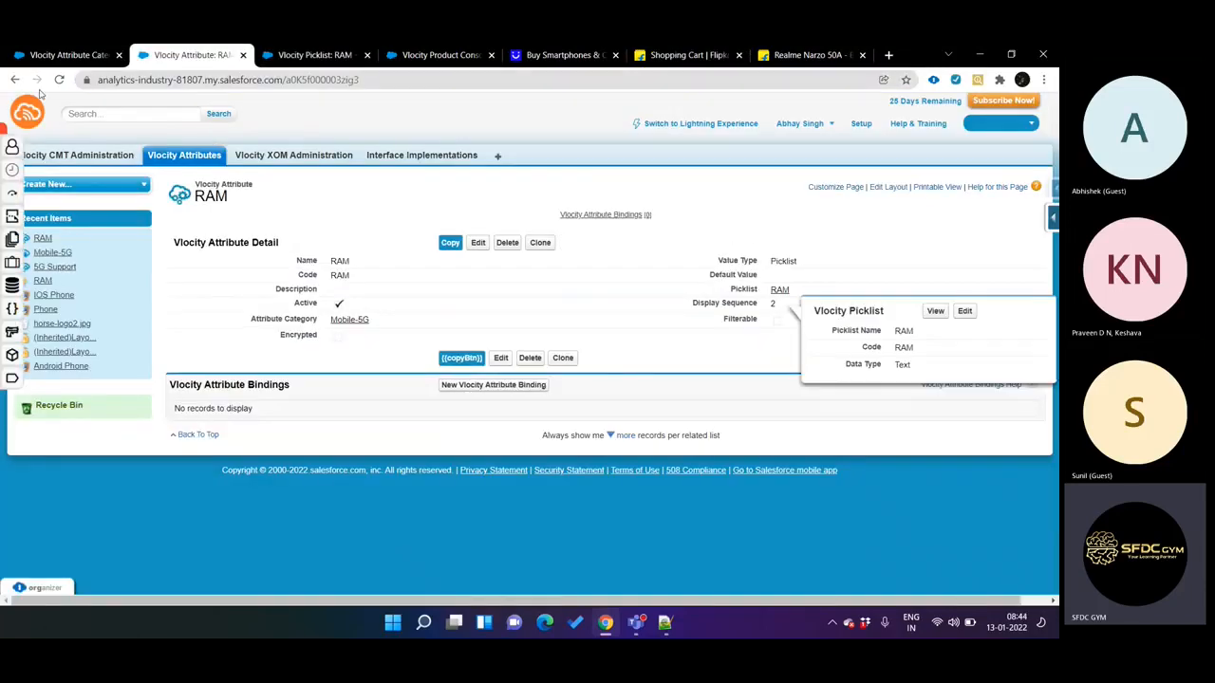
{"action": "left_click", "coordinate": [61, 55]}
{"action": "key", "text": "ctrl+4"}
{"action": "key", "text": "ctrl+Tab"}
{"action": "key", "text": "ctrl+shift+Tab"}
{"action": "left_click", "coordinate": [943, 580]}
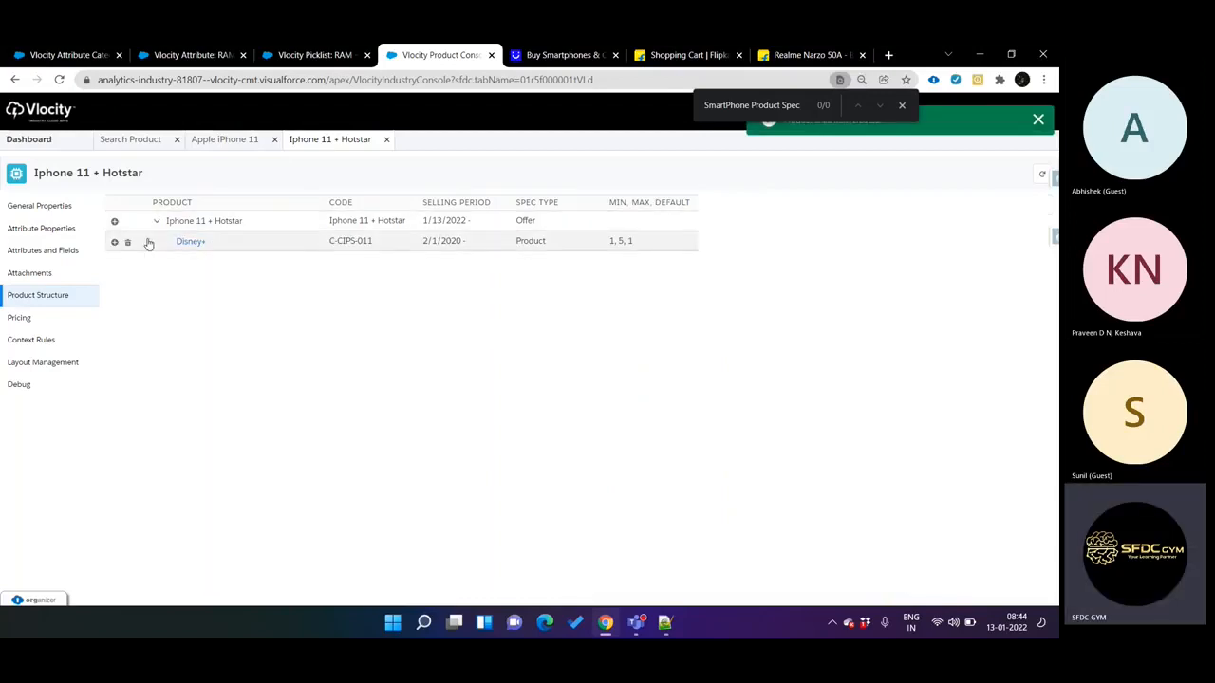
Start another child product under Iphone 11 + Hotstar and choose 5G Data Plan for it
{"action": "left_click", "coordinate": [114, 220]}
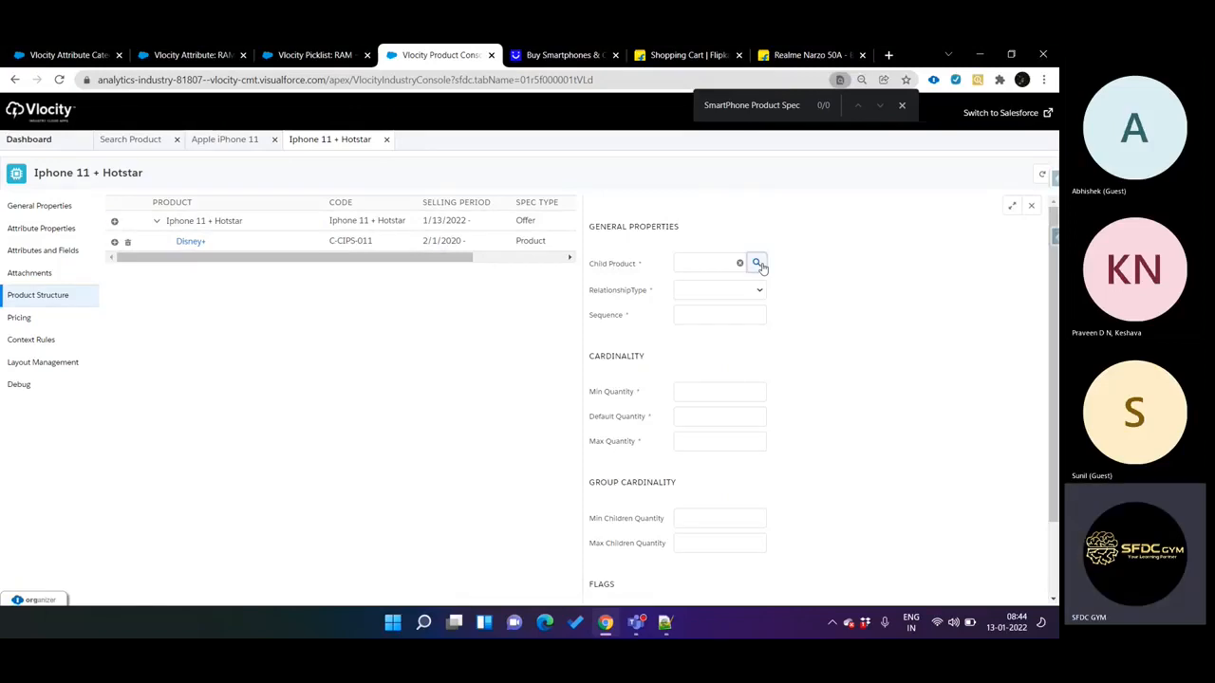
{"action": "left_click", "coordinate": [756, 263]}
{"action": "left_click", "coordinate": [474, 383]}
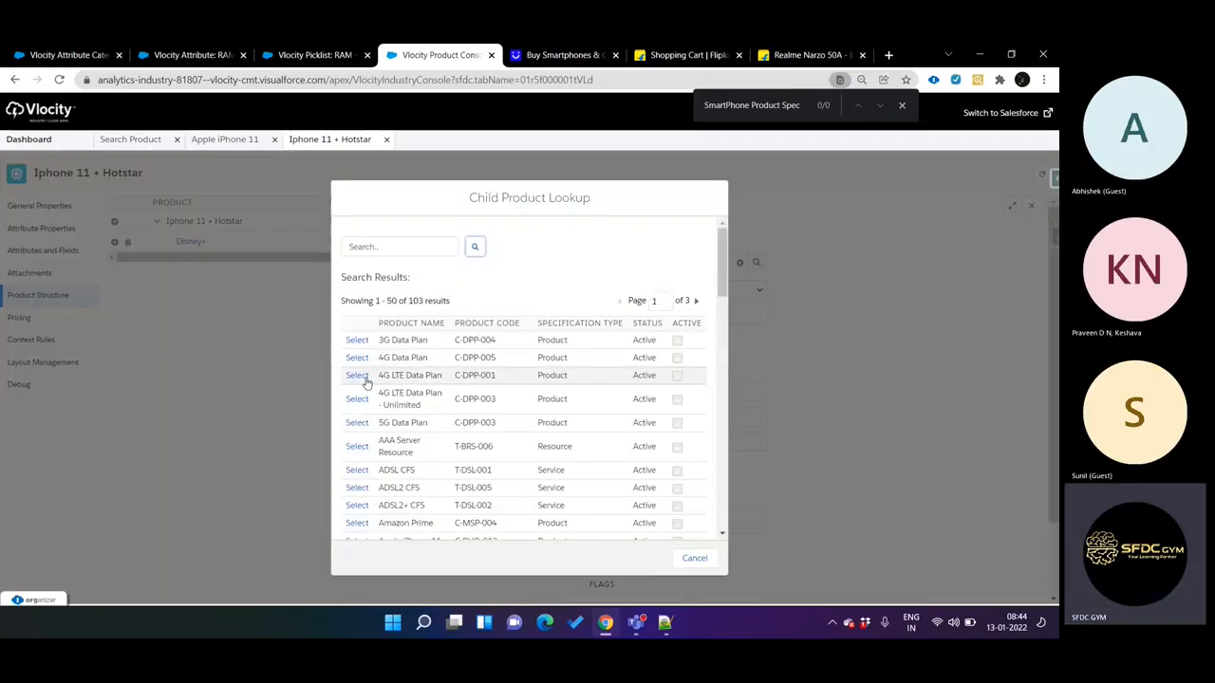
{"action": "left_click", "coordinate": [358, 423]}
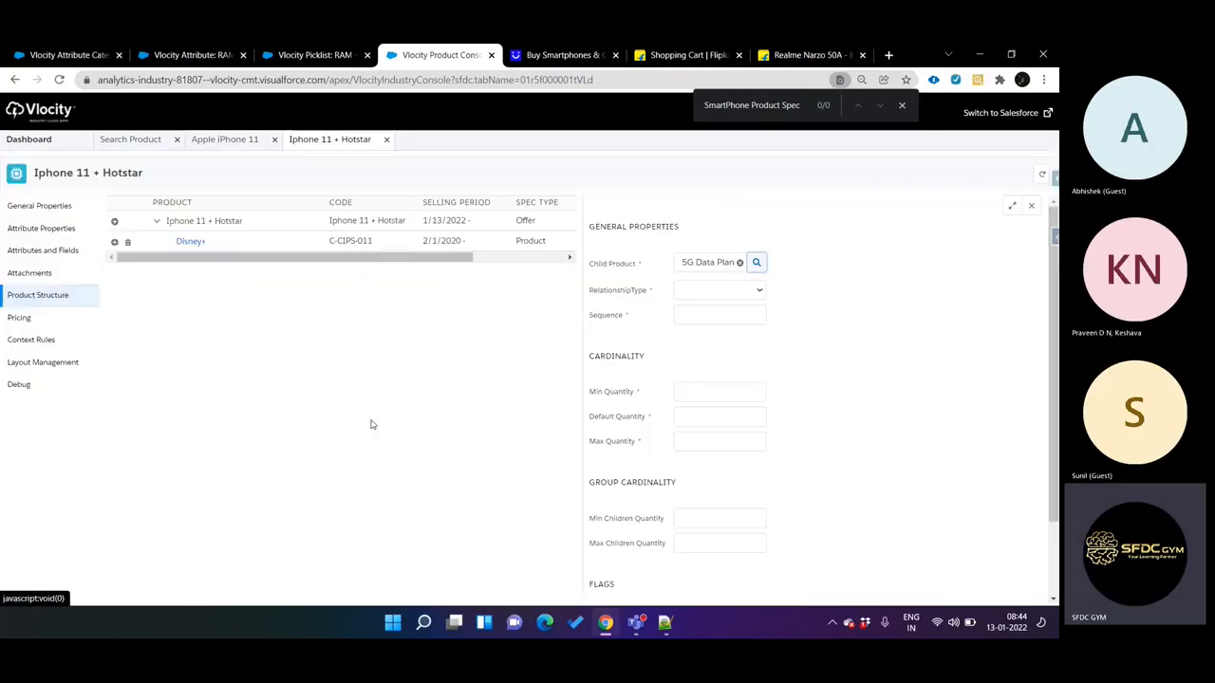
Set the 5G Data Plan's relationship type to Child and its sequence to 2
{"action": "left_click", "coordinate": [716, 290]}
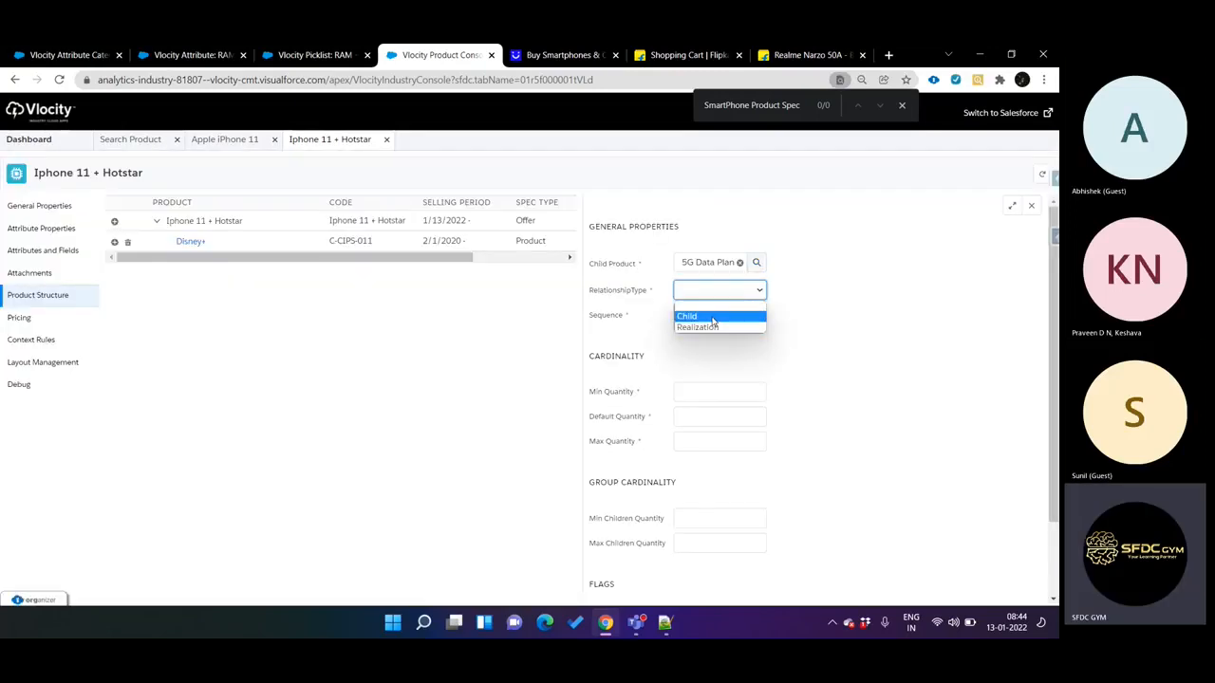
{"action": "left_click", "coordinate": [712, 314]}
{"action": "left_click", "coordinate": [712, 316]}
Set the 5G Data Plan's cardinality to minimum 3, default 3 and maximum 10
{"action": "left_click", "coordinate": [700, 392]}
{"action": "key", "text": "Tab"}
{"action": "left_click", "coordinate": [699, 391]}
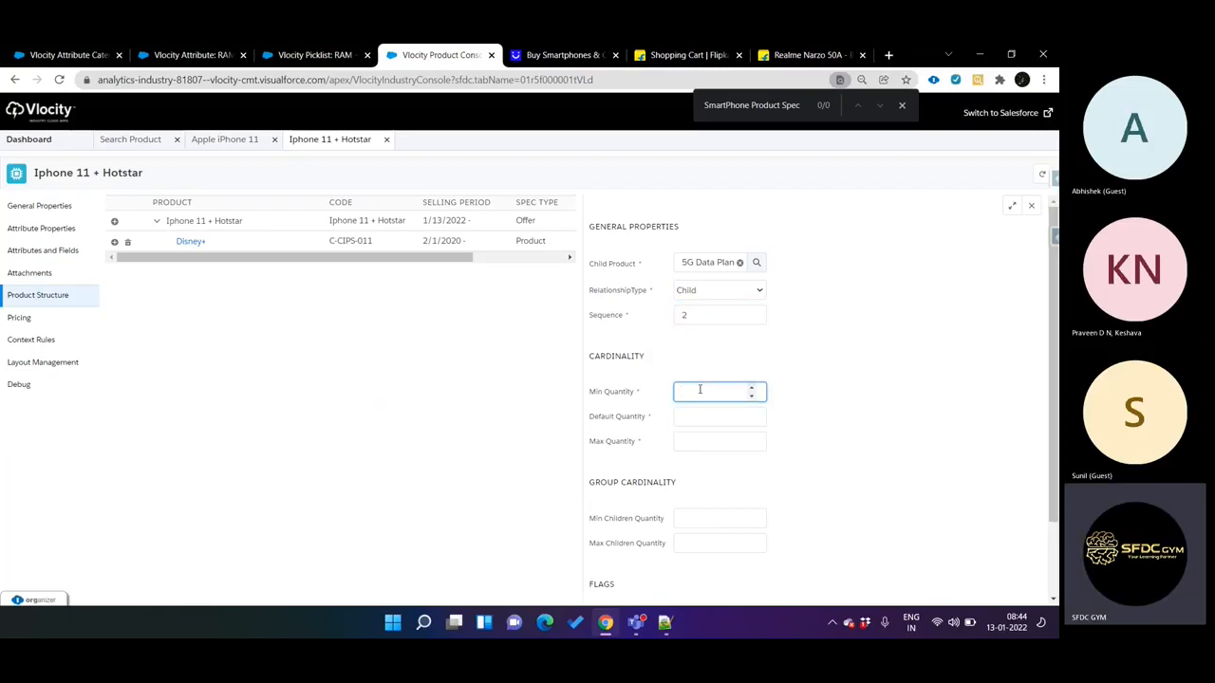
{"action": "type", "text": "3"}
{"action": "left_click", "coordinate": [691, 410]}
{"action": "type", "text": "3"}
{"action": "left_click", "coordinate": [696, 439]}
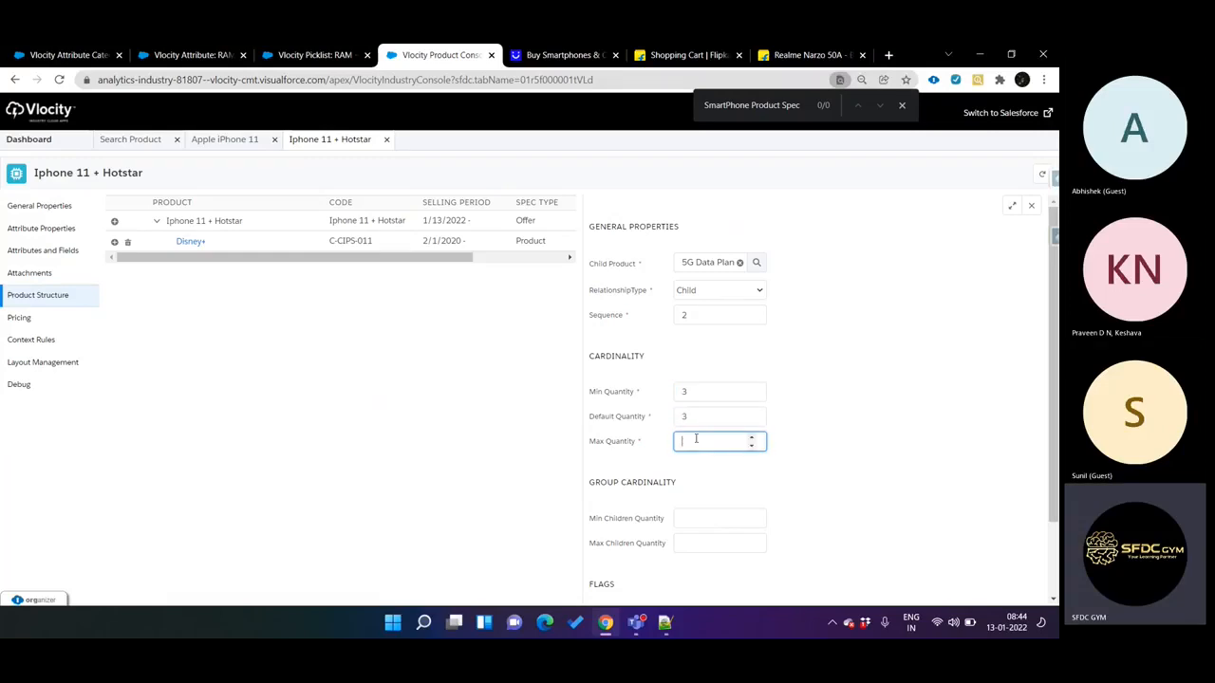
Review the 5G Data Plan's group cardinality and flags, and mark it as a Virtual Item
{"action": "scroll", "coordinate": [832, 442], "scroll_direction": "down", "scroll_amount": 1}
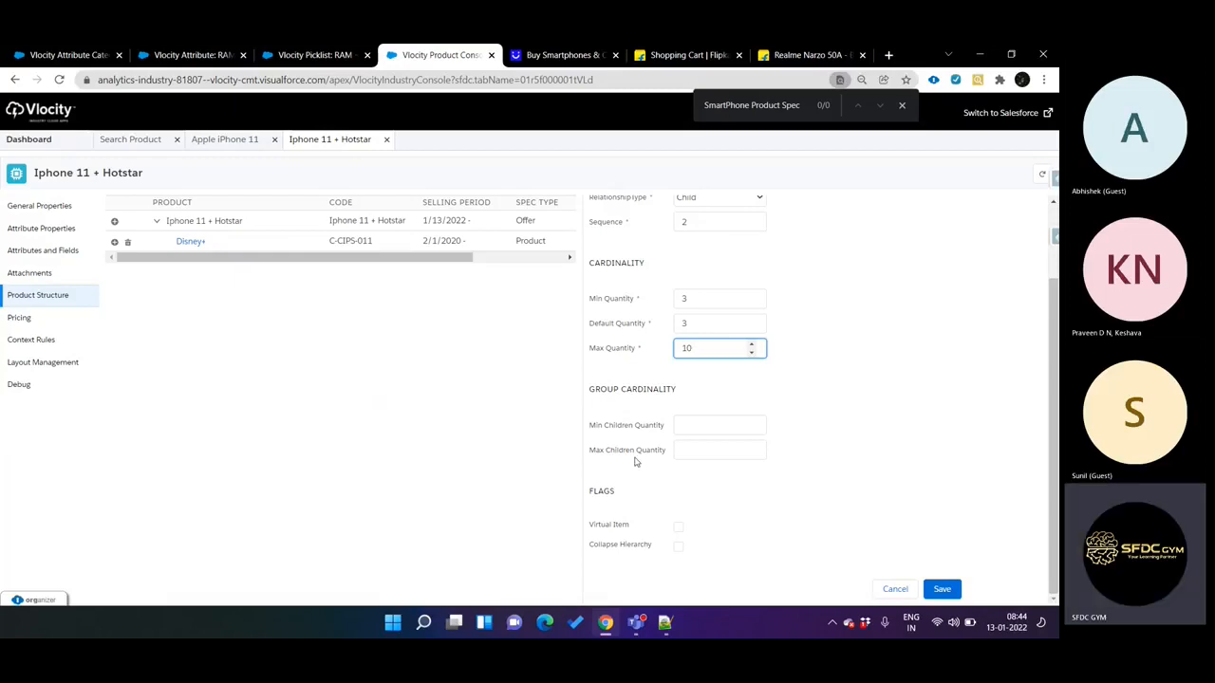
{"action": "scroll", "coordinate": [641, 454], "scroll_direction": "up", "scroll_amount": 1}
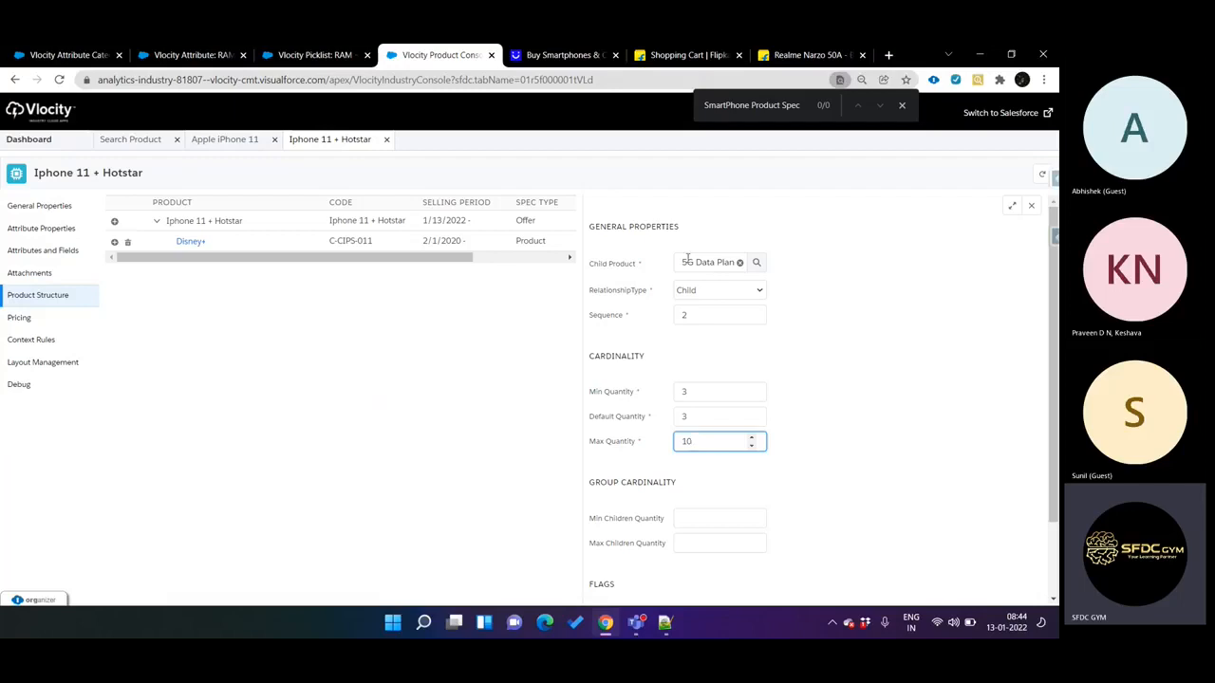
{"action": "scroll", "coordinate": [731, 278], "scroll_direction": "down", "scroll_amount": 2}
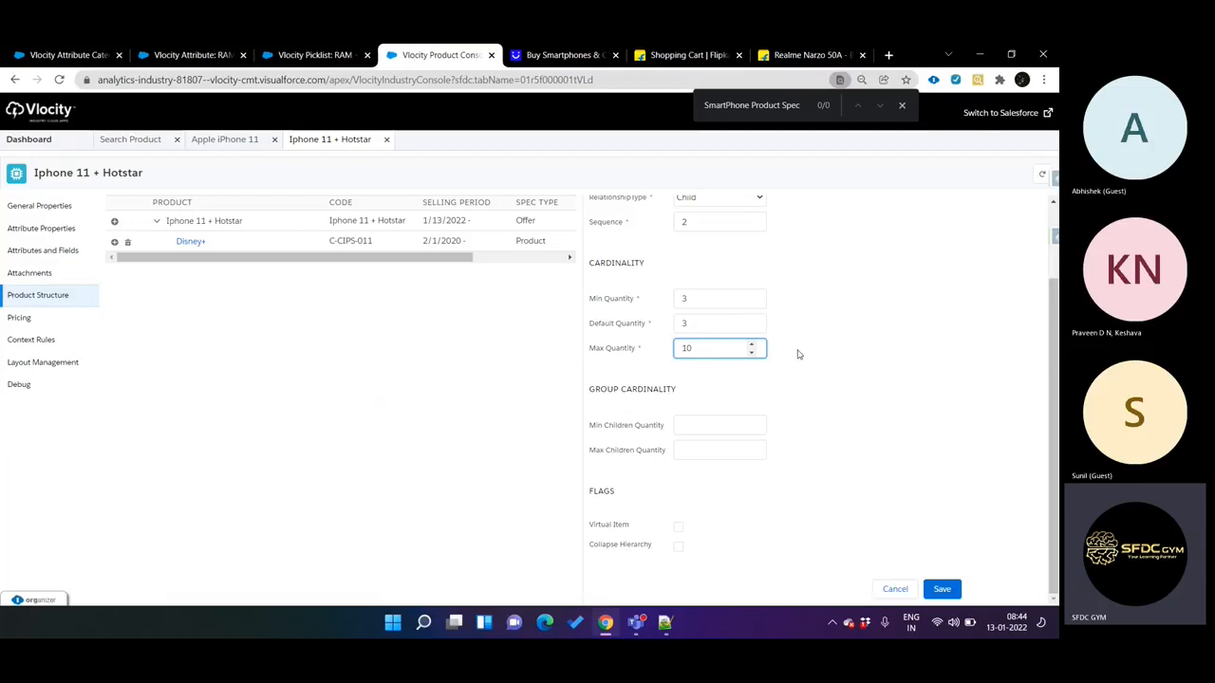
{"action": "left_click", "coordinate": [679, 527]}
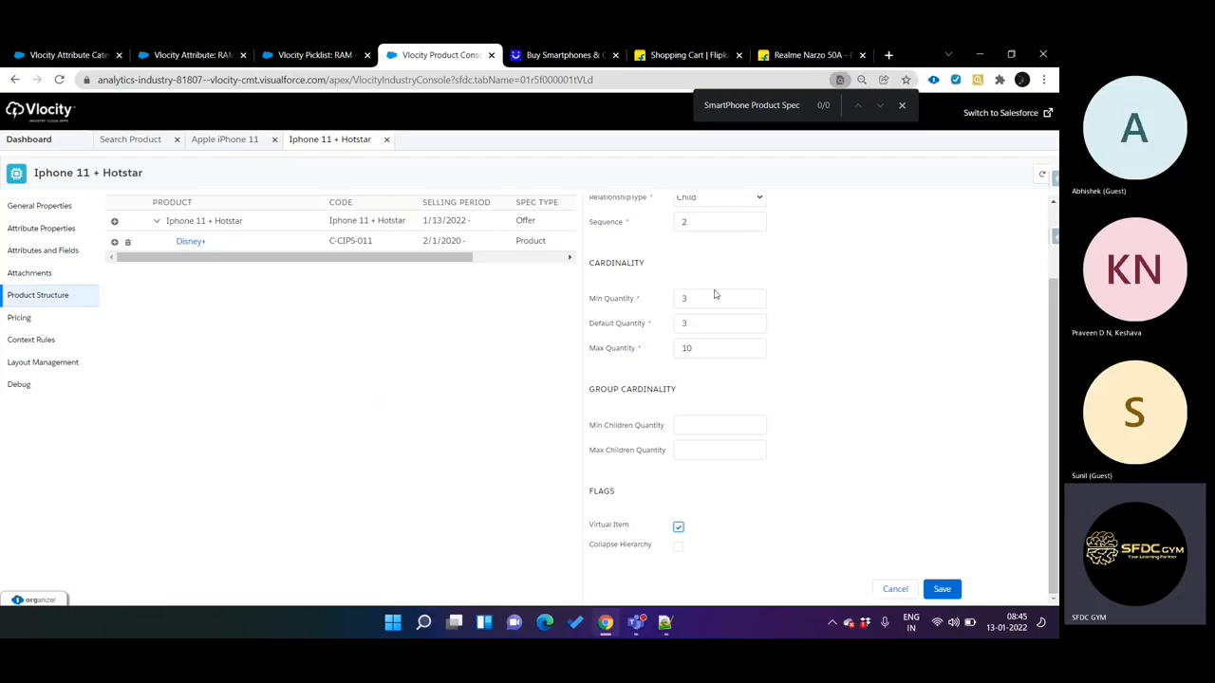
Check the 5G Data Plan's child settings and save it as a child product of Iphone 11 + Hotstar
{"action": "scroll", "coordinate": [754, 408], "scroll_direction": "up", "scroll_amount": 1}
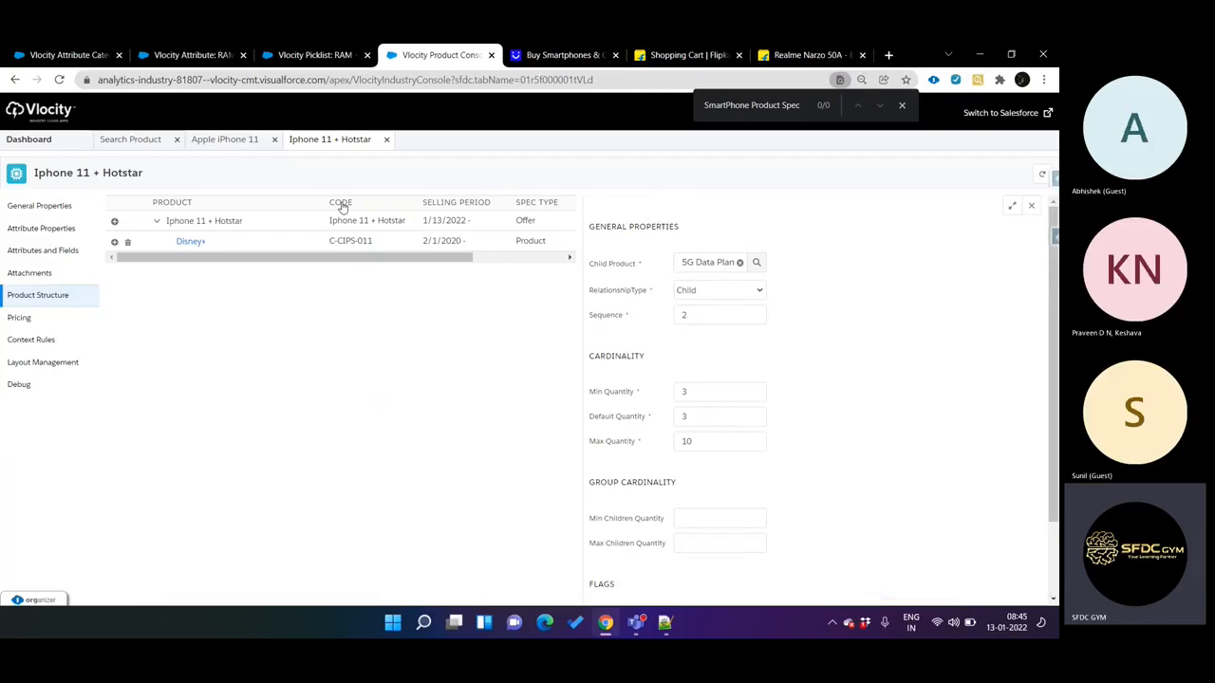
{"action": "scroll", "coordinate": [784, 393], "scroll_direction": "down", "scroll_amount": 1}
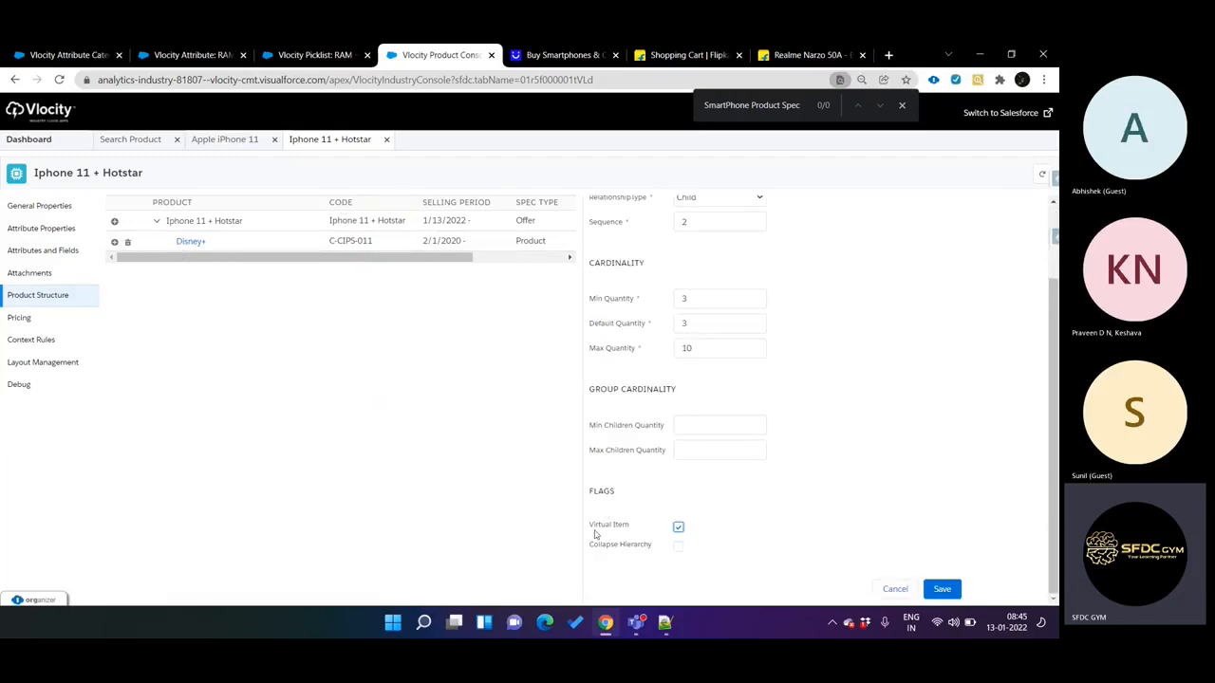
{"action": "left_click_drag", "start_coordinate": [593, 530], "coordinate": [644, 536]}
{"action": "left_click", "coordinate": [941, 588]}
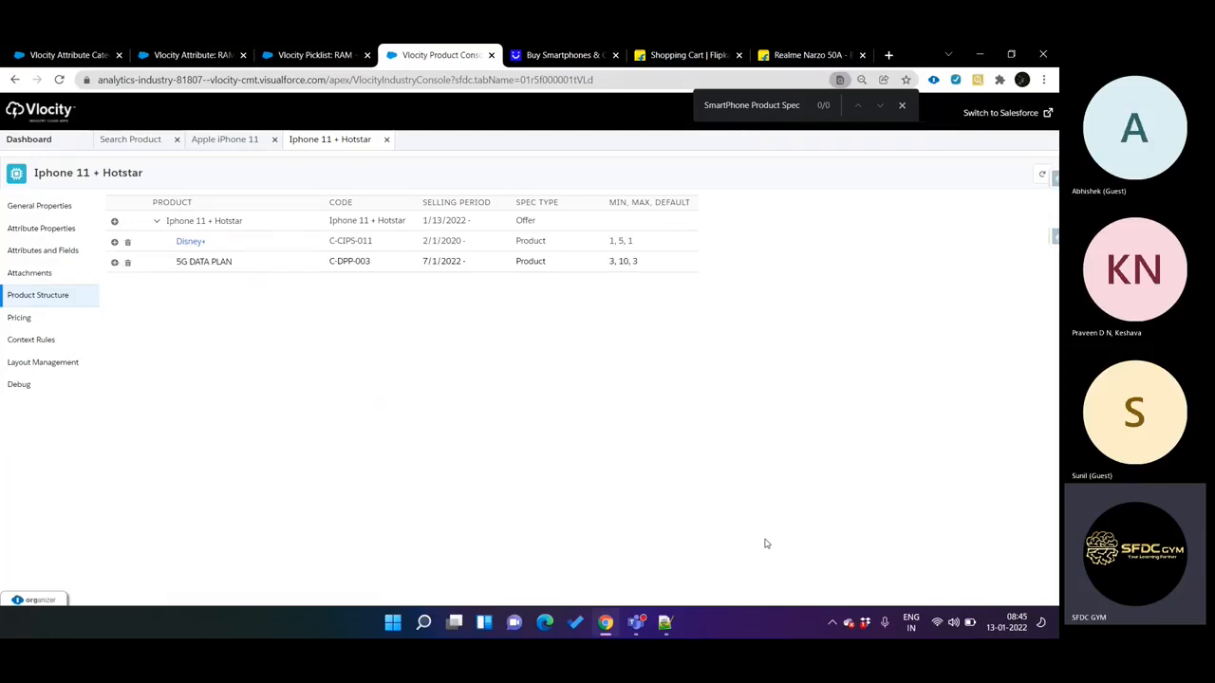
Review the properties and cardinality of the Iphone 11 + Hotstar offer and its Disney+ and 5G Data Plan children
{"action": "left_click", "coordinate": [326, 271]}
{"action": "left_click", "coordinate": [320, 244]}
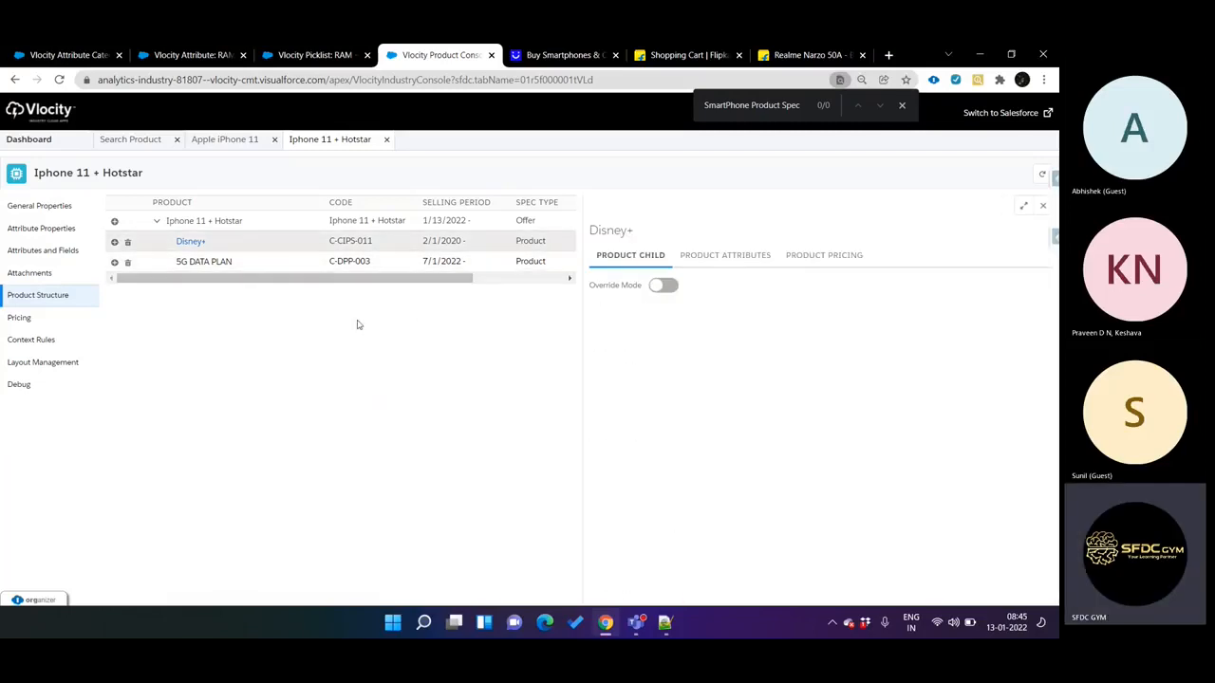
{"action": "scroll", "coordinate": [737, 451], "scroll_direction": "down", "scroll_amount": 2}
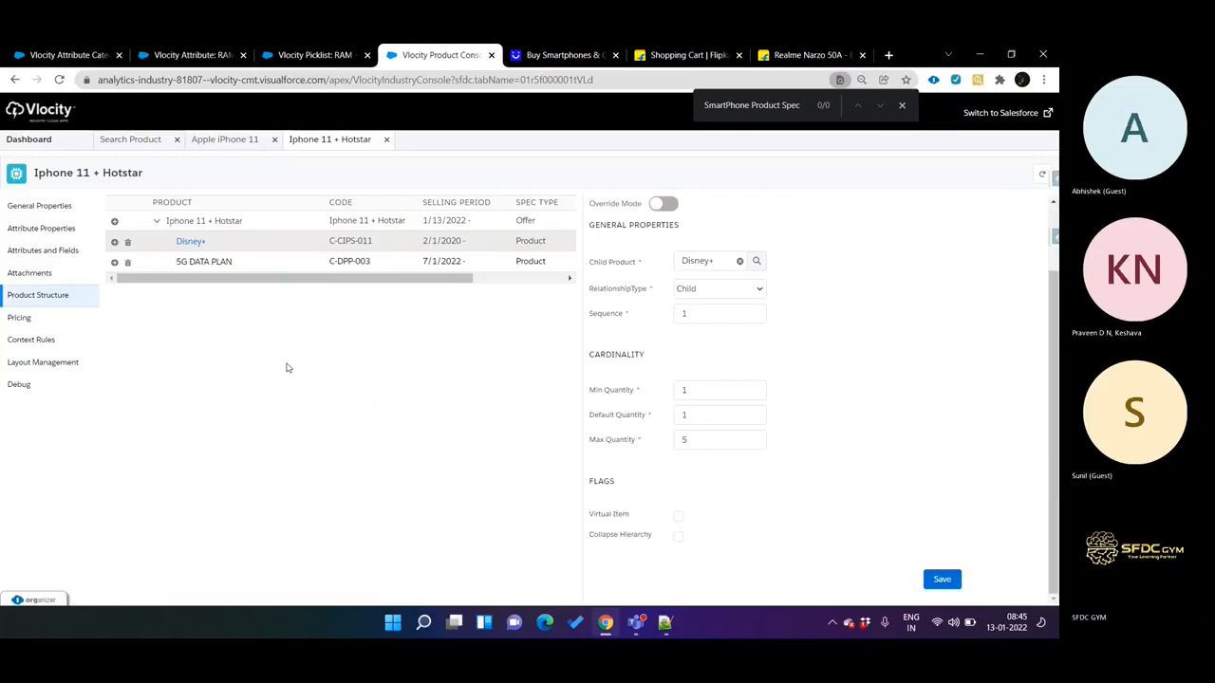
{"action": "left_click", "coordinate": [335, 221]}
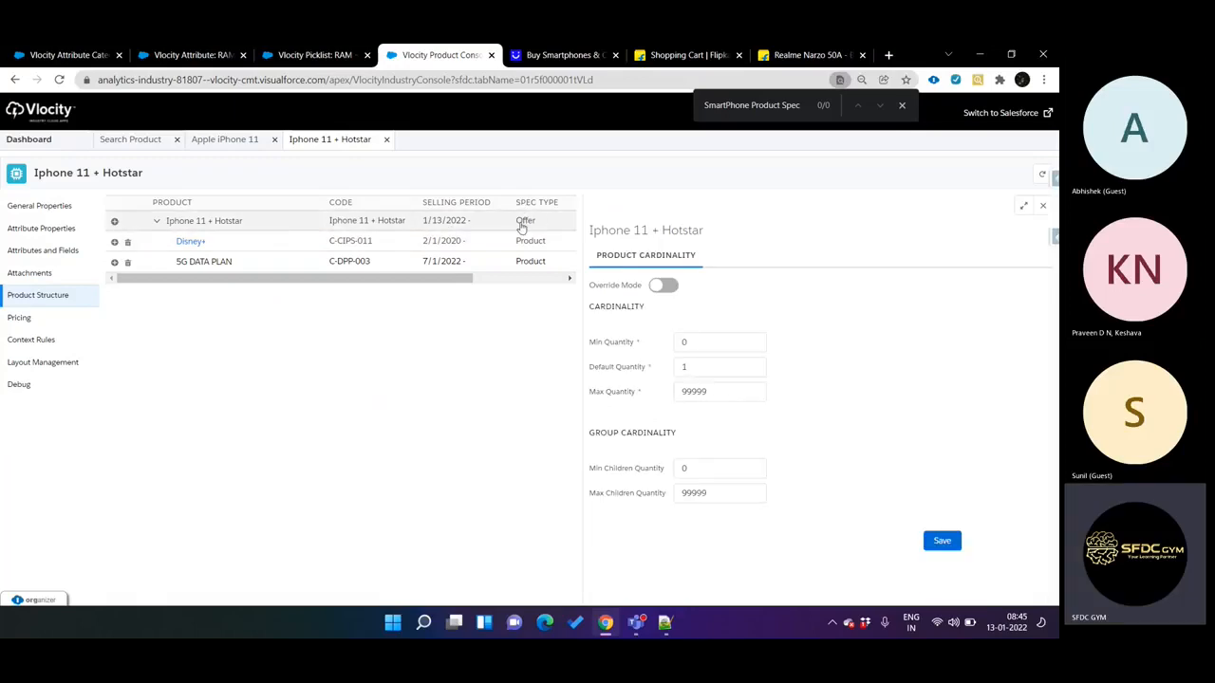
{"action": "left_click", "coordinate": [319, 252]}
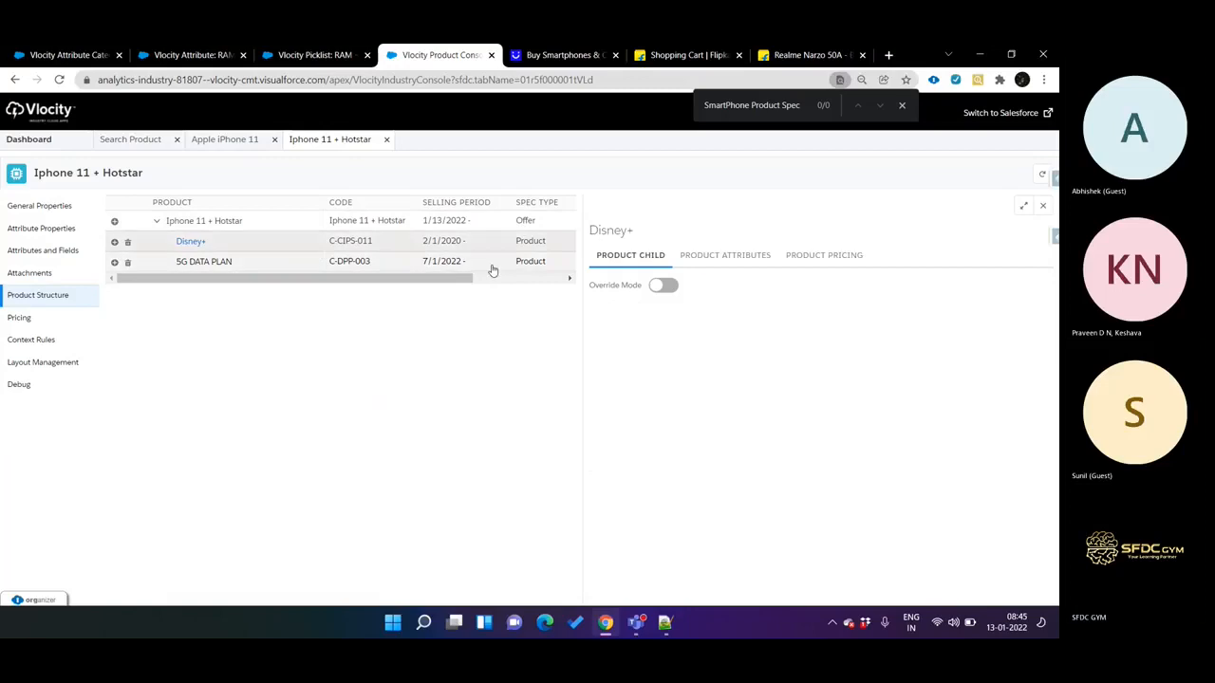
{"action": "left_click", "coordinate": [528, 263]}
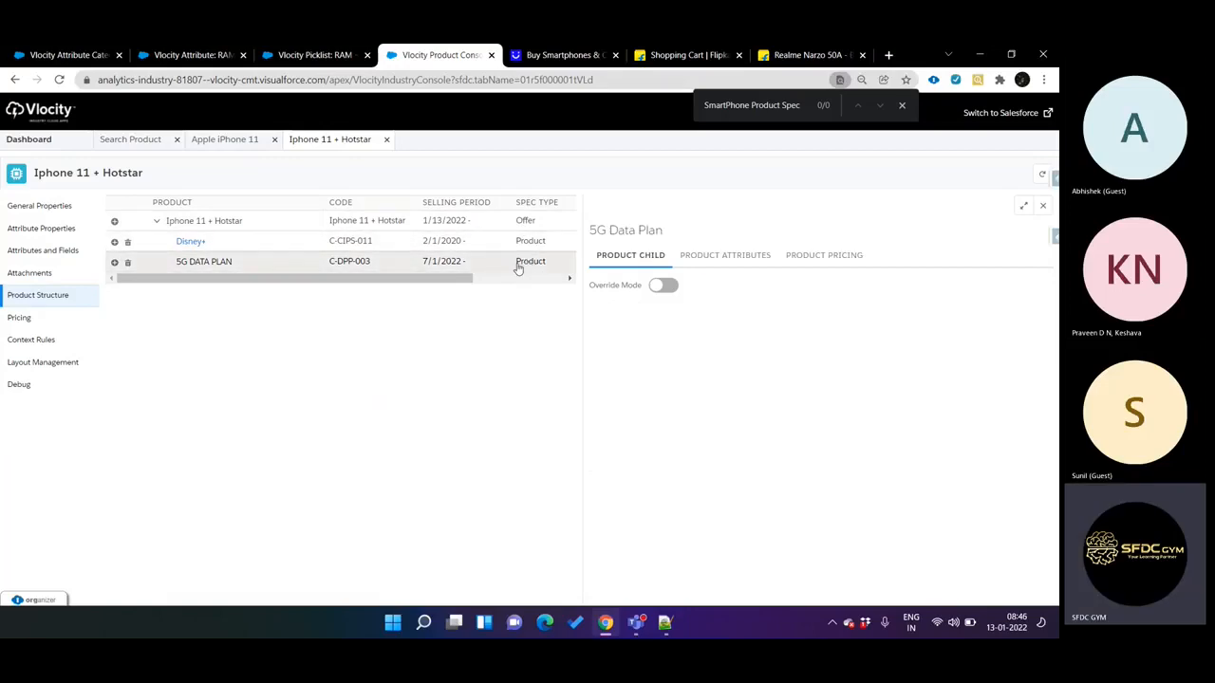
Examine the minimum, maximum and default quantities in the product structure alongside Disney+'s child product settings
{"action": "left_click", "coordinate": [378, 246]}
{"action": "left_click_drag", "start_coordinate": [468, 280], "coordinate": [580, 278]}
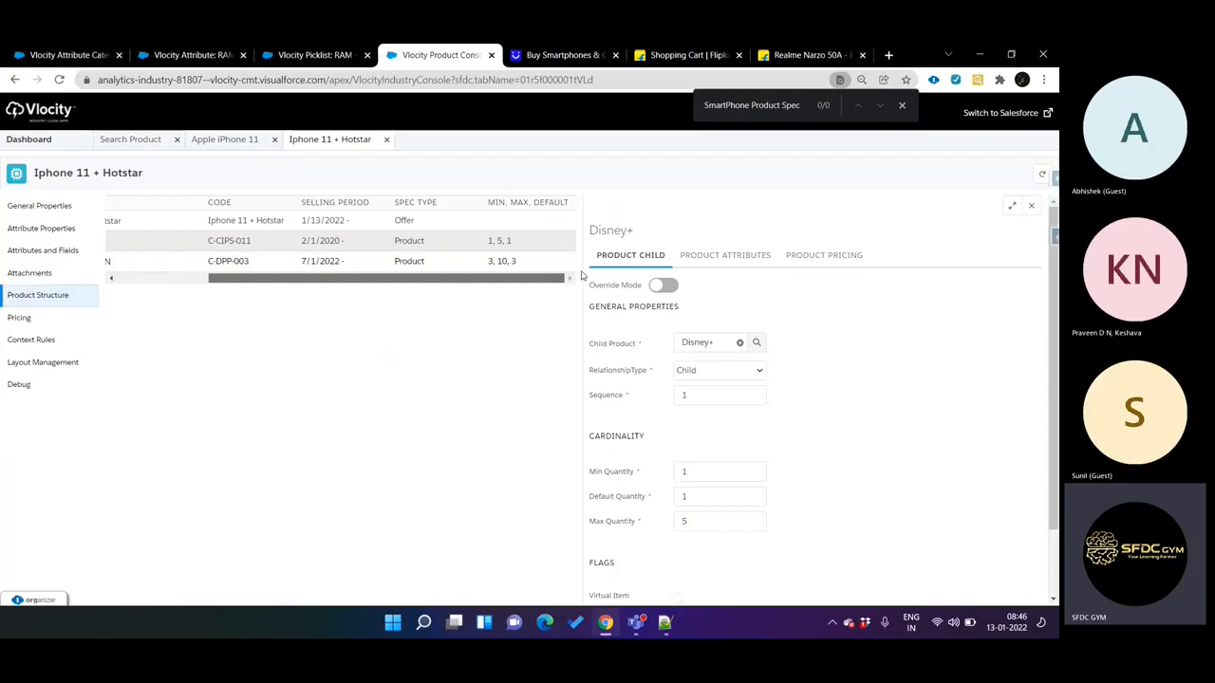
{"action": "left_click", "coordinate": [514, 246]}
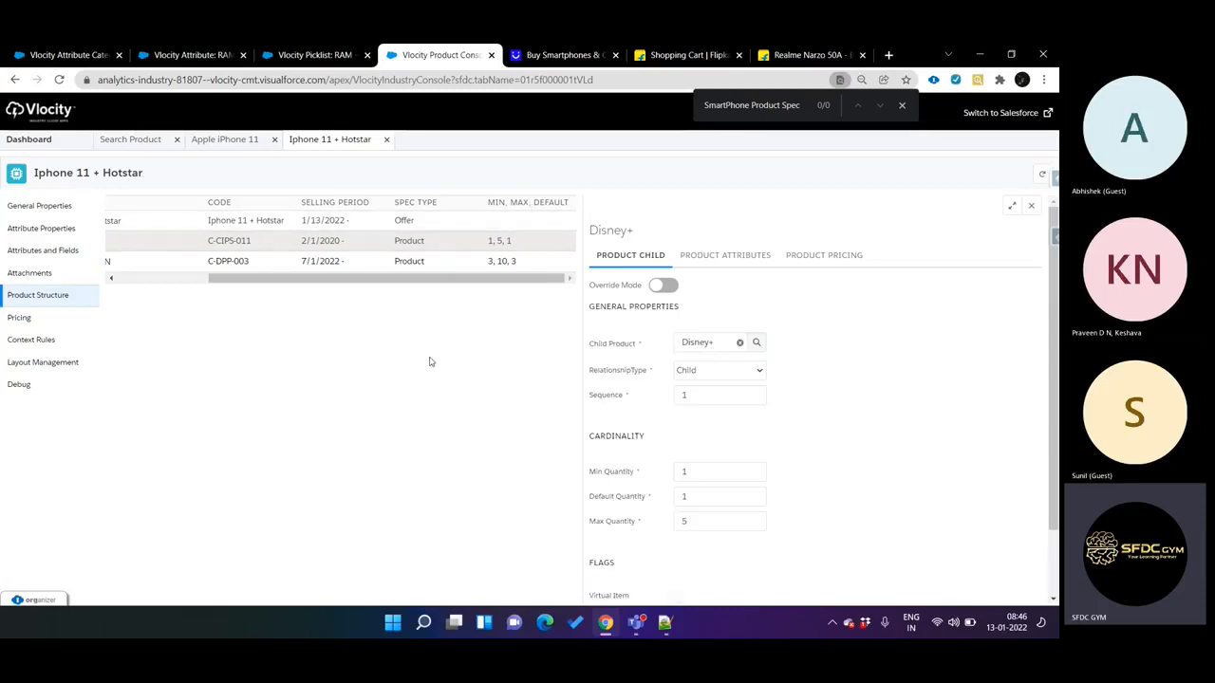
{"action": "left_click_drag", "start_coordinate": [414, 279], "coordinate": [298, 280]}
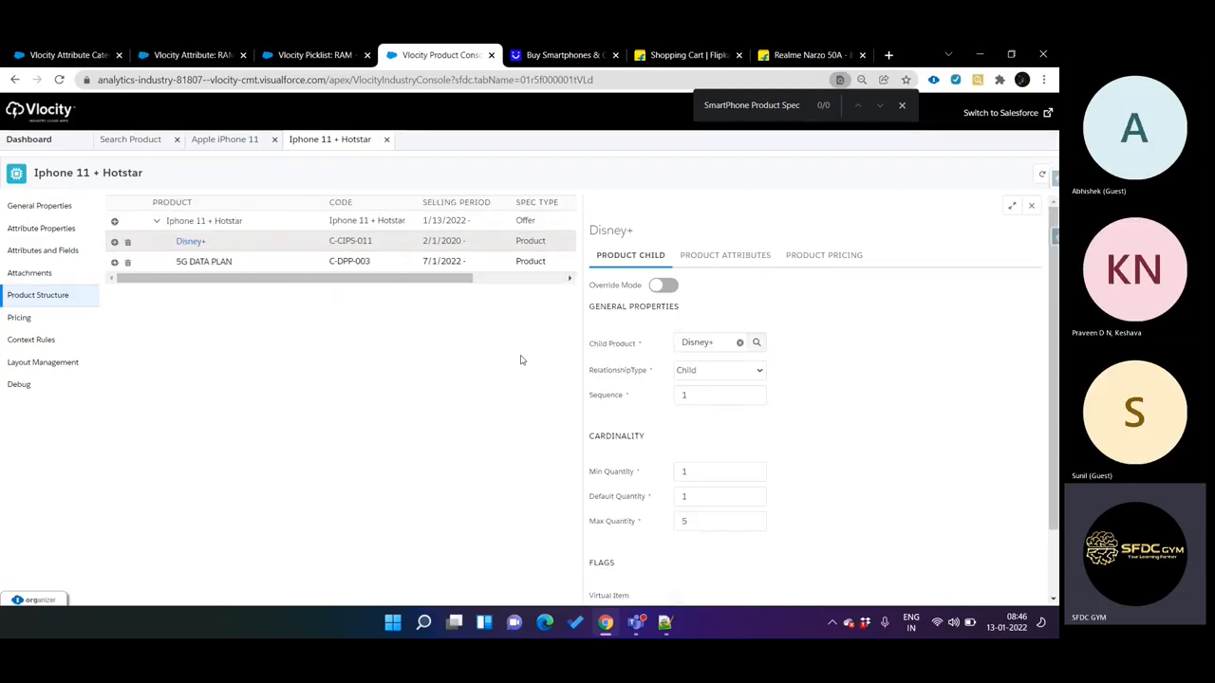
{"action": "left_click", "coordinate": [414, 249]}
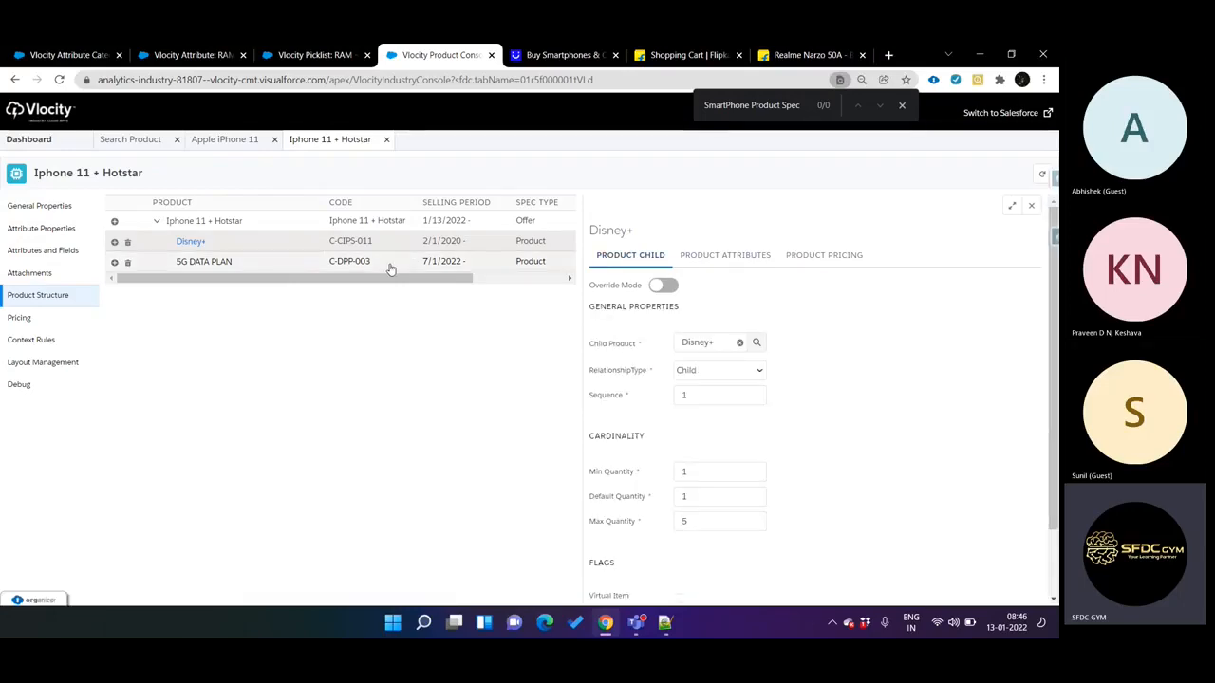
{"action": "scroll", "coordinate": [719, 502], "scroll_direction": "down", "scroll_amount": 2}
{"action": "scroll", "coordinate": [713, 466], "scroll_direction": "up", "scroll_amount": 2}
Examine Disney+'s pricing charges and its design-time and run-time attributes
{"action": "left_click", "coordinate": [824, 264]}
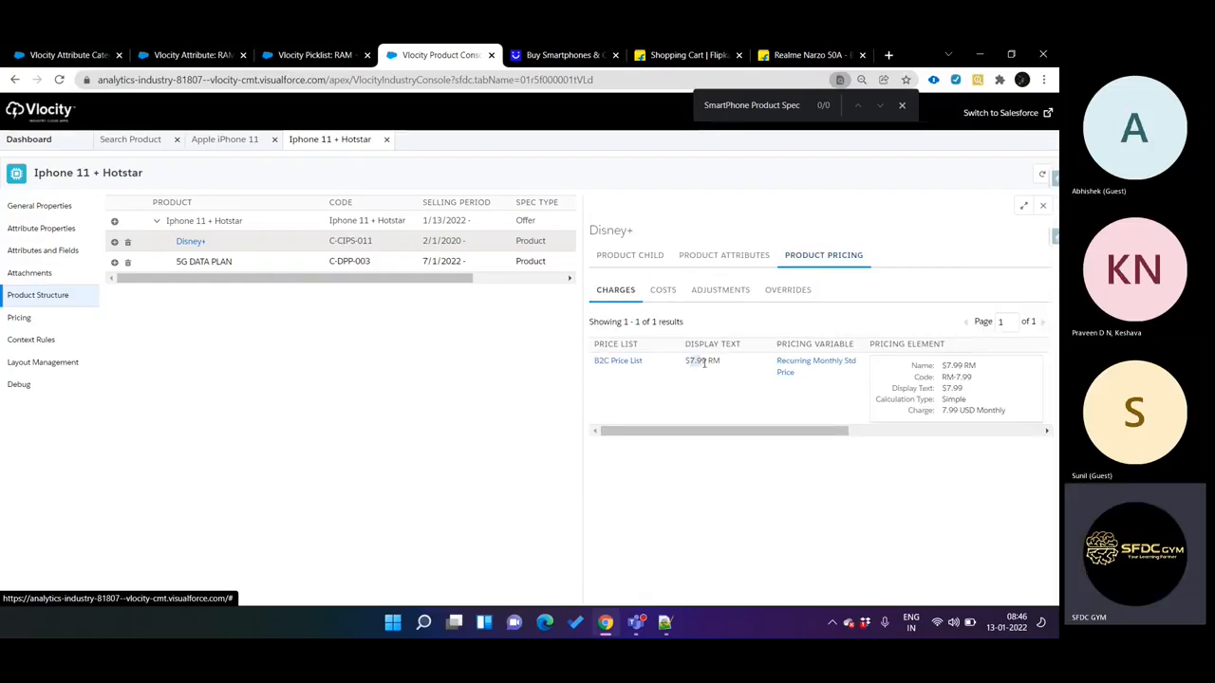
{"action": "left_click_drag", "start_coordinate": [688, 362], "coordinate": [709, 364]}
{"action": "left_click_drag", "start_coordinate": [725, 431], "coordinate": [933, 423]}
{"action": "left_click_drag", "start_coordinate": [1012, 422], "coordinate": [819, 424]}
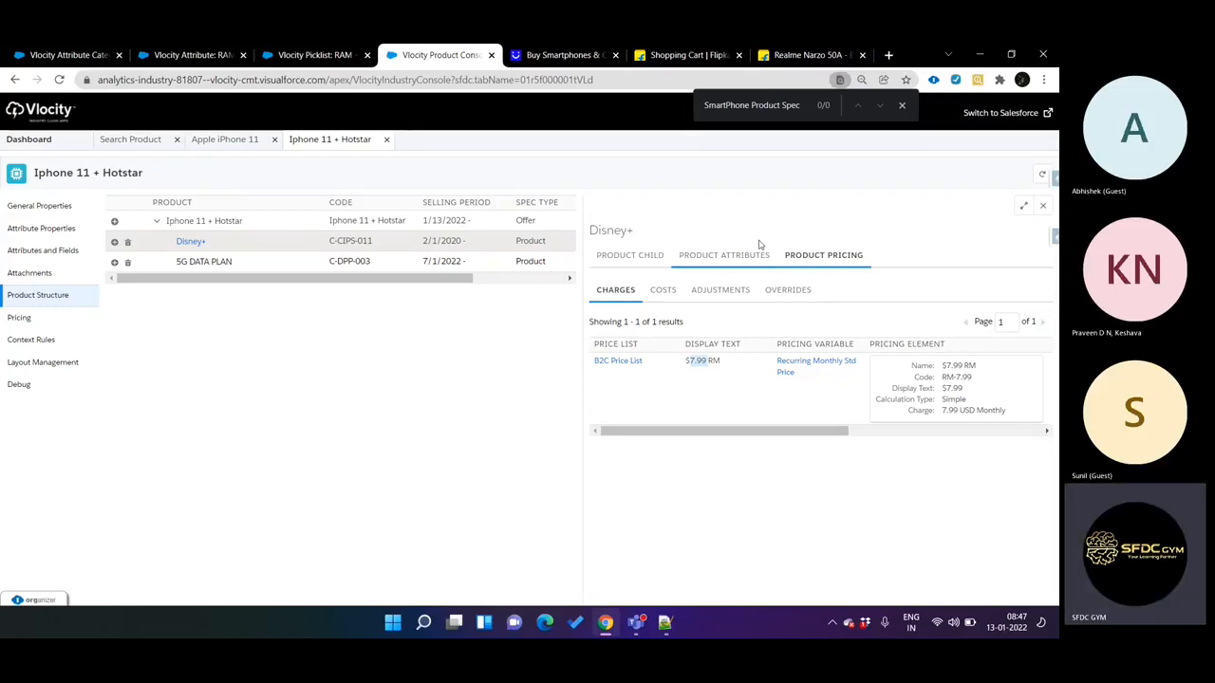
{"action": "left_click", "coordinate": [737, 263]}
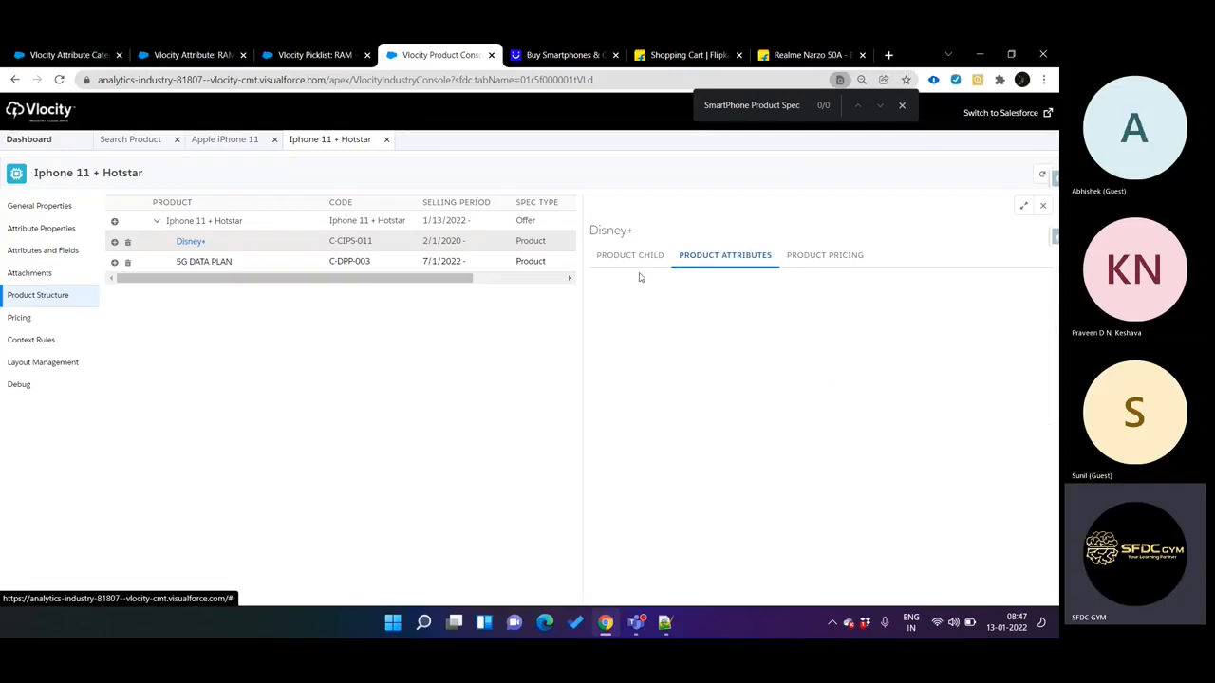
{"action": "left_click", "coordinate": [724, 264]}
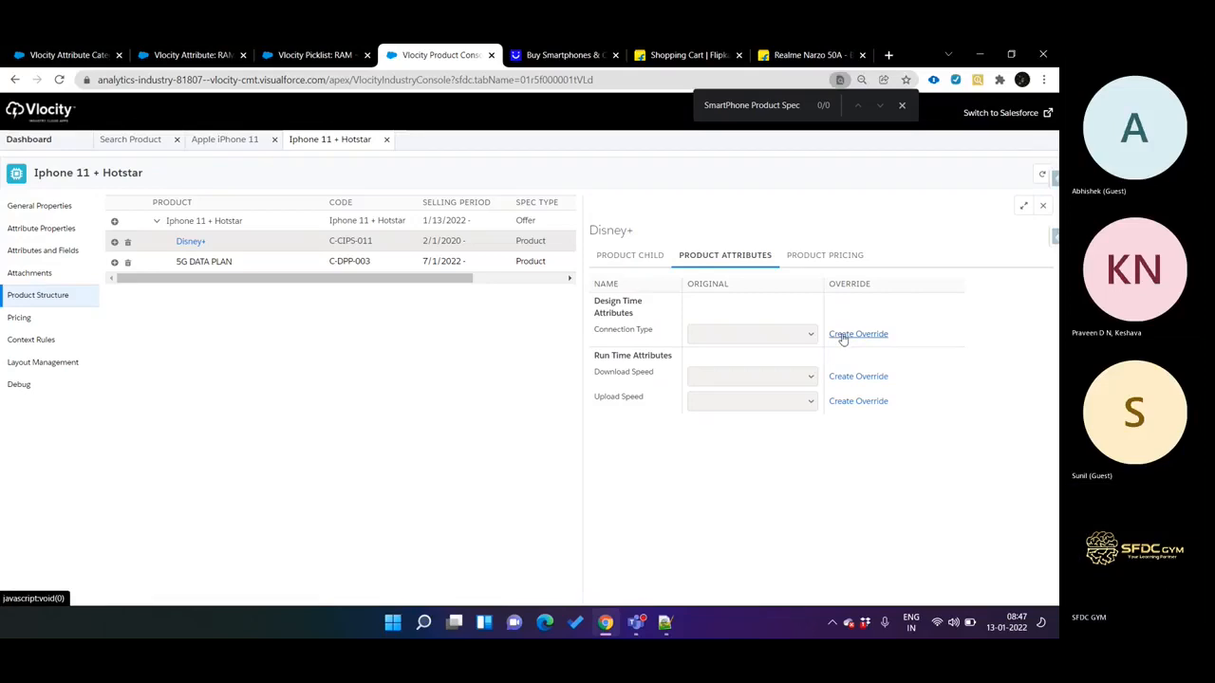
Compare Disney+'s minimum, default and maximum quantity fields with the cardinality listed for it in the product structure
{"action": "left_click", "coordinate": [629, 255]}
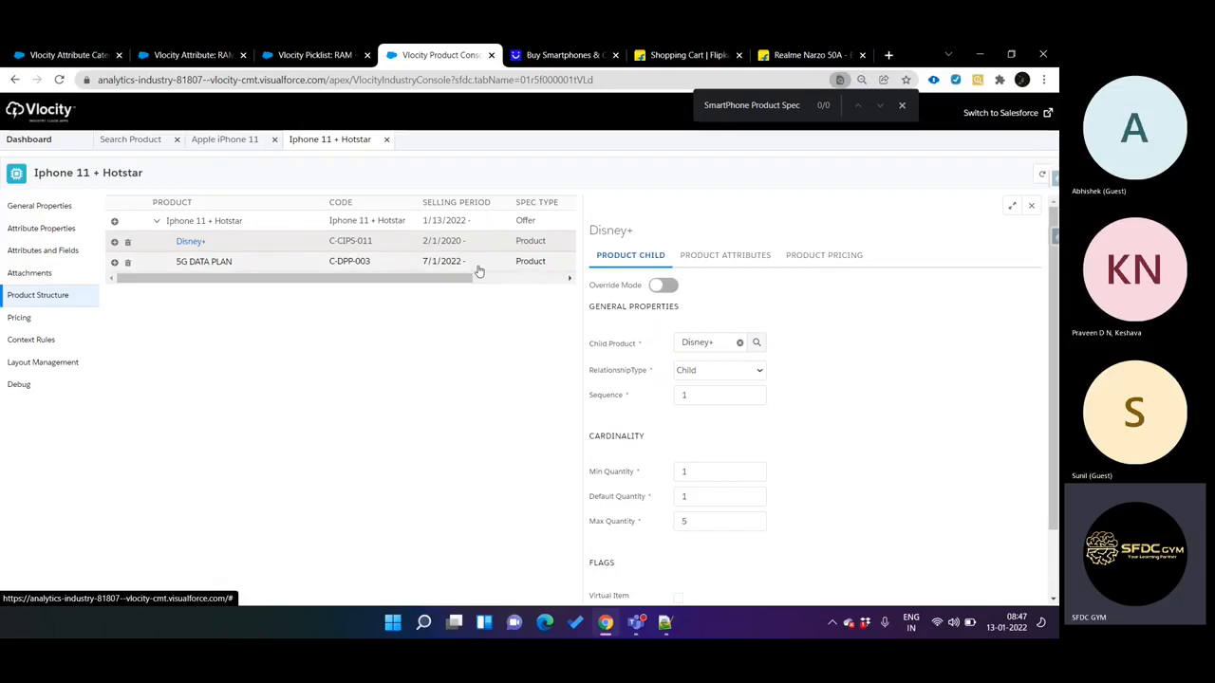
{"action": "left_click_drag", "start_coordinate": [466, 275], "coordinate": [560, 276]}
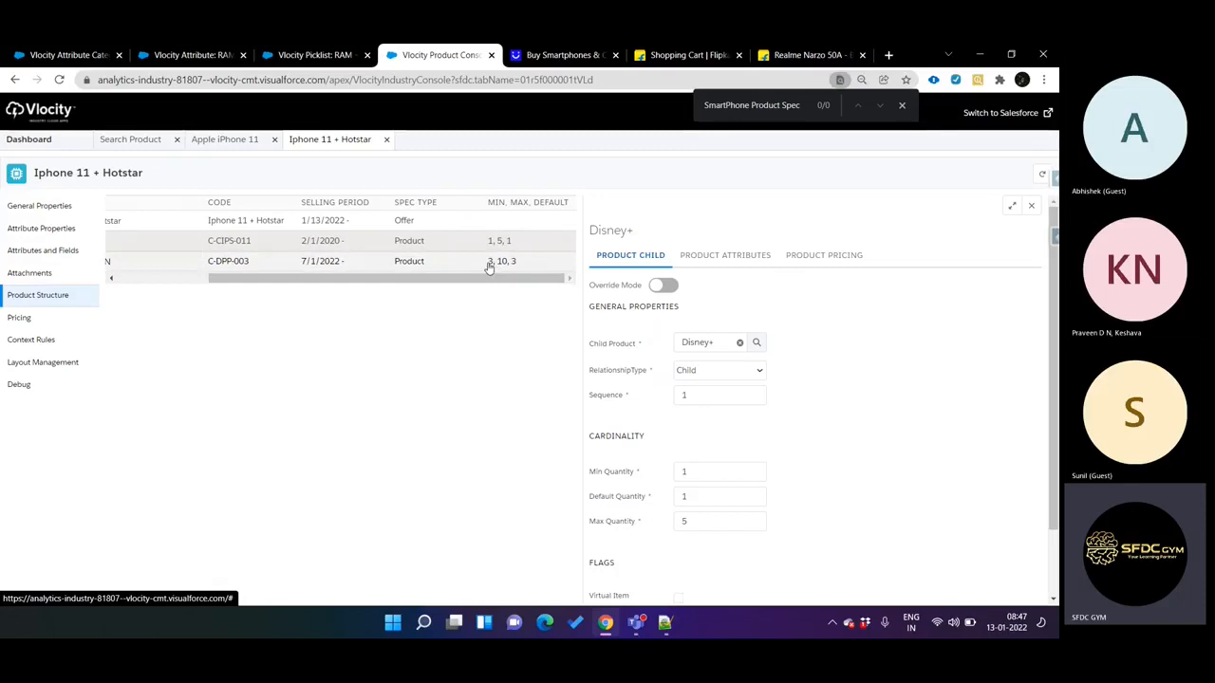
{"action": "left_click_drag", "start_coordinate": [497, 275], "coordinate": [117, 276]}
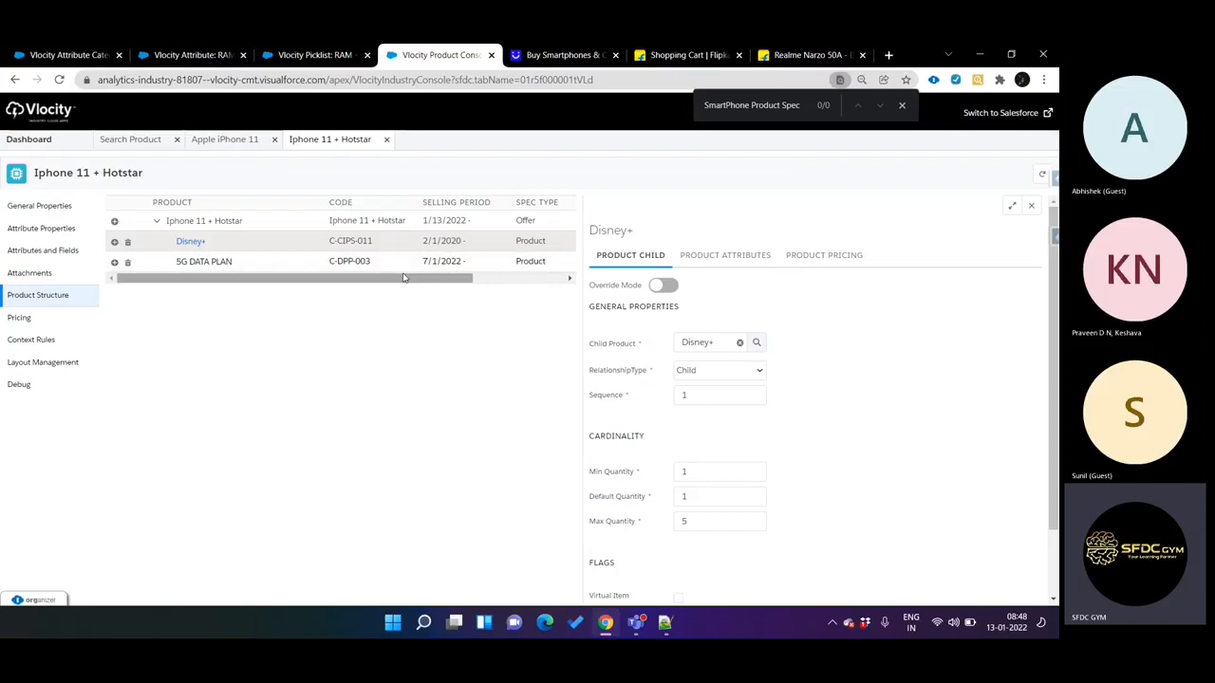
{"action": "left_click_drag", "start_coordinate": [400, 282], "coordinate": [492, 282]}
{"action": "left_click", "coordinate": [525, 247]}
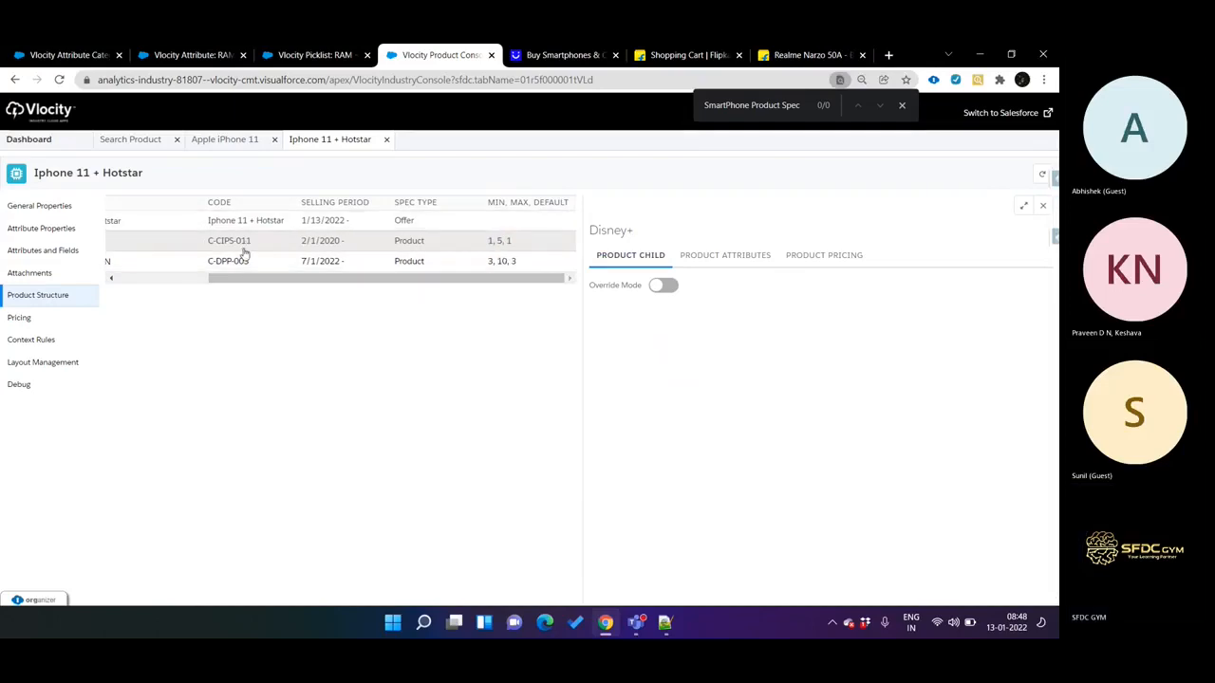
{"action": "scroll", "coordinate": [157, 287], "scroll_direction": "left", "scroll_amount": 3}
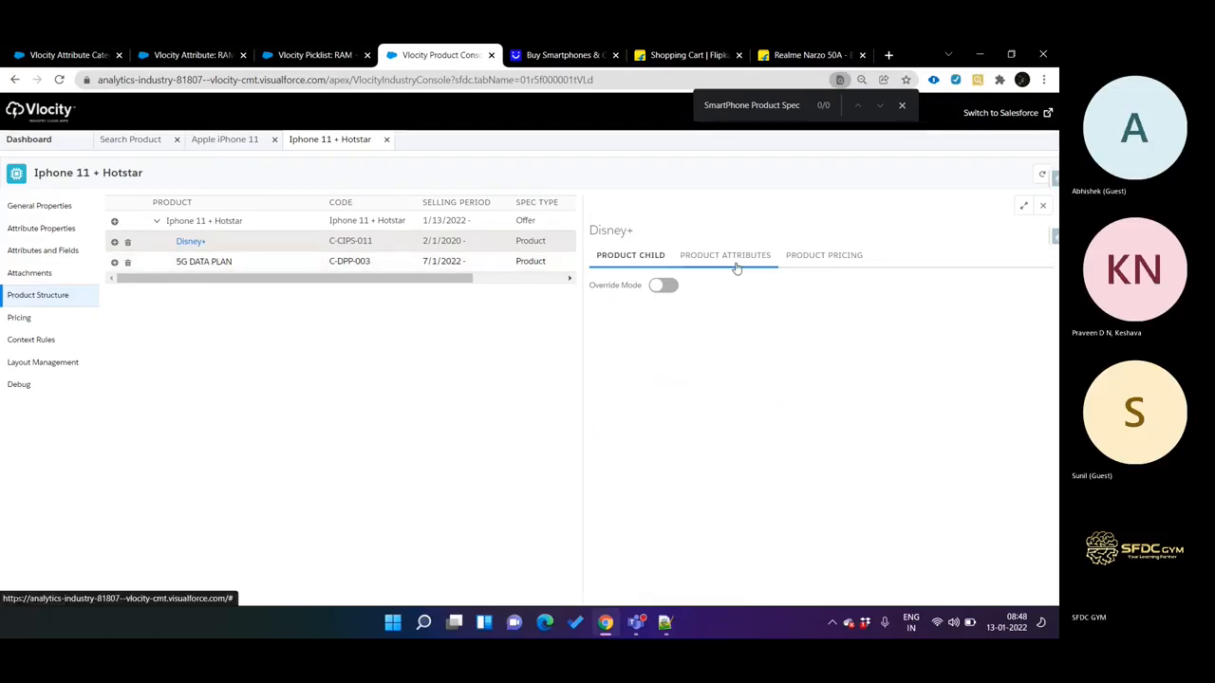
{"action": "scroll", "coordinate": [506, 279], "scroll_direction": "right", "scroll_amount": 3}
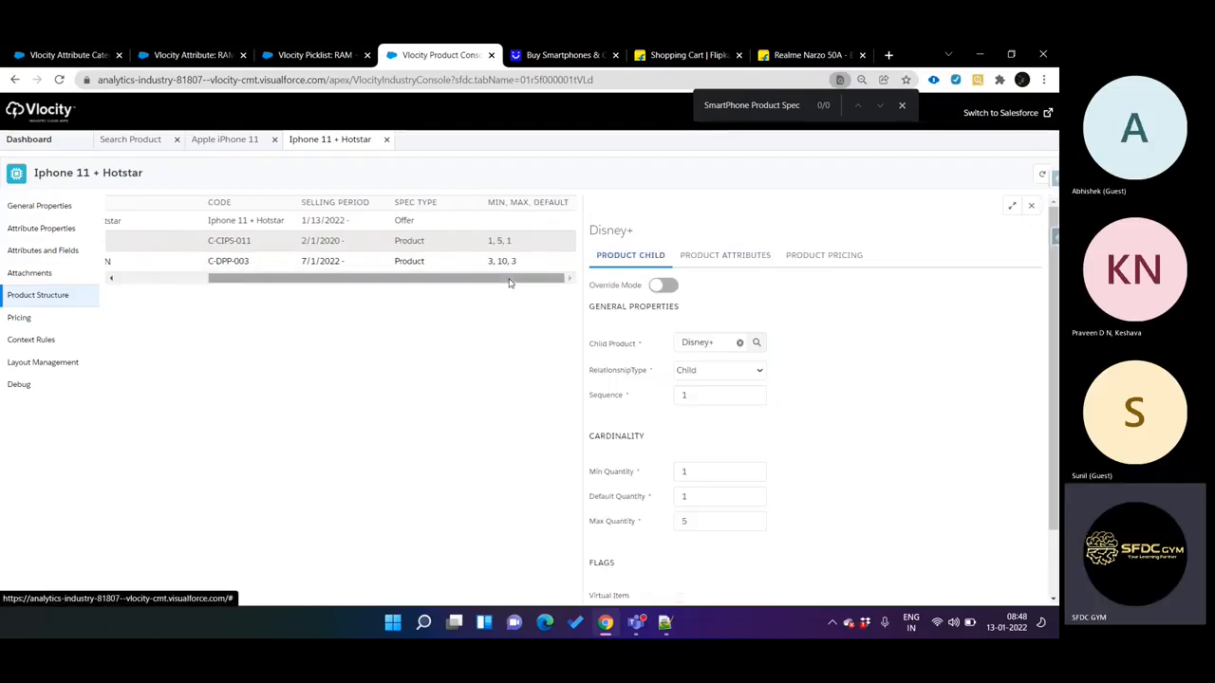
{"action": "left_click", "coordinate": [681, 472]}
{"action": "key", "text": "Tab"}
{"action": "key", "text": "Tab"}
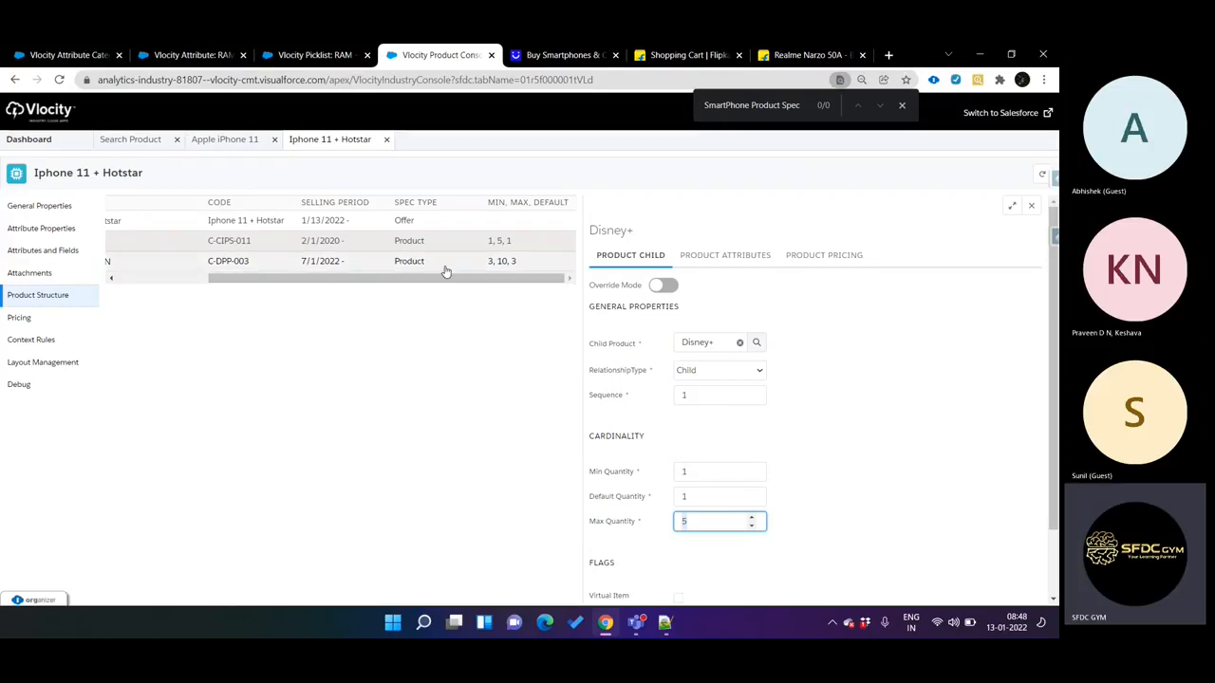
Set the 5G Data Plan's maximum quantity to 8 and save the child product
{"action": "left_click", "coordinate": [537, 261]}
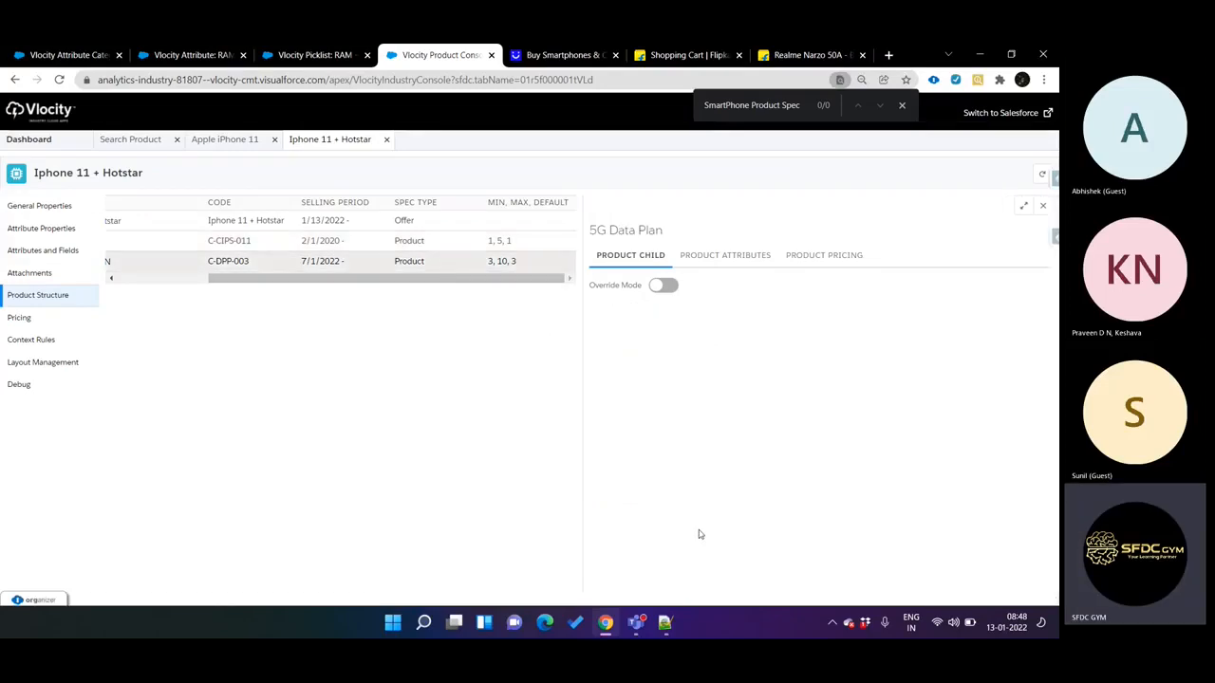
{"action": "scroll", "coordinate": [691, 466], "scroll_direction": "down", "scroll_amount": 2}
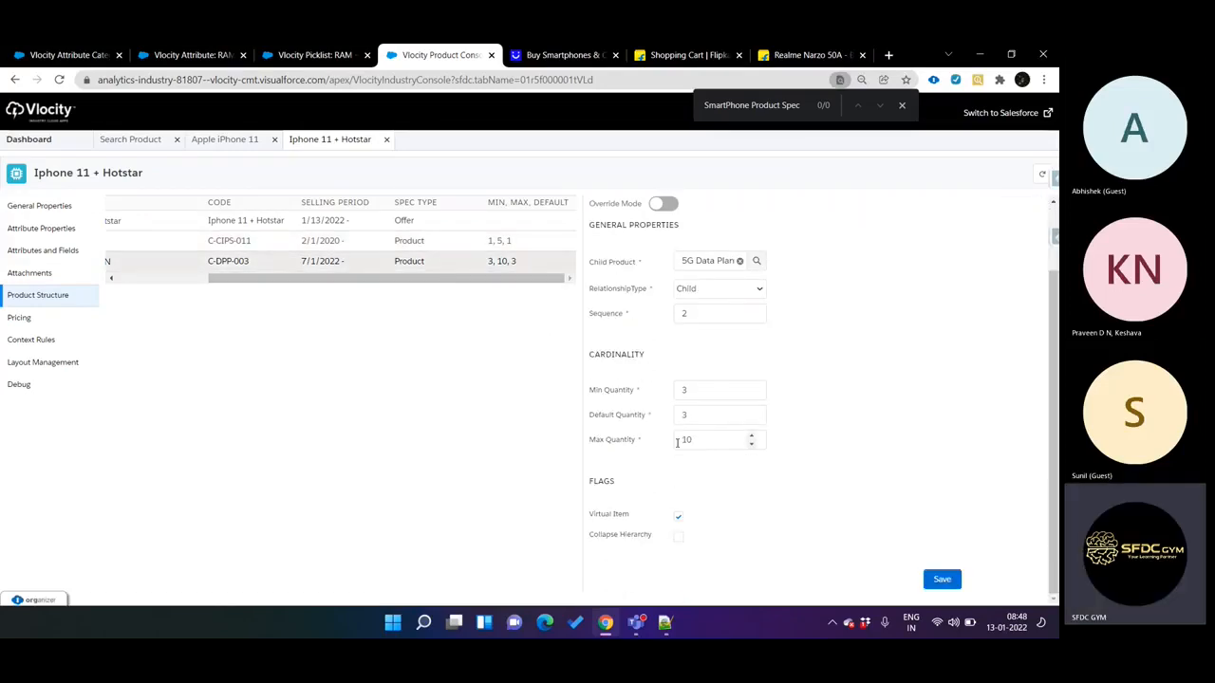
{"action": "double_click", "coordinate": [683, 438]}
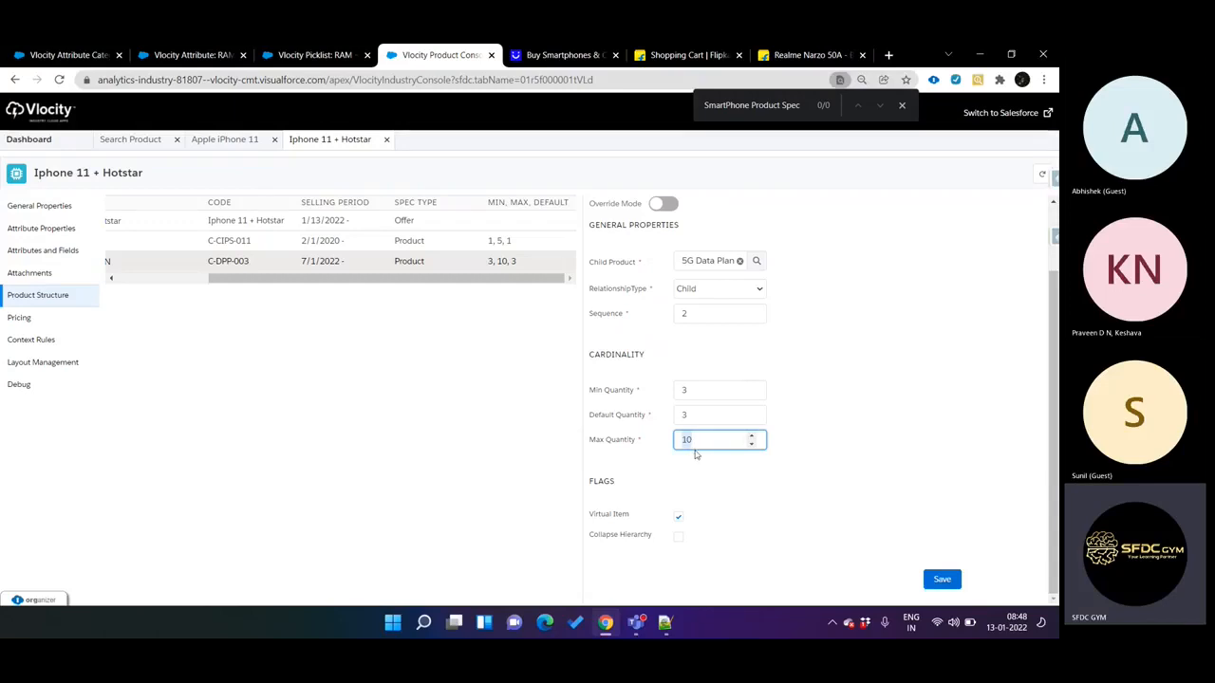
{"action": "left_click", "coordinate": [699, 438]}
{"action": "key", "text": "BackSpace"}
{"action": "key", "text": "BackSpace"}
{"action": "type", "text": "8"}
{"action": "left_click", "coordinate": [946, 582]}
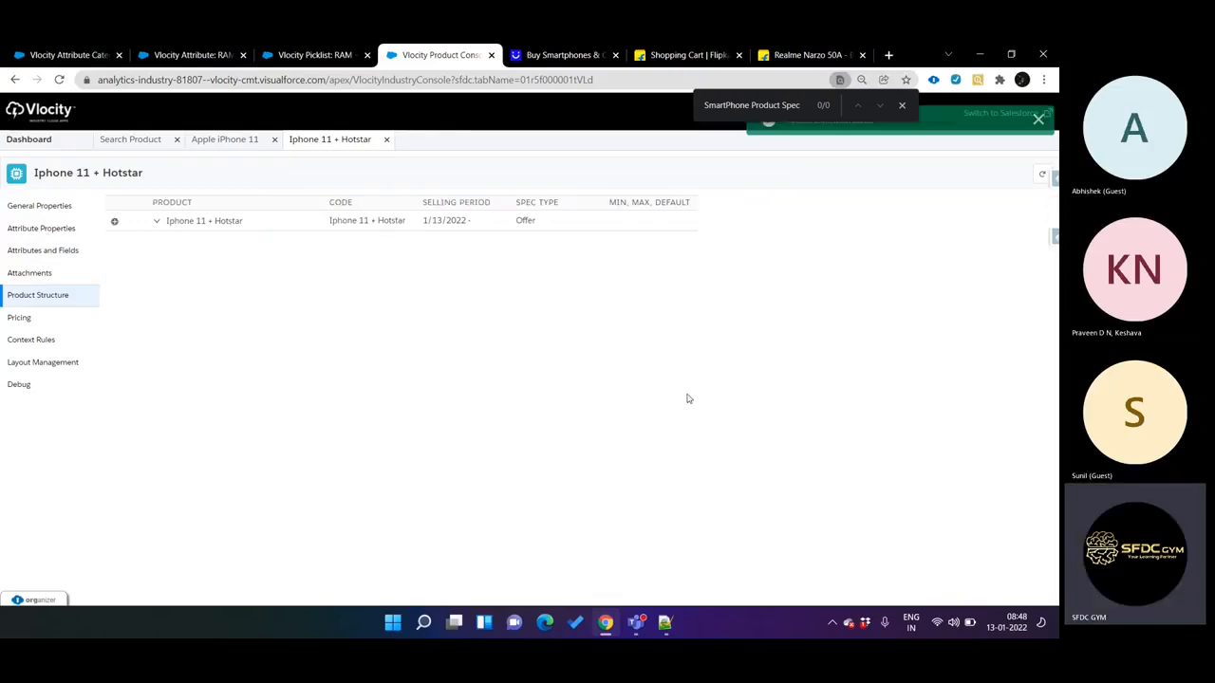
Set the 5G Data Plan's maximum quantity back to 10 and save the child product
{"action": "left_click", "coordinate": [526, 266]}
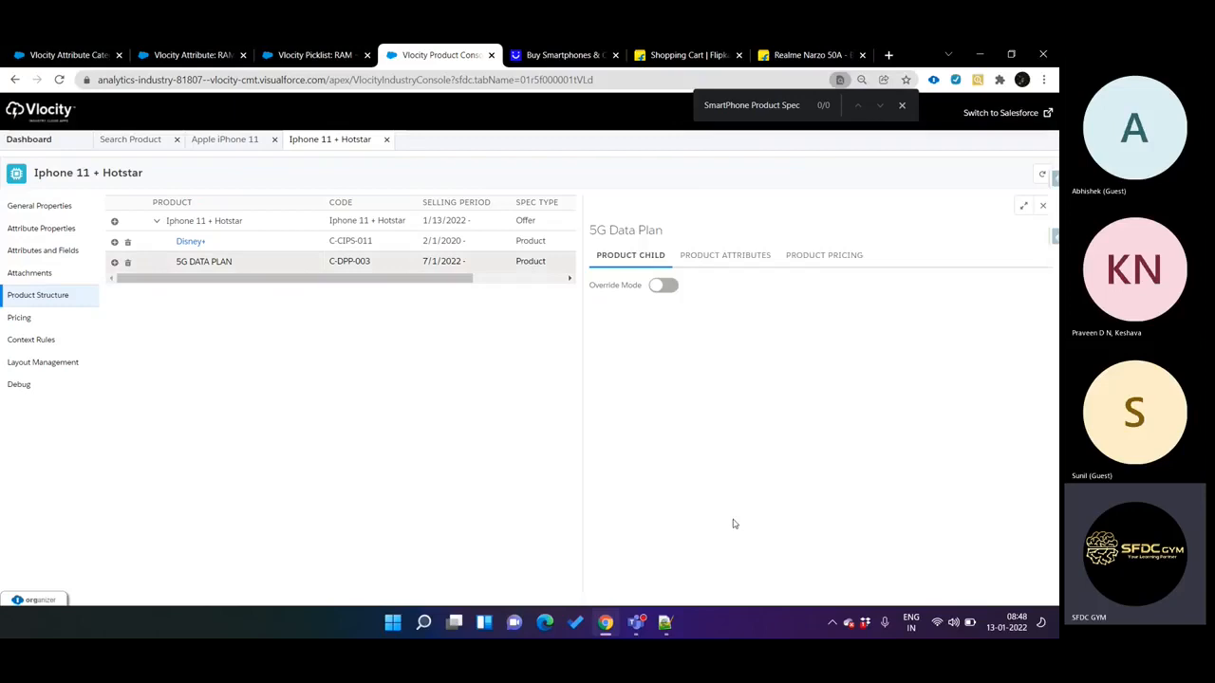
{"action": "scroll", "coordinate": [703, 512], "scroll_direction": "down", "scroll_amount": 2}
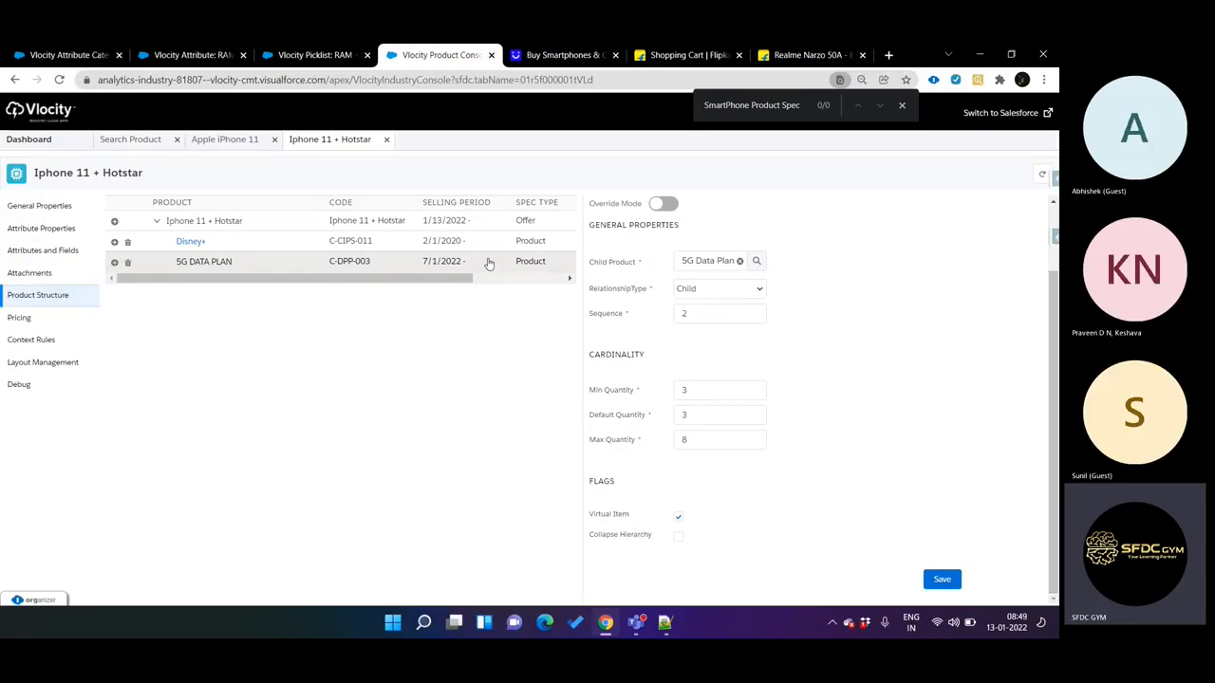
{"action": "left_click", "coordinate": [679, 446]}
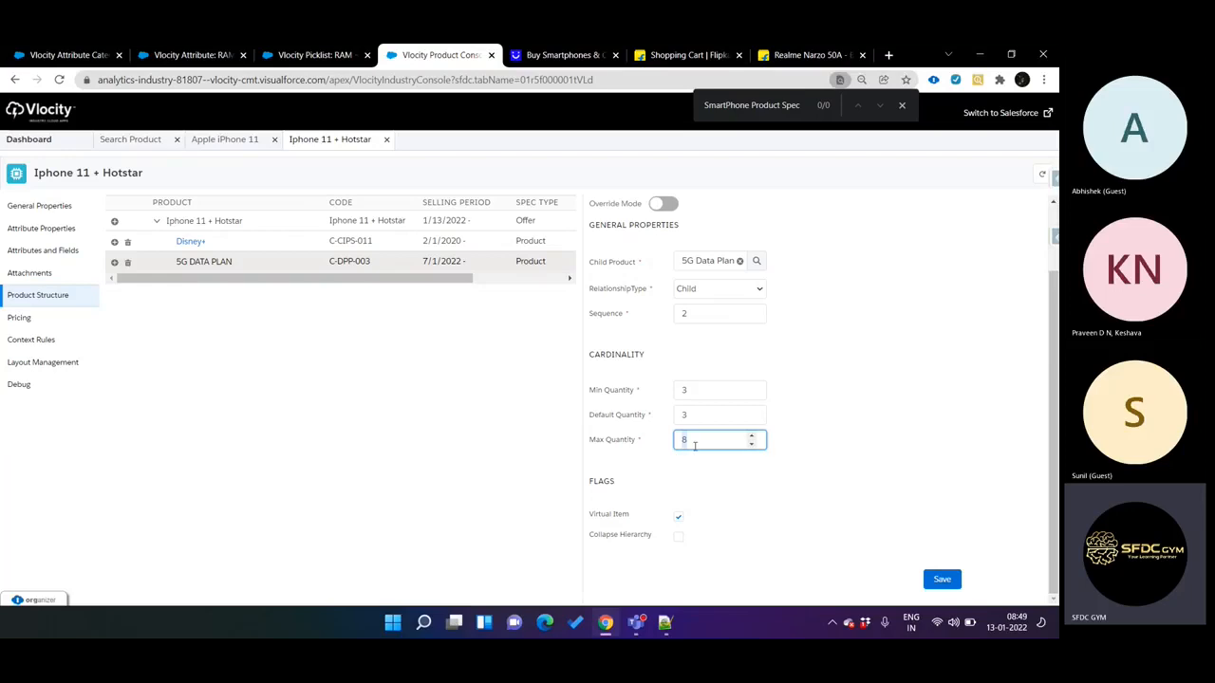
{"action": "type", "text": "10"}
{"action": "left_click", "coordinate": [952, 578]}
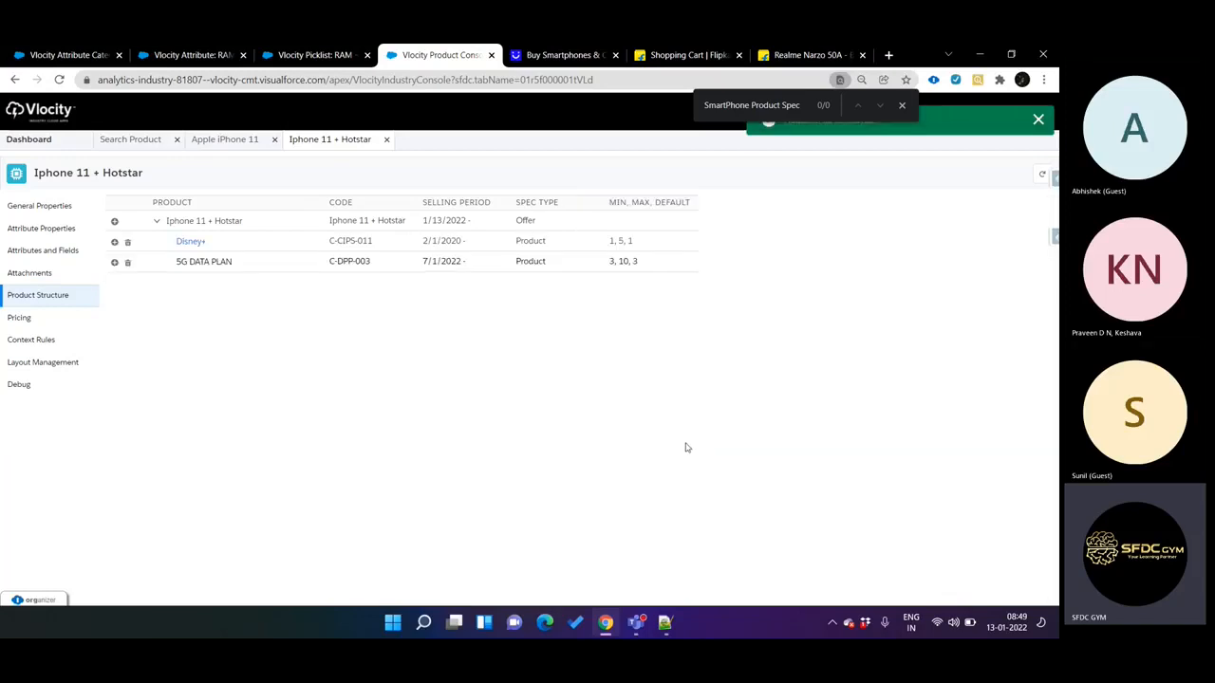
Turn on override mode for the 5G Data Plan child product and create an override for it
{"action": "left_click", "coordinate": [424, 266]}
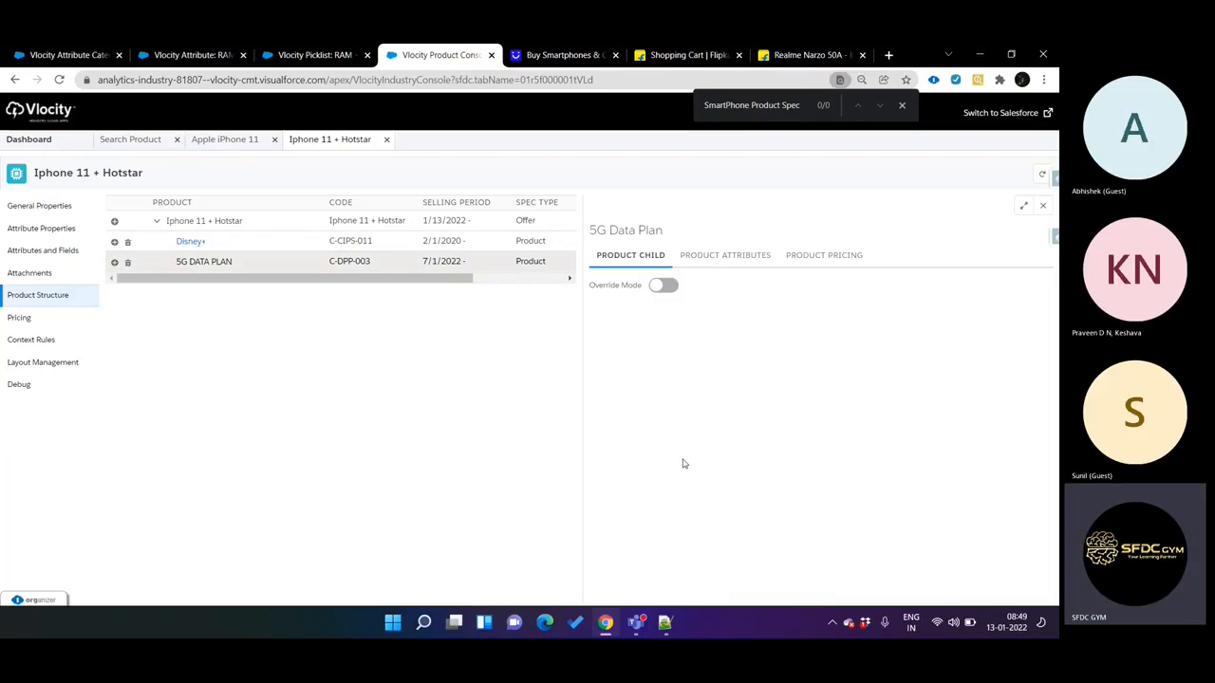
{"action": "scroll", "coordinate": [721, 470], "scroll_direction": "down", "scroll_amount": 1}
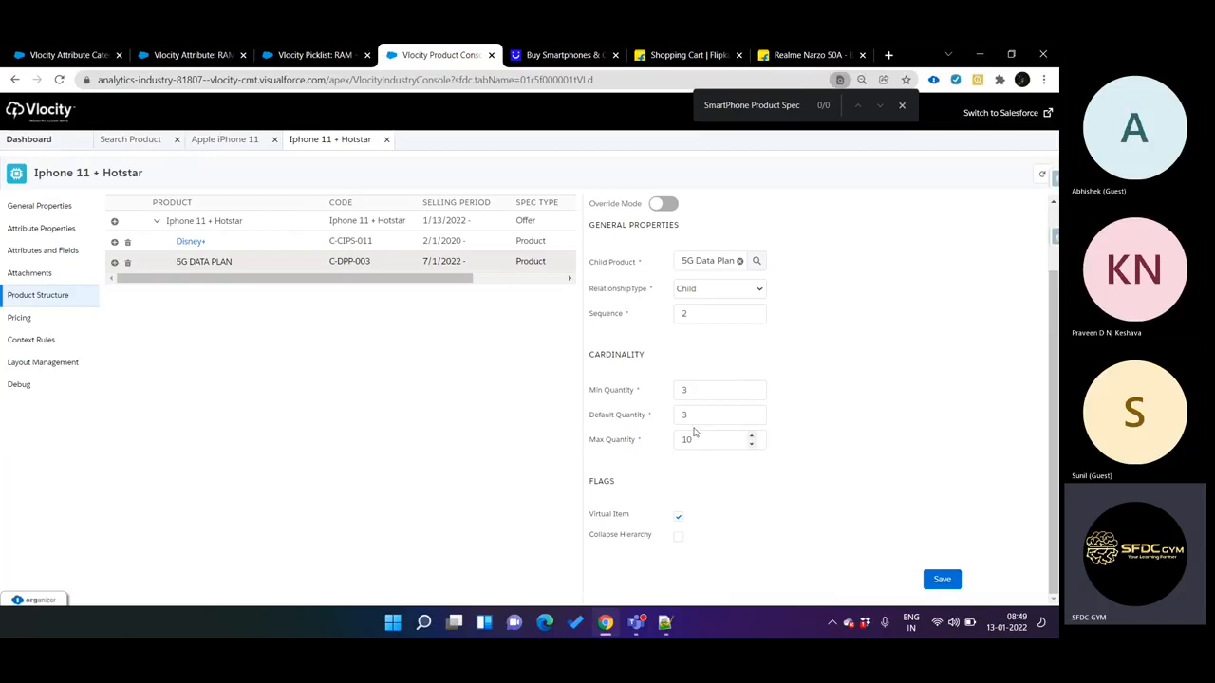
{"action": "left_click", "coordinate": [657, 206]}
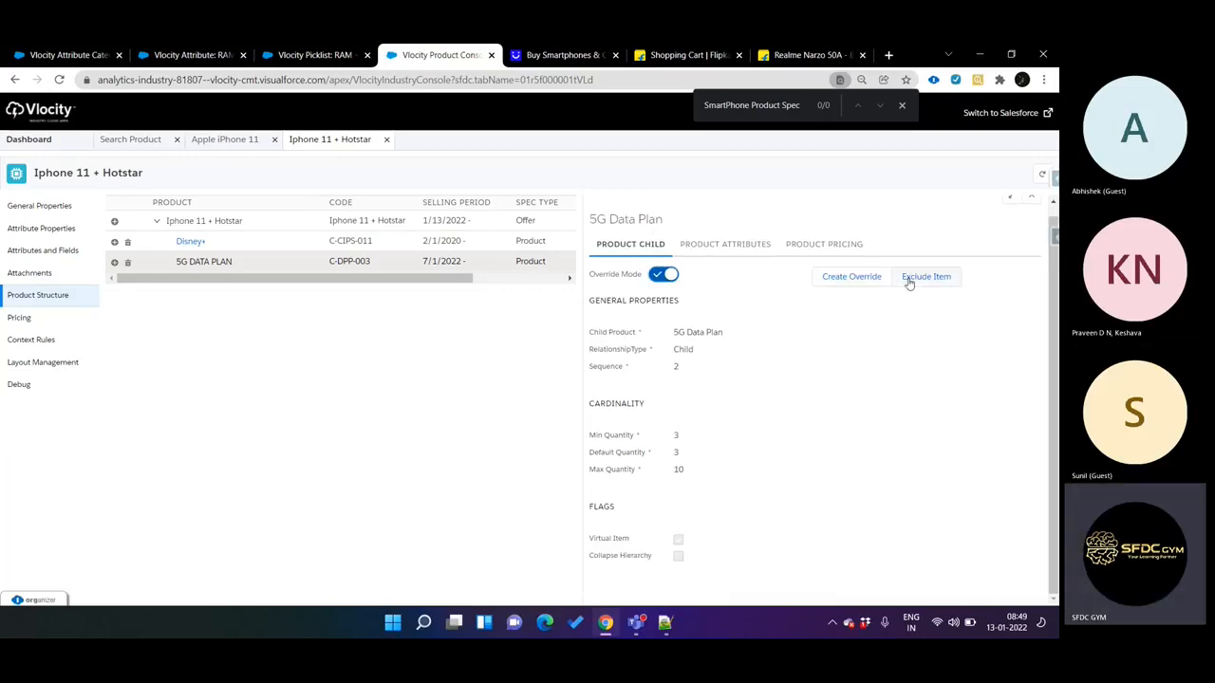
{"action": "left_click", "coordinate": [851, 286]}
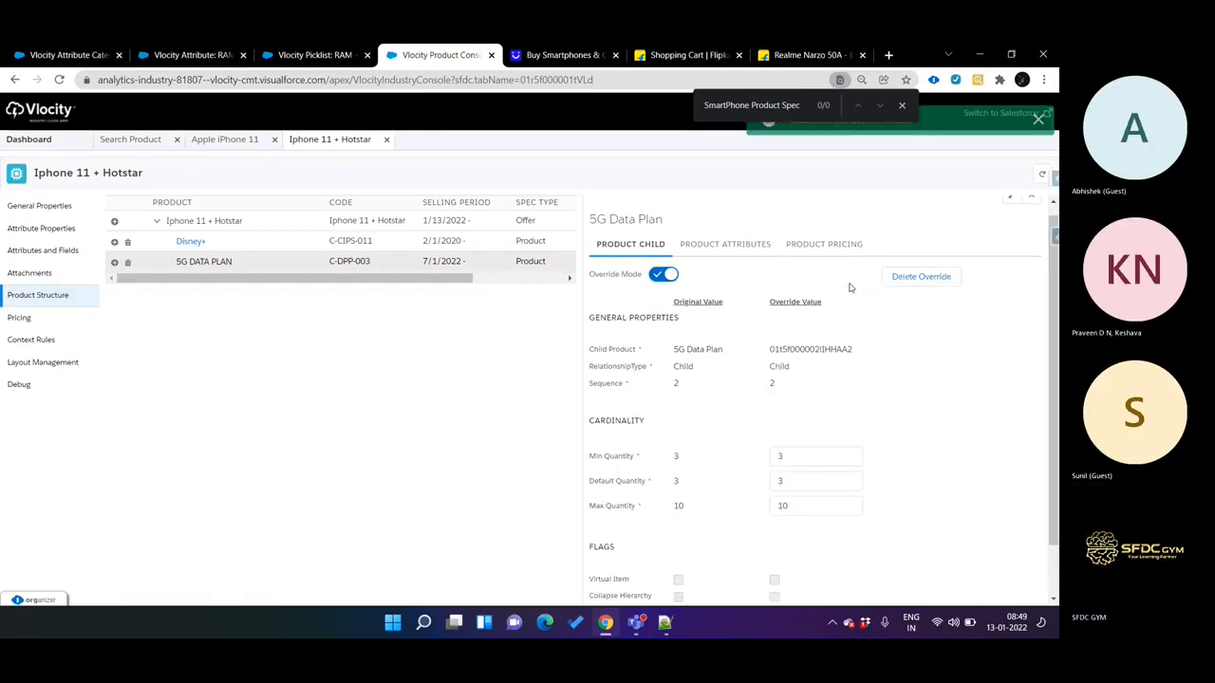
Override the 5G Data Plan's maximum quantity with 8, save it, and bring the cardinality column of the product structure into view
{"action": "scroll", "coordinate": [898, 481], "scroll_direction": "down", "scroll_amount": 2}
{"action": "left_click_drag", "start_coordinate": [775, 399], "coordinate": [789, 422]}
{"action": "double_click", "coordinate": [780, 445]}
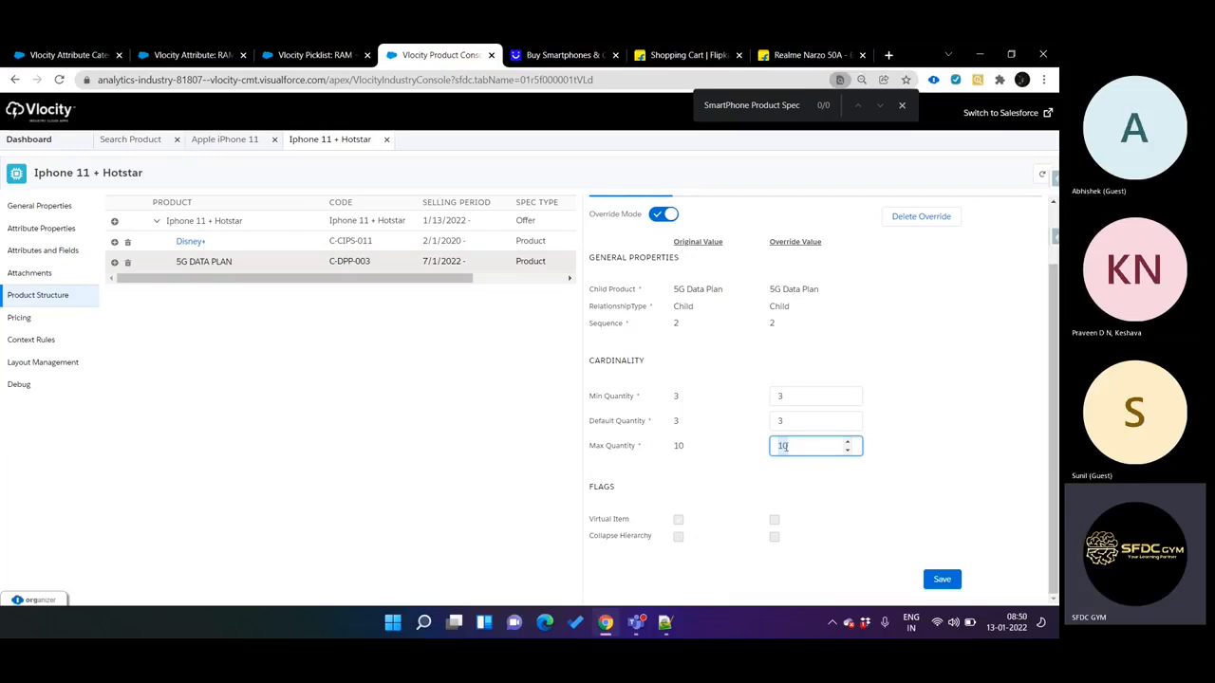
{"action": "type", "text": "8"}
{"action": "left_click", "coordinate": [945, 580]}
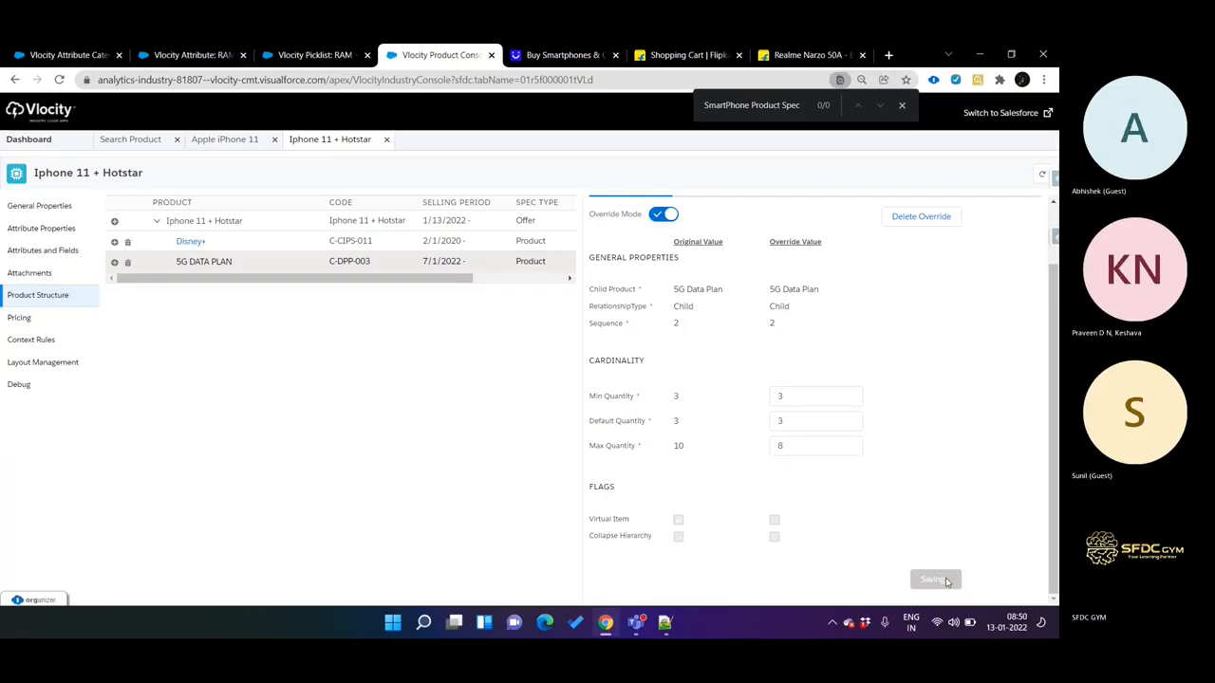
{"action": "left_click", "coordinate": [901, 109]}
{"action": "left_click", "coordinate": [477, 279]}
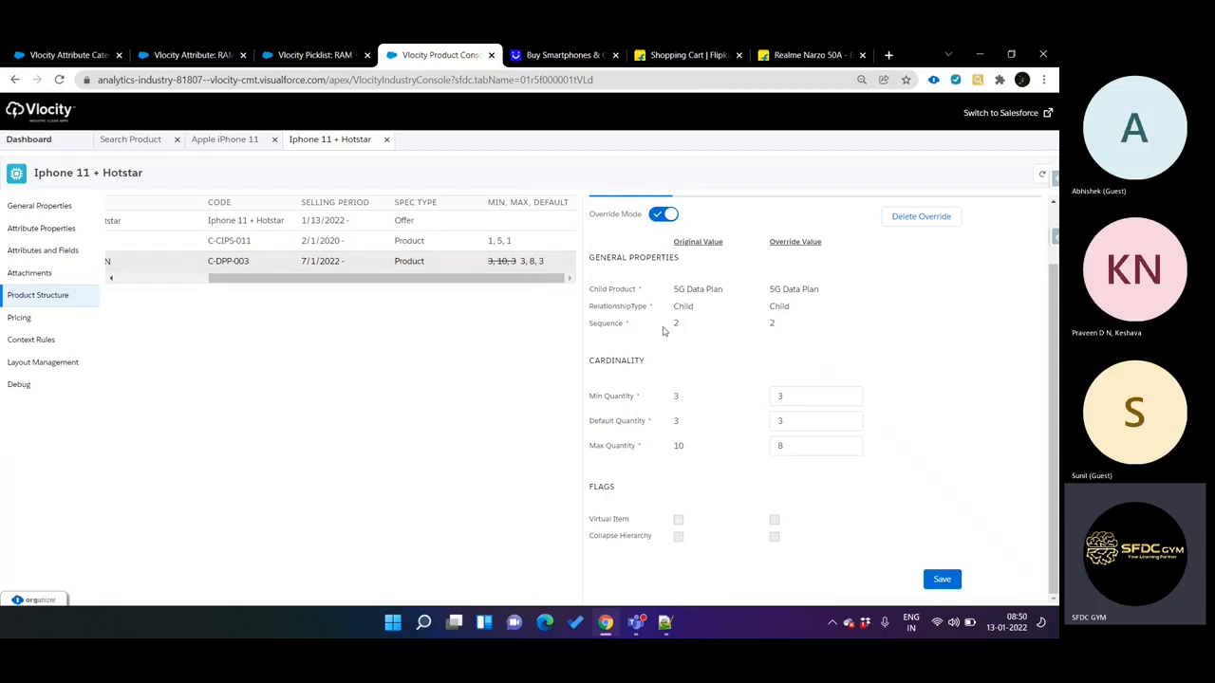
Try to save a maximum quantity override of 11 for the 5G Data Plan, beyond its original maximum
{"action": "left_click_drag", "start_coordinate": [672, 446], "coordinate": [686, 452]}
{"action": "left_click", "coordinate": [771, 443]}
{"action": "type", "text": "11"}
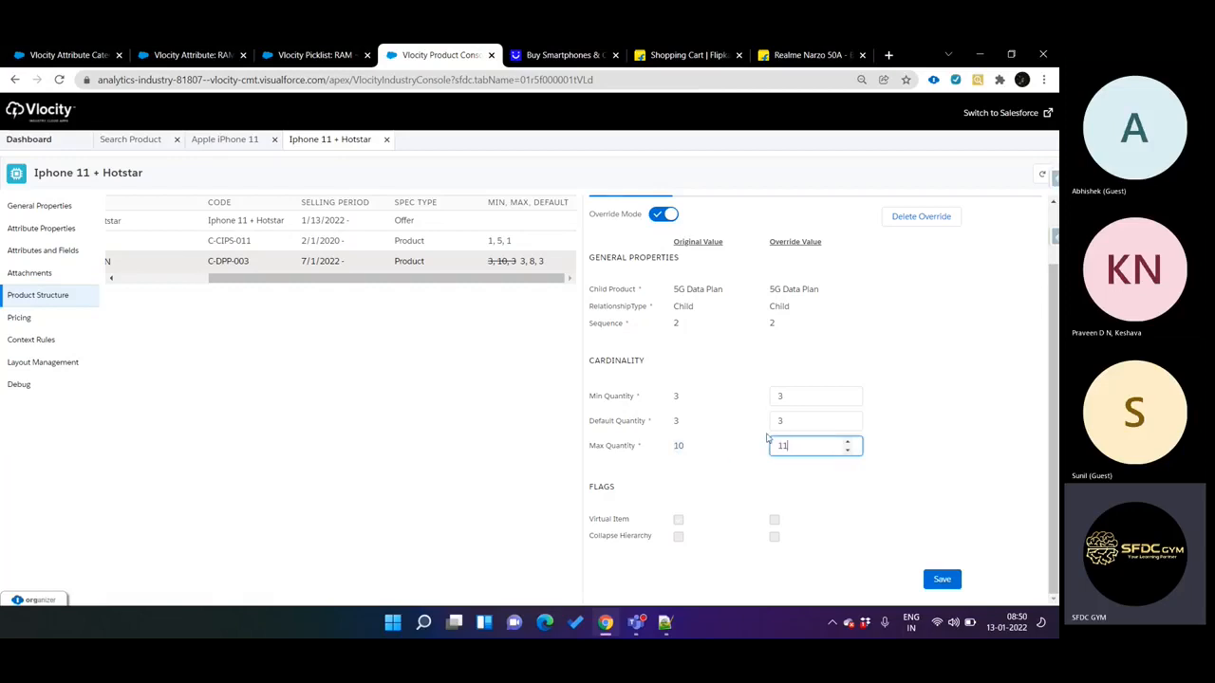
{"action": "left_click", "coordinate": [943, 579]}
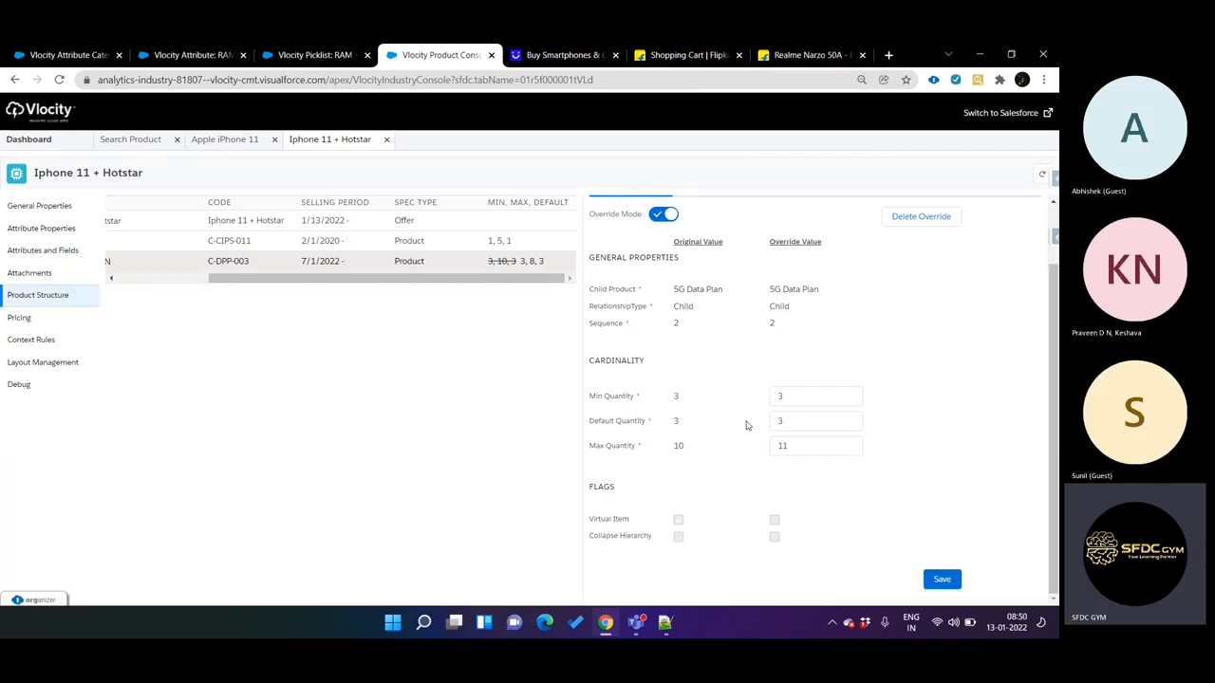
{"action": "scroll", "coordinate": [750, 423], "scroll_direction": "up", "scroll_amount": 3}
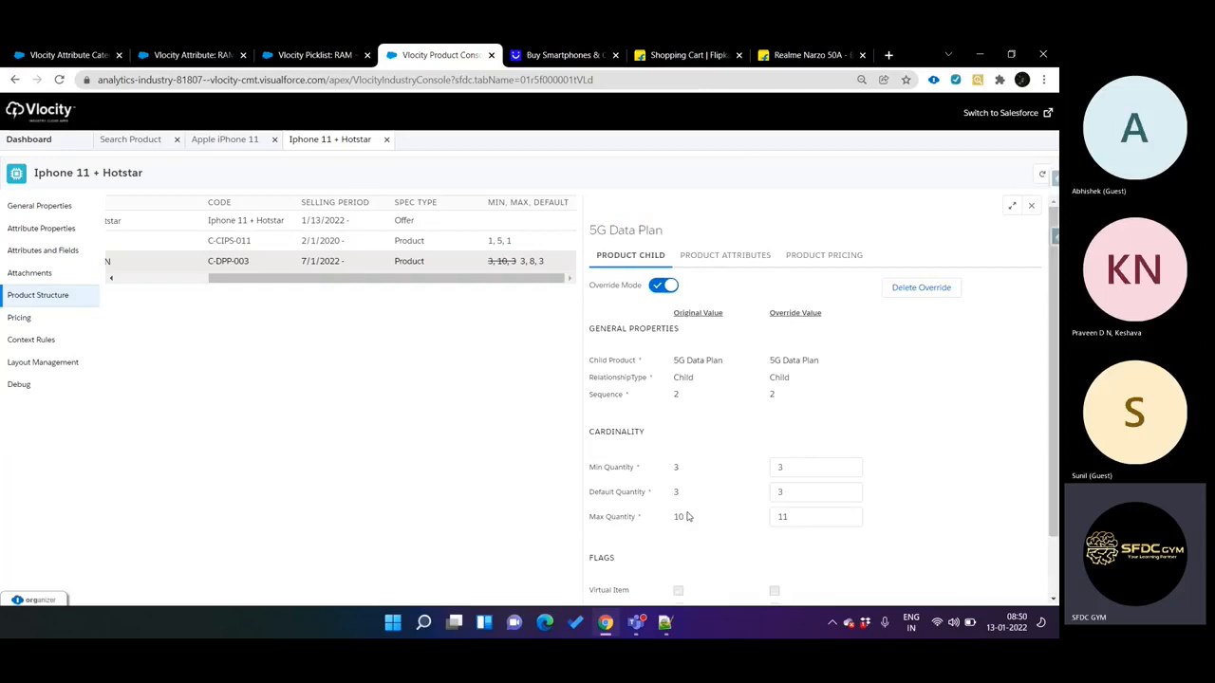
{"action": "scroll", "coordinate": [925, 498], "scroll_direction": "down", "scroll_amount": 1}
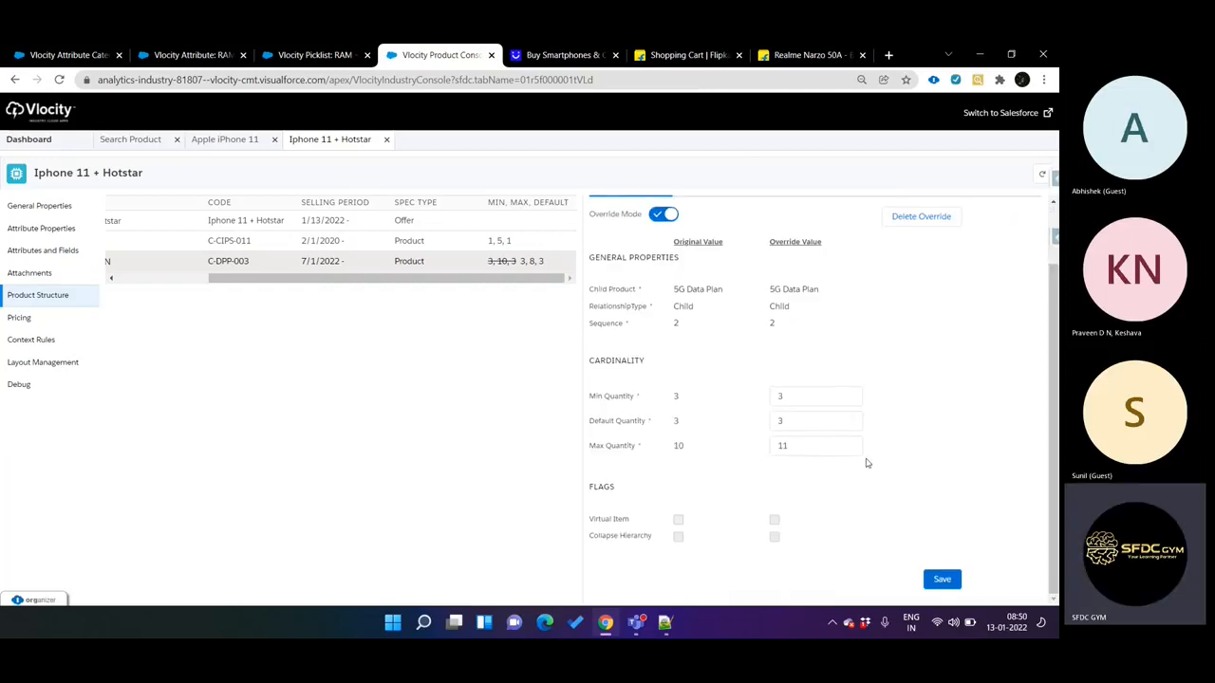
Set the override's maximum quantity back to 8 and try to save it with a minimum quantity of 5
{"action": "left_click", "coordinate": [800, 449]}
{"action": "key", "text": "BackSpace"}
{"action": "type", "text": "8"}
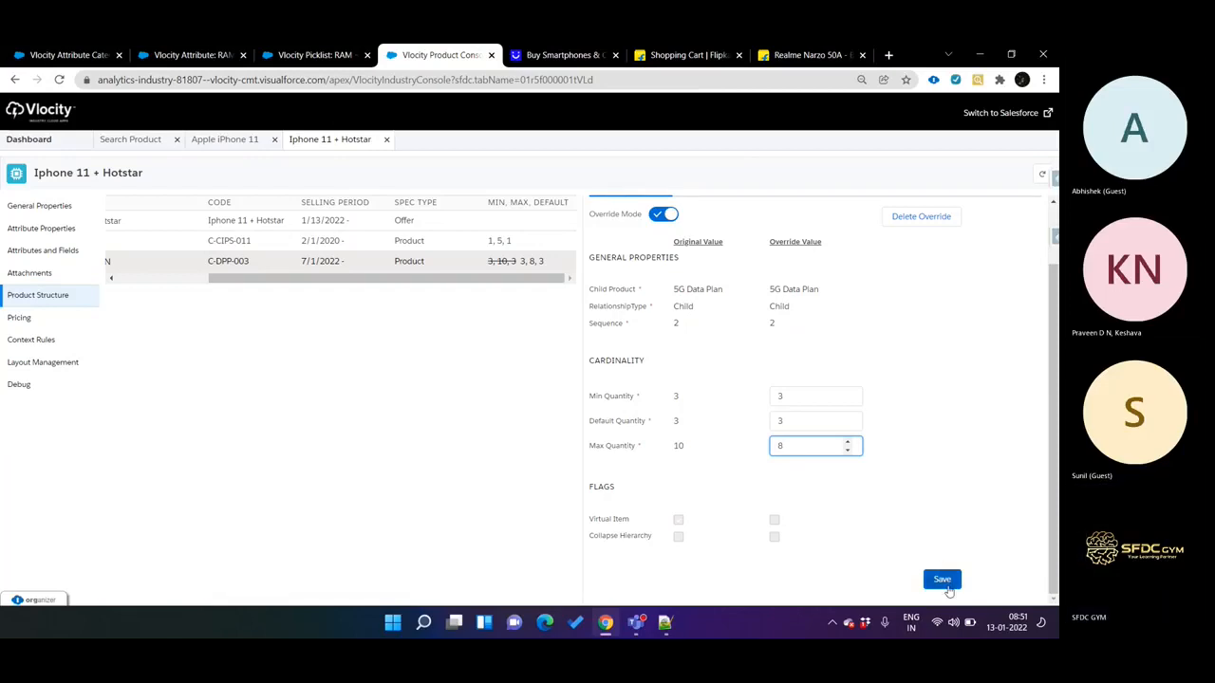
{"action": "left_click", "coordinate": [765, 399]}
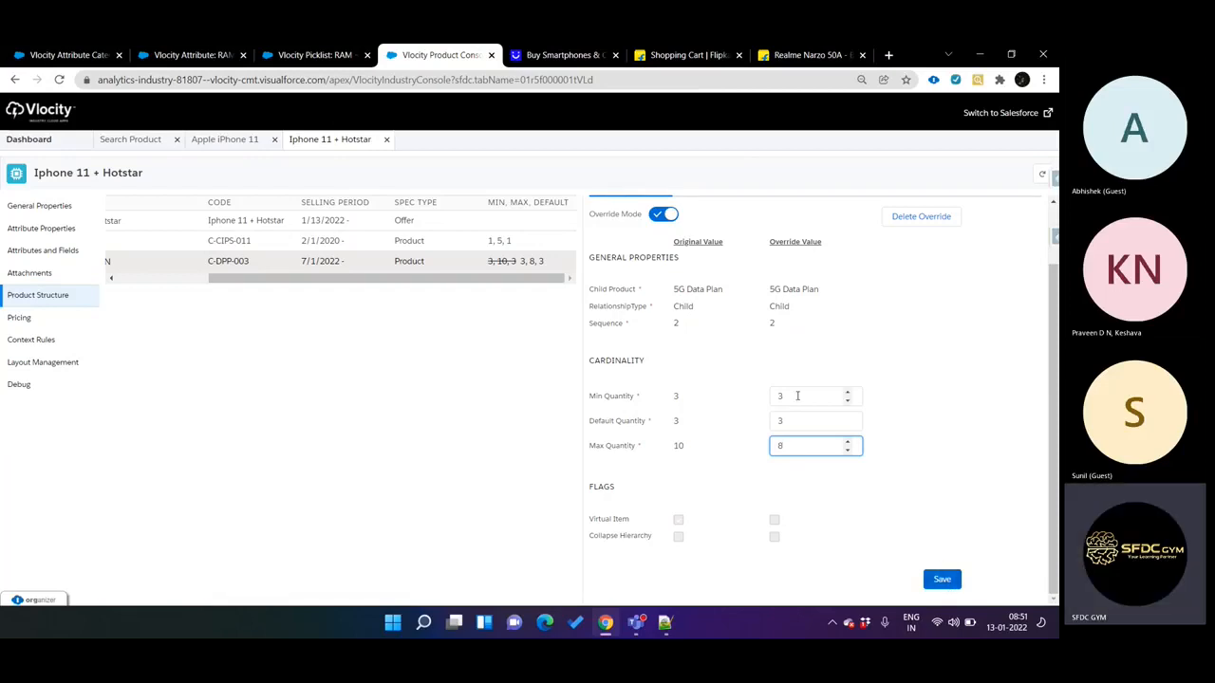
{"action": "type", "text": "5"}
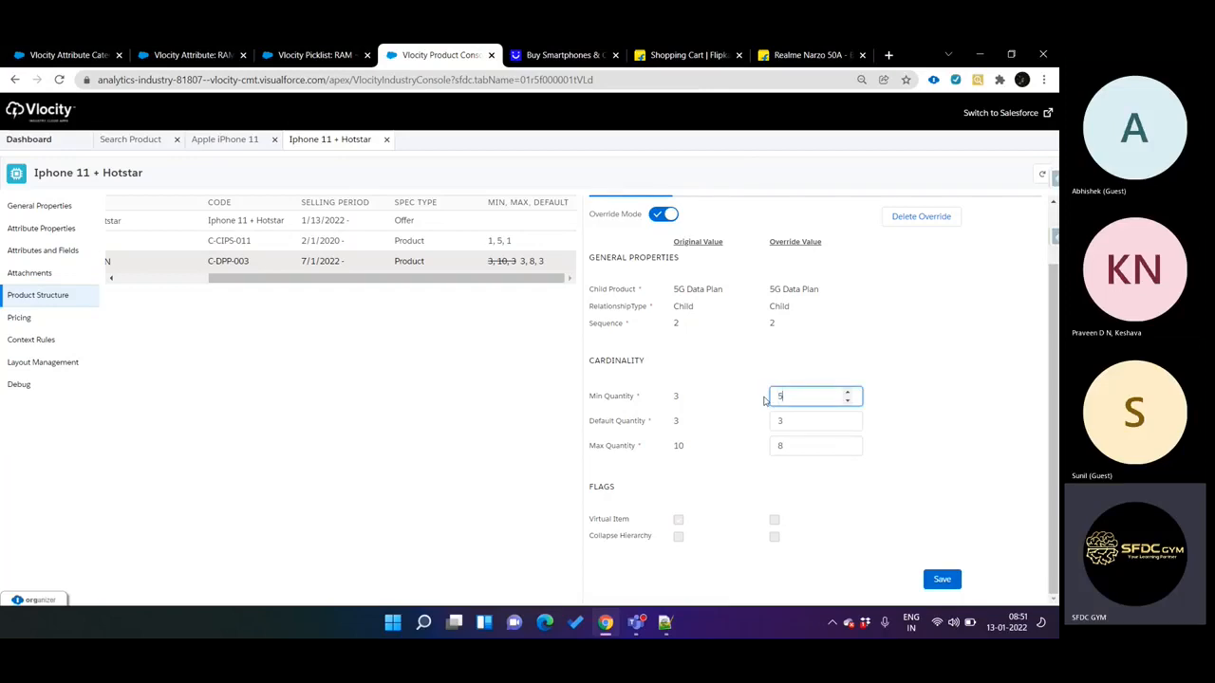
{"action": "left_click", "coordinate": [934, 579]}
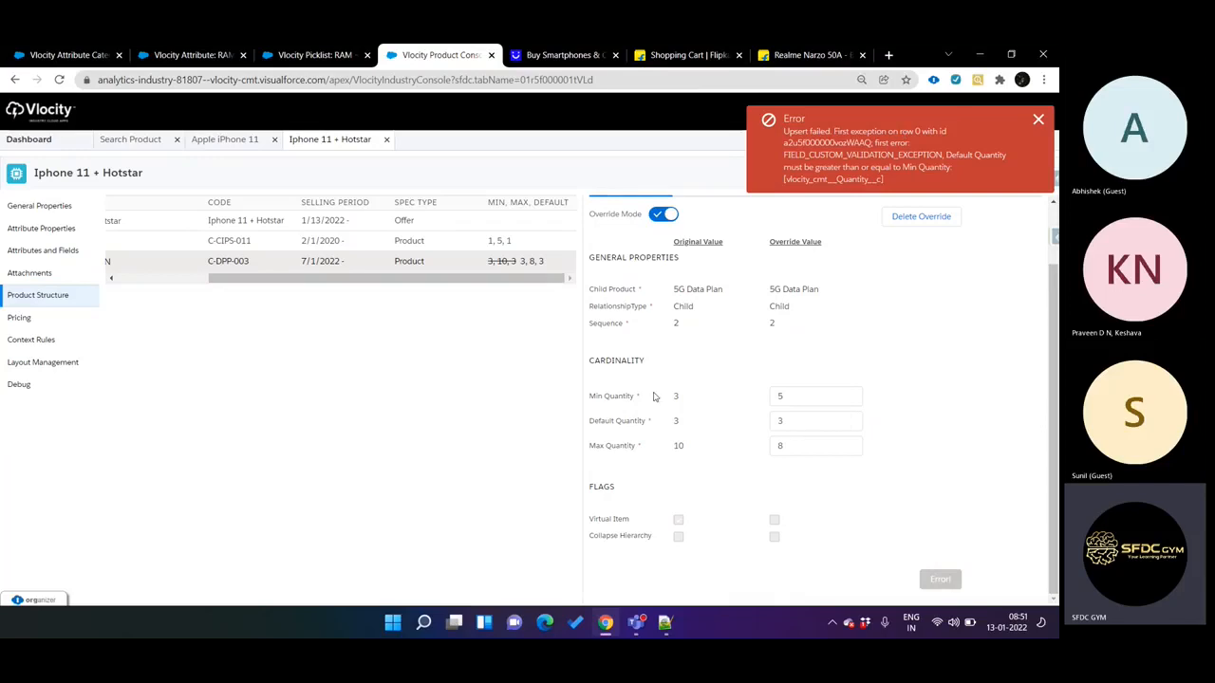
Try to save the 5G Data Plan override with a minimum quantity of 2
{"action": "left_click", "coordinate": [770, 398]}
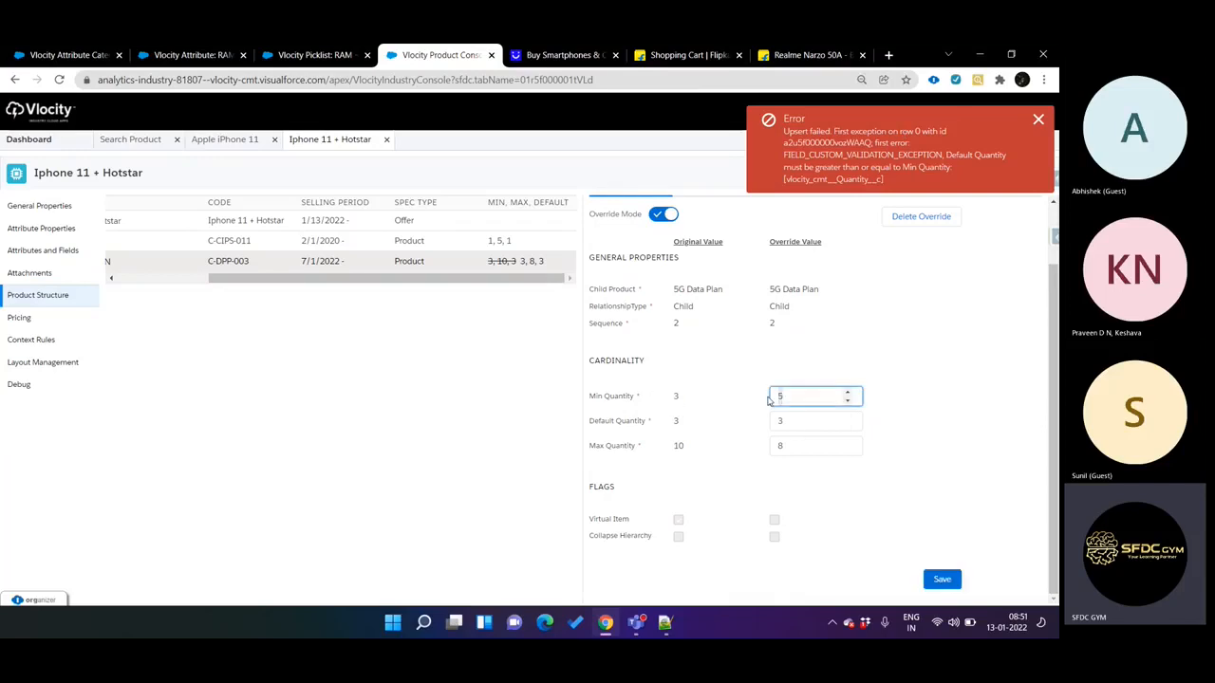
{"action": "left_click", "coordinate": [671, 397]}
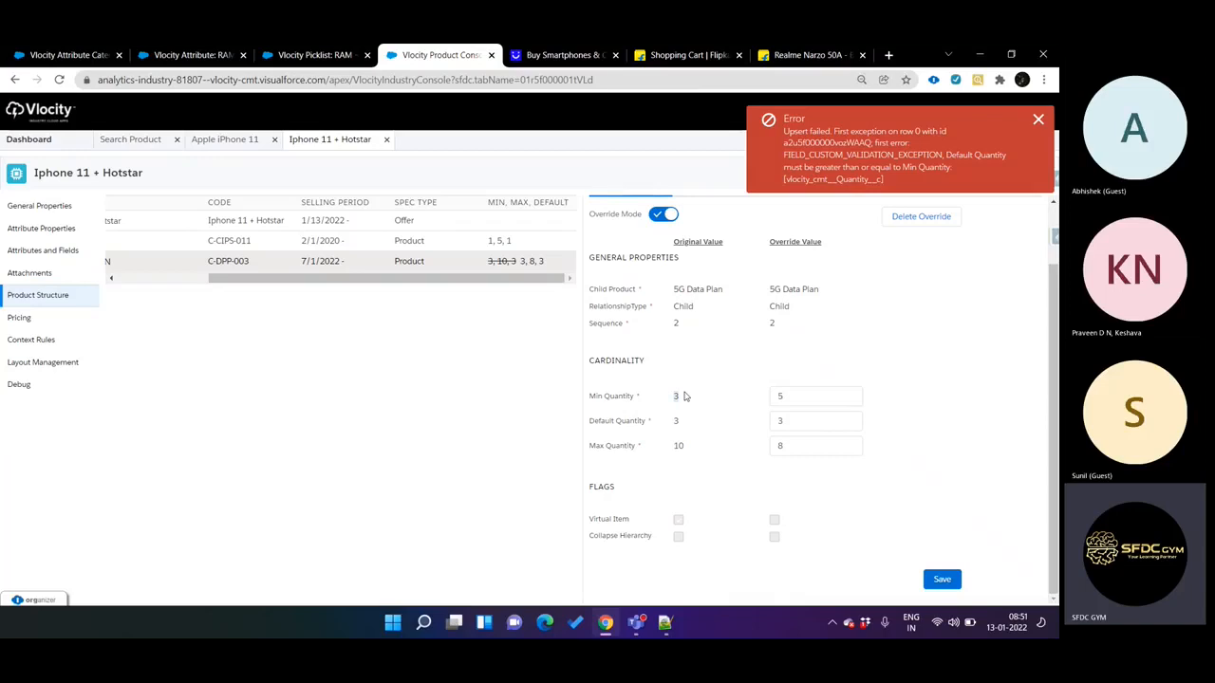
{"action": "left_click", "coordinate": [807, 398]}
{"action": "key", "text": "BackSpace"}
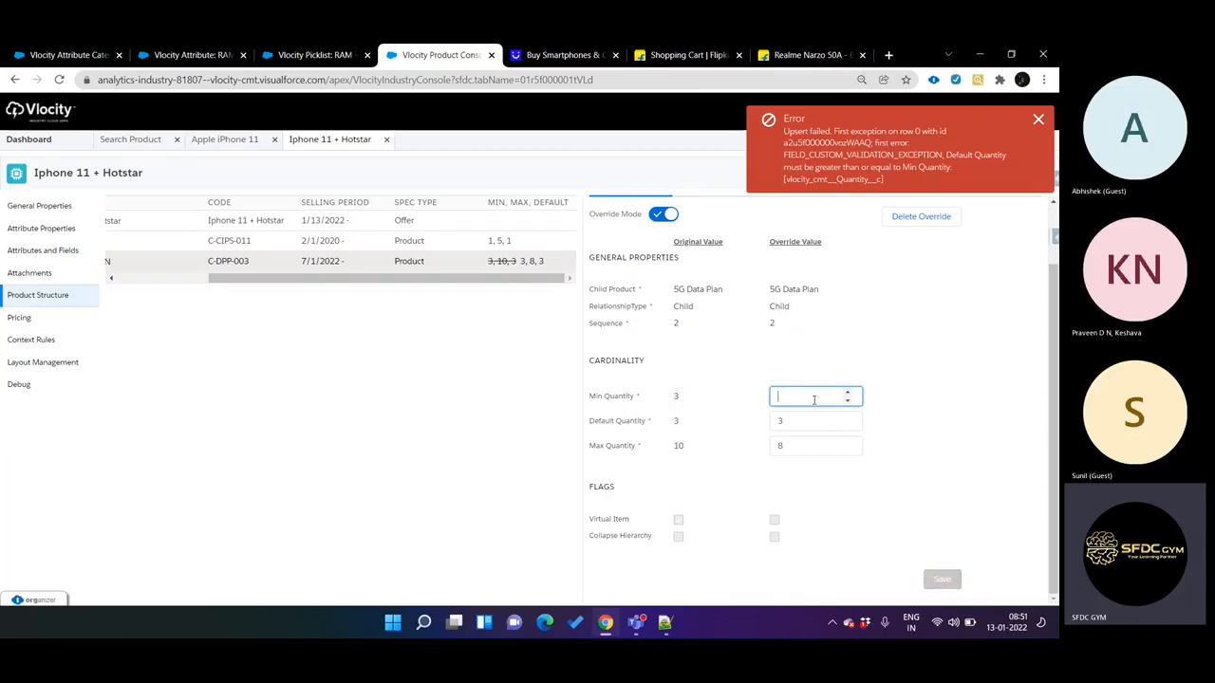
{"action": "type", "text": "2"}
{"action": "left_click", "coordinate": [951, 581]}
Set the override's minimum quantity back to 3, save the override and dismiss the error message
{"action": "left_click", "coordinate": [800, 448]}
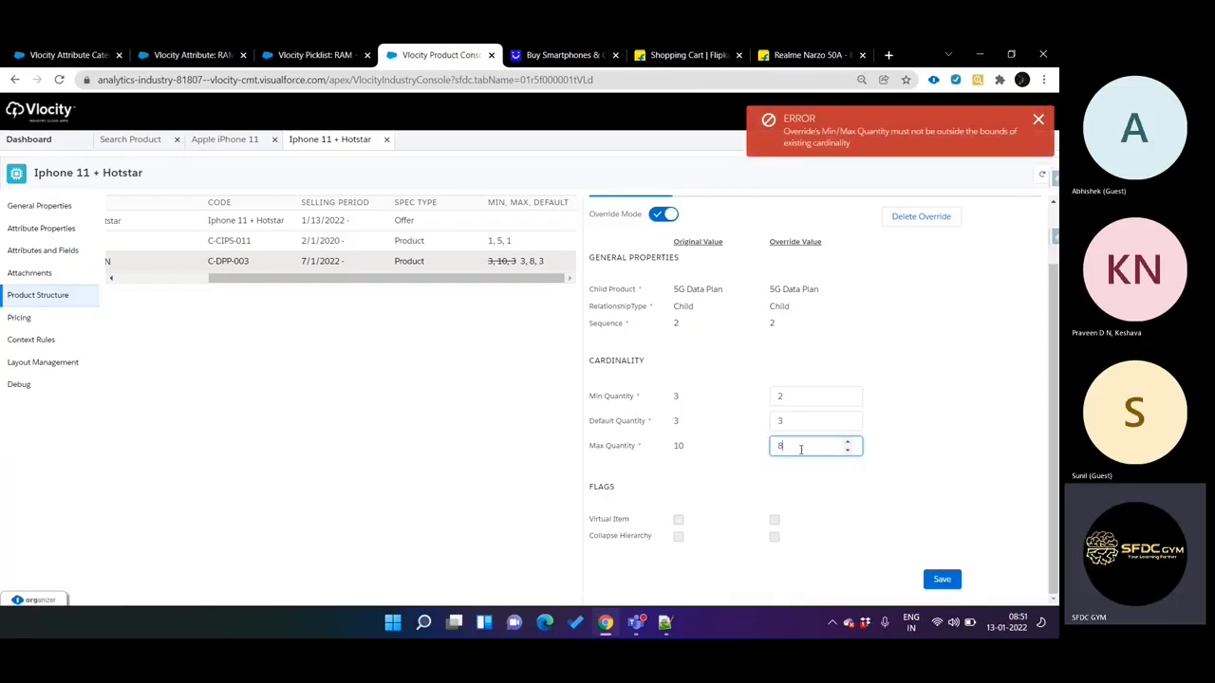
{"action": "left_click", "coordinate": [773, 399]}
{"action": "key", "text": "Delete"}
{"action": "type", "text": "3"}
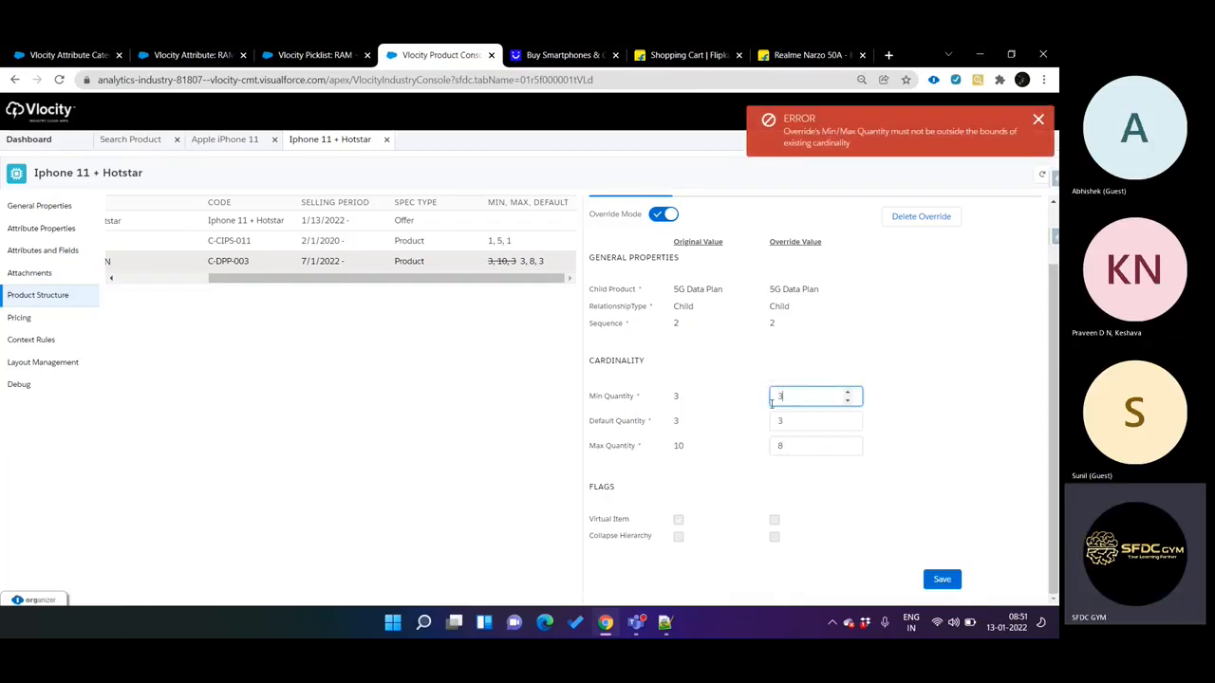
{"action": "left_click", "coordinate": [944, 581]}
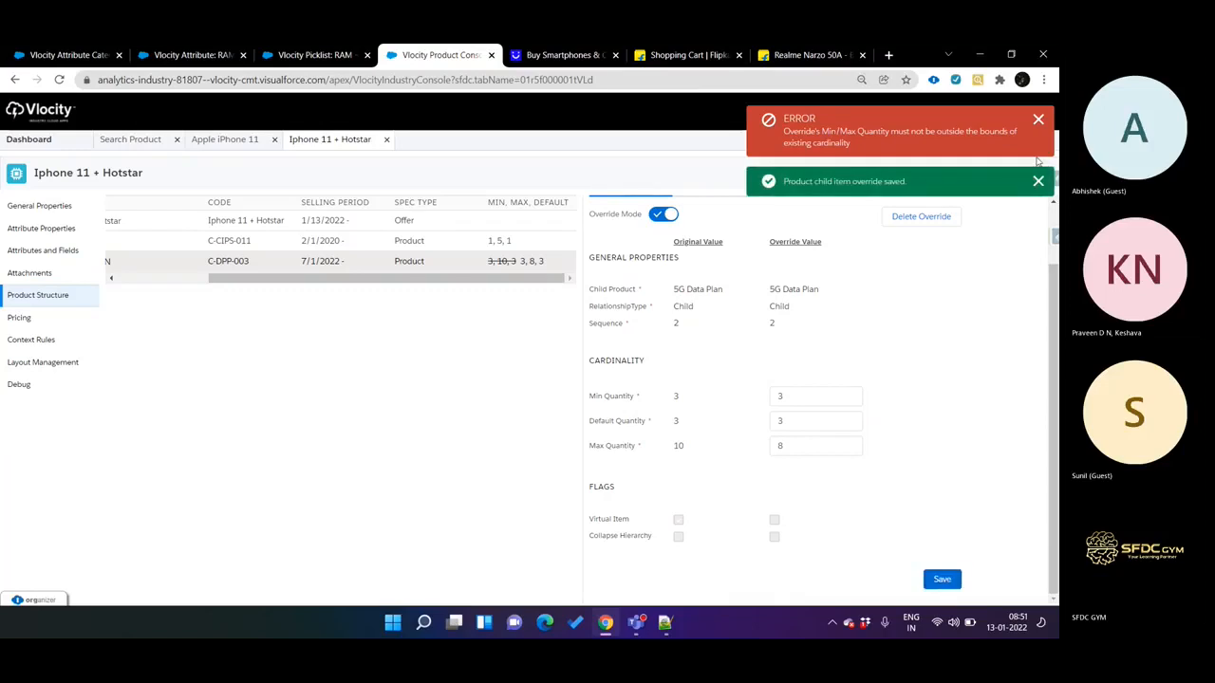
{"action": "left_click", "coordinate": [1039, 122]}
Try again to save the override with a minimum quantity of 2, keeping the default quantity at 3
{"action": "left_click", "coordinate": [781, 421]}
{"action": "left_click_drag", "start_coordinate": [783, 421], "coordinate": [778, 419]}
{"action": "left_click", "coordinate": [785, 396]}
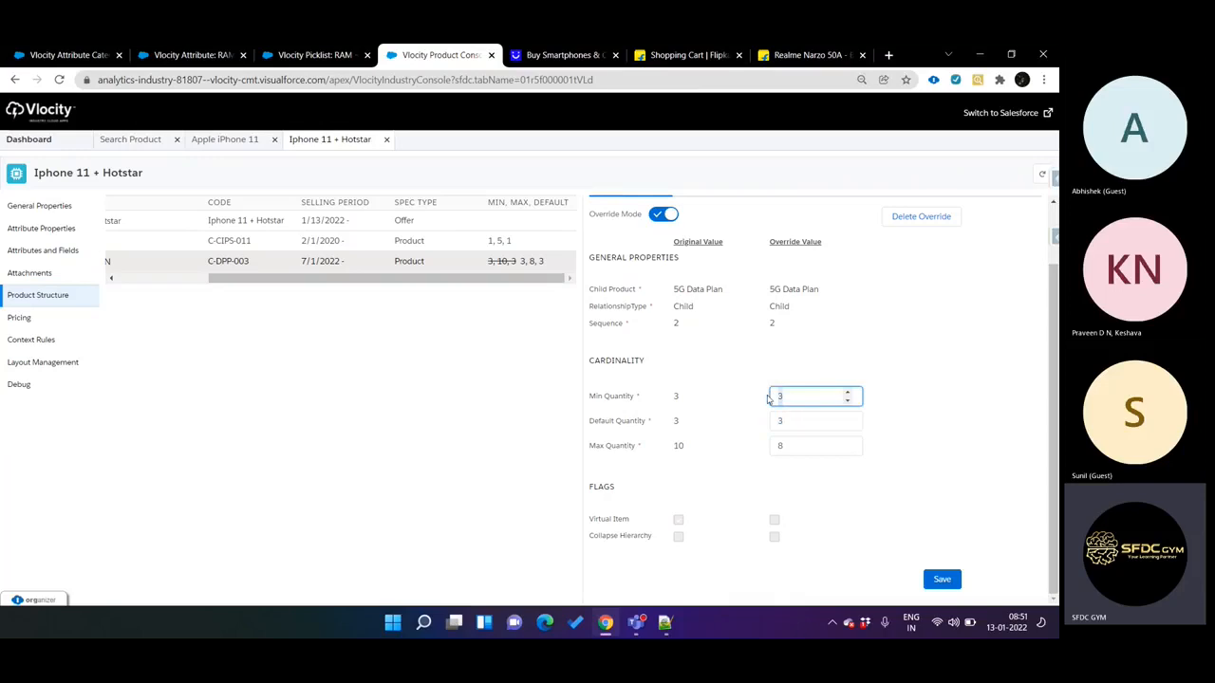
{"action": "key", "text": "BackSpace"}
{"action": "type", "text": "2"}
{"action": "left_click", "coordinate": [791, 422]}
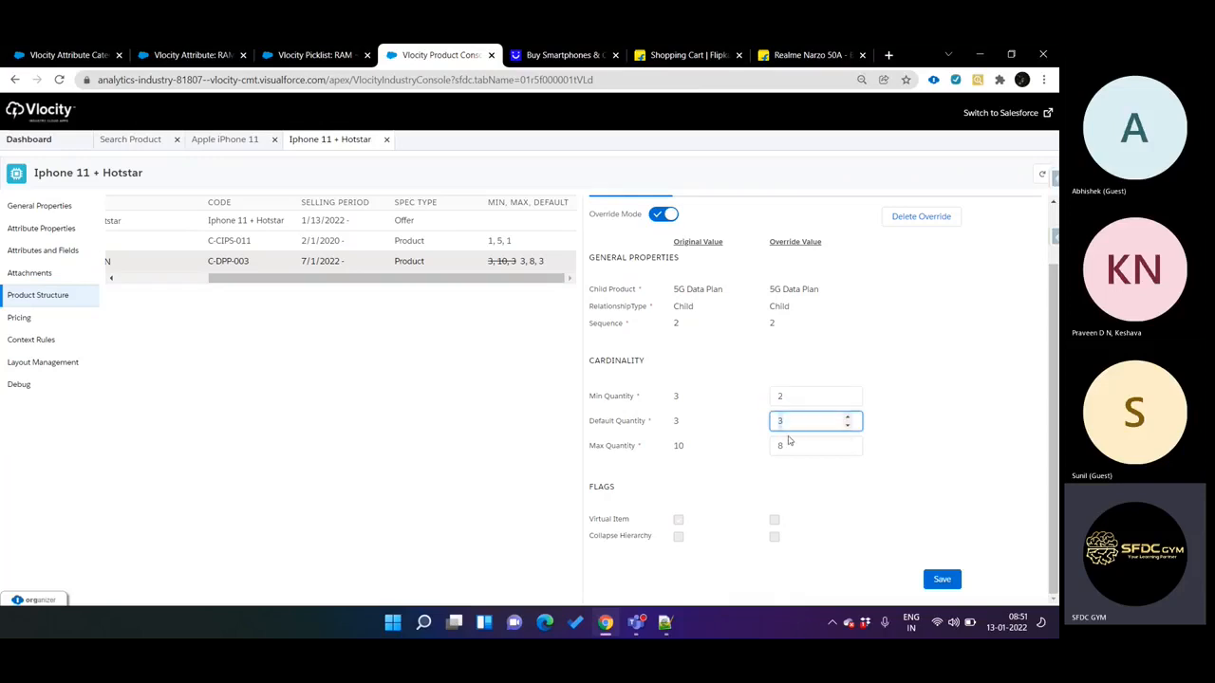
{"action": "left_click", "coordinate": [925, 575]}
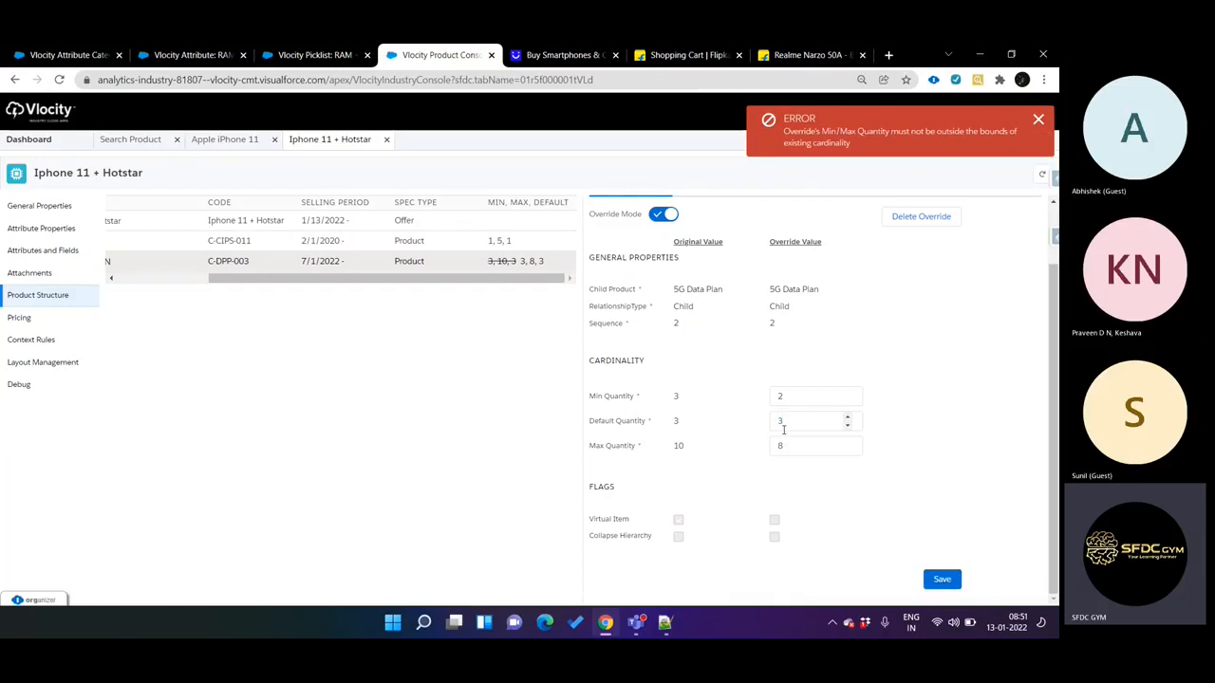
Set the override's default quantity to 2 as well and try to save it
{"action": "left_click", "coordinate": [803, 429]}
{"action": "key", "text": "BackSpace"}
{"action": "type", "text": "2"}
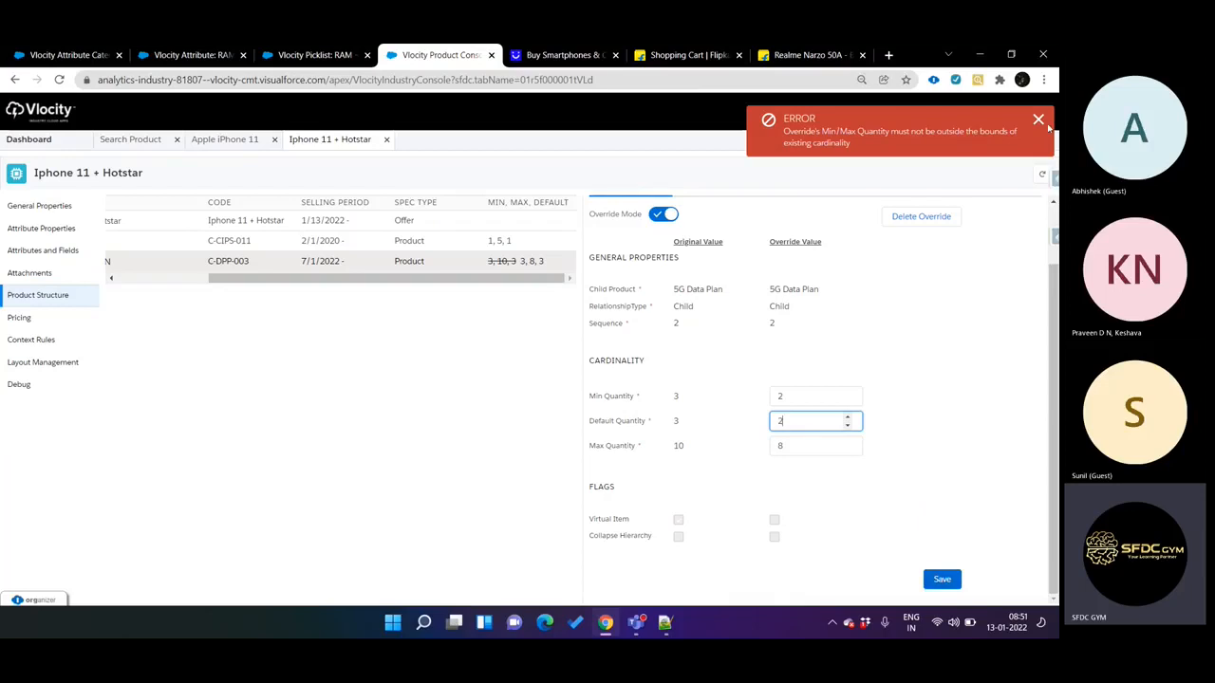
{"action": "left_click", "coordinate": [1040, 120]}
{"action": "left_click", "coordinate": [940, 578]}
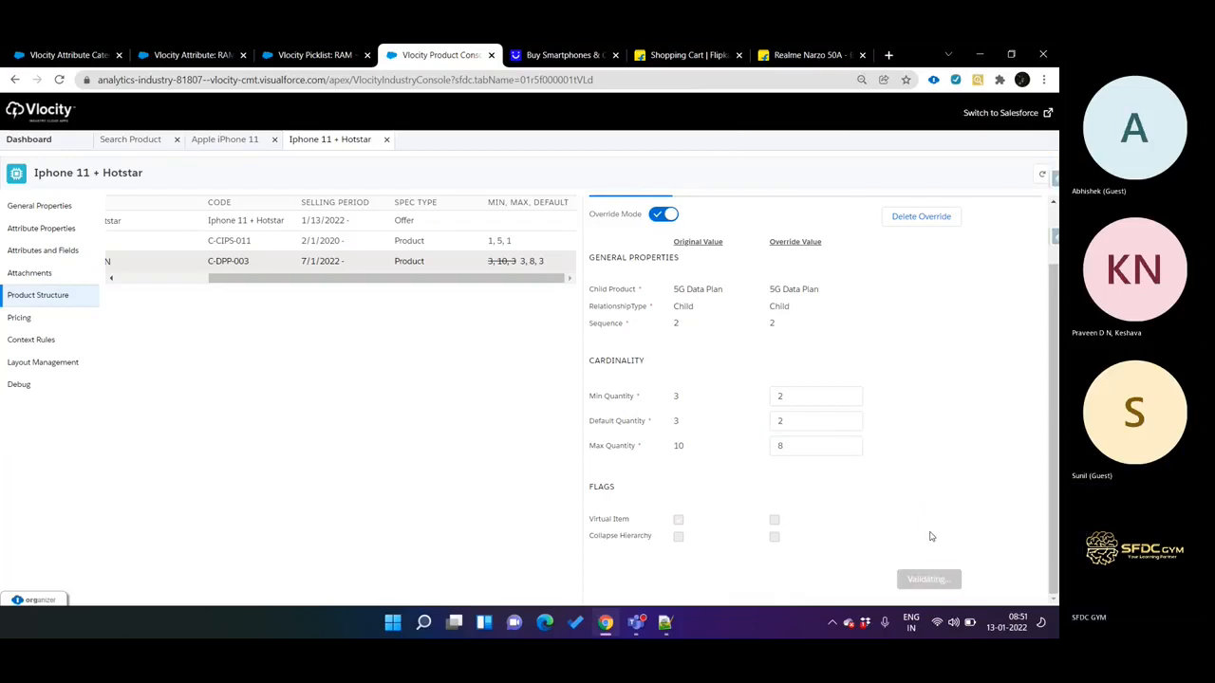
Set both the minimum and default quantity overrides of the 5G Data Plan to 4 and save the override
{"action": "left_click", "coordinate": [796, 398]}
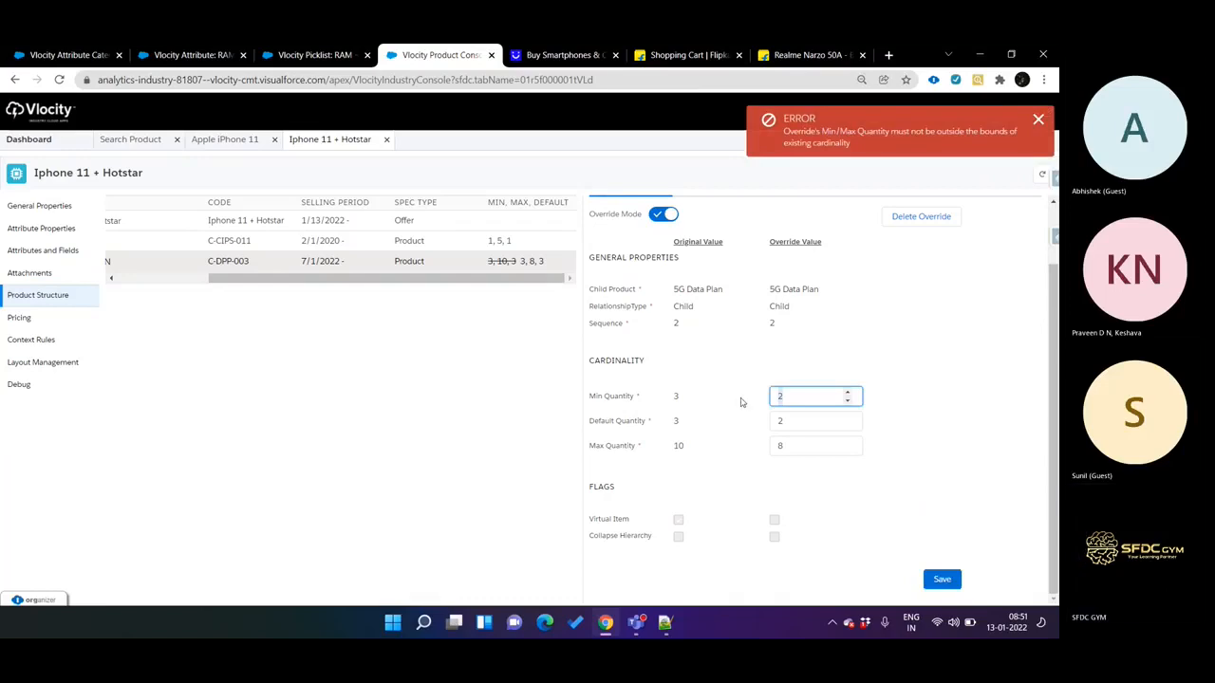
{"action": "key", "text": "BackSpace"}
{"action": "type", "text": "4"}
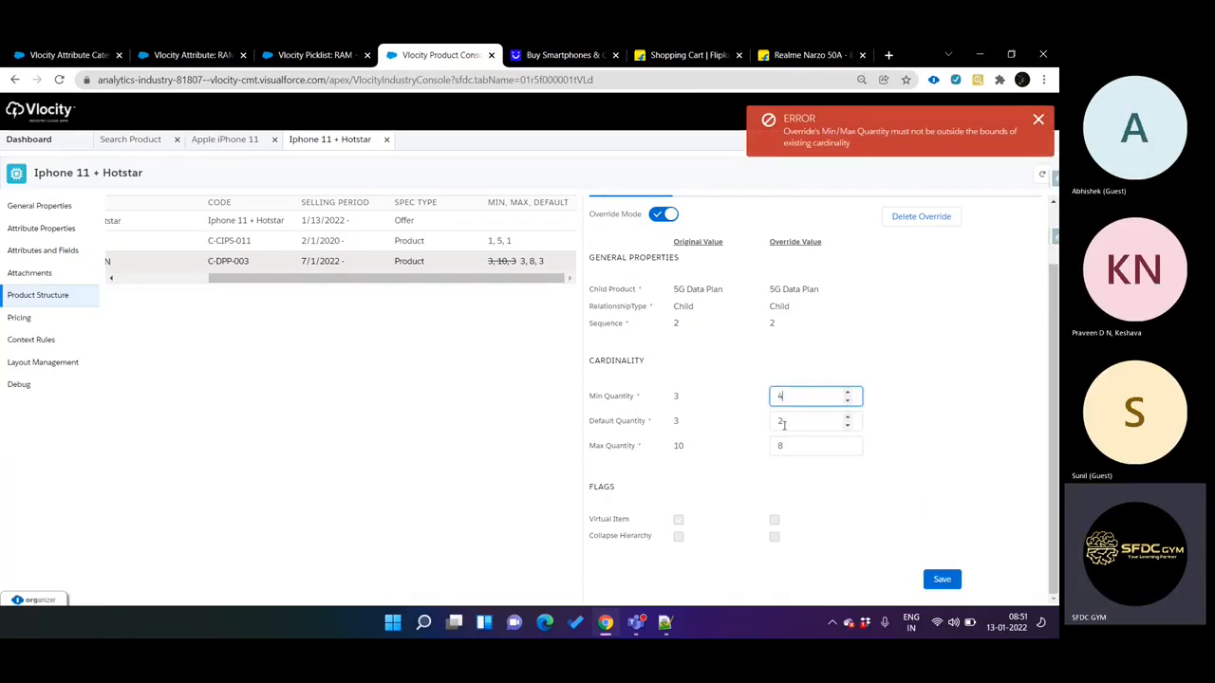
{"action": "left_click", "coordinate": [780, 423]}
{"action": "key", "text": "BackSpace"}
{"action": "type", "text": "4"}
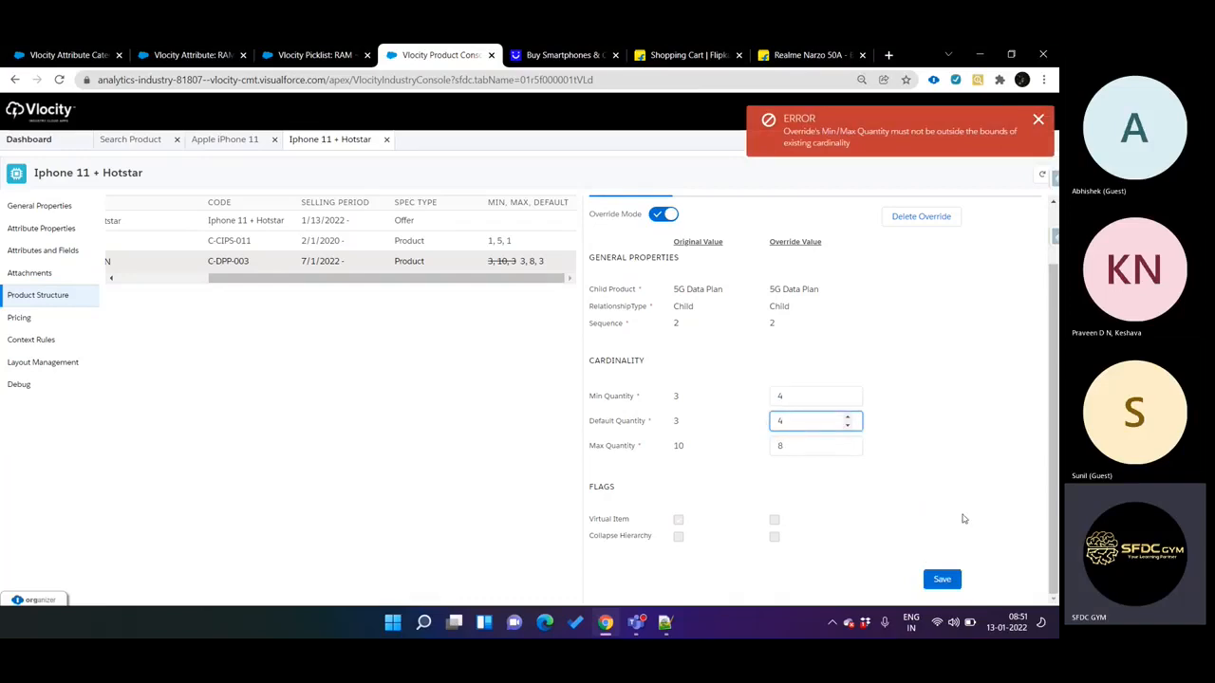
{"action": "left_click", "coordinate": [1039, 119]}
{"action": "left_click", "coordinate": [940, 579]}
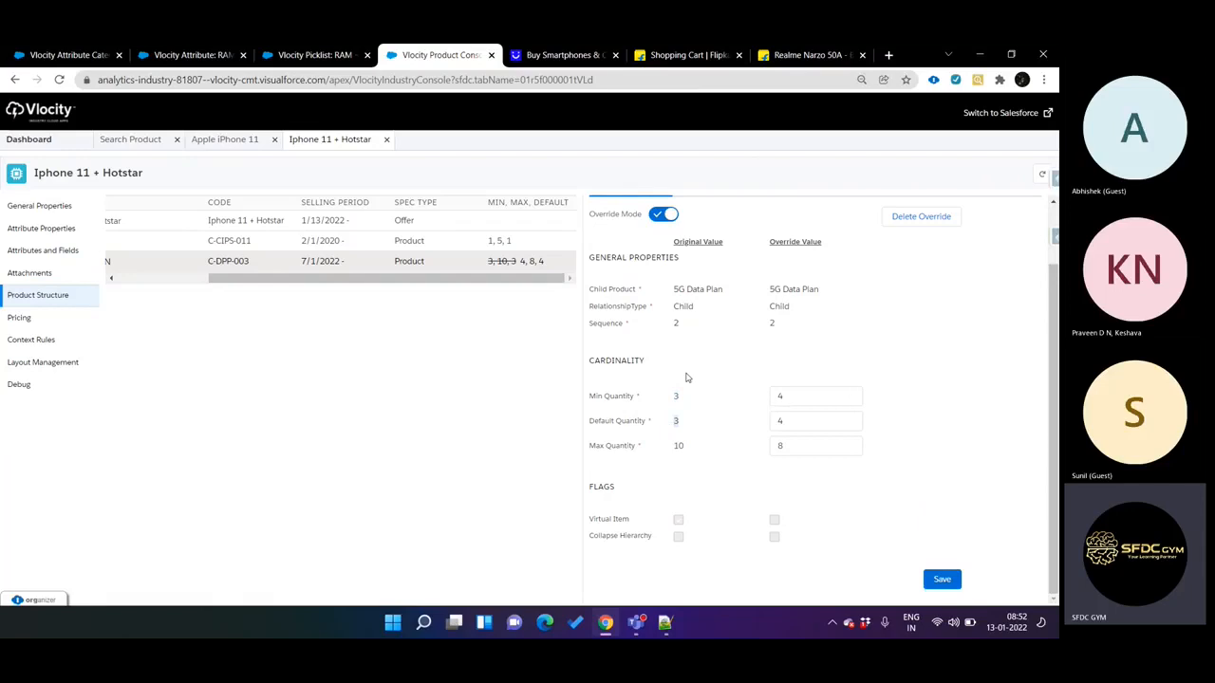
Compare the 5G Data Plan's original quantities with its override quantities in the cardinality section
{"action": "scroll", "coordinate": [671, 329], "scroll_direction": "up", "scroll_amount": 1}
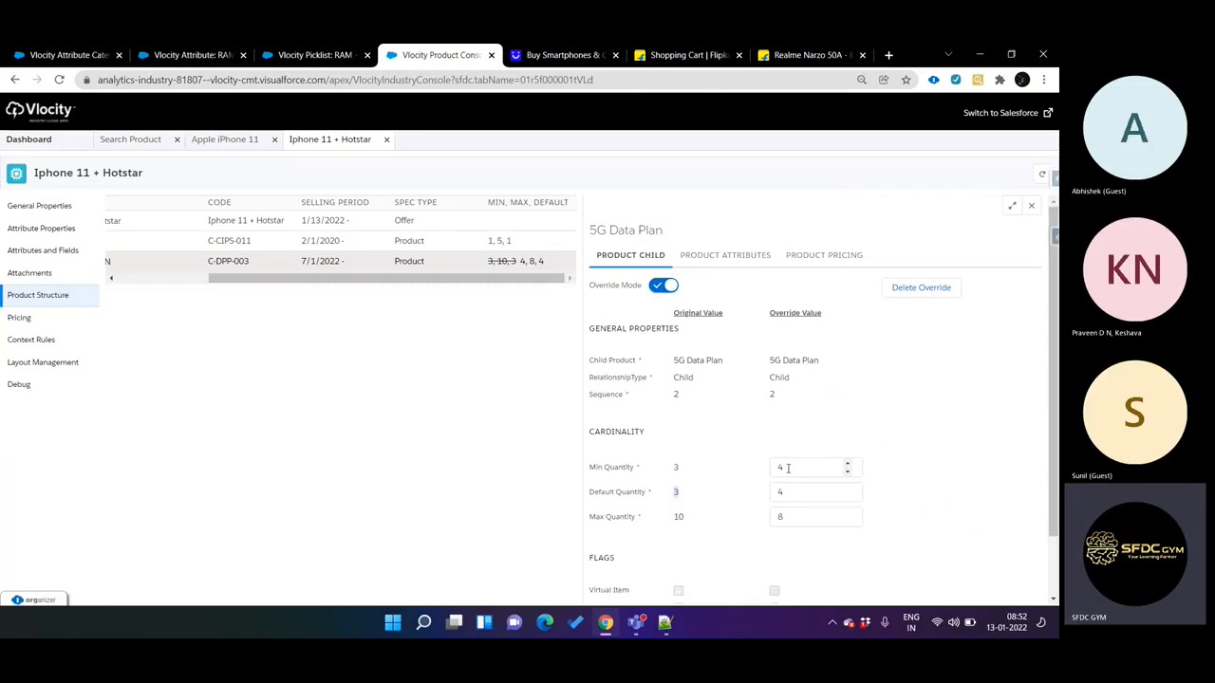
{"action": "scroll", "coordinate": [803, 411], "scroll_direction": "down", "scroll_amount": 1}
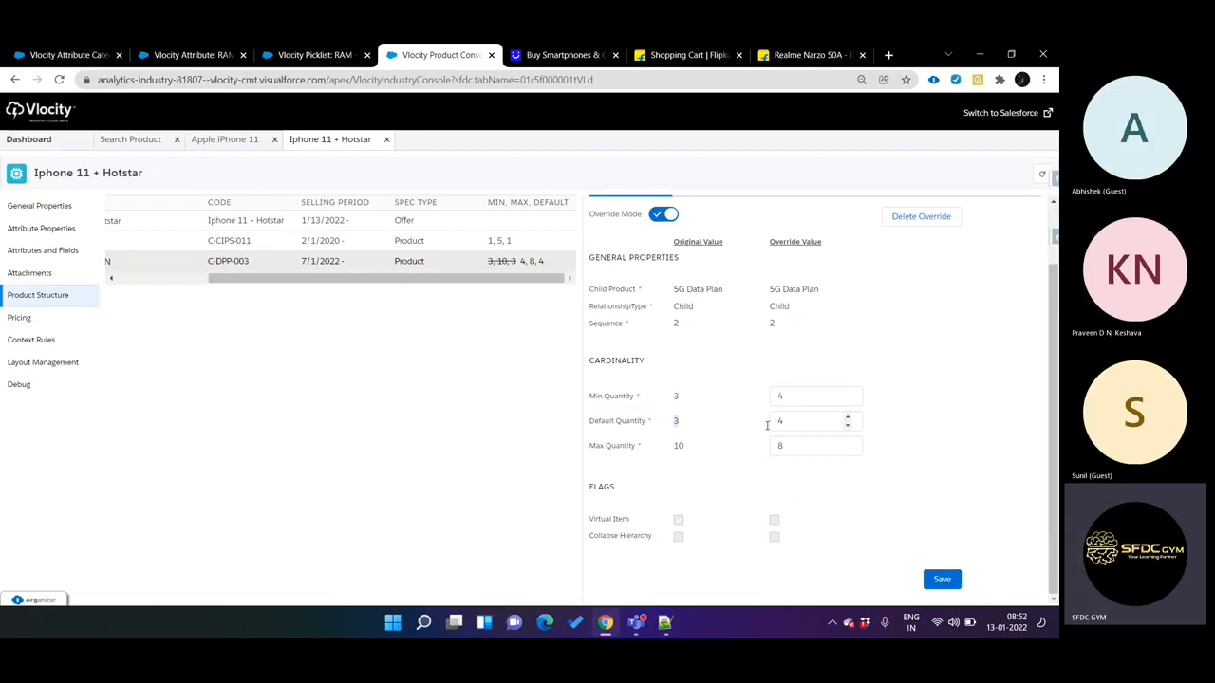
{"action": "scroll", "coordinate": [721, 320], "scroll_direction": "up", "scroll_amount": 1}
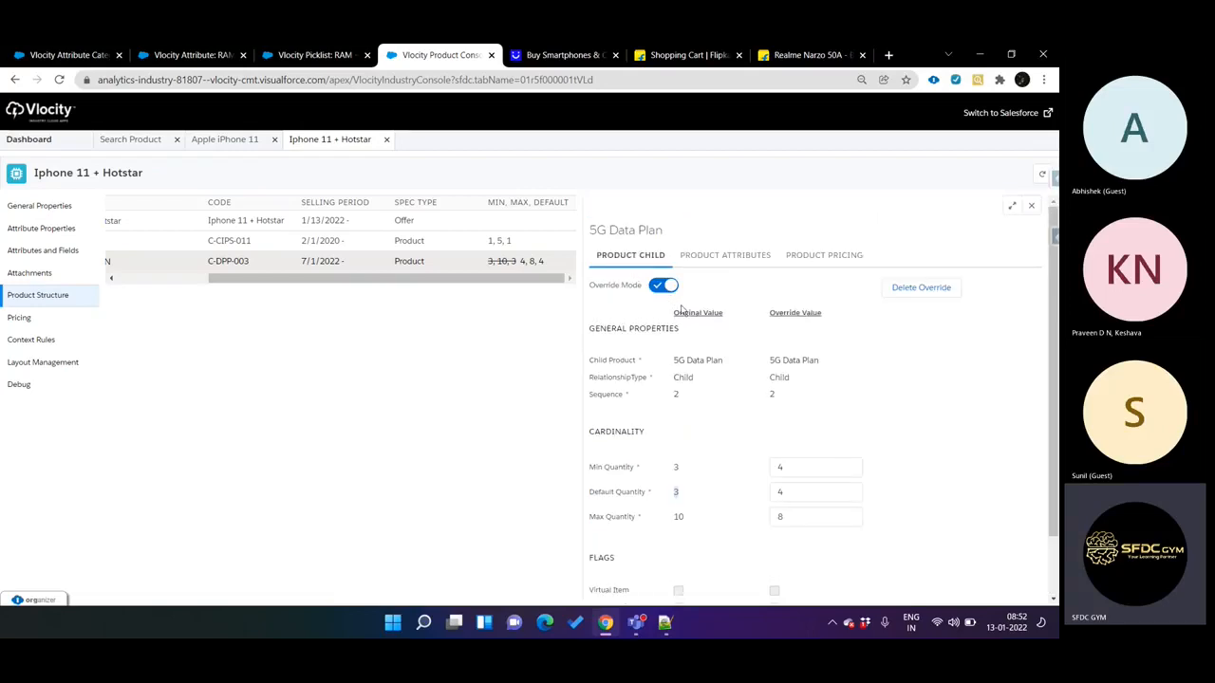
{"action": "scroll", "coordinate": [718, 340], "scroll_direction": "down", "scroll_amount": 1}
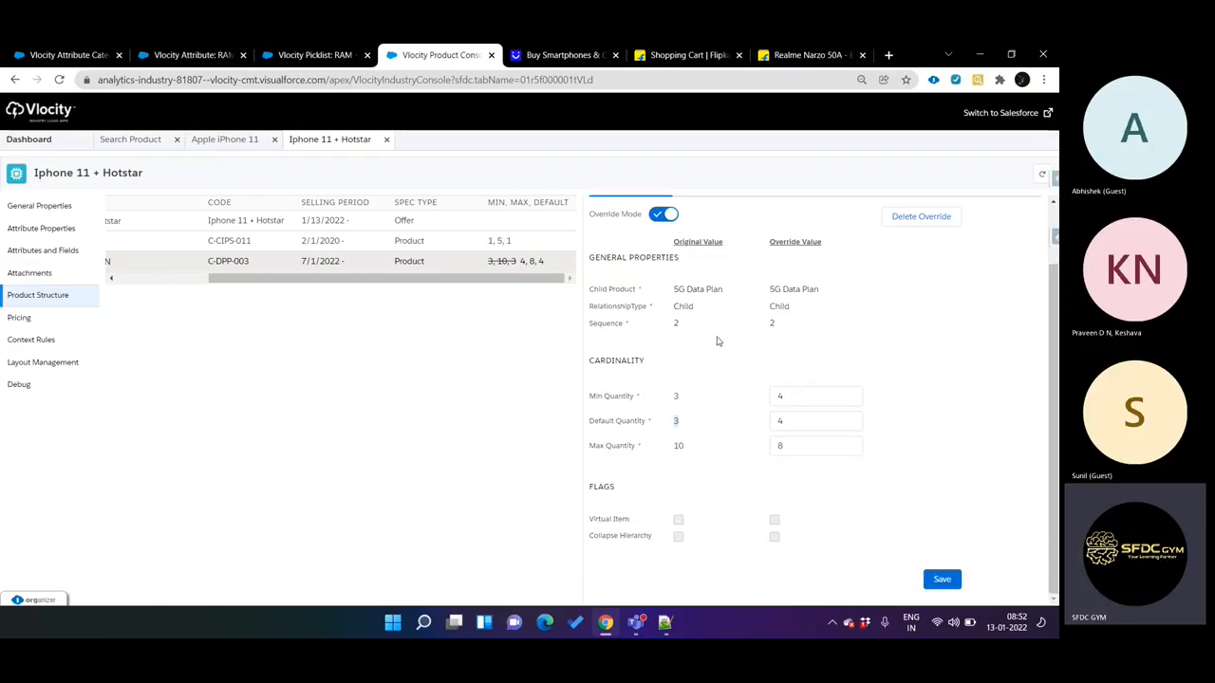
{"action": "scroll", "coordinate": [718, 341], "scroll_direction": "up", "scroll_amount": 1}
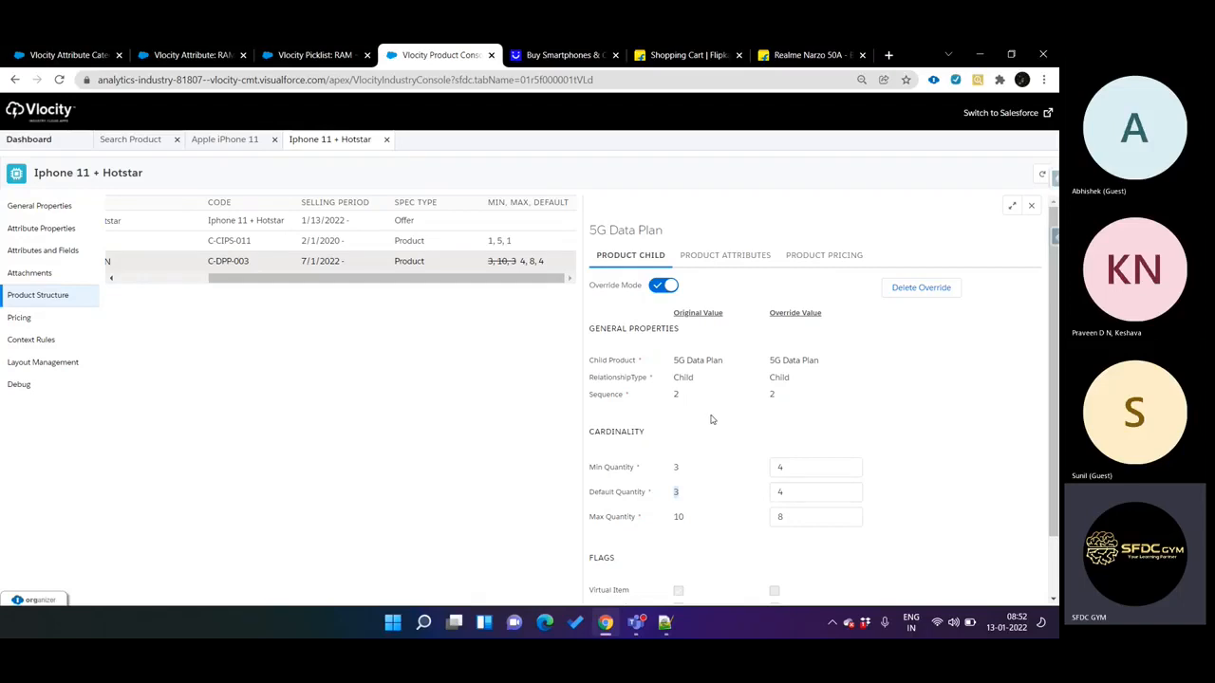
{"action": "scroll", "coordinate": [712, 417], "scroll_direction": "down", "scroll_amount": 2}
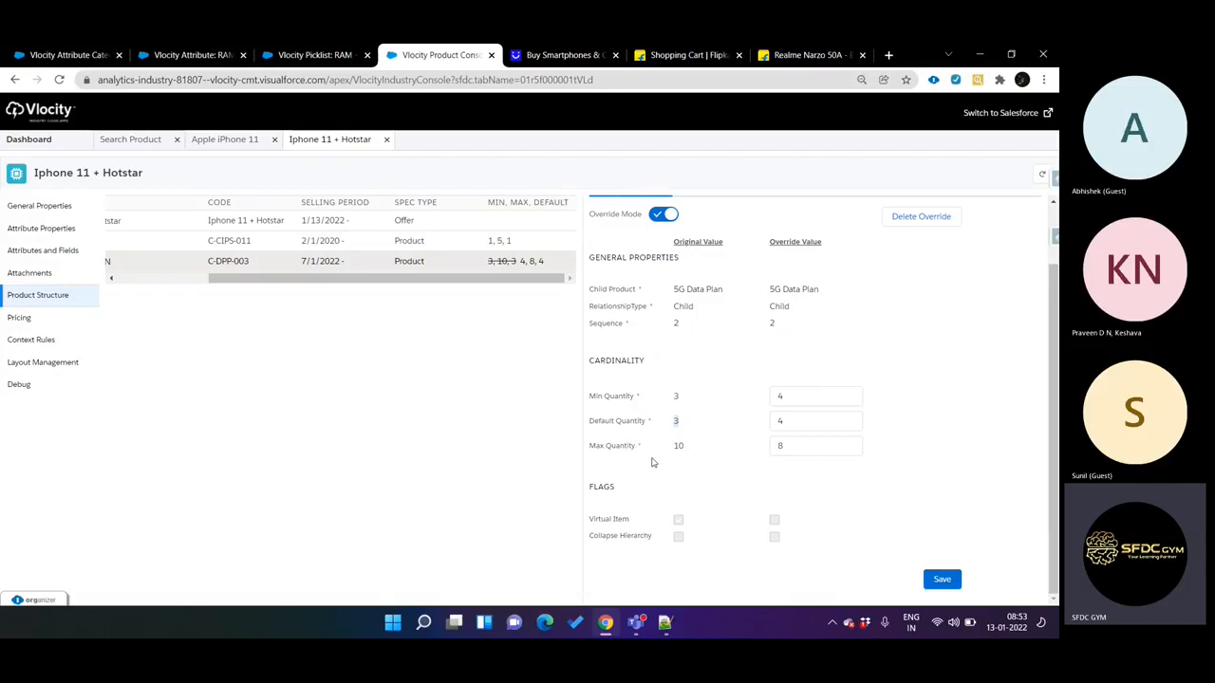
{"action": "left_click_drag", "start_coordinate": [670, 453], "coordinate": [692, 450]}
{"action": "scroll", "coordinate": [681, 340], "scroll_direction": "up", "scroll_amount": 1}
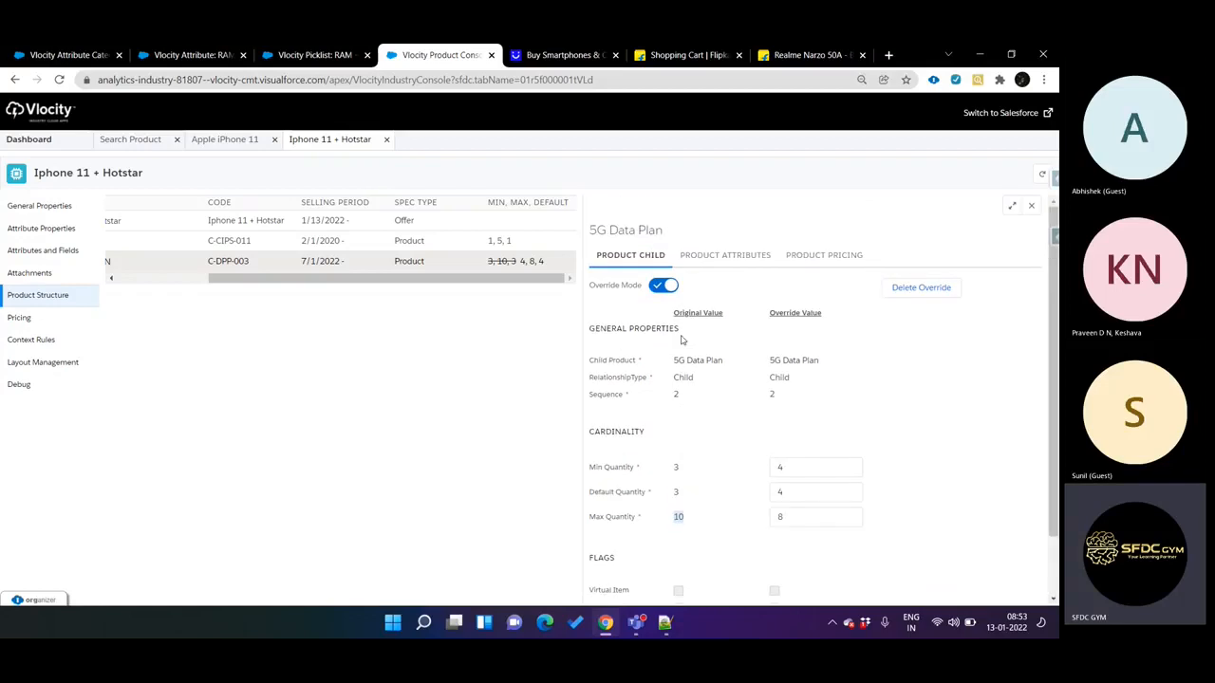
Review the 5G Data Plan's pricing charges, then return to its child product details
{"action": "left_click", "coordinate": [822, 269]}
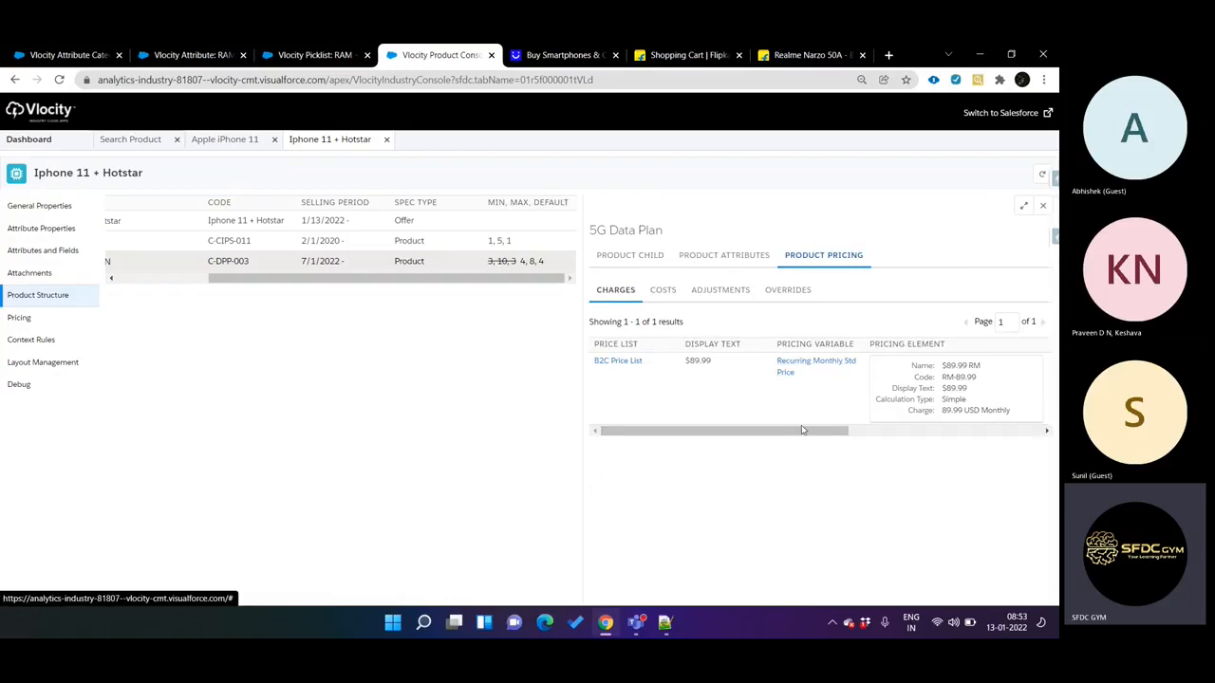
{"action": "left_click_drag", "start_coordinate": [803, 430], "coordinate": [596, 515]}
{"action": "left_click", "coordinate": [628, 256]}
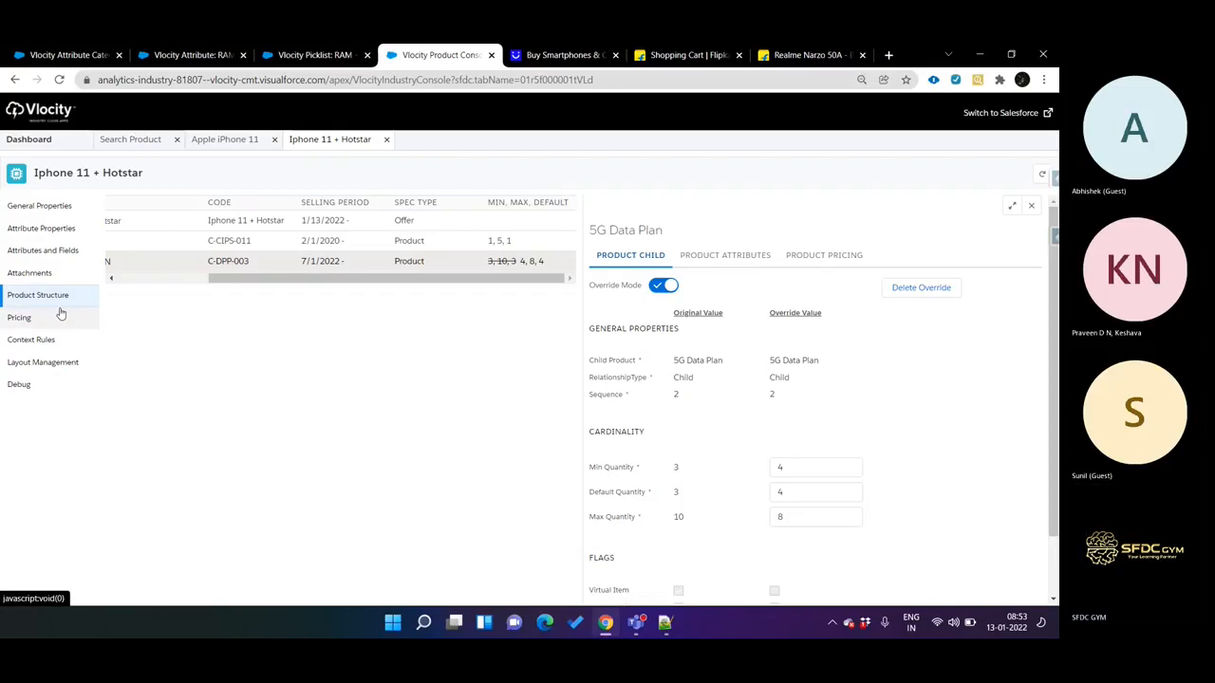
Review the Iphone 11 + Hotstar offer's general properties and pricing charges, then return to the product search list
{"action": "left_click", "coordinate": [133, 279]}
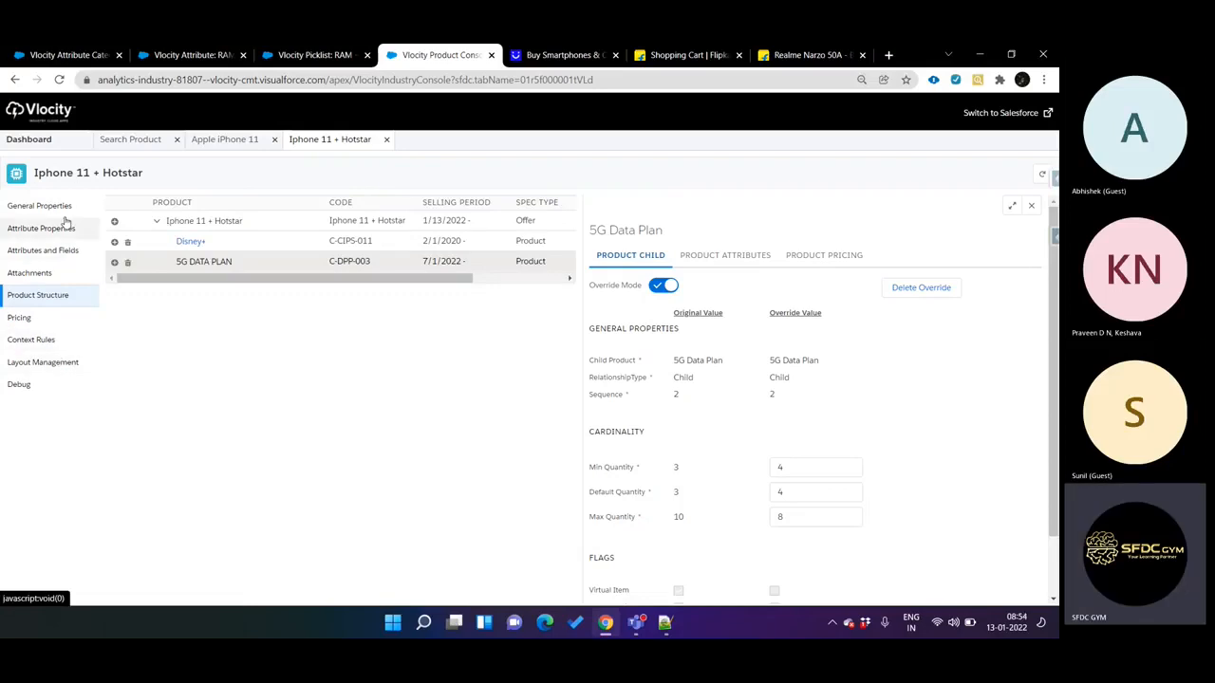
{"action": "left_click", "coordinate": [29, 206]}
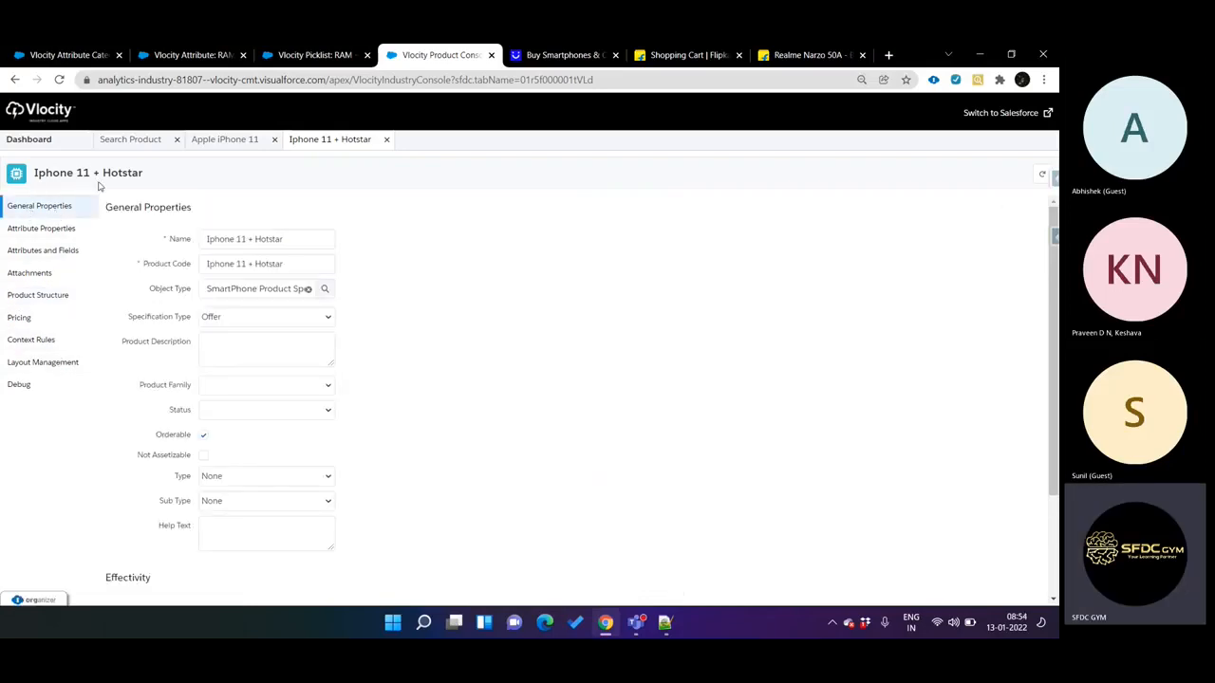
{"action": "left_click_drag", "start_coordinate": [209, 240], "coordinate": [285, 240]}
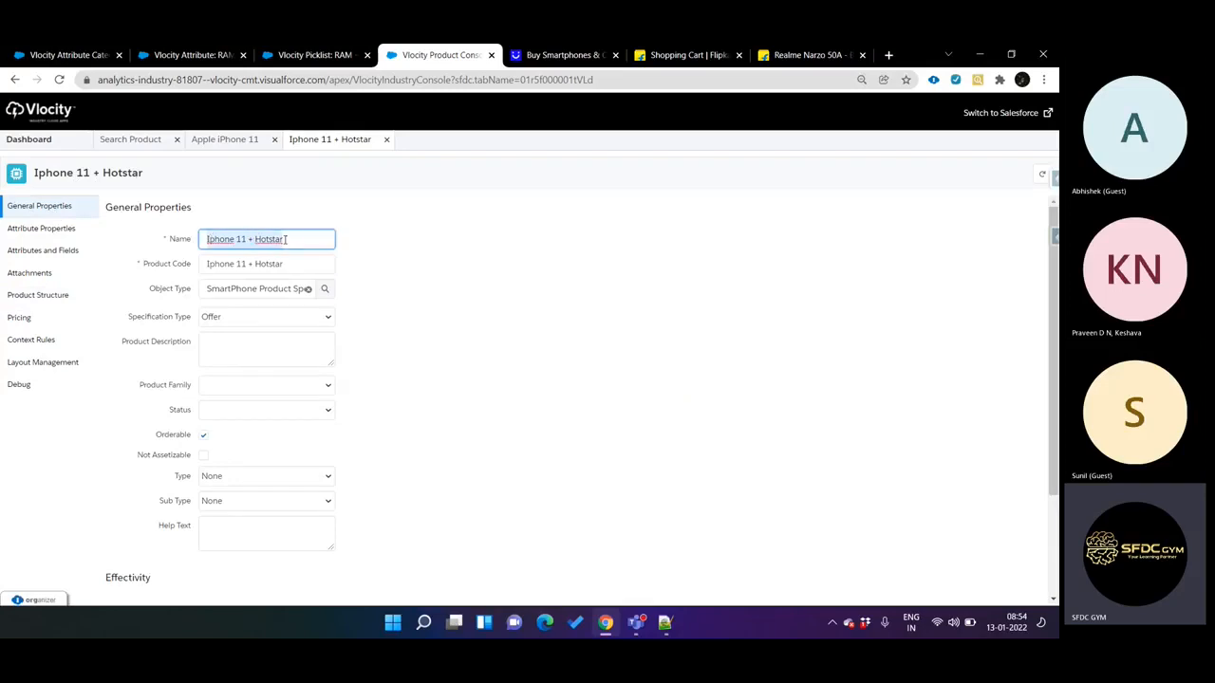
{"action": "left_click", "coordinate": [34, 319]}
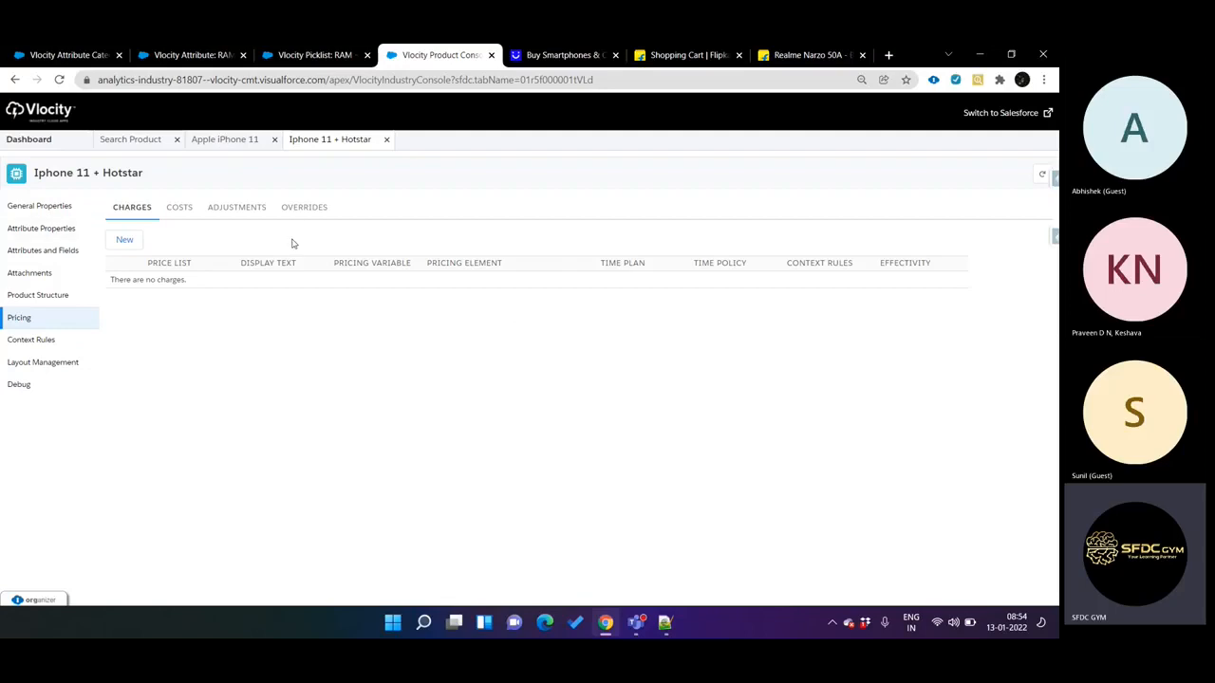
{"action": "left_click", "coordinate": [26, 207]}
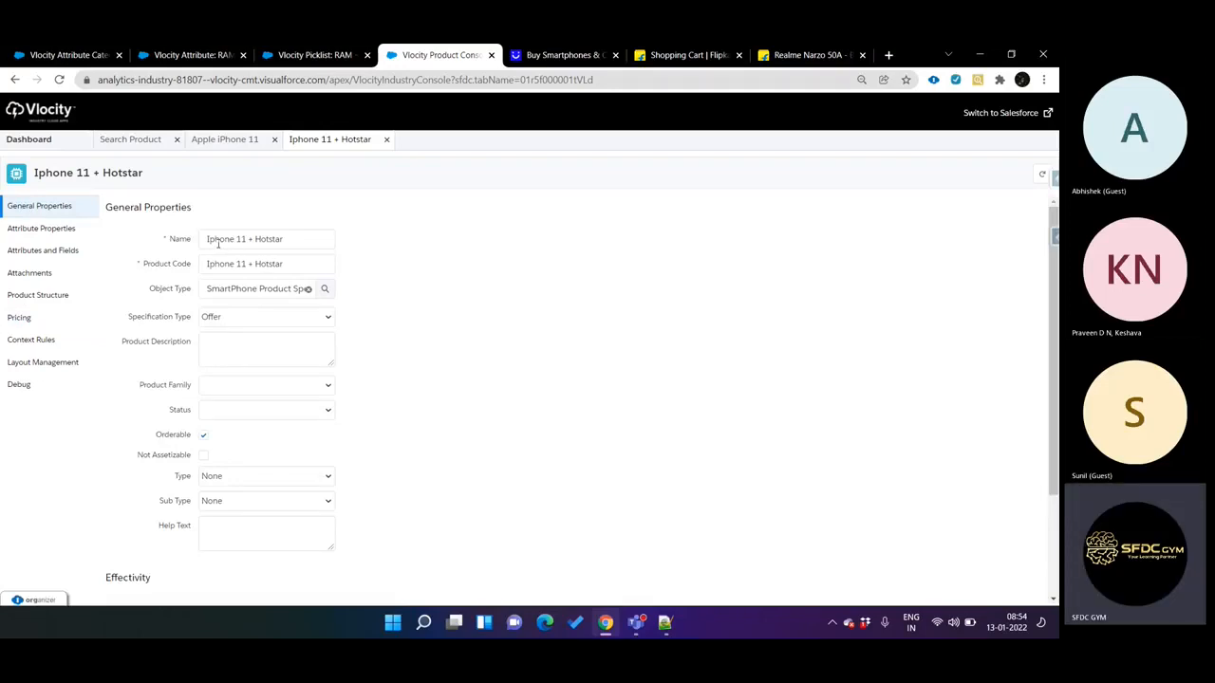
{"action": "left_click", "coordinate": [42, 324]}
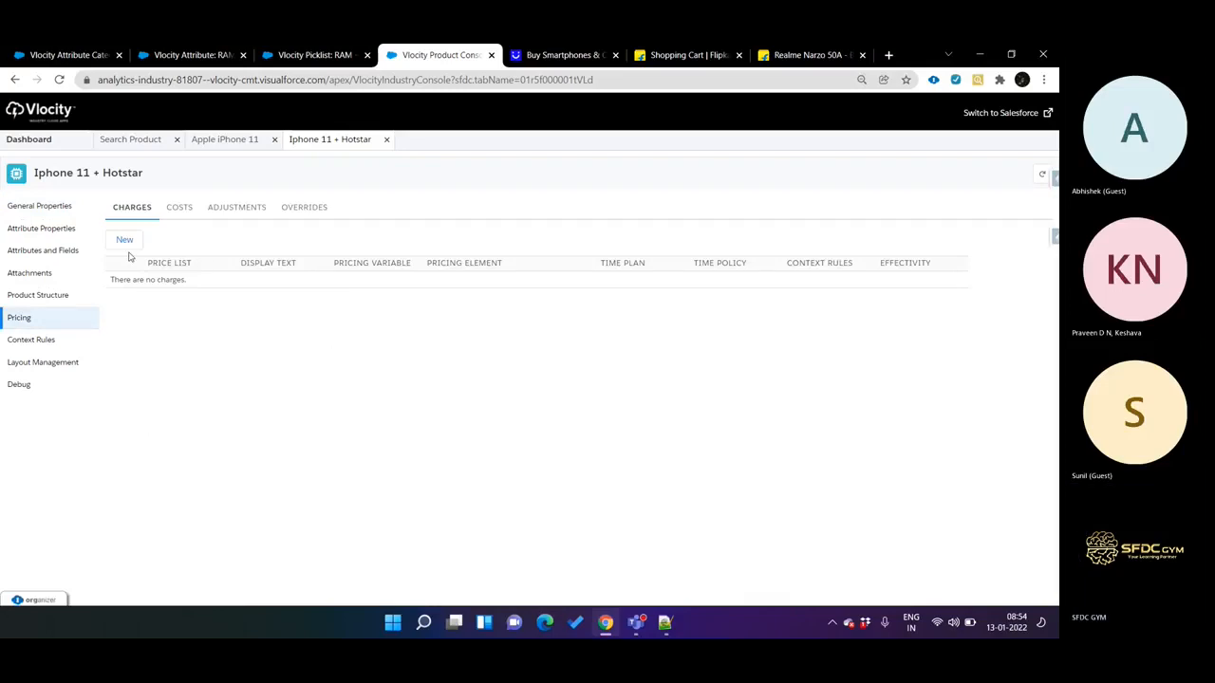
{"action": "left_click", "coordinate": [65, 207]}
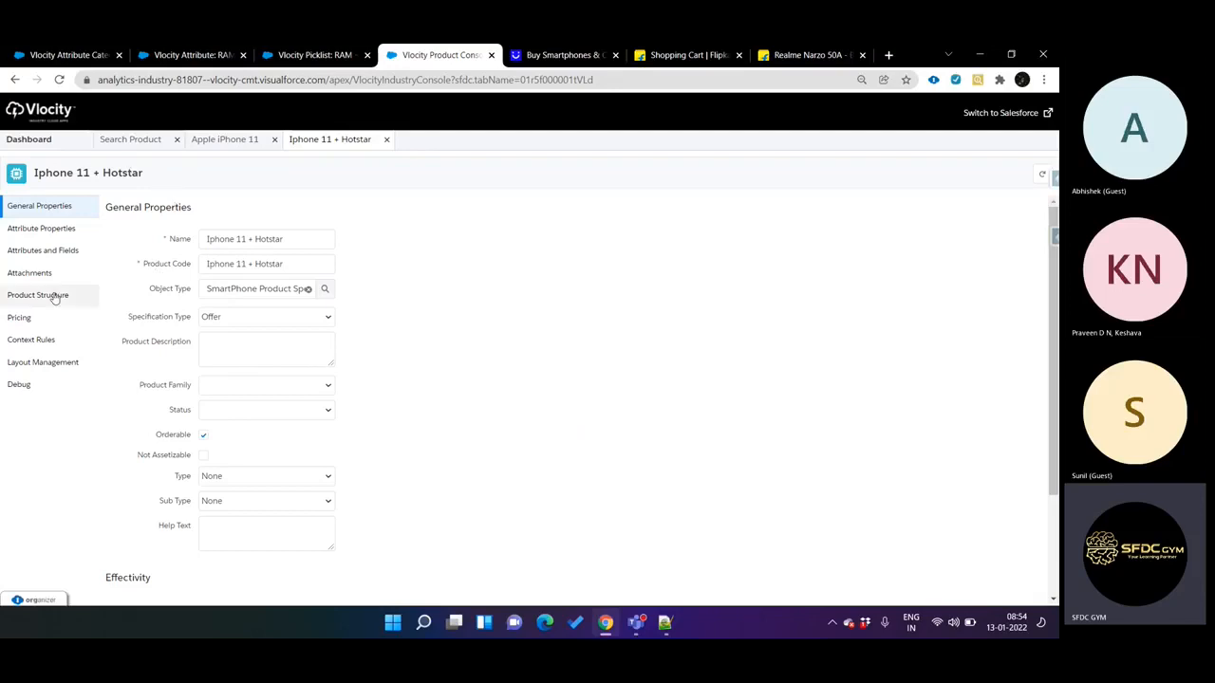
{"action": "left_click", "coordinate": [26, 319]}
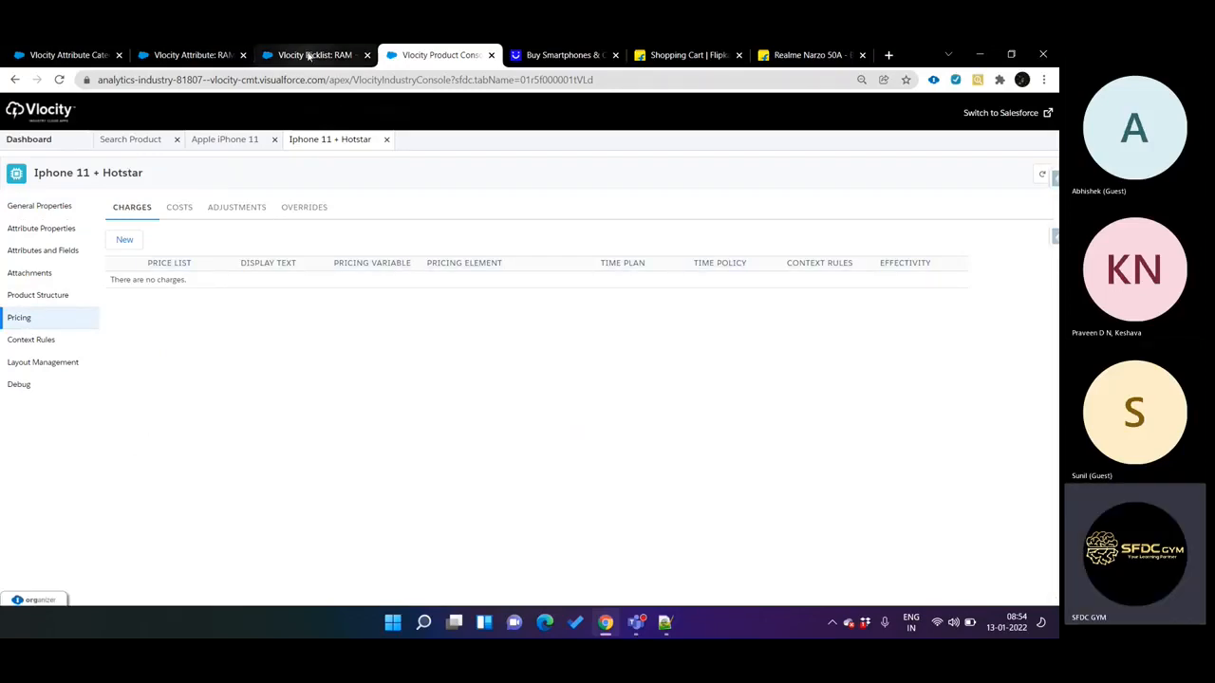
{"action": "left_click", "coordinate": [148, 150]}
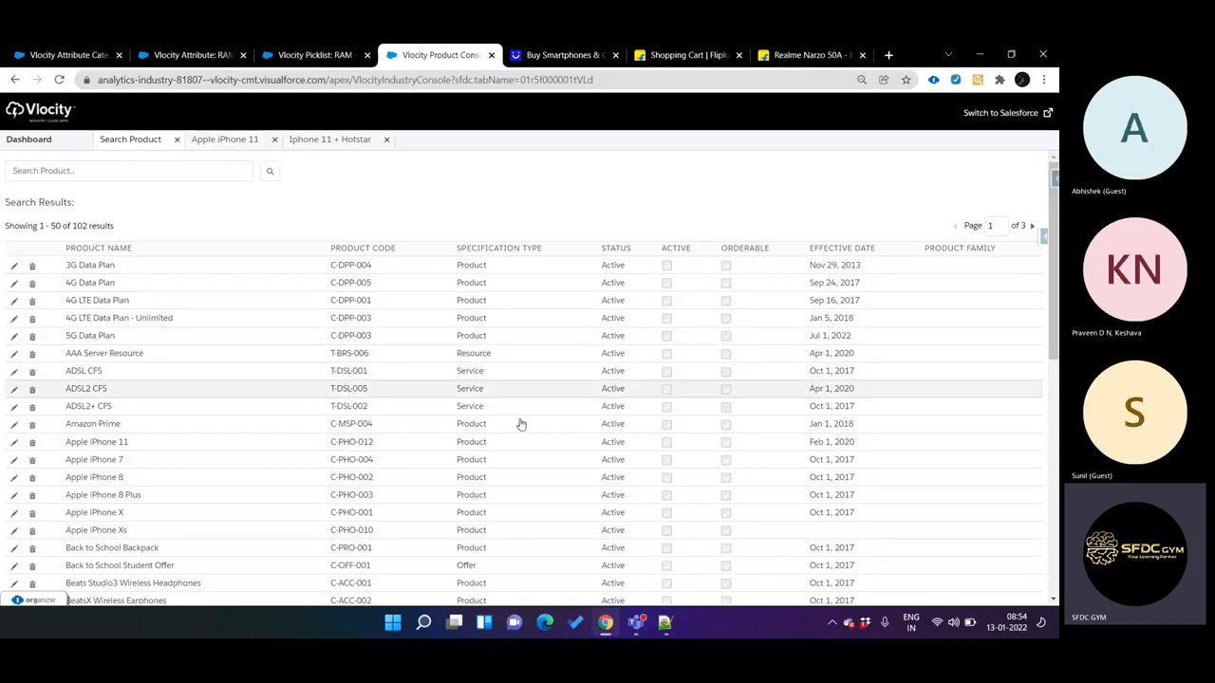
In the Salesforce window, open the list of all tabs, find "order" and open the Orders home page
{"action": "left_click", "coordinate": [313, 55]}
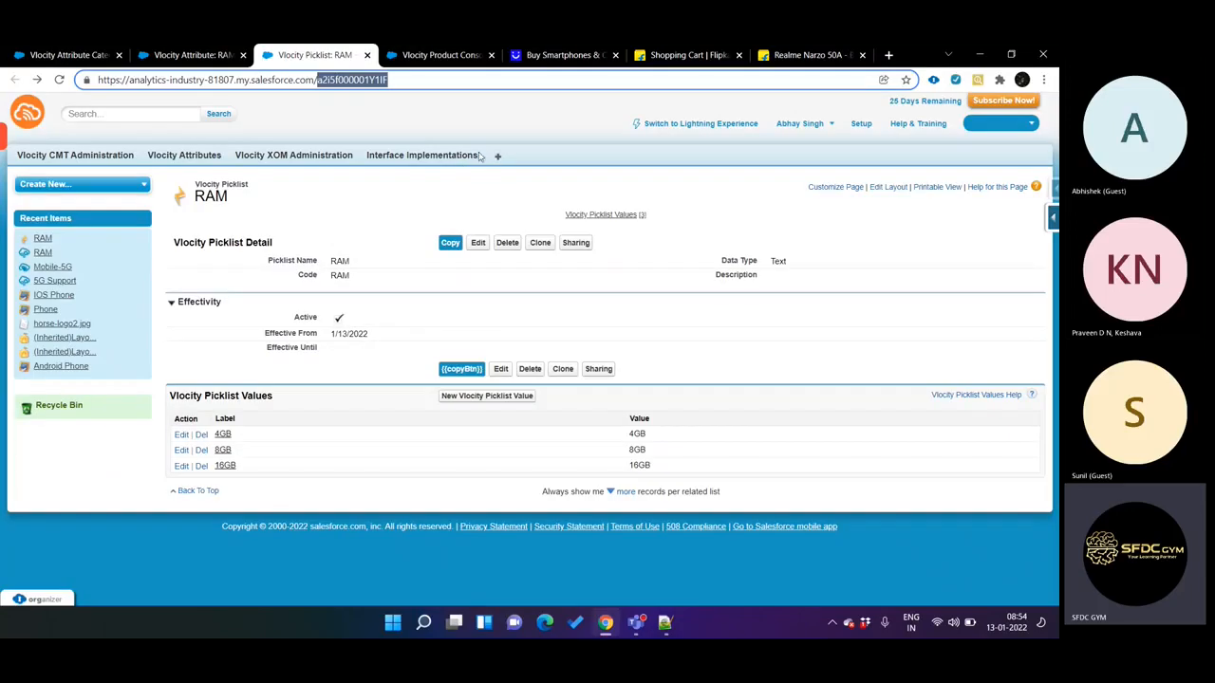
{"action": "key", "text": "Return"}
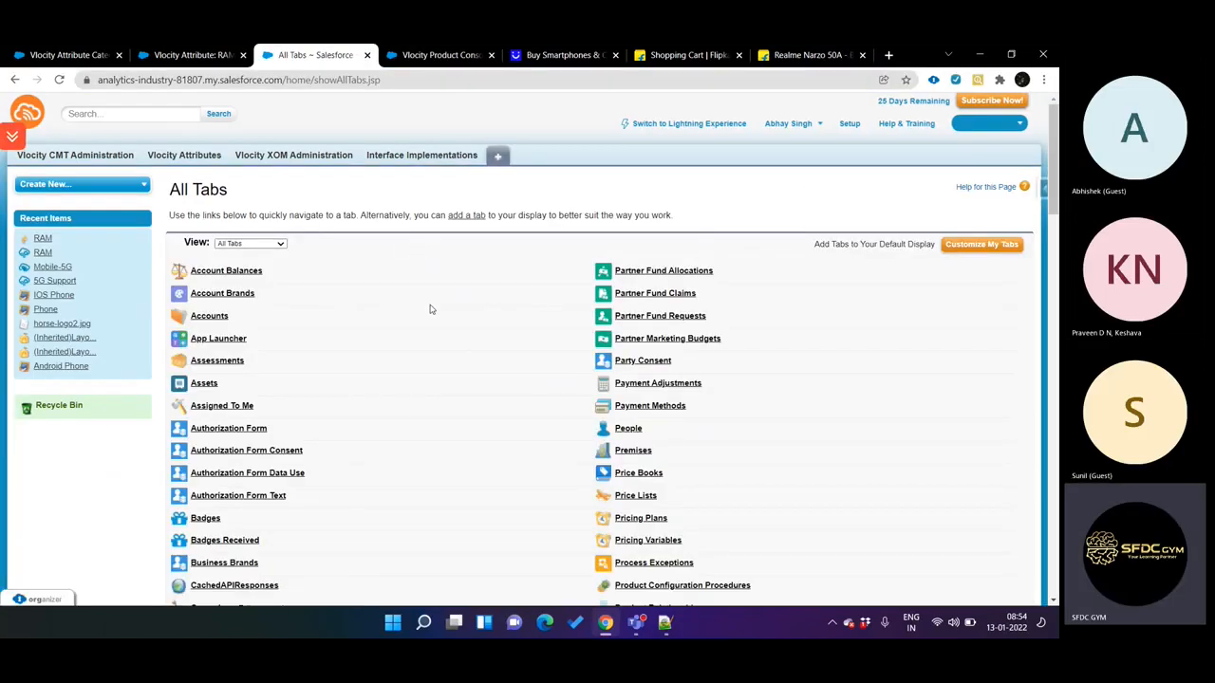
{"action": "key", "text": "ctrl+f"}
{"action": "type", "text": "order"}
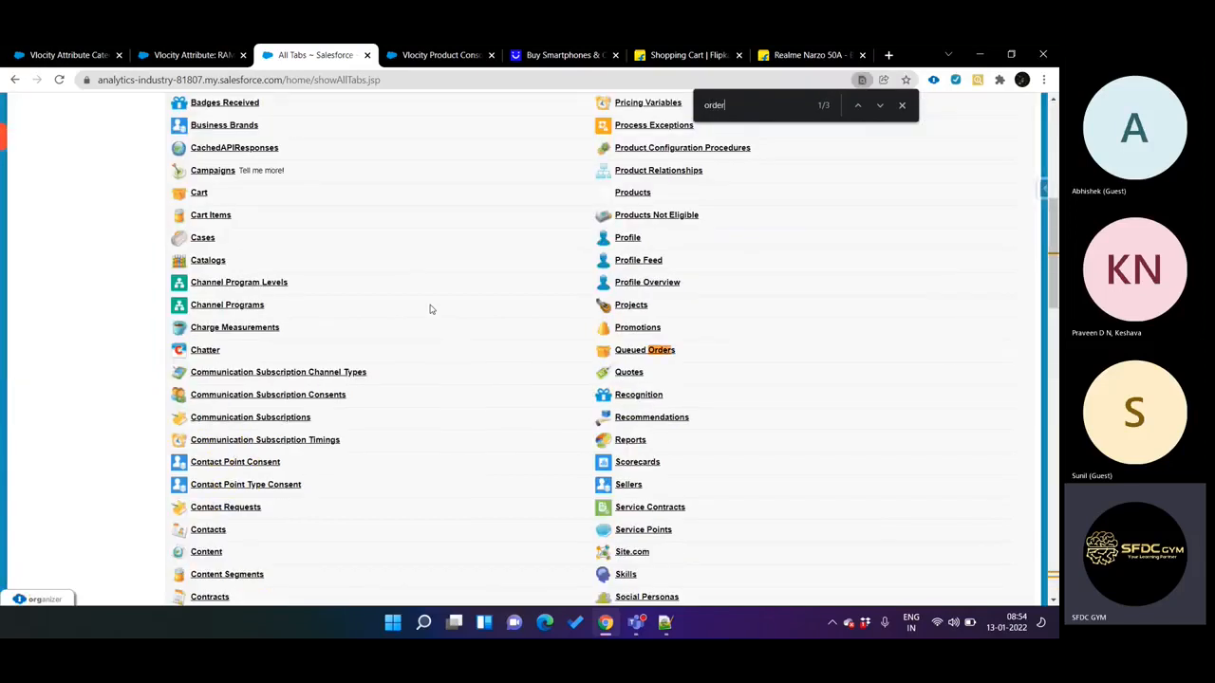
{"action": "key", "text": "Return"}
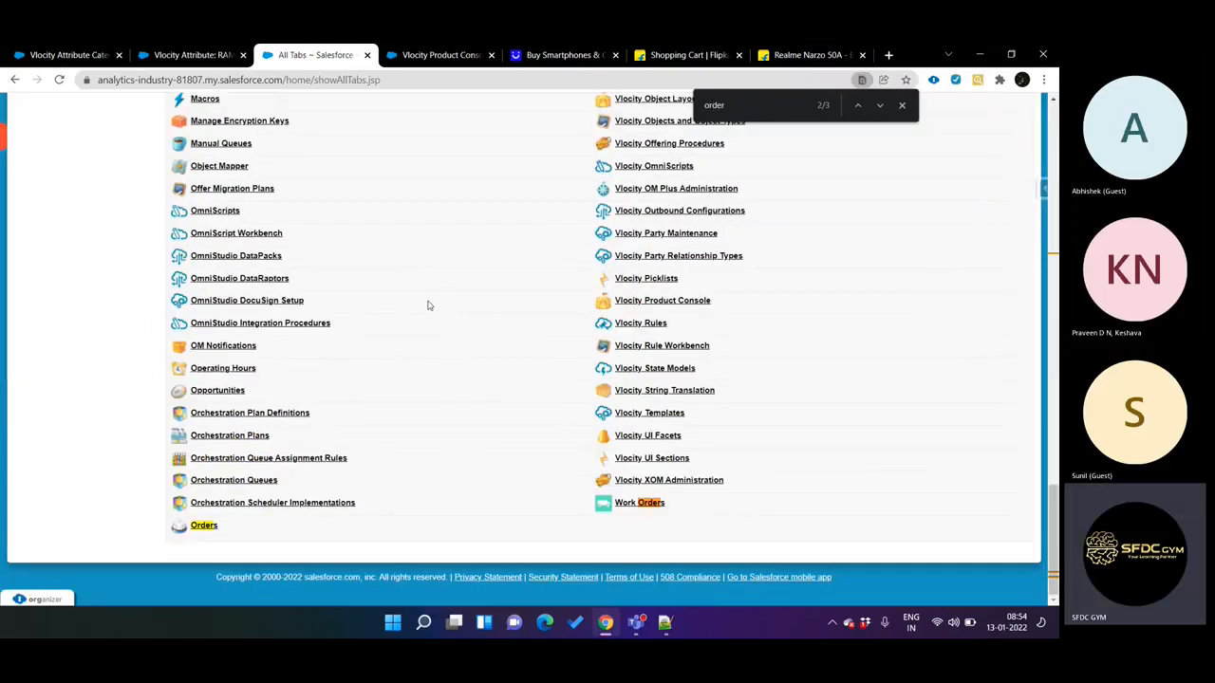
{"action": "left_click", "coordinate": [211, 529]}
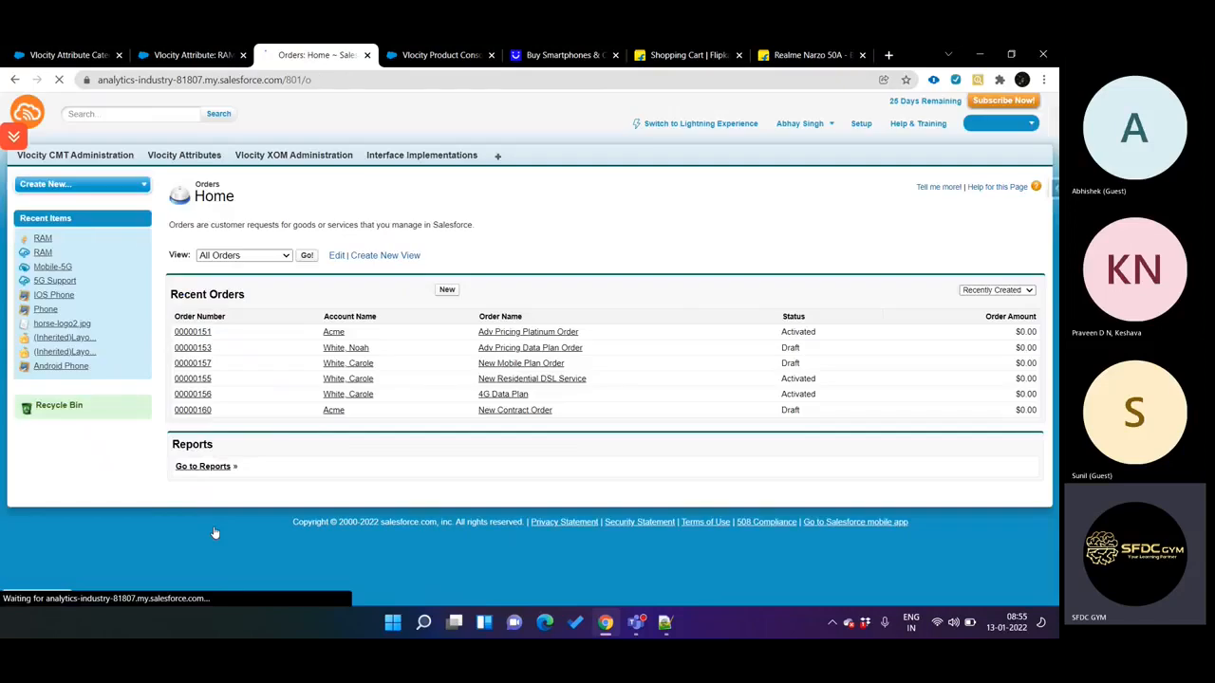
Start a new order with Acme as the account and 1/12/2022 as the order start date
{"action": "left_click", "coordinate": [447, 290]}
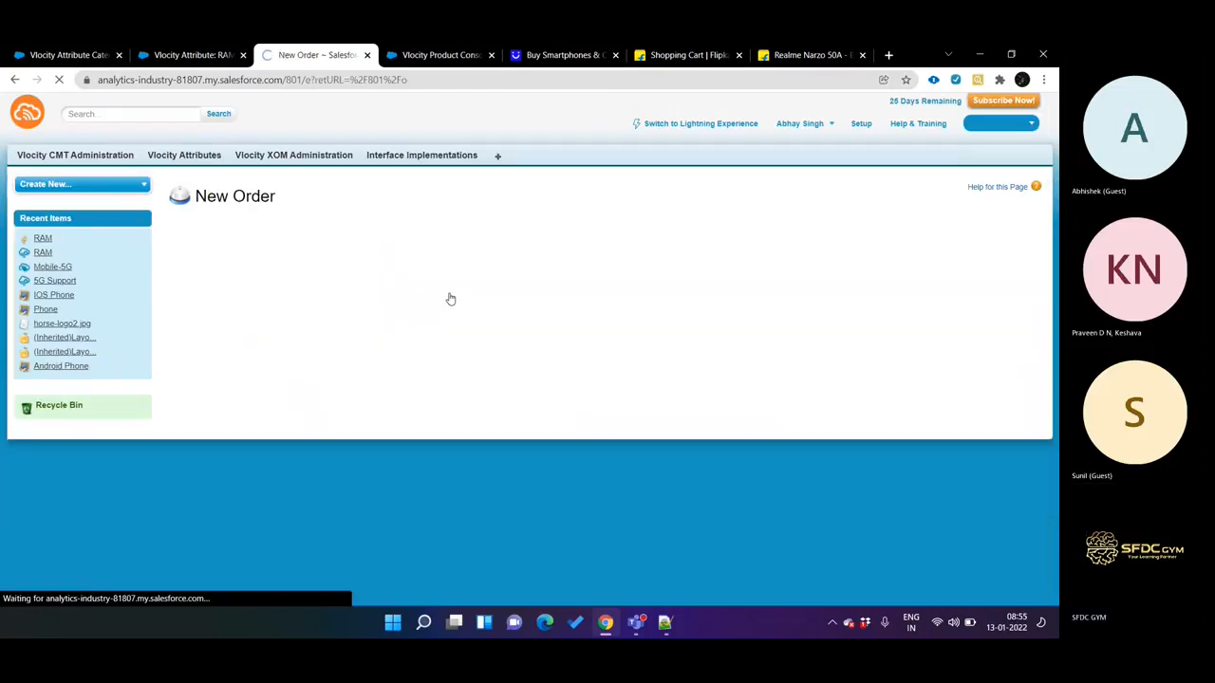
{"action": "left_click", "coordinate": [461, 296]}
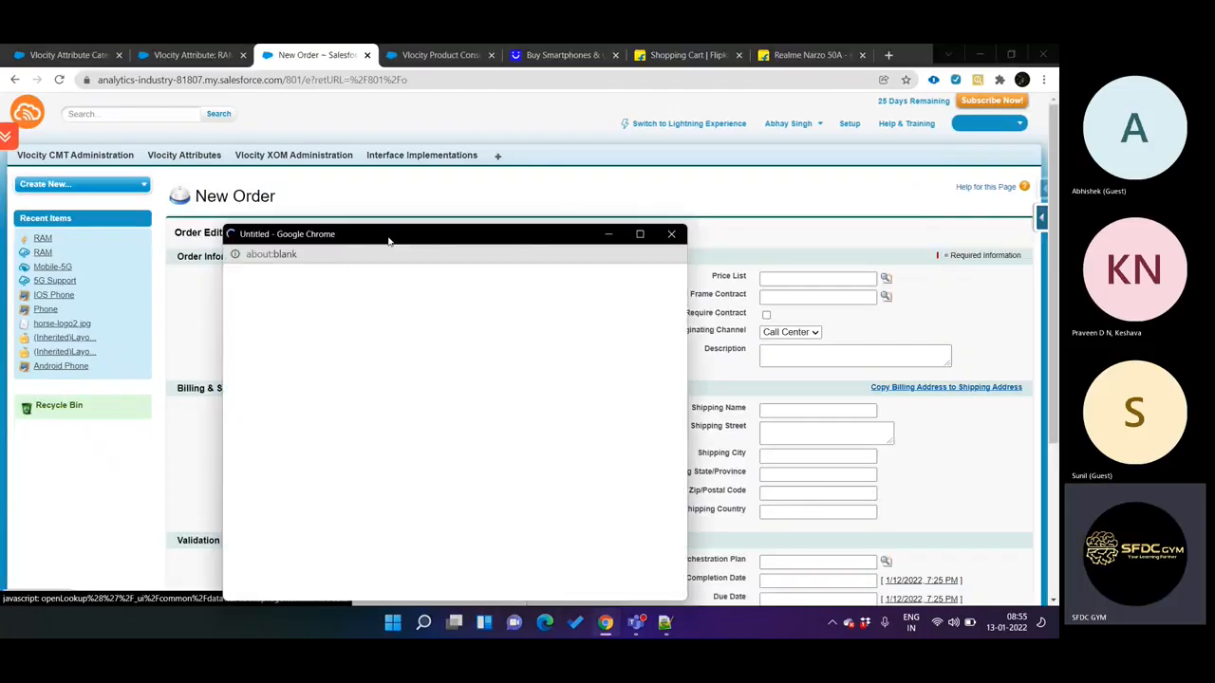
{"action": "left_click", "coordinate": [319, 354]}
{"action": "left_click", "coordinate": [422, 333]}
Examine the new order form's order information, billing and shipping, and validation and orchestration fields
{"action": "scroll", "coordinate": [427, 339], "scroll_direction": "down", "scroll_amount": 3}
{"action": "scroll", "coordinate": [427, 338], "scroll_direction": "up", "scroll_amount": 3}
{"action": "scroll", "coordinate": [583, 266], "scroll_direction": "down", "scroll_amount": 3}
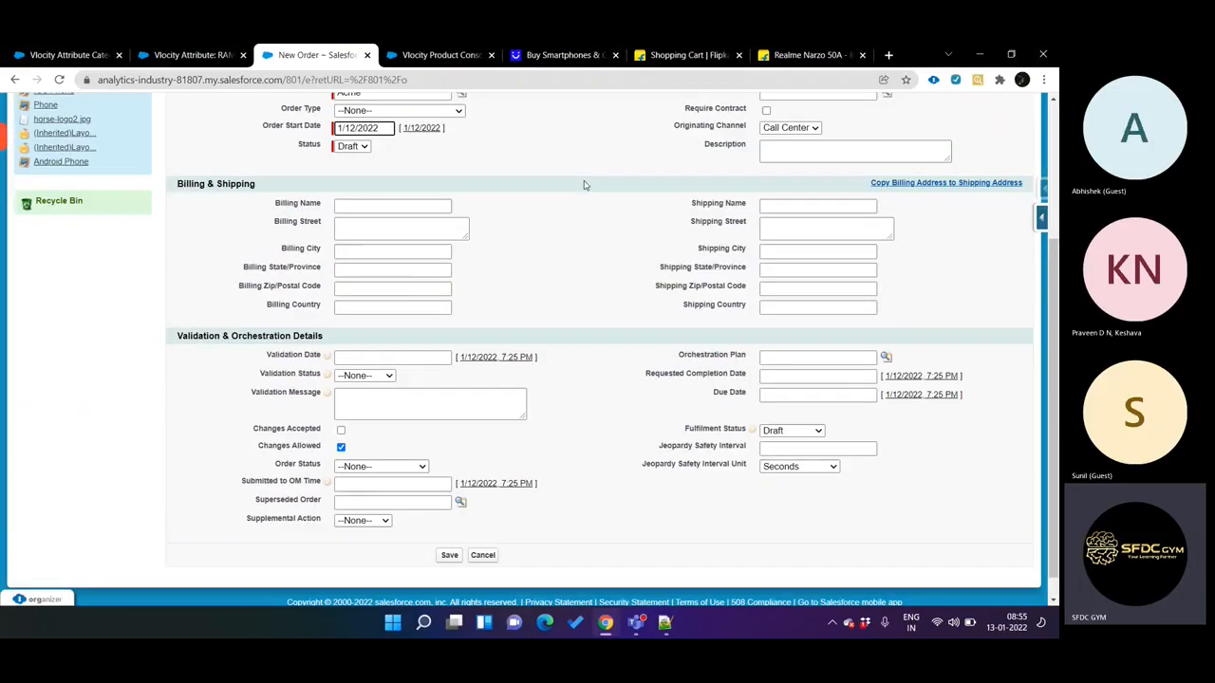
{"action": "scroll", "coordinate": [529, 237], "scroll_direction": "up", "scroll_amount": 1}
{"action": "scroll", "coordinate": [531, 245], "scroll_direction": "up", "scroll_amount": 1}
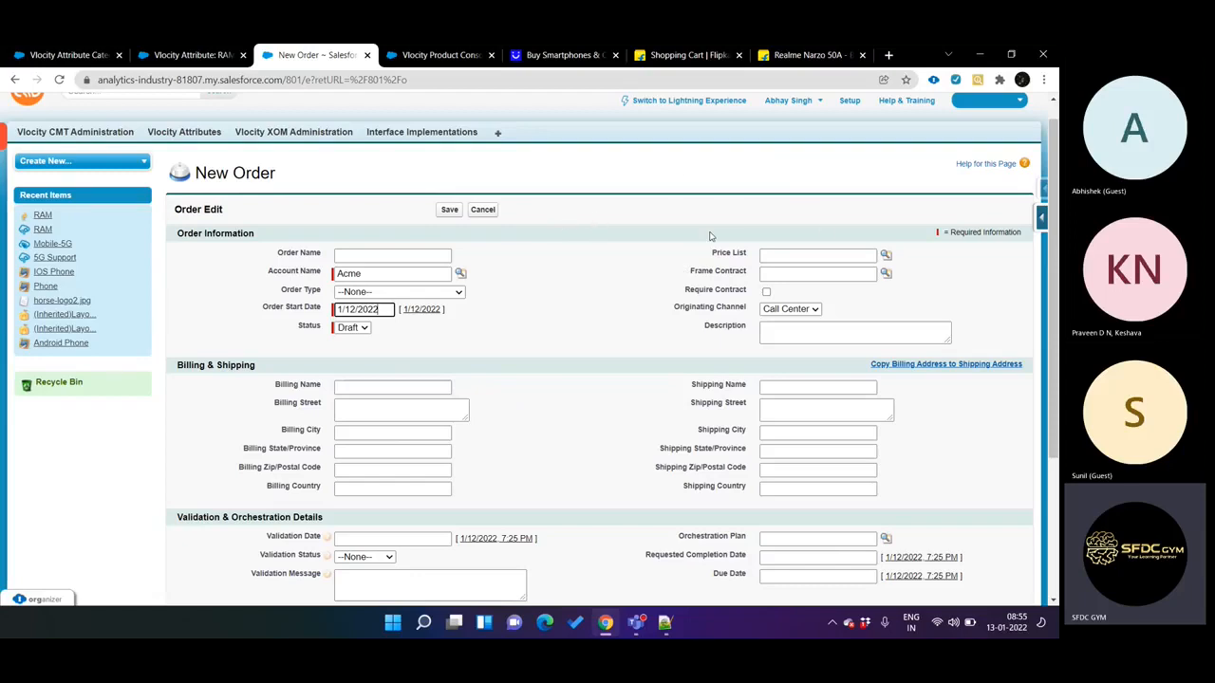
{"action": "scroll", "coordinate": [460, 325], "scroll_direction": "down", "scroll_amount": 3}
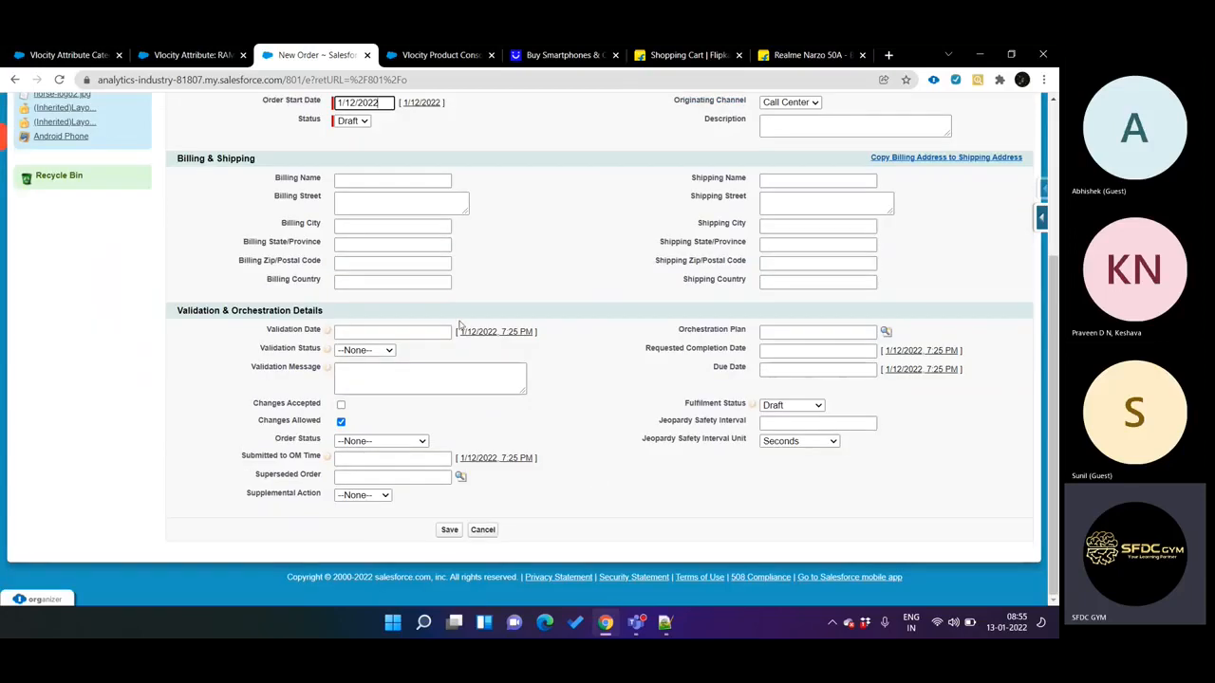
{"action": "scroll", "coordinate": [459, 326], "scroll_direction": "up", "scroll_amount": 3}
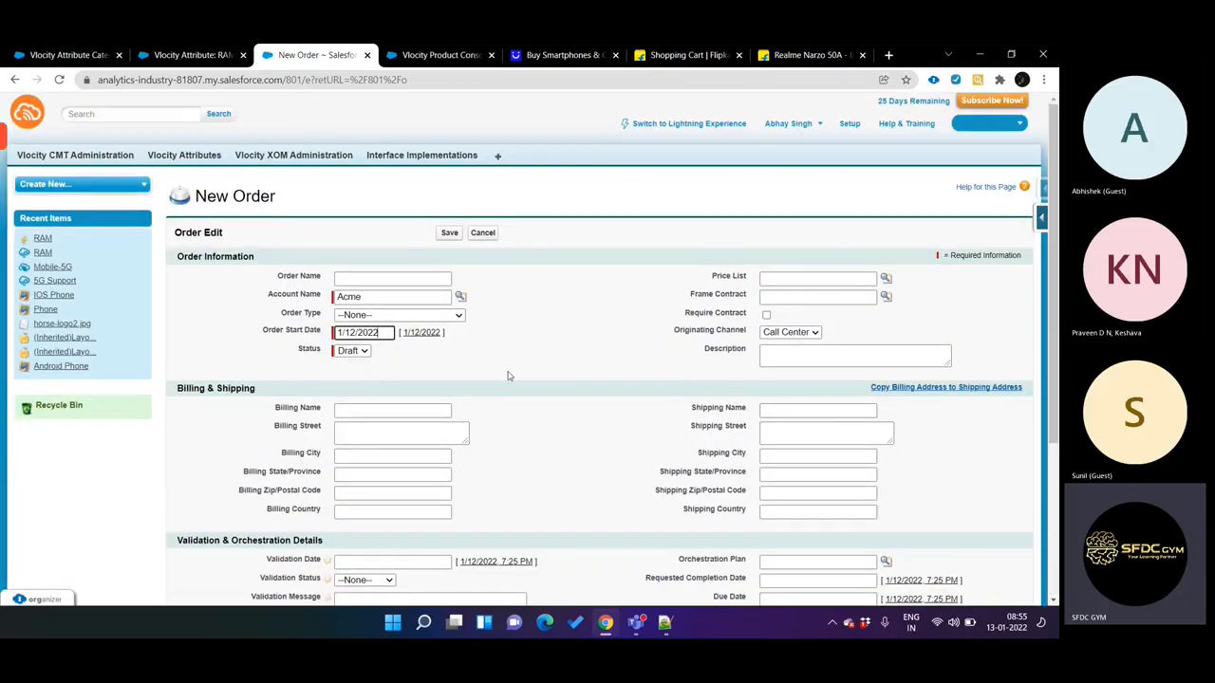
{"action": "scroll", "coordinate": [508, 376], "scroll_direction": "down", "scroll_amount": 2}
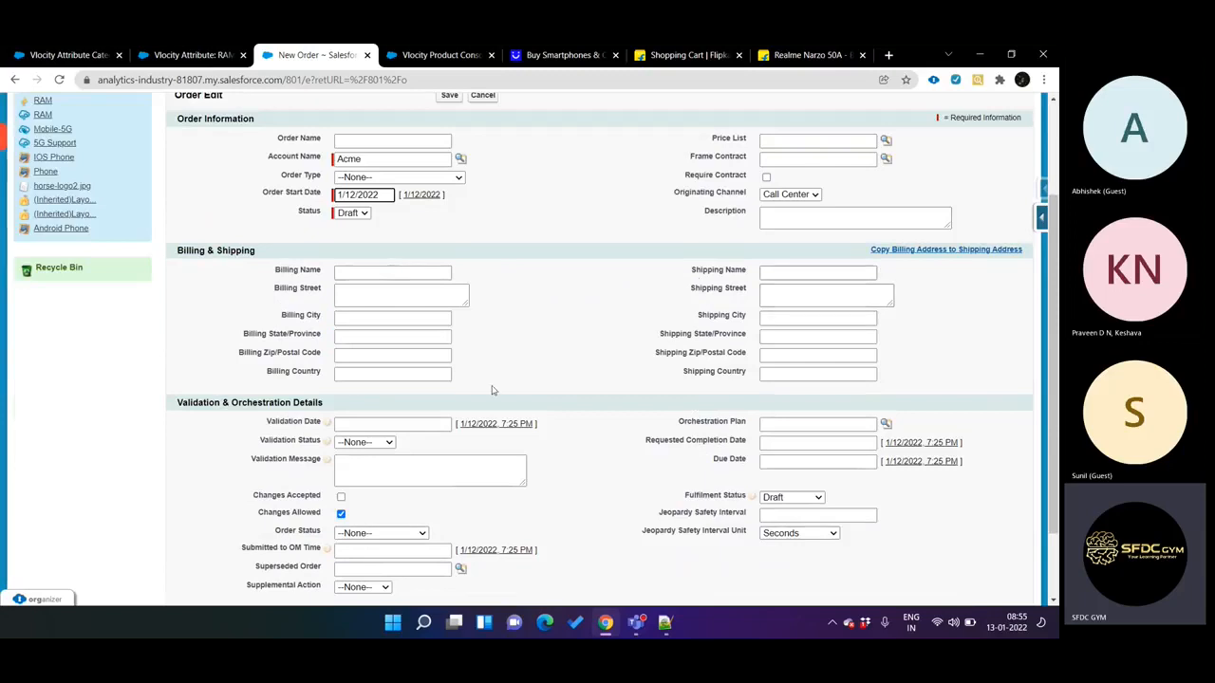
{"action": "scroll", "coordinate": [589, 266], "scroll_direction": "down", "scroll_amount": 2}
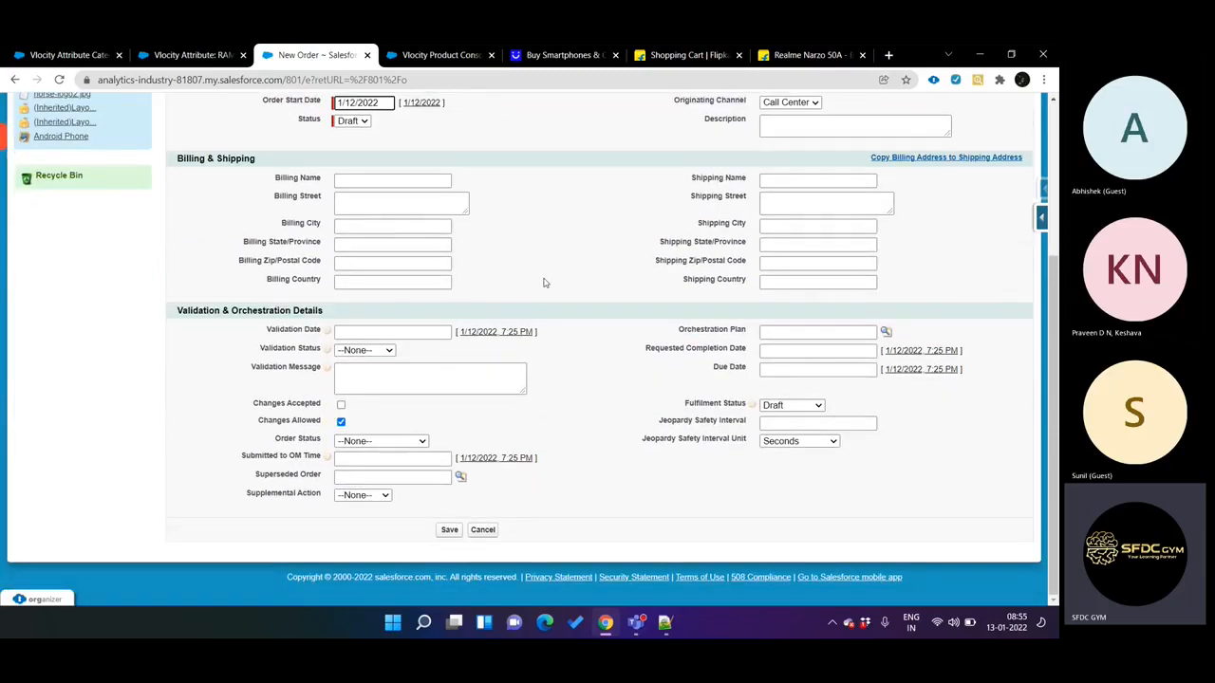
{"action": "scroll", "coordinate": [565, 224], "scroll_direction": "up", "scroll_amount": 2}
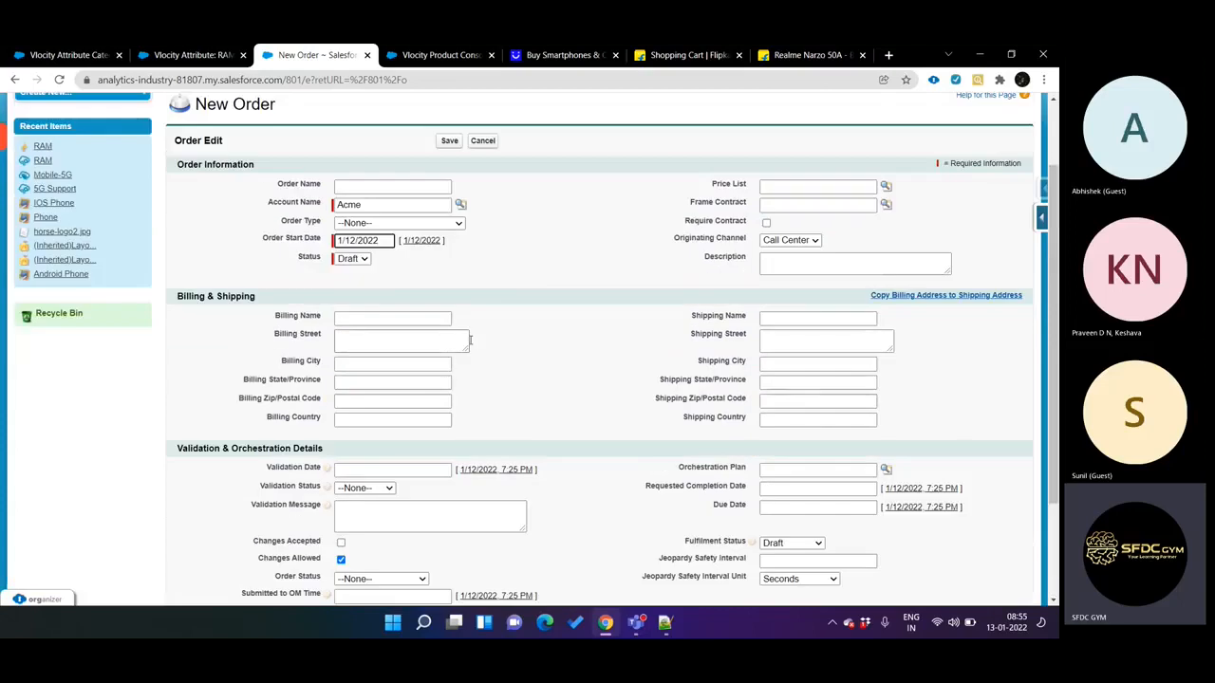
{"action": "left_click_drag", "start_coordinate": [276, 317], "coordinate": [323, 346]}
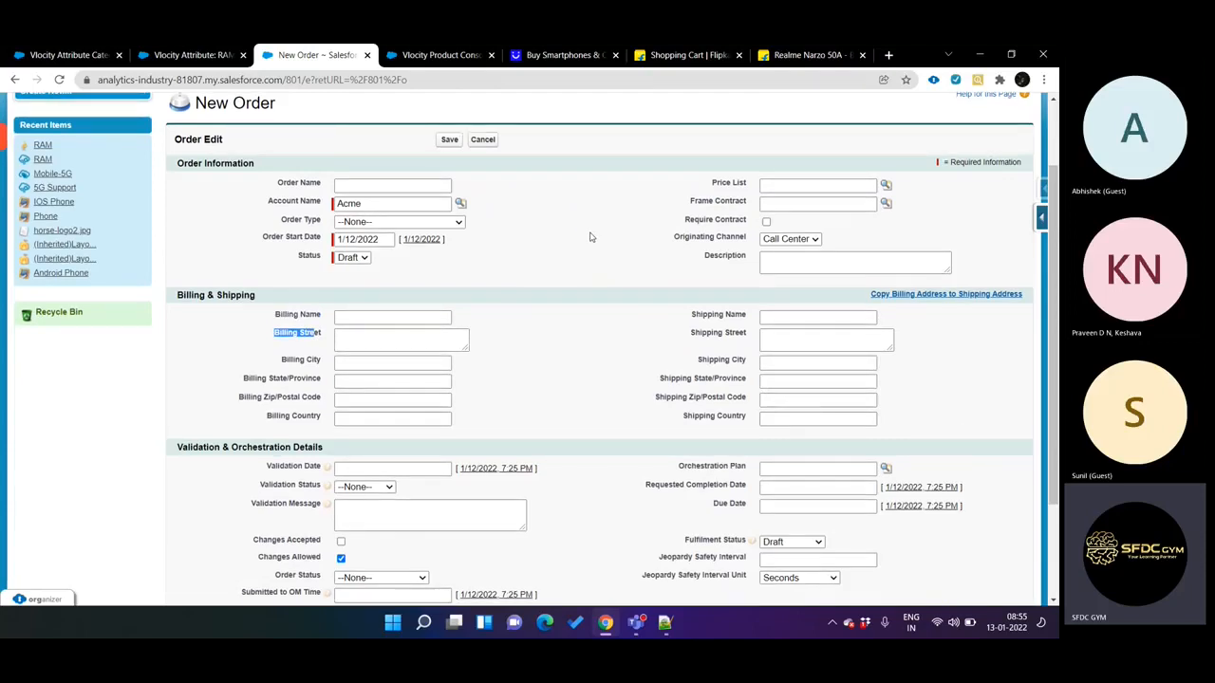
{"action": "scroll", "coordinate": [590, 228], "scroll_direction": "down", "scroll_amount": 2}
{"action": "scroll", "coordinate": [592, 324], "scroll_direction": "up", "scroll_amount": 3}
{"action": "scroll", "coordinate": [589, 342], "scroll_direction": "down", "scroll_amount": 3}
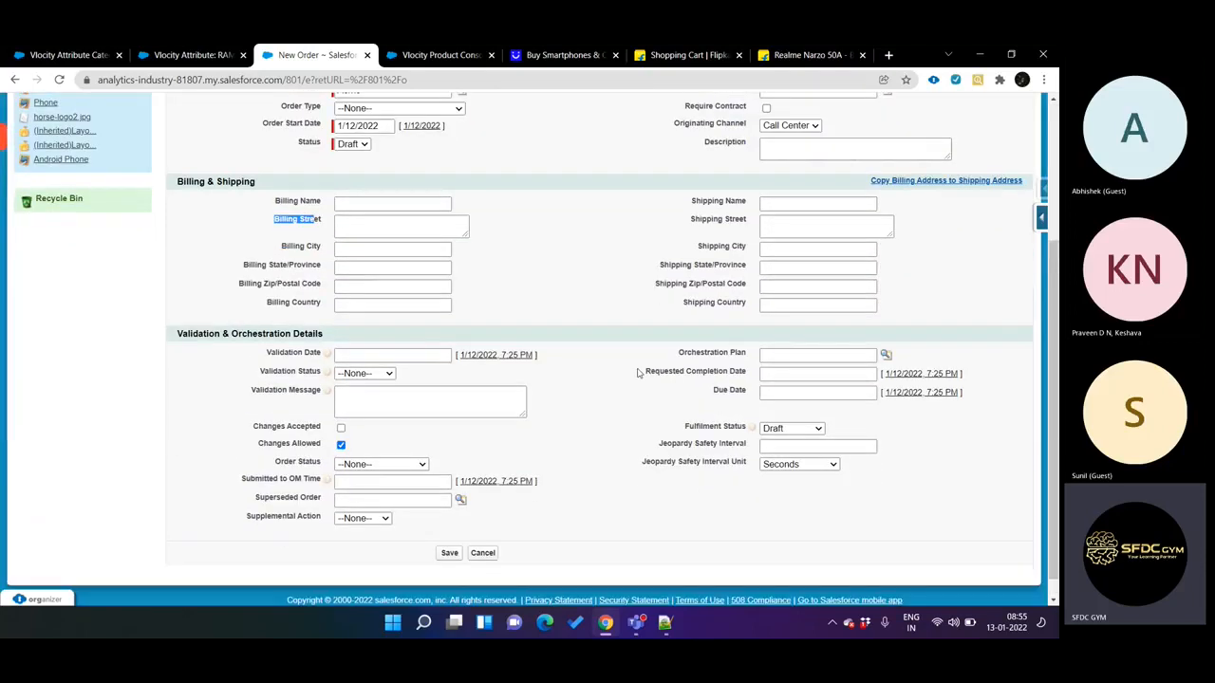
{"action": "scroll", "coordinate": [585, 360], "scroll_direction": "up", "scroll_amount": 3}
Save the new Acme order and open its CPQ cart
{"action": "left_click", "coordinate": [452, 232]}
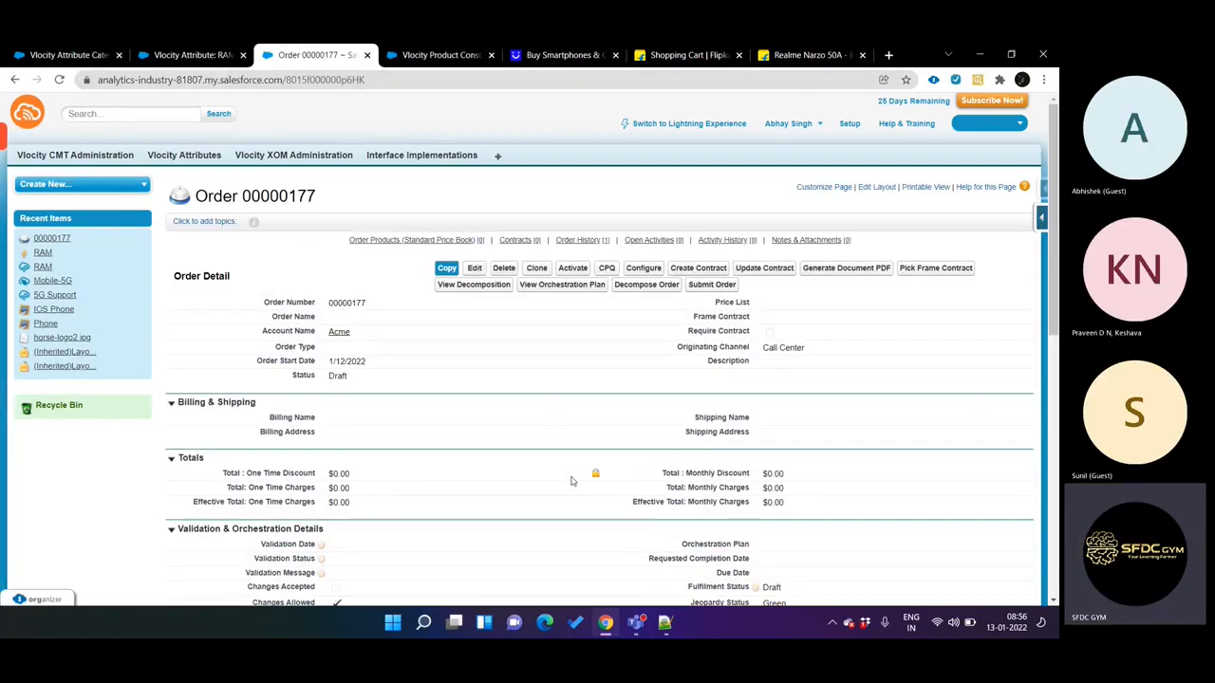
{"action": "left_click", "coordinate": [611, 272]}
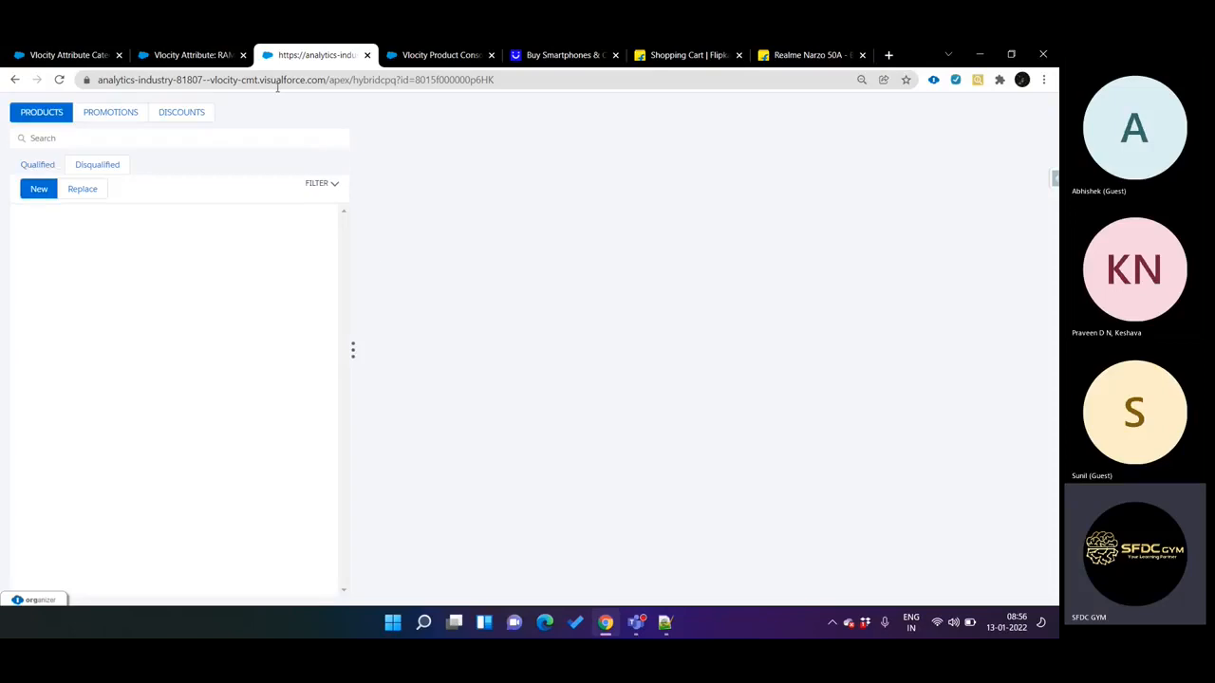
Examine the hybridcpq page name and the order's record ID in the CPQ page address
{"action": "left_click_drag", "start_coordinate": [397, 80], "coordinate": [357, 80]}
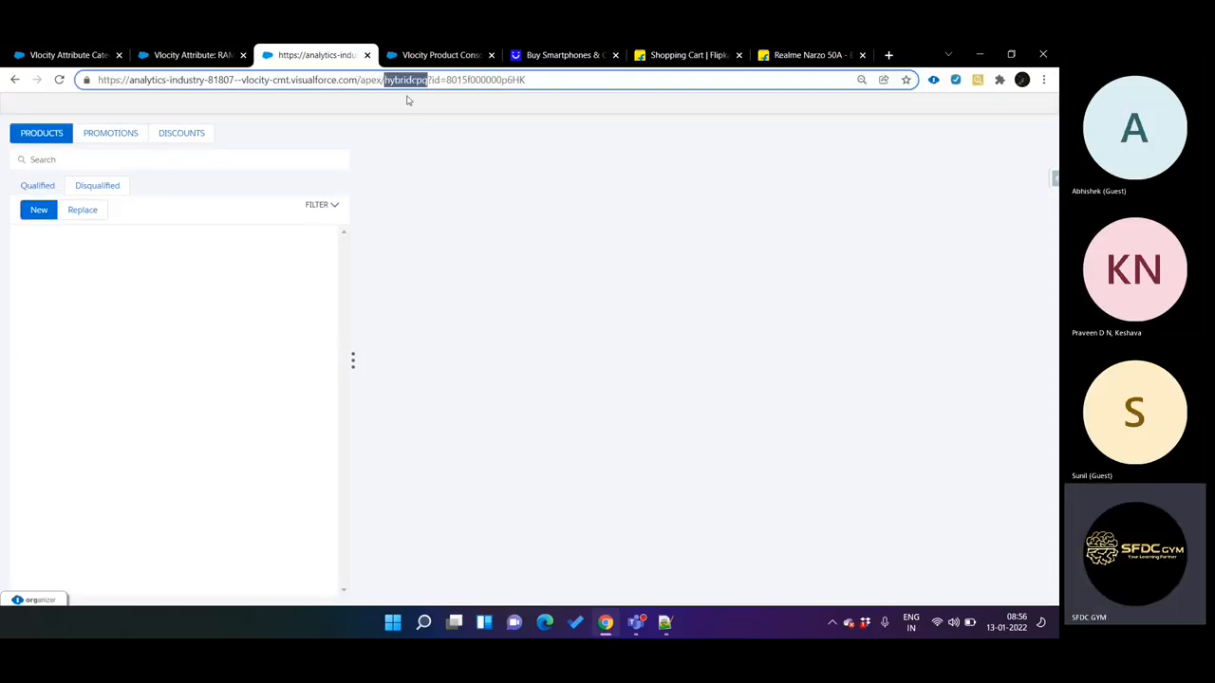
{"action": "left_click_drag", "start_coordinate": [356, 79], "coordinate": [433, 80]}
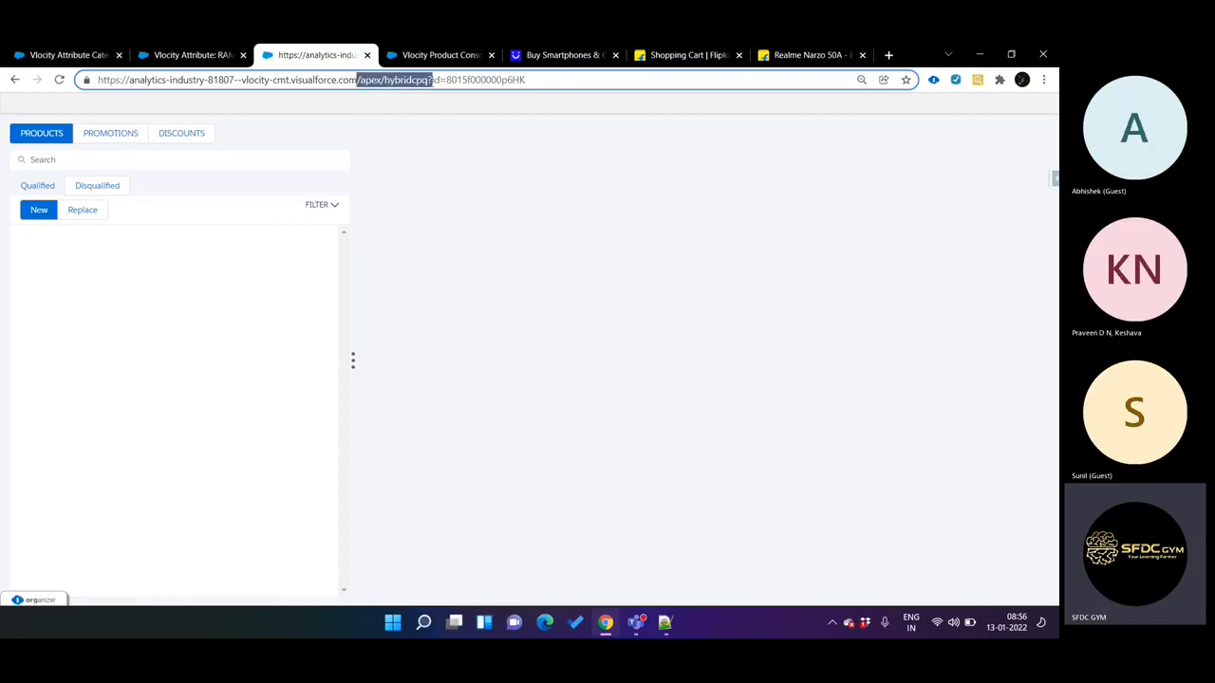
{"action": "left_click", "coordinate": [433, 80]}
{"action": "double_click", "coordinate": [462, 80]}
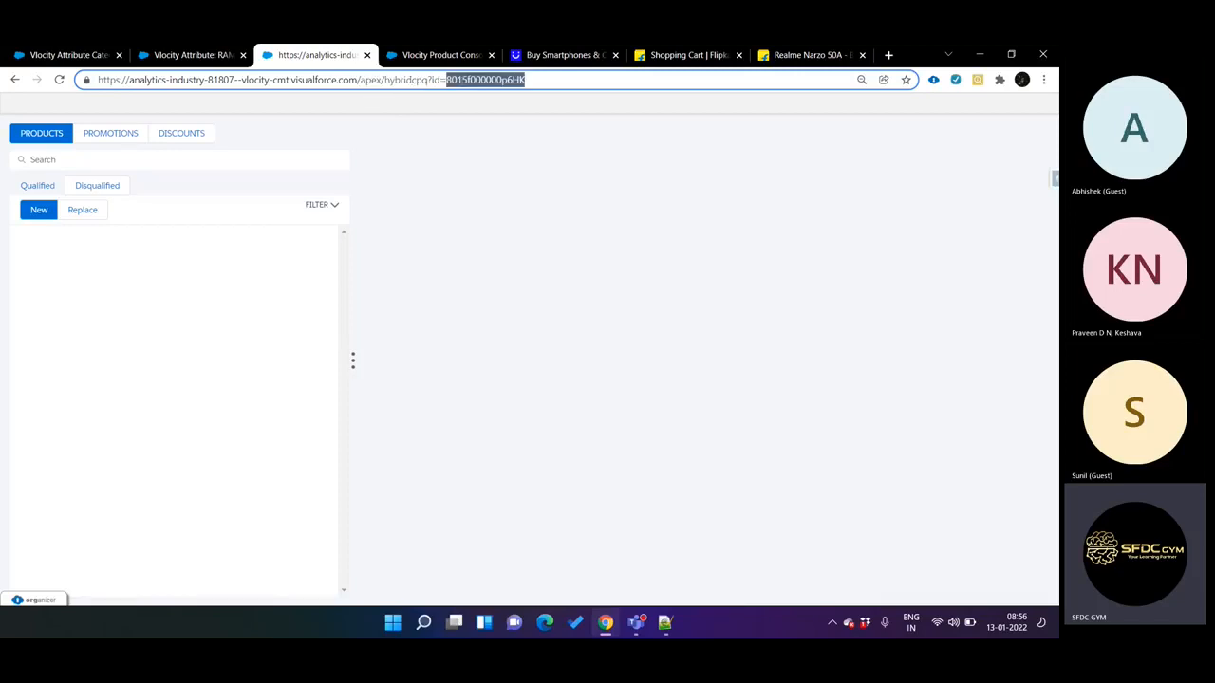
{"action": "double_click", "coordinate": [406, 80]}
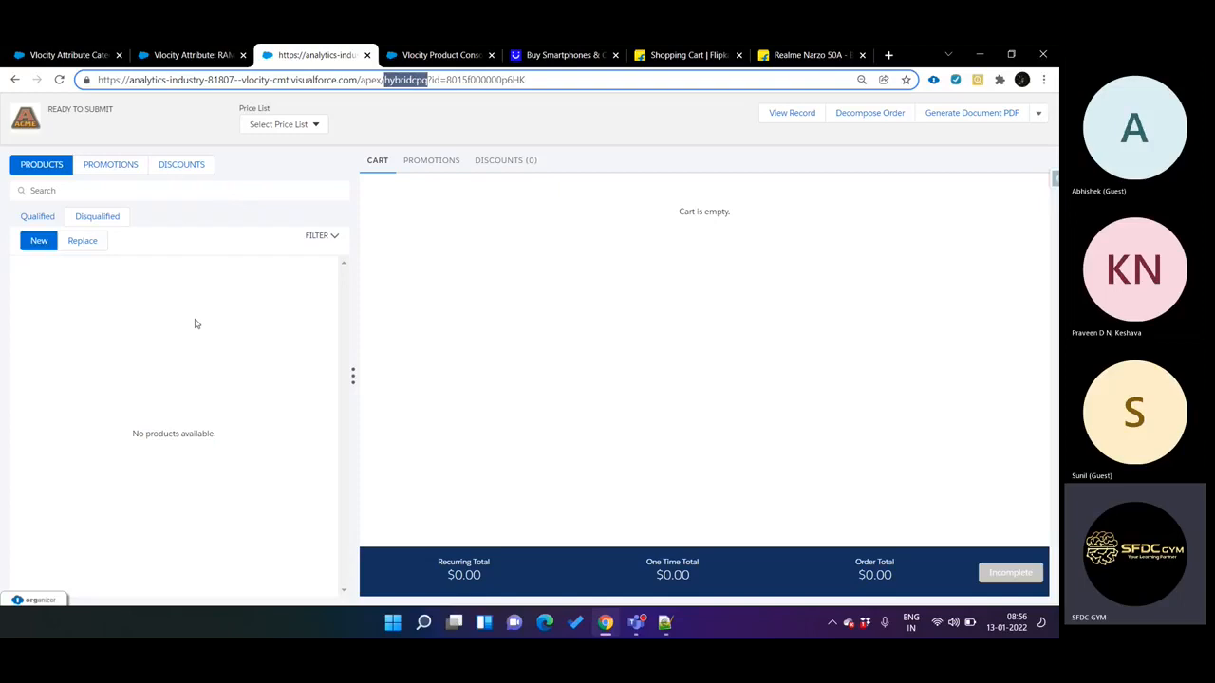
Set the cart's price list to B2C Price List
{"action": "left_click", "coordinate": [289, 127]}
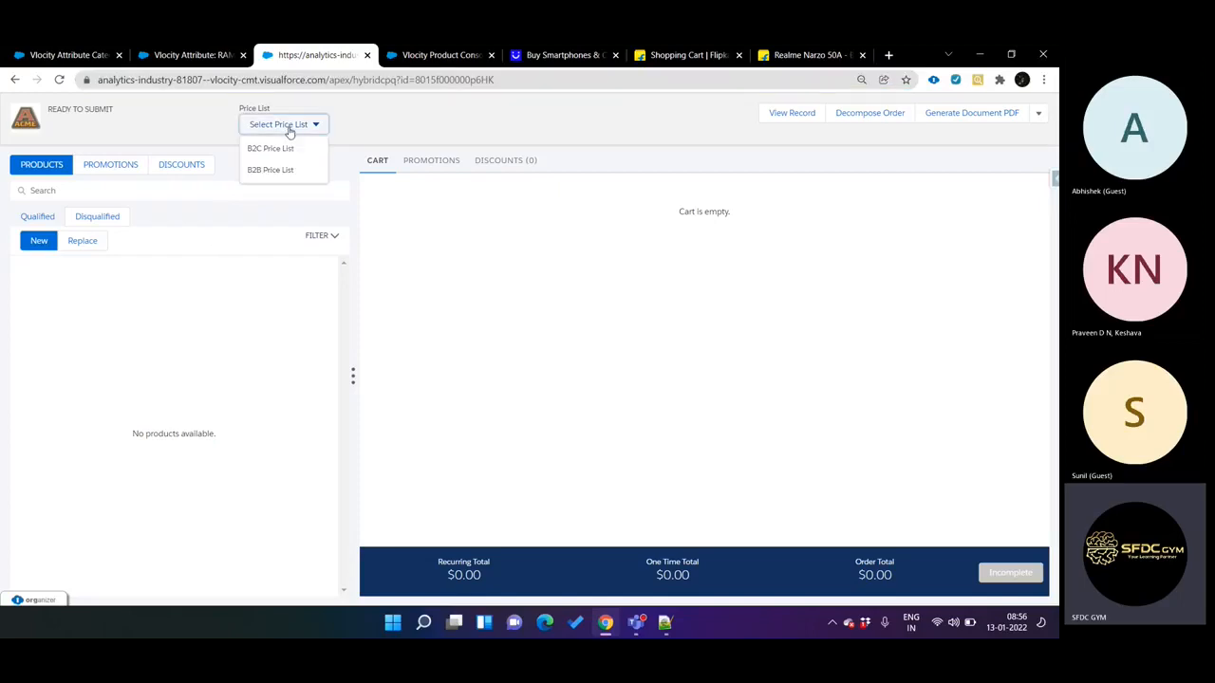
{"action": "left_click", "coordinate": [268, 150]}
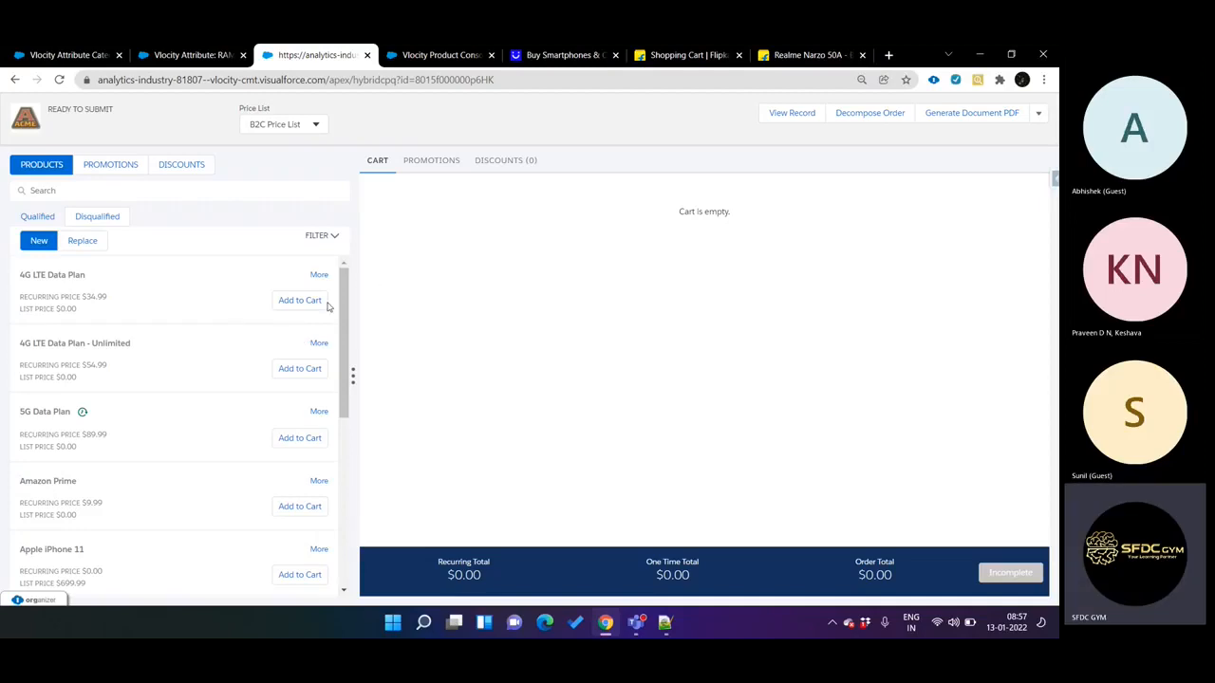
Check the charges set up for the Iphone 11 + Hotstar offer in the product console, and return to the order cart
{"action": "left_click", "coordinate": [435, 55]}
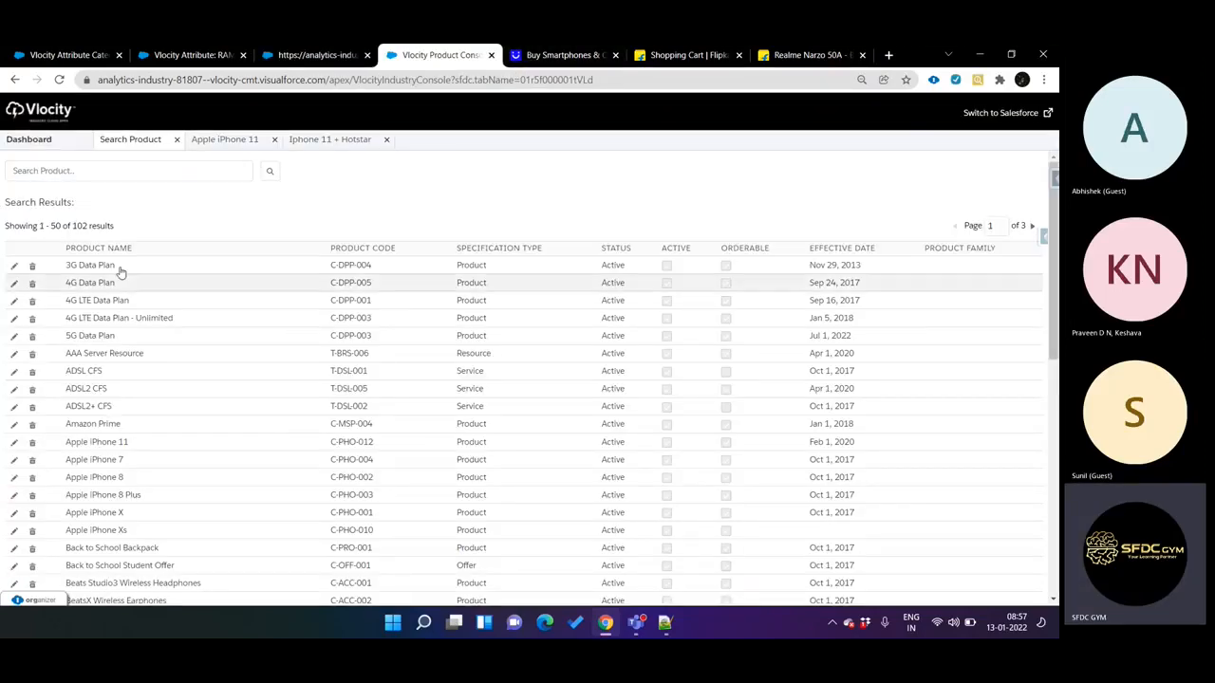
{"action": "left_click", "coordinate": [242, 145]}
{"action": "left_click", "coordinate": [312, 147]}
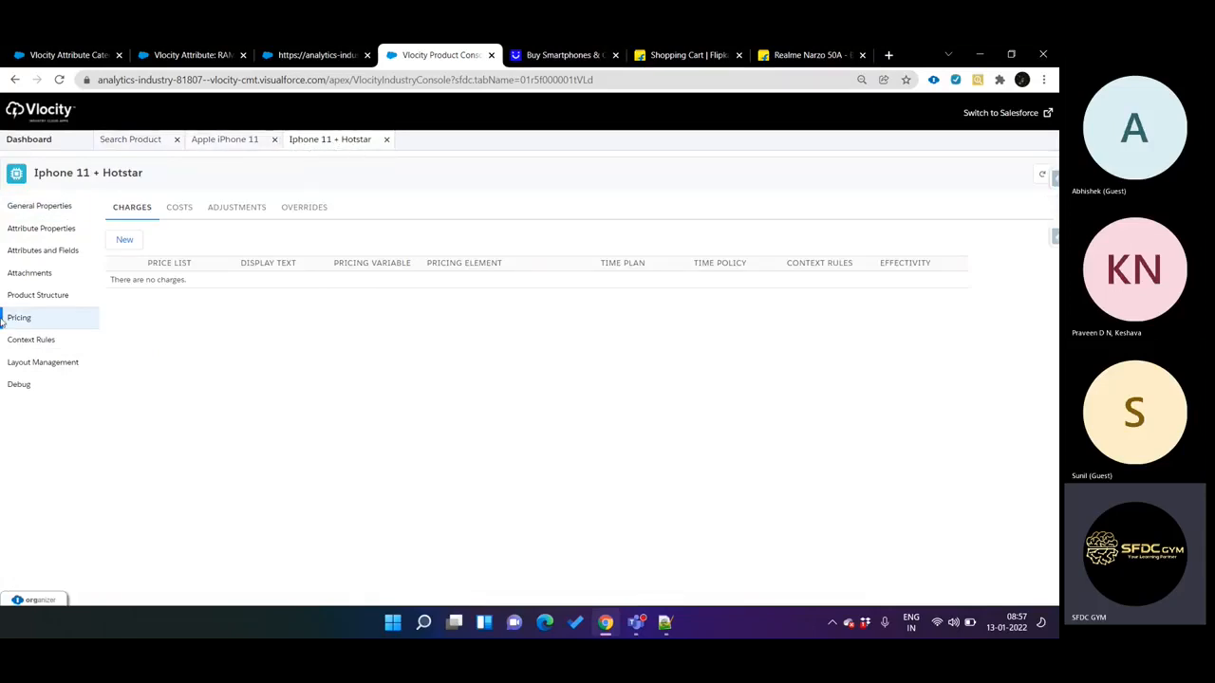
{"action": "left_click", "coordinate": [314, 54]}
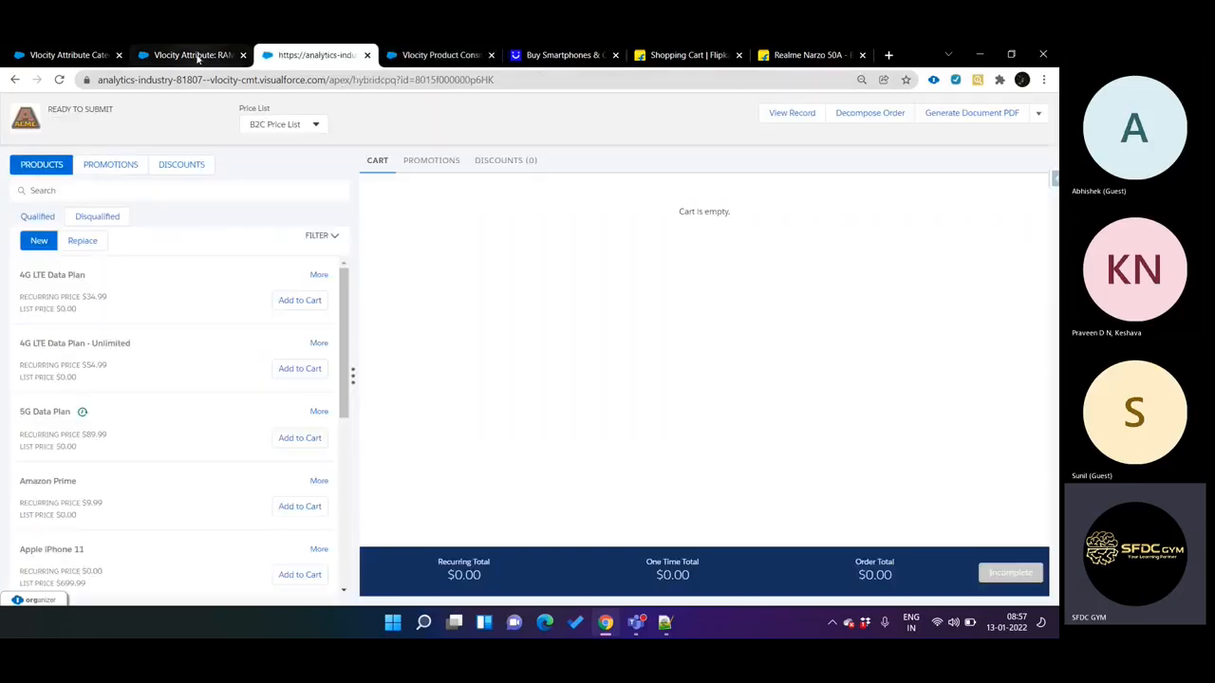
Examine the product details of Apple iPhone X in the cart's product list and close them
{"action": "scroll", "coordinate": [152, 347], "scroll_direction": "down", "scroll_amount": 5}
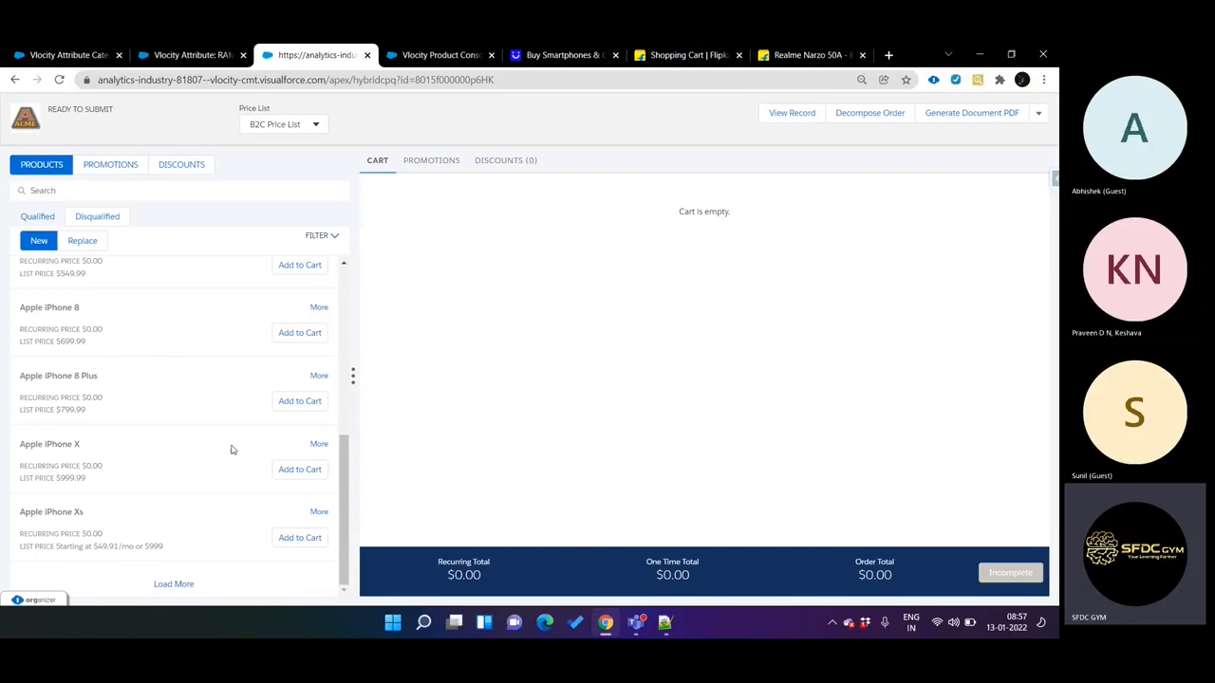
{"action": "left_click", "coordinate": [319, 444]}
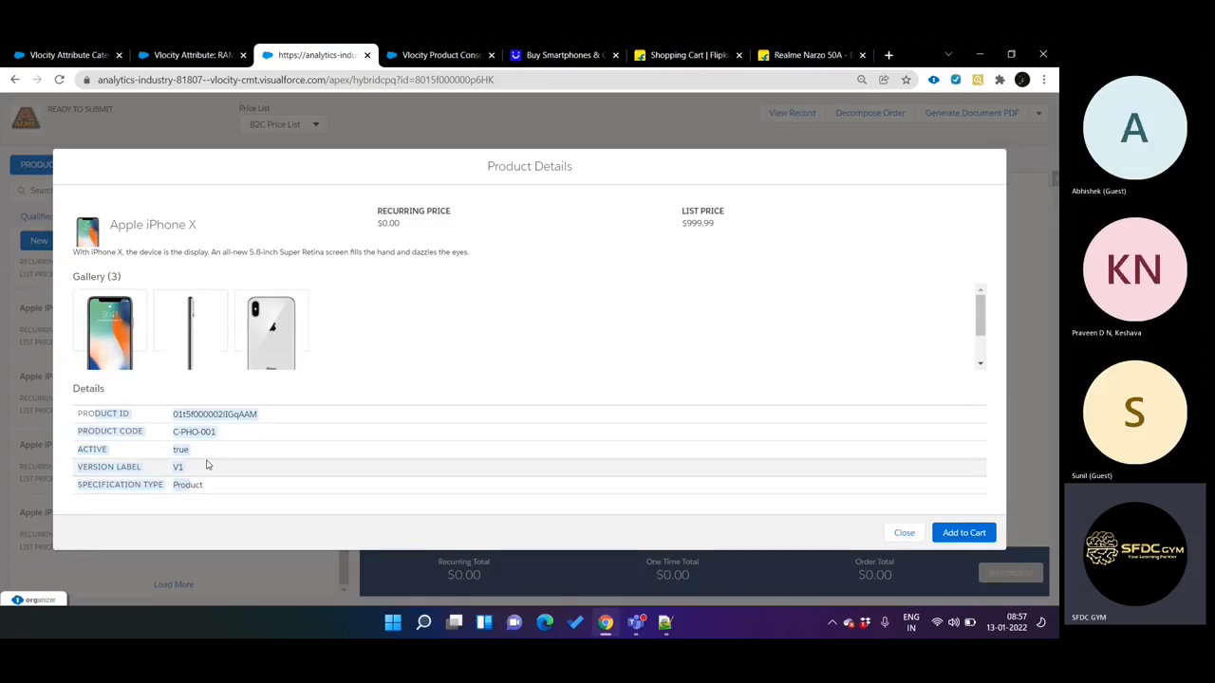
{"action": "left_click", "coordinate": [904, 534]}
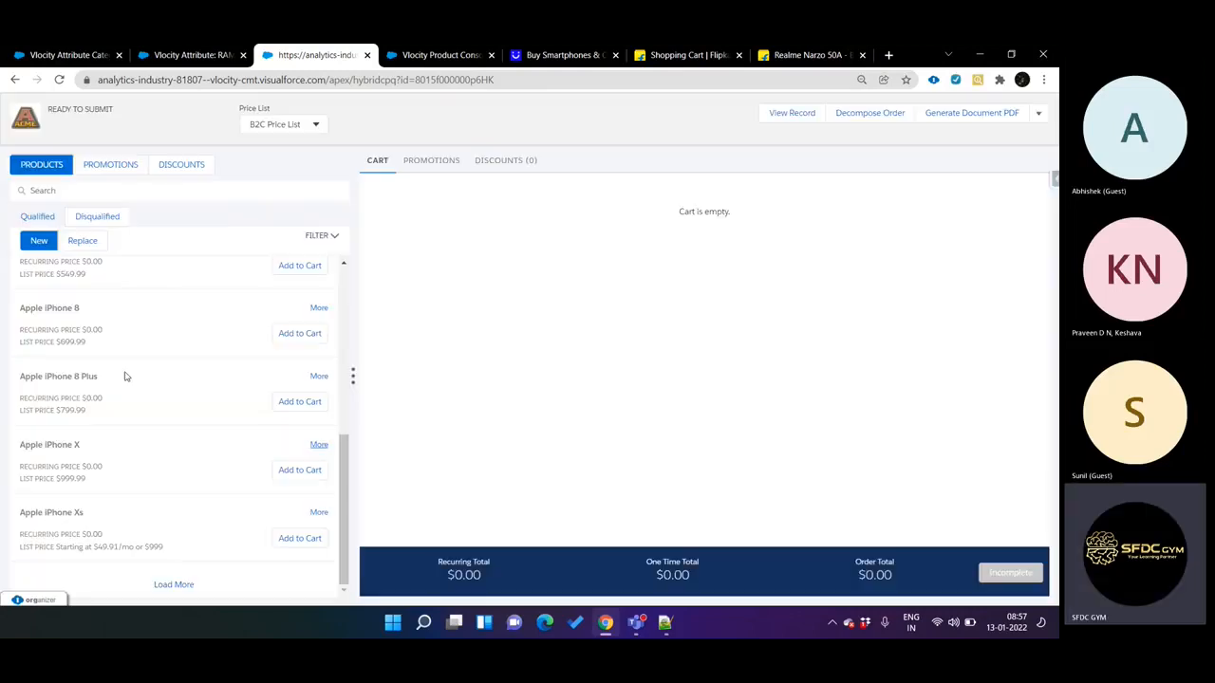
Add Apple iPhone 8 and Apple iPhone X to the order cart
{"action": "left_click", "coordinate": [306, 337]}
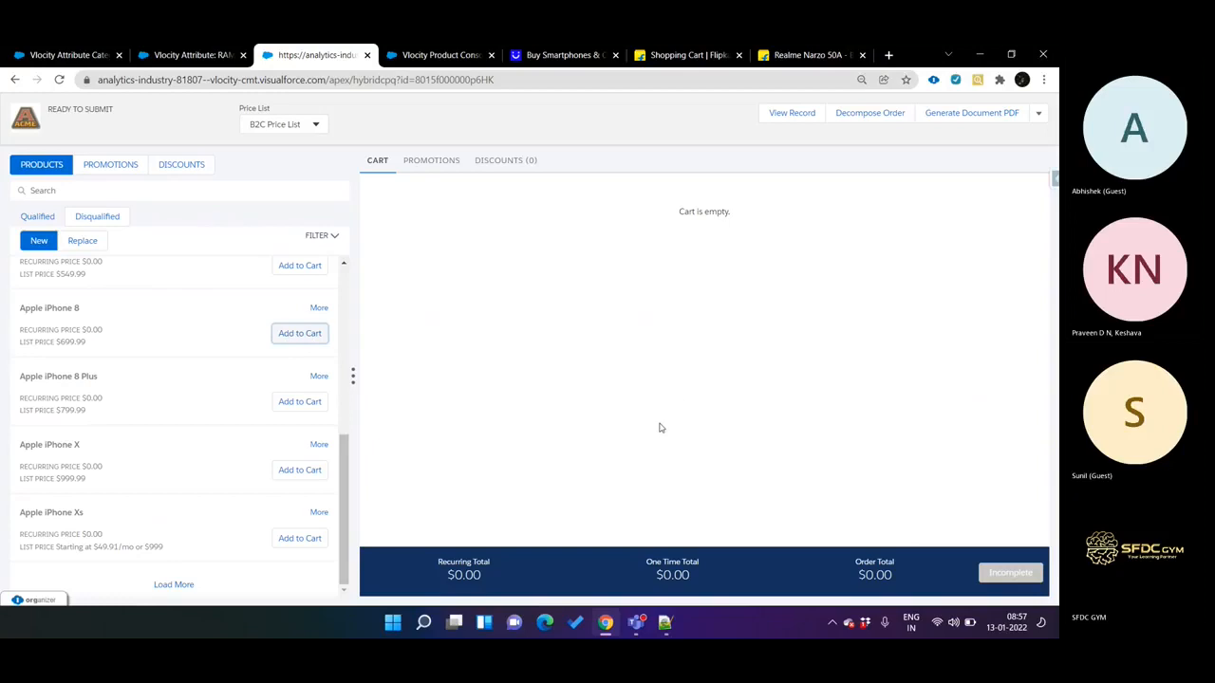
{"action": "left_click", "coordinate": [343, 386]}
{"action": "scroll", "coordinate": [344, 385], "scroll_direction": "down", "scroll_amount": 3}
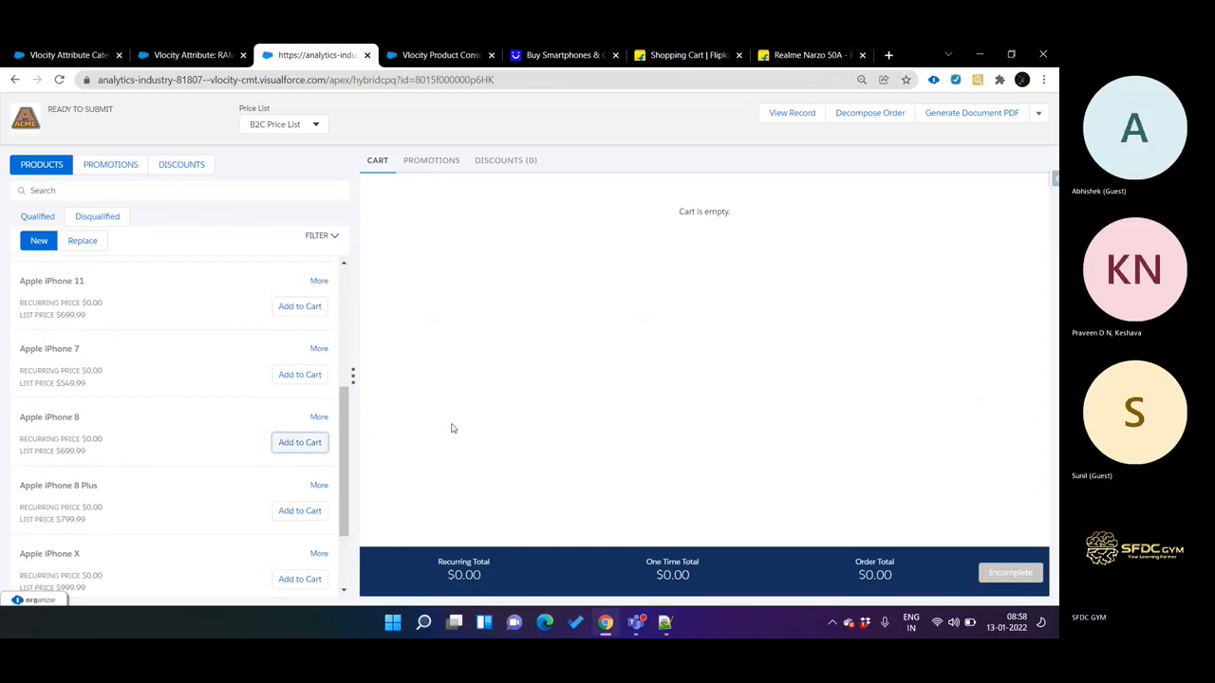
{"action": "scroll", "coordinate": [313, 421], "scroll_direction": "down", "scroll_amount": 1}
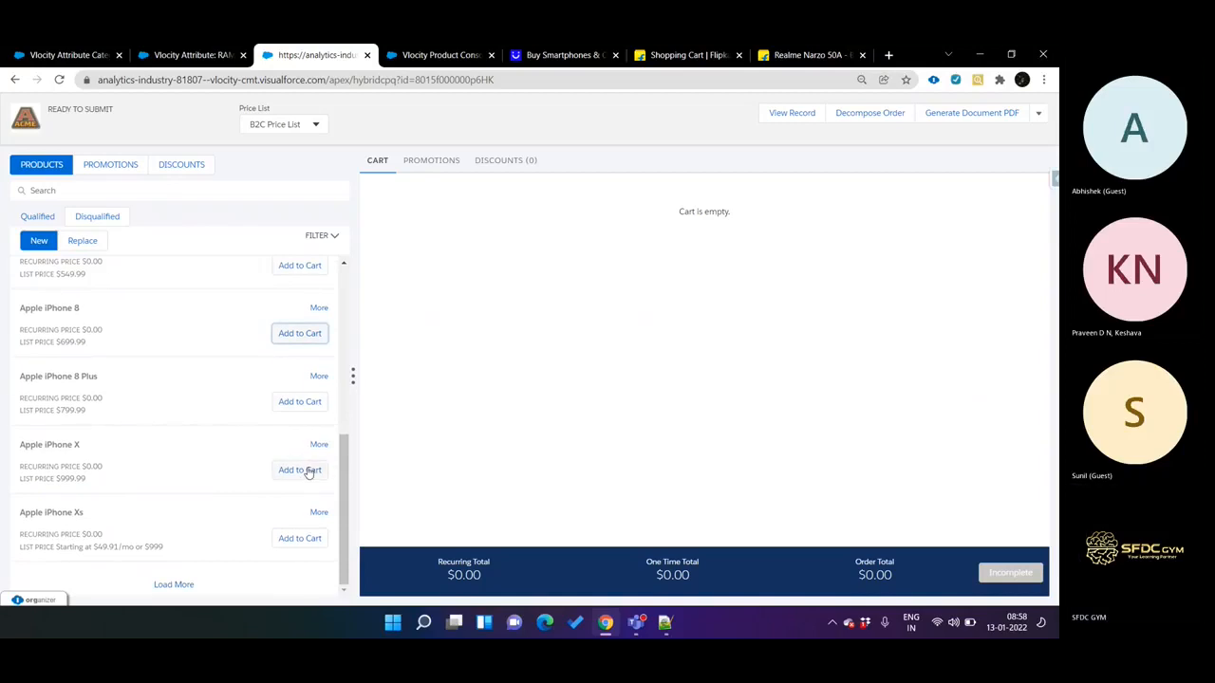
{"action": "left_click", "coordinate": [302, 469]}
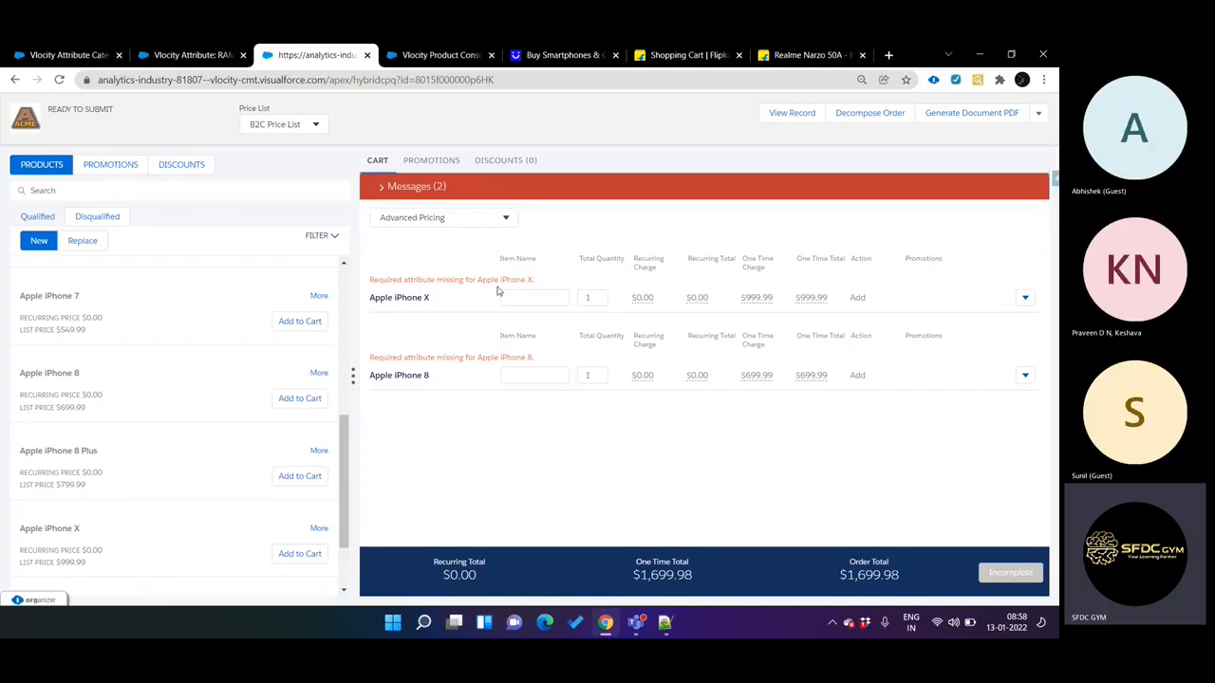
Configure the Apple iPhone X line item with the color Silver
{"action": "left_click_drag", "start_coordinate": [370, 297], "coordinate": [432, 300]}
{"action": "left_click", "coordinate": [1025, 297]}
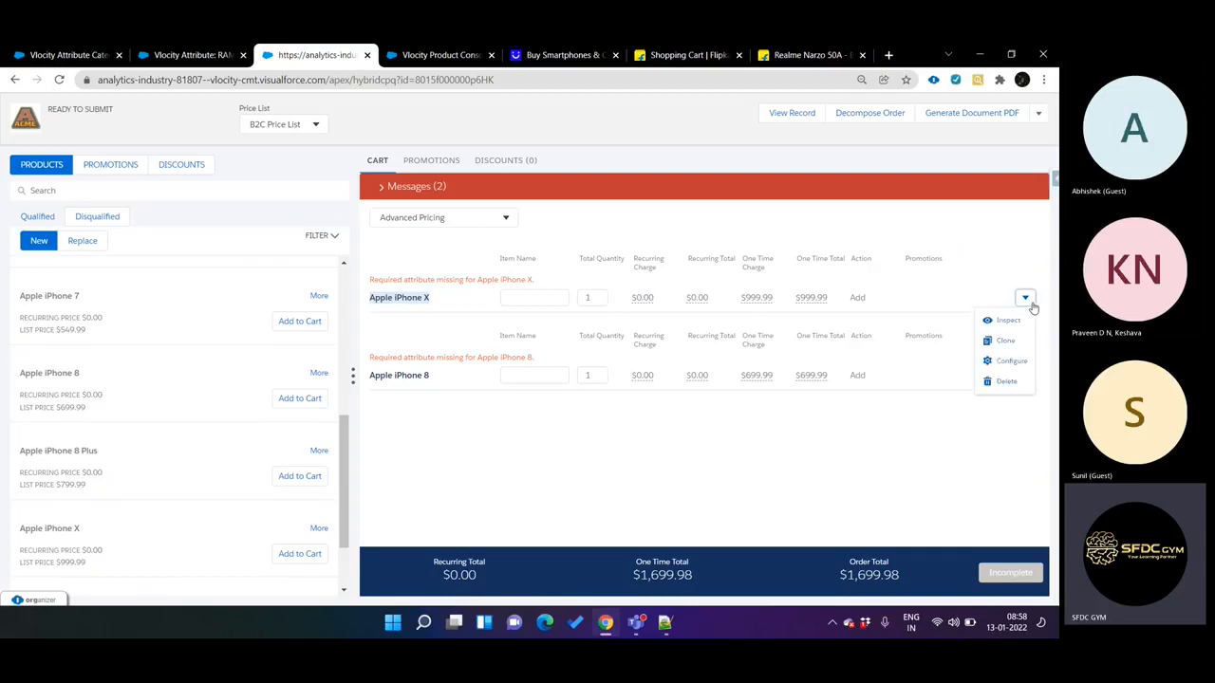
{"action": "left_click", "coordinate": [1010, 359]}
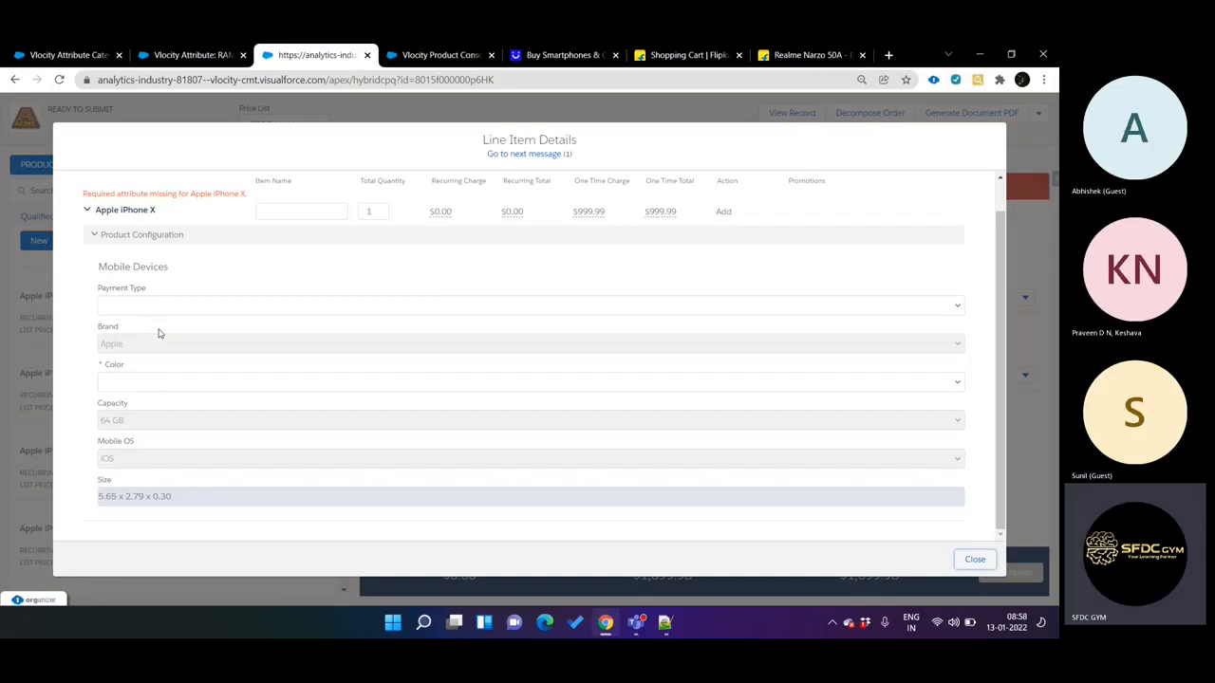
{"action": "left_click", "coordinate": [188, 308]}
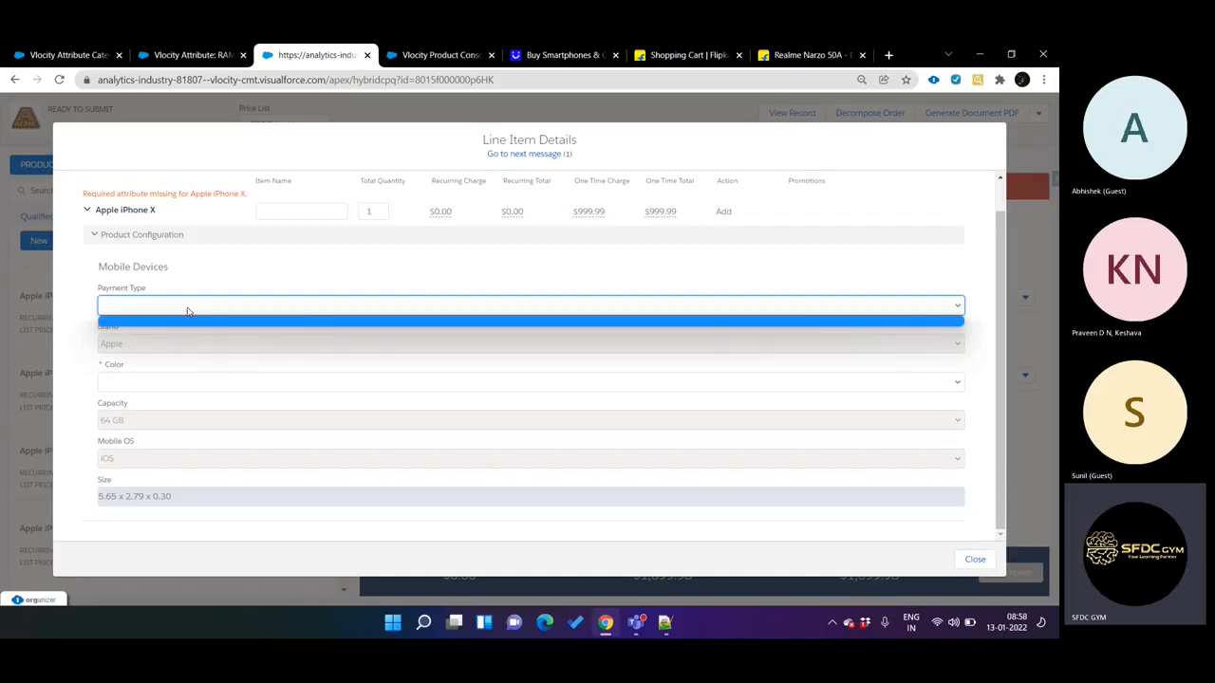
{"action": "left_click", "coordinate": [186, 321]}
{"action": "left_click", "coordinate": [141, 381]}
{"action": "left_click", "coordinate": [142, 399]}
{"action": "left_click", "coordinate": [142, 380]}
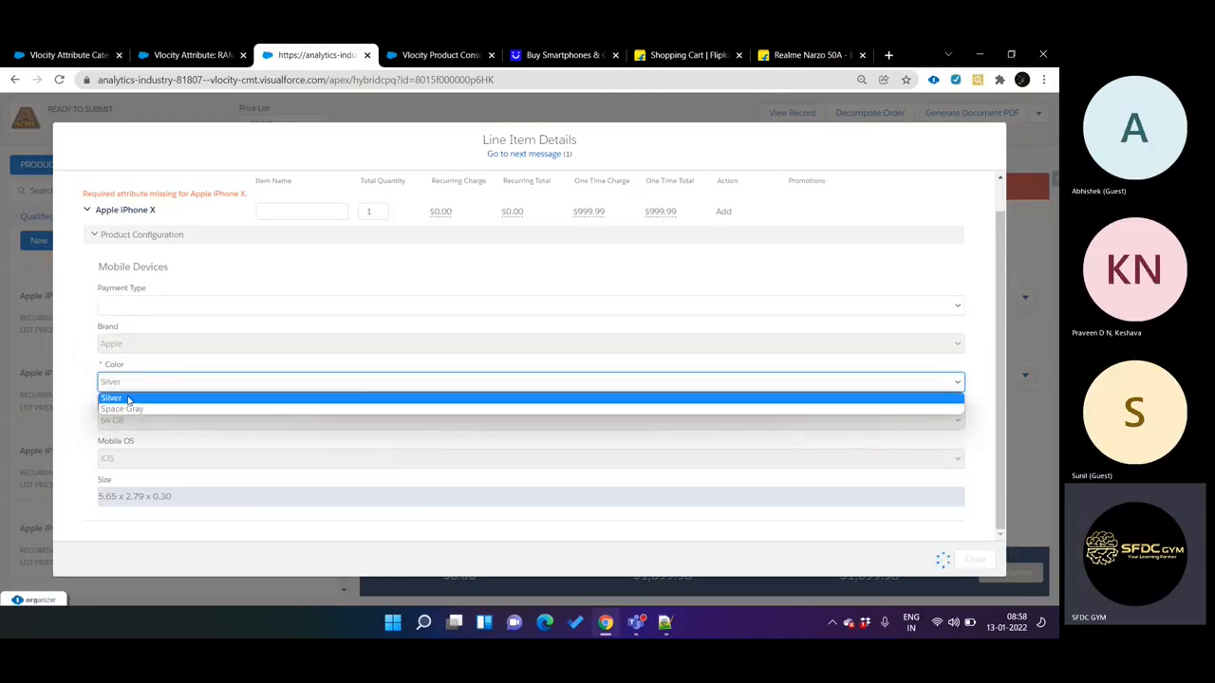
{"action": "left_click", "coordinate": [131, 401]}
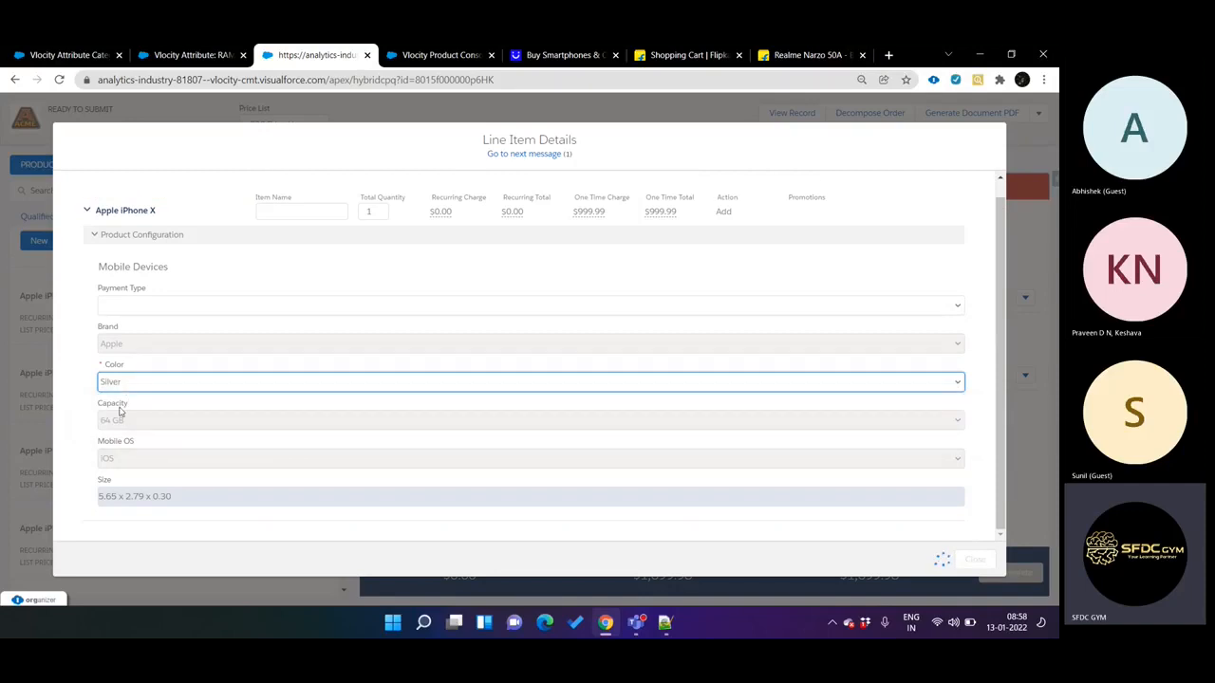
Examine the iPhone X line item's color, capacity, payment type, item name and action fields, and close its details
{"action": "left_click", "coordinate": [135, 426]}
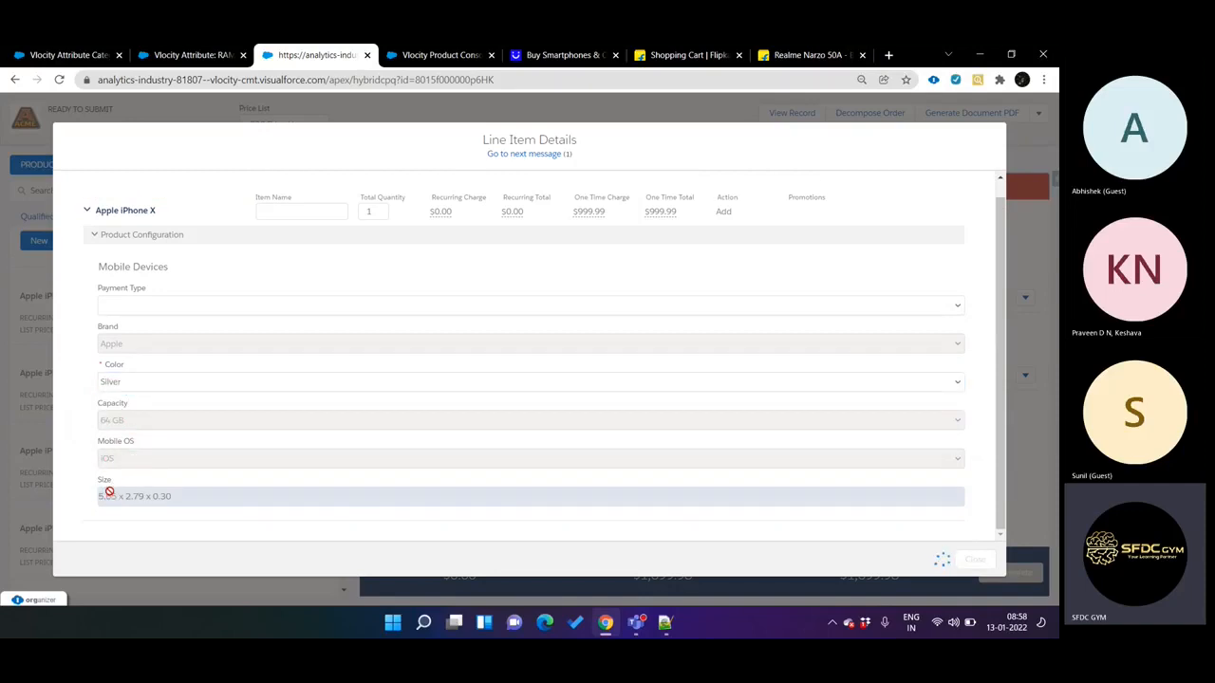
{"action": "left_click", "coordinate": [136, 384]}
{"action": "left_click", "coordinate": [131, 420]}
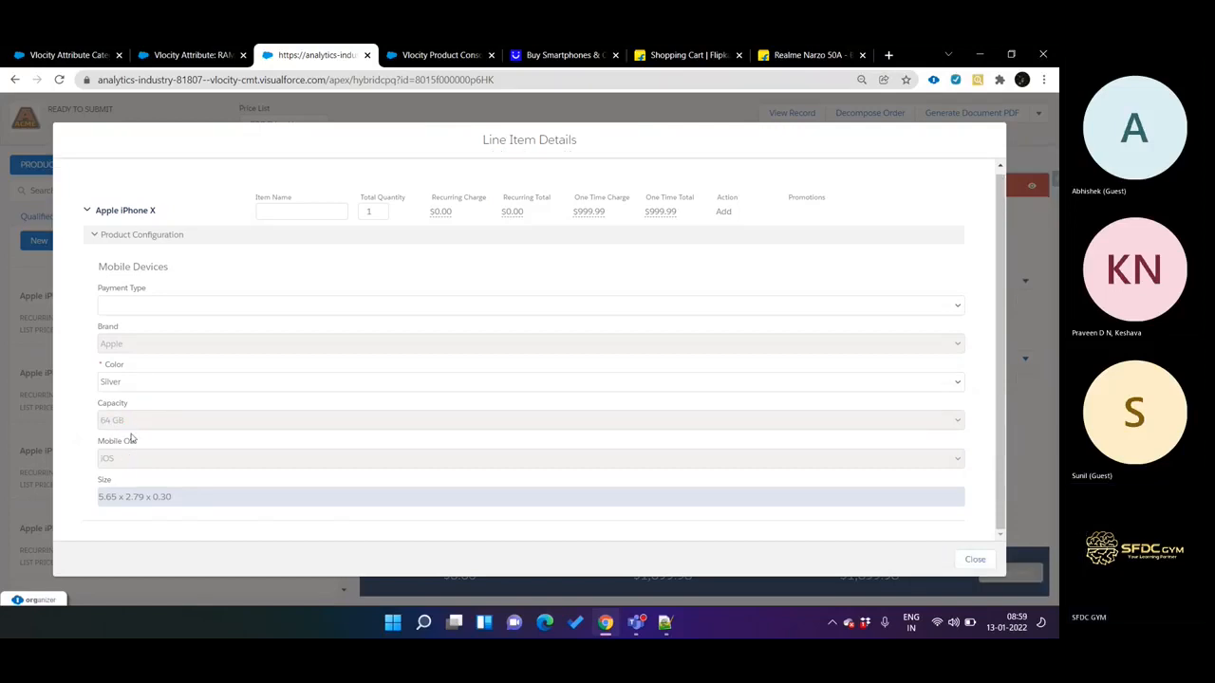
{"action": "left_click", "coordinate": [138, 309]}
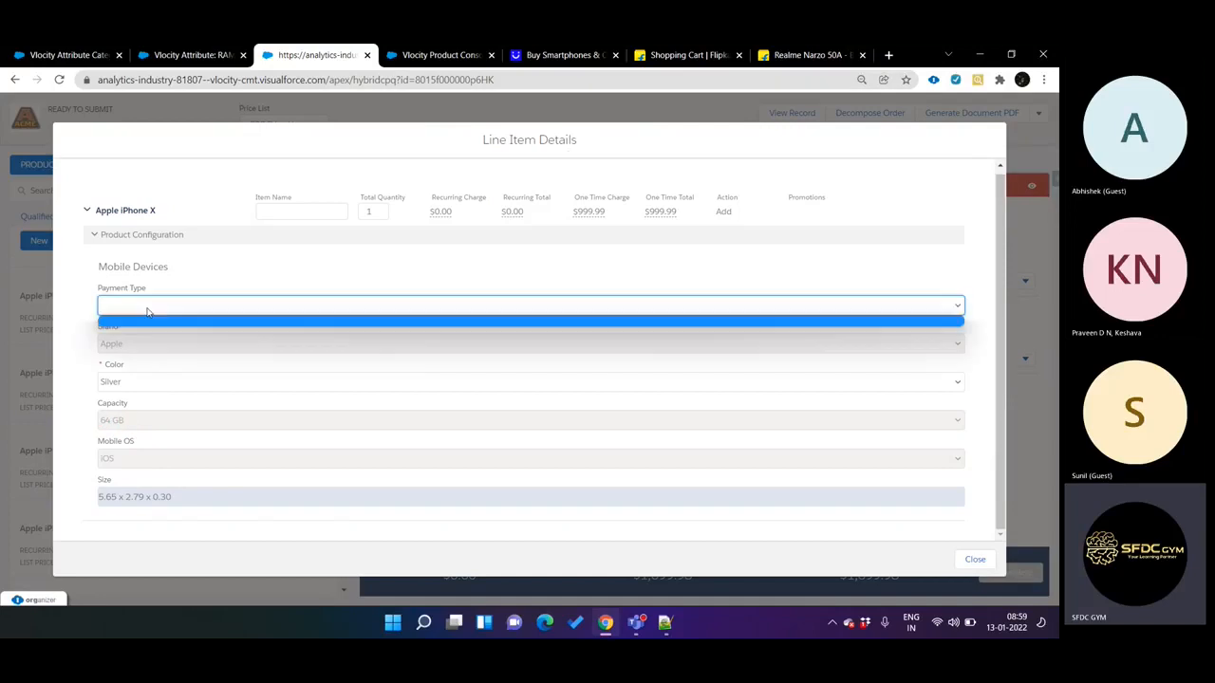
{"action": "left_click", "coordinate": [303, 215]}
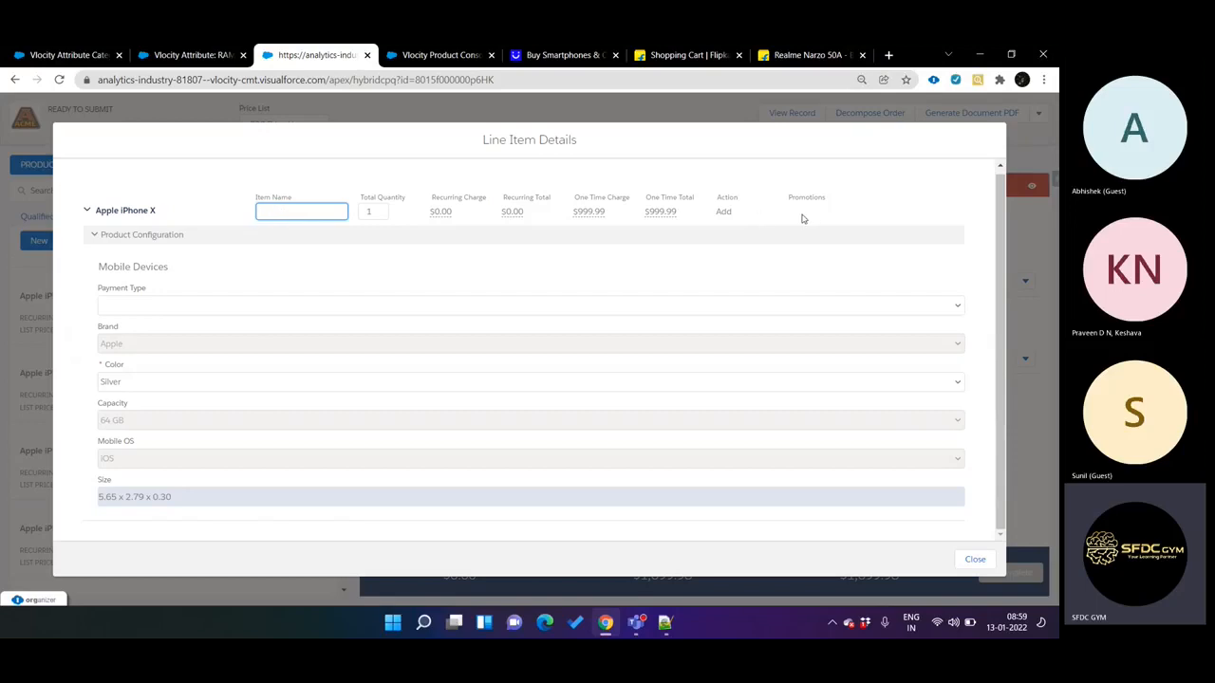
{"action": "left_click", "coordinate": [725, 212]}
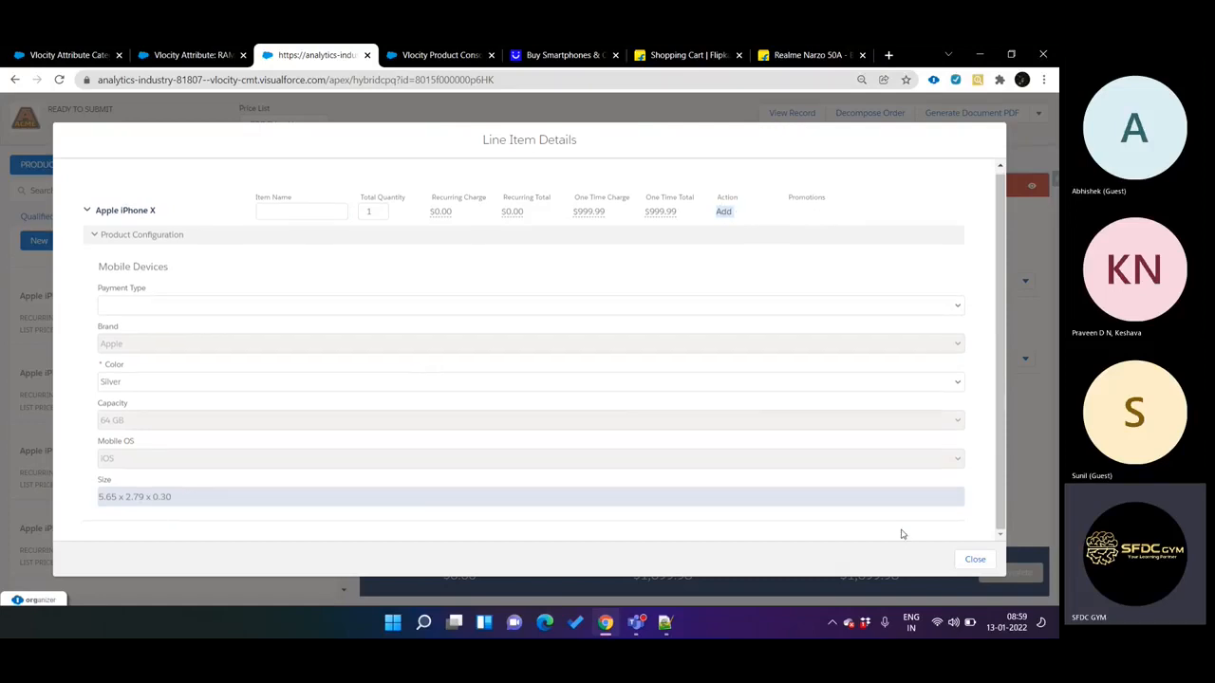
{"action": "left_click", "coordinate": [974, 561]}
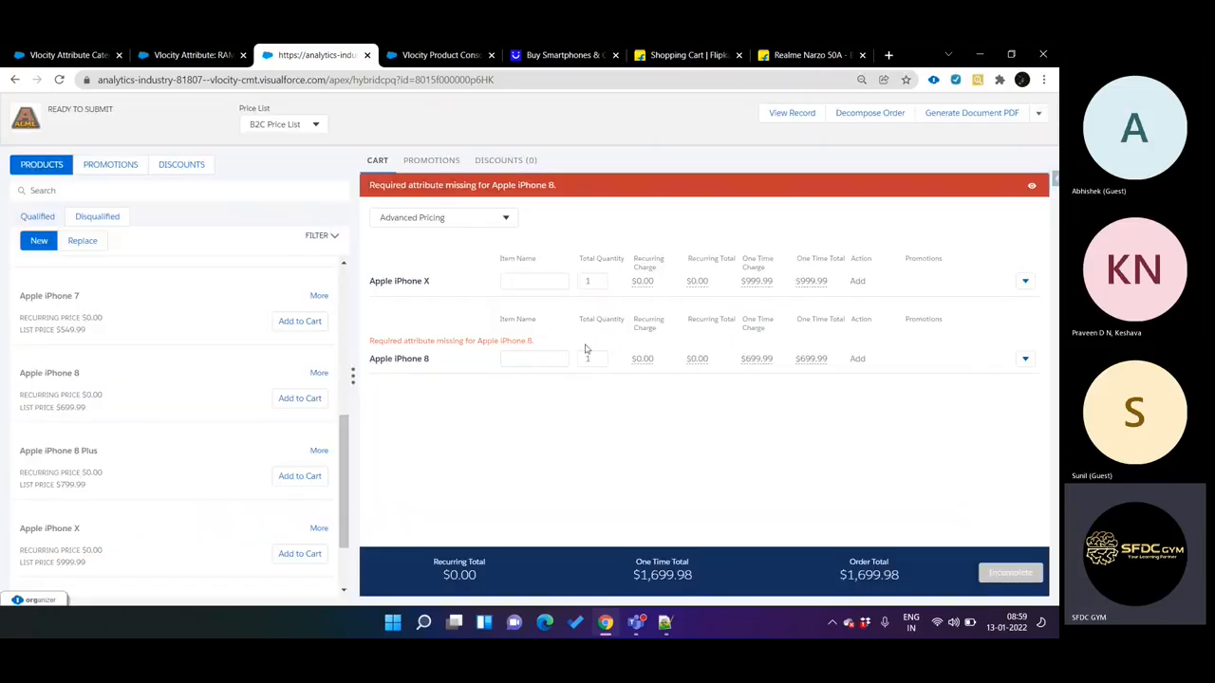
Configure the Apple iPhone 8 line item with the color Space Gray and close its details
{"action": "left_click", "coordinate": [1025, 359]}
{"action": "left_click", "coordinate": [1004, 382]}
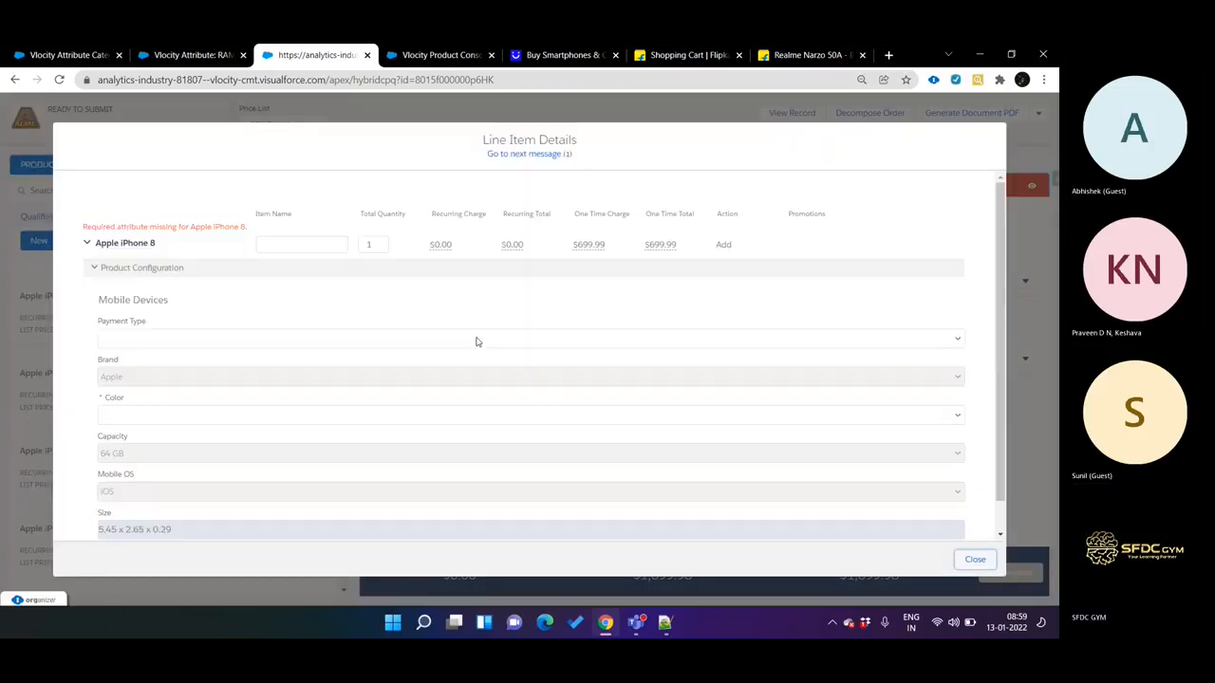
{"action": "left_click", "coordinate": [168, 414]}
{"action": "left_click", "coordinate": [157, 442]}
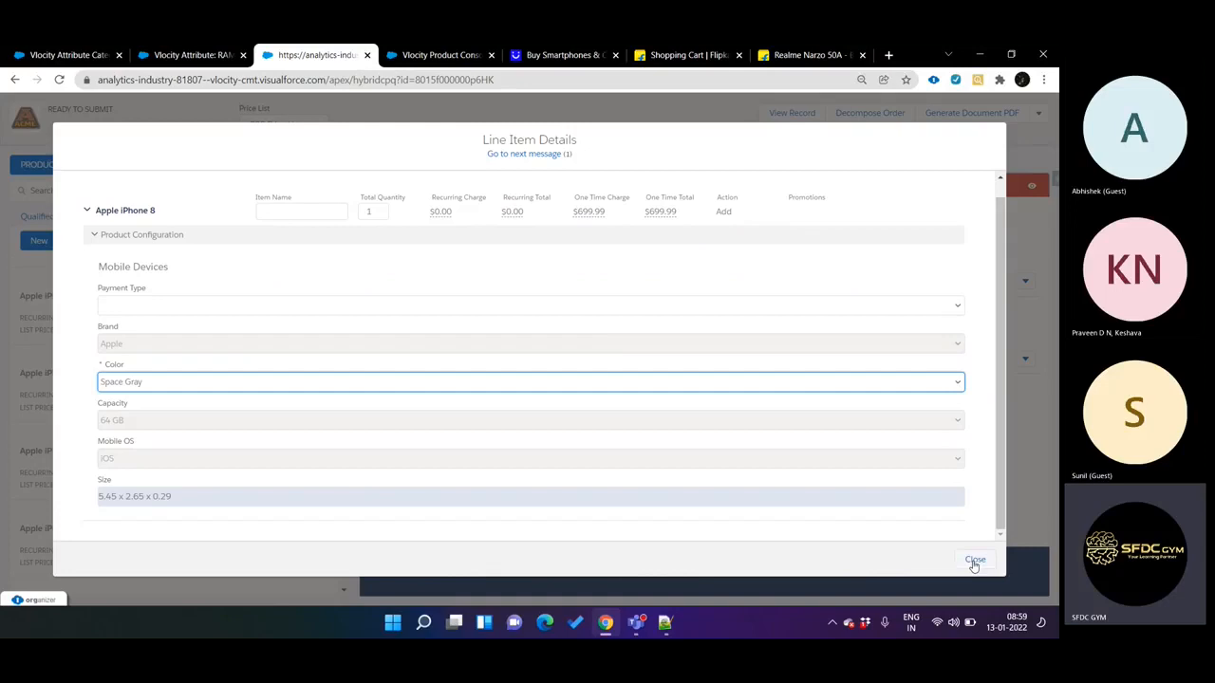
{"action": "left_click", "coordinate": [975, 561]}
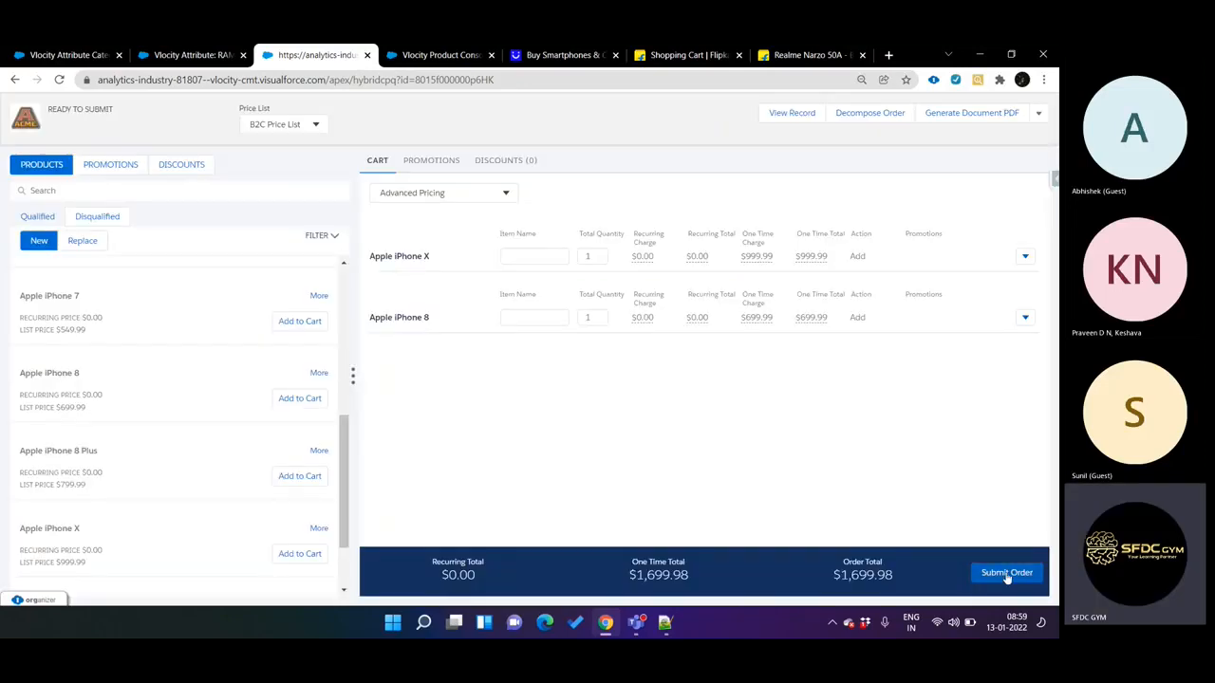
Submit the order and examine the OmniScript page name in the submission page's address
{"action": "left_click", "coordinate": [1008, 575]}
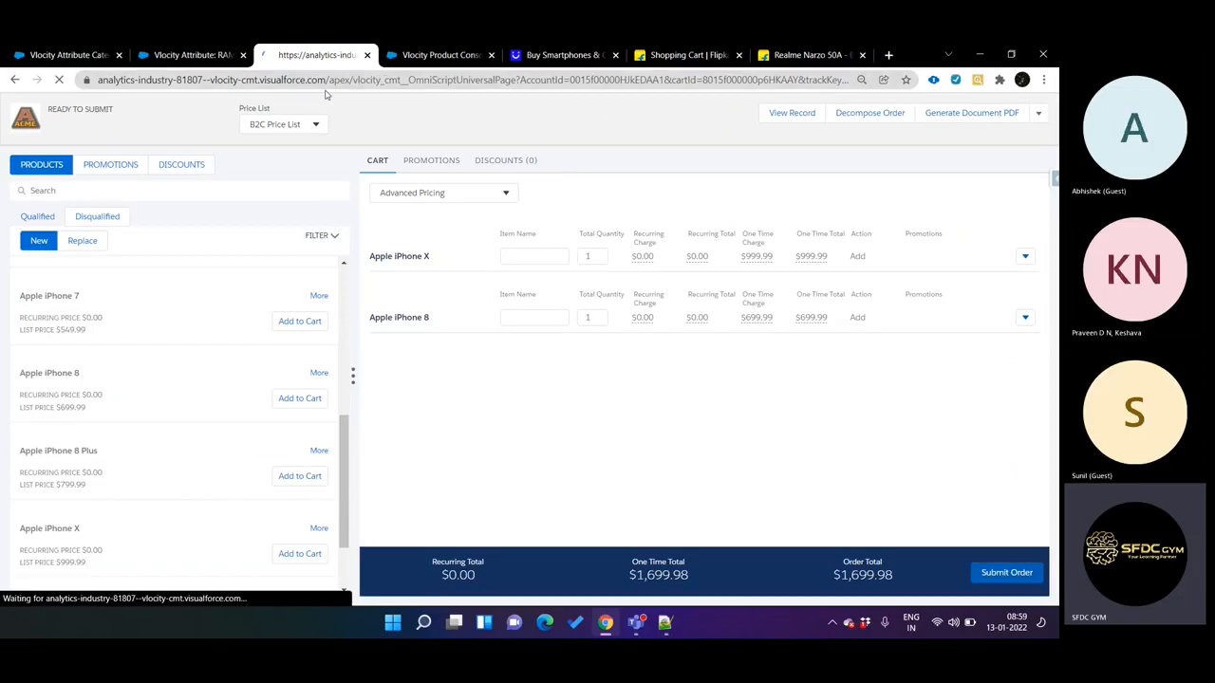
{"action": "double_click", "coordinate": [384, 80]}
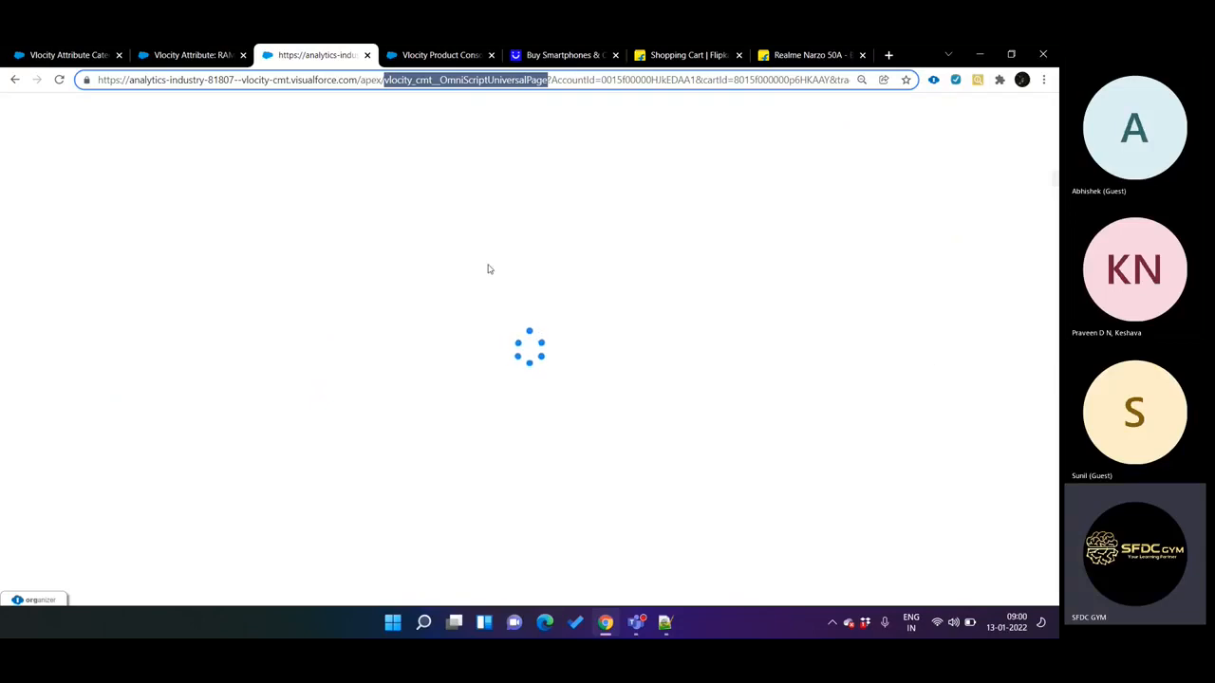
{"action": "left_click", "coordinate": [181, 57]}
{"action": "left_click", "coordinate": [417, 55]}
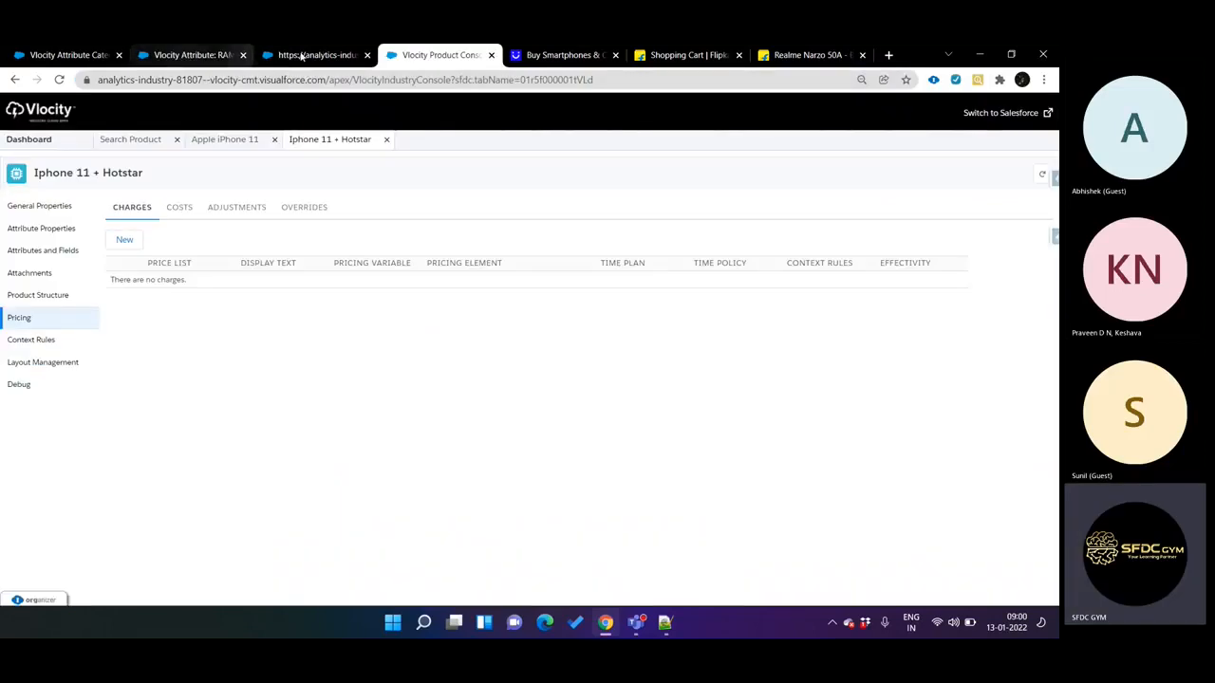
{"action": "left_click", "coordinate": [302, 57]}
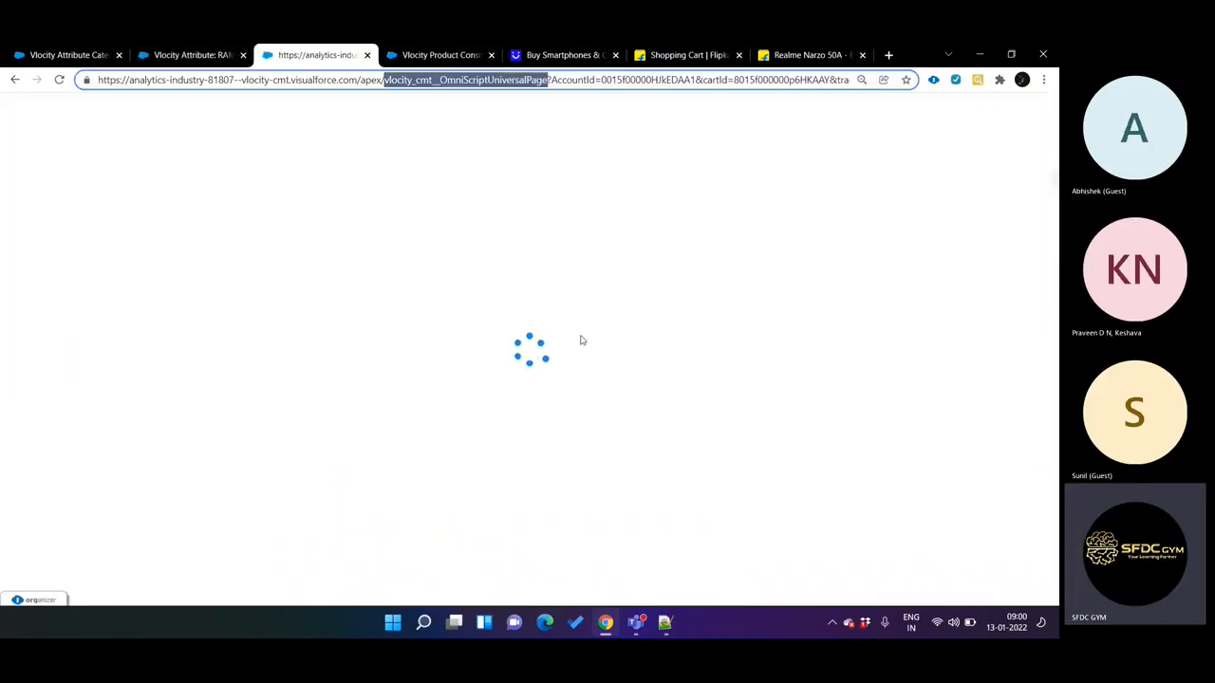
{"action": "left_click", "coordinate": [447, 55]}
{"action": "left_click", "coordinate": [288, 55]}
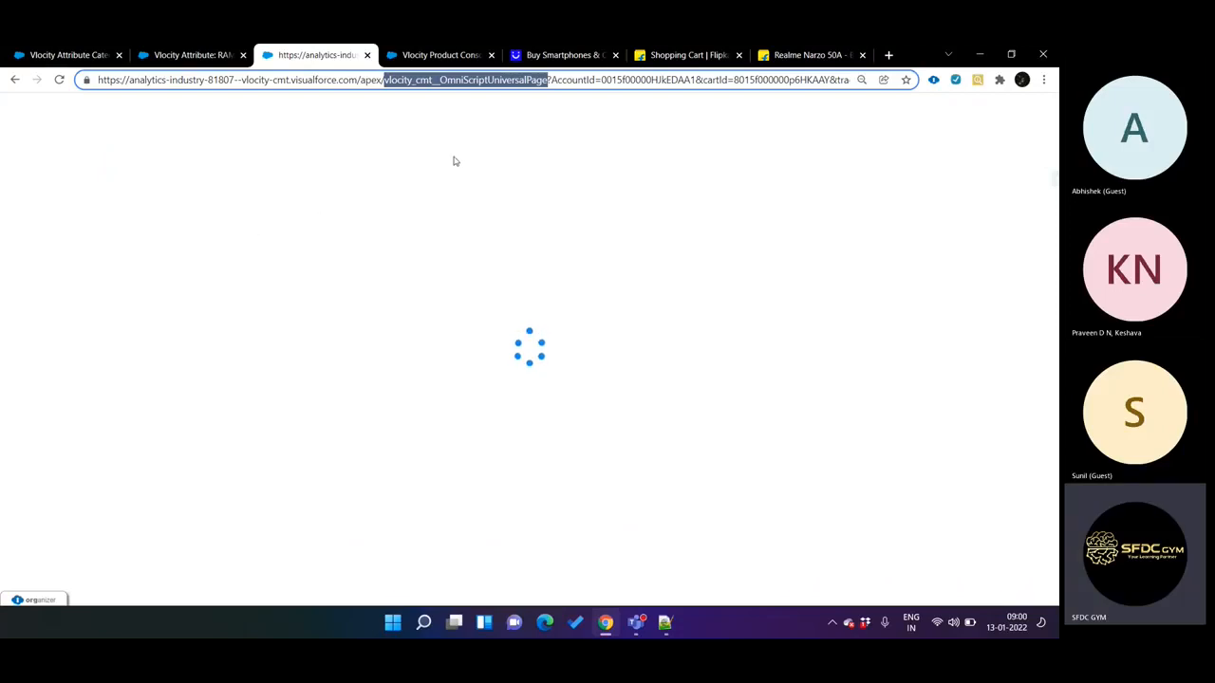
Examine the product console dashboard's pricing, metadata and layout management sections, including the Object entry
{"action": "left_click", "coordinate": [432, 55]}
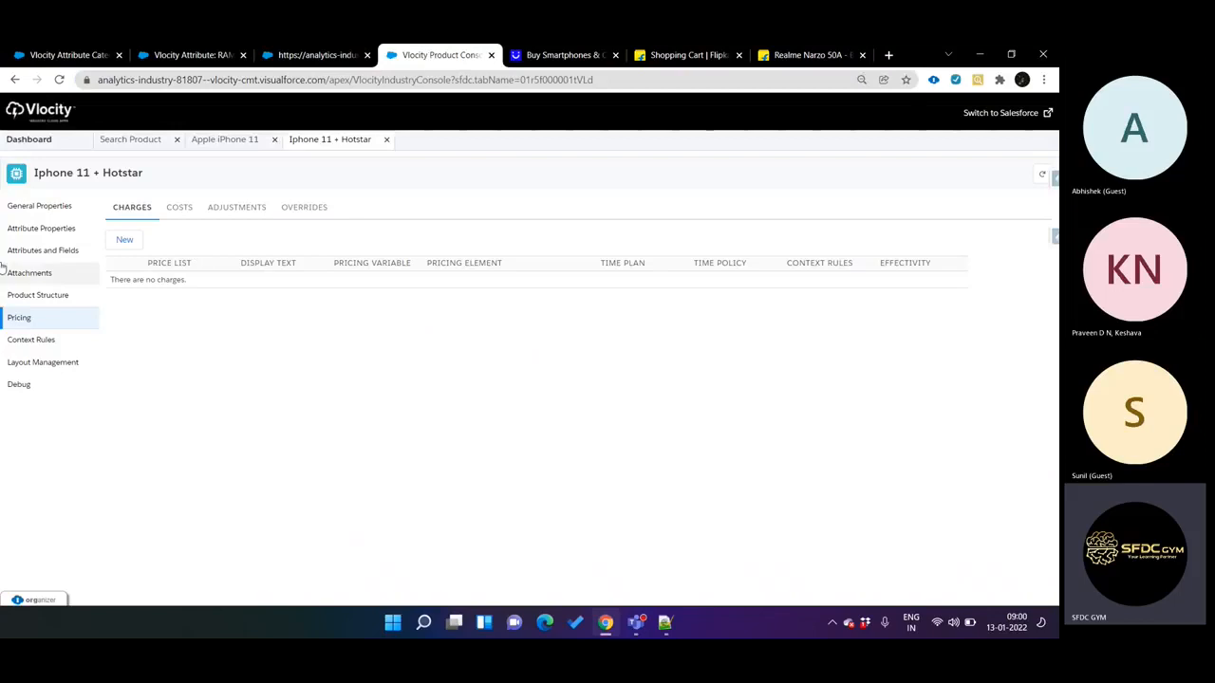
{"action": "left_click", "coordinate": [134, 140]}
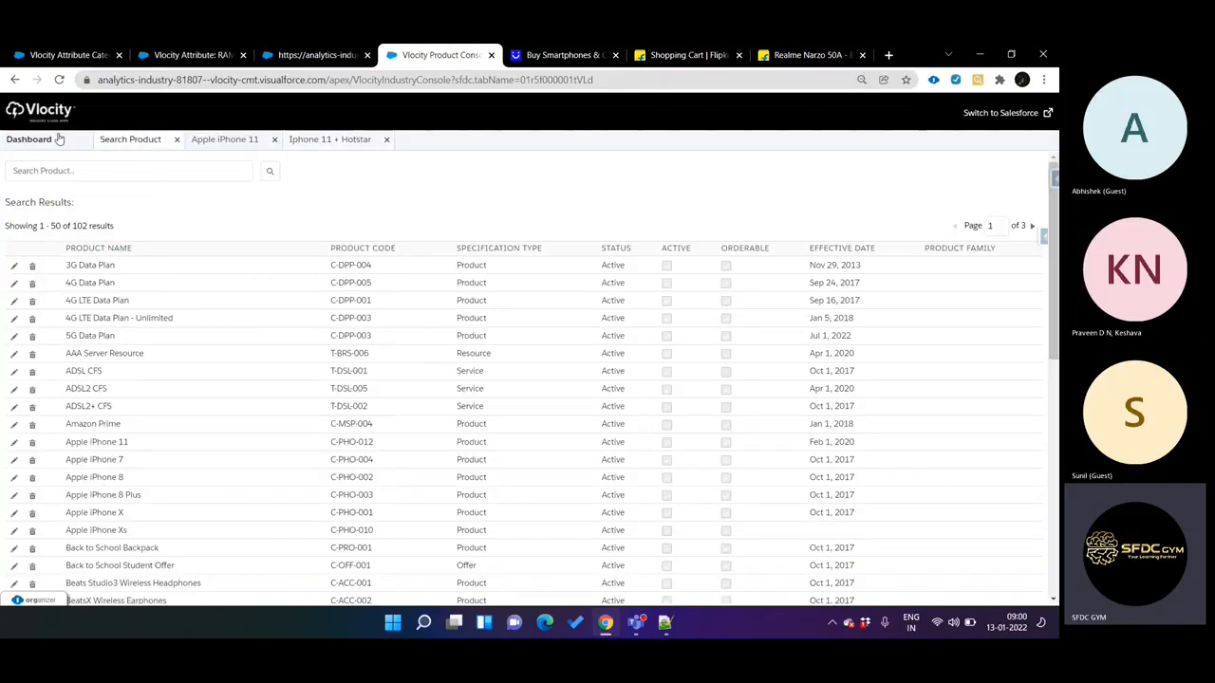
{"action": "left_click", "coordinate": [56, 138]}
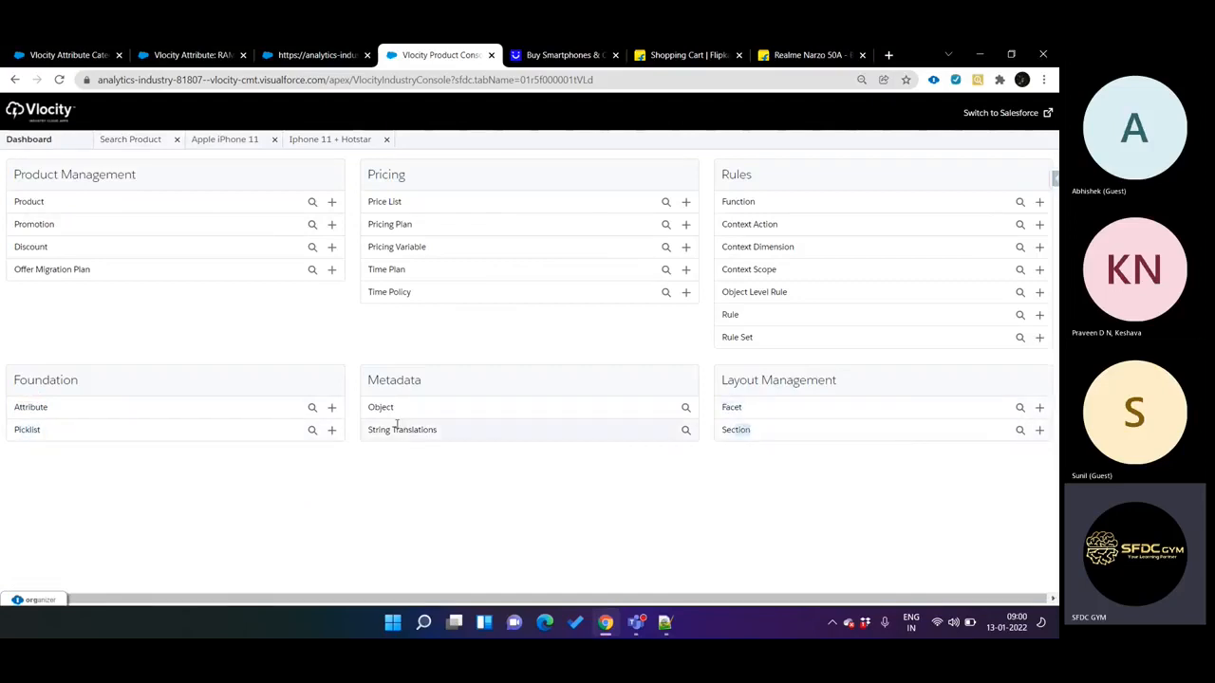
{"action": "left_click_drag", "start_coordinate": [368, 410], "coordinate": [411, 411]}
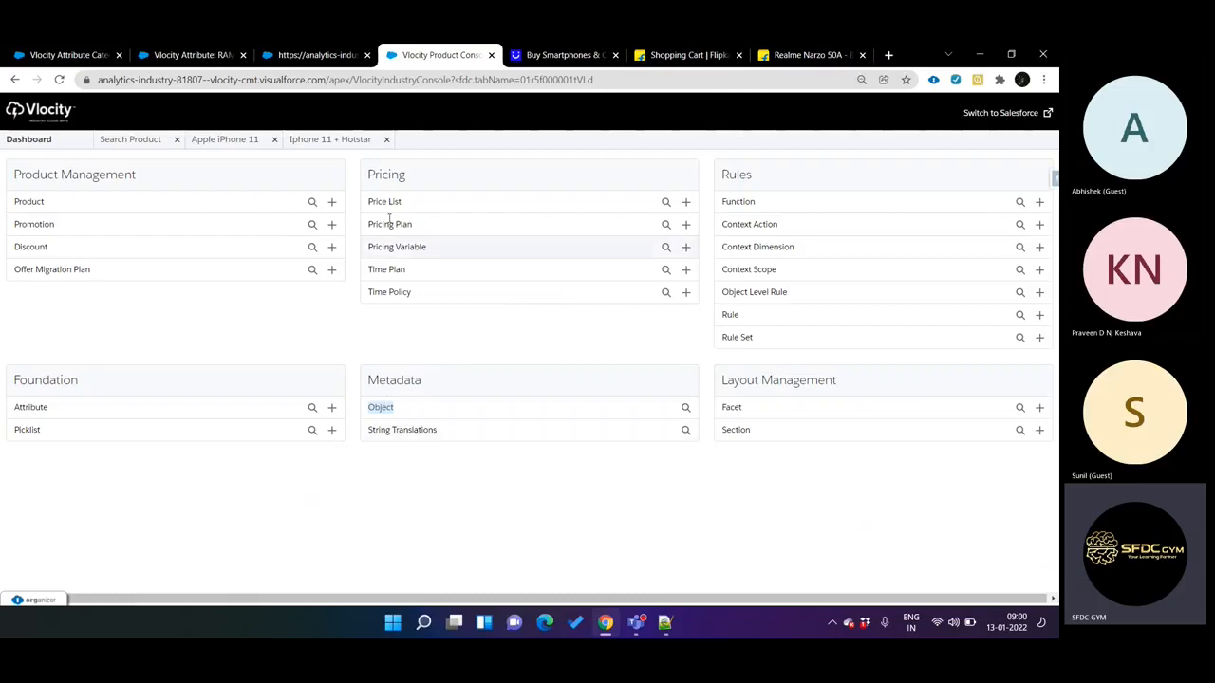
Return to the order submission page and check the submission result with its order record ID
{"action": "left_click", "coordinate": [306, 55]}
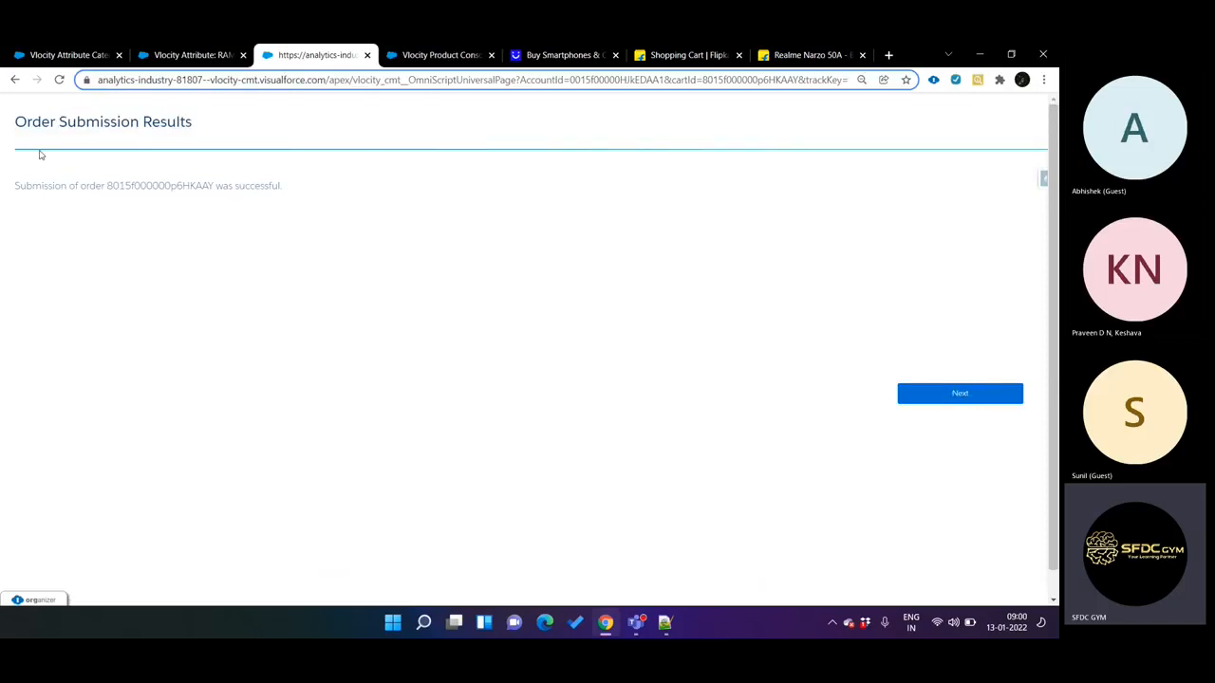
{"action": "double_click", "coordinate": [153, 185]}
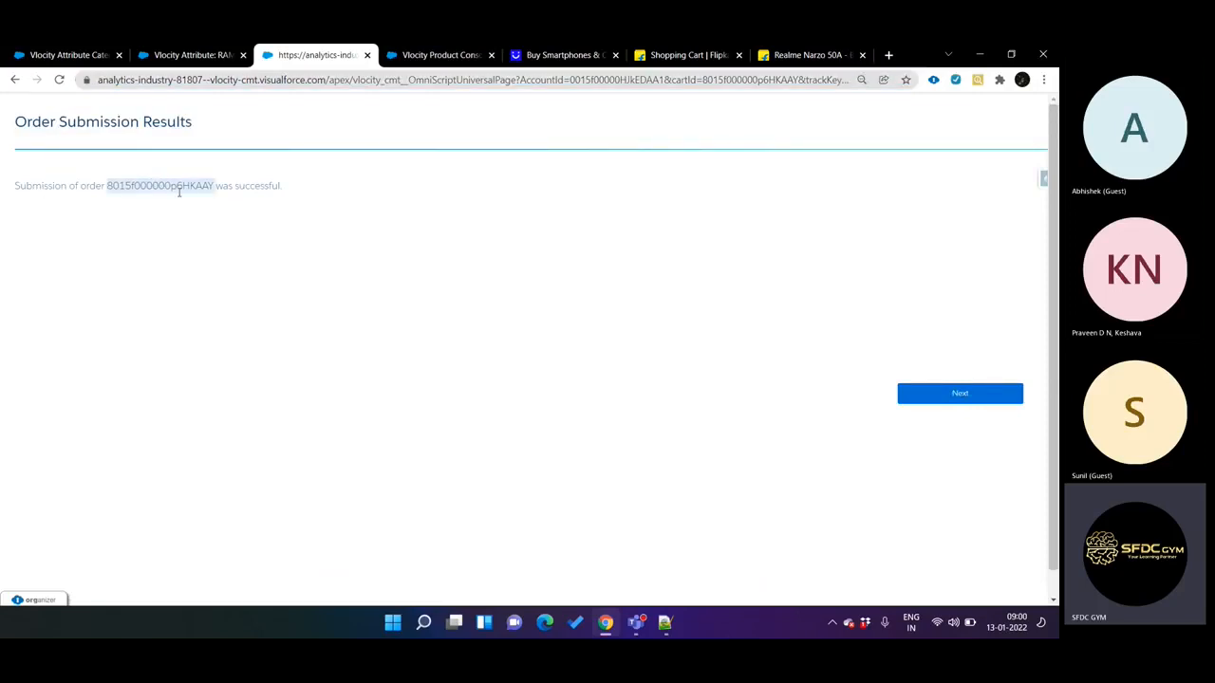
Continue from the order submission results to the Acme account and examine the activated order in its Orders list
{"action": "left_click", "coordinate": [969, 403]}
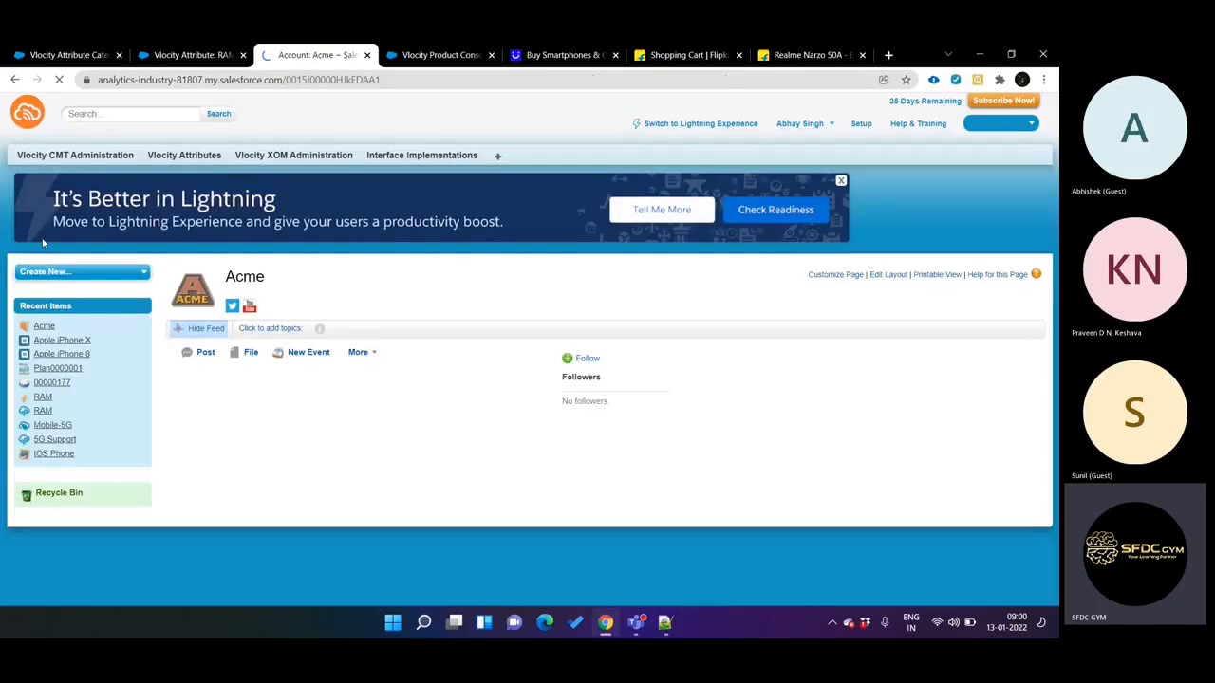
{"action": "scroll", "coordinate": [638, 320], "scroll_direction": "down", "scroll_amount": 4}
{"action": "scroll", "coordinate": [653, 378], "scroll_direction": "down", "scroll_amount": 10}
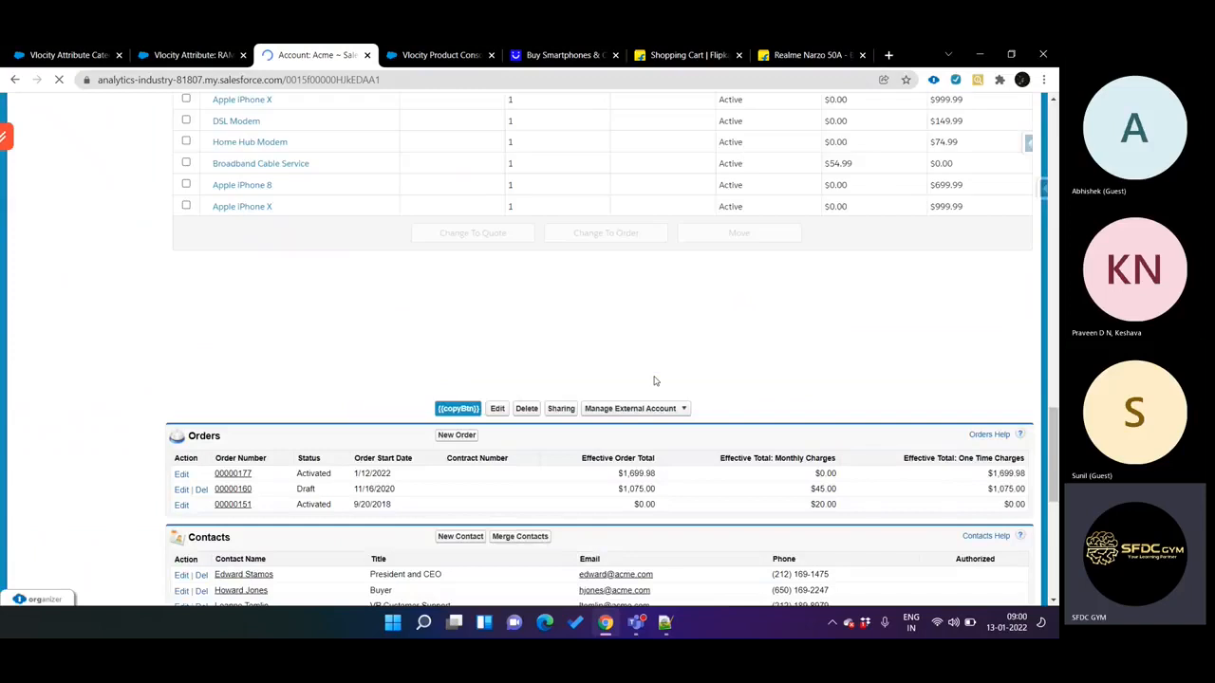
{"action": "scroll", "coordinate": [651, 380], "scroll_direction": "down", "scroll_amount": 3}
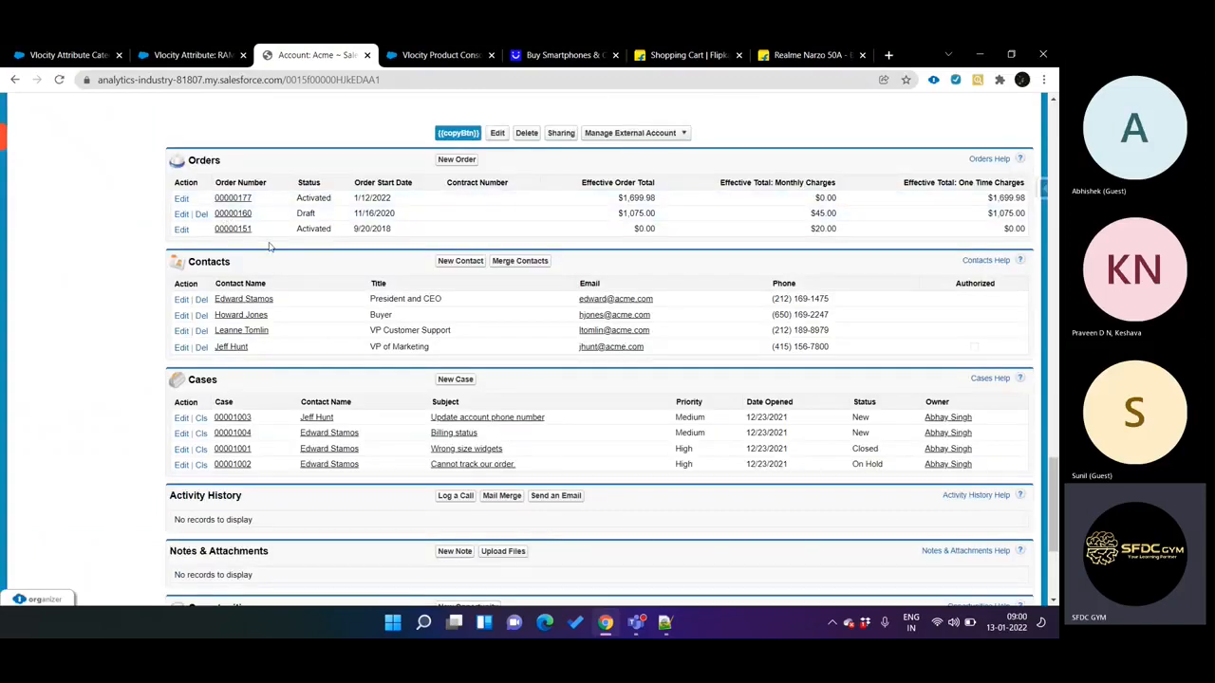
{"action": "left_click_drag", "start_coordinate": [620, 197], "coordinate": [674, 216]}
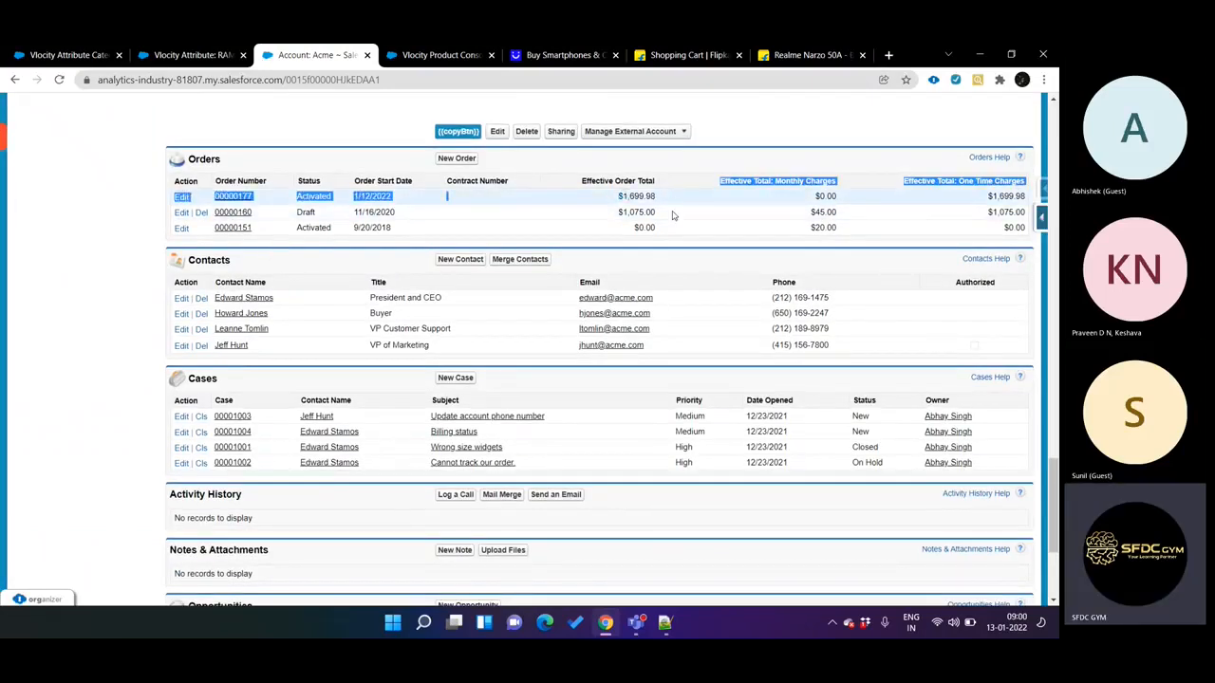
{"action": "left_click", "coordinate": [787, 221]}
Examine the Acme account's Asset Management list, feed and account details, ending at its Orders list
{"action": "scroll", "coordinate": [396, 405], "scroll_direction": "up", "scroll_amount": 10}
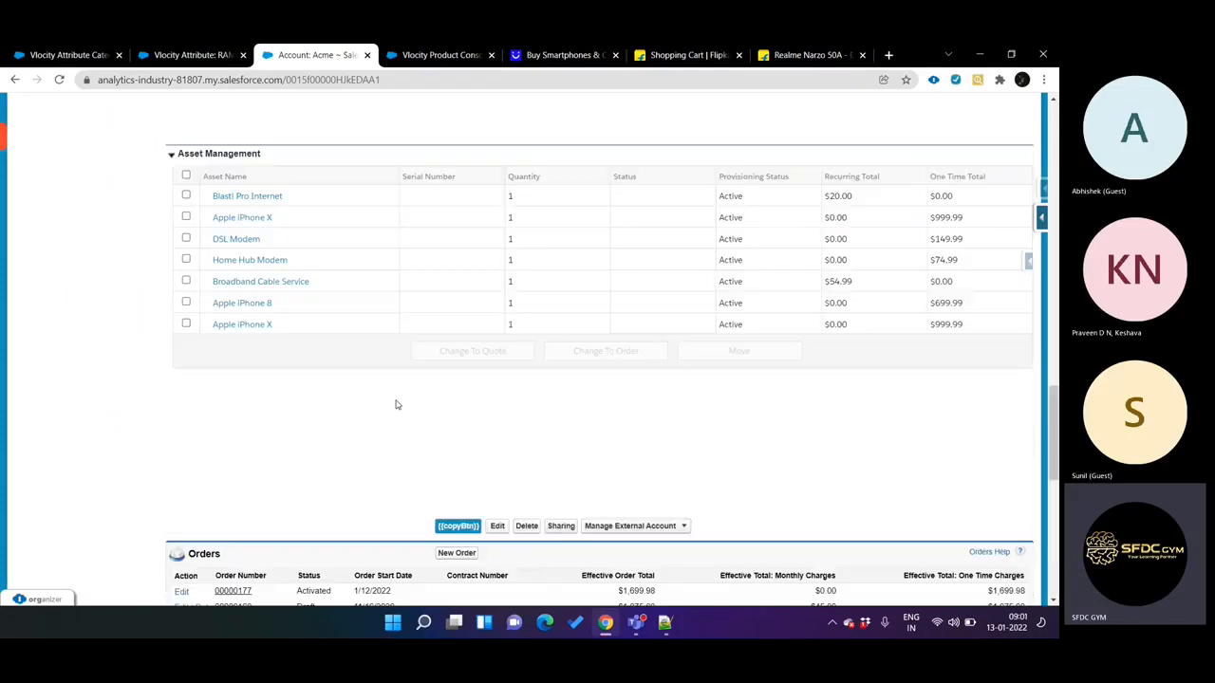
{"action": "scroll", "coordinate": [401, 411], "scroll_direction": "up", "scroll_amount": 5}
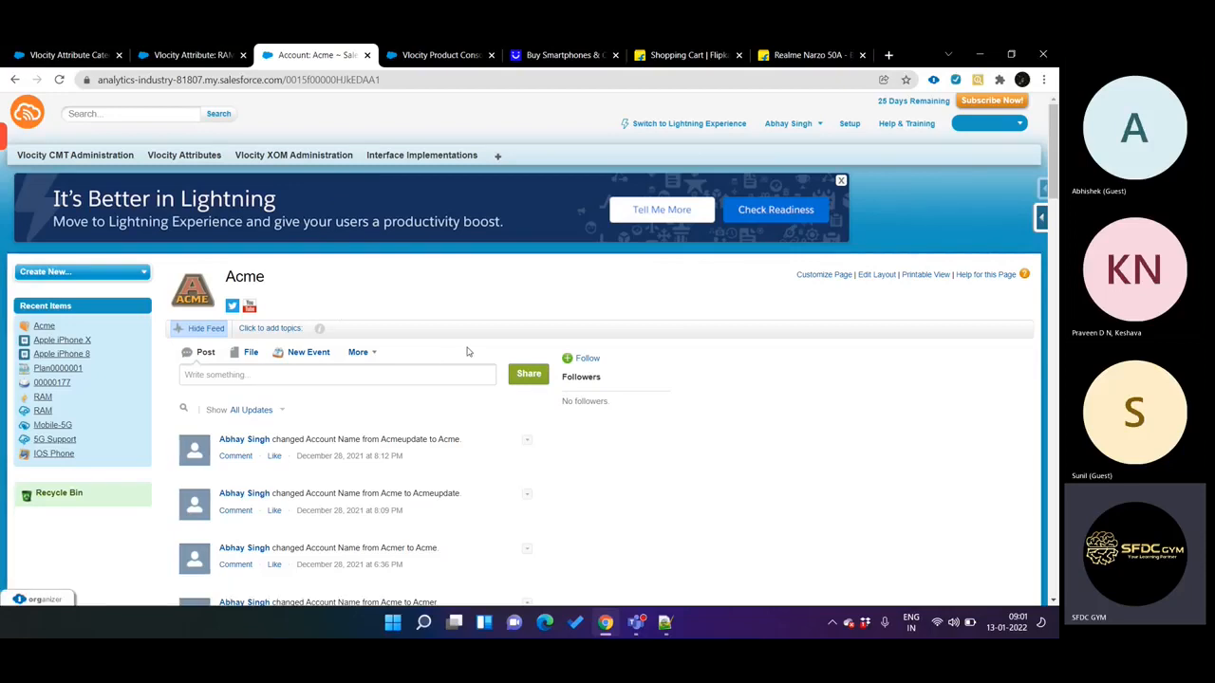
{"action": "scroll", "coordinate": [563, 380], "scroll_direction": "down", "scroll_amount": 2}
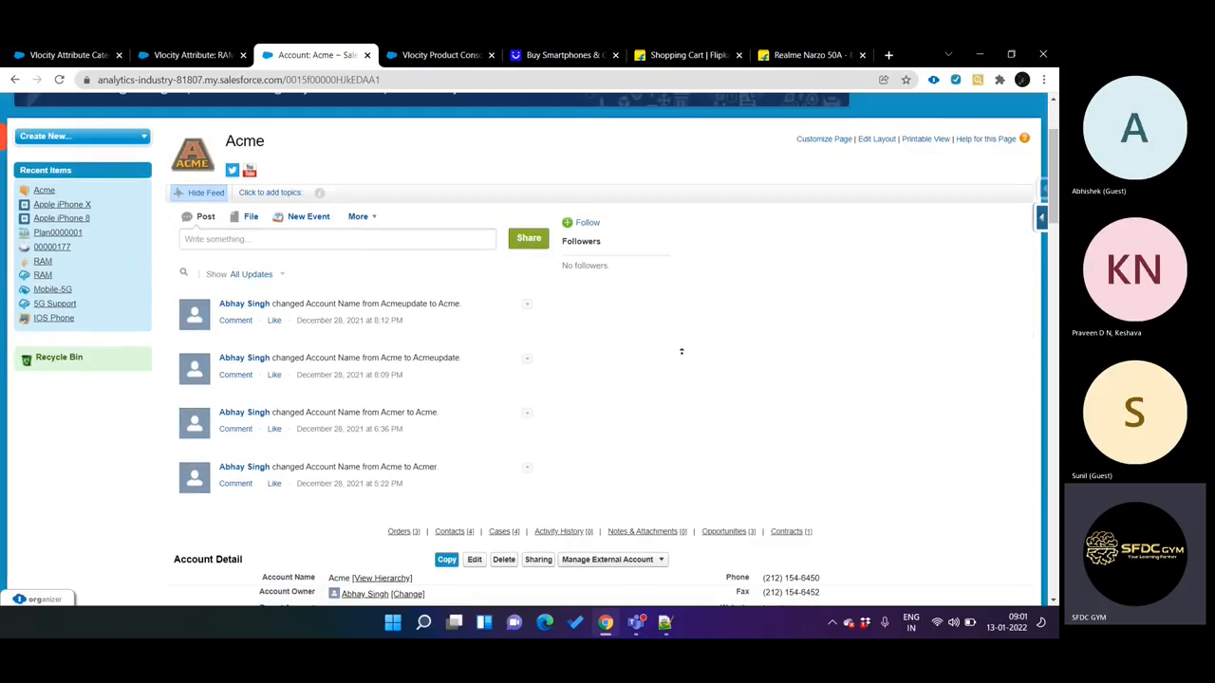
{"action": "scroll", "coordinate": [670, 368], "scroll_direction": "down", "scroll_amount": 10}
{"action": "scroll", "coordinate": [670, 371], "scroll_direction": "down", "scroll_amount": 1}
{"action": "left_click_drag", "start_coordinate": [1052, 366], "coordinate": [1049, 493]}
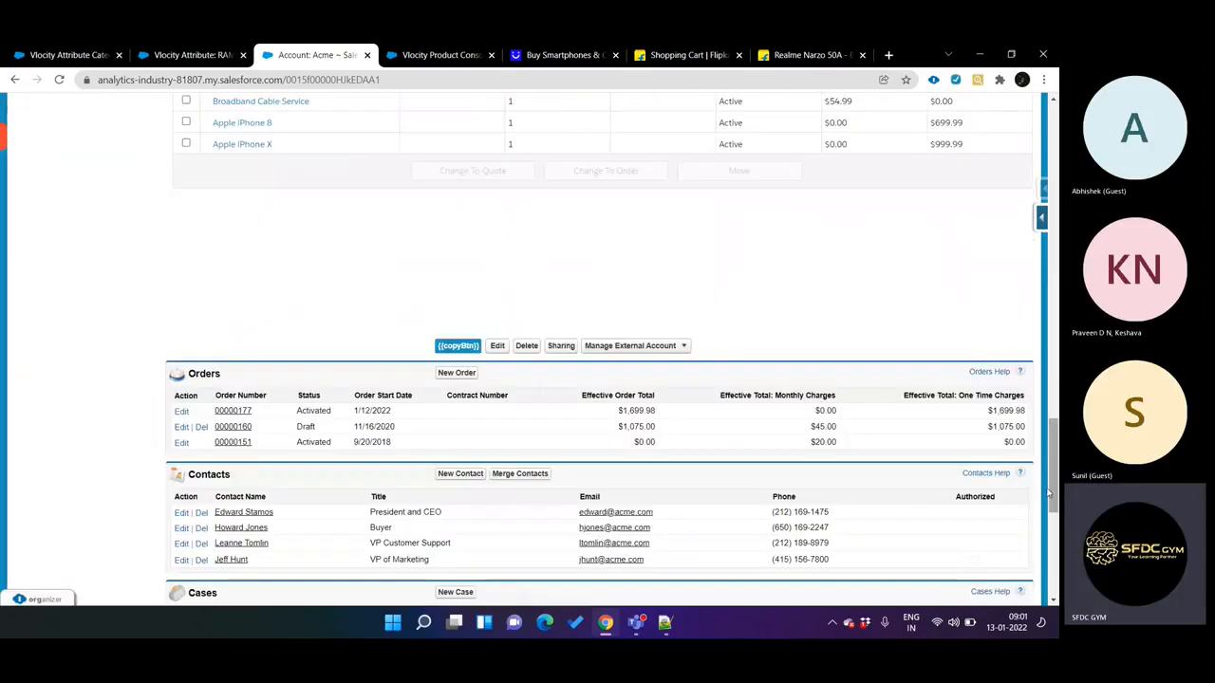
{"action": "scroll", "coordinate": [1049, 493], "scroll_direction": "down", "scroll_amount": 2}
Switch to the product console dashboard and examine the Foundation and Layout Management sections and the Metadata Object entry
{"action": "left_click", "coordinate": [435, 55]}
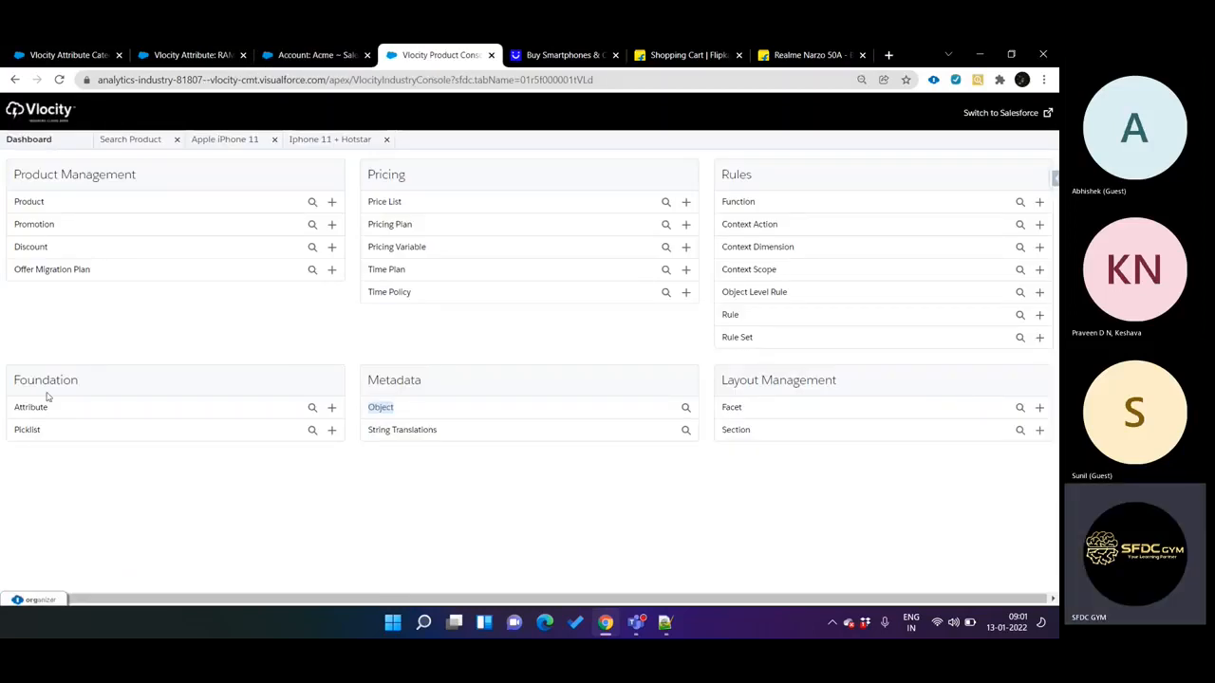
{"action": "double_click", "coordinate": [21, 380]}
{"action": "left_click", "coordinate": [789, 382]}
{"action": "left_click_drag", "start_coordinate": [366, 407], "coordinate": [408, 409]}
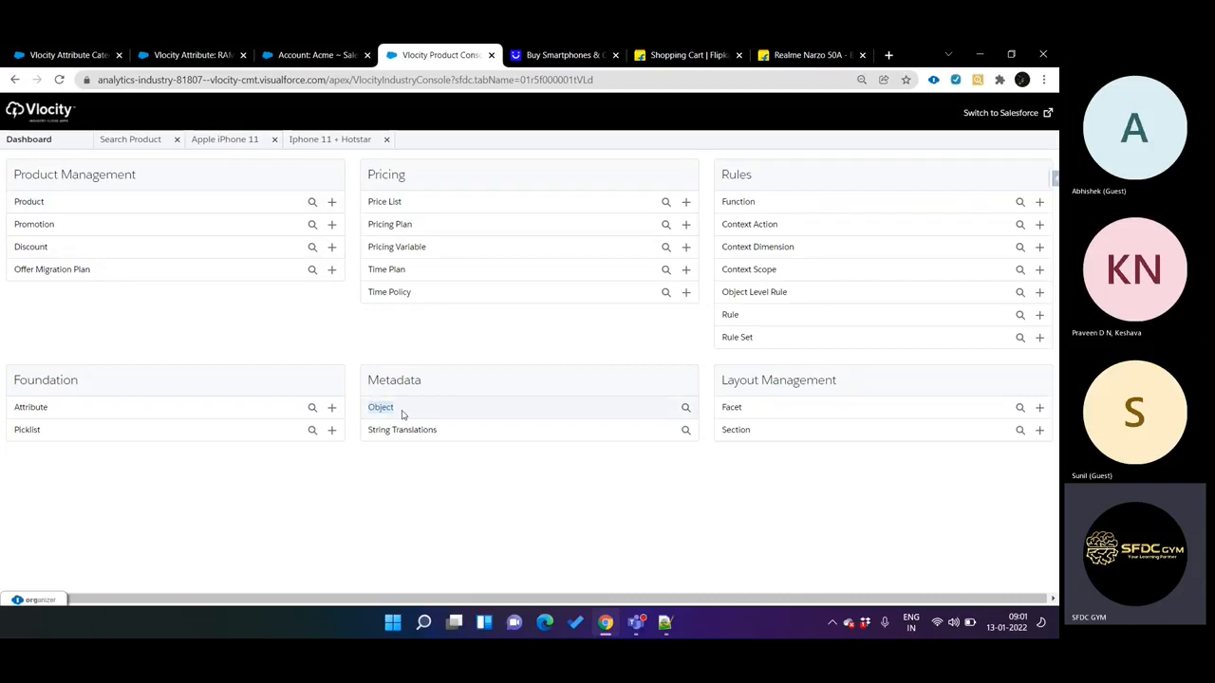
Review the specification type options in the Iphone 11 + Hotstar offer's general properties and display its product structure
{"action": "left_click", "coordinate": [329, 142]}
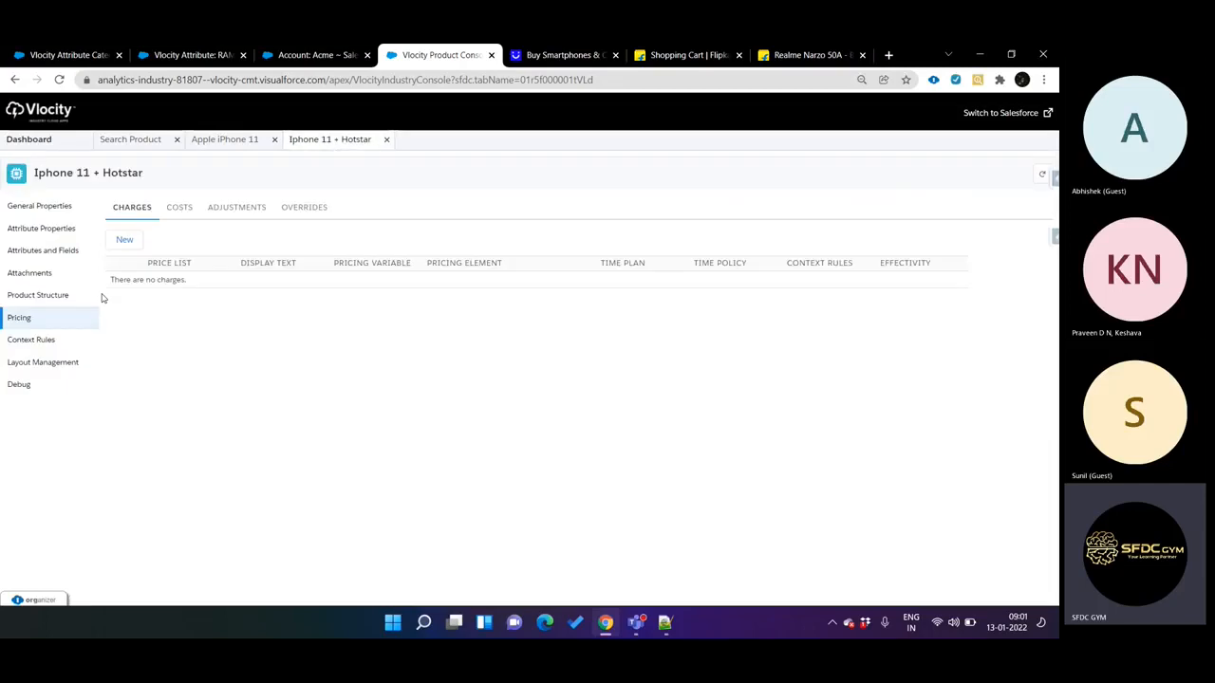
{"action": "left_click", "coordinate": [46, 209]}
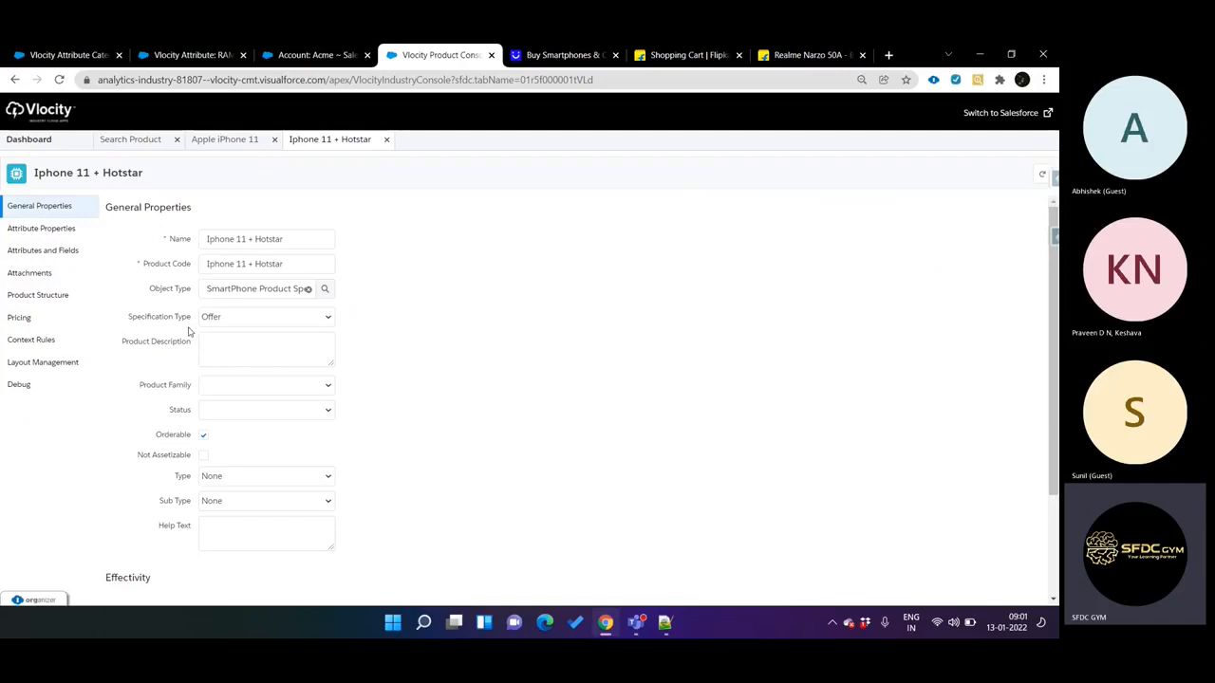
{"action": "left_click_drag", "start_coordinate": [129, 322], "coordinate": [230, 317]}
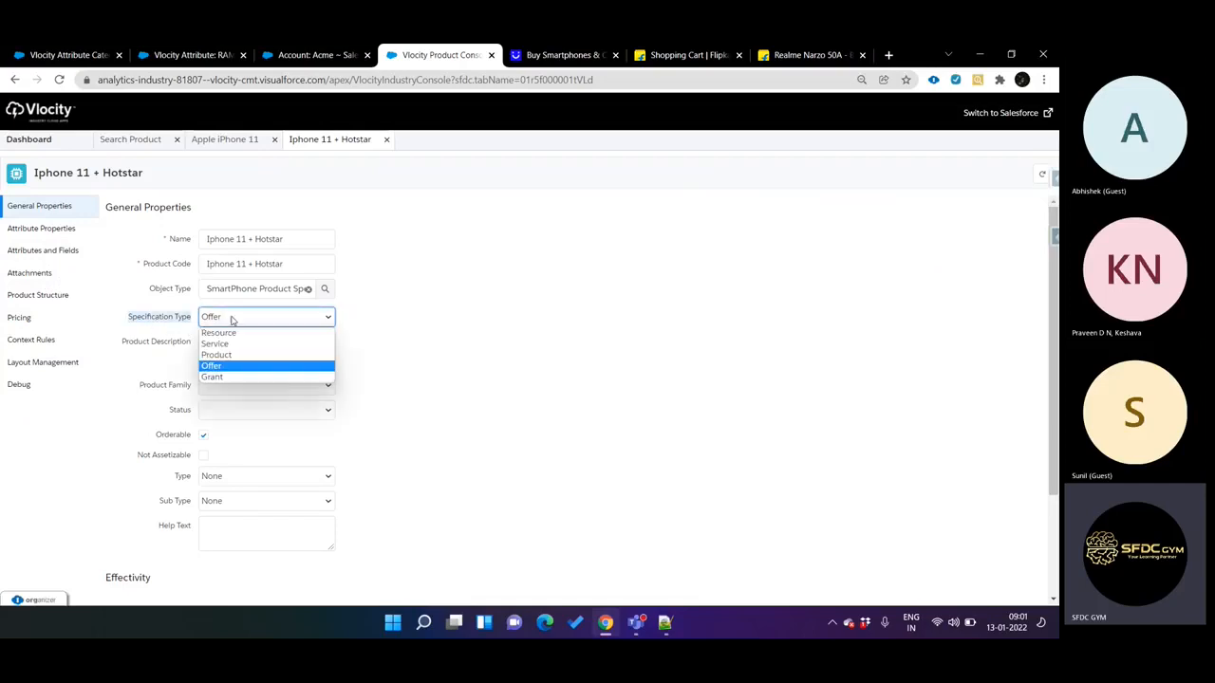
{"action": "left_click", "coordinate": [44, 298]}
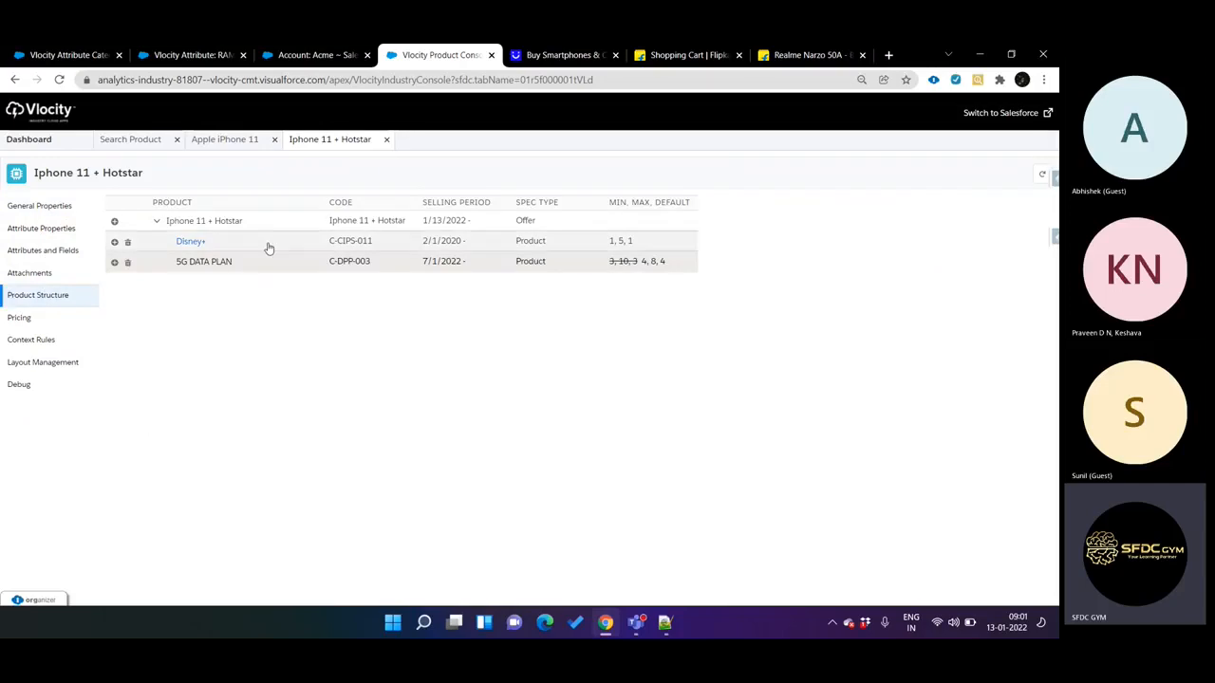
Open the Disney+ child product's details and compare its cardinality settings with the structure's min, max and default values
{"action": "left_click", "coordinate": [325, 248]}
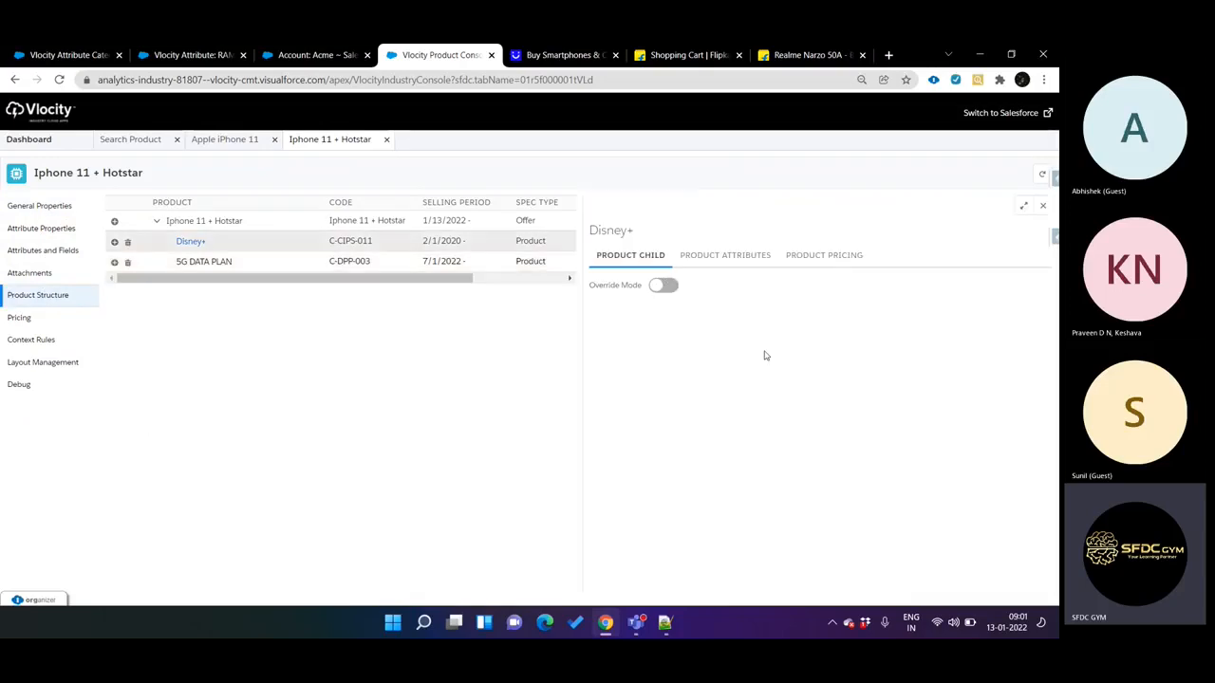
{"action": "scroll", "coordinate": [764, 410], "scroll_direction": "down", "scroll_amount": 2}
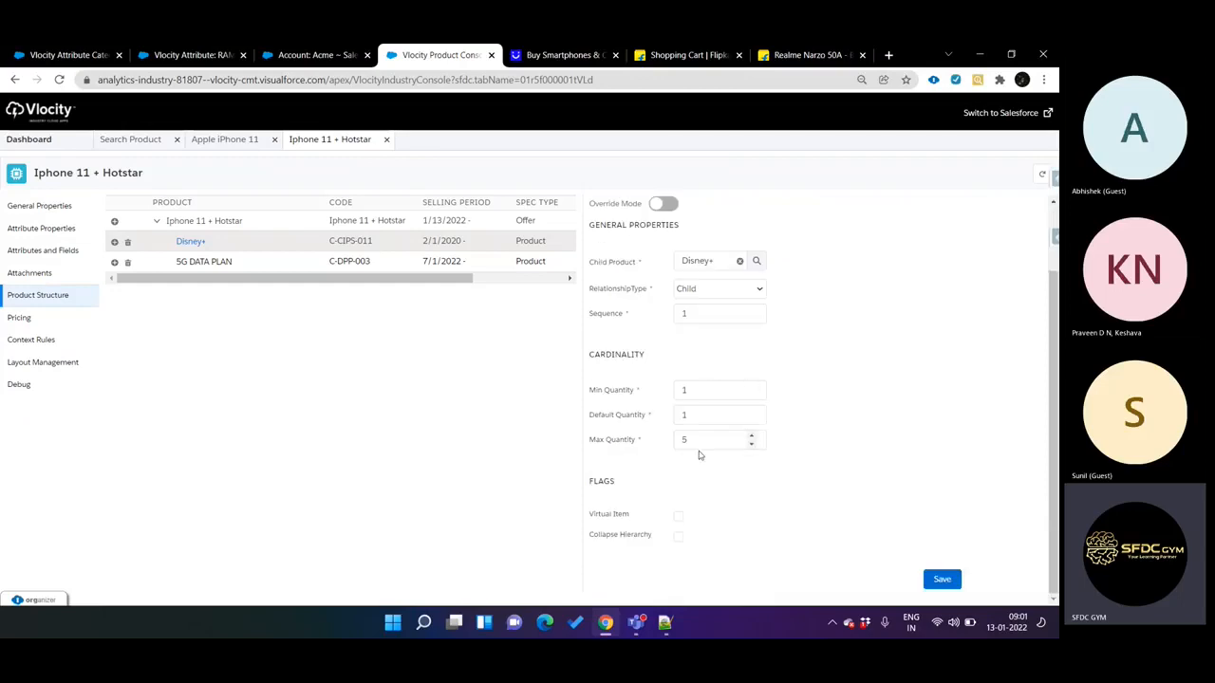
{"action": "scroll", "coordinate": [547, 295], "scroll_direction": "right", "scroll_amount": 2}
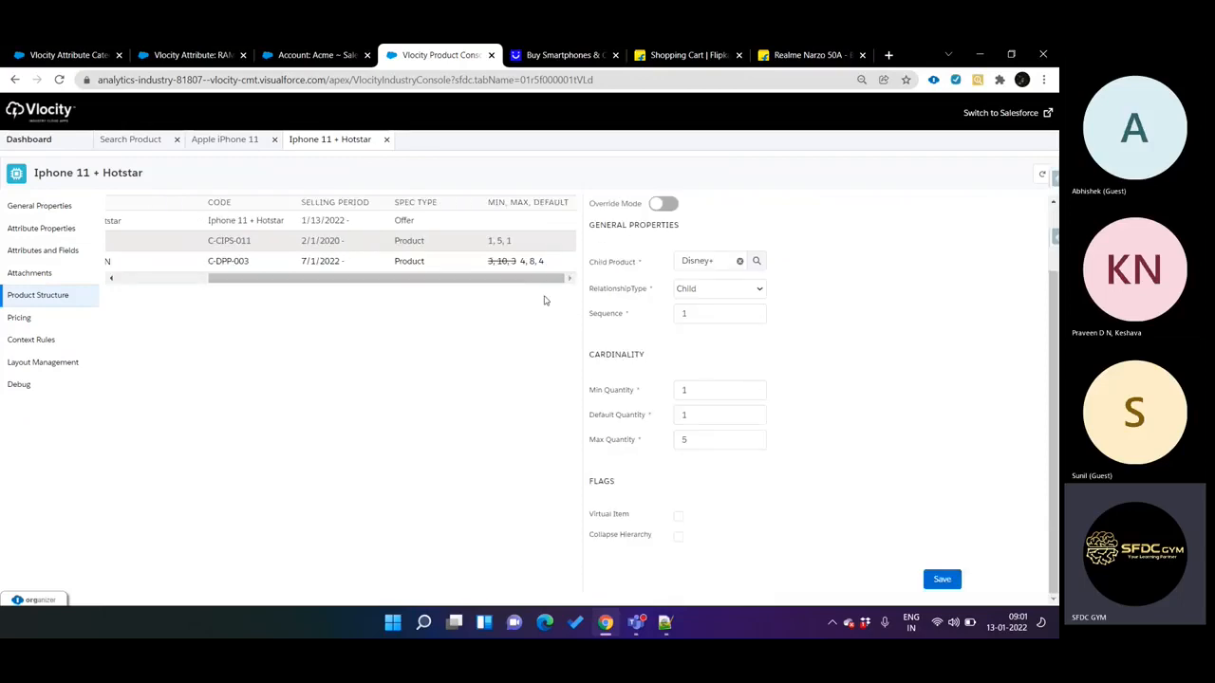
Try a minimum quantity of 2 for the Disney+ child product and restore it to 1
{"action": "left_click", "coordinate": [683, 390]}
{"action": "type", "text": "2"}
{"action": "left_click", "coordinate": [767, 396]}
{"action": "left_click", "coordinate": [676, 388]}
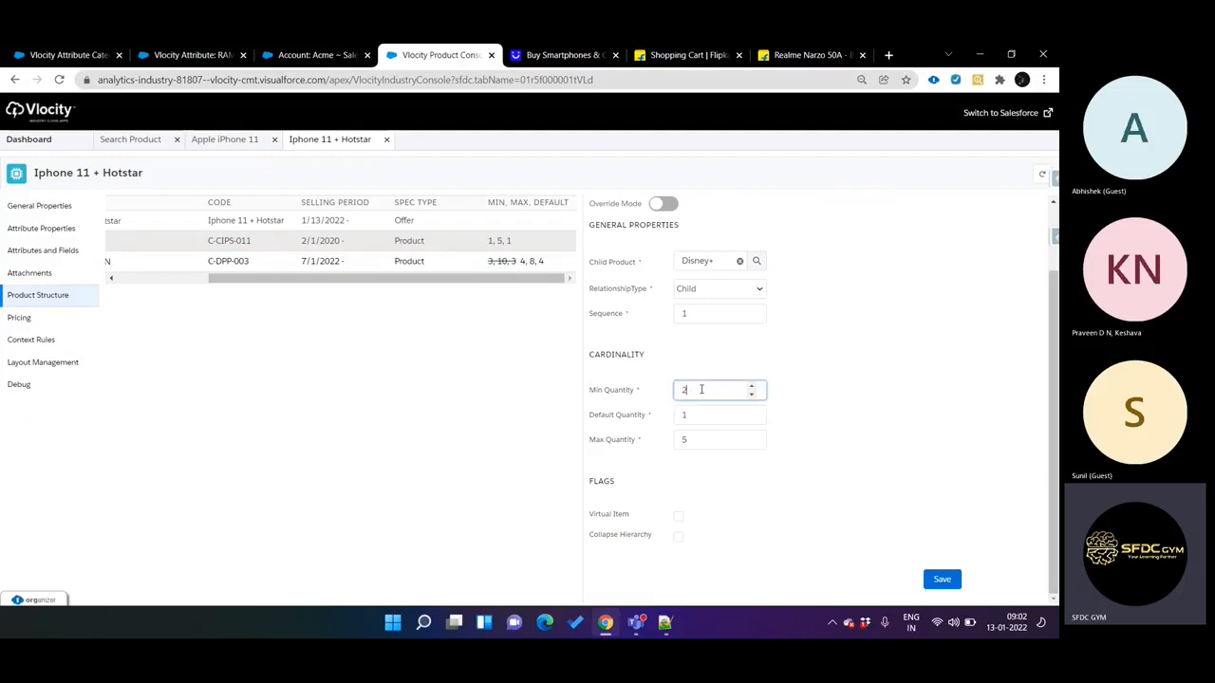
{"action": "type", "text": "1"}
Set the Disney+ child product's maximum quantity to 10
{"action": "left_click", "coordinate": [700, 438]}
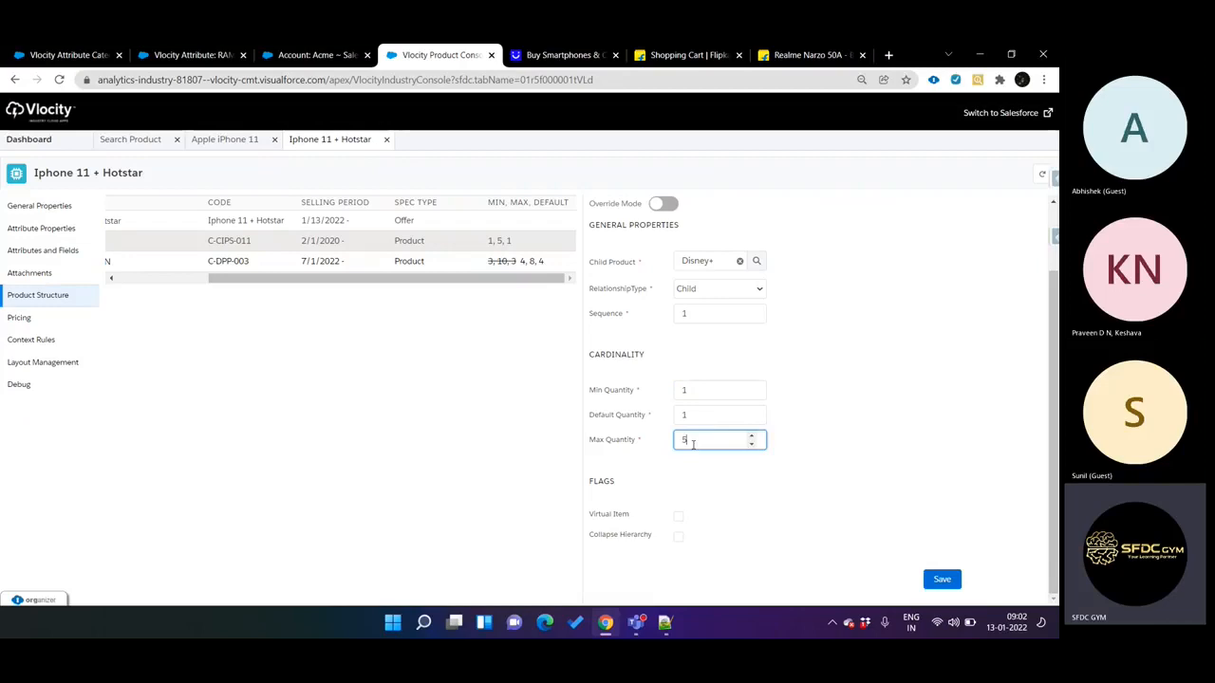
{"action": "key", "text": "BackSpace"}
{"action": "type", "text": "10"}
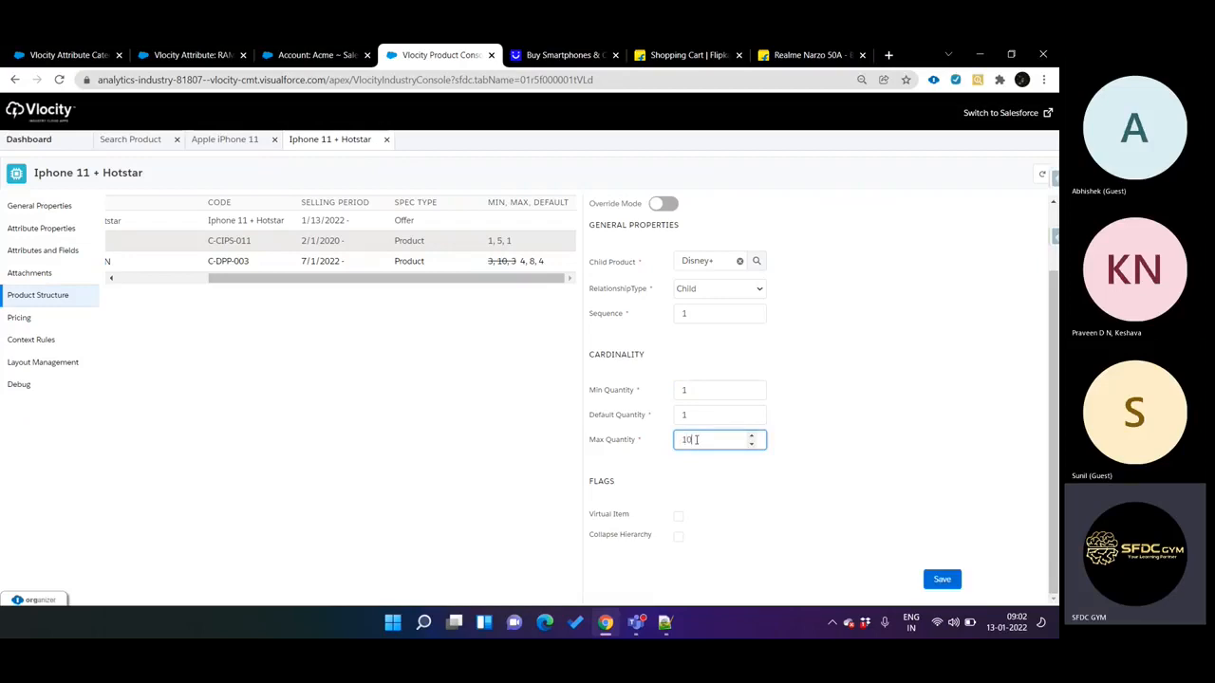
{"action": "left_click", "coordinate": [711, 477]}
Set the Disney+ child product's maximum quantity to 4
{"action": "left_click", "coordinate": [683, 443]}
{"action": "key", "text": "BackSpace"}
{"action": "type", "text": "4"}
{"action": "left_click", "coordinate": [617, 449]}
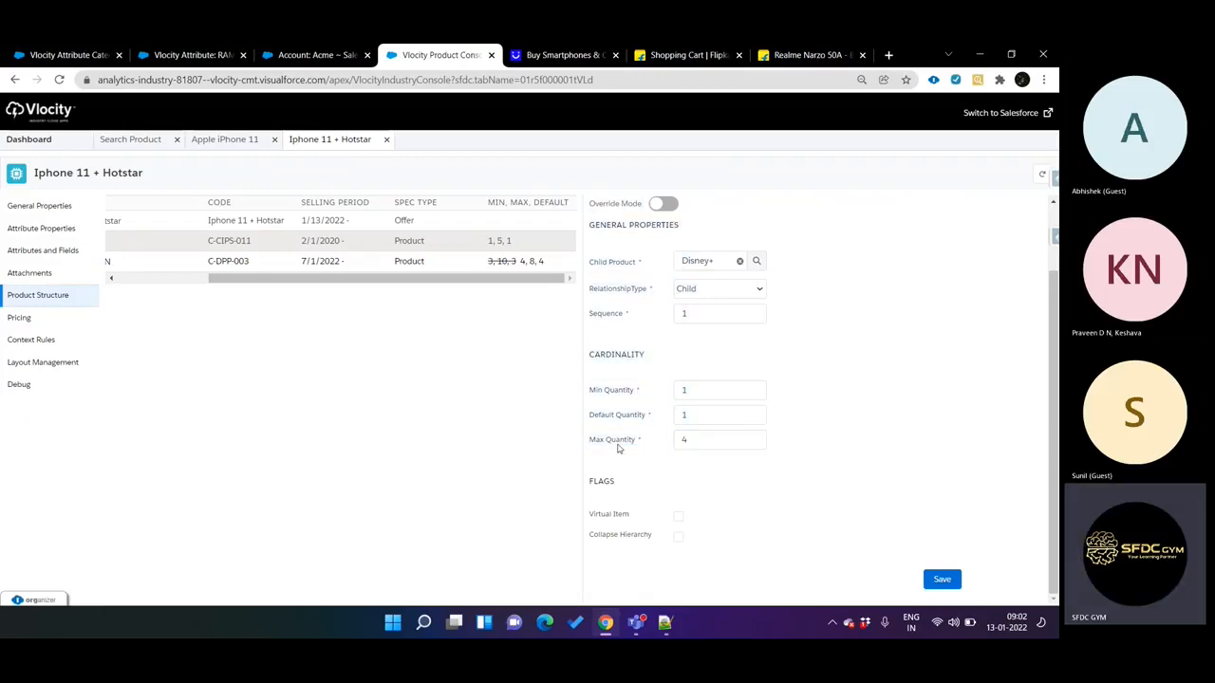
Examine the Disney+ minimum and maximum quantity fields and the child products in the offer's structure
{"action": "left_click_drag", "start_coordinate": [589, 441], "coordinate": [631, 442]}
{"action": "left_click", "coordinate": [683, 443]}
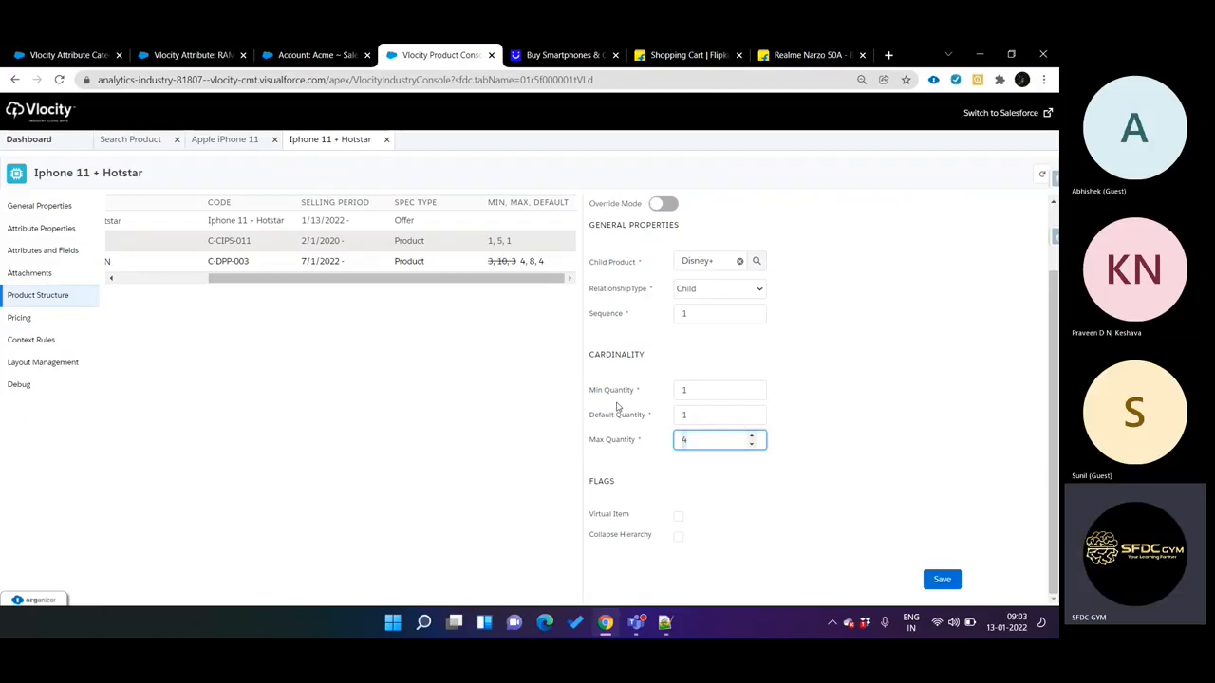
{"action": "left_click_drag", "start_coordinate": [589, 393], "coordinate": [632, 390]}
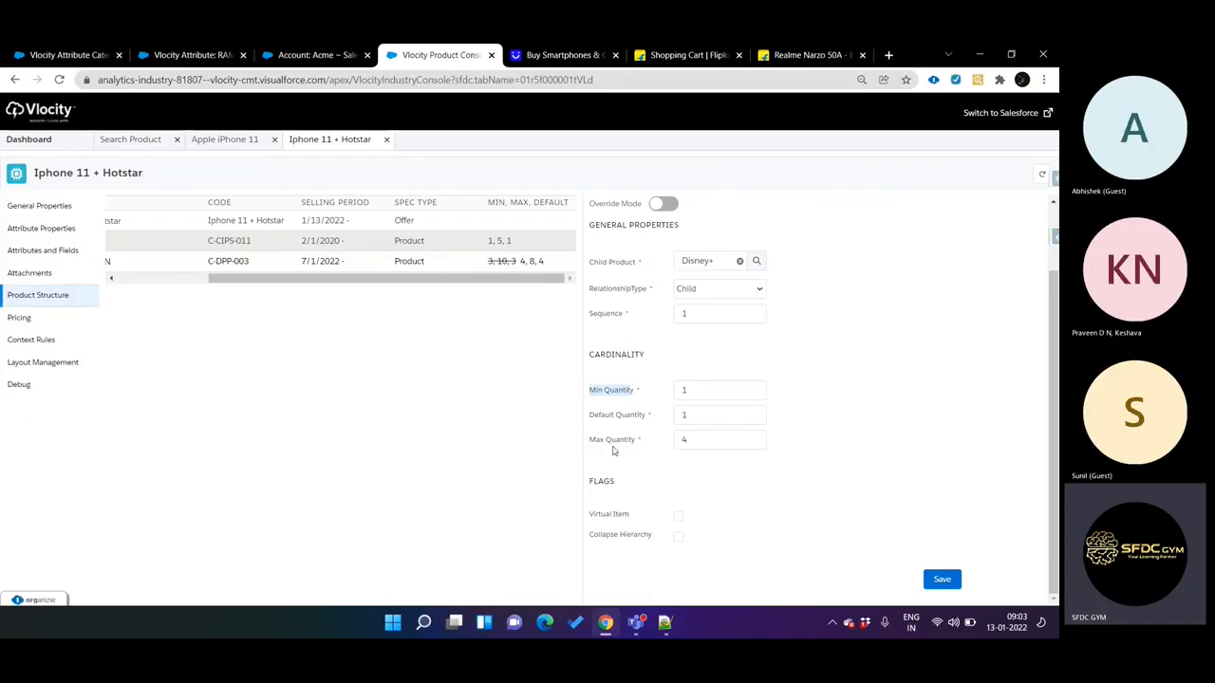
{"action": "left_click_drag", "start_coordinate": [590, 441], "coordinate": [642, 443]}
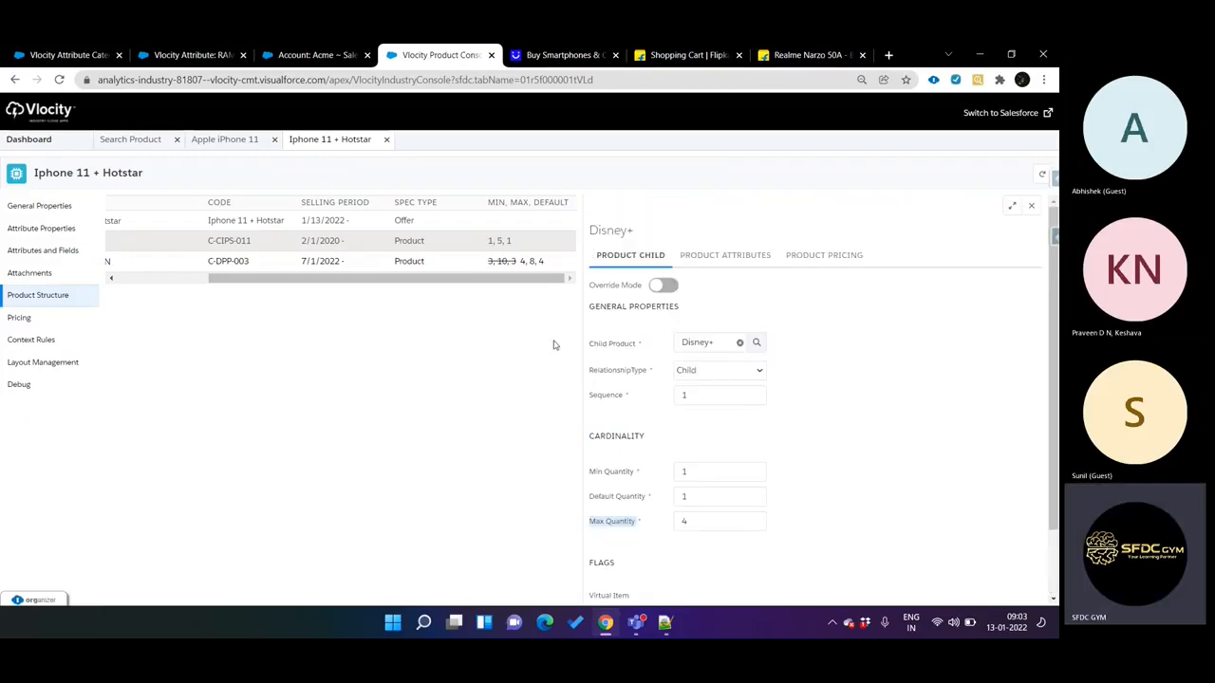
{"action": "left_click", "coordinate": [168, 279]}
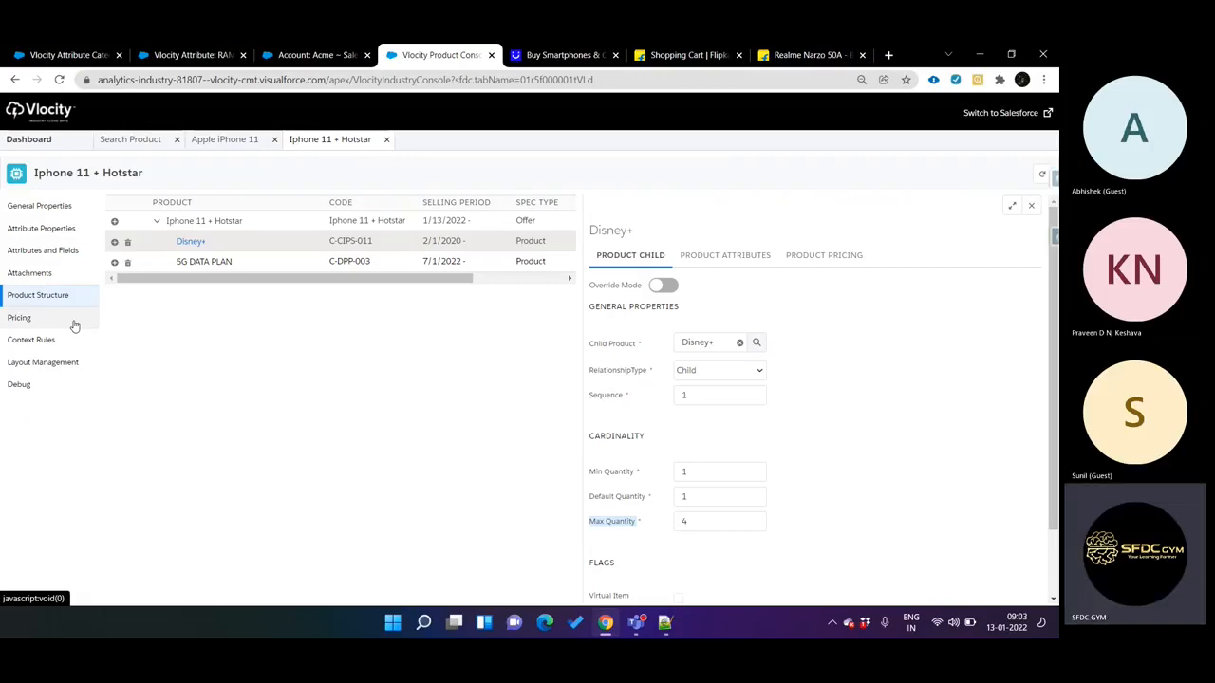
Check the Acme account's orders and the product console dashboard, and return to the Iphone 11 + Hotstar offer
{"action": "left_click", "coordinate": [318, 57]}
{"action": "left_click", "coordinate": [435, 55]}
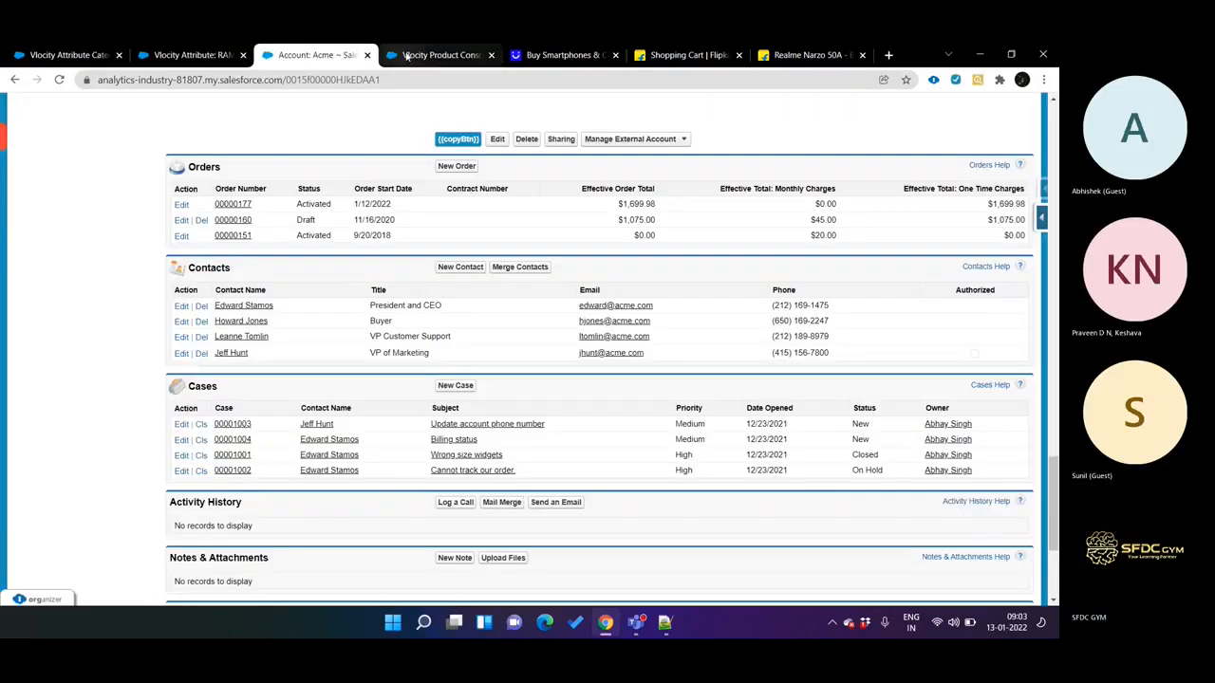
{"action": "left_click", "coordinate": [31, 141]}
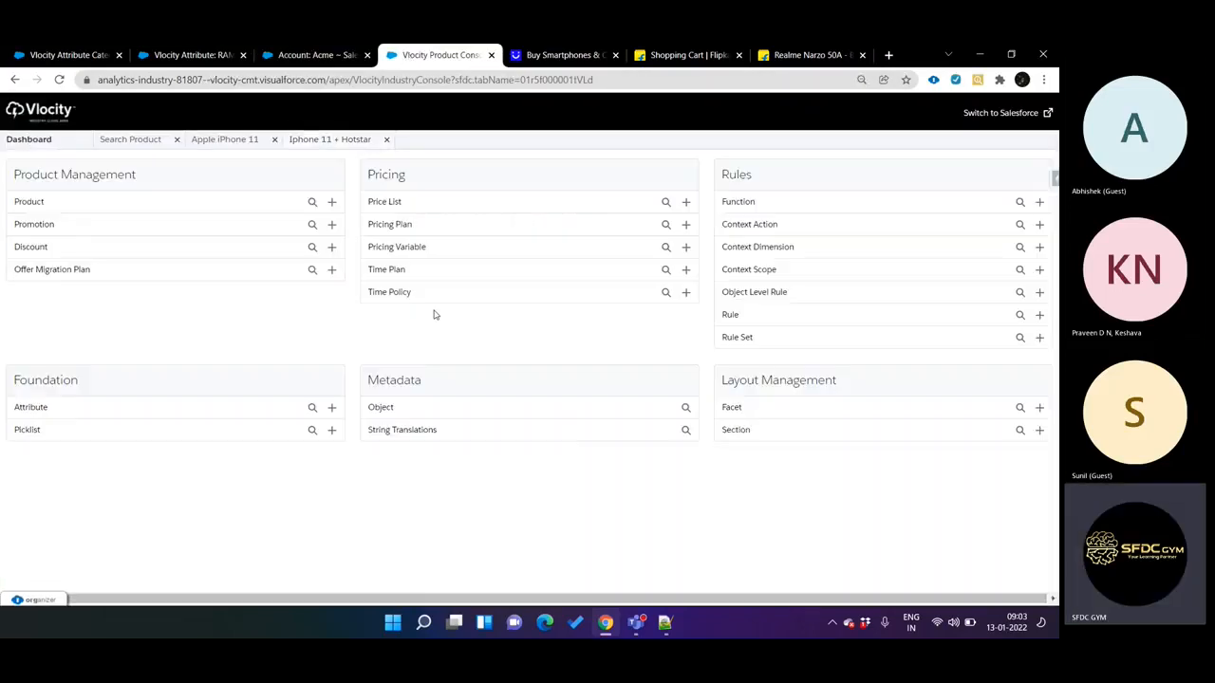
{"action": "left_click", "coordinate": [323, 140]}
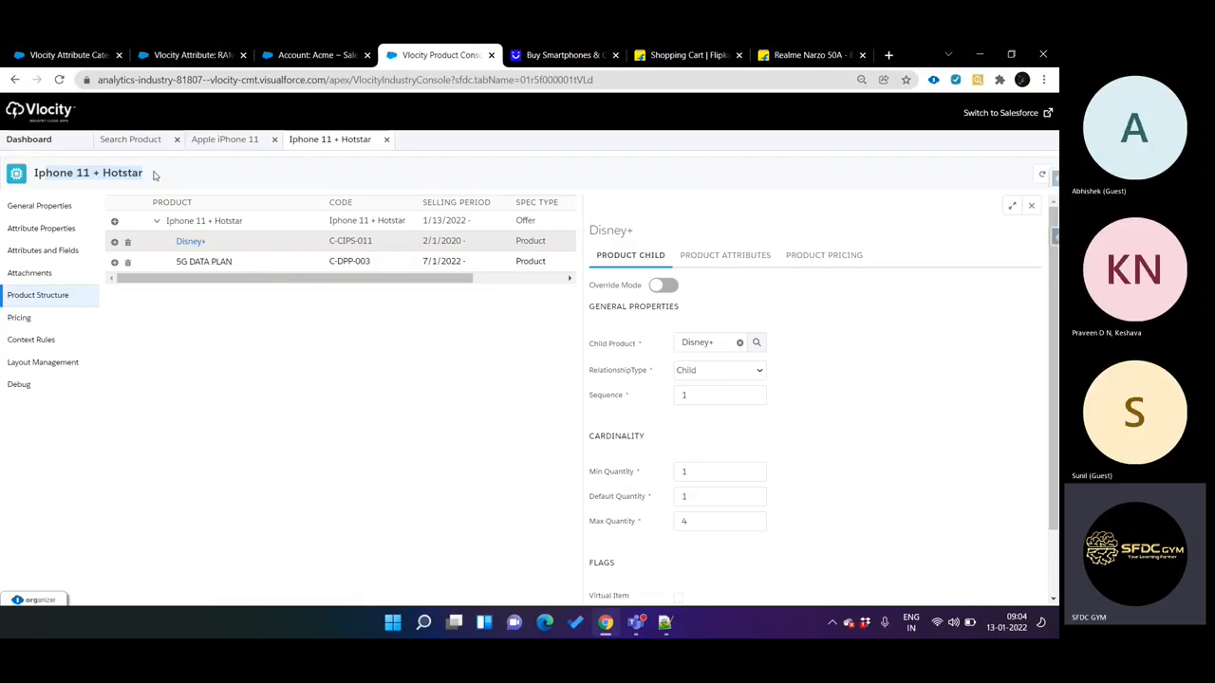
Compare the Disney+ child product's cardinality with the free subscription items in the Flipkart shopping cart
{"action": "scroll", "coordinate": [739, 471], "scroll_direction": "down", "scroll_amount": 1}
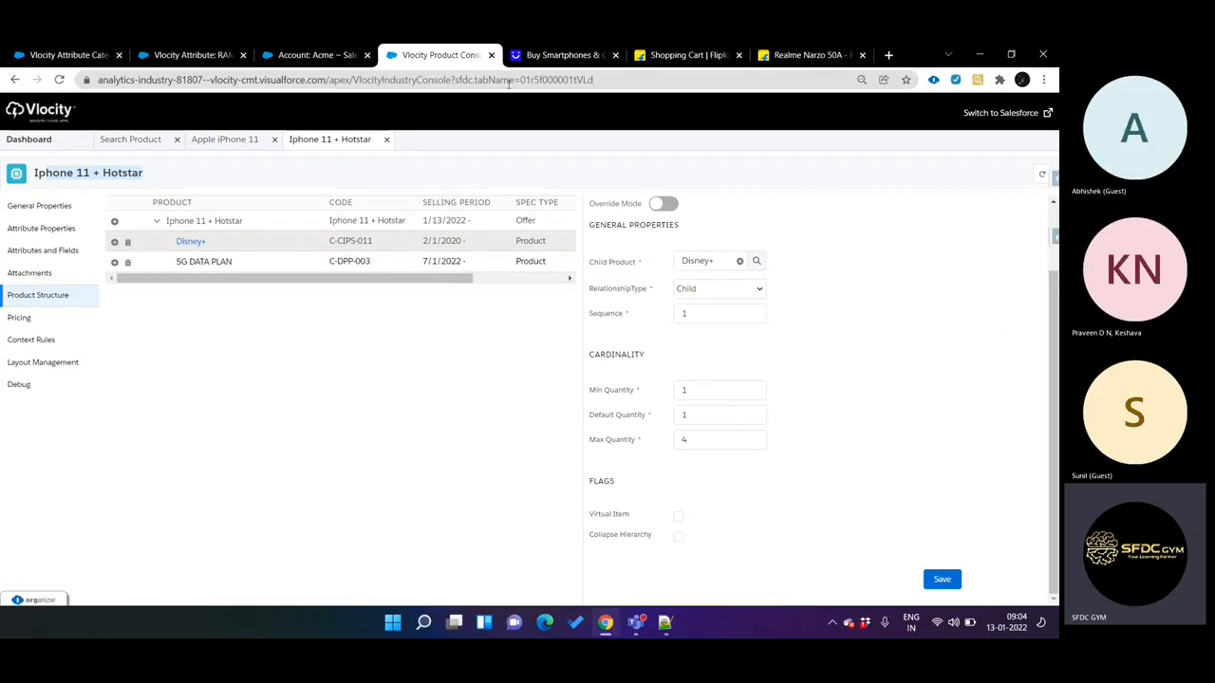
{"action": "left_click", "coordinate": [682, 54]}
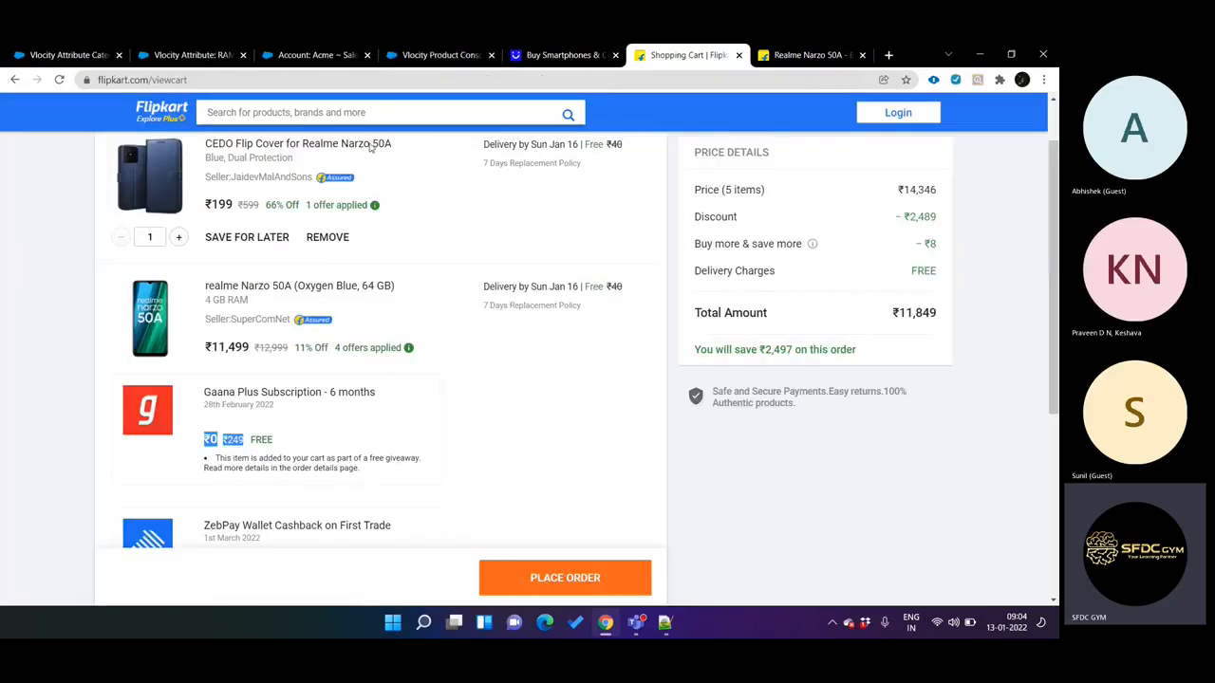
{"action": "left_click", "coordinate": [439, 55]}
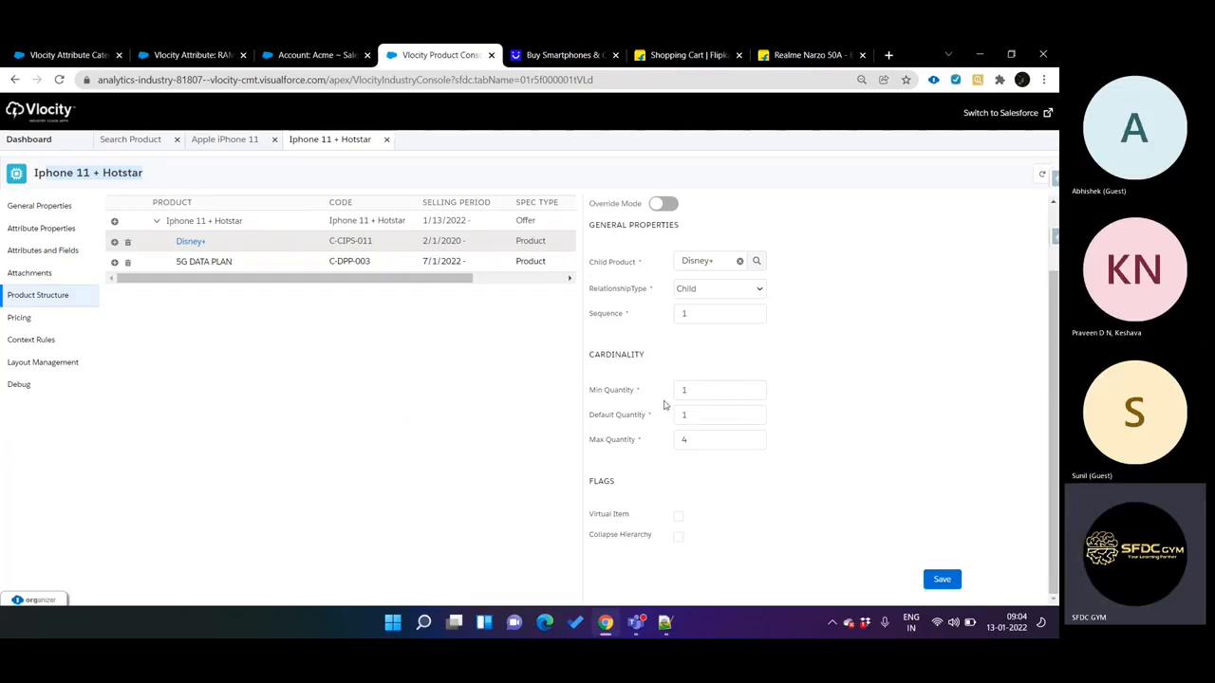
Examine the Disney+ child product's pricing charges alongside its child product settings
{"action": "left_click", "coordinate": [412, 243]}
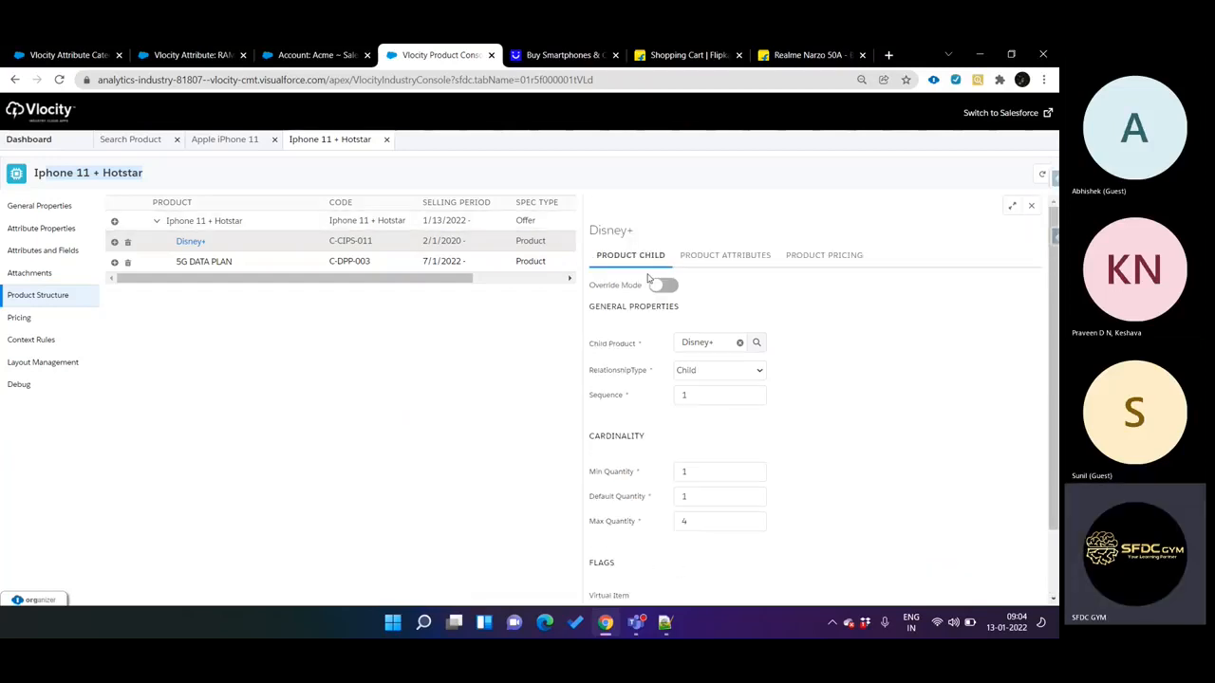
{"action": "left_click", "coordinate": [794, 258]}
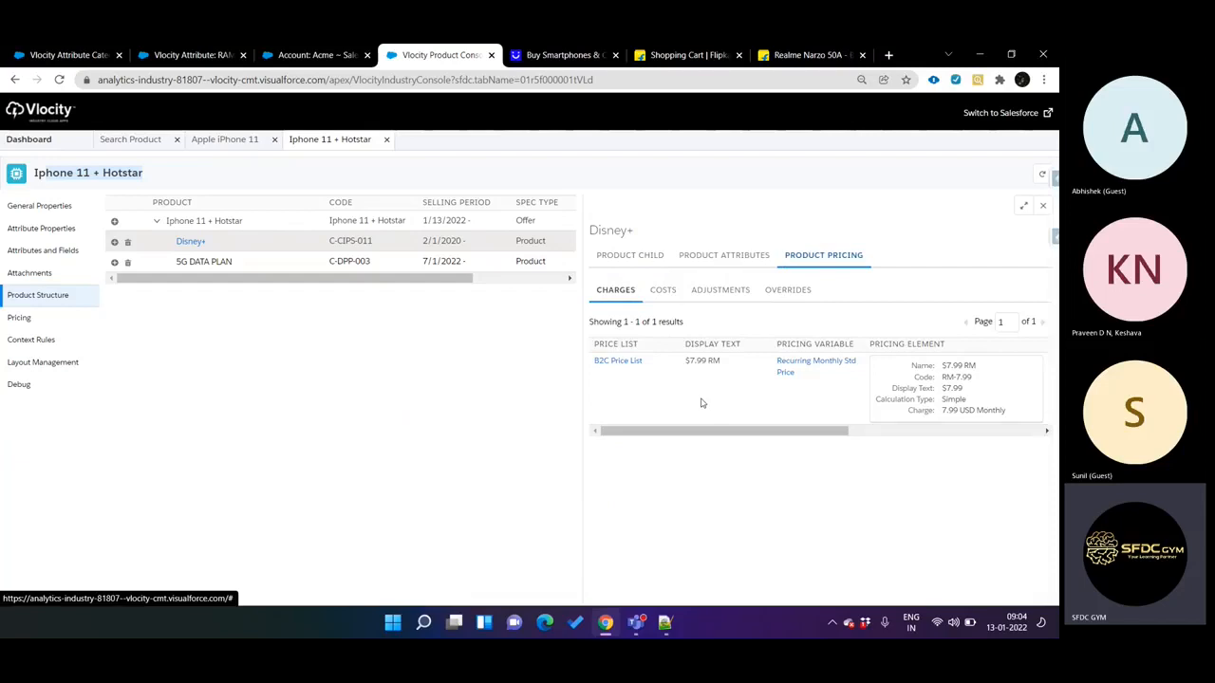
{"action": "left_click", "coordinate": [631, 258]}
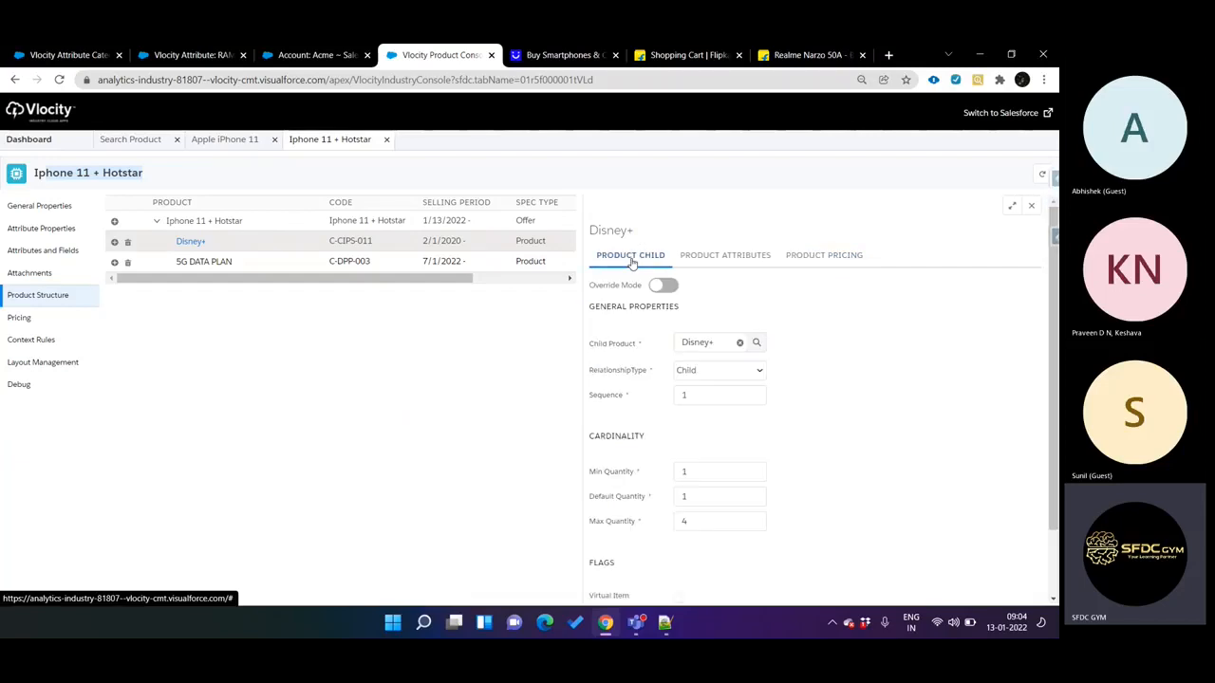
{"action": "left_click", "coordinate": [802, 266]}
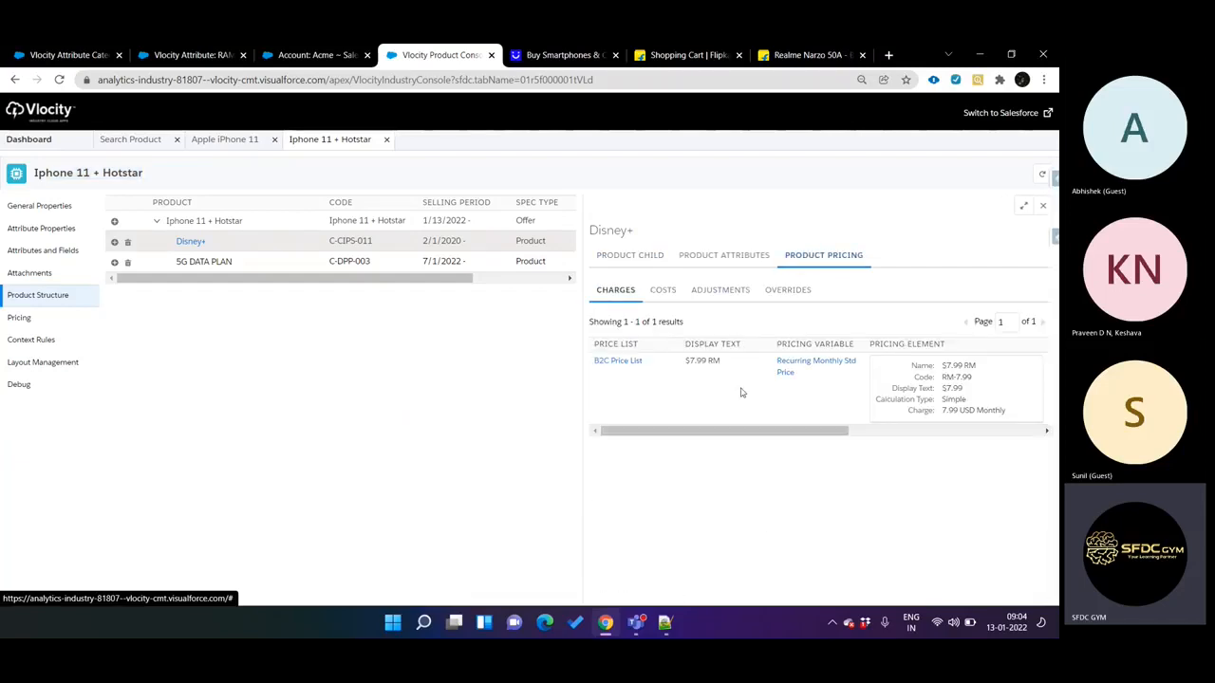
Check the Disney+ child product's pricing costs and adjustments, and open the 5G Data Plan's child product settings
{"action": "left_click", "coordinate": [660, 297]}
{"action": "left_click", "coordinate": [740, 300]}
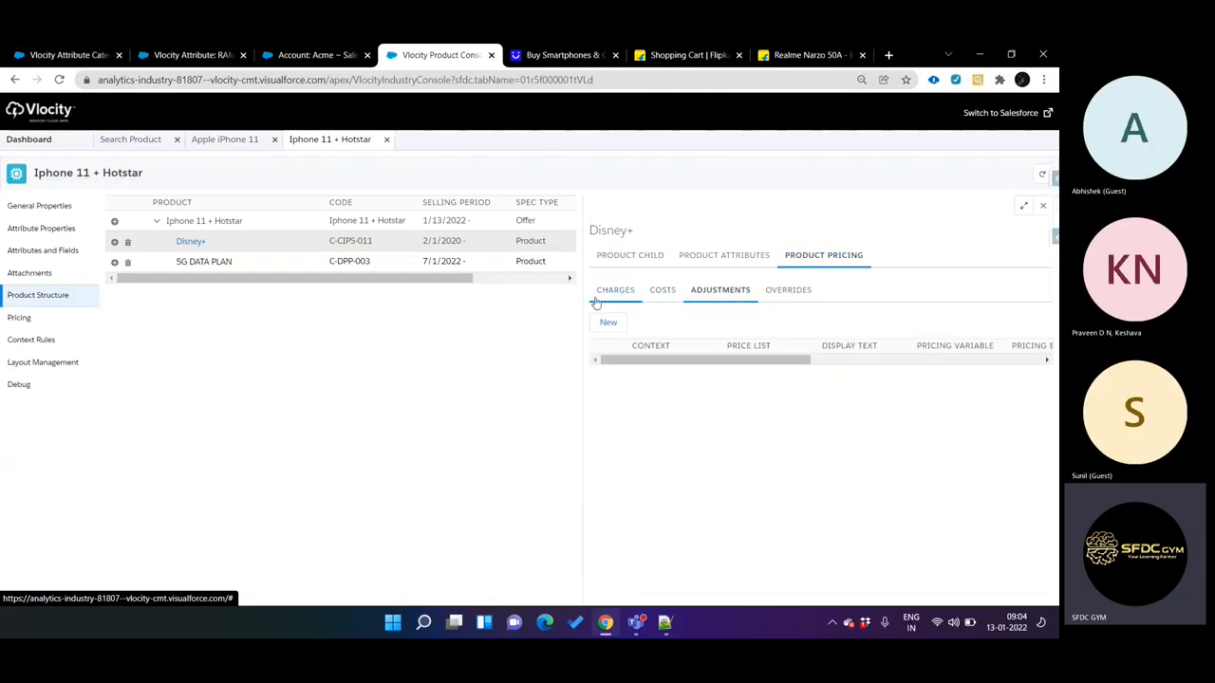
{"action": "left_click", "coordinate": [337, 263]}
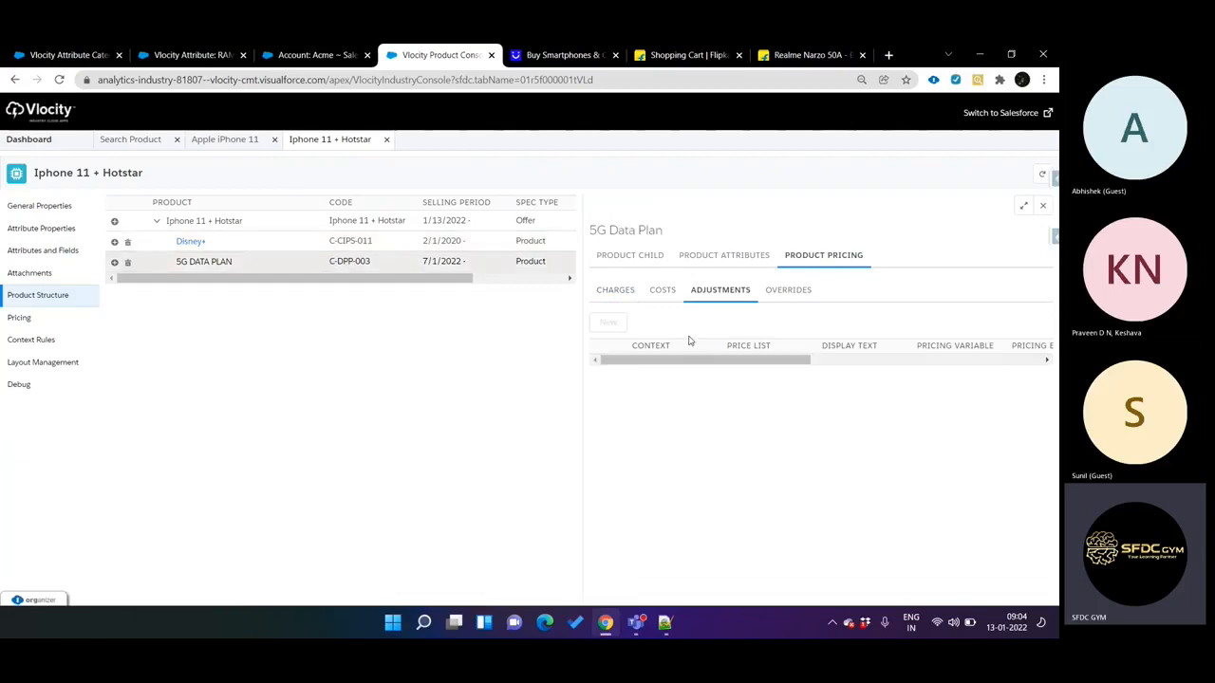
{"action": "left_click", "coordinate": [619, 261]}
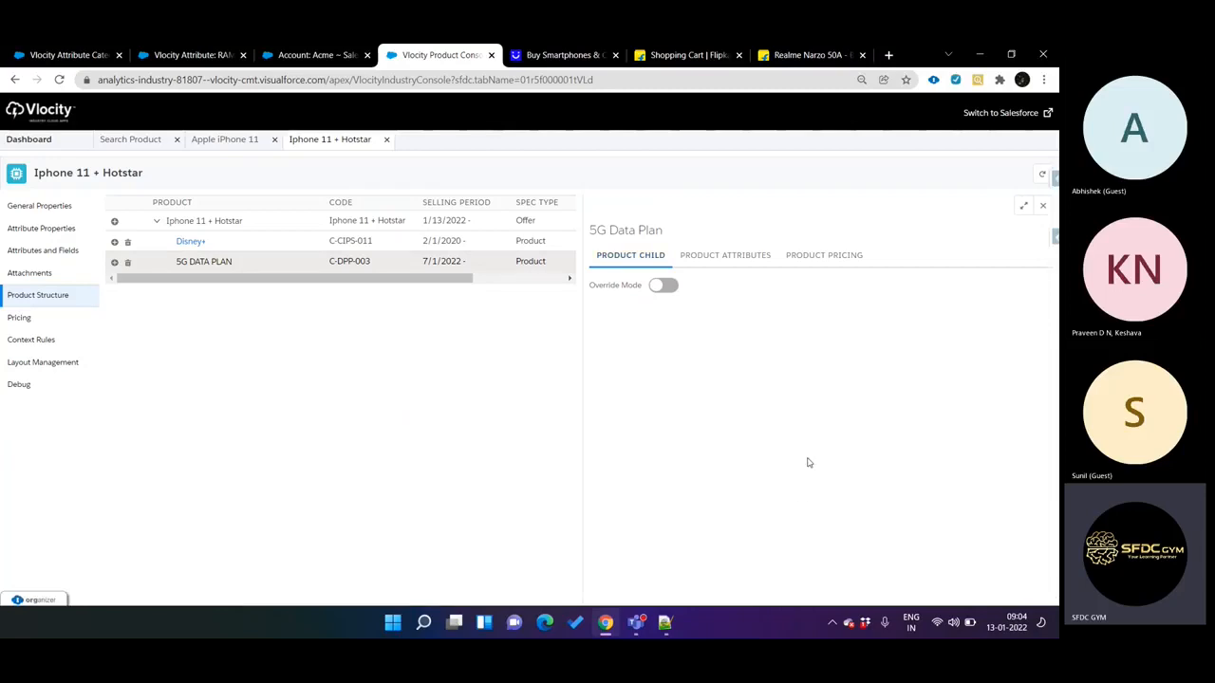
Open the Acme account's activated order dated 1/12/2022 and examine its order products and history
{"action": "left_click", "coordinate": [322, 54]}
{"action": "left_click", "coordinate": [234, 205]}
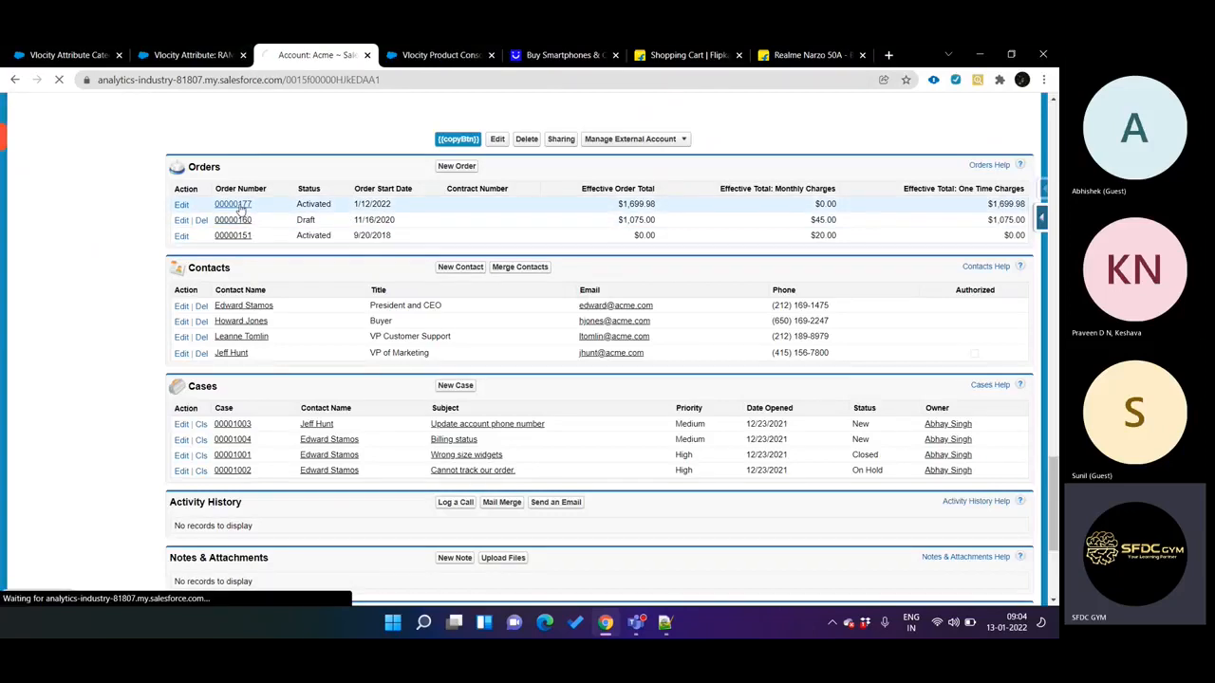
{"action": "scroll", "coordinate": [548, 284], "scroll_direction": "down", "scroll_amount": 10}
{"action": "scroll", "coordinate": [549, 285], "scroll_direction": "down", "scroll_amount": 2}
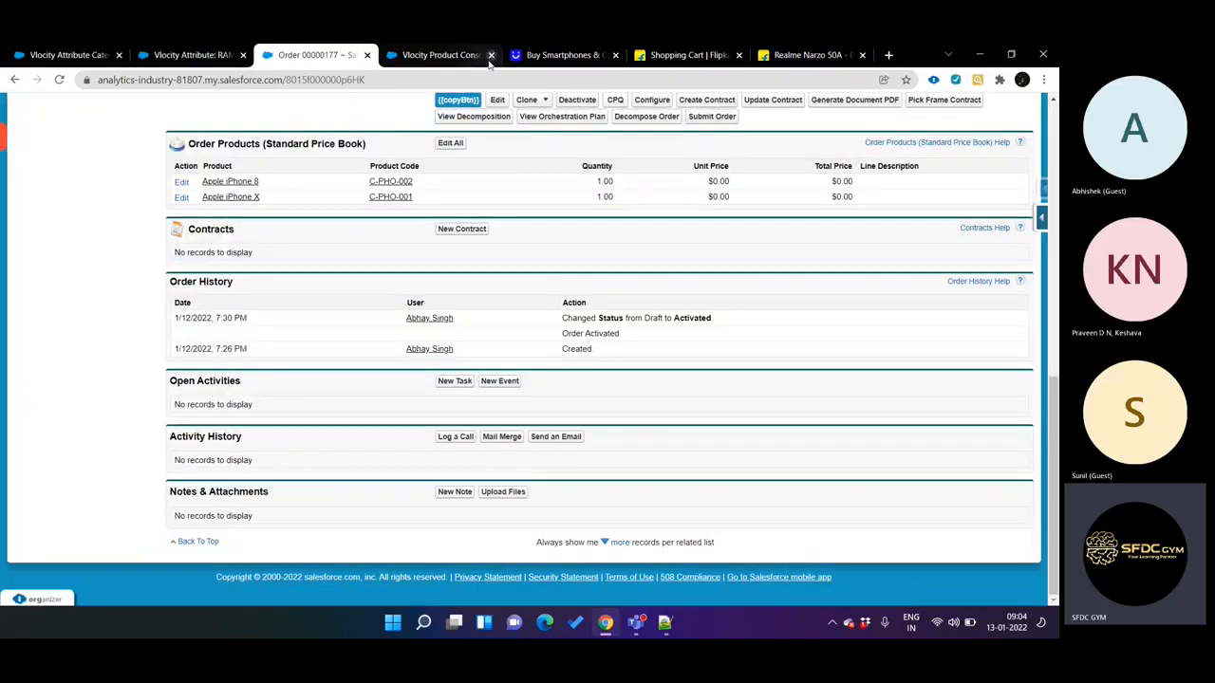
Return to the Iphone 11 + Hotstar offer and compare the 5G Data Plan's original cardinality with its override values in Override Mode
{"action": "left_click", "coordinate": [442, 55]}
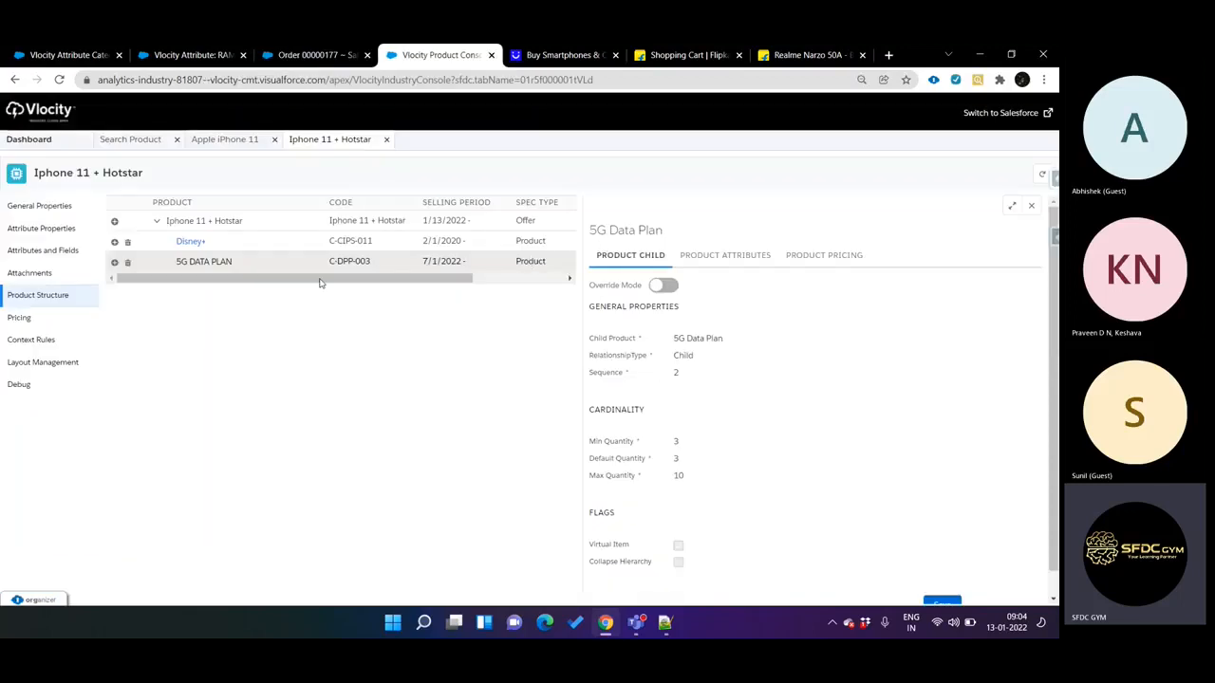
{"action": "scroll", "coordinate": [982, 447], "scroll_direction": "down", "scroll_amount": 1}
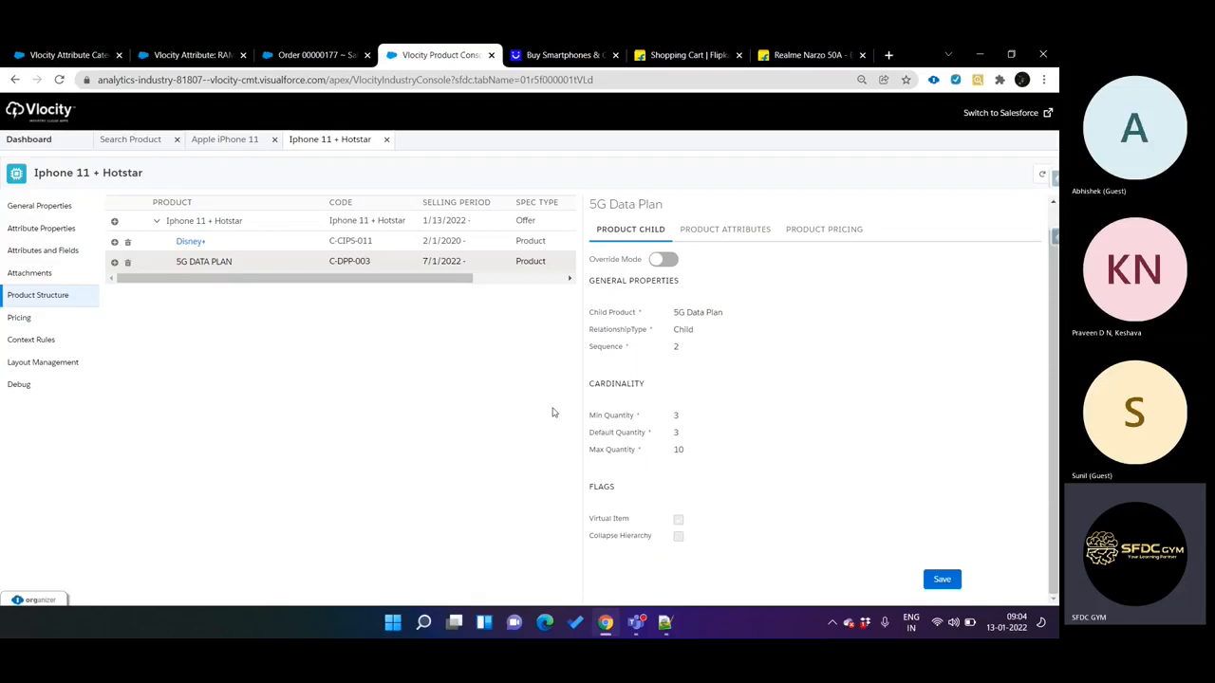
{"action": "left_click_drag", "start_coordinate": [591, 517], "coordinate": [628, 520]}
{"action": "left_click", "coordinate": [662, 259]}
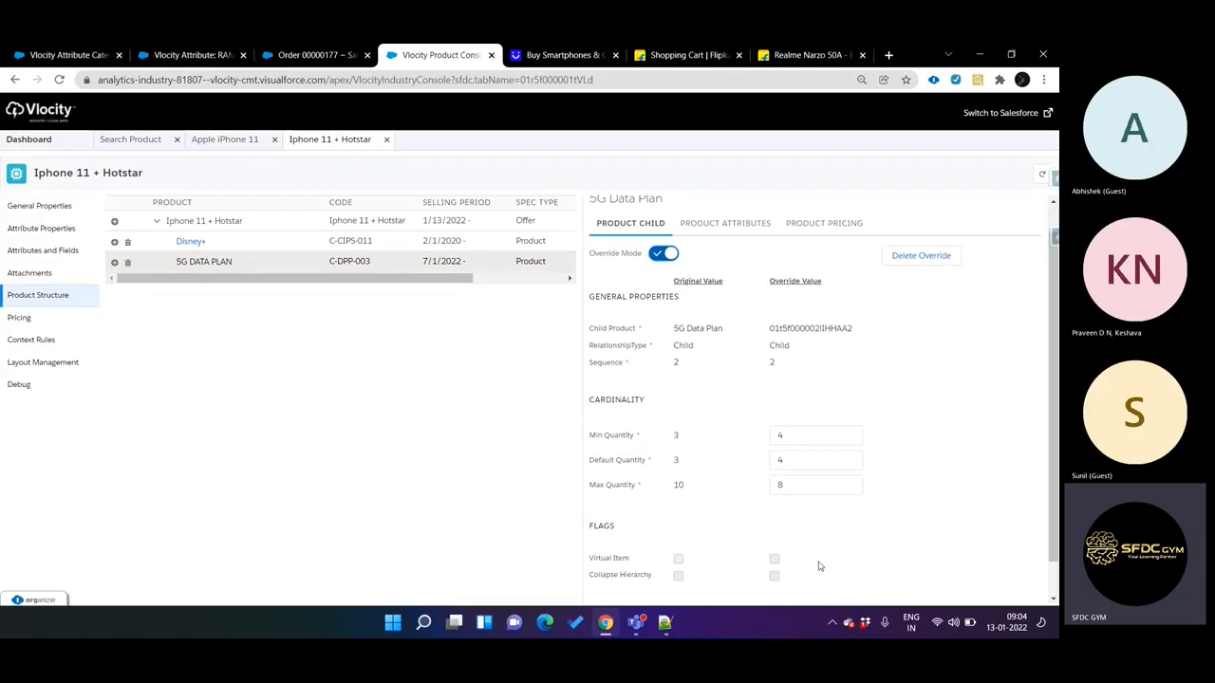
{"action": "scroll", "coordinate": [820, 567], "scroll_direction": "down", "scroll_amount": 1}
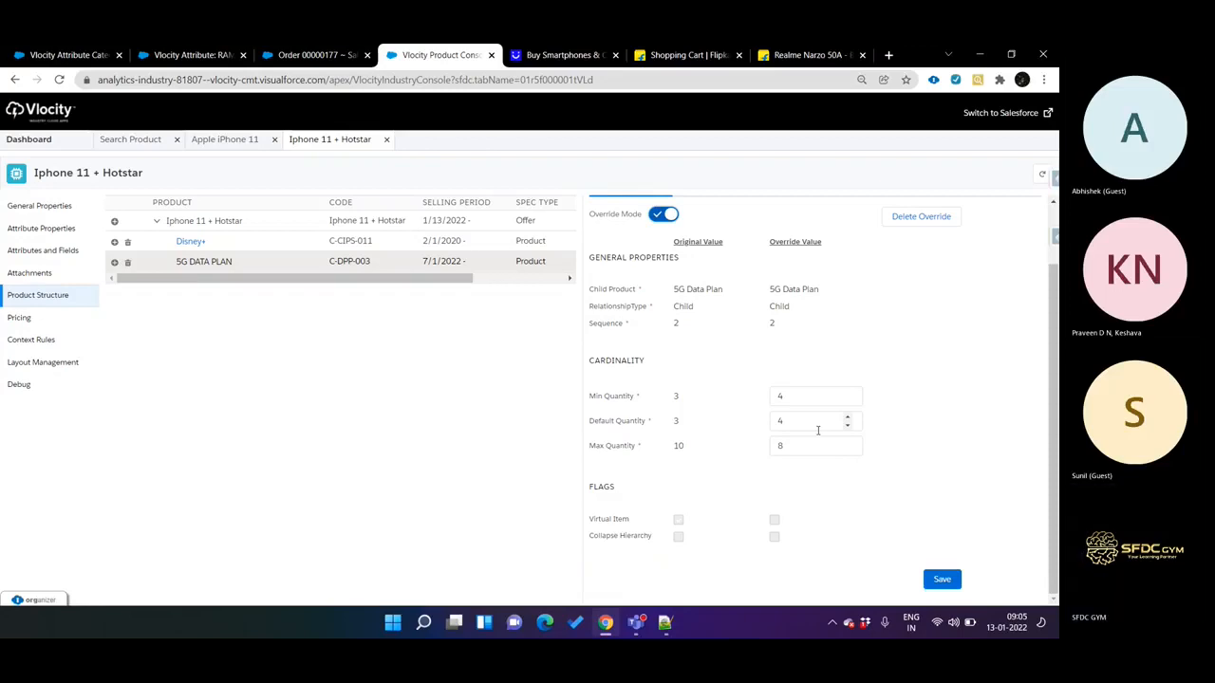
{"action": "scroll", "coordinate": [818, 430], "scroll_direction": "up", "scroll_amount": 2}
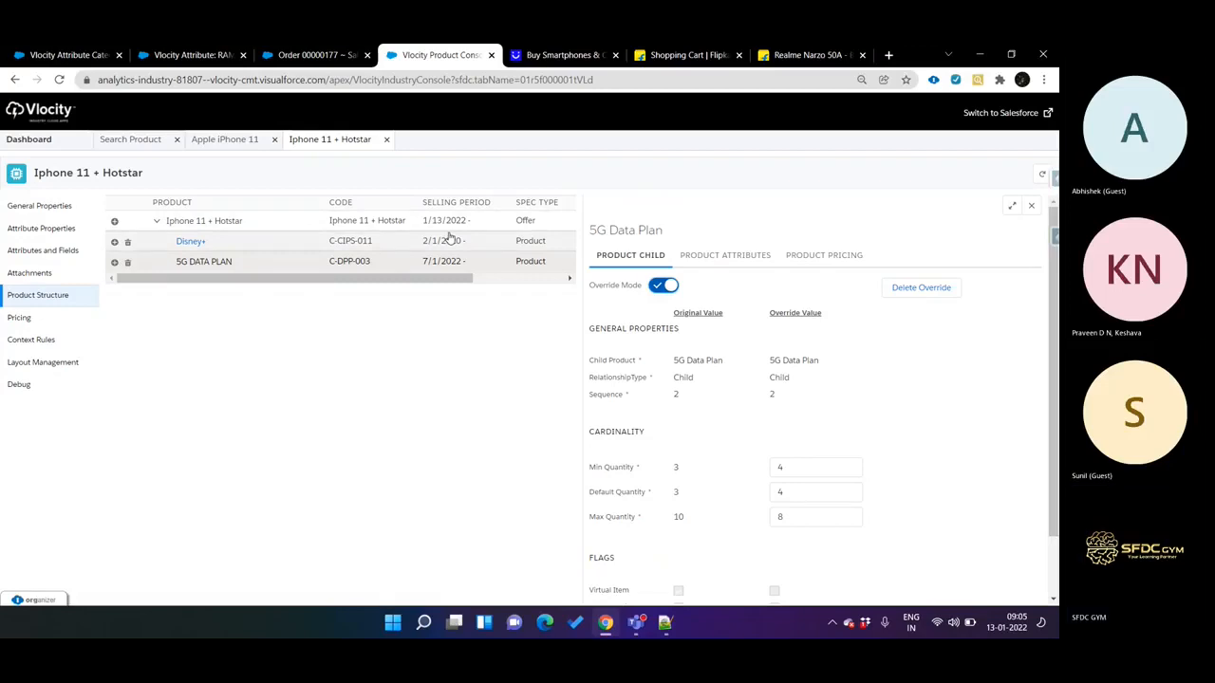
{"action": "left_click", "coordinate": [641, 623]}
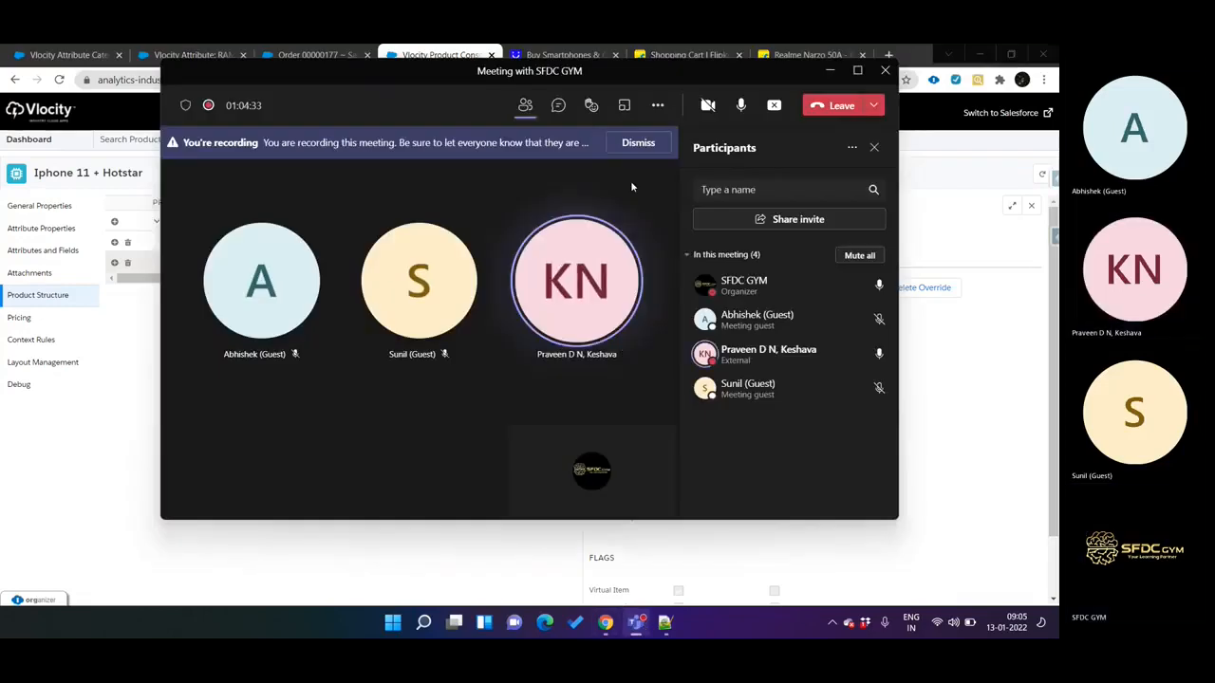
{"action": "left_click", "coordinate": [829, 70]}
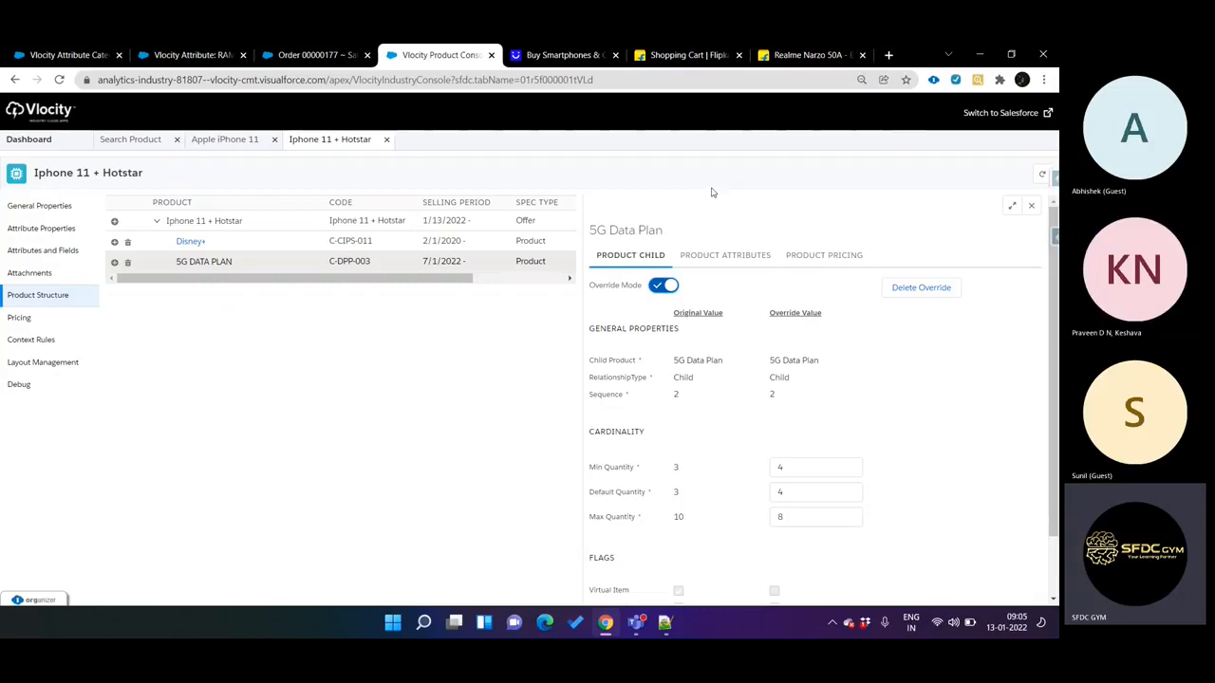
{"action": "left_click", "coordinate": [963, 579]}
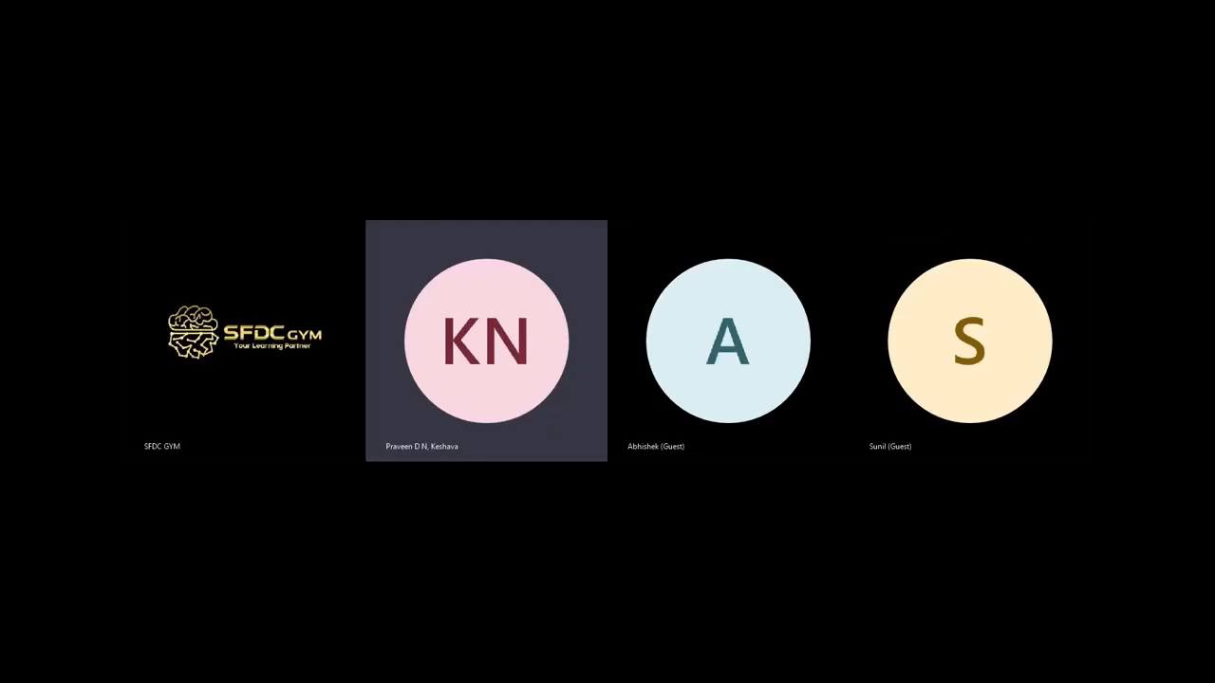